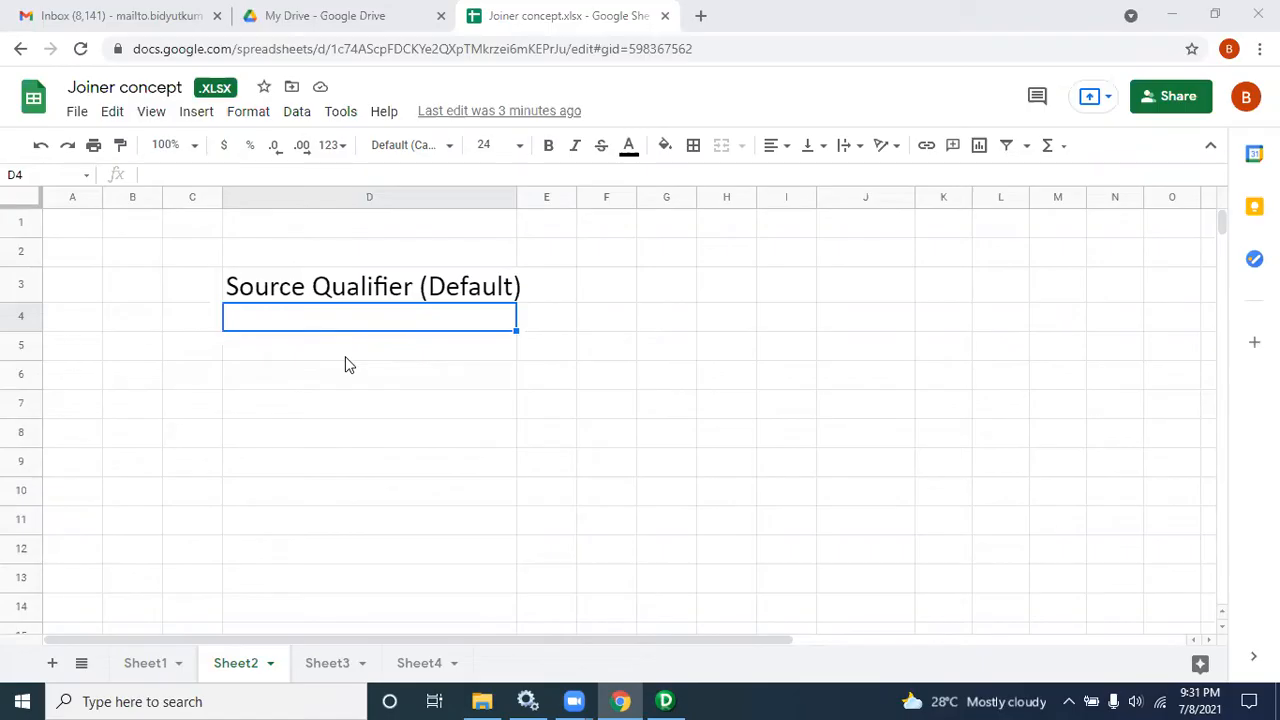
Step: Enter the label src in D5 with the value 10 beneath it in D6
click(289, 343)
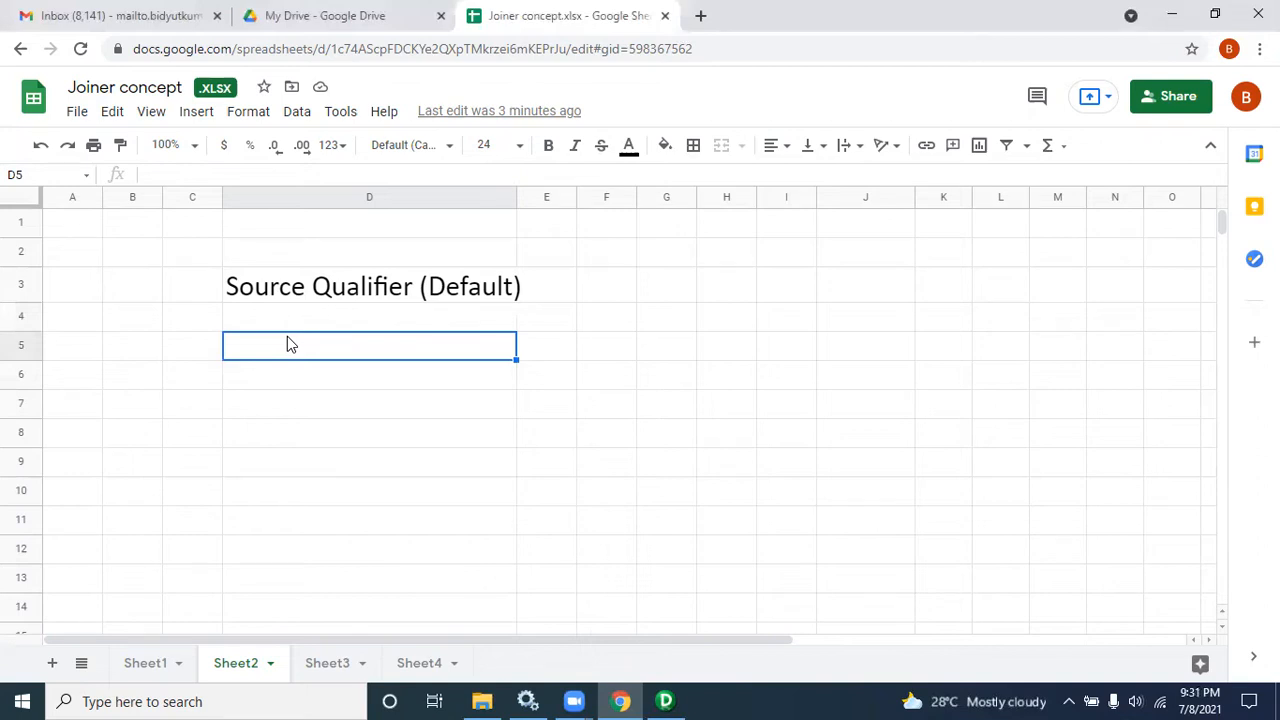
text(src)
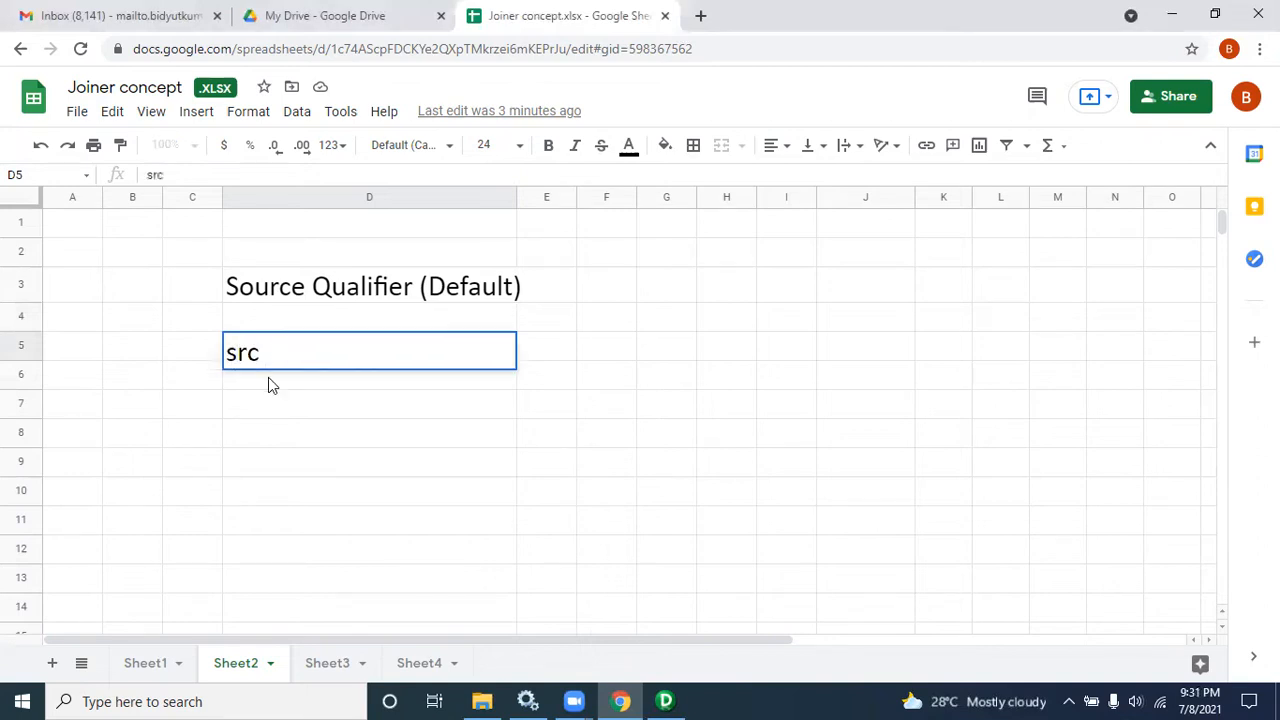
key(Return)
text(10)
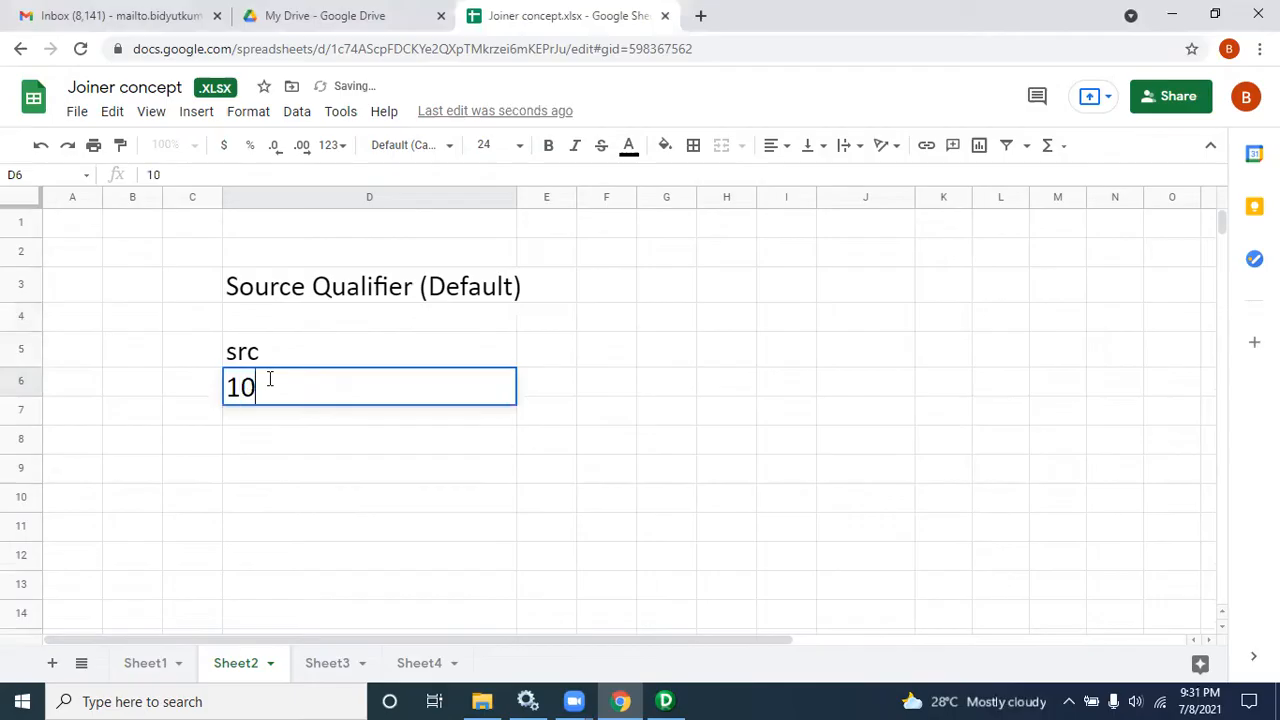
Step: Enter the header Tr in cell E5
click(566, 349)
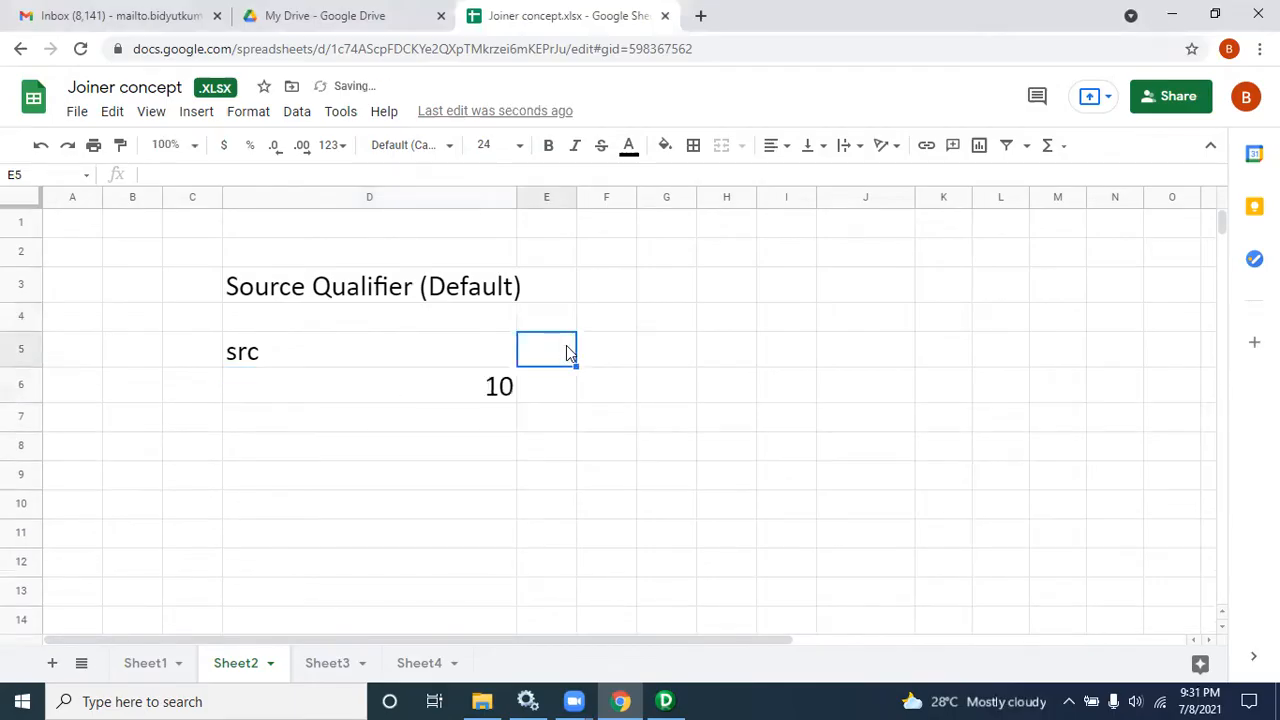
text(Tgt)
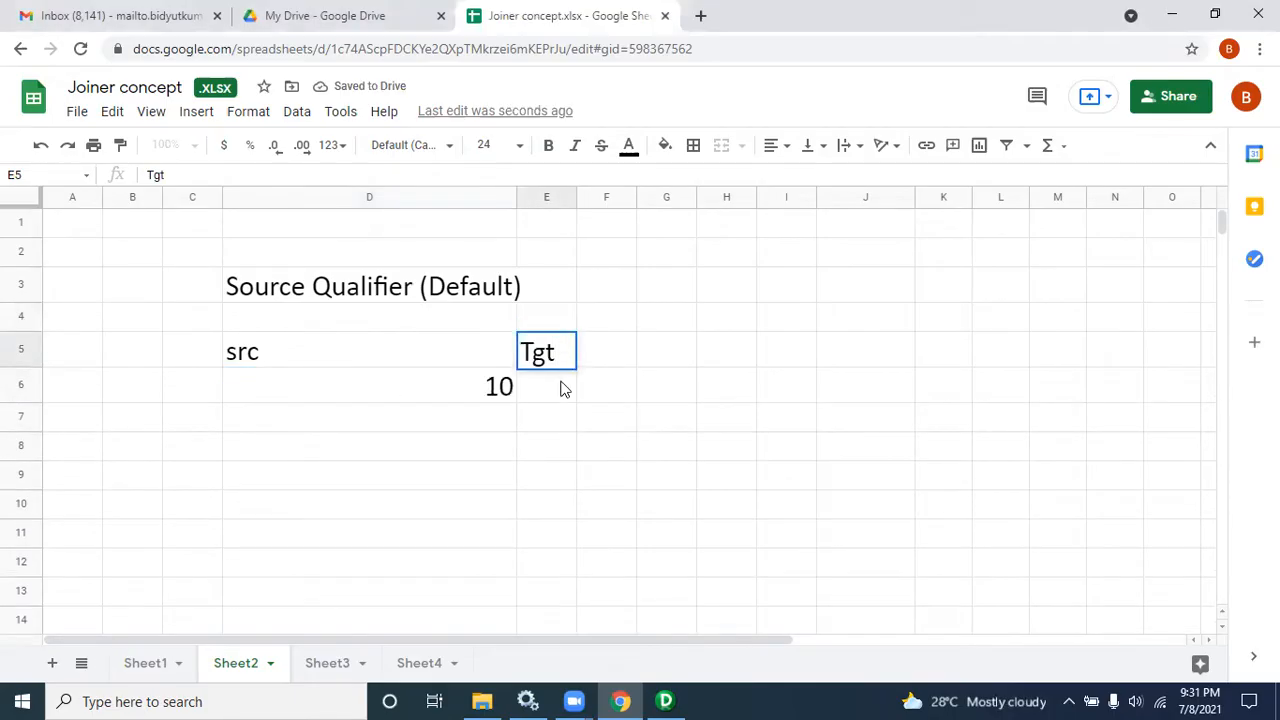
click(562, 382)
double_click(562, 382)
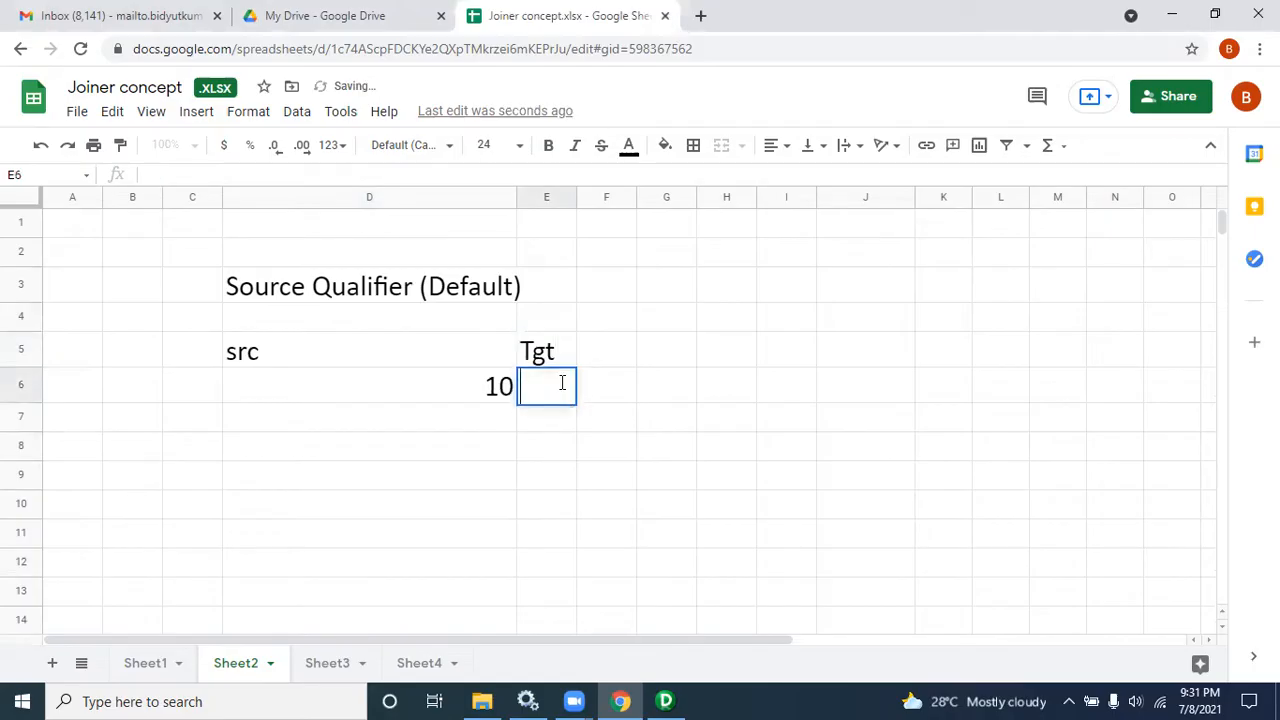
click(550, 357)
text(TR)
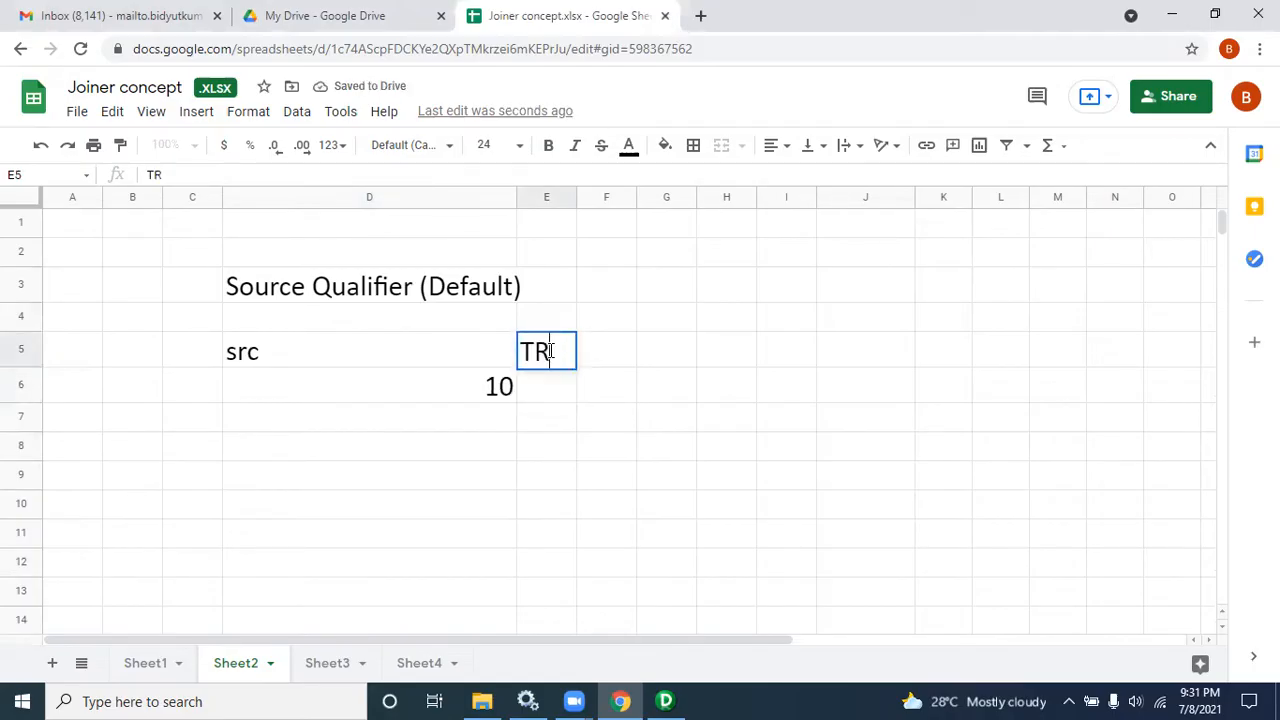
key(BackSpace)
text(r)
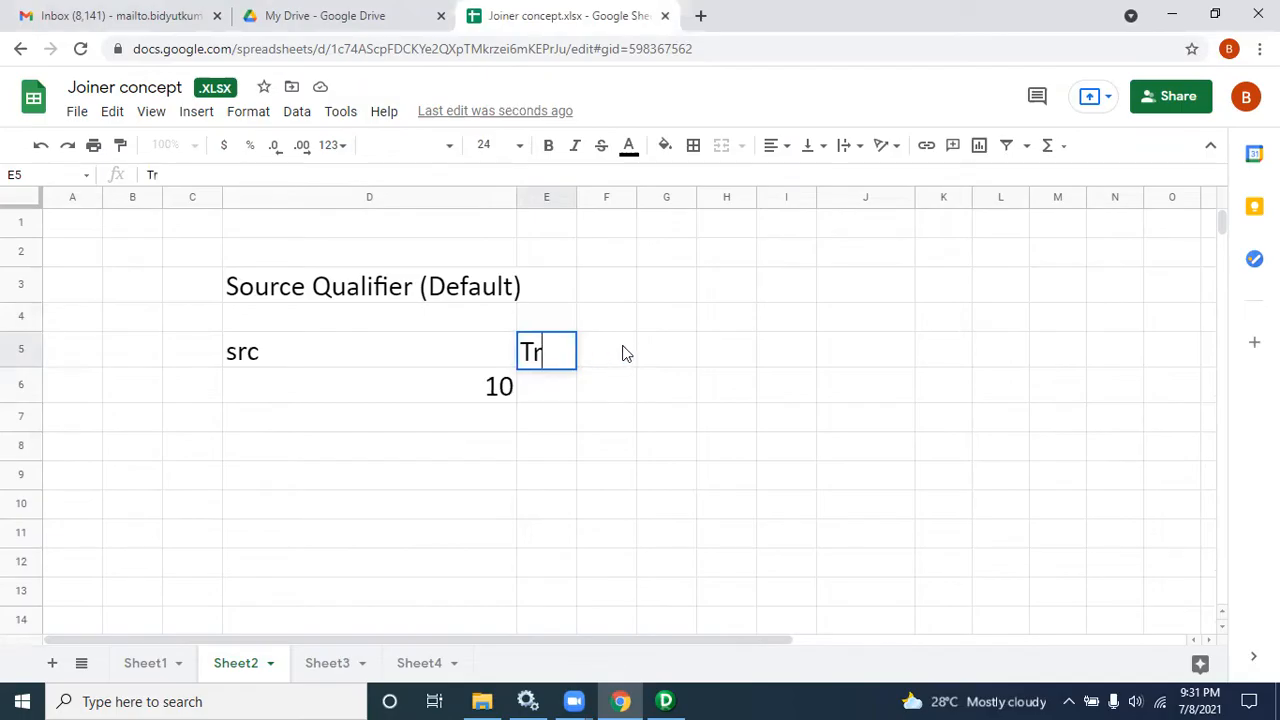
Step: Enter the header Tgt in cell F5
click(618, 351)
text(tGT)
key(BackSpace)
key(BackSpace)
key(BackSpace)
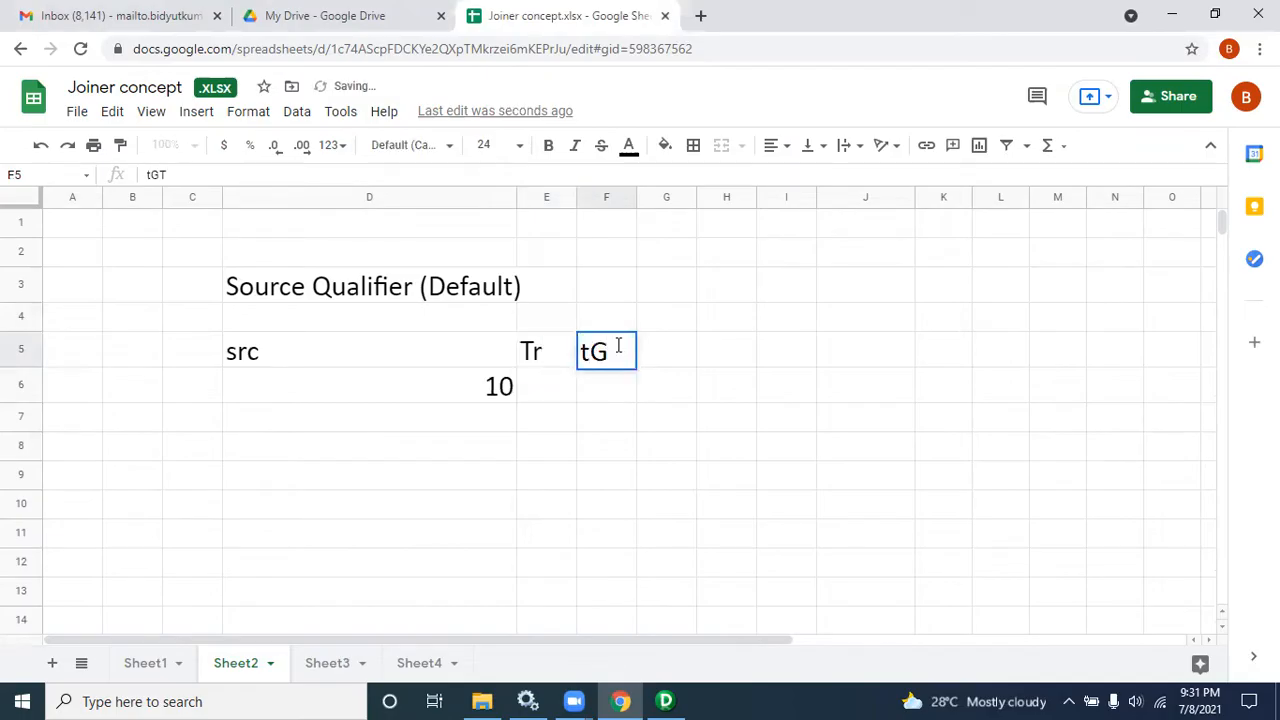
text(Tgt)
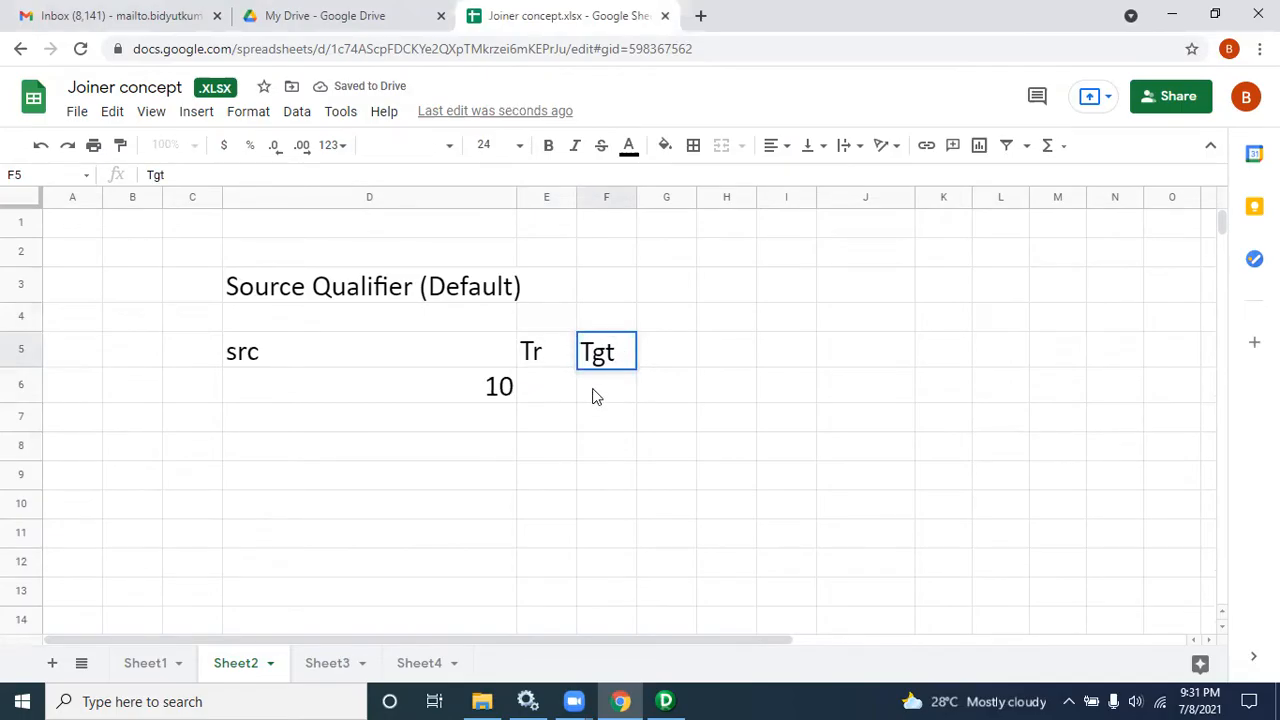
click(545, 400)
text(10)
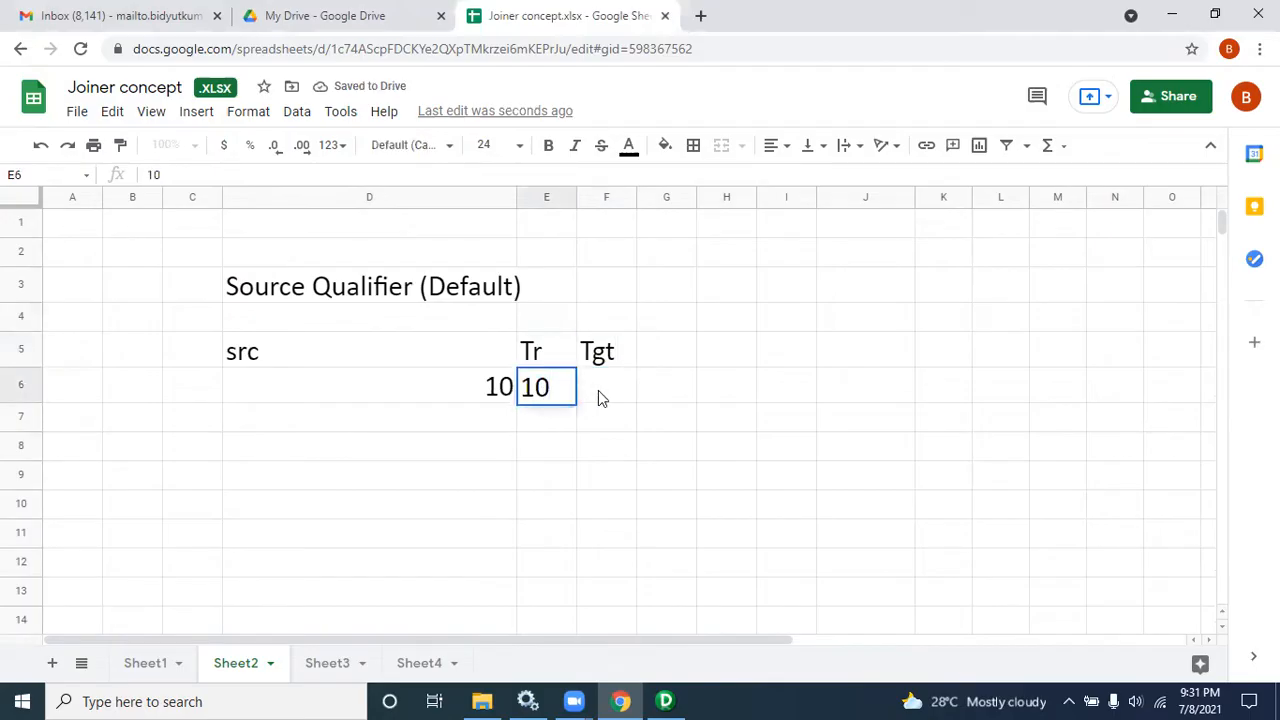
drag(550, 381, 522, 385)
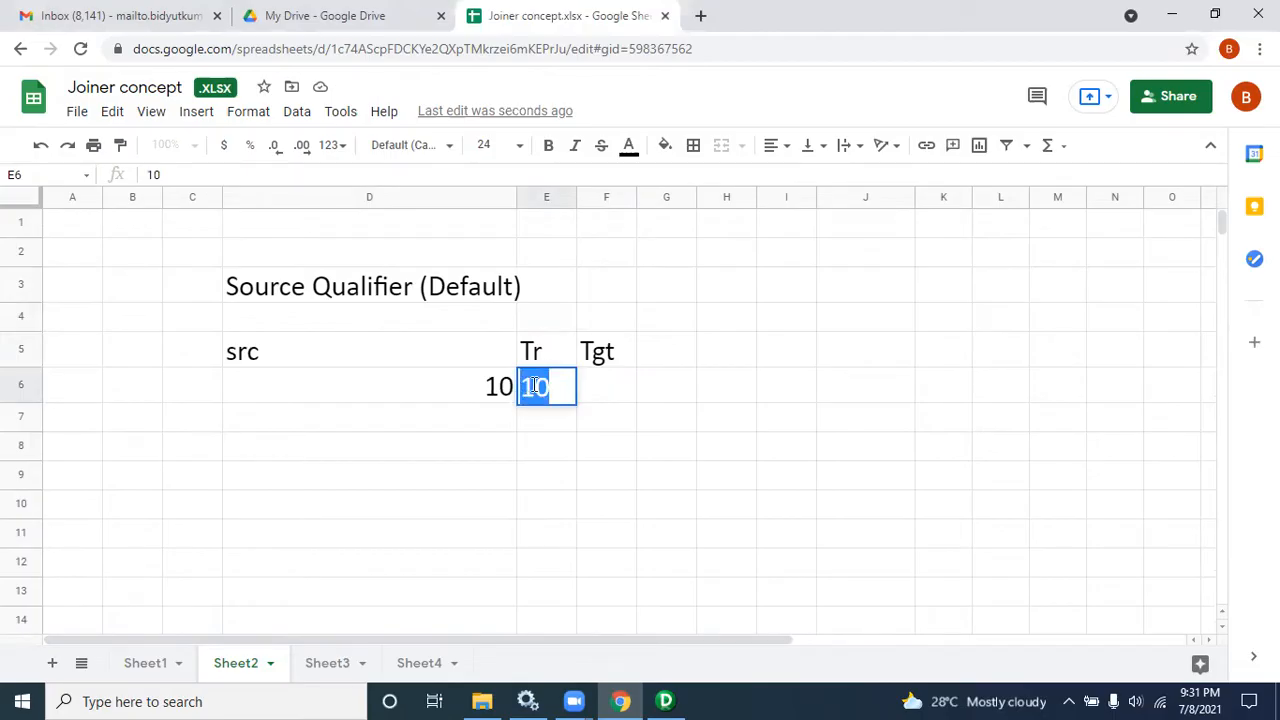
key(BackSpace)
key(Return)
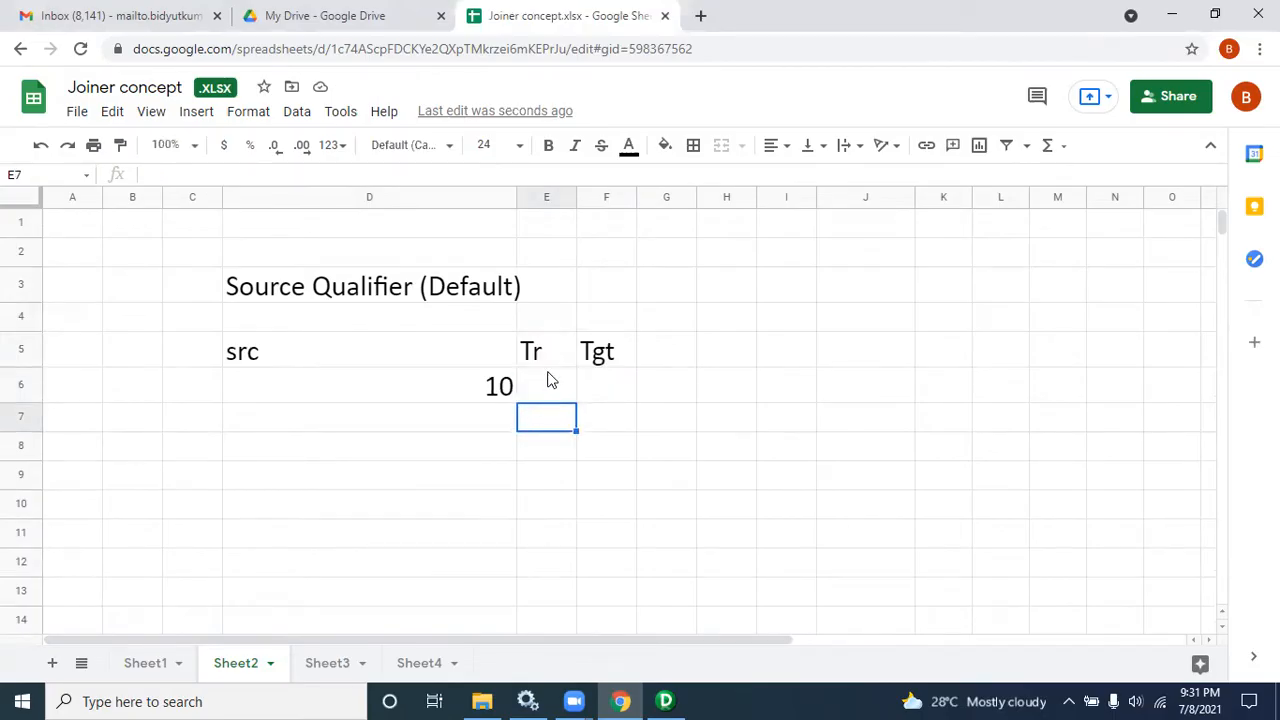
Step: Enter 10 under the Tr header in cell E6
click(548, 380)
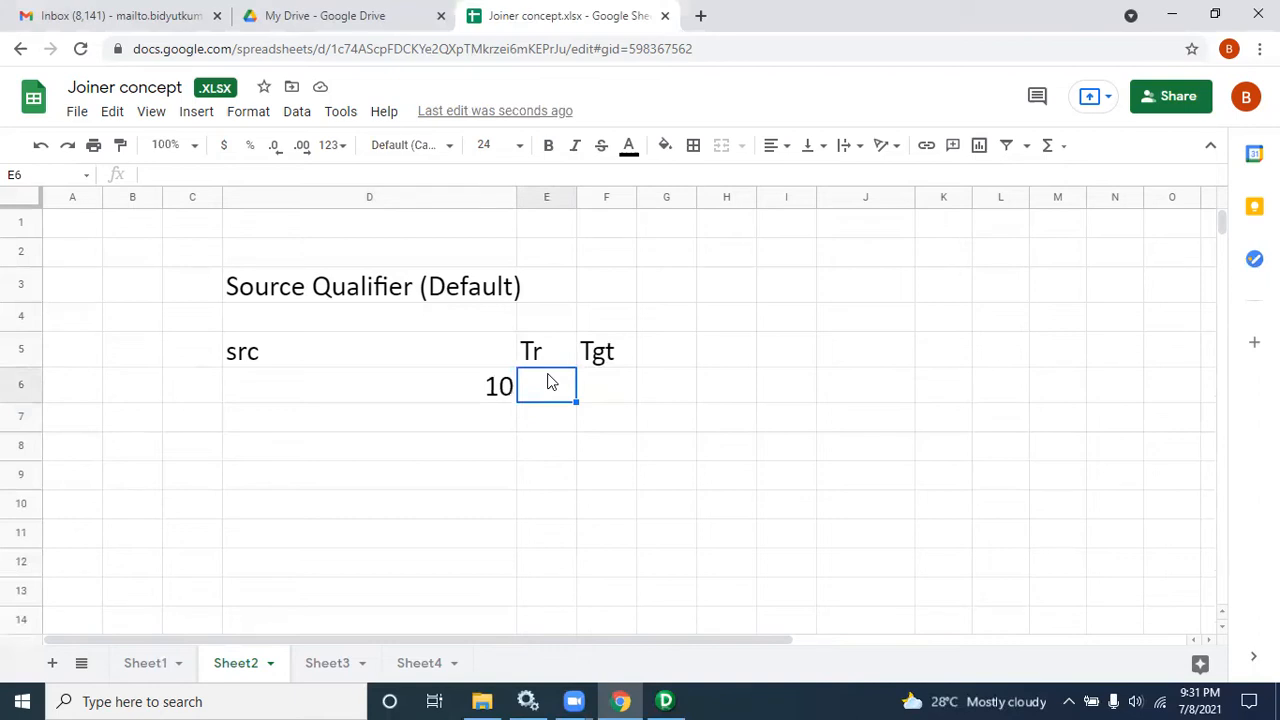
text(10)
drag(550, 392, 518, 397)
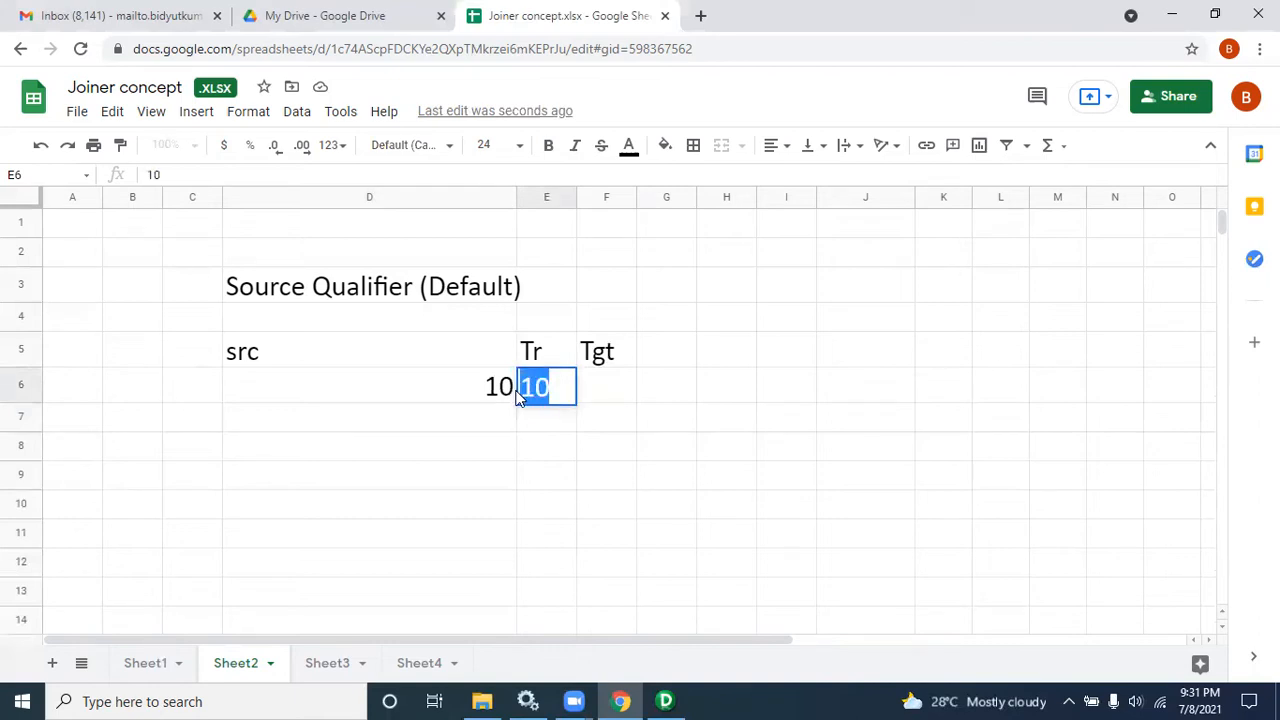
click(608, 399)
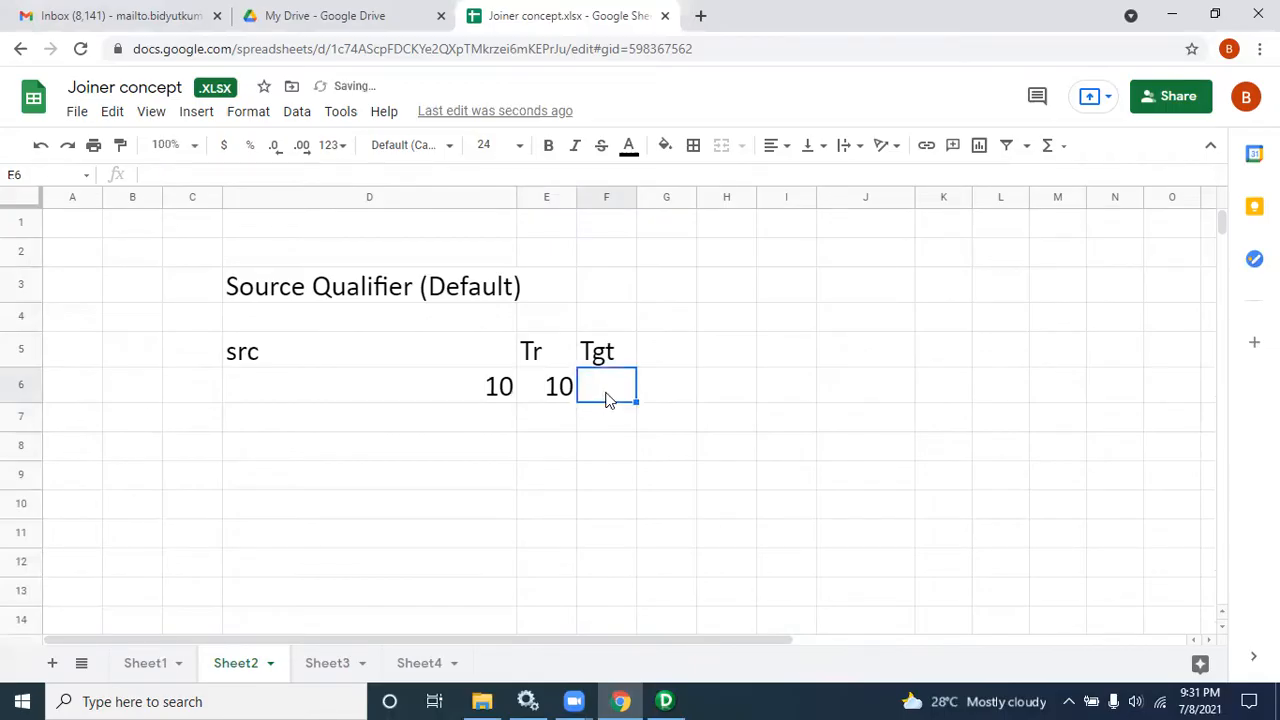
Step: Enter 9/11 under the Tgt header in cell F6
text(9)
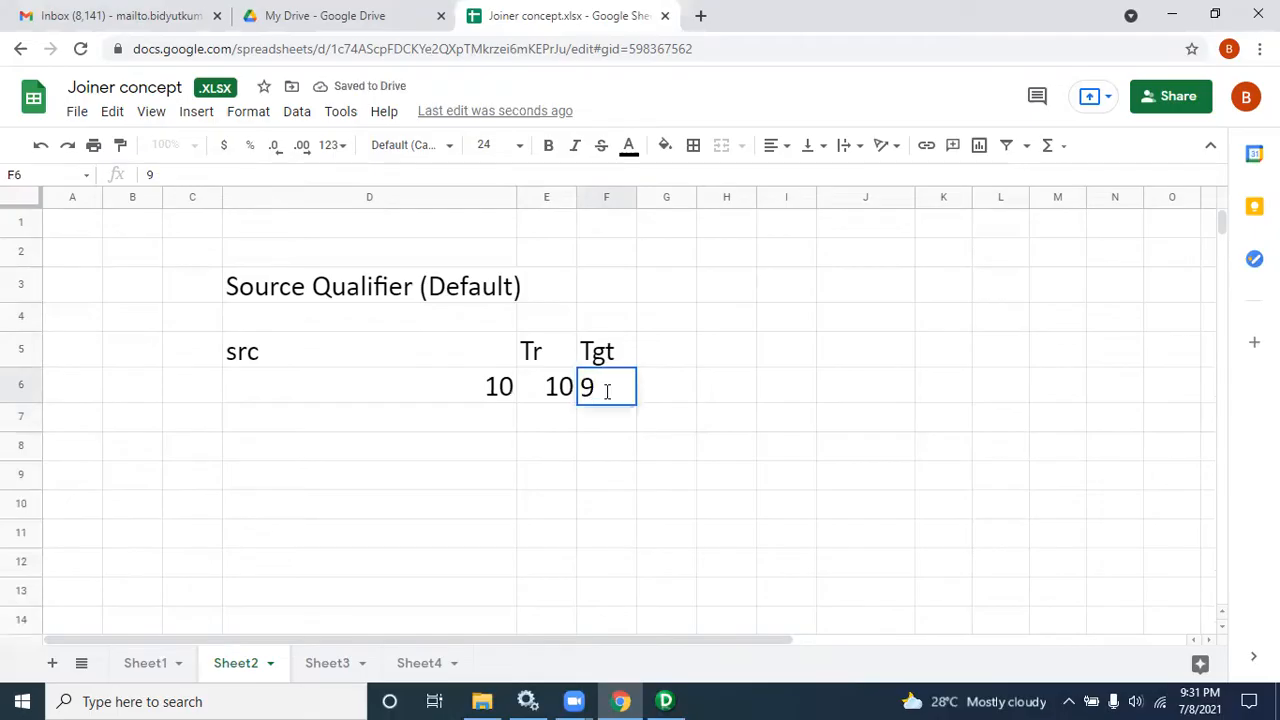
text(/11)
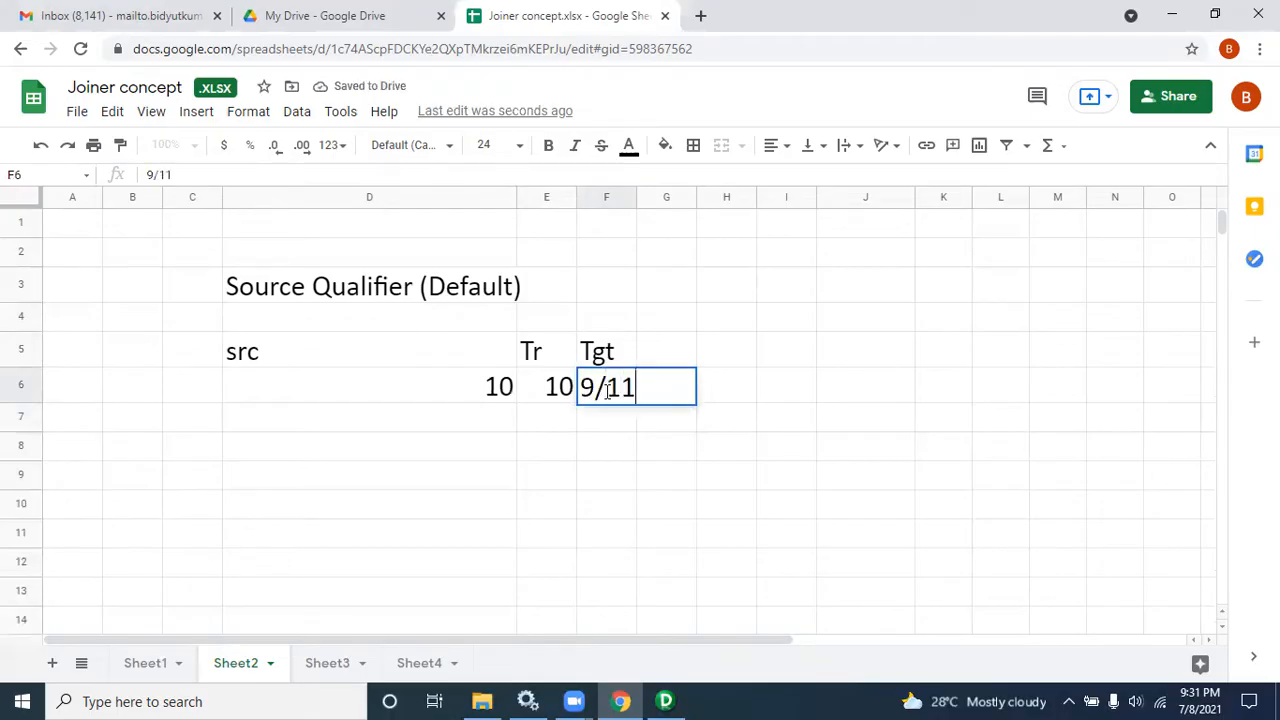
Step: Widen columns F and E so their contents have more room
drag(636, 197, 907, 197)
drag(575, 204, 676, 204)
click(431, 420)
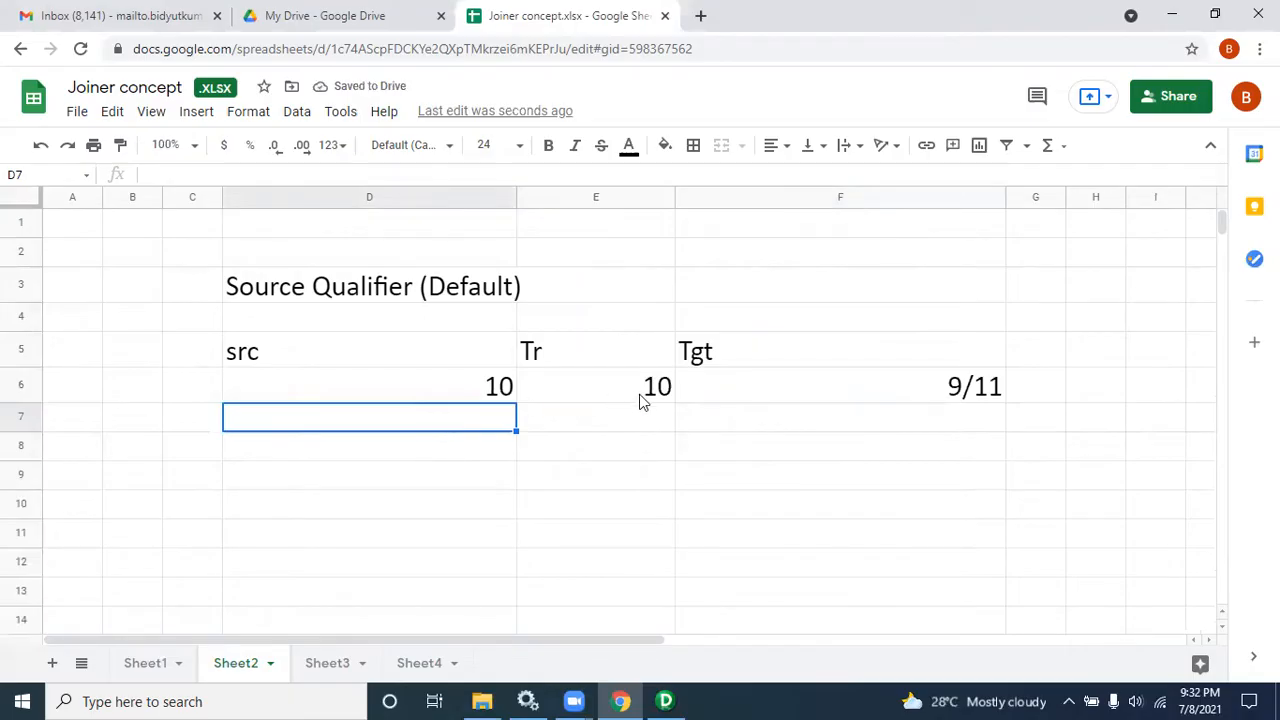
Step: Write the note "During tr logic the no of record change" in cell D7
click(910, 386)
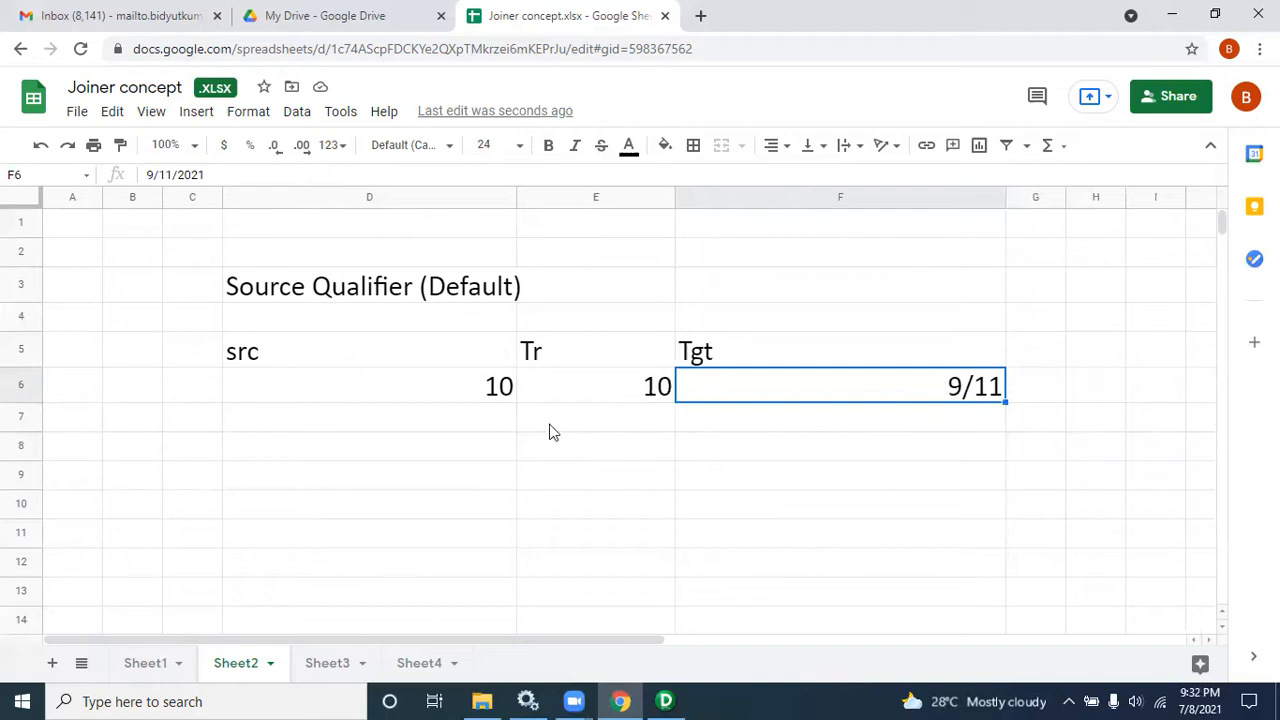
click(471, 426)
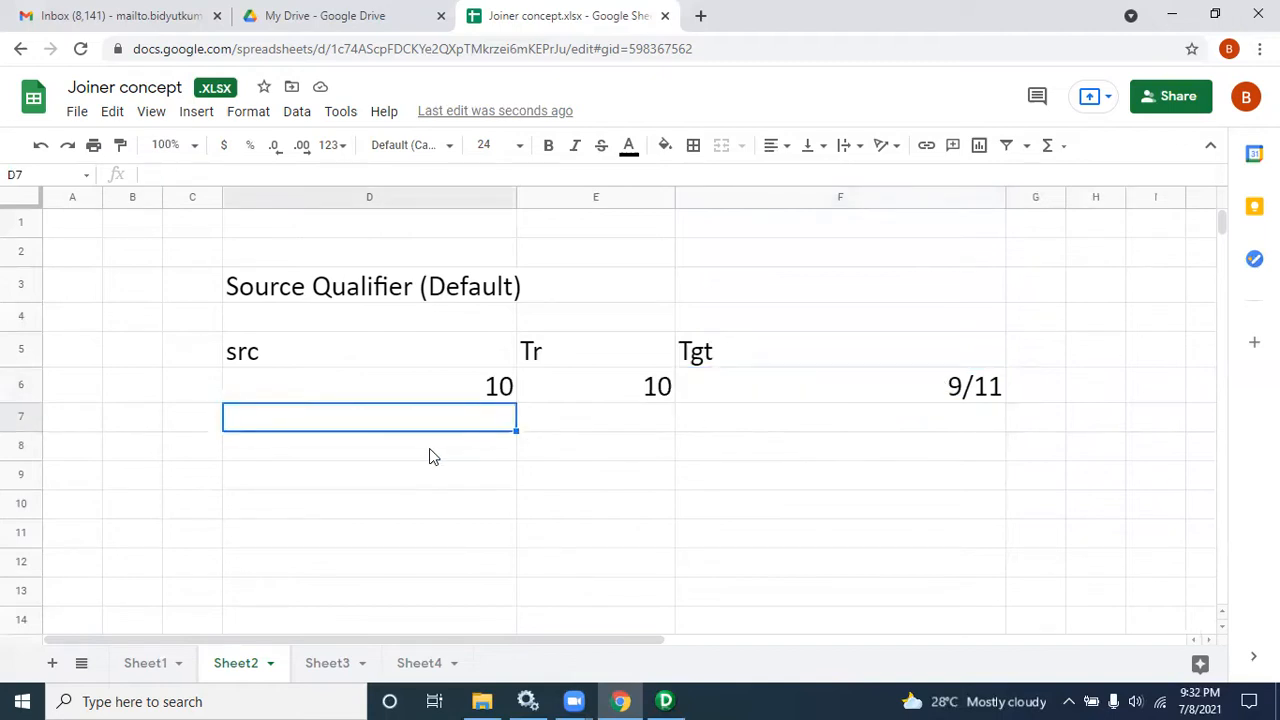
text(During tr lof)
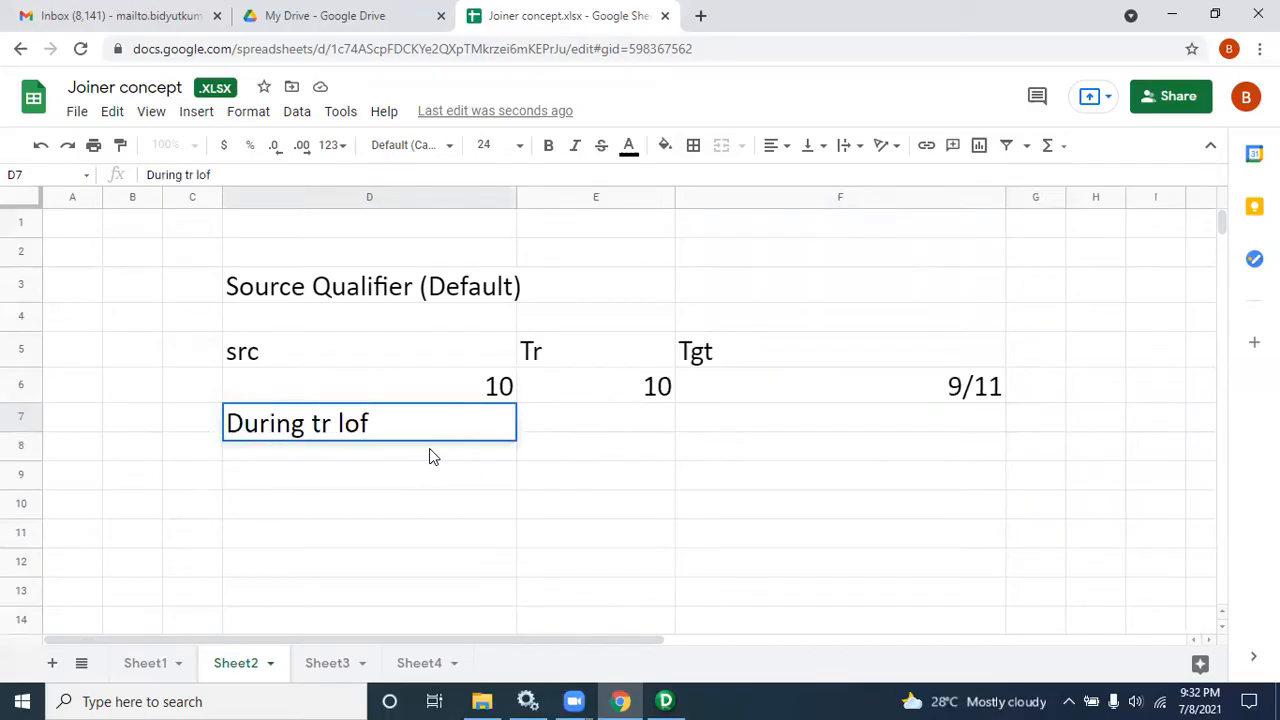
key(BackSpace)
text(gic)
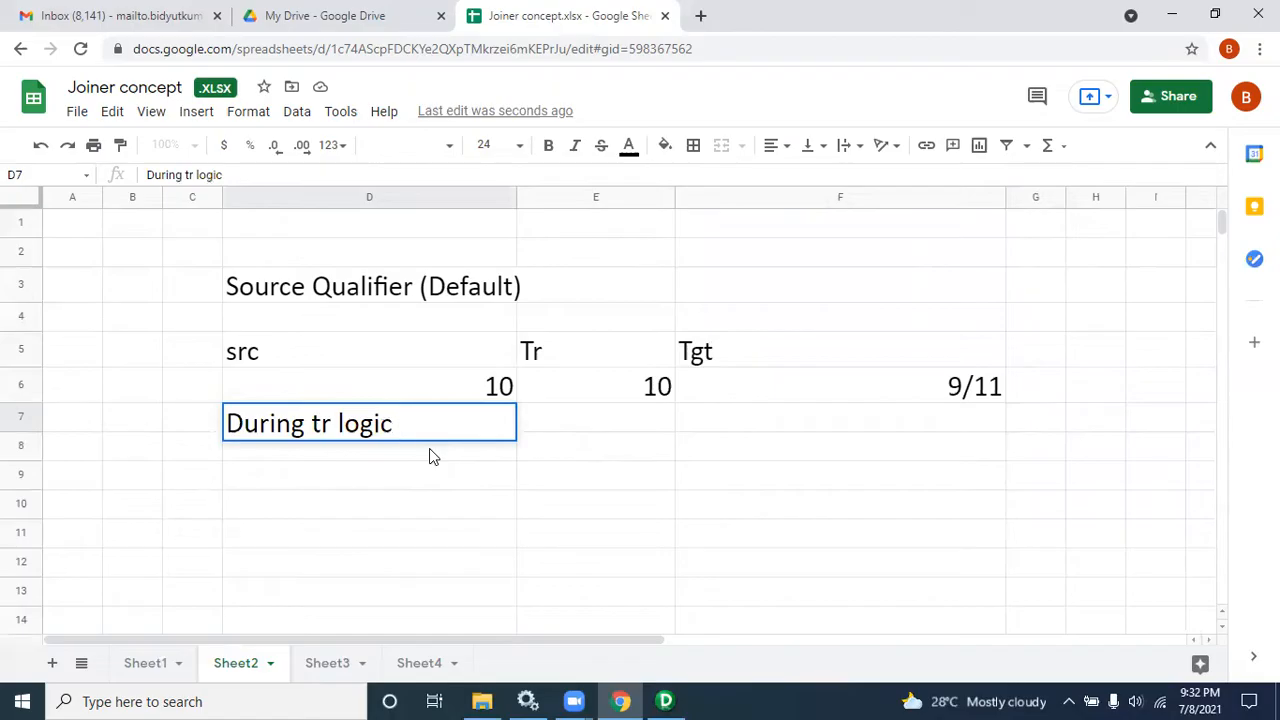
text( the no of record change)
click(312, 458)
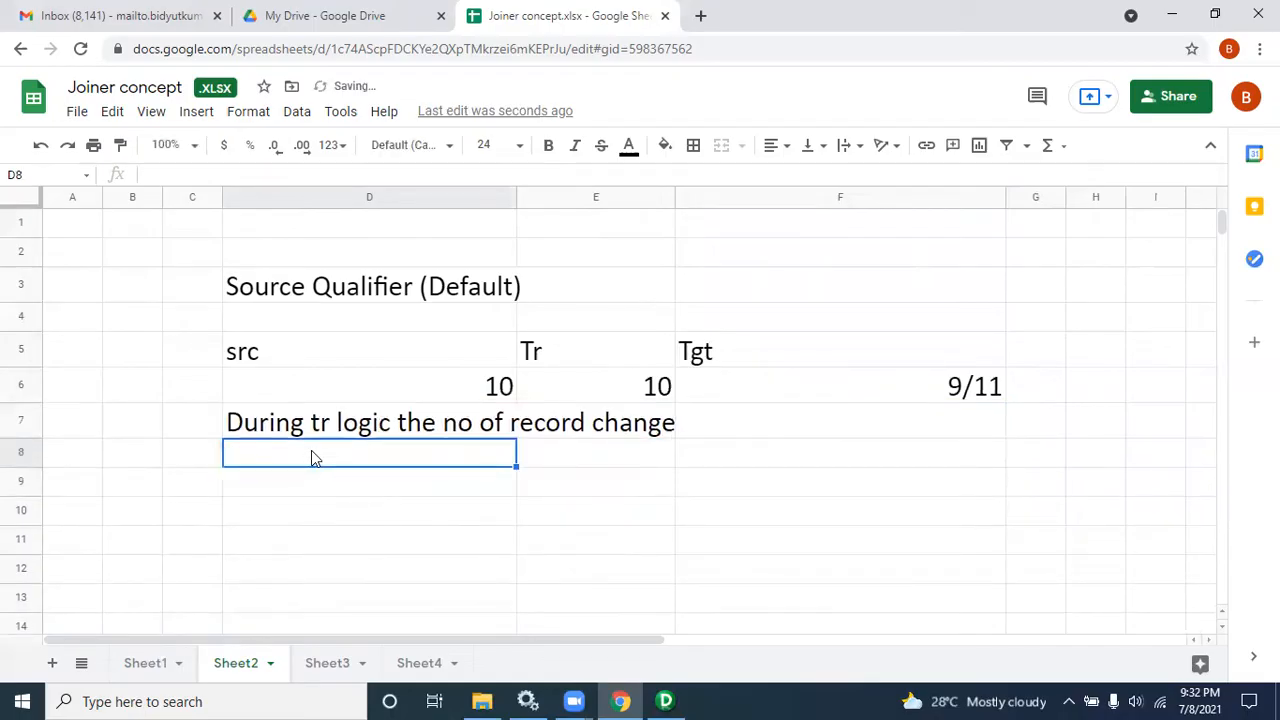
Step: Write the note "Record Position" in cell D8
text(Record Position)
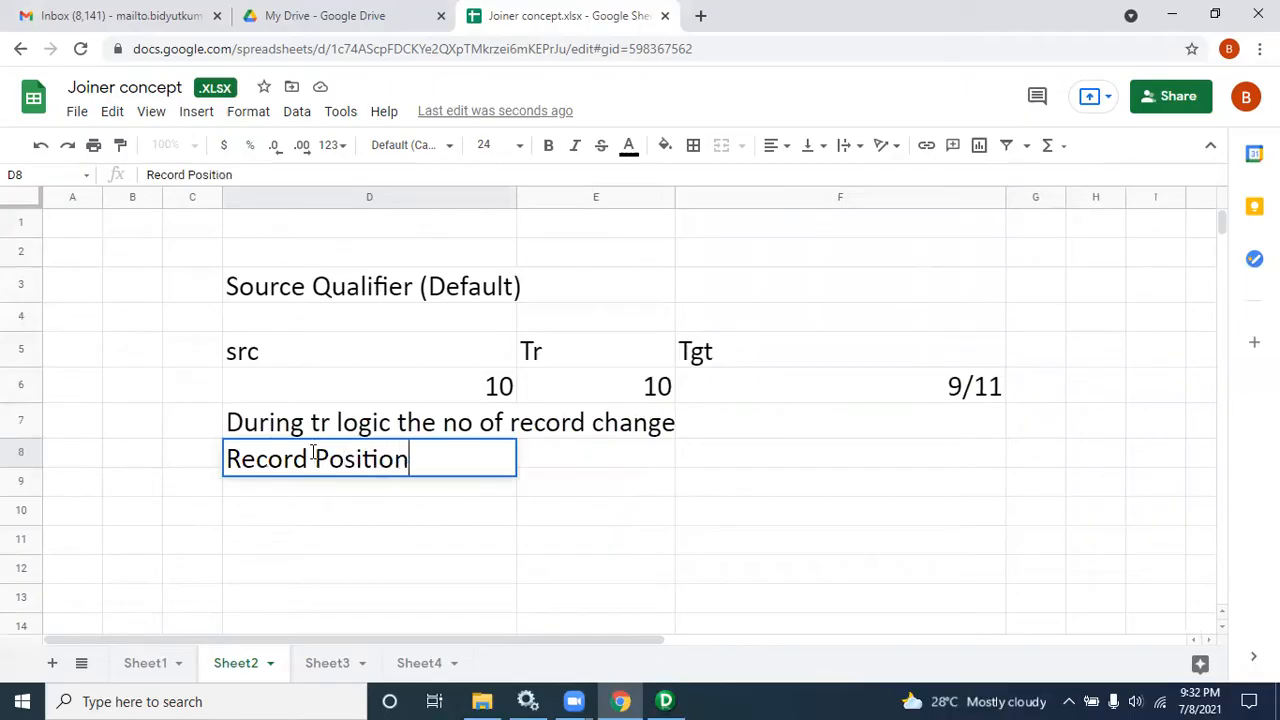
click(645, 514)
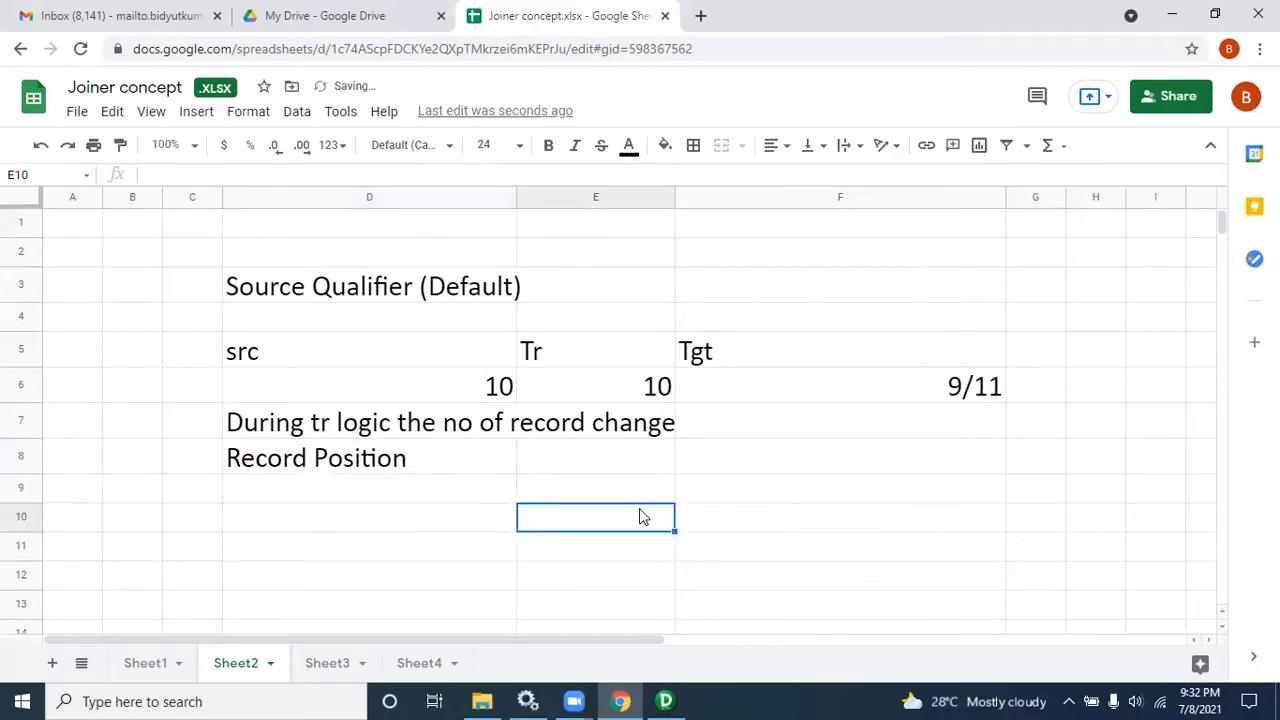
Step: List the values a, b and c down cells E10 to E12
text(a)
click(597, 554)
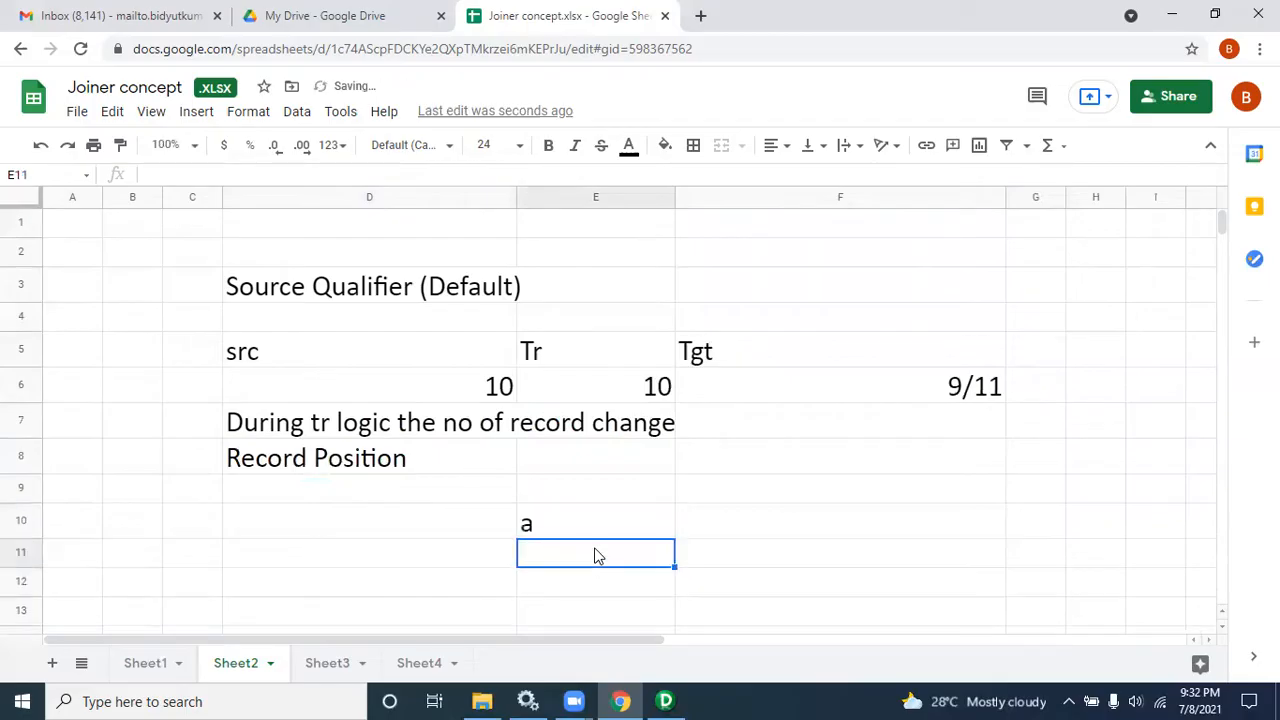
text(b)
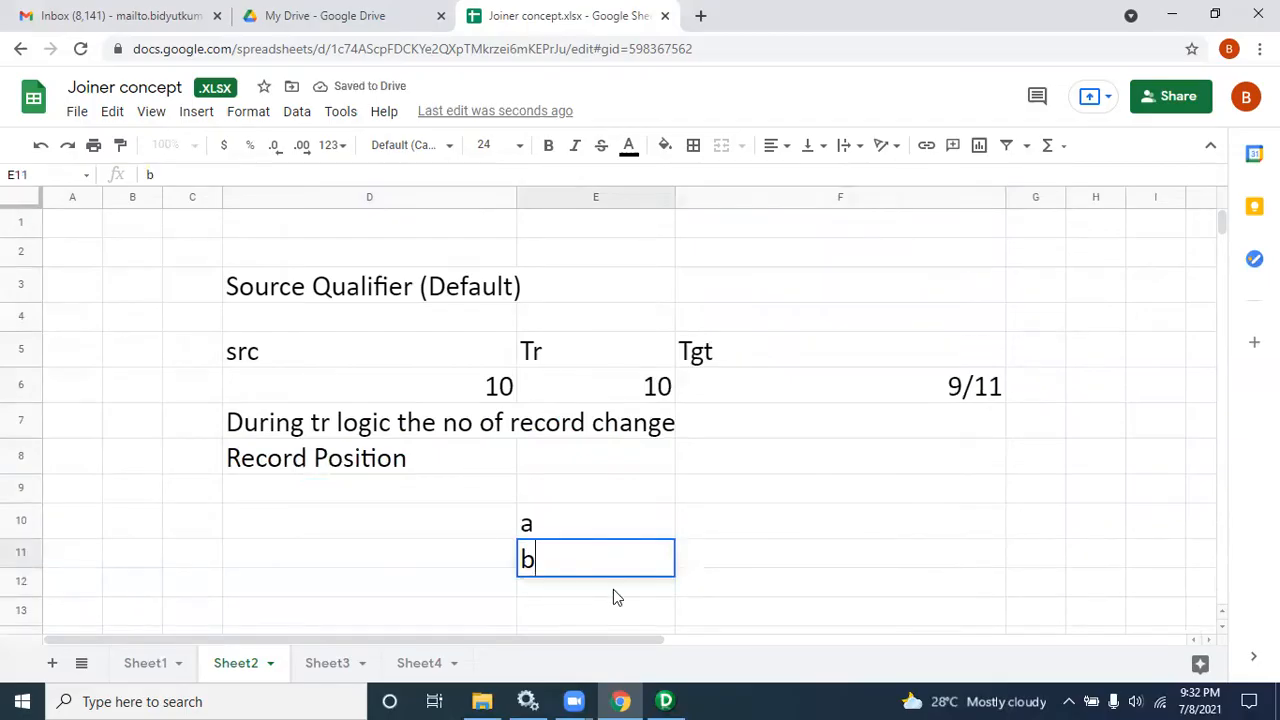
click(613, 589)
text(c)
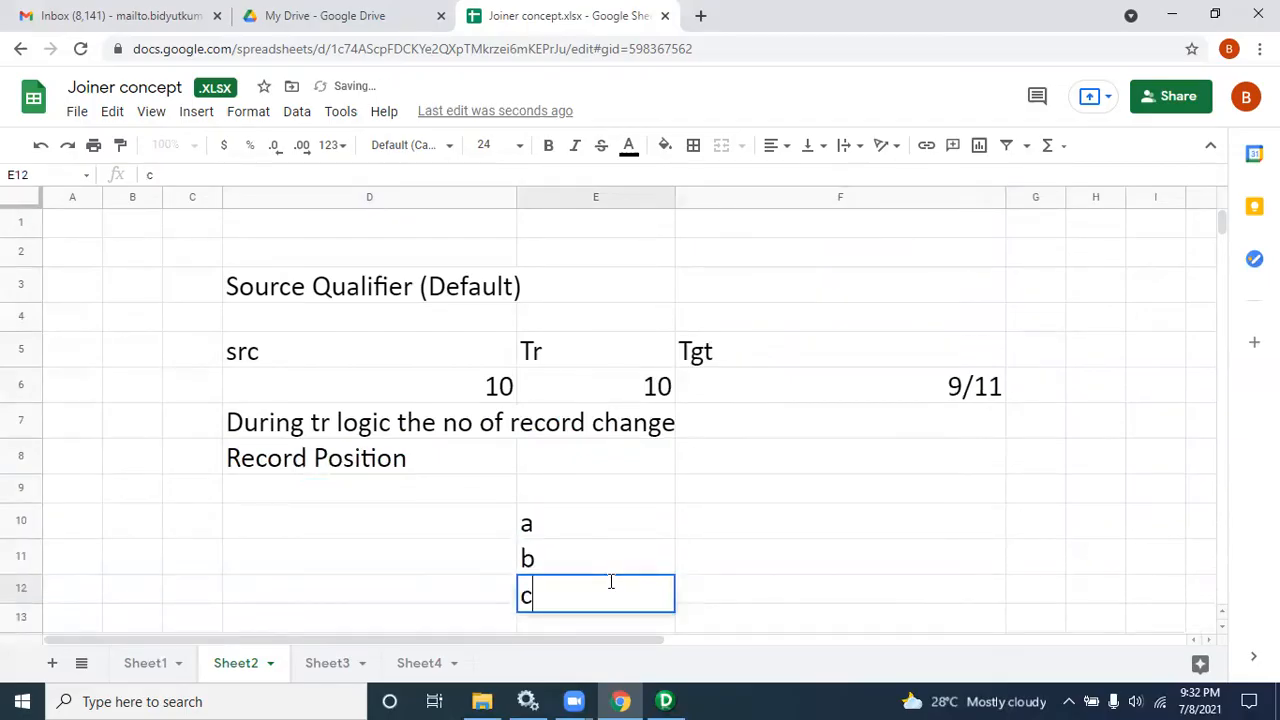
Step: Write "Order by desc" in cell F10 beside the list
click(805, 528)
text(Or)
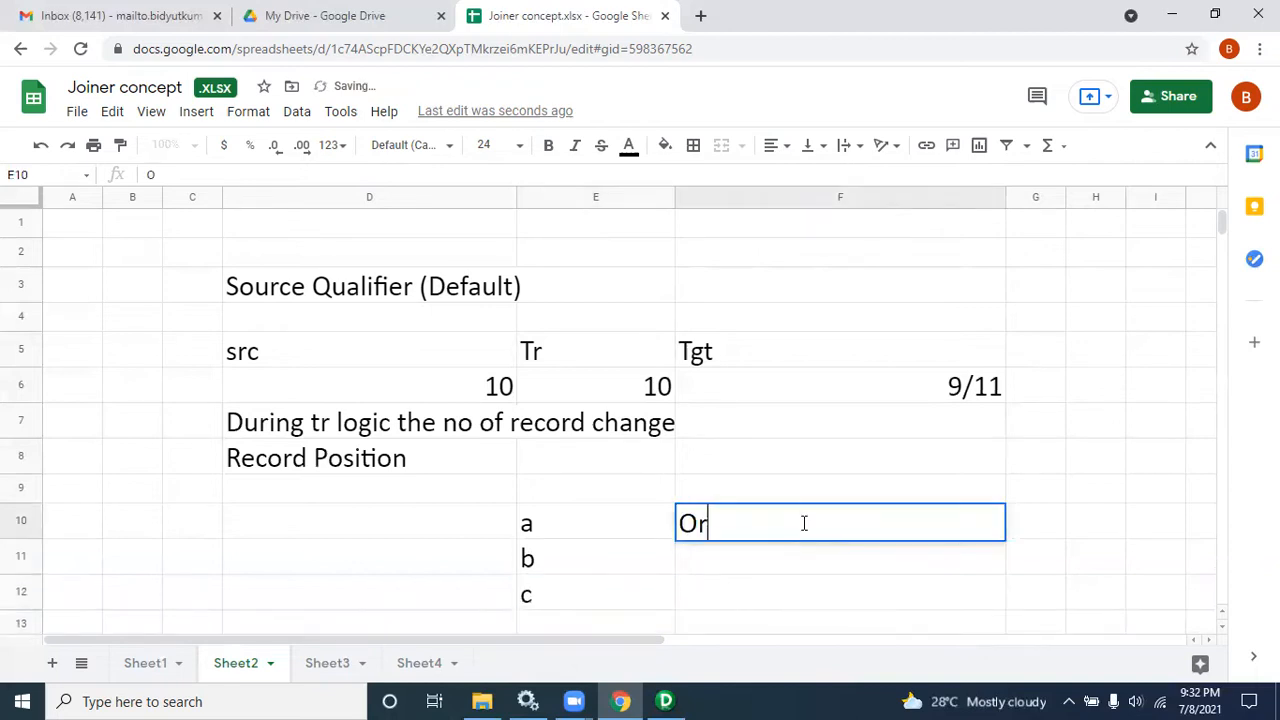
text(der by )
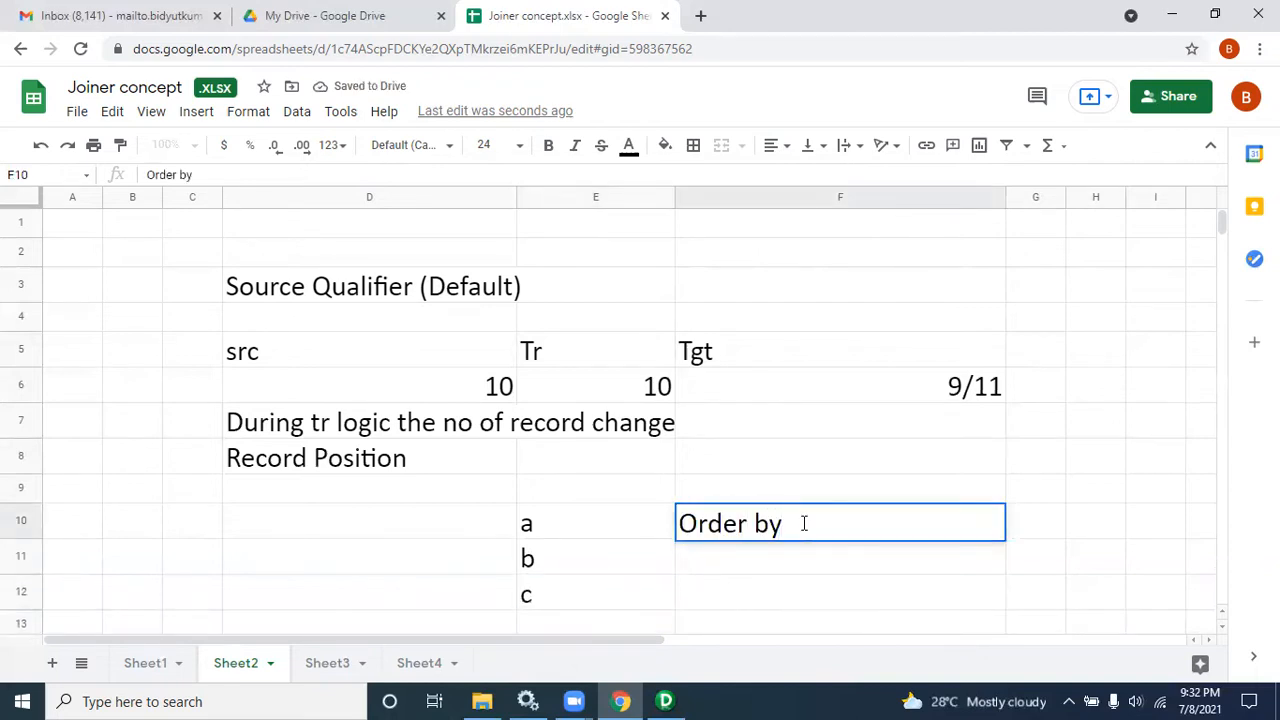
text(desc)
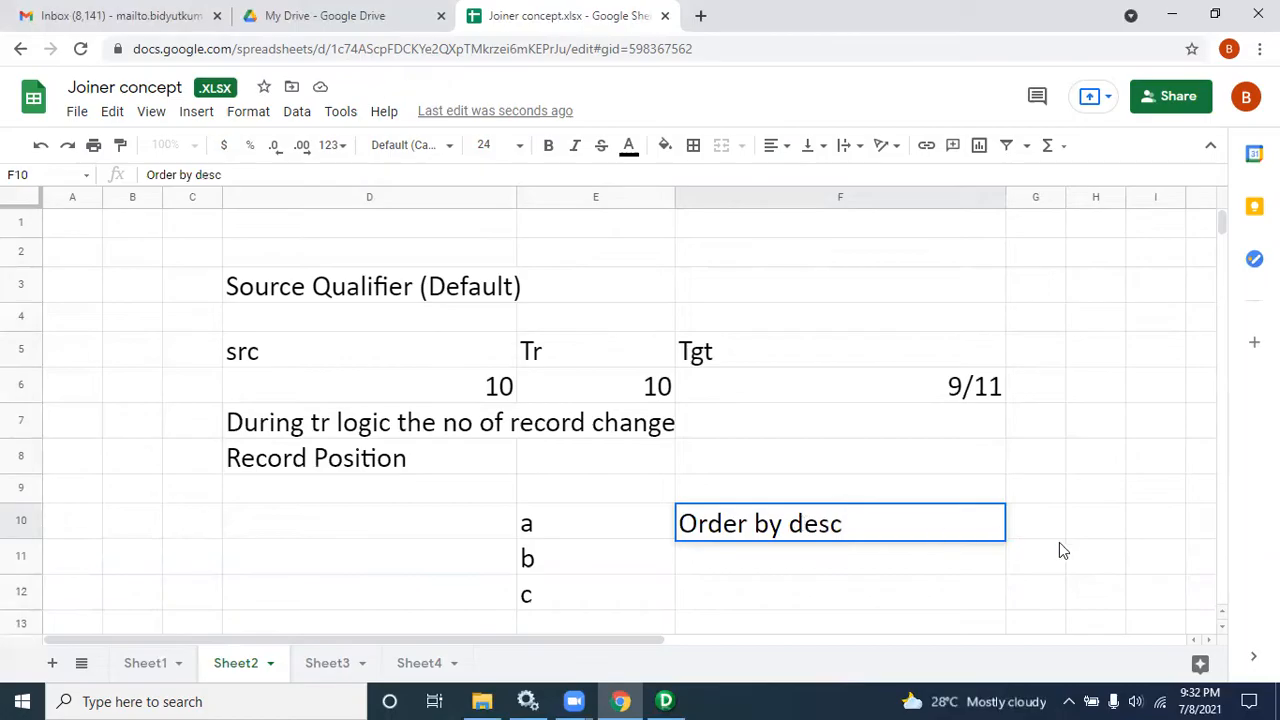
click(1037, 531)
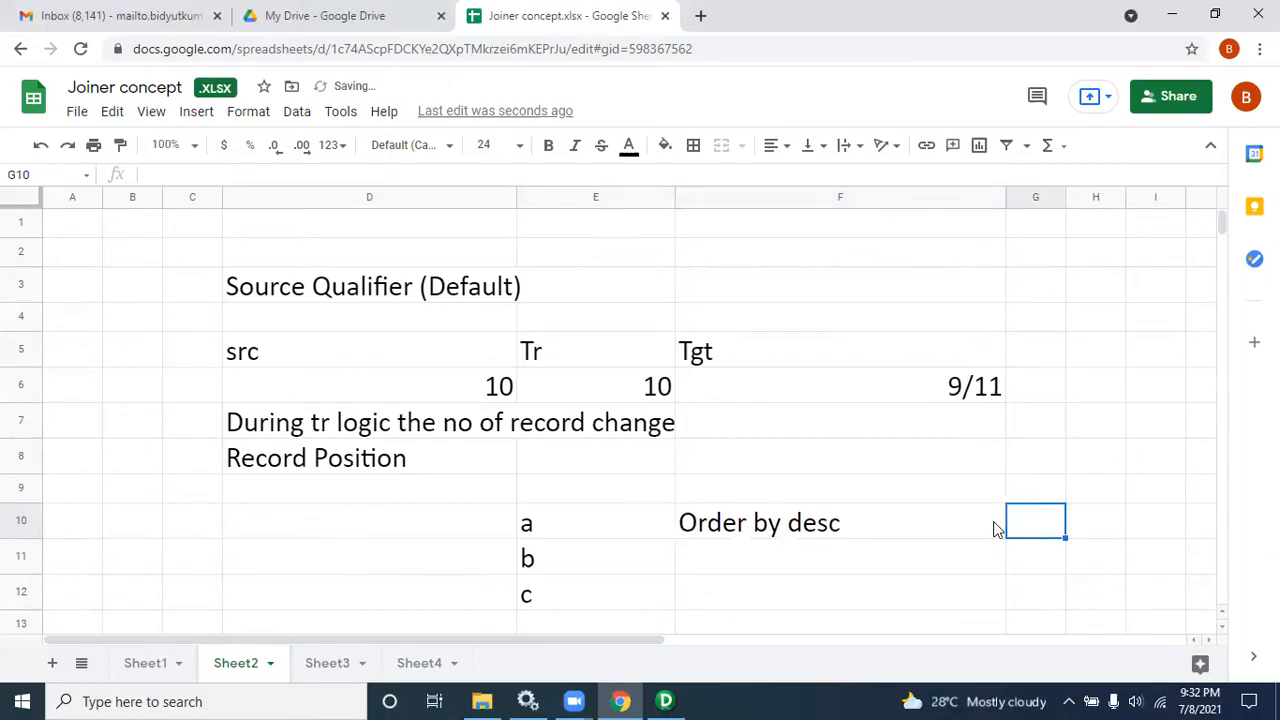
click(885, 517)
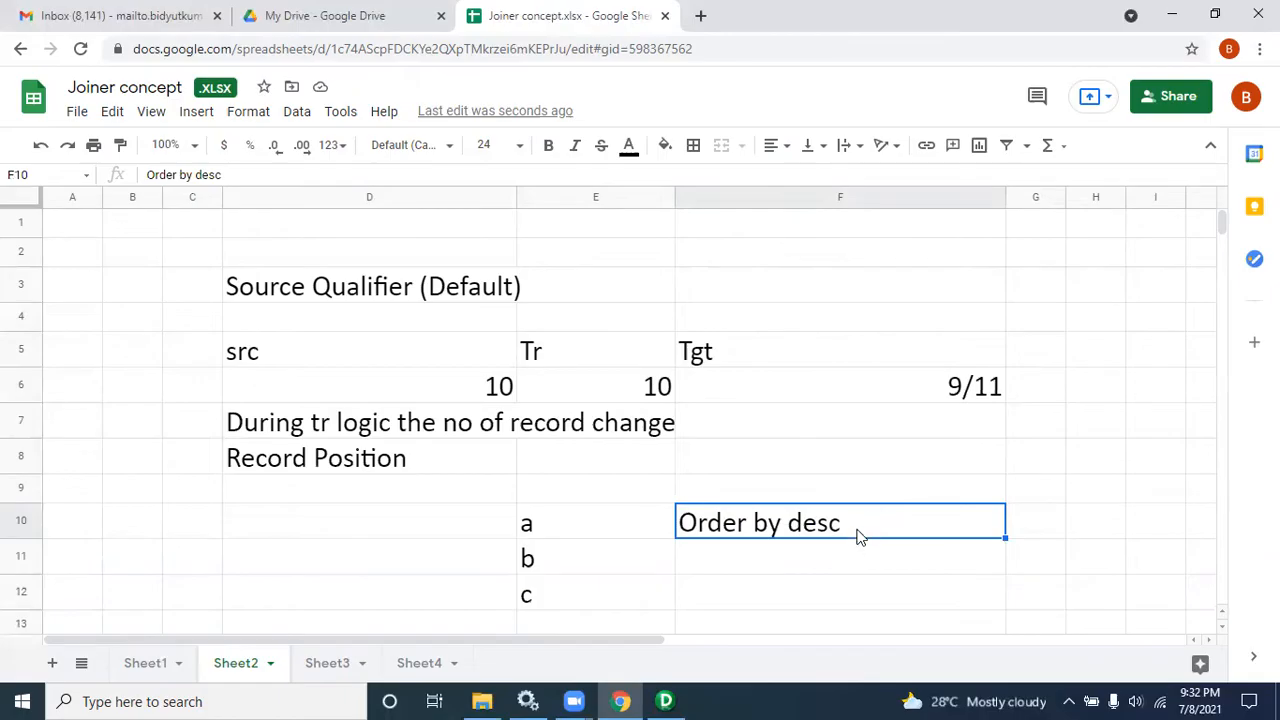
click(1037, 531)
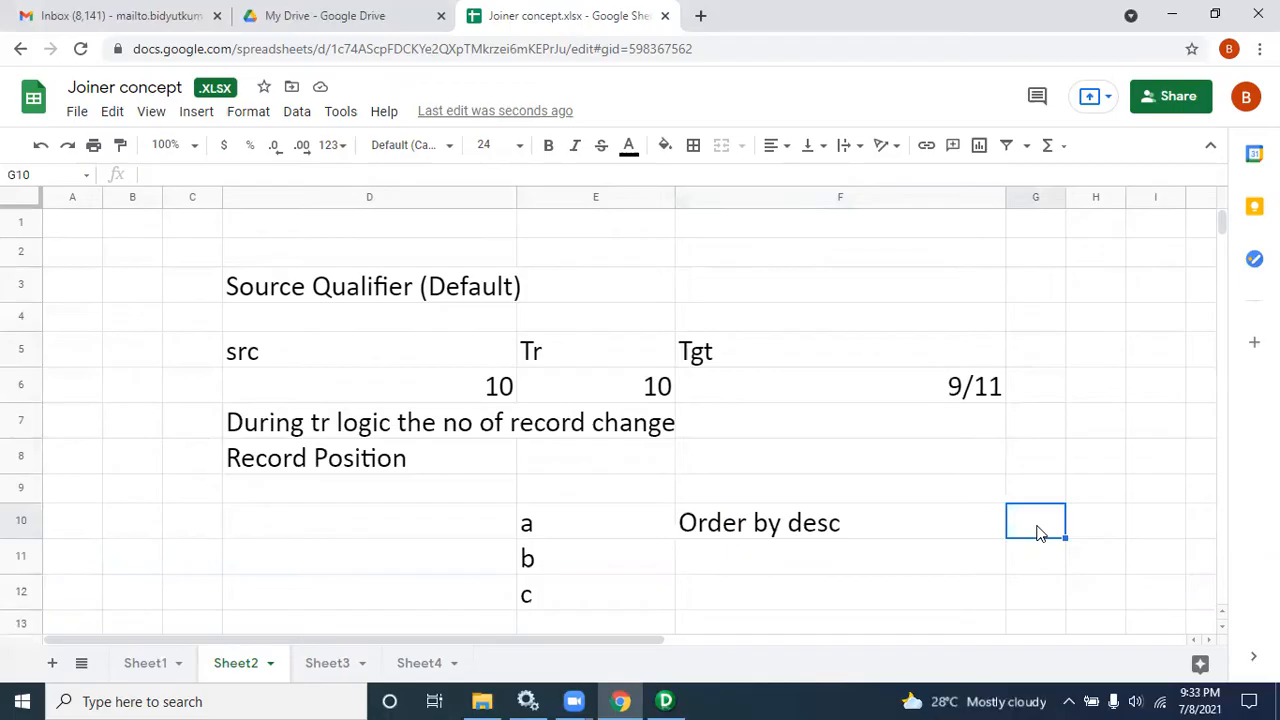
Step: List c, b and a down cells G10 to G12 as the descending order of the values
text(c)
key(Return)
text(b)
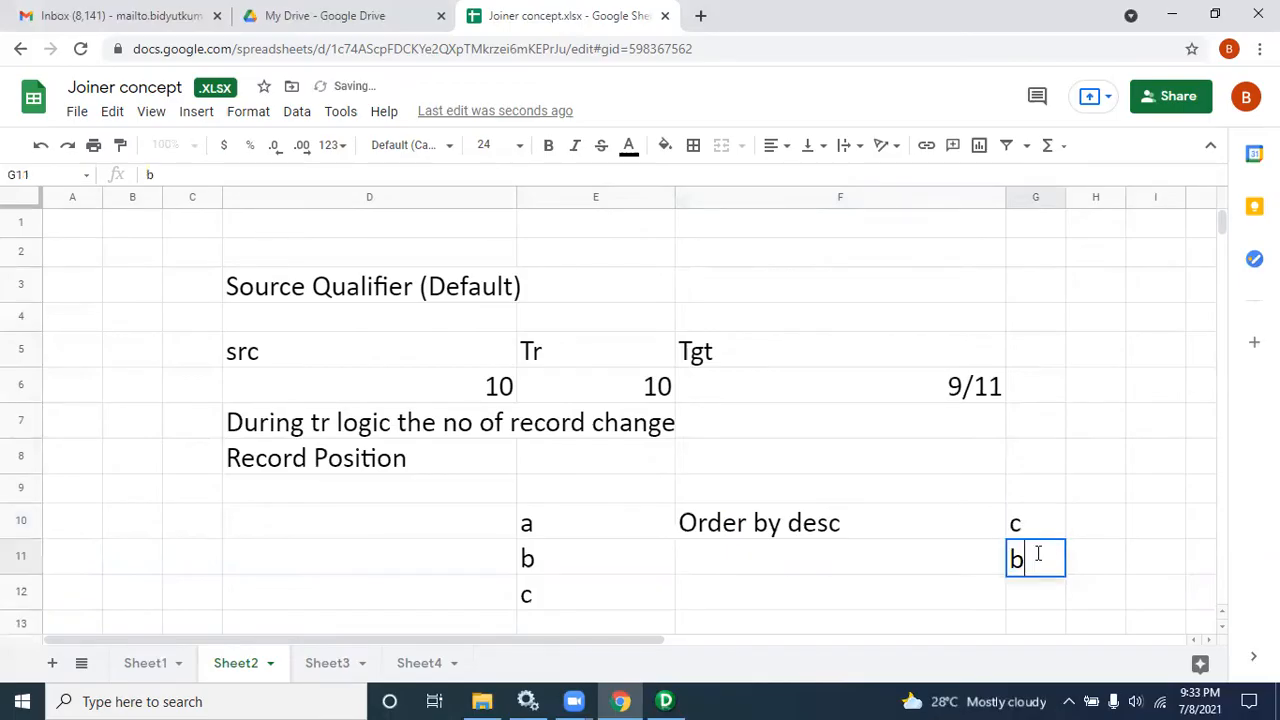
key(Return)
text(a)
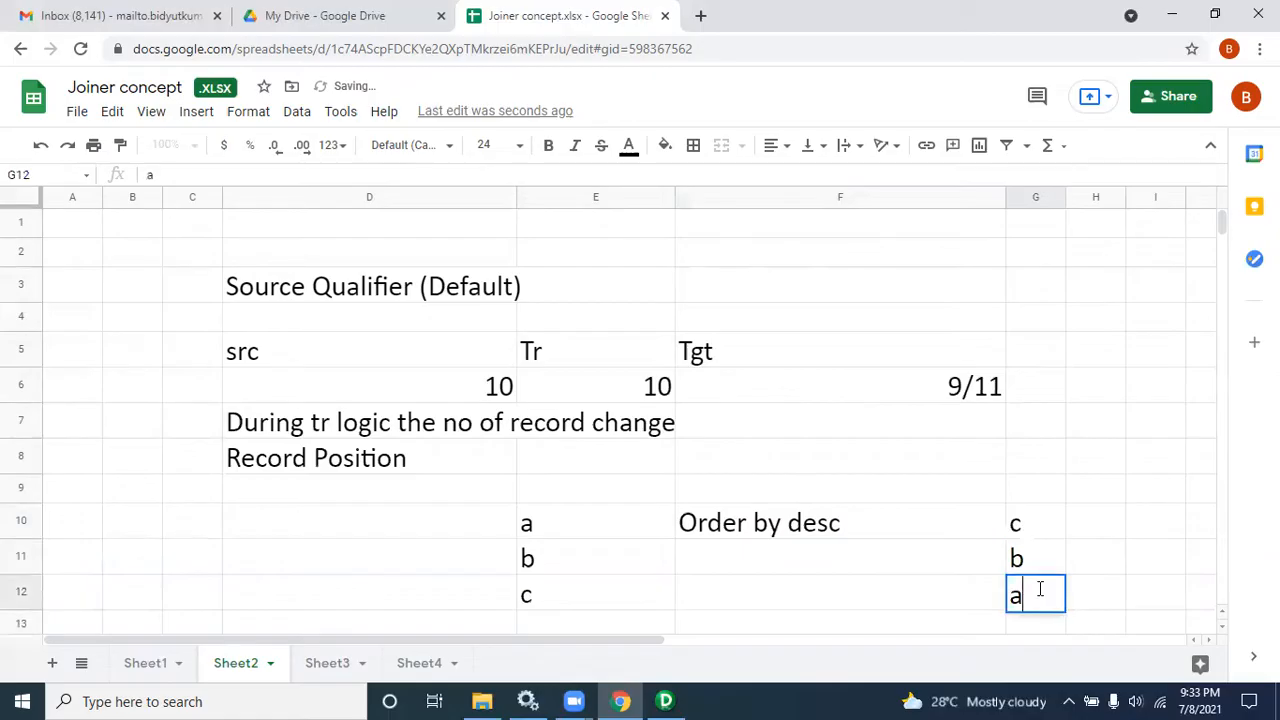
click(591, 535)
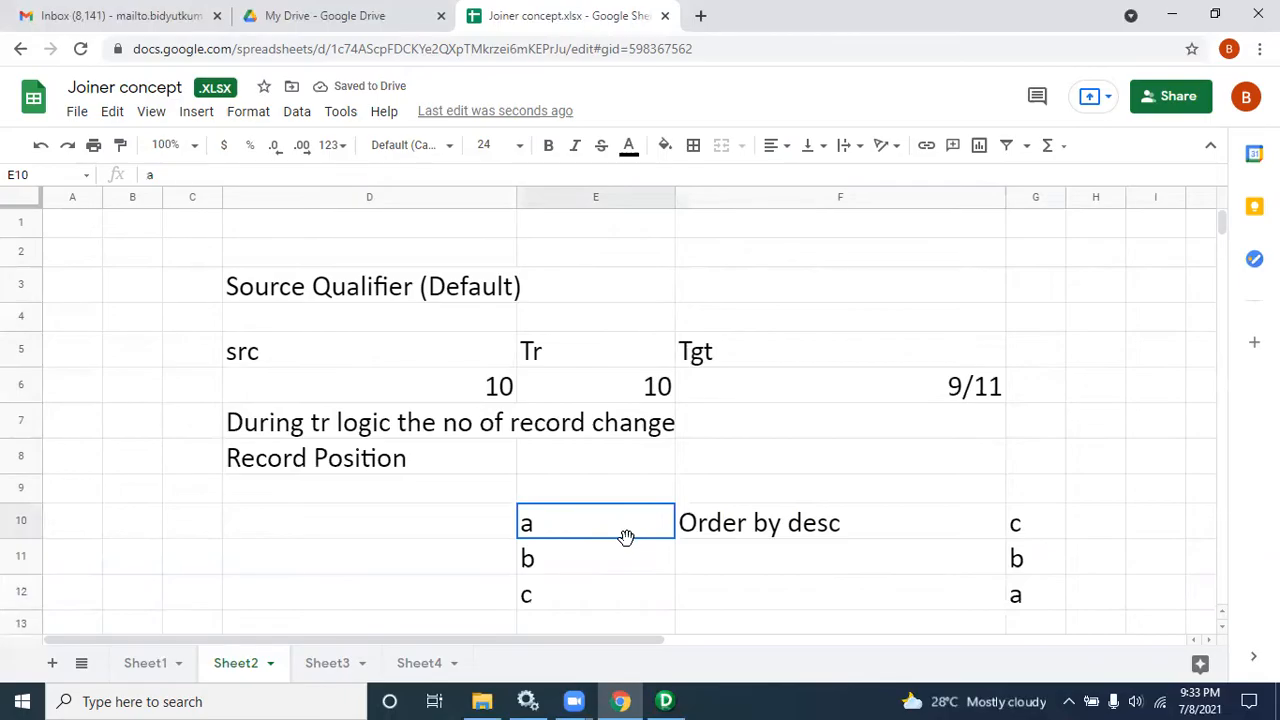
click(1038, 525)
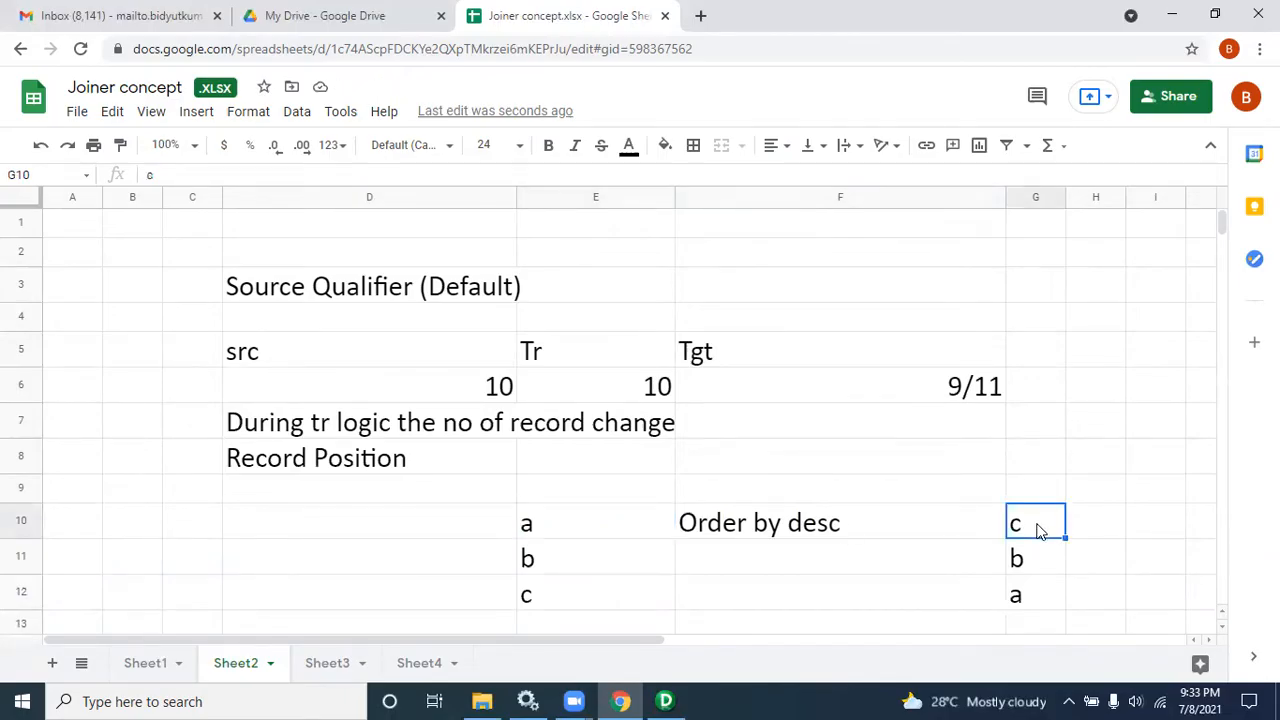
click(555, 522)
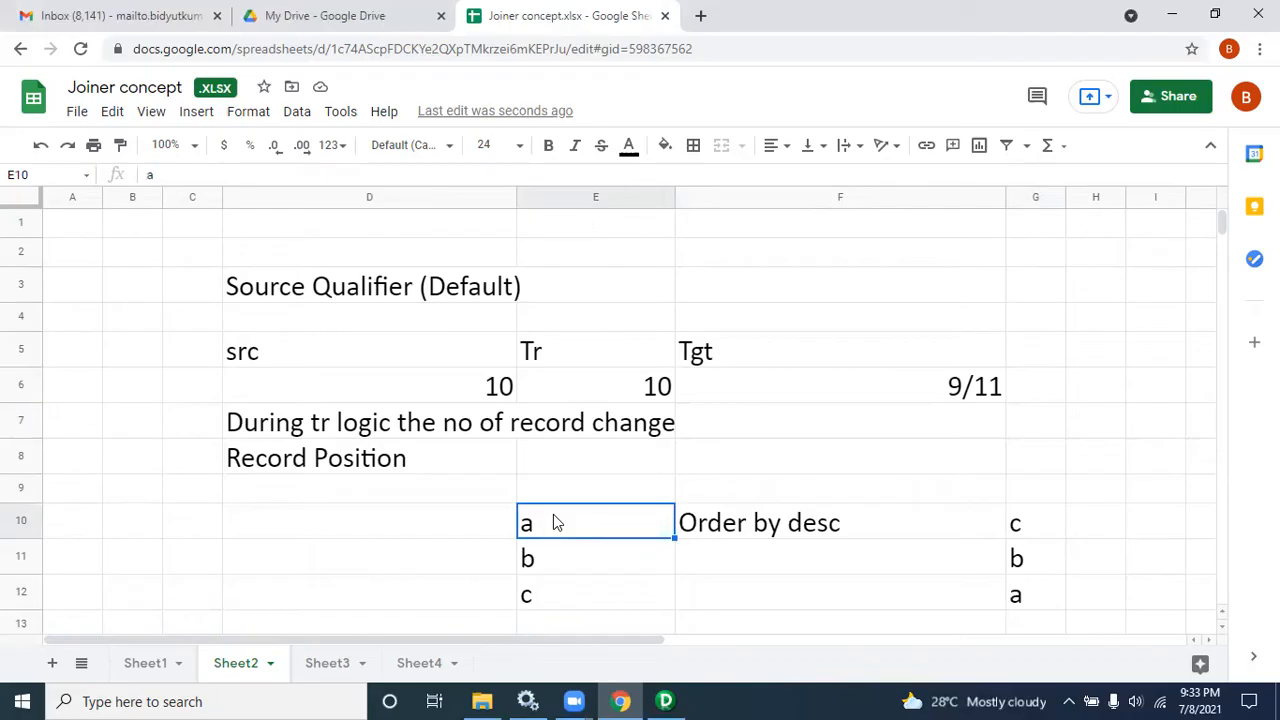
Step: Write the note "Tr boundary(User defined commit/rollback)" in cell D9
click(272, 496)
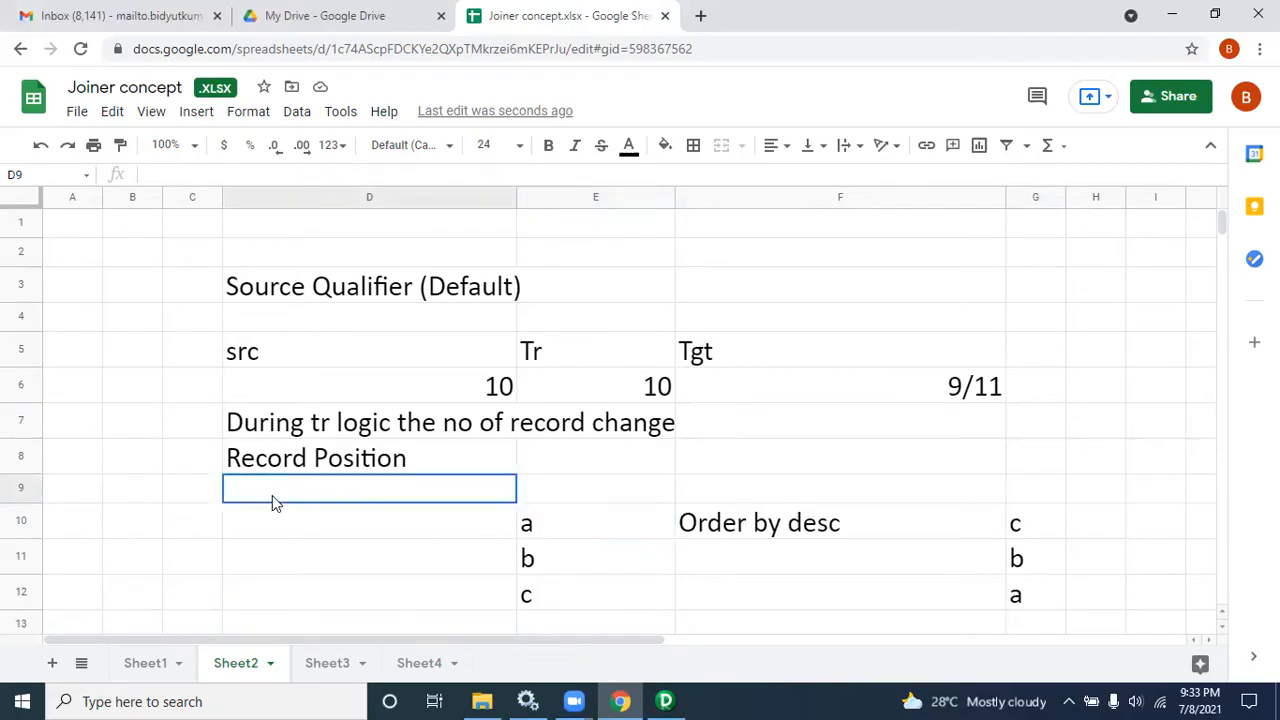
text(Tr boundary)
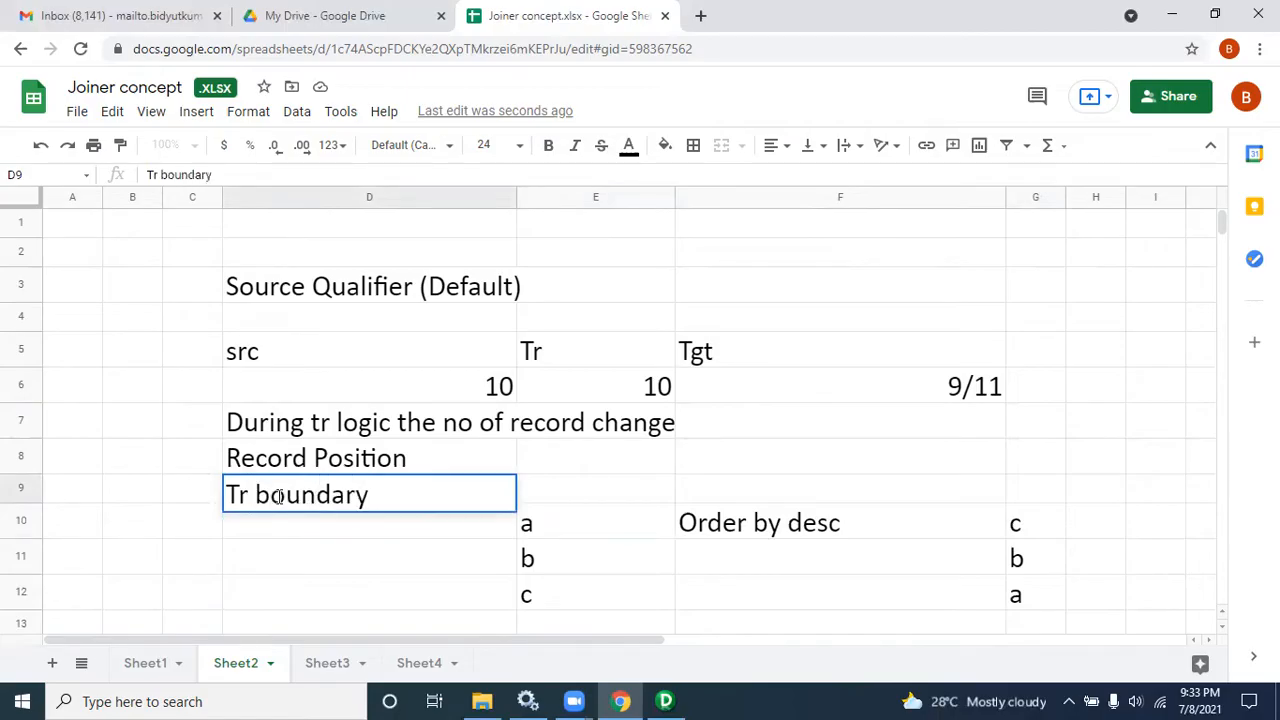
text((User defined commit/rollback))
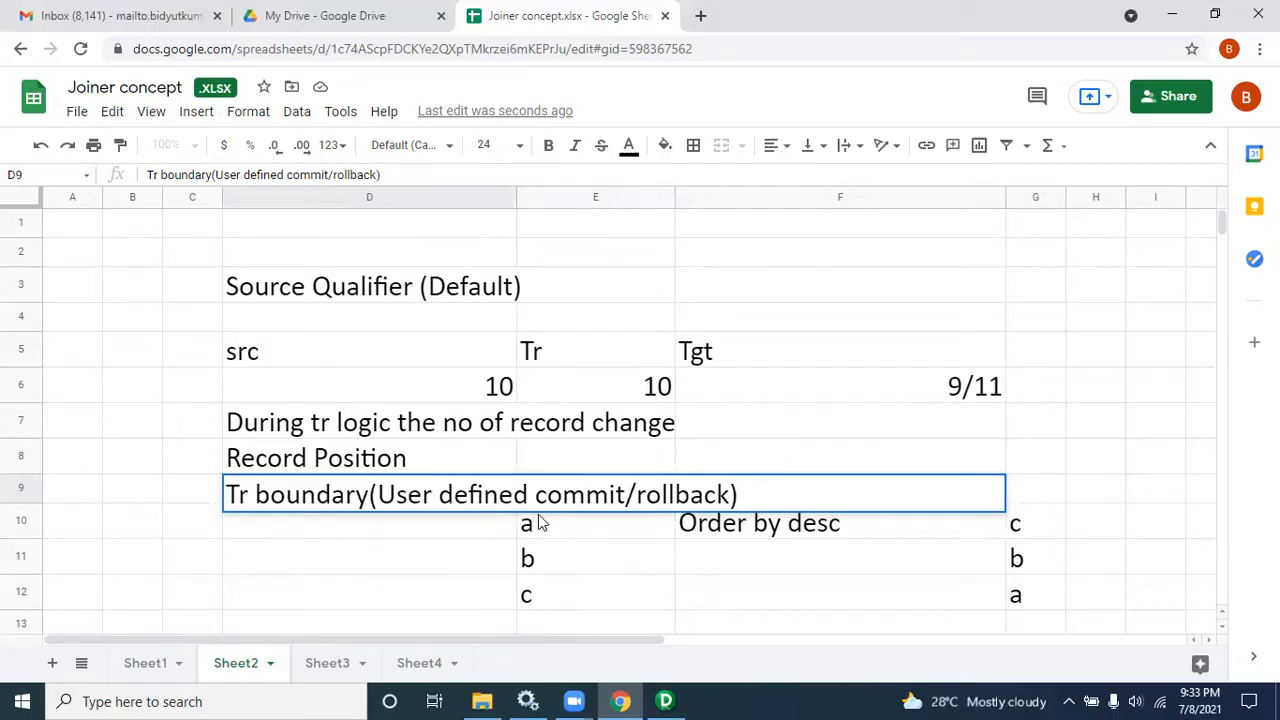
Step: Change the first list value in cell E10 to d
click(626, 494)
drag(626, 494, 536, 494)
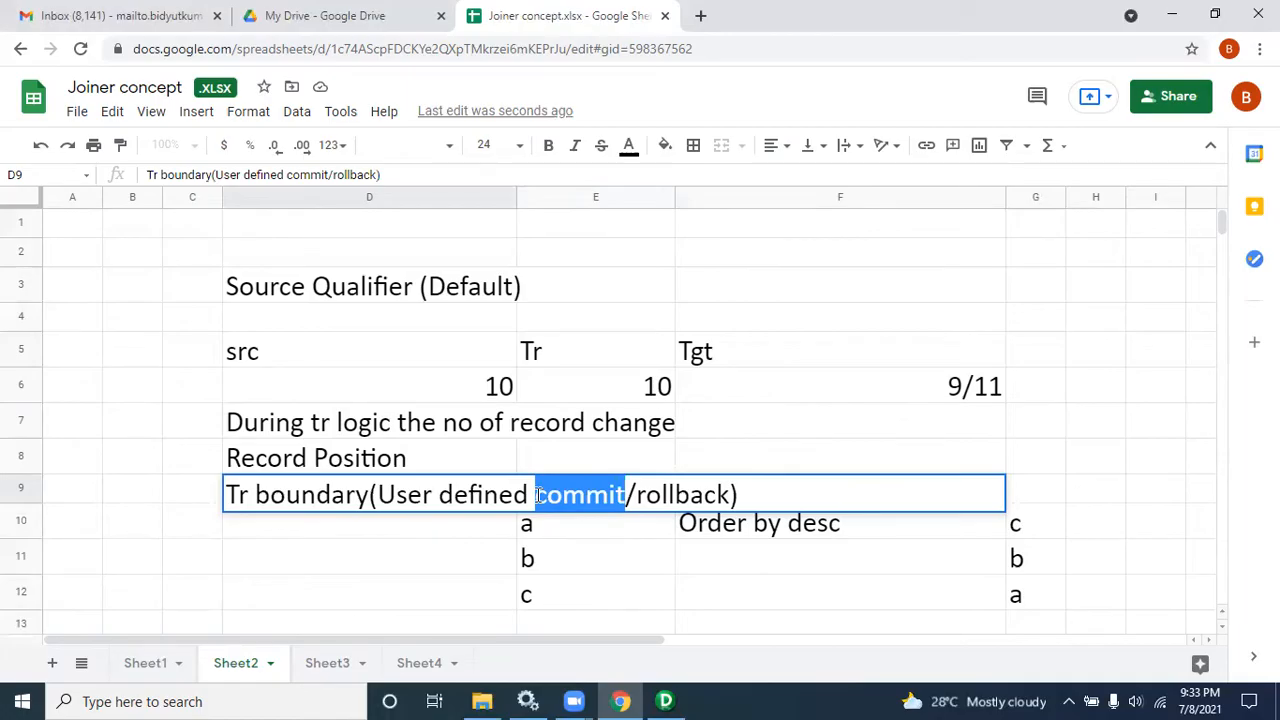
click(533, 527)
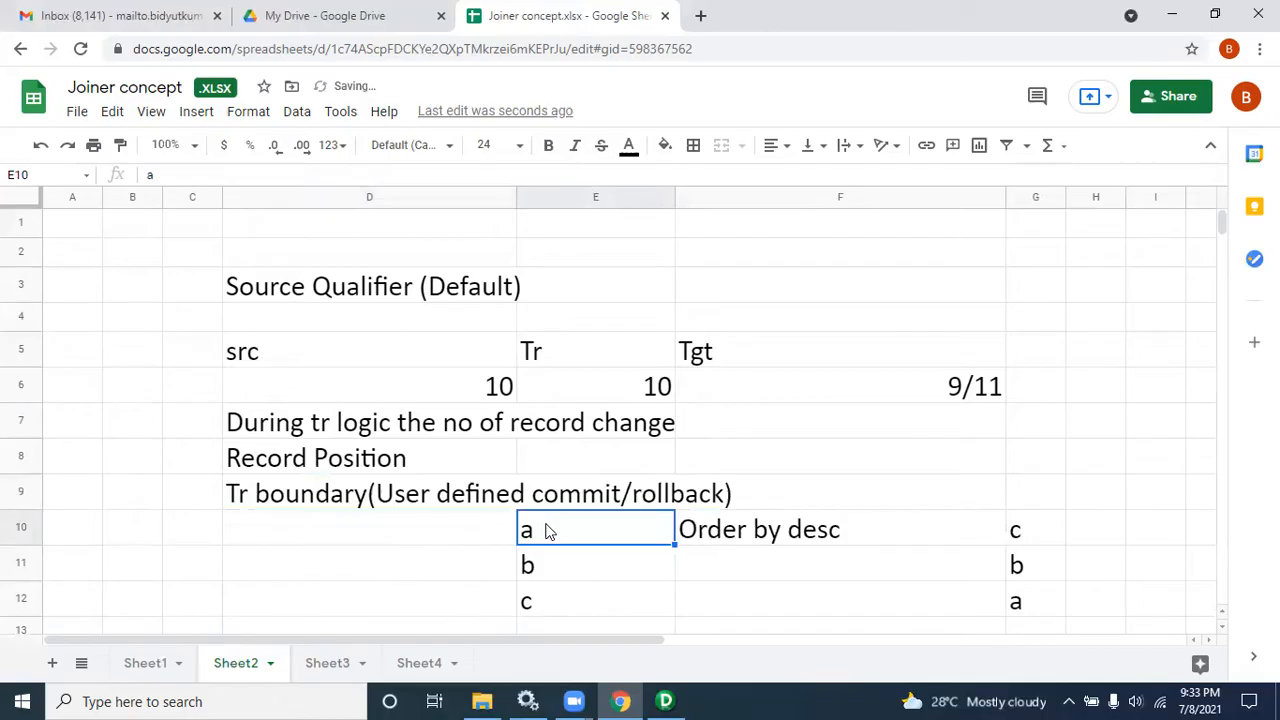
text(d)
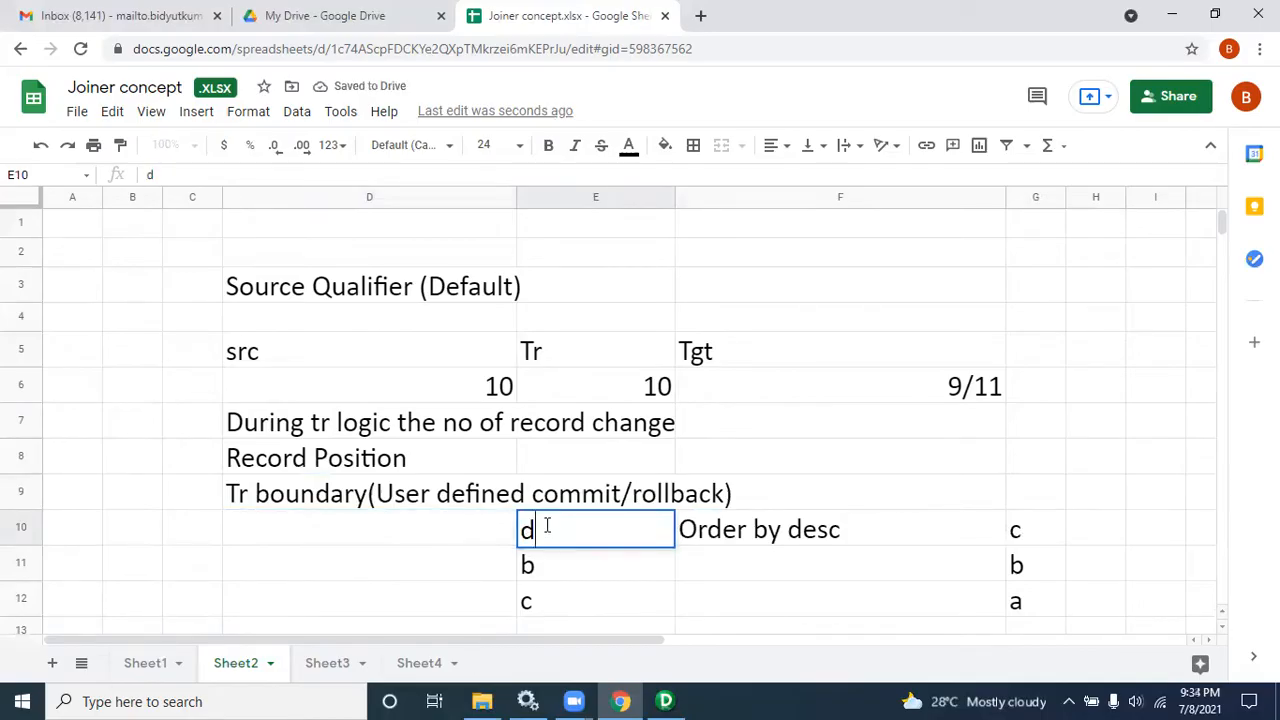
key(BackSpace)
text(a)
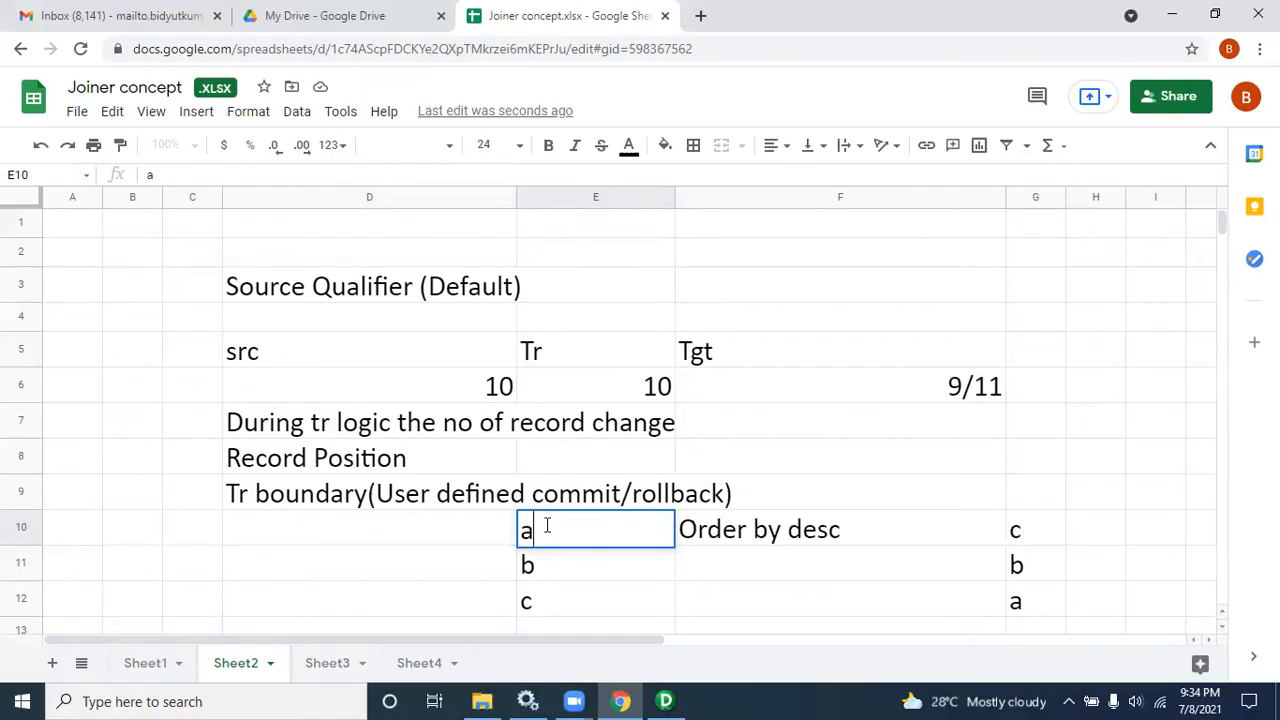
key(BackSpace)
text(d)
key(ctrl+Return)
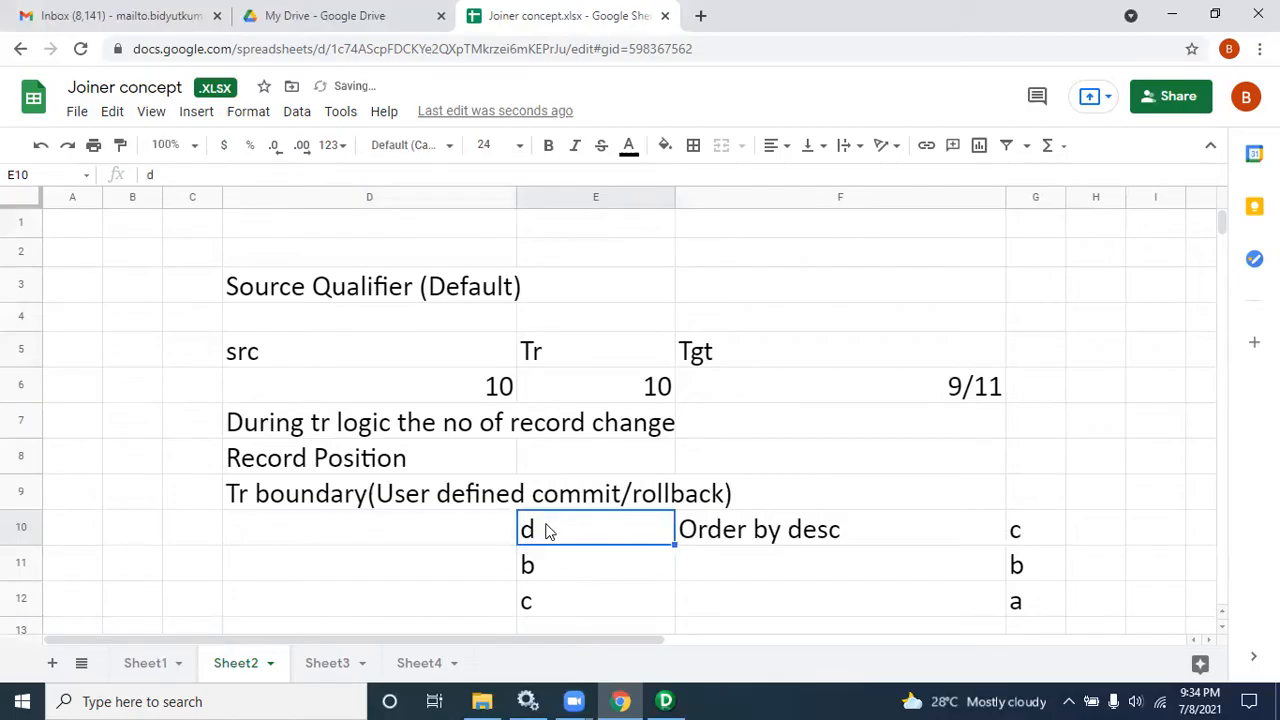
Step: Select the notes in D7 to D9 and the record counts in row 6 to review them
drag(284, 418, 430, 492)
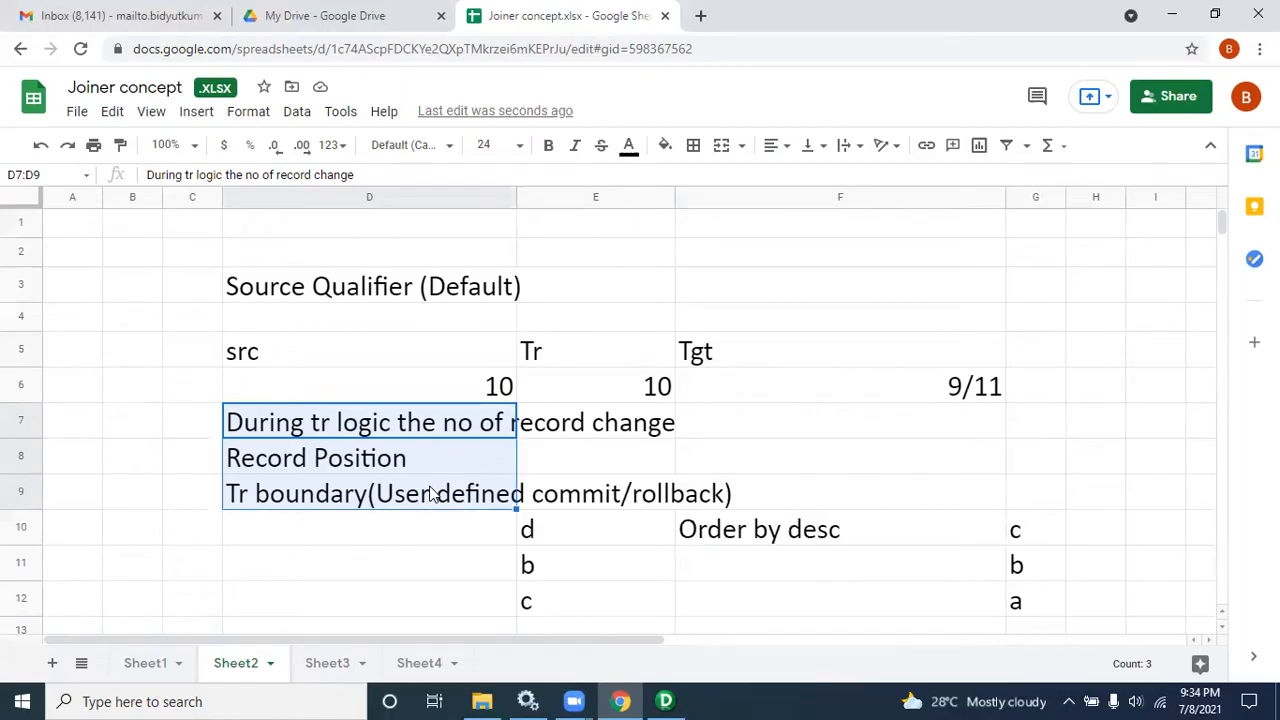
key(shift+Up)
key(shift+Down)
click(514, 392)
click(648, 395)
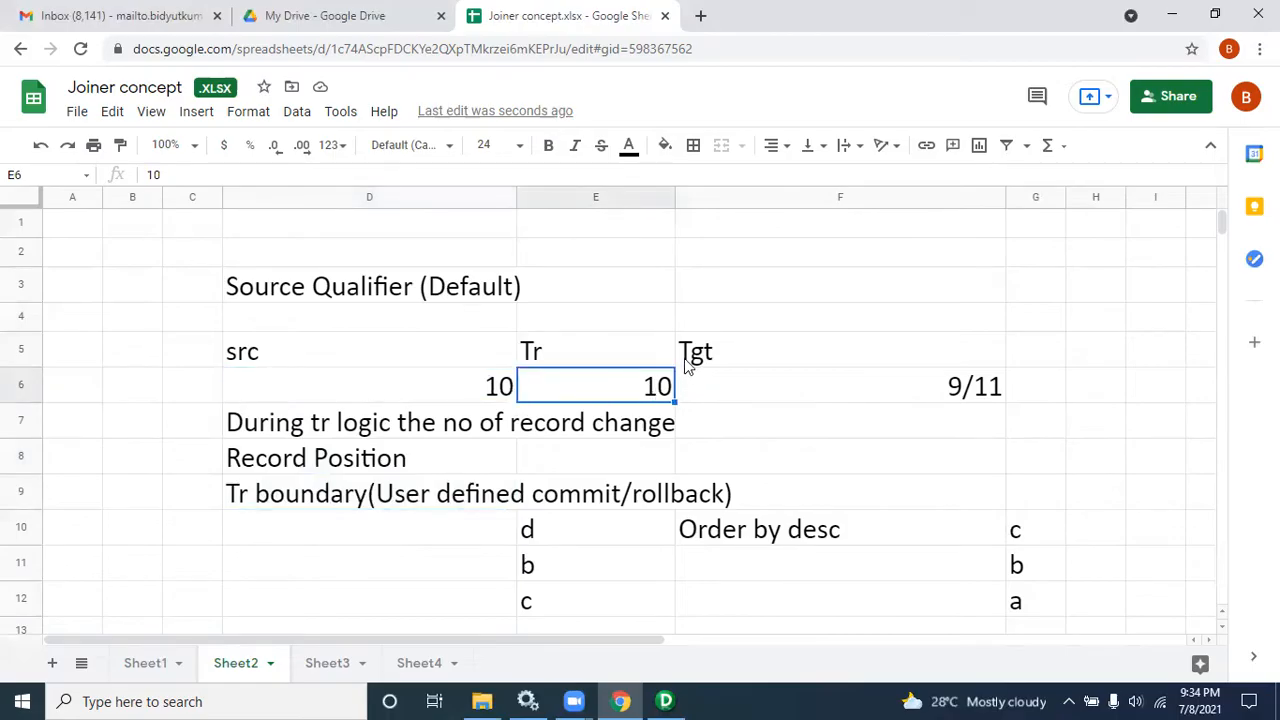
Step: Enter the headers "Fisrt Name" in cell E2 and "Last Name" in cell F2
click(650, 265)
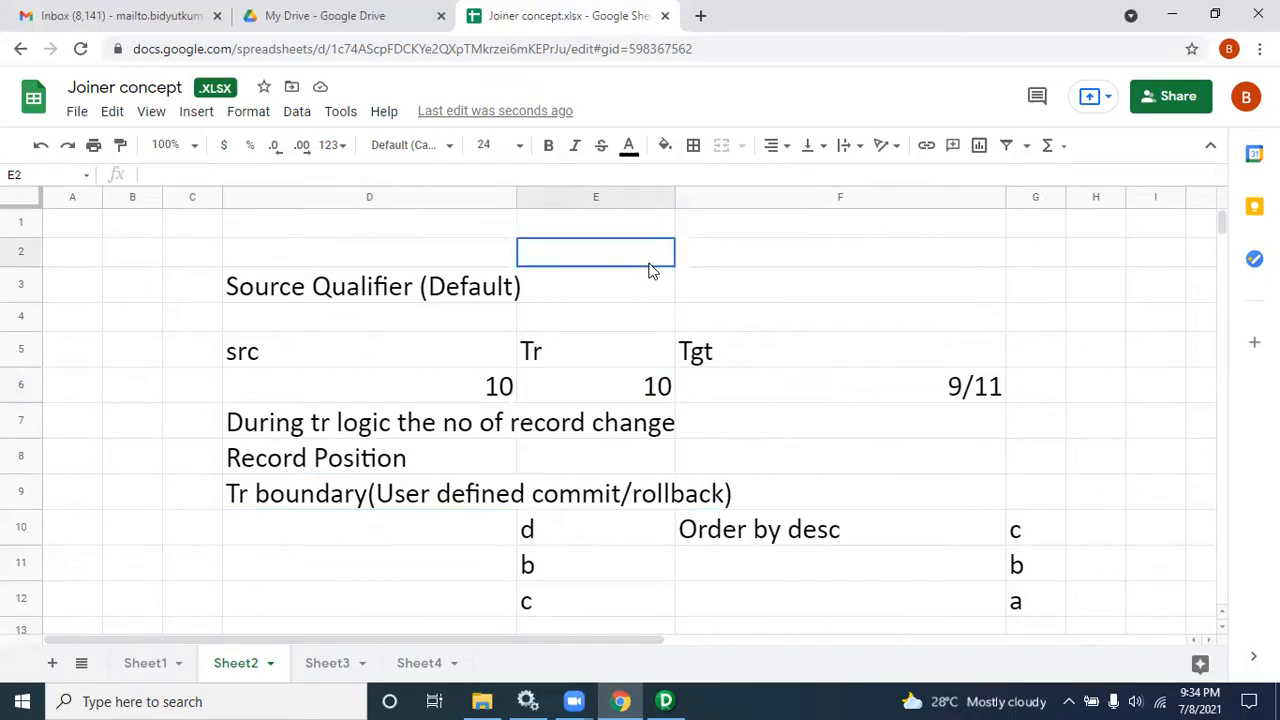
text(Fisrt )
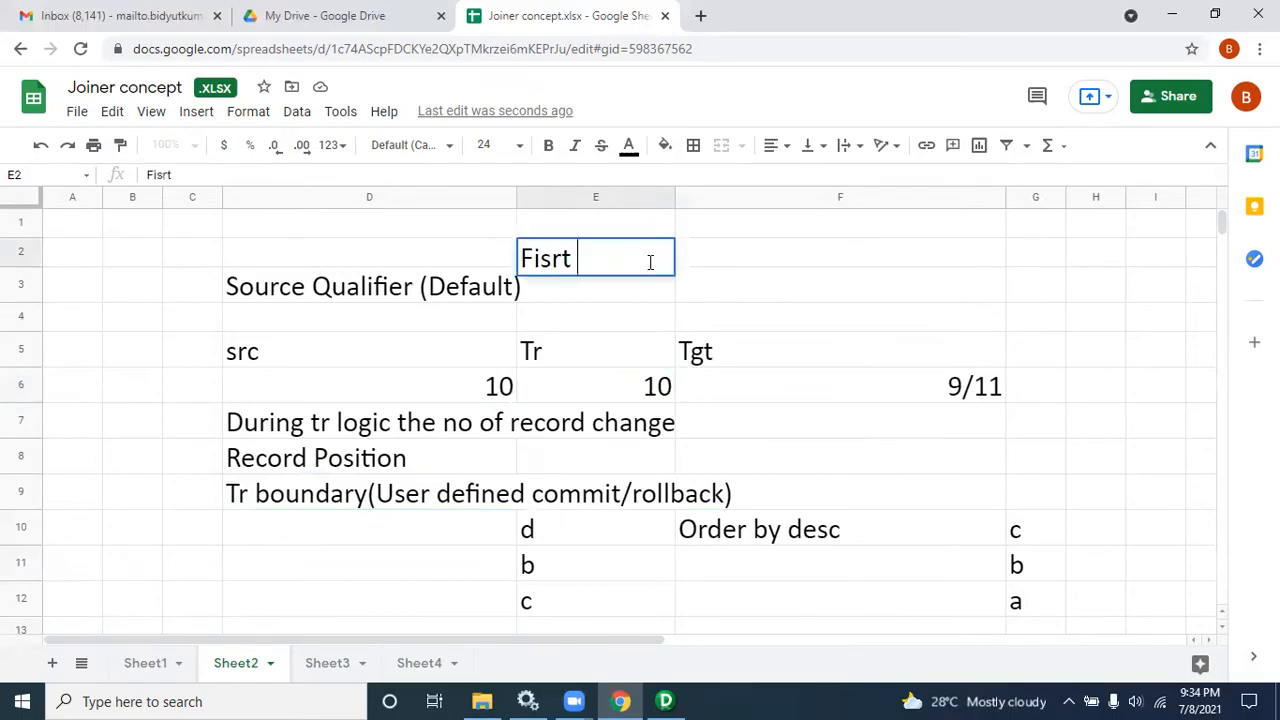
text(Name)
click(709, 259)
text(Last Name)
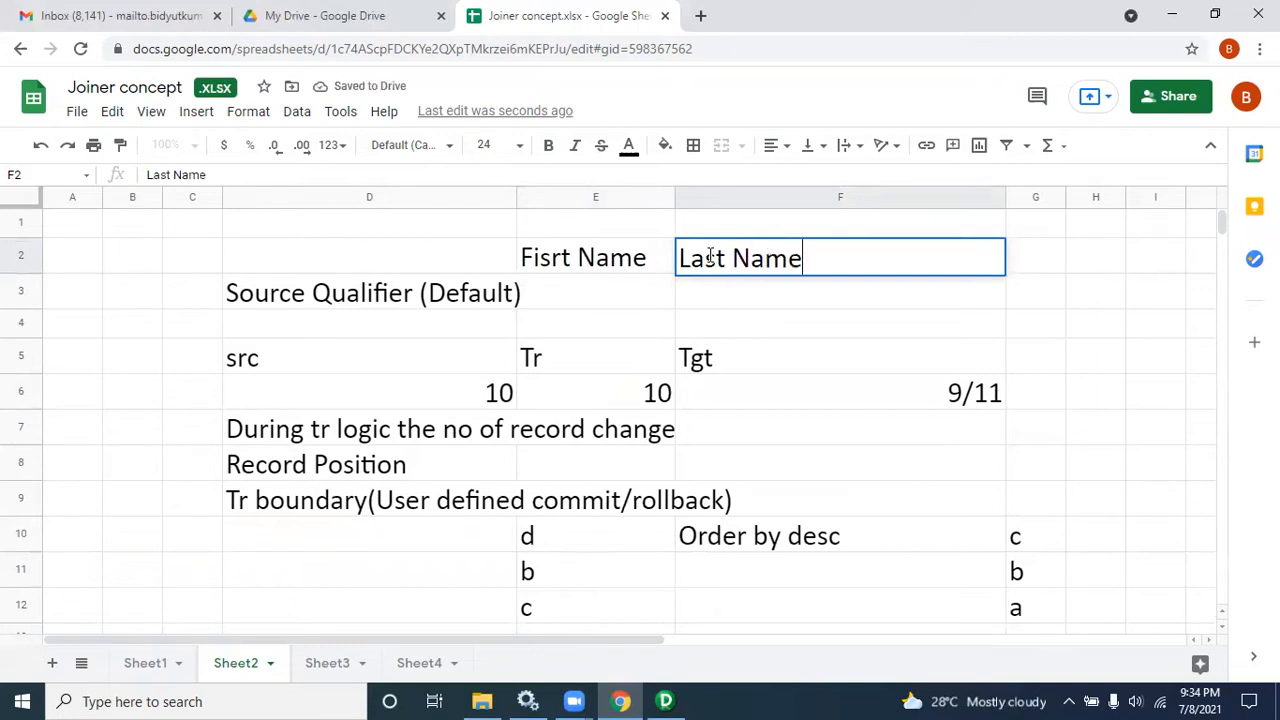
Step: Add the header "Full name" and place it in cell G2 beside Last Name
click(1063, 300)
text(Full name)
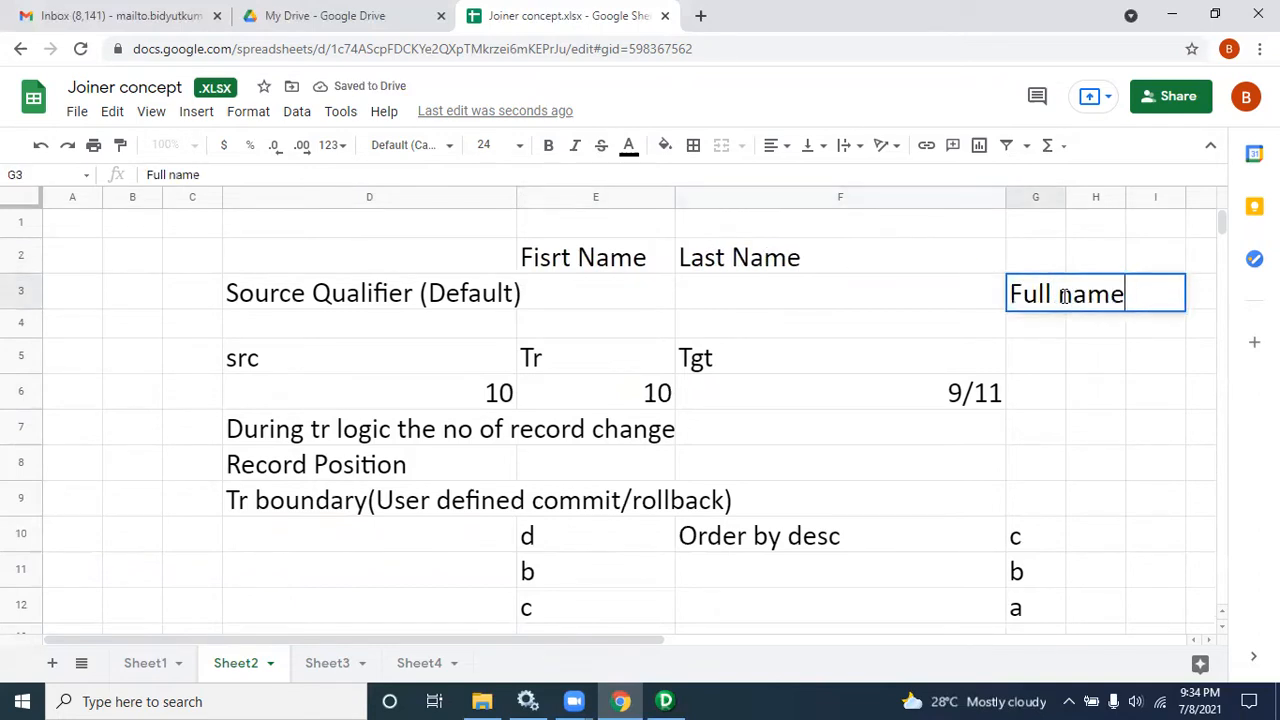
click(625, 300)
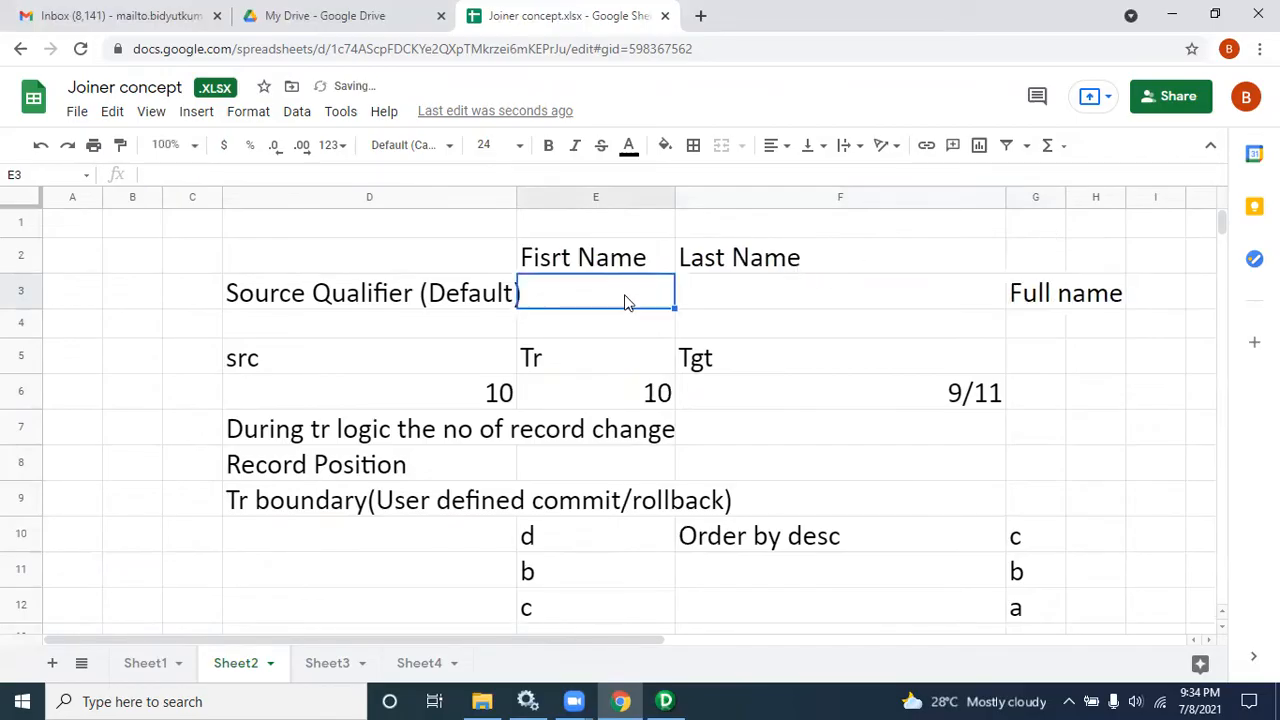
click(1046, 300)
key(ctrl+c)
click(1040, 254)
key(ctrl+v)
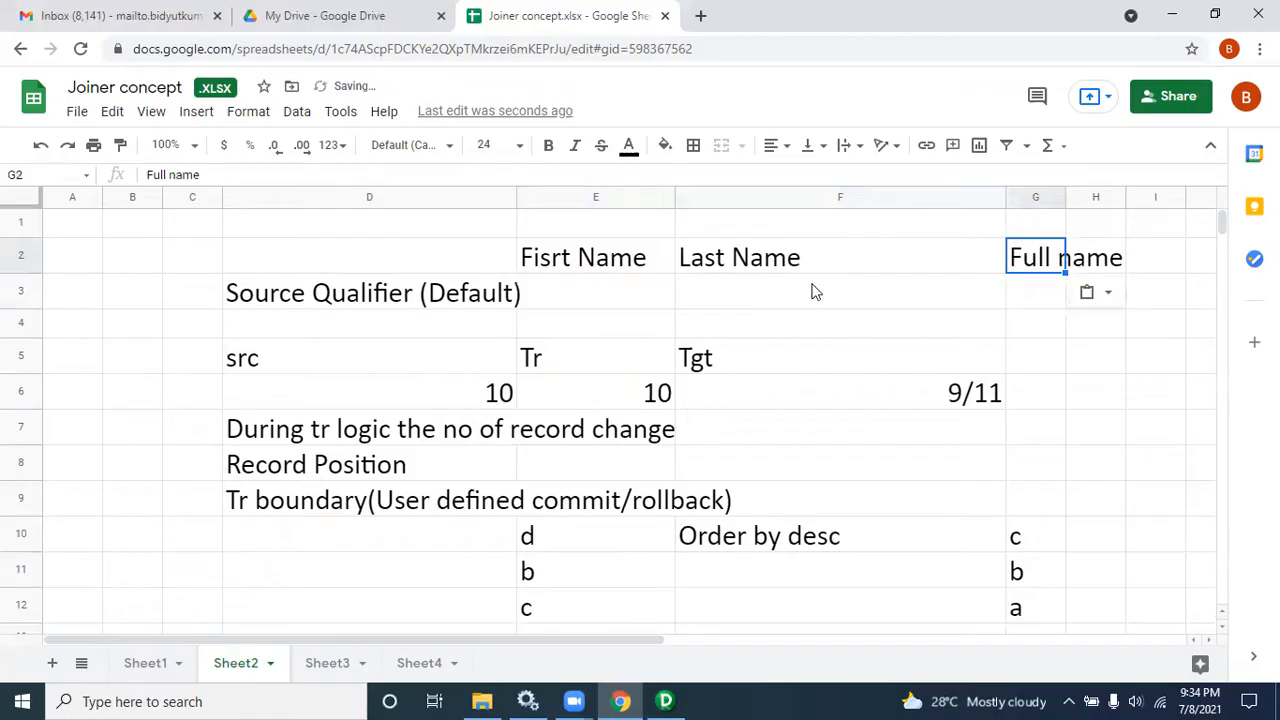
click(602, 285)
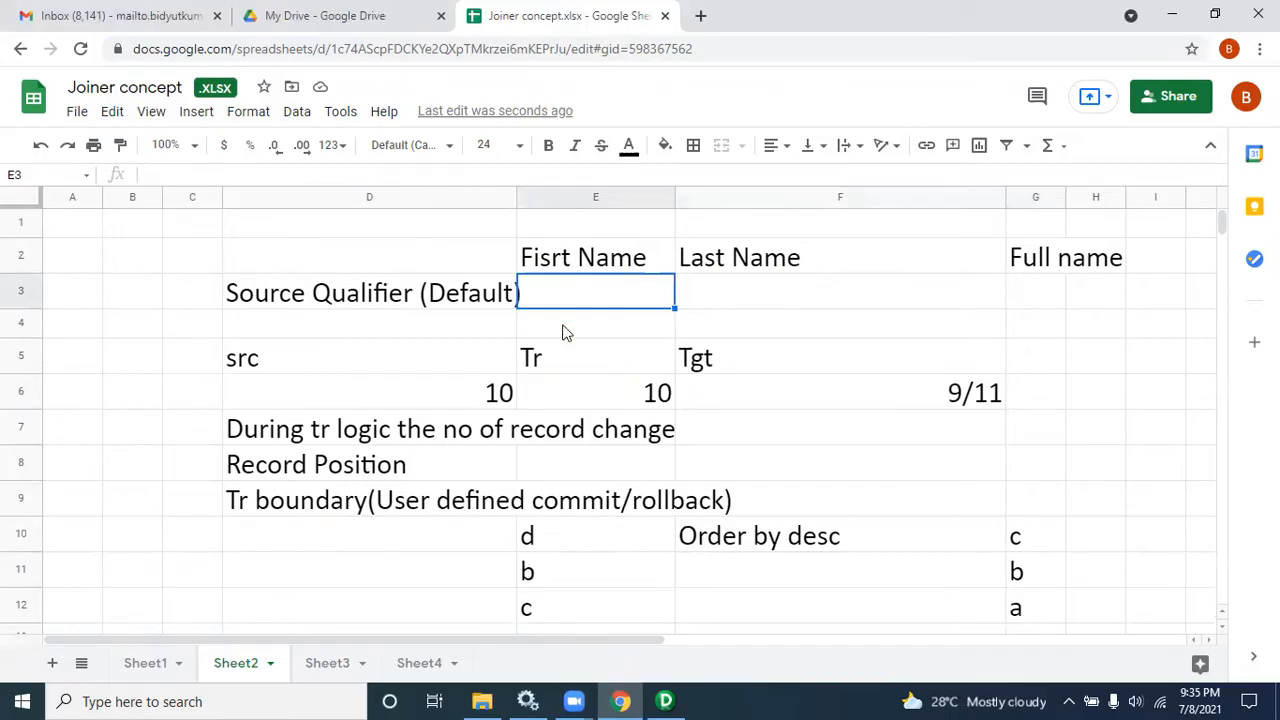
click(510, 393)
click(650, 396)
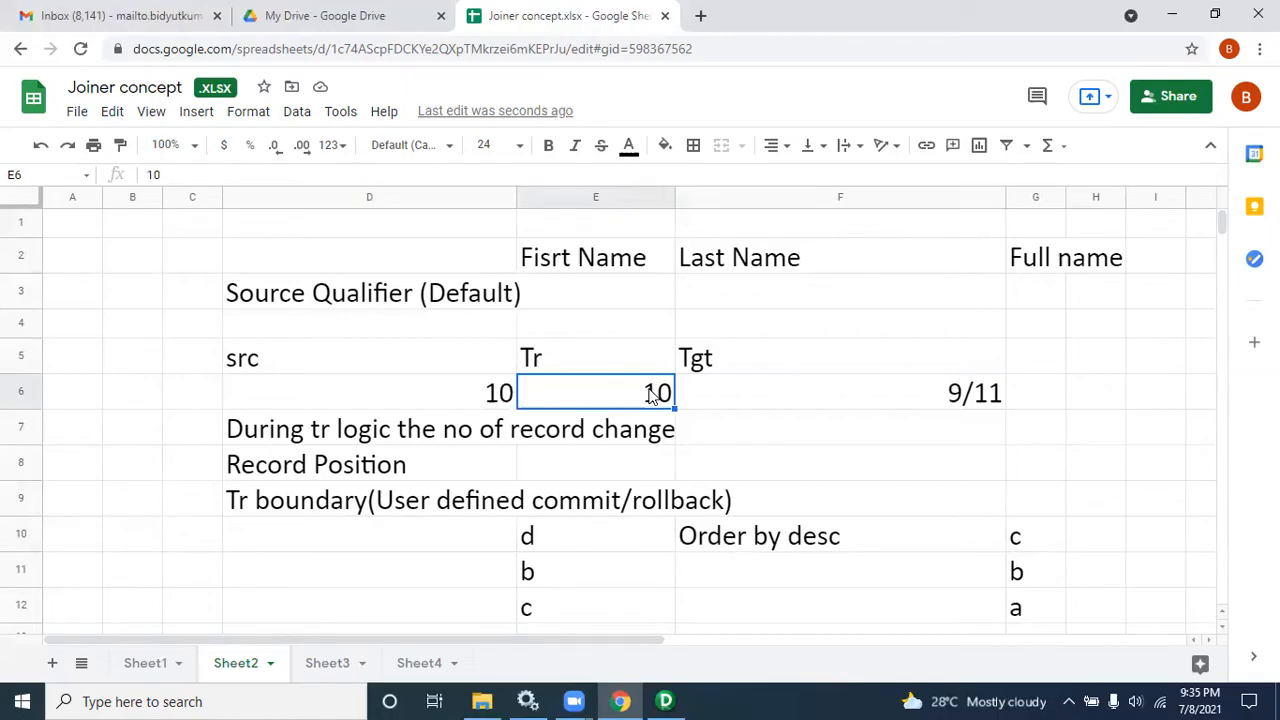
click(628, 270)
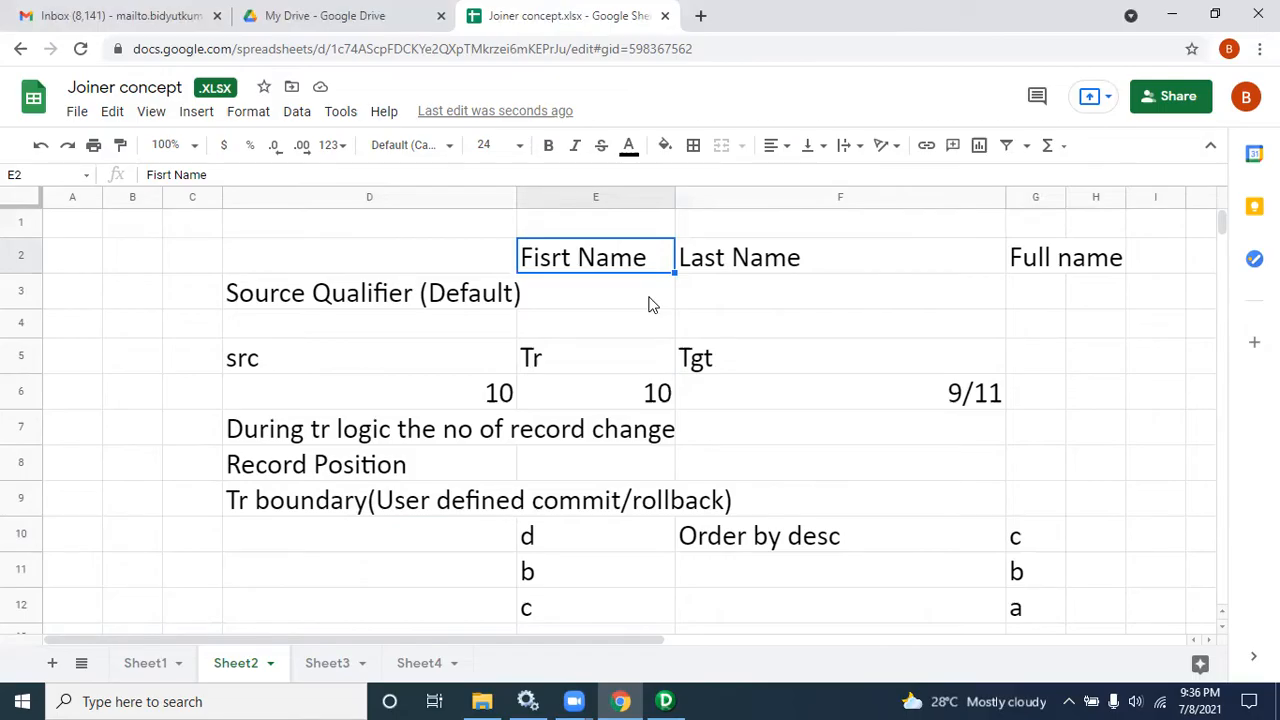
click(777, 436)
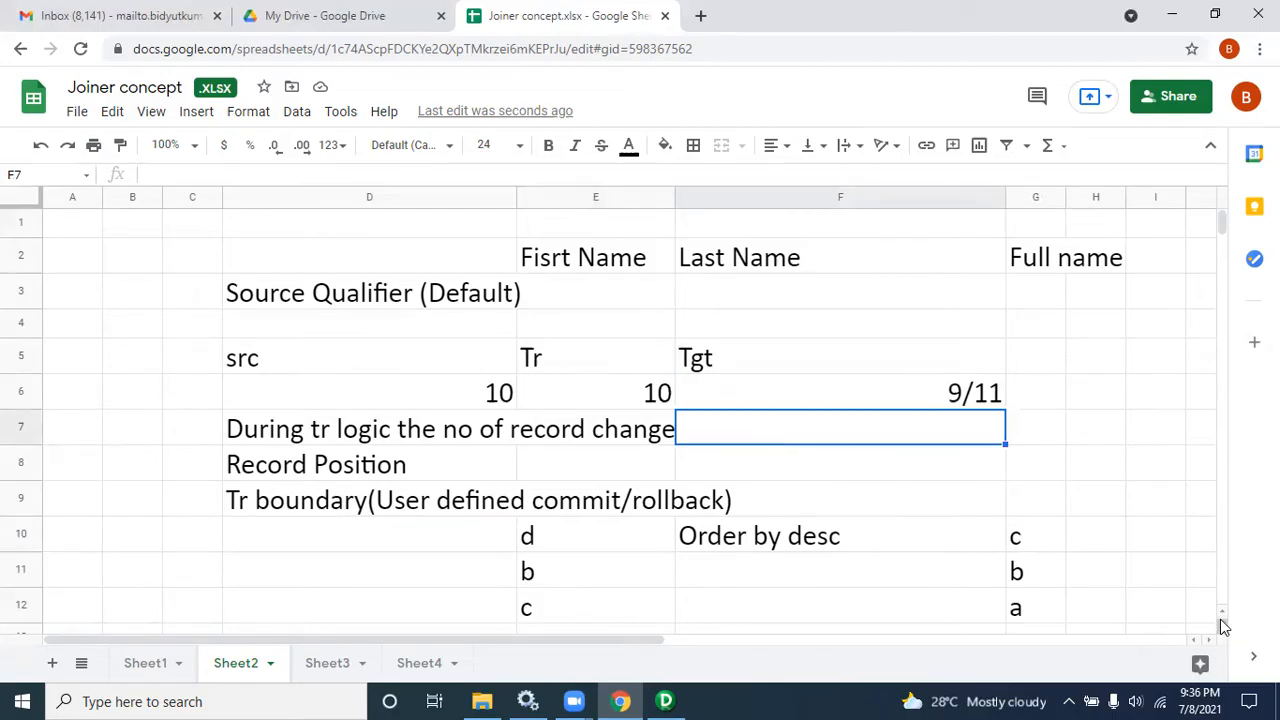
Step: Switch to PowerCenter Designer and open the SQ_EMP Source Qualifier's properties to examine its Sql Query and Source Filter
click(663, 699)
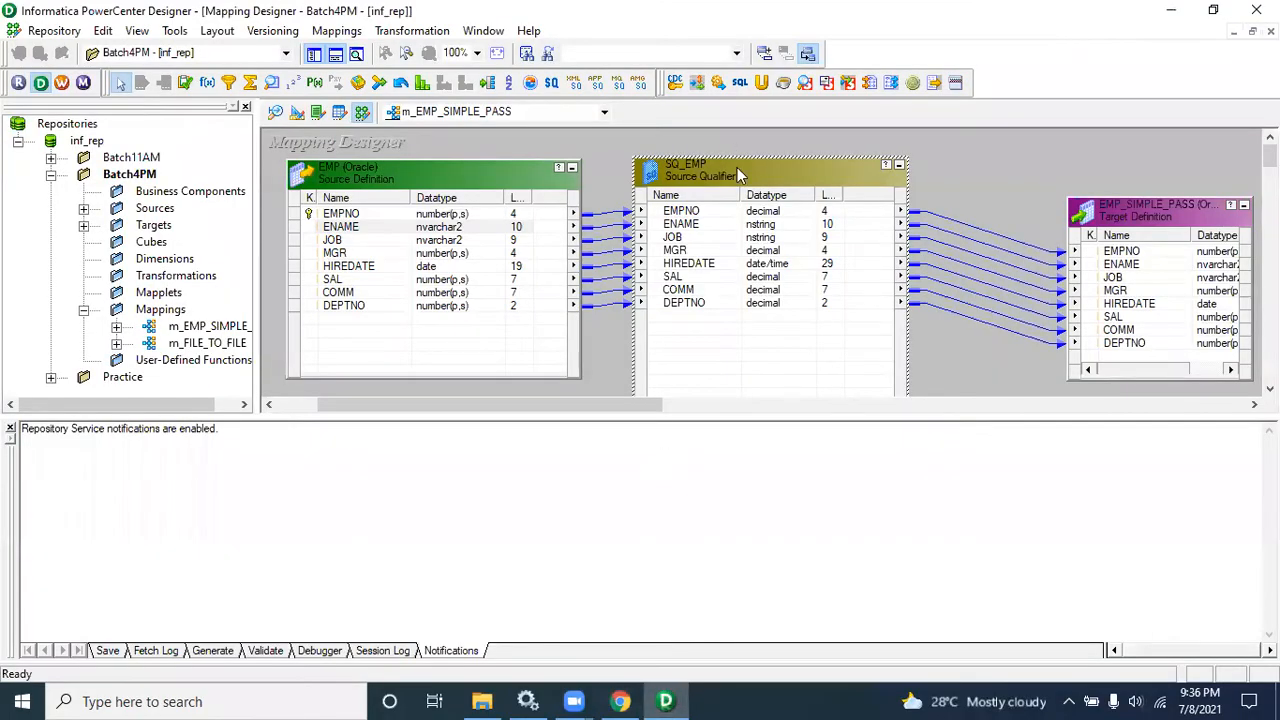
double_click(737, 170)
click(711, 522)
double_click(697, 188)
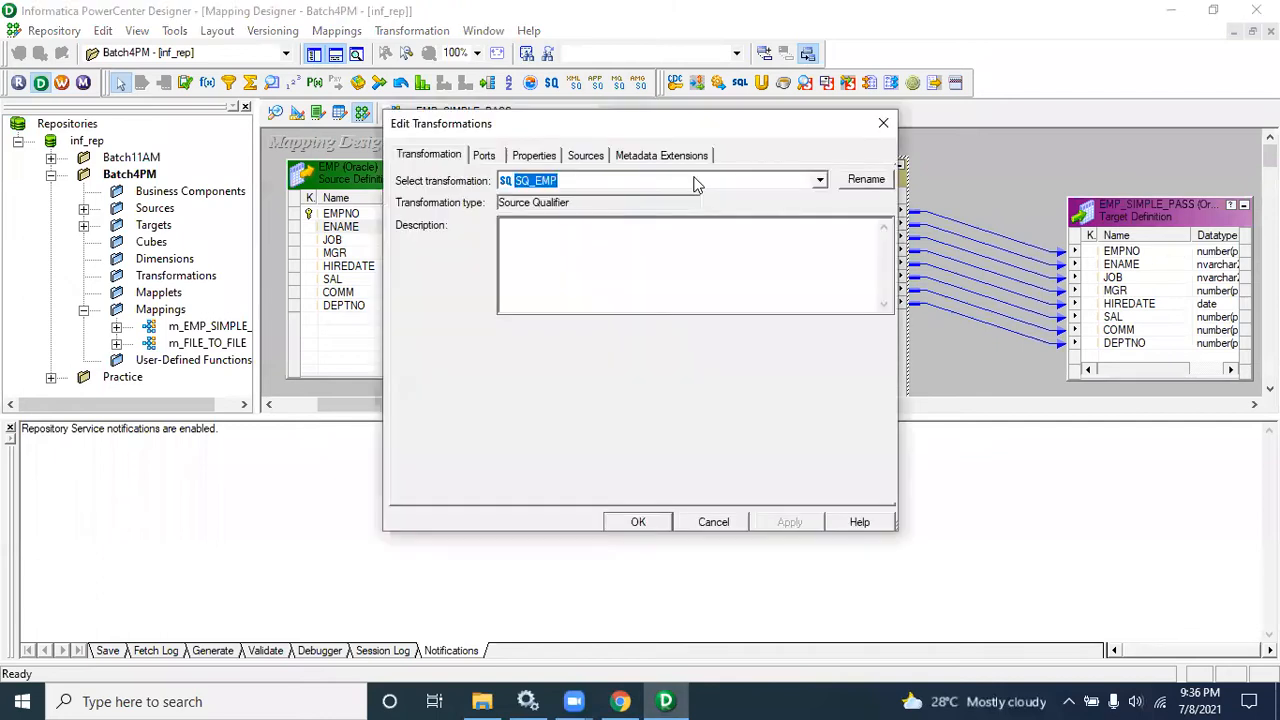
click(527, 160)
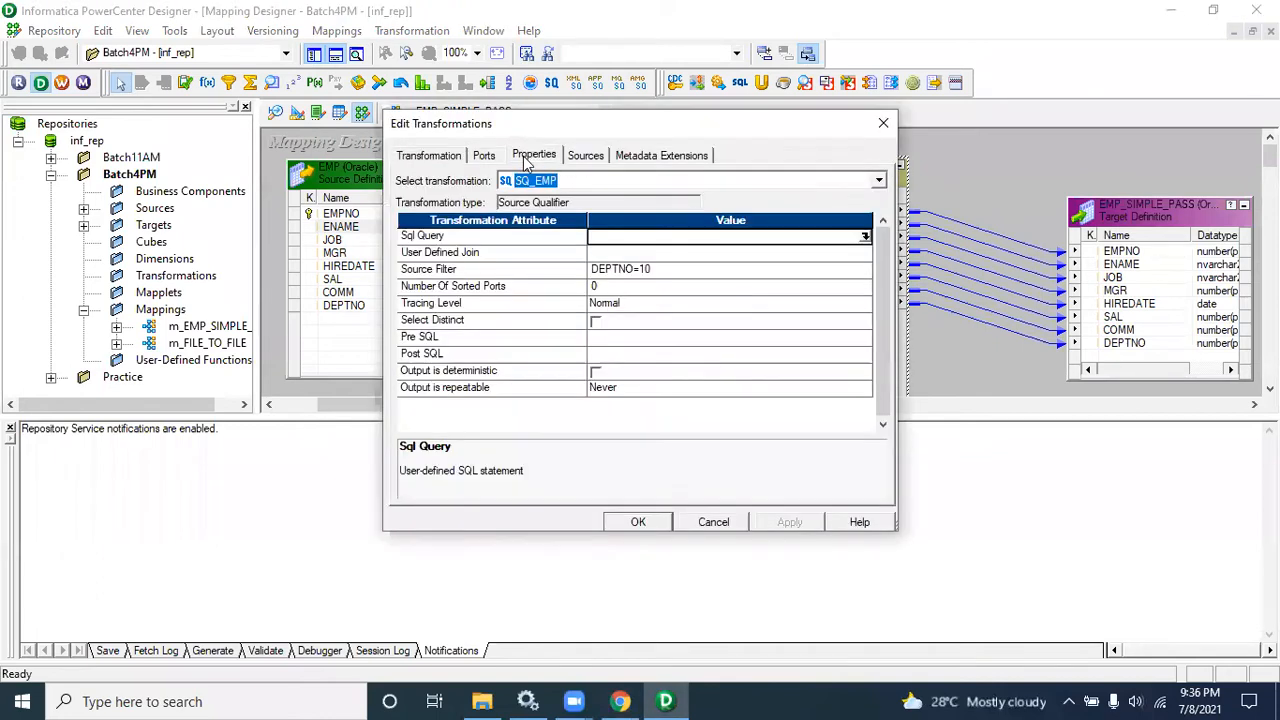
click(534, 244)
click(536, 272)
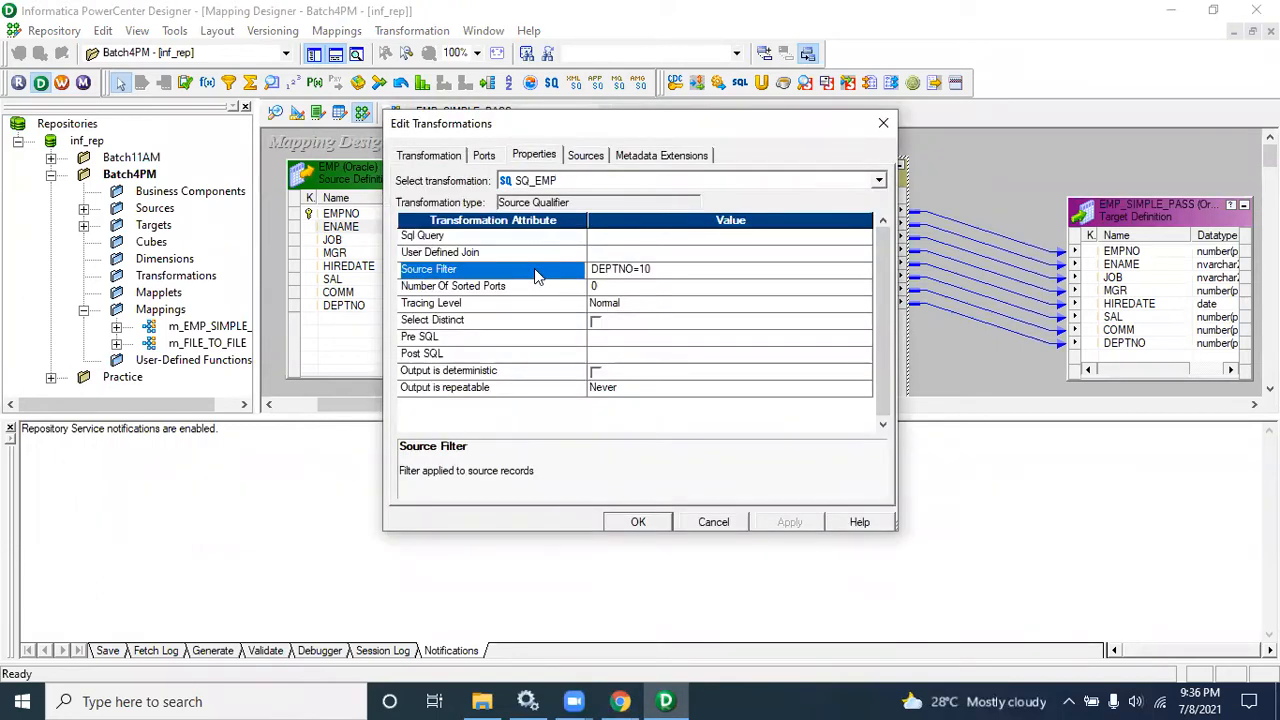
click(653, 268)
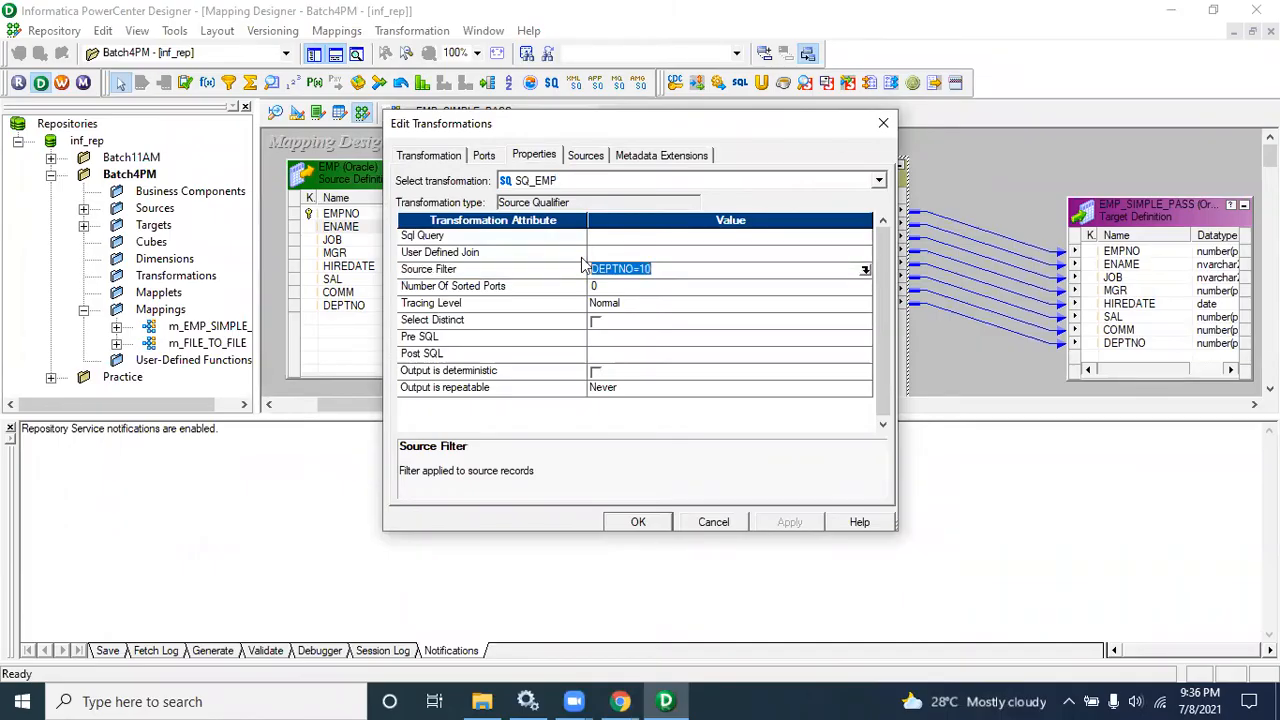
Step: Compare the spreadsheet notes with the Source Qualifier's Sql Query and Source Filter properties
click(620, 701)
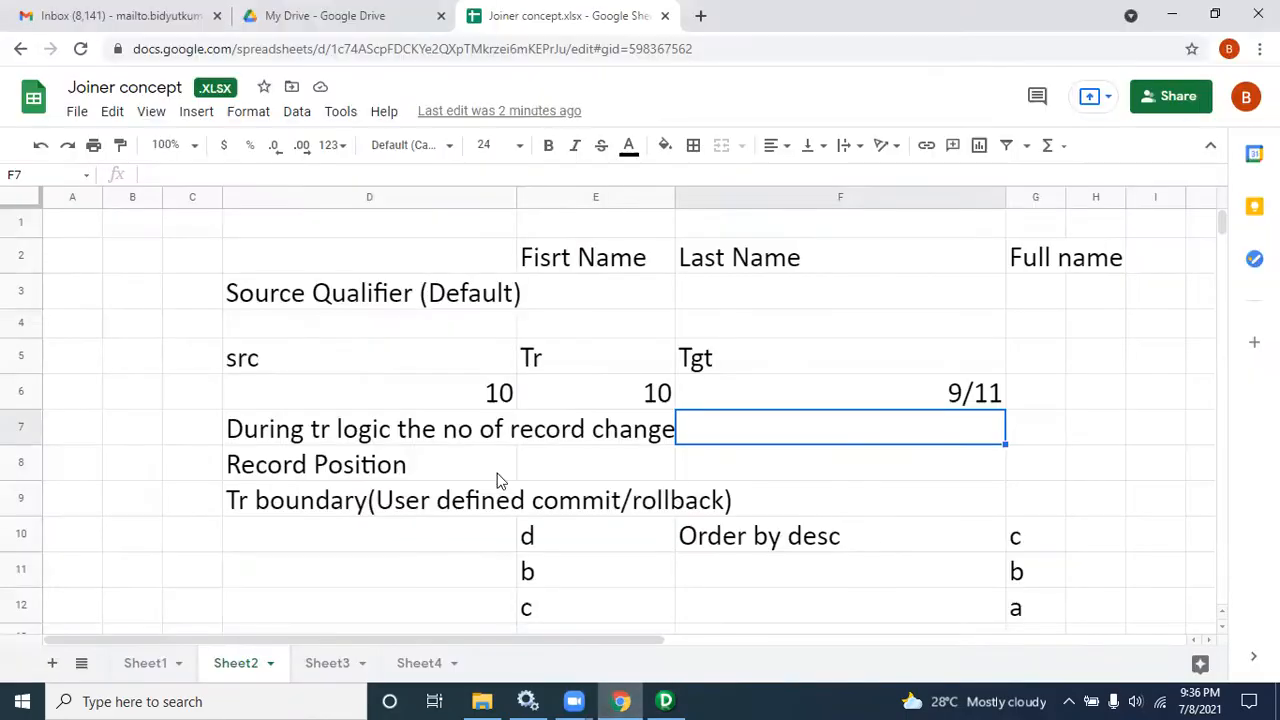
click(422, 430)
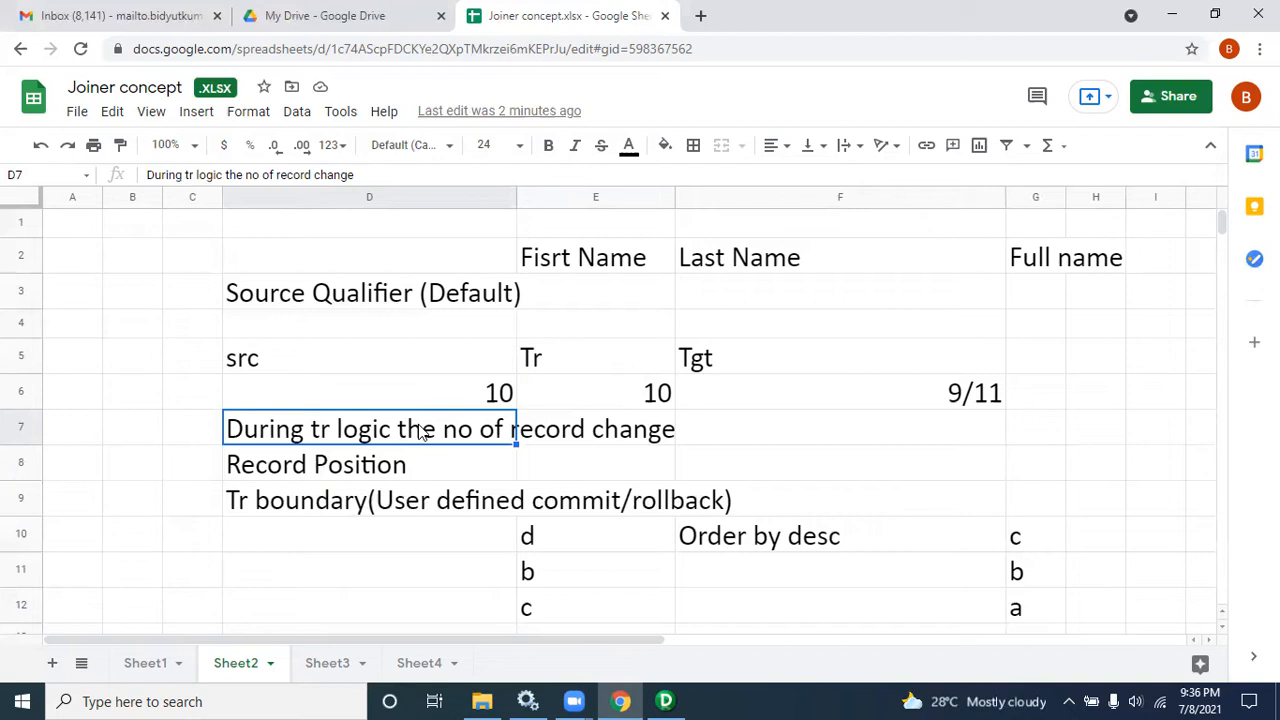
click(665, 701)
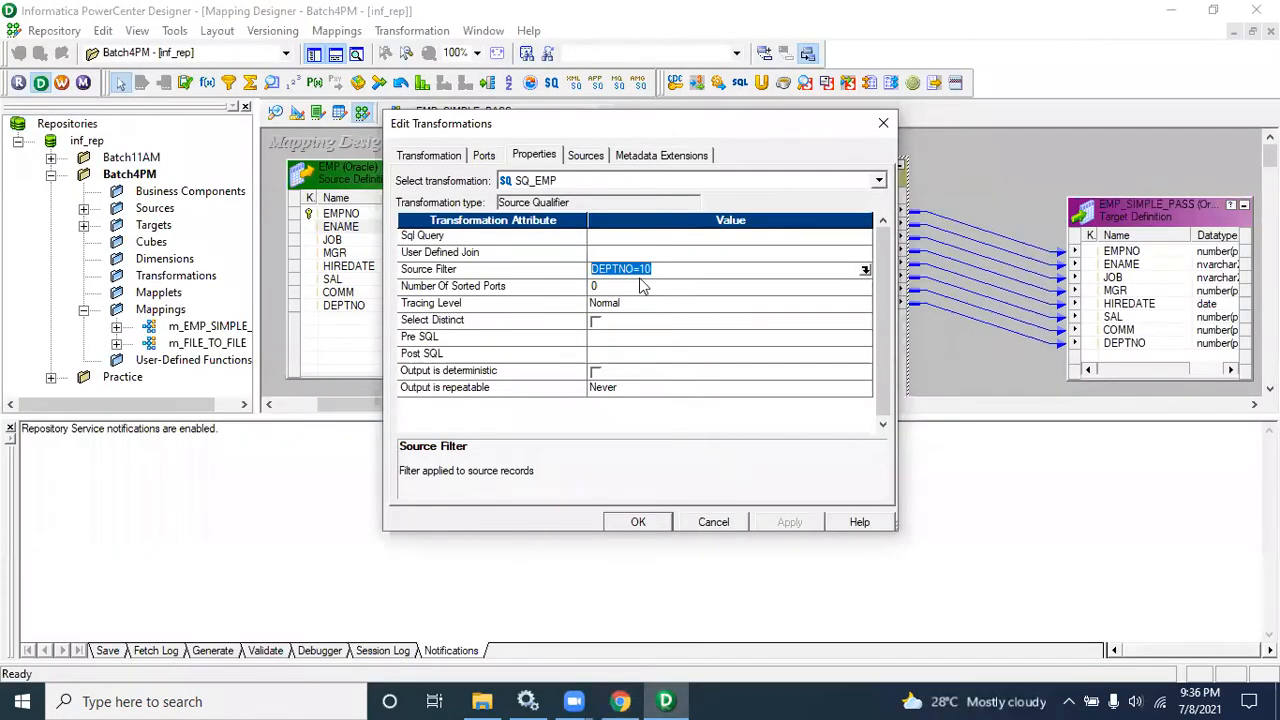
click(535, 241)
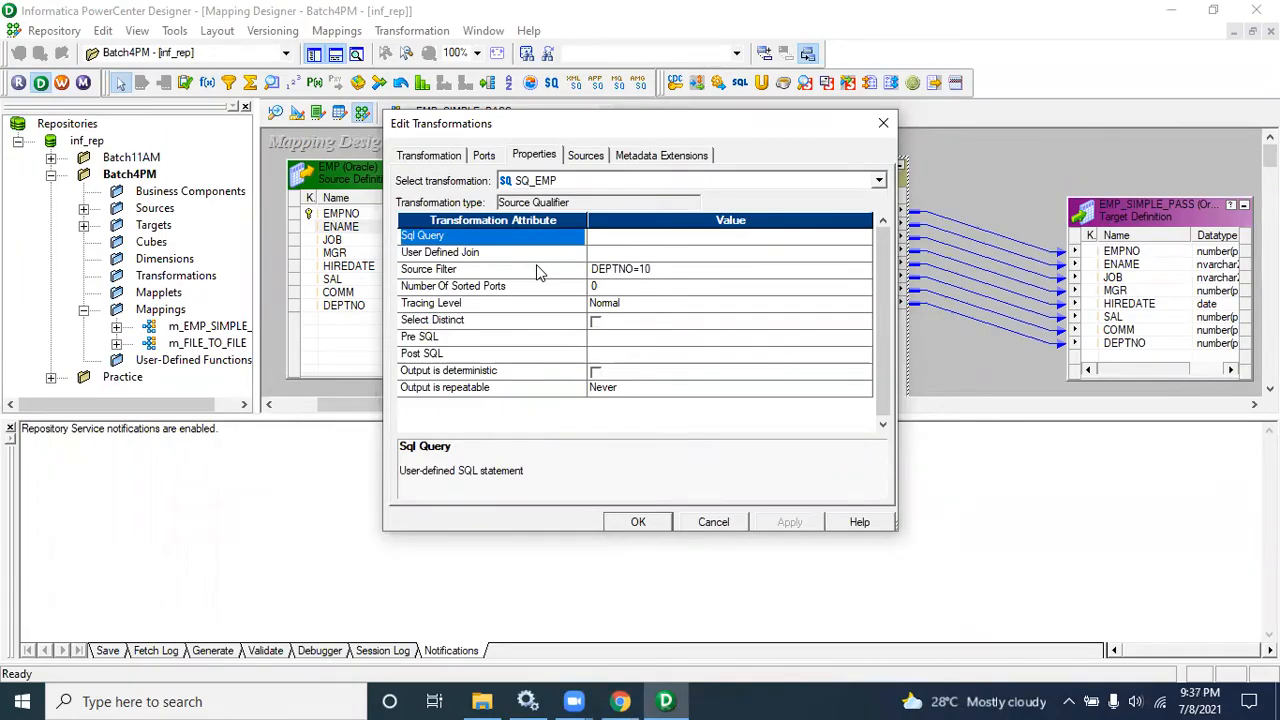
click(537, 270)
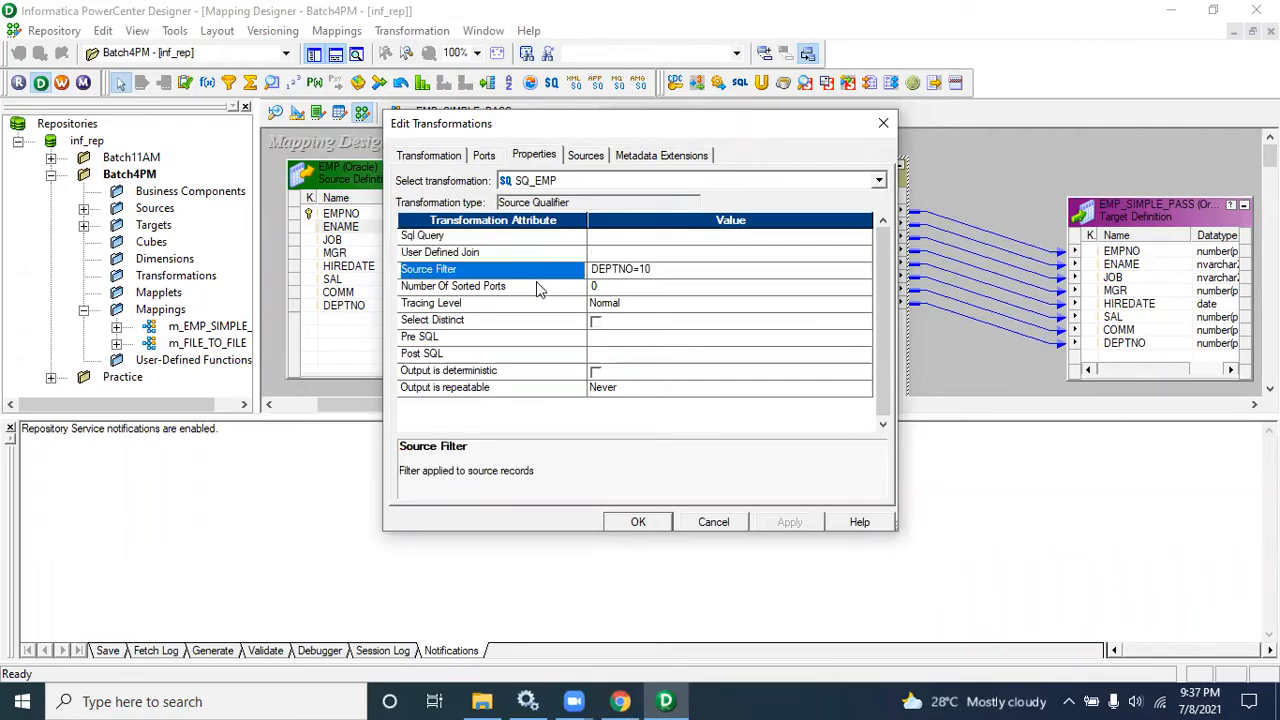
Step: Step through the SQ_EMP property rows, including Sql Query, Source Filter, Tracing Level, Number Of Sorted Ports and Select Distinct, reading their descriptions
click(509, 240)
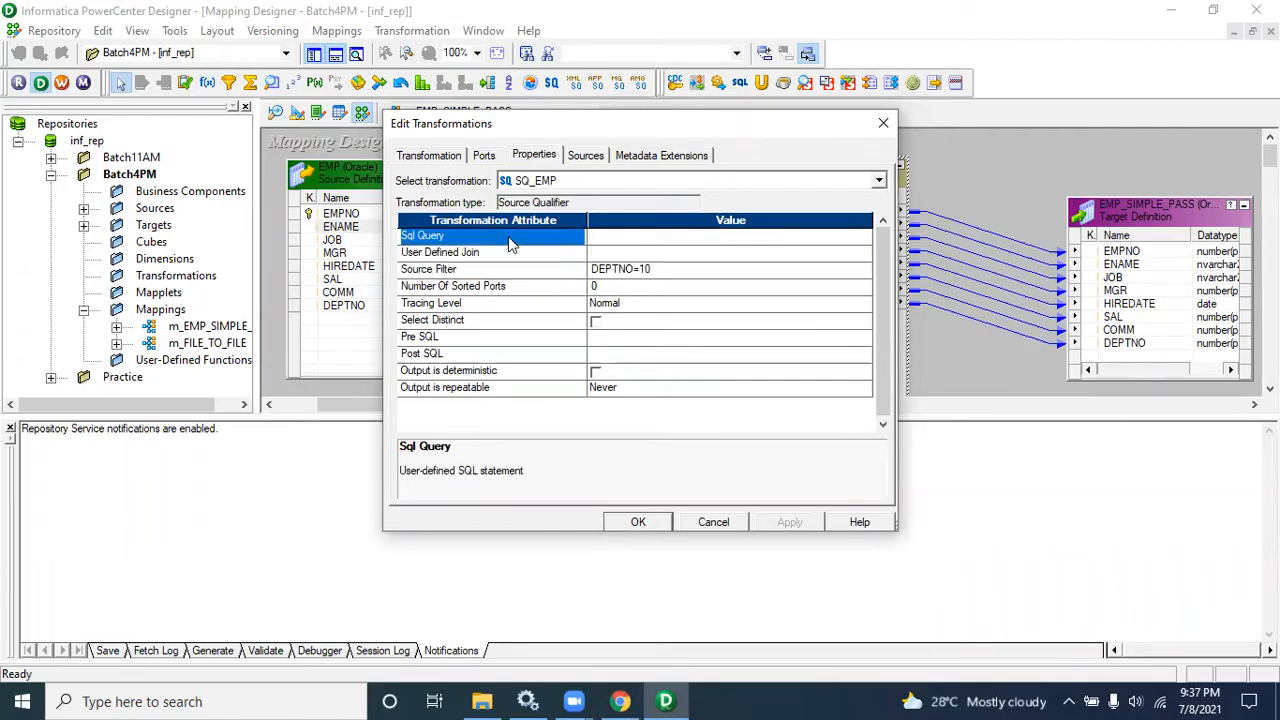
click(479, 304)
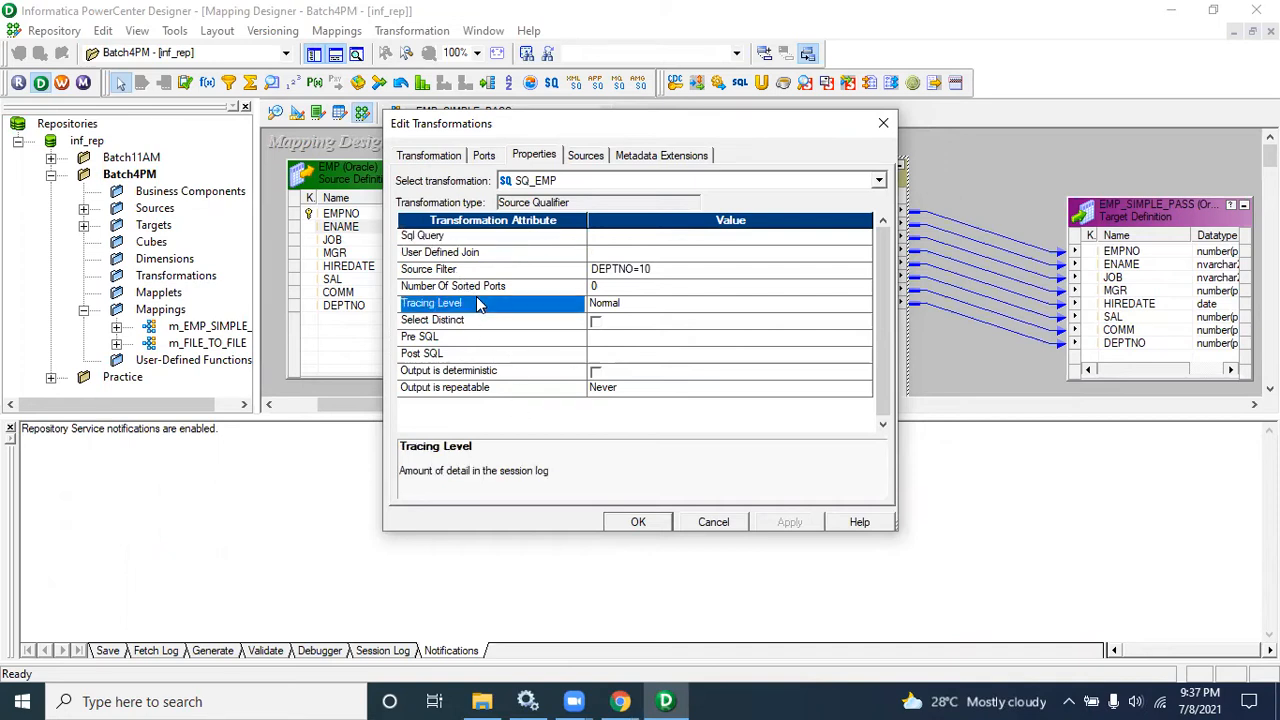
click(461, 237)
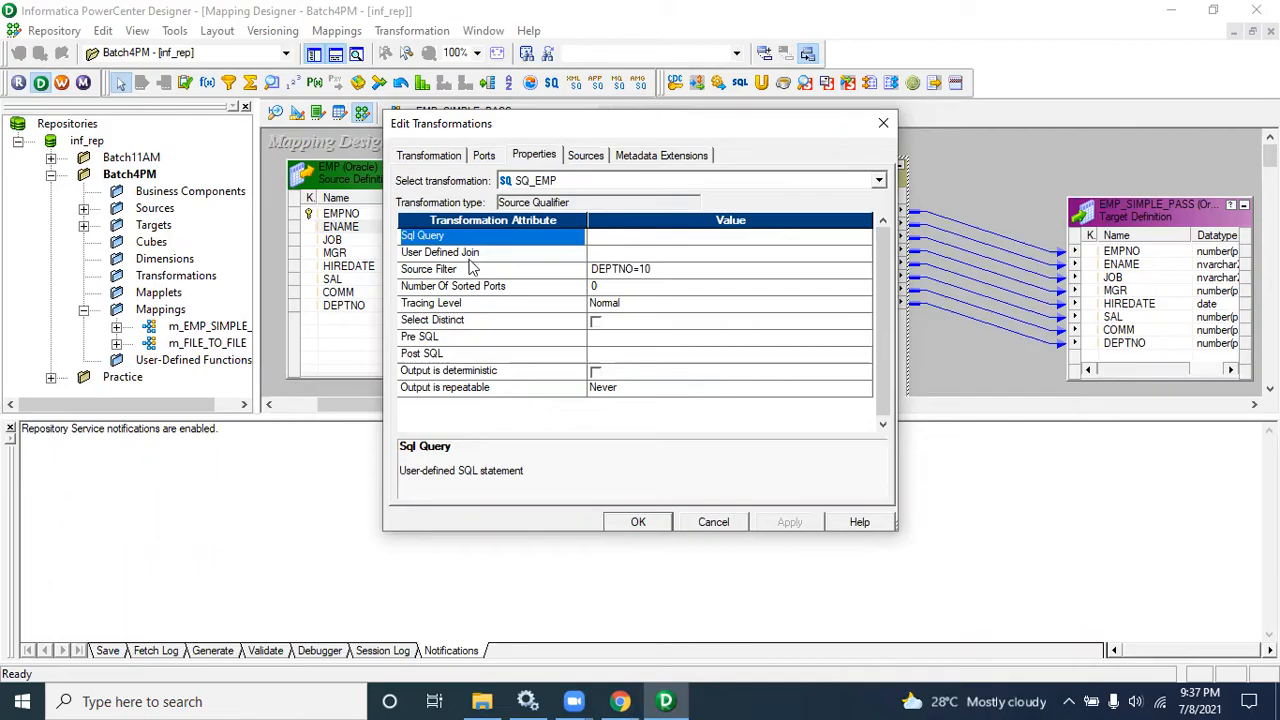
click(470, 257)
click(490, 275)
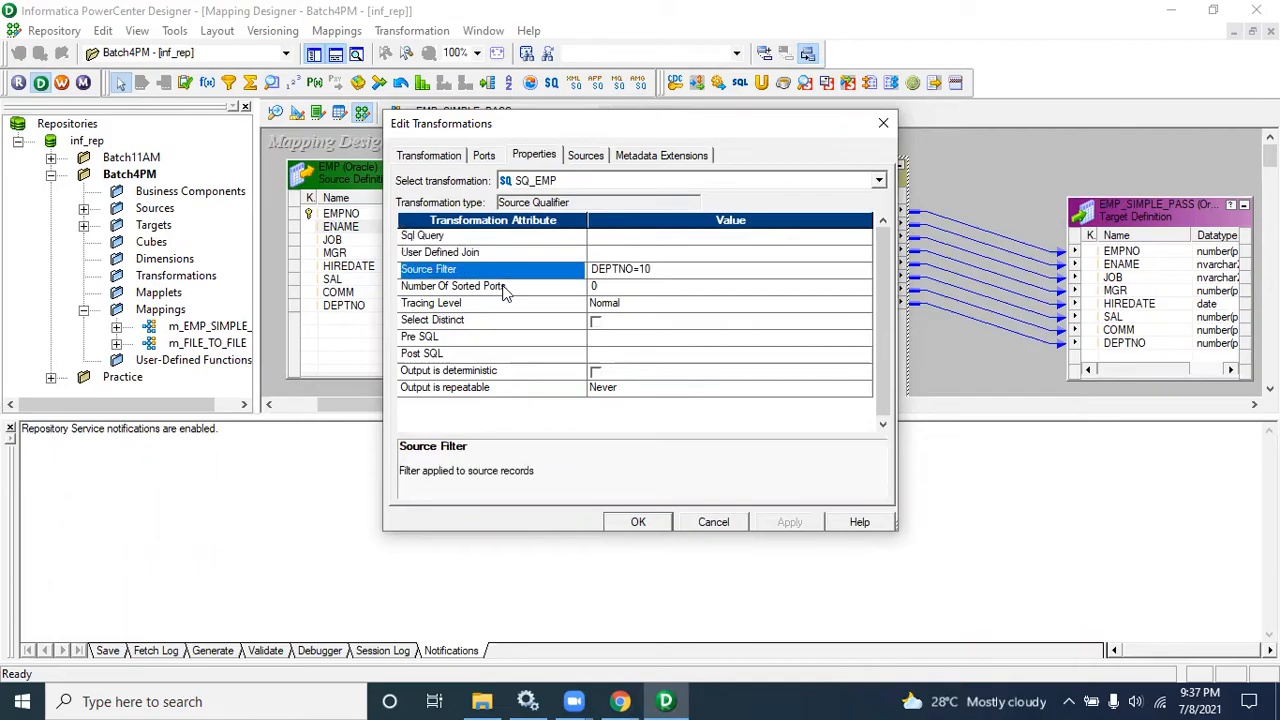
click(500, 287)
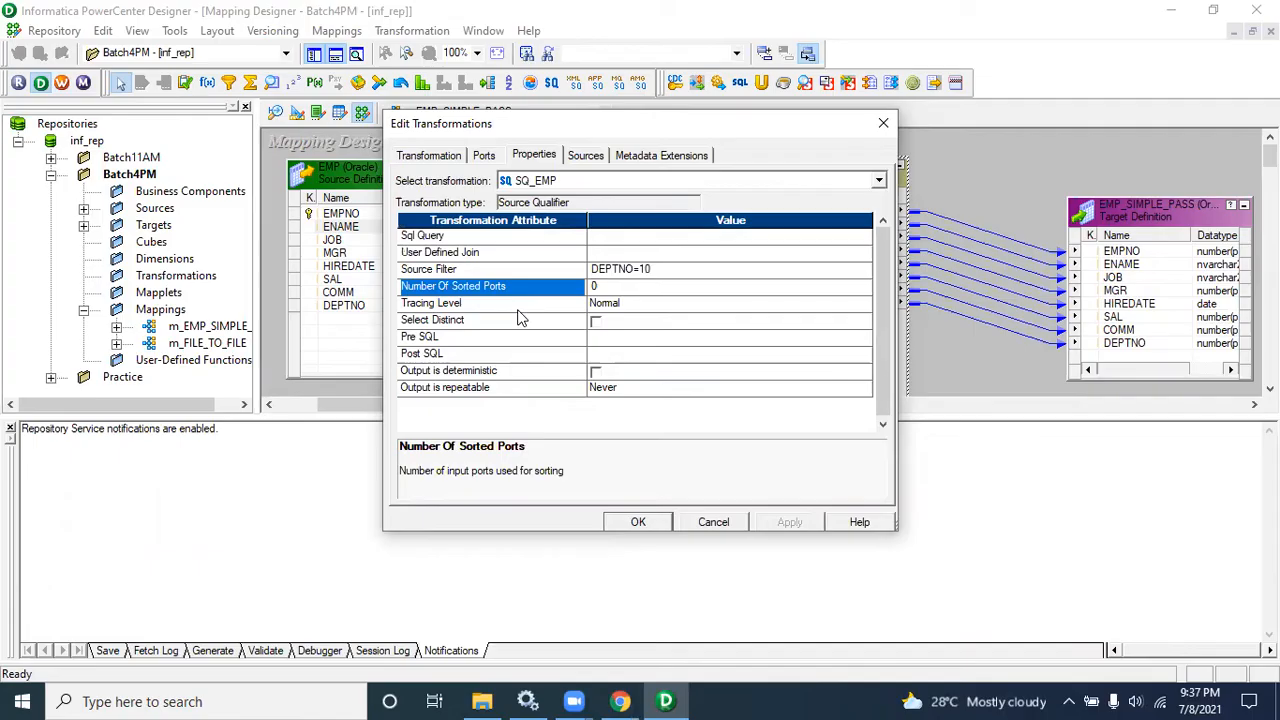
click(528, 320)
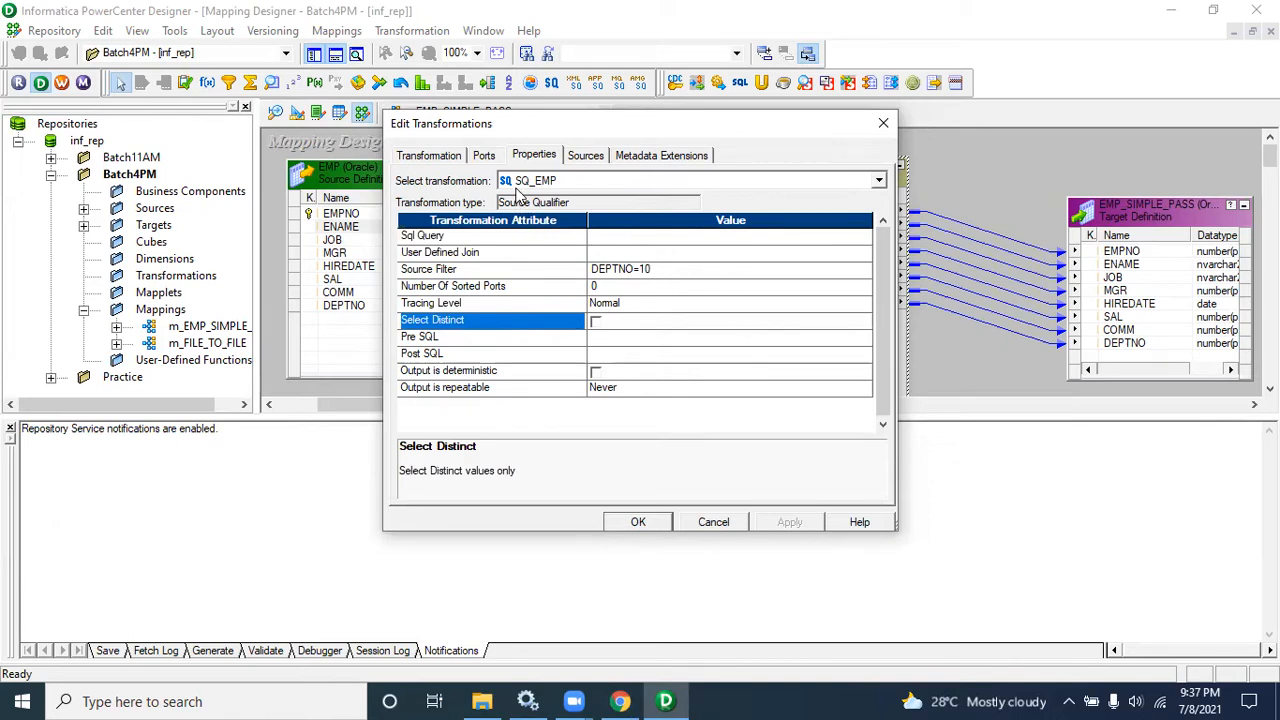
click(517, 272)
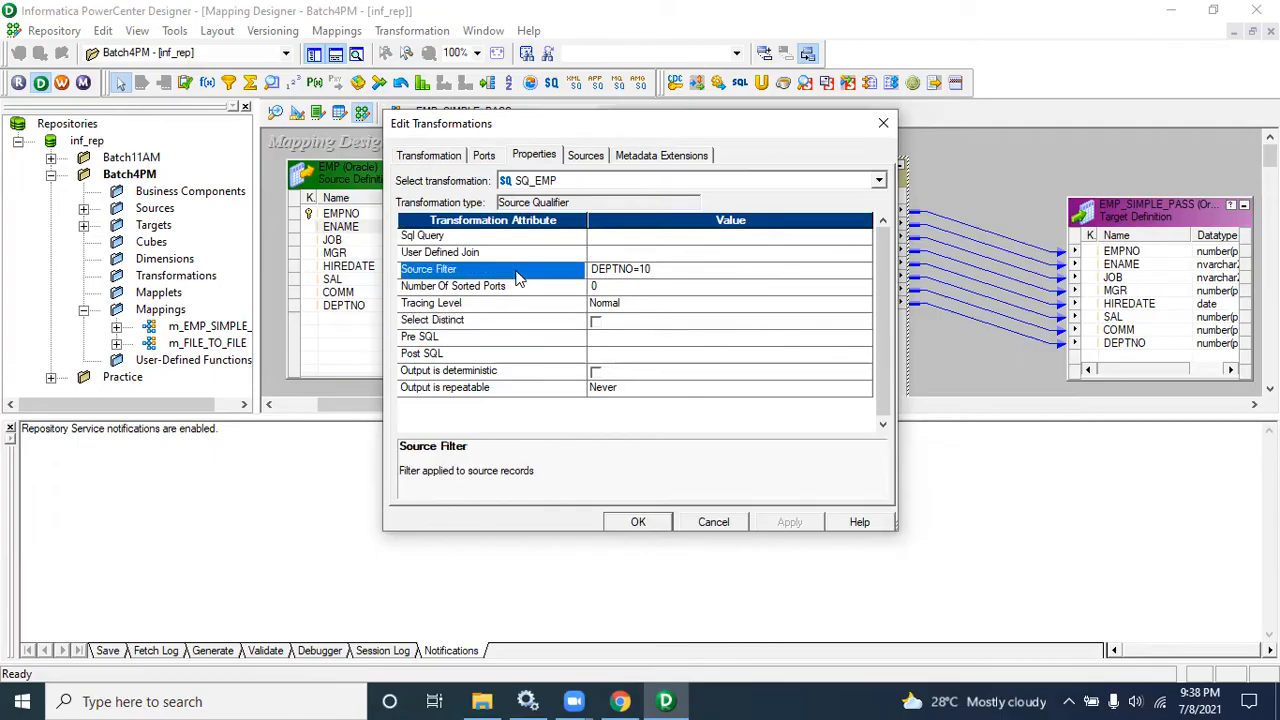
click(548, 327)
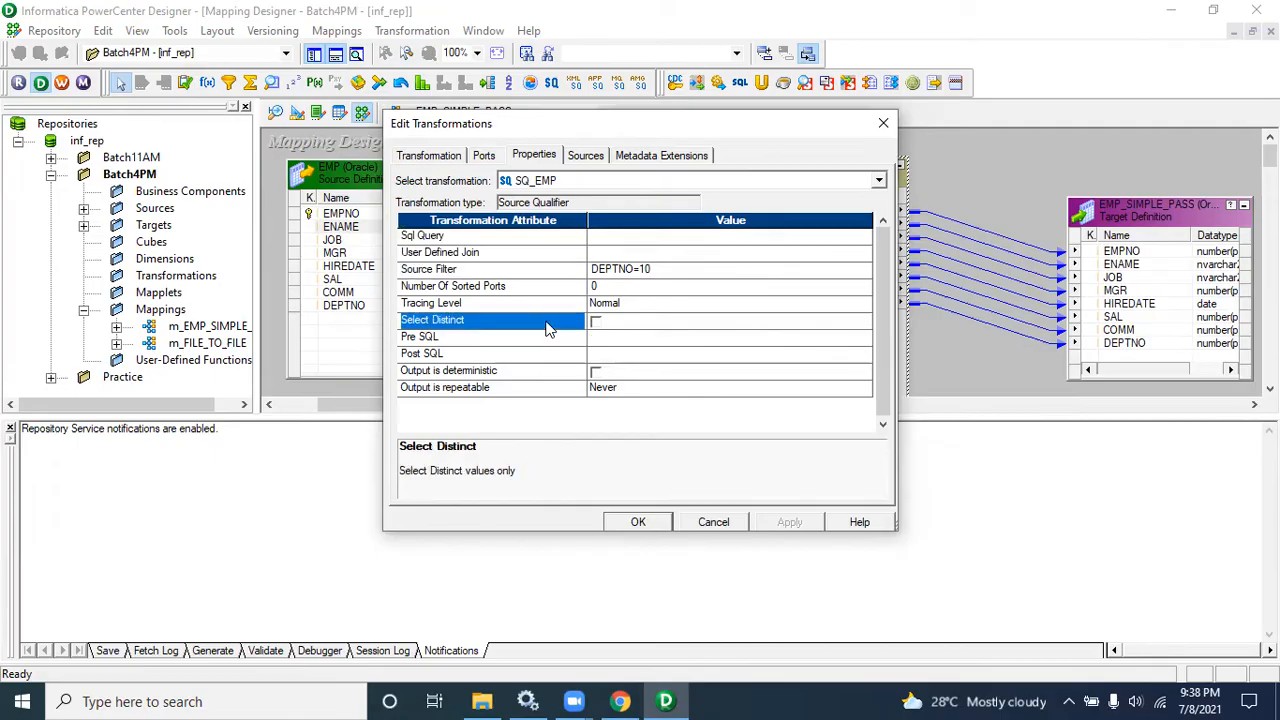
click(532, 290)
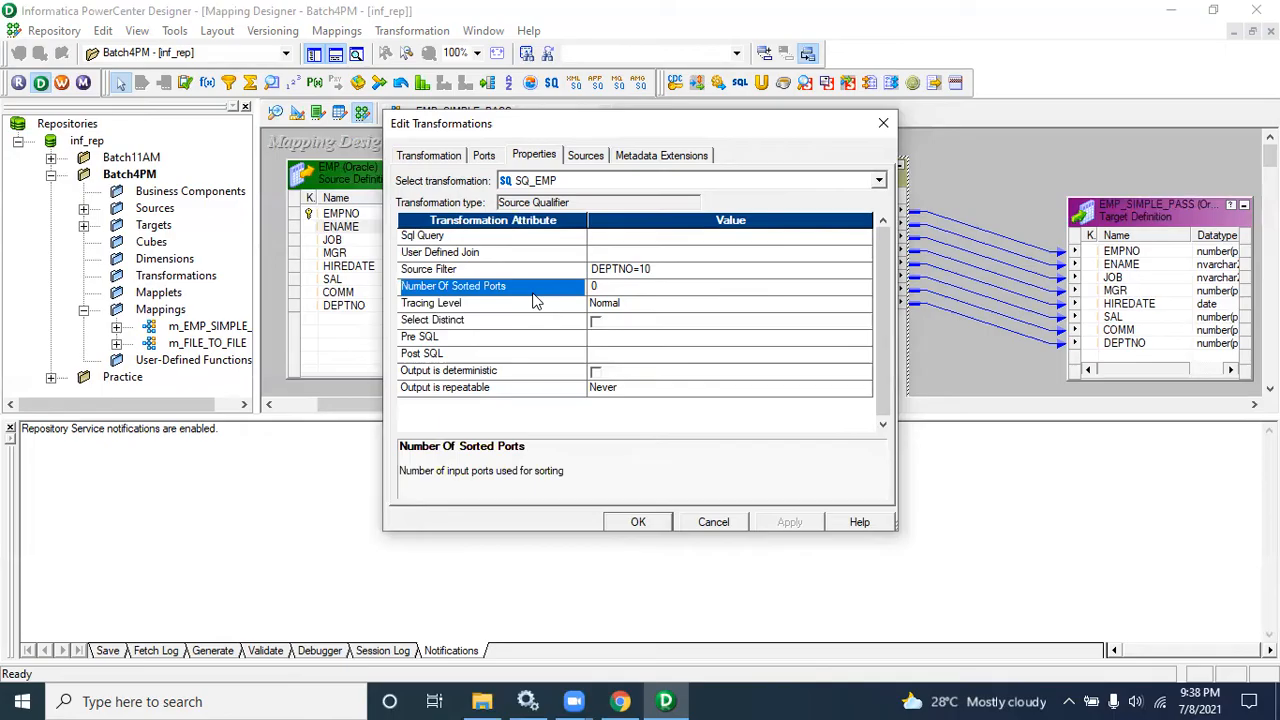
click(624, 290)
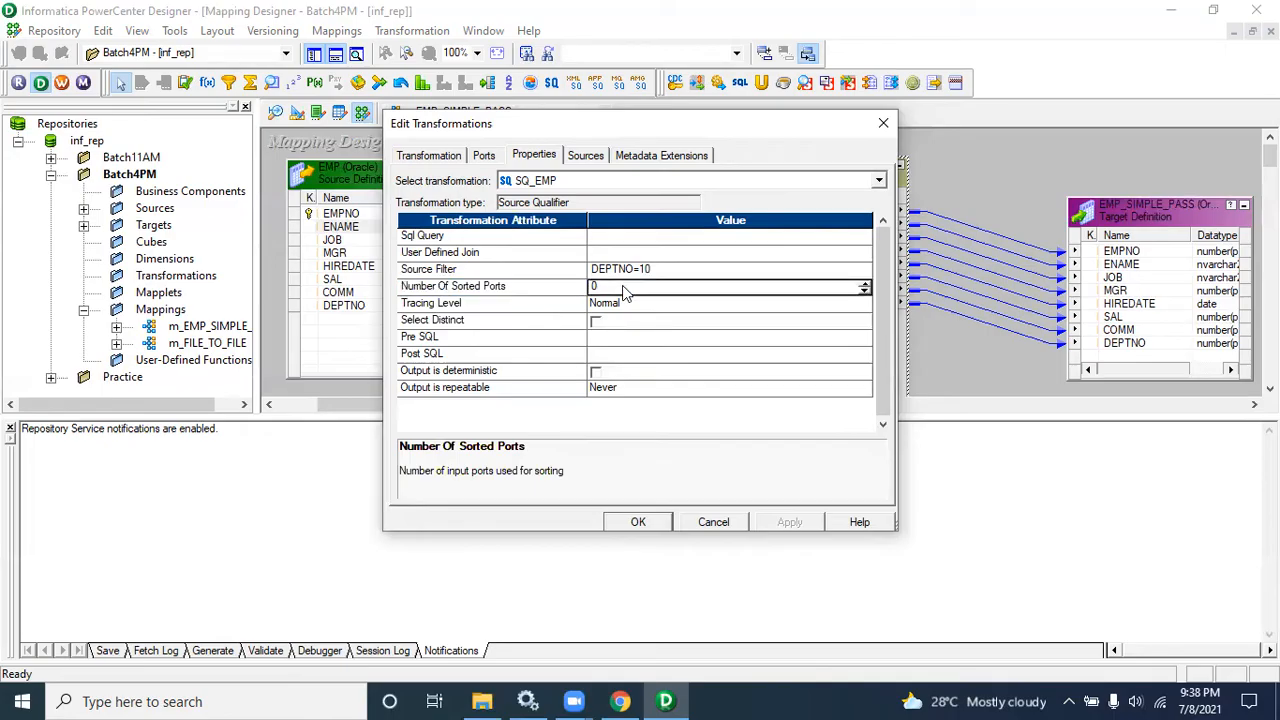
Step: Check the spreadsheet notes again, then close the Source Qualifier's property dialog without changes
click(620, 701)
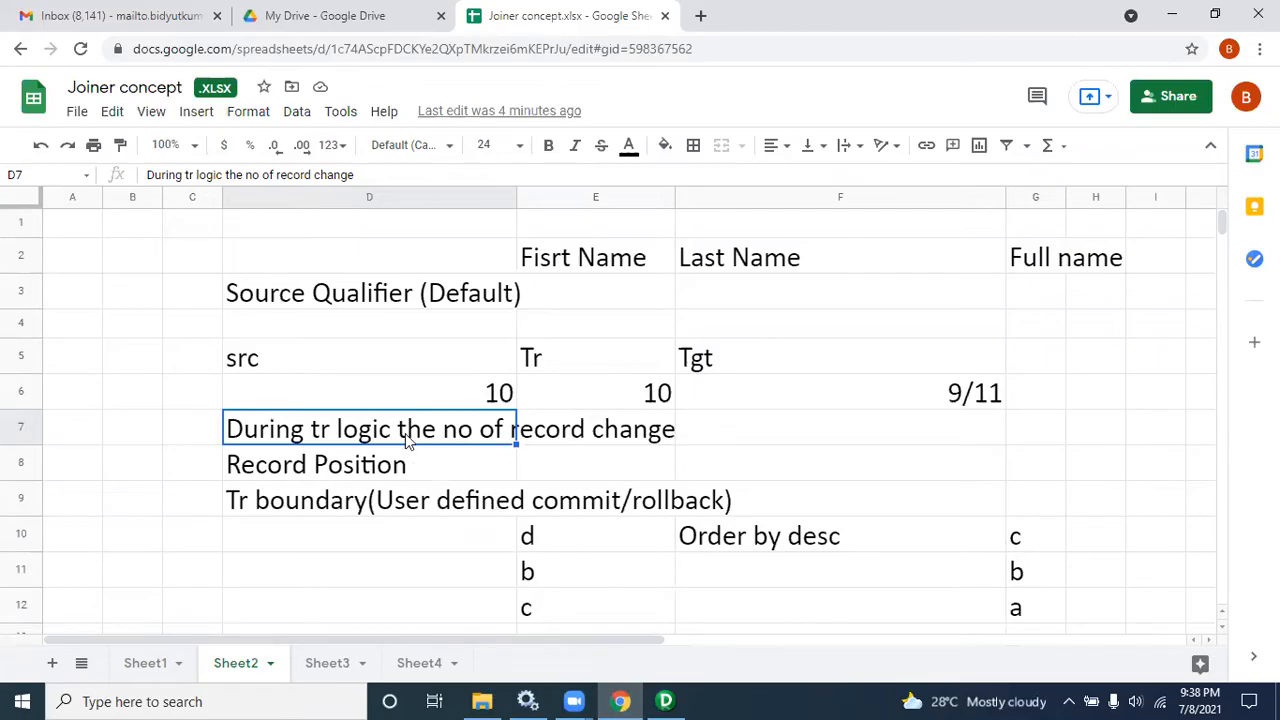
click(664, 700)
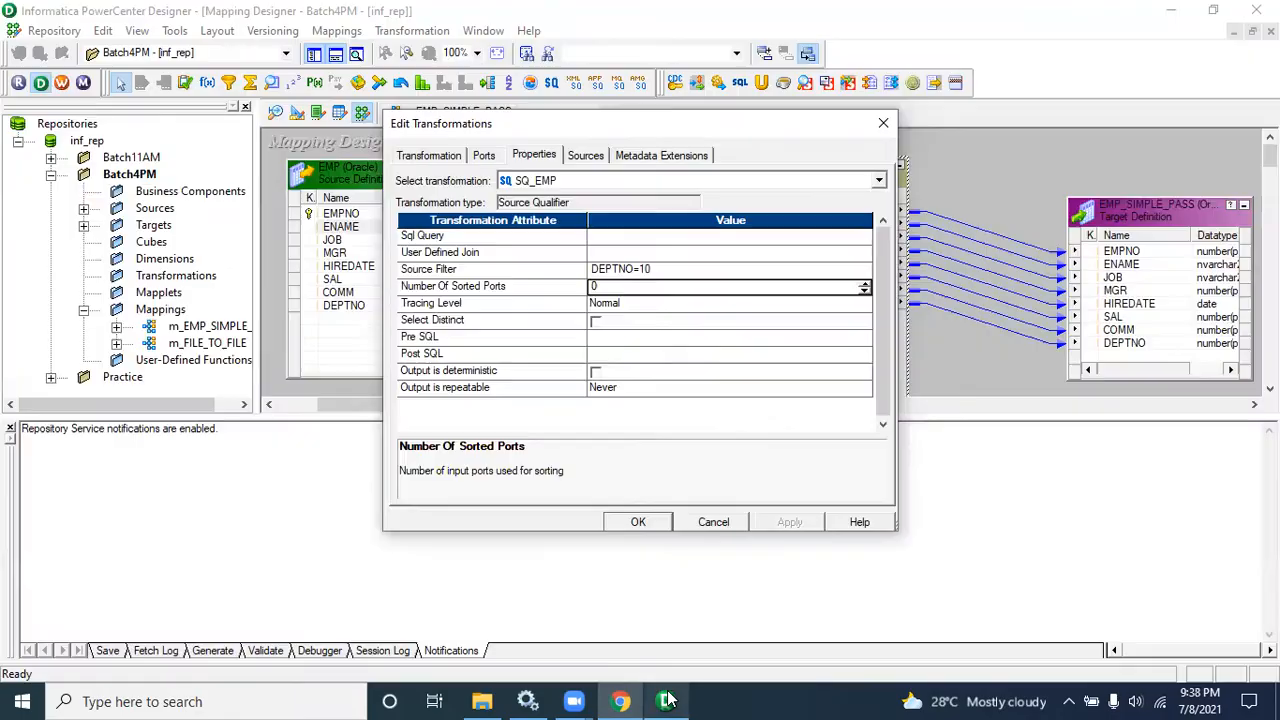
click(712, 521)
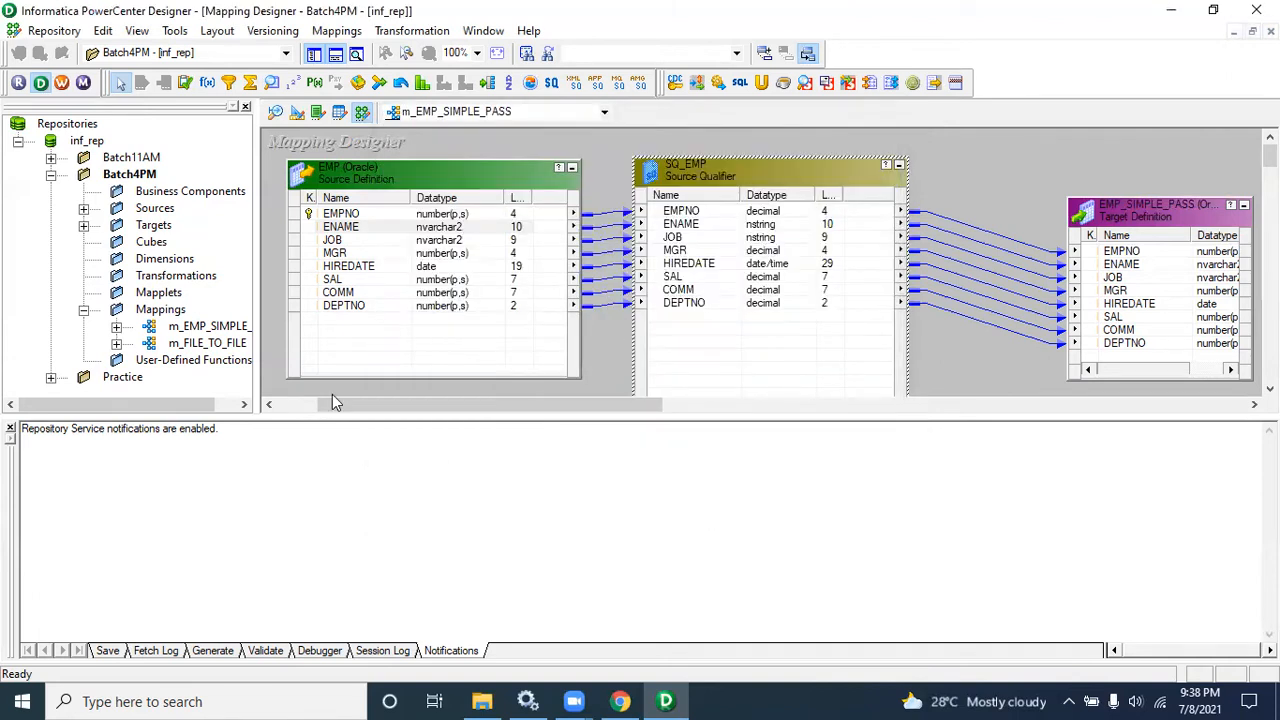
Step: Hide the output window and move the SQ_EMP Source Qualifier further right in the mapping
click(10, 430)
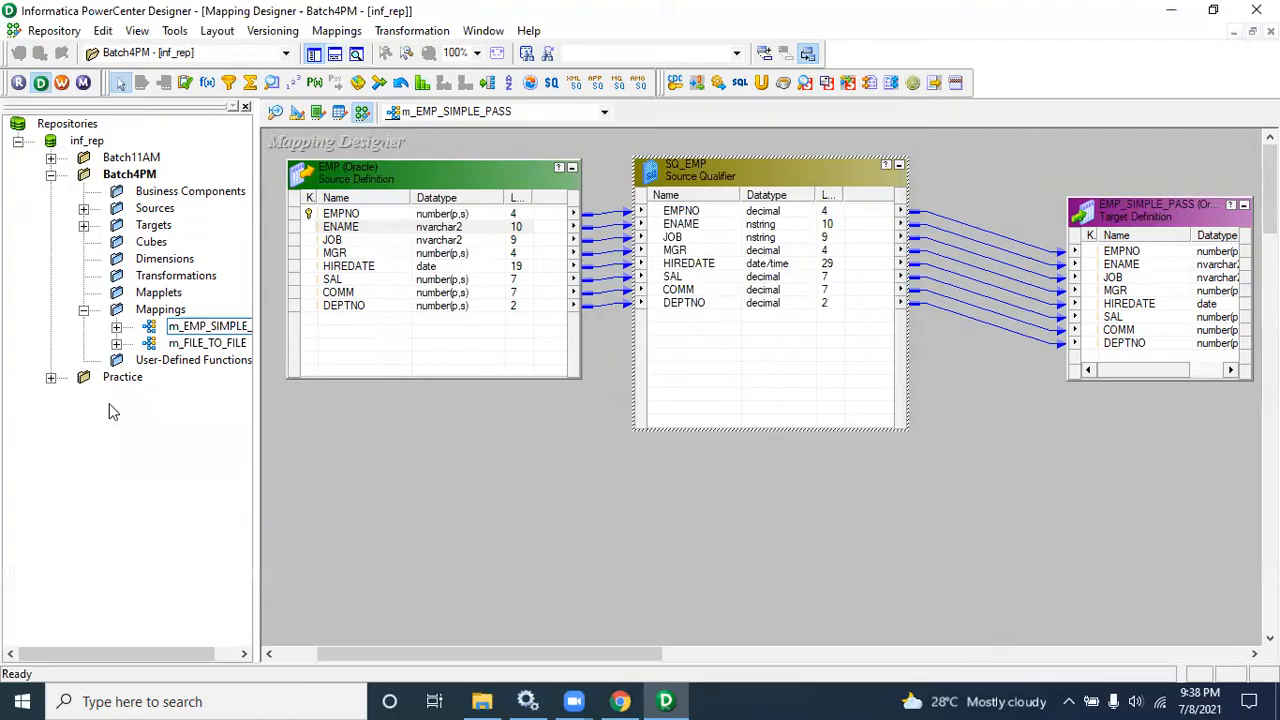
drag(712, 182, 764, 182)
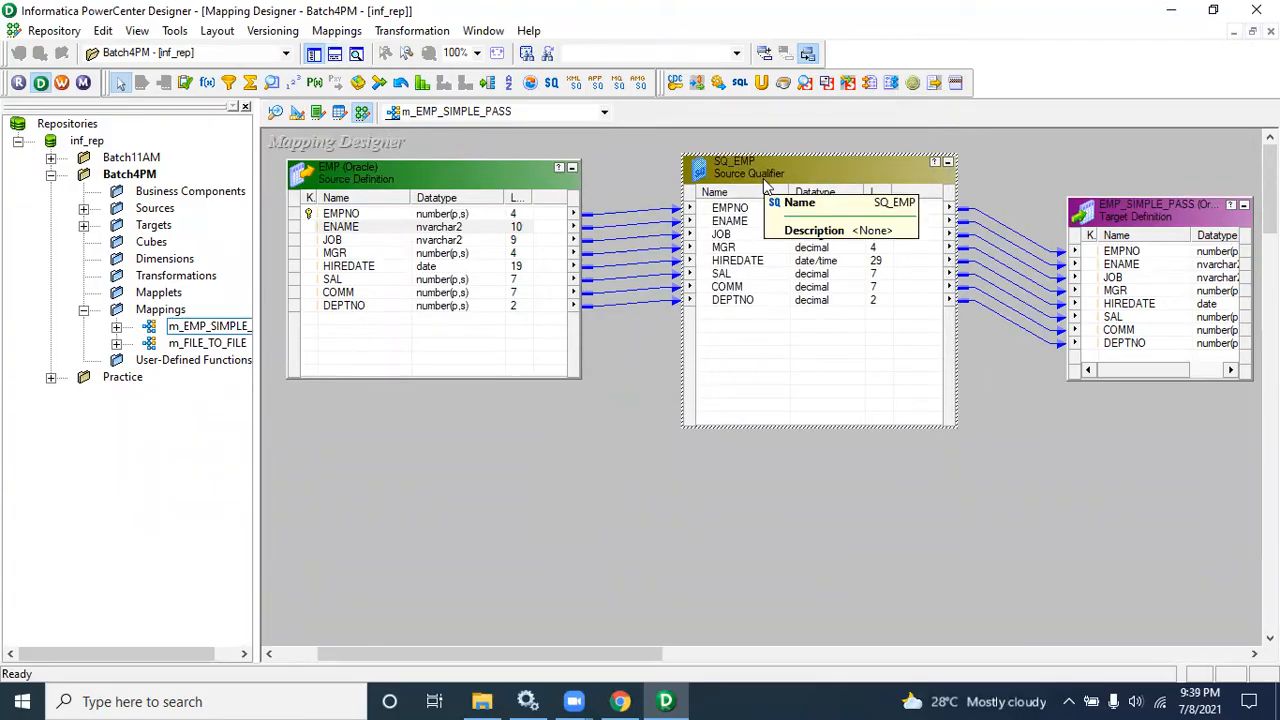
drag(646, 198, 630, 398)
drag(1003, 205, 1008, 367)
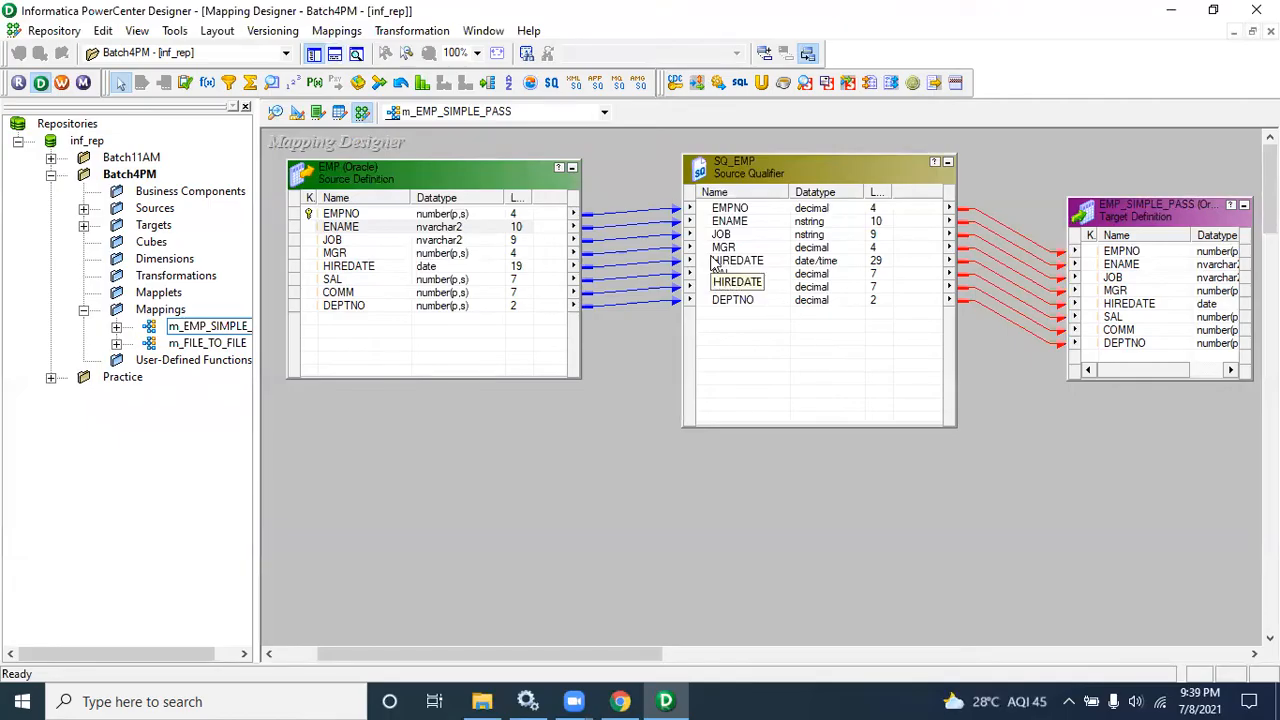
click(208, 84)
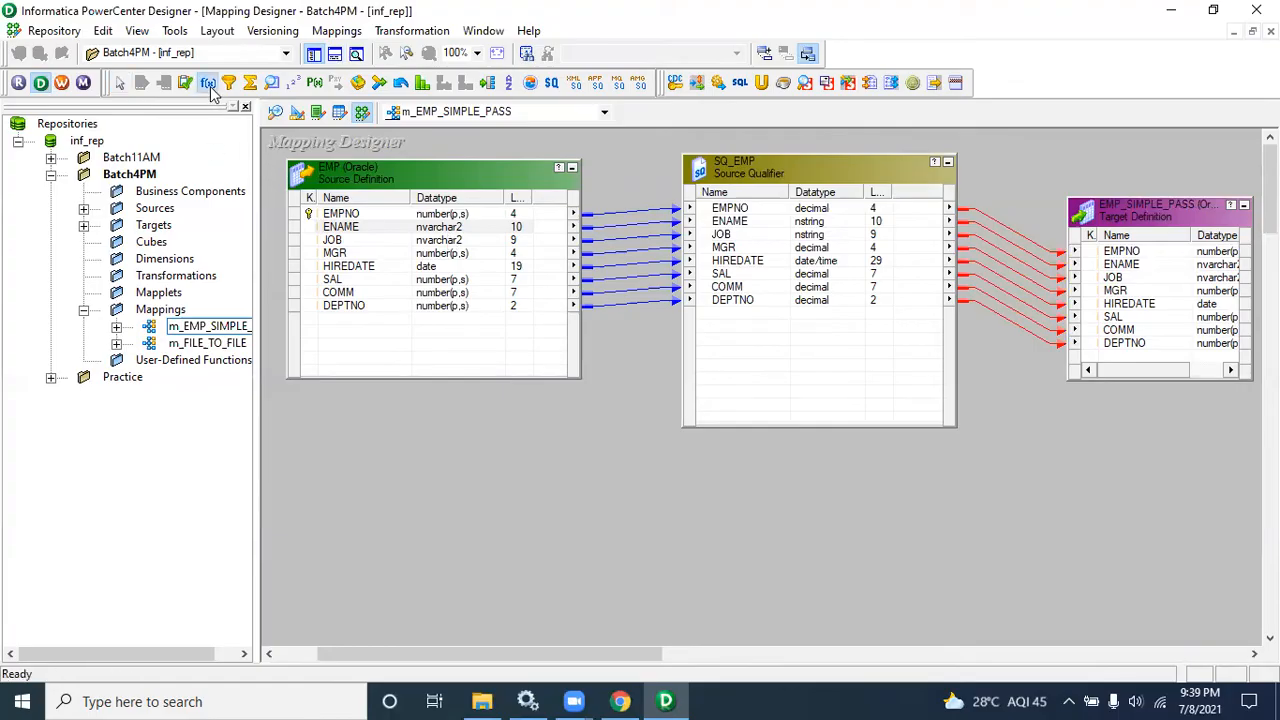
click(383, 463)
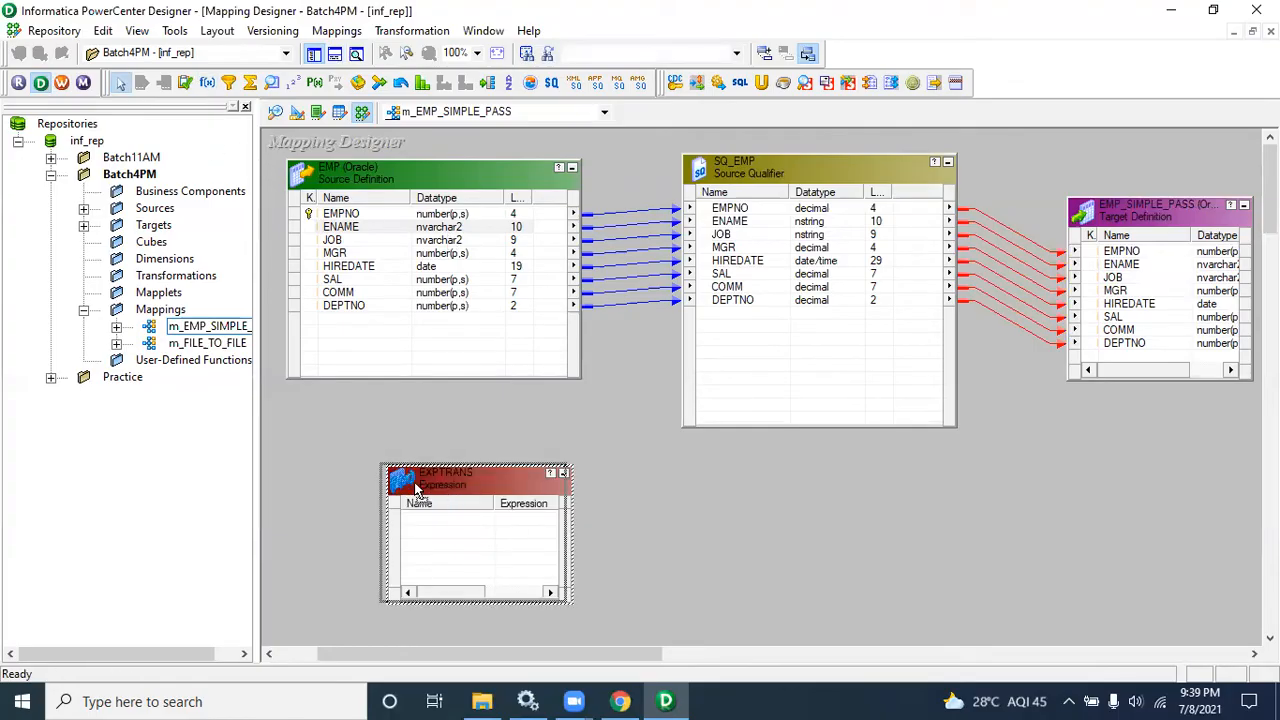
drag(418, 490, 372, 486)
drag(319, 420, 581, 658)
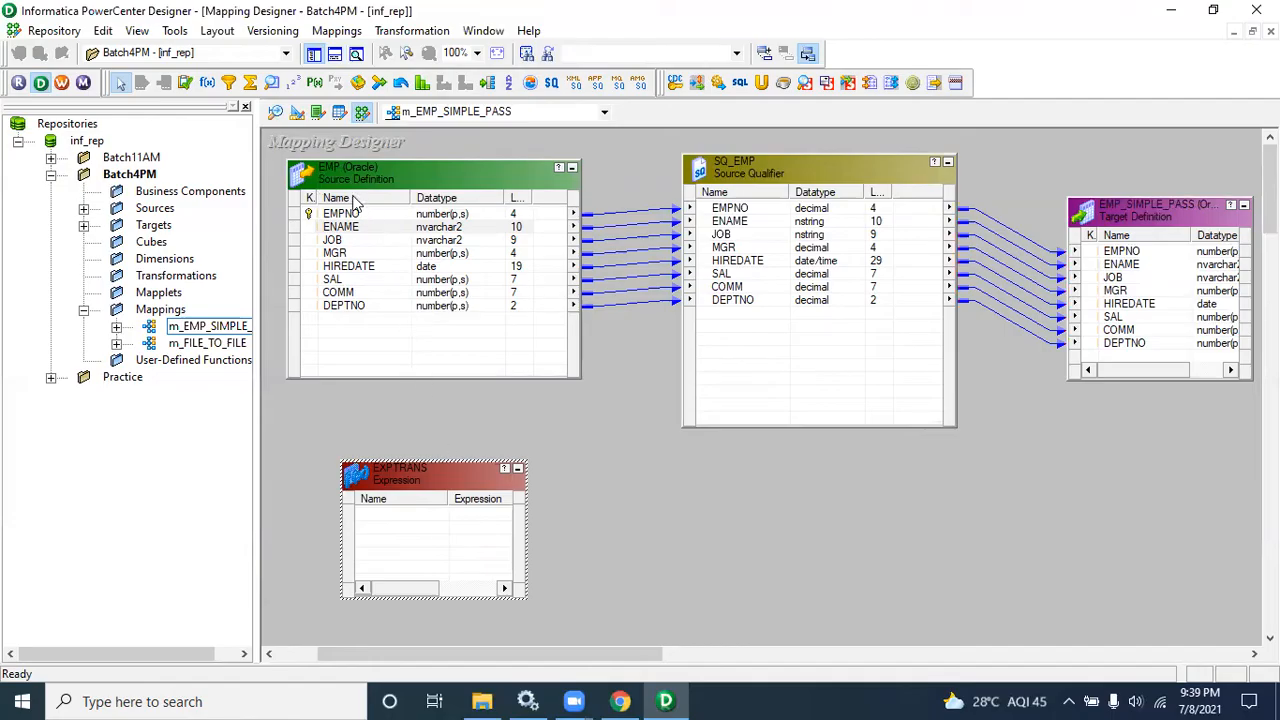
mouse_move(313, 152)
mouse_down()
mouse_move(911, 332)
mouse_move(1113, 422)
mouse_up()
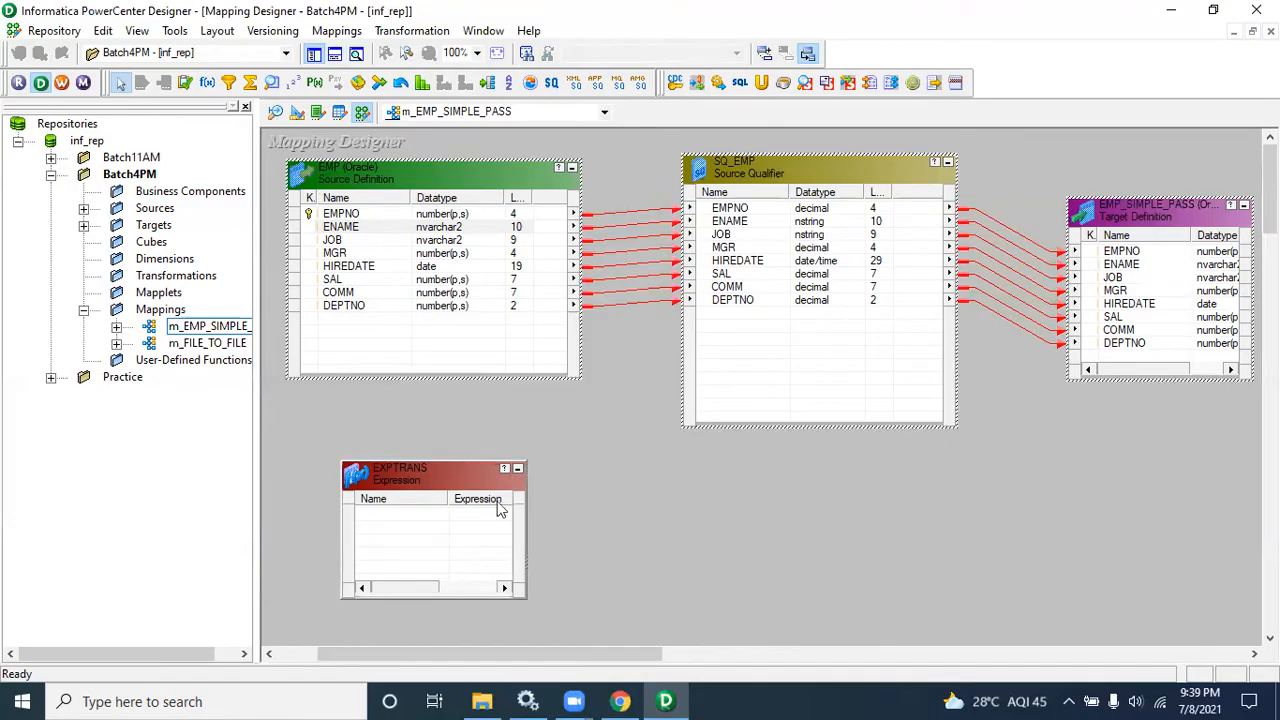
drag(334, 442, 536, 609)
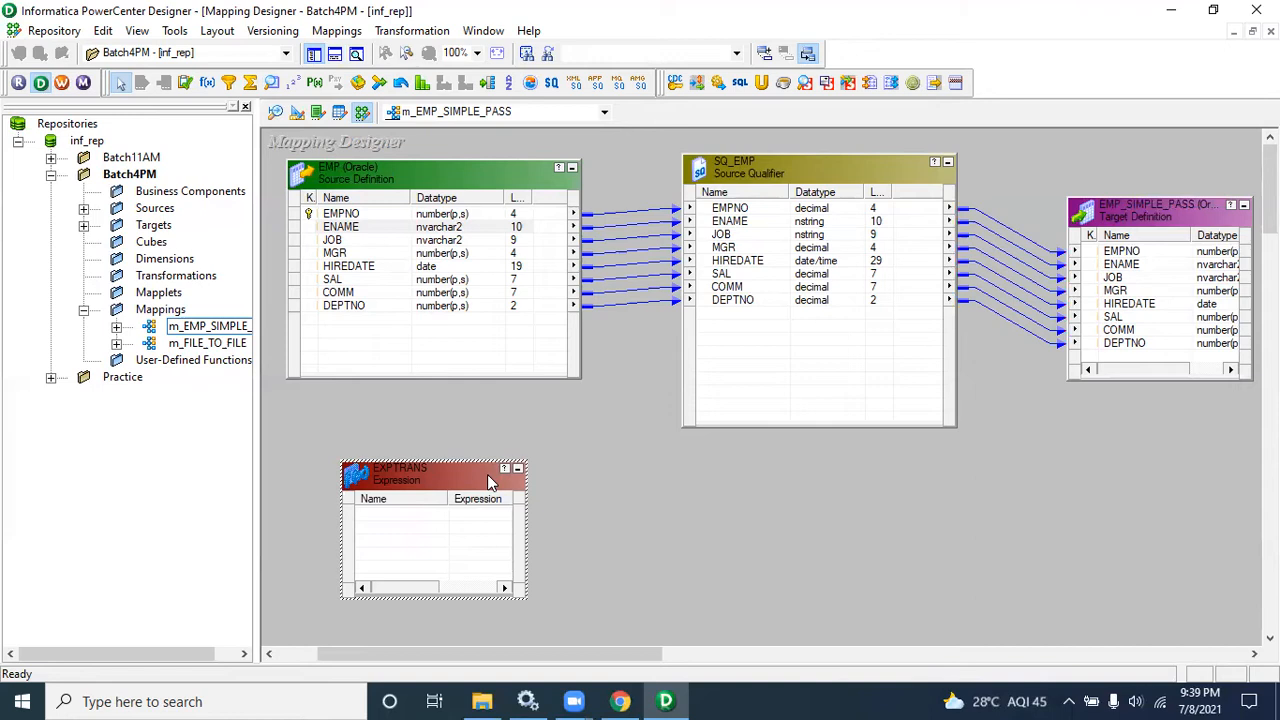
key(Delete)
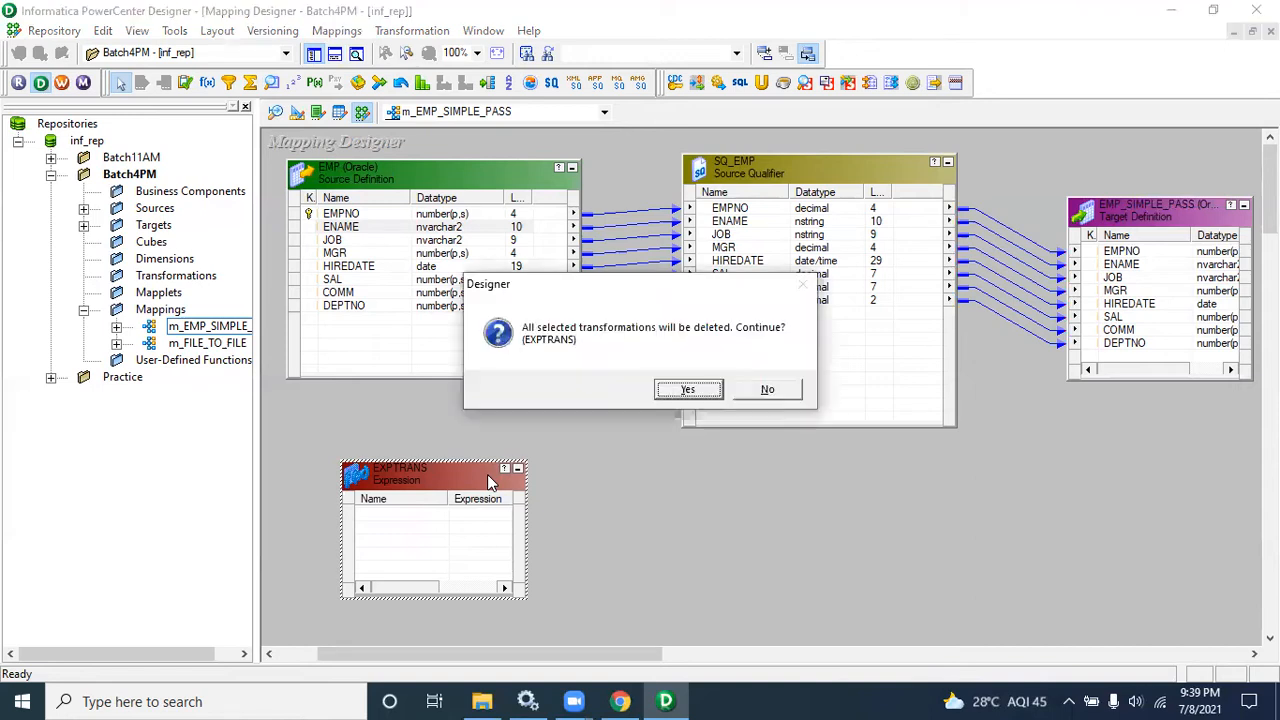
key(Return)
Step: Save the m_EMP_SIMPLE_PASS mapping and hide the output window
key(ctrl+s)
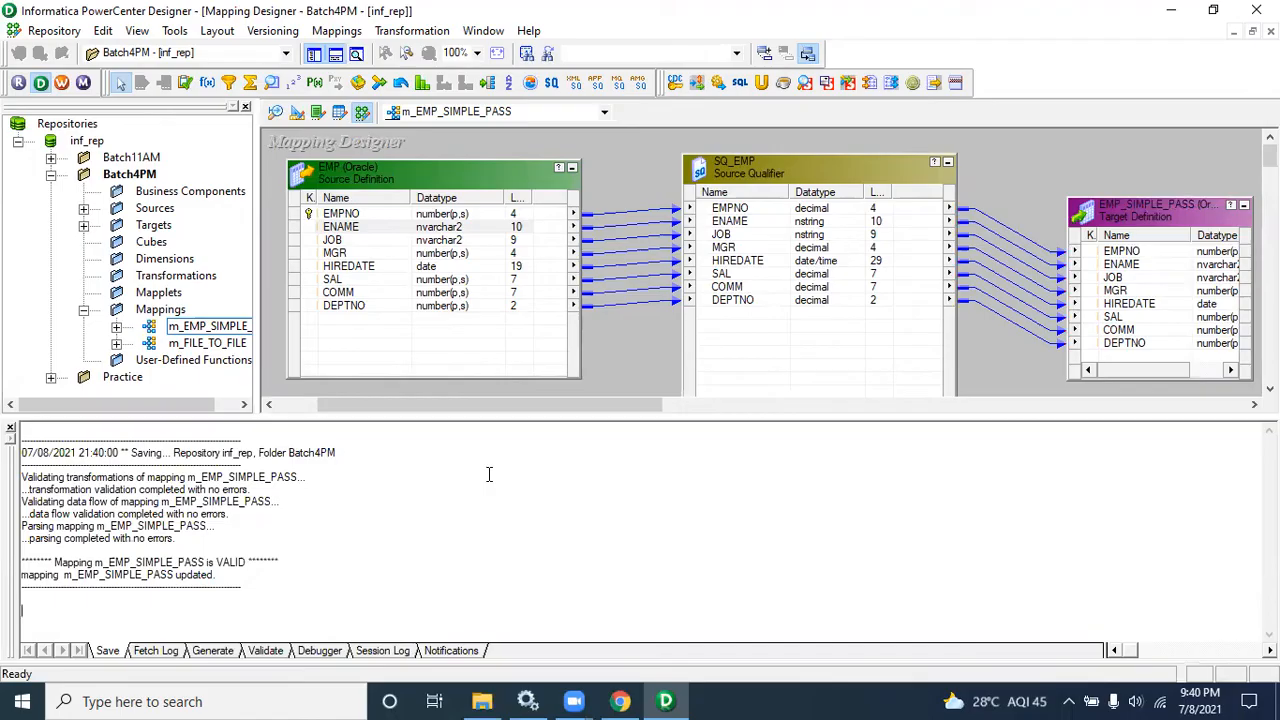
click(11, 429)
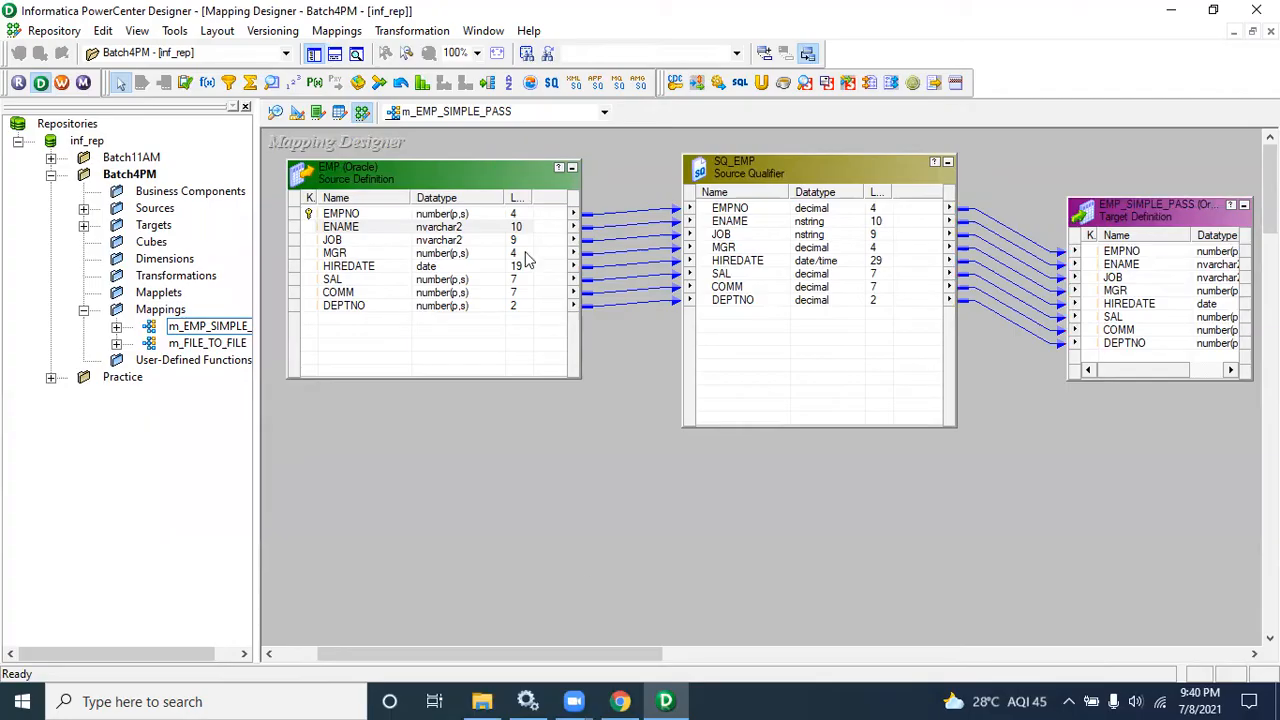
Step: Reopen the SQ_EMP properties to inspect the Source Filter value, then close the dialog without changes
click(620, 701)
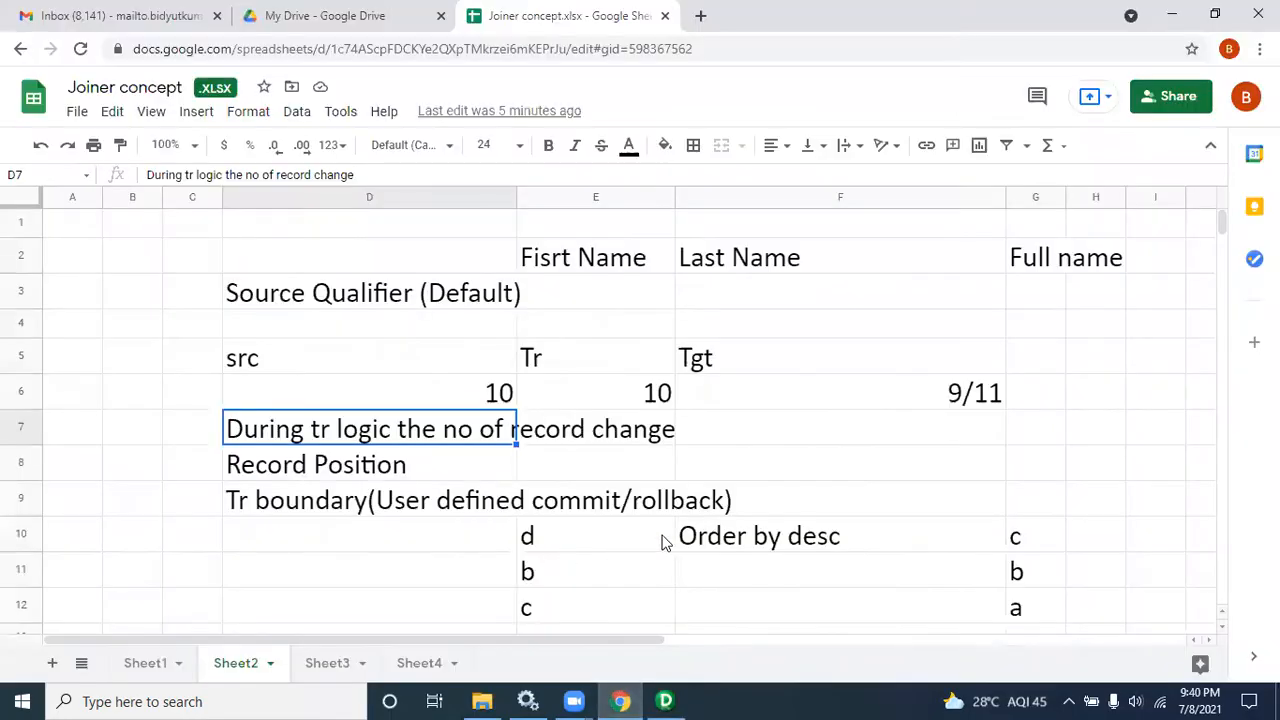
click(665, 701)
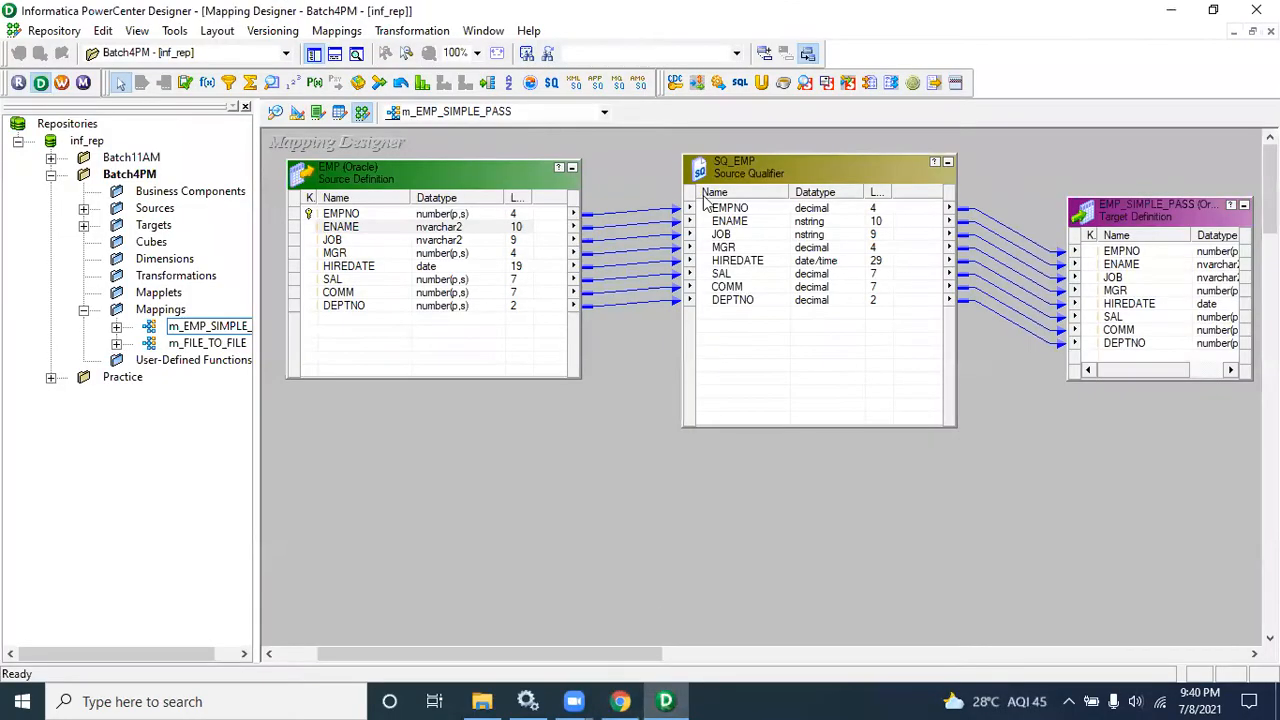
double_click(758, 176)
click(533, 157)
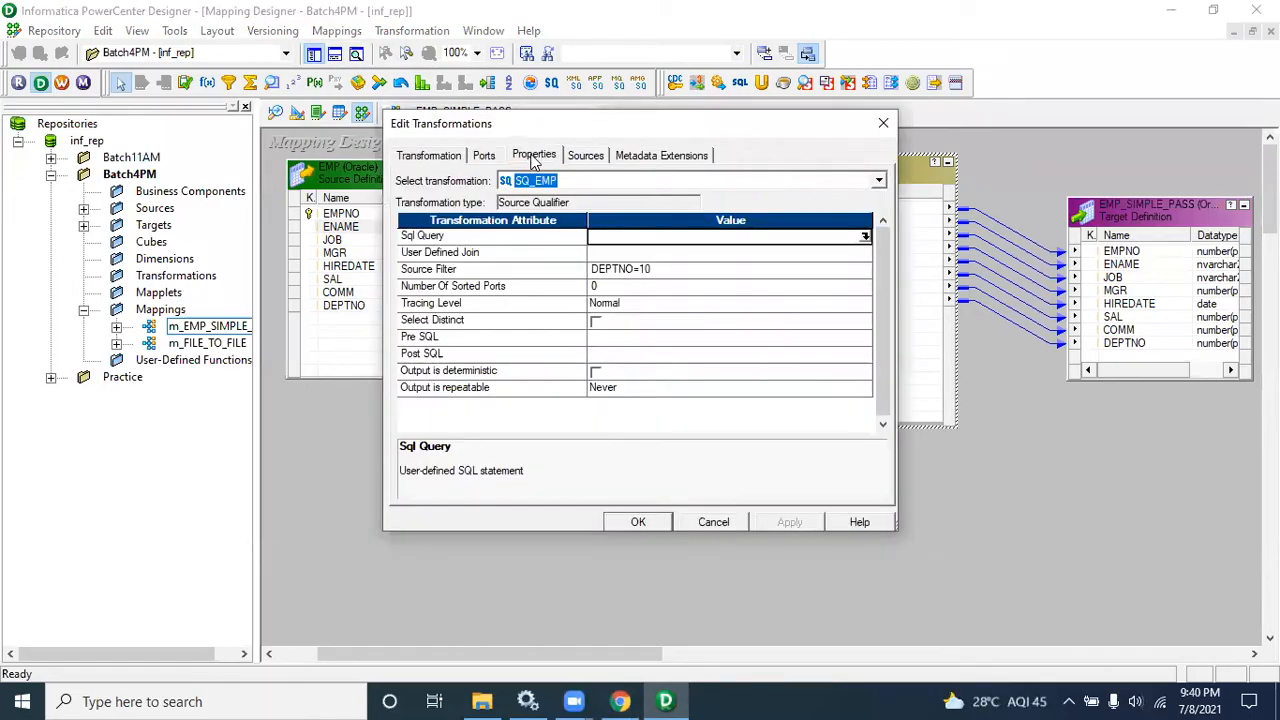
click(651, 268)
drag(665, 268, 560, 268)
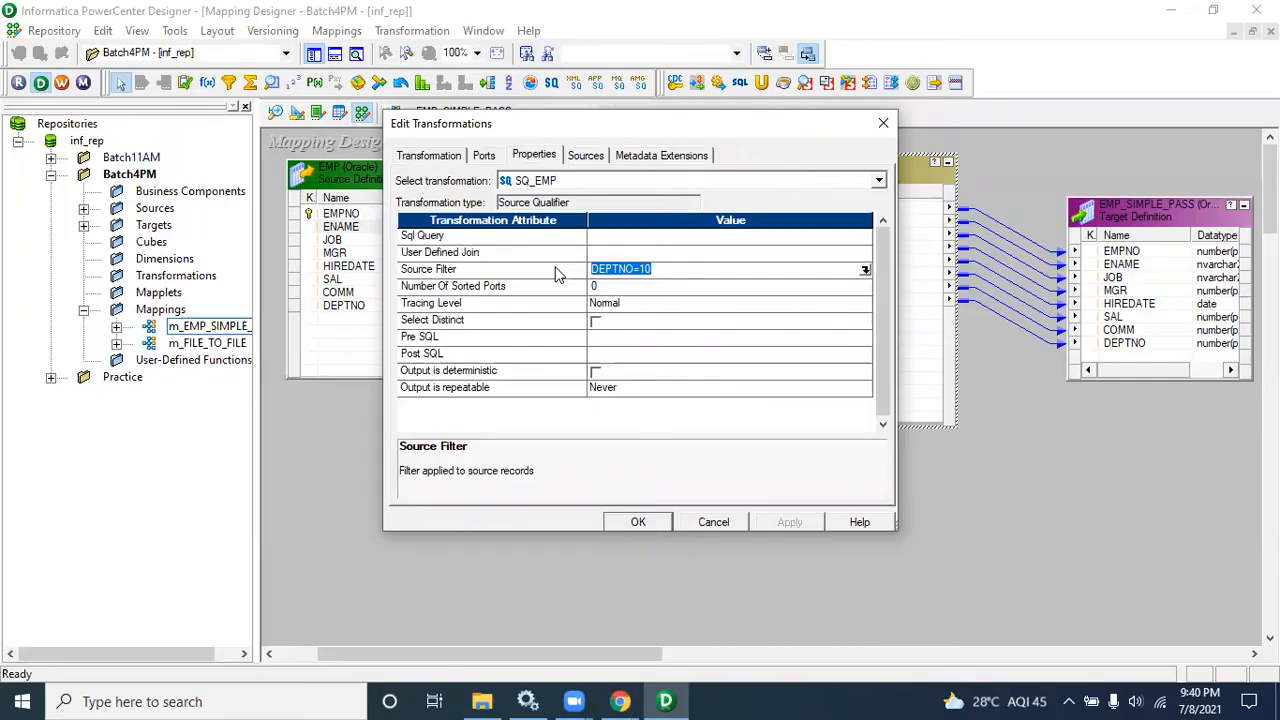
click(714, 520)
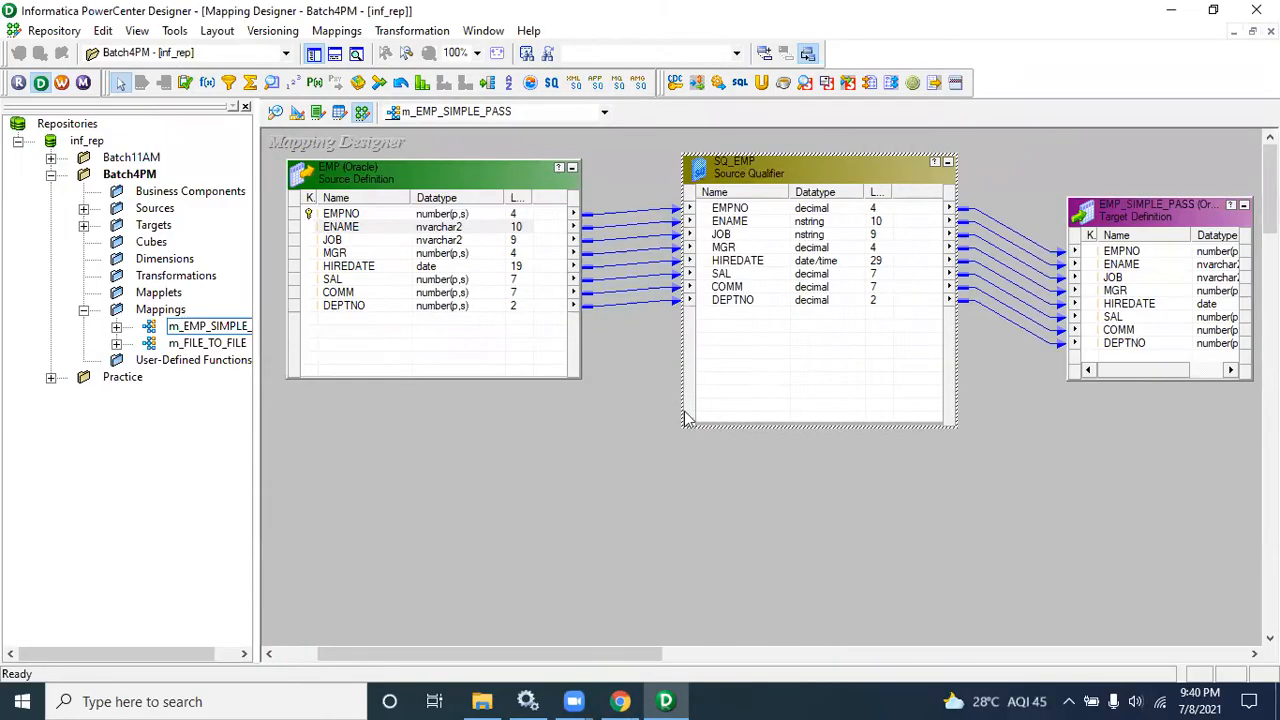
Step: Add the FlatFile source file_1 to the mapping below the EMP source
drag(658, 139, 984, 424)
click(84, 208)
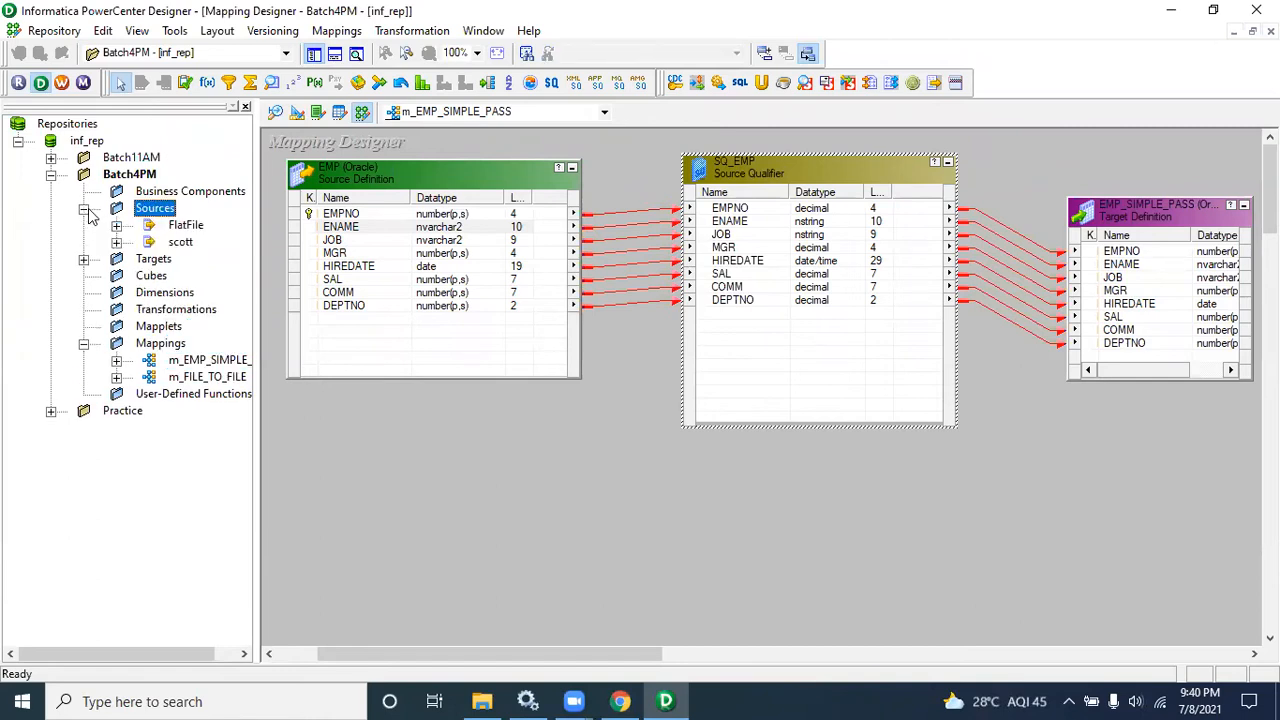
click(116, 227)
drag(213, 242, 418, 418)
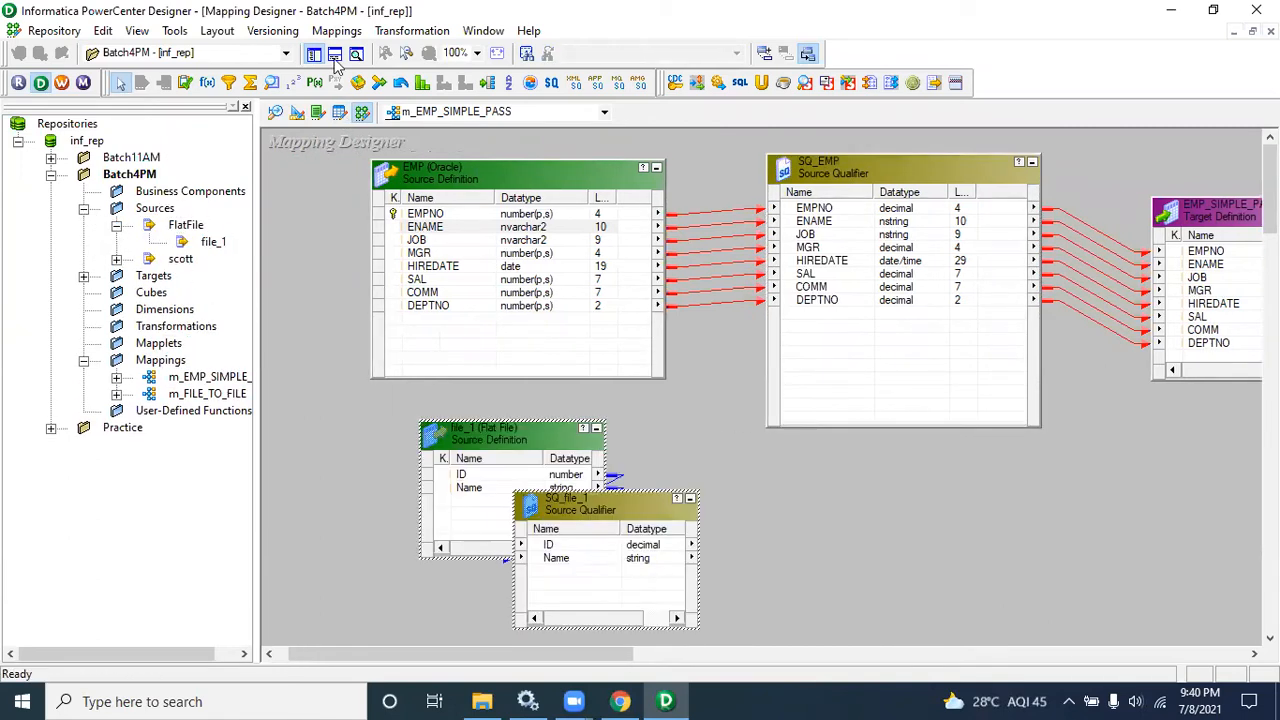
Step: Preview file_1.txt in the flat file import wizard with field names from the first line, then cancel without importing
click(278, 112)
click(331, 30)
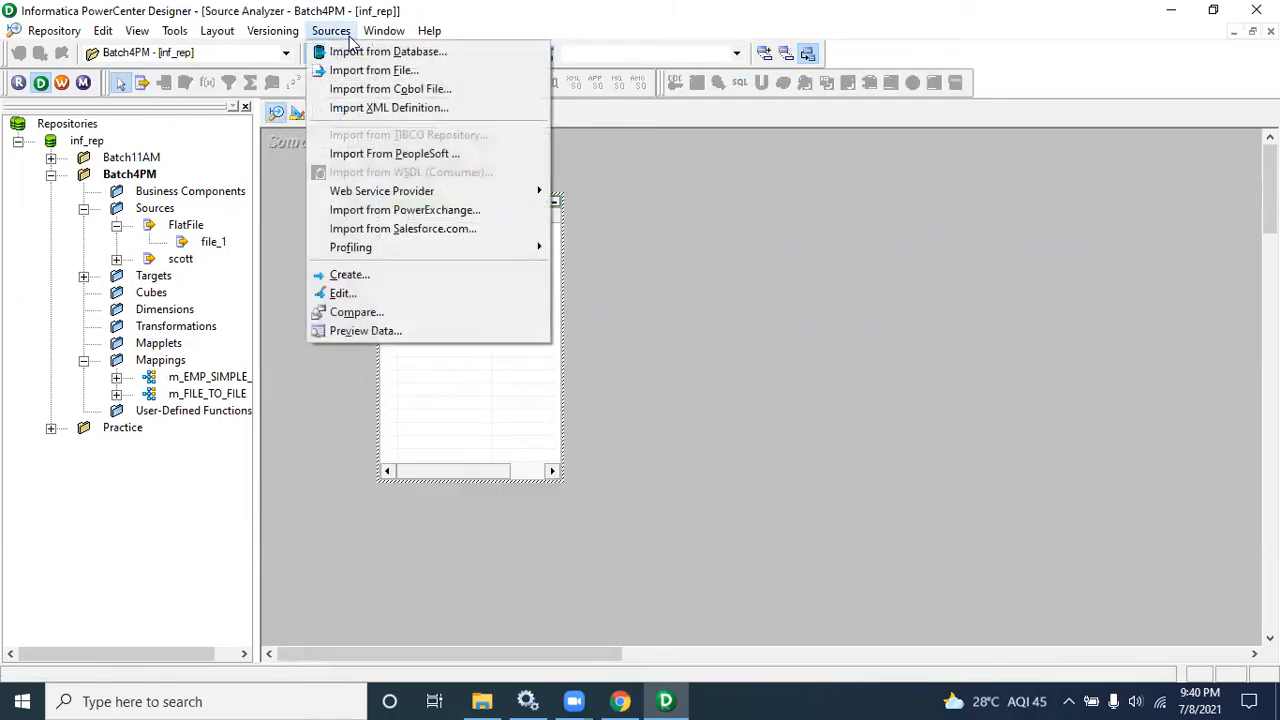
click(362, 73)
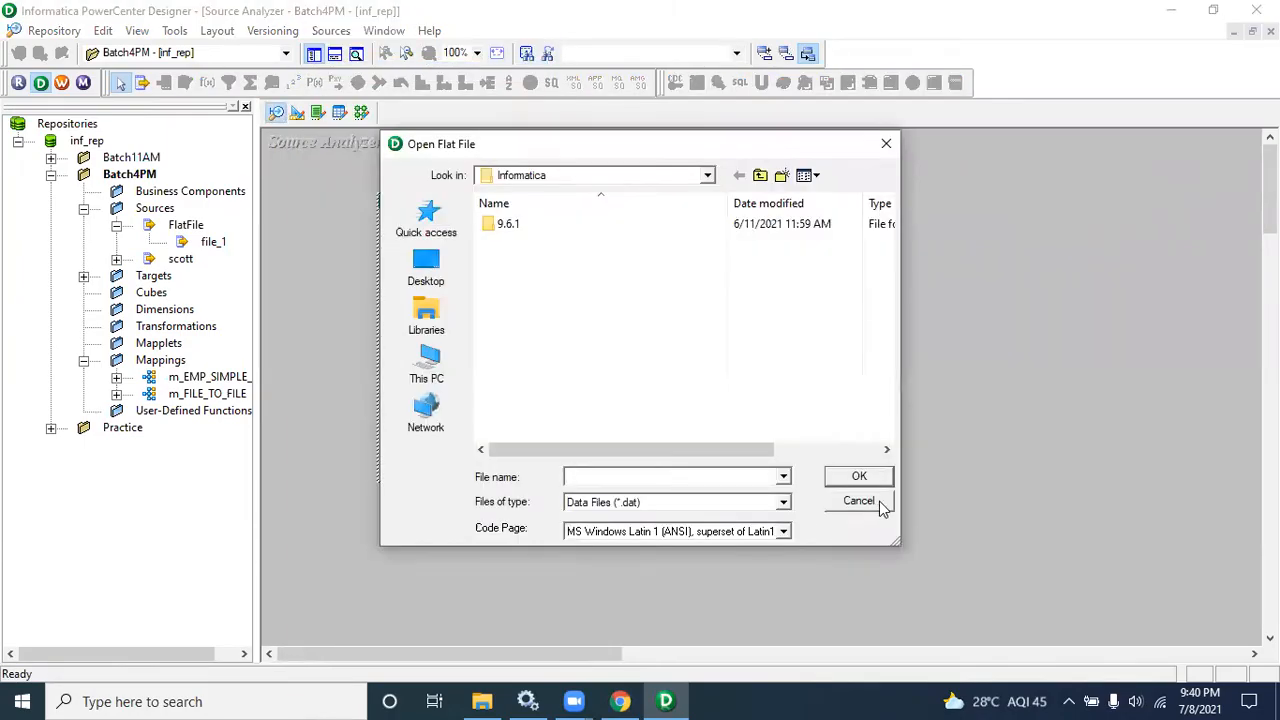
click(783, 502)
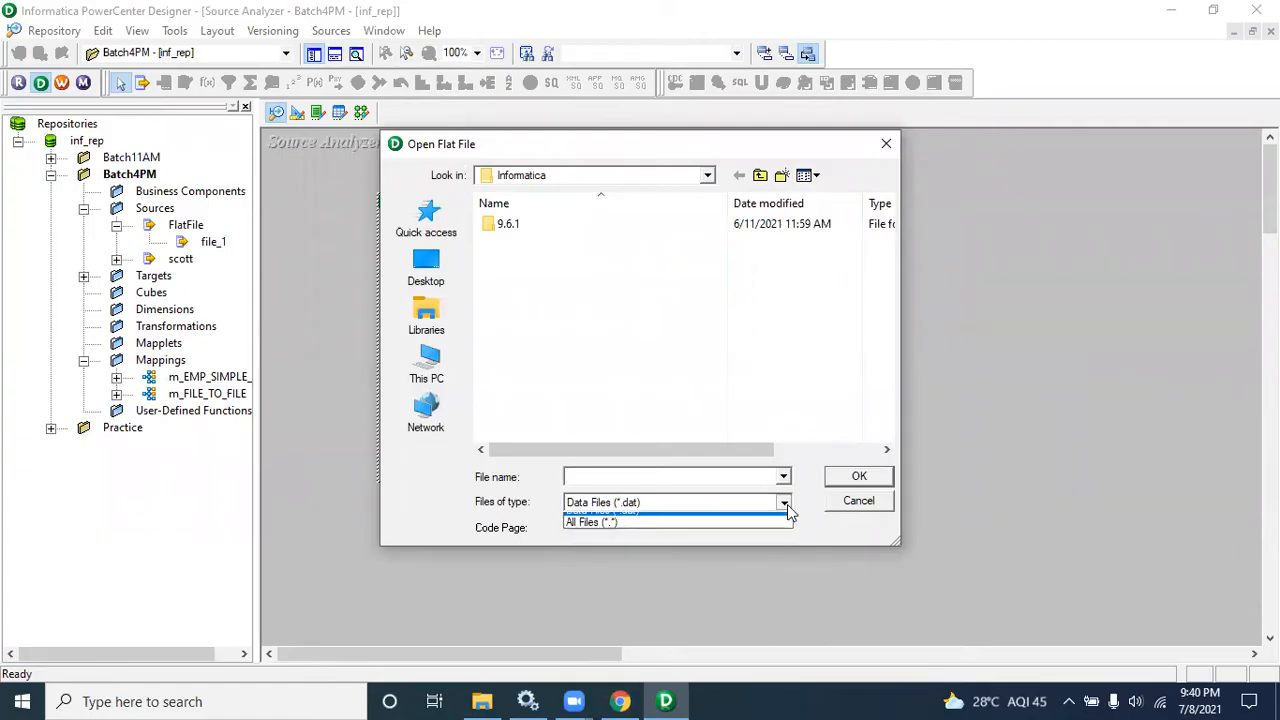
click(740, 531)
double_click(512, 242)
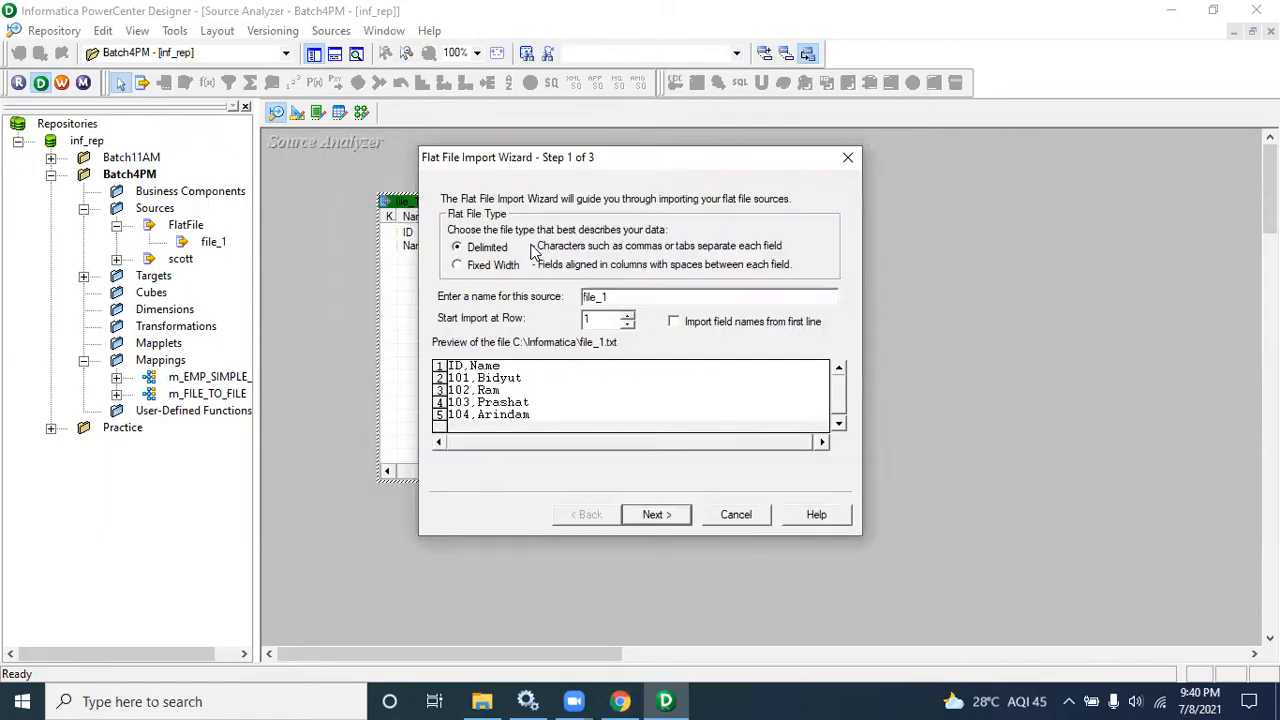
click(673, 322)
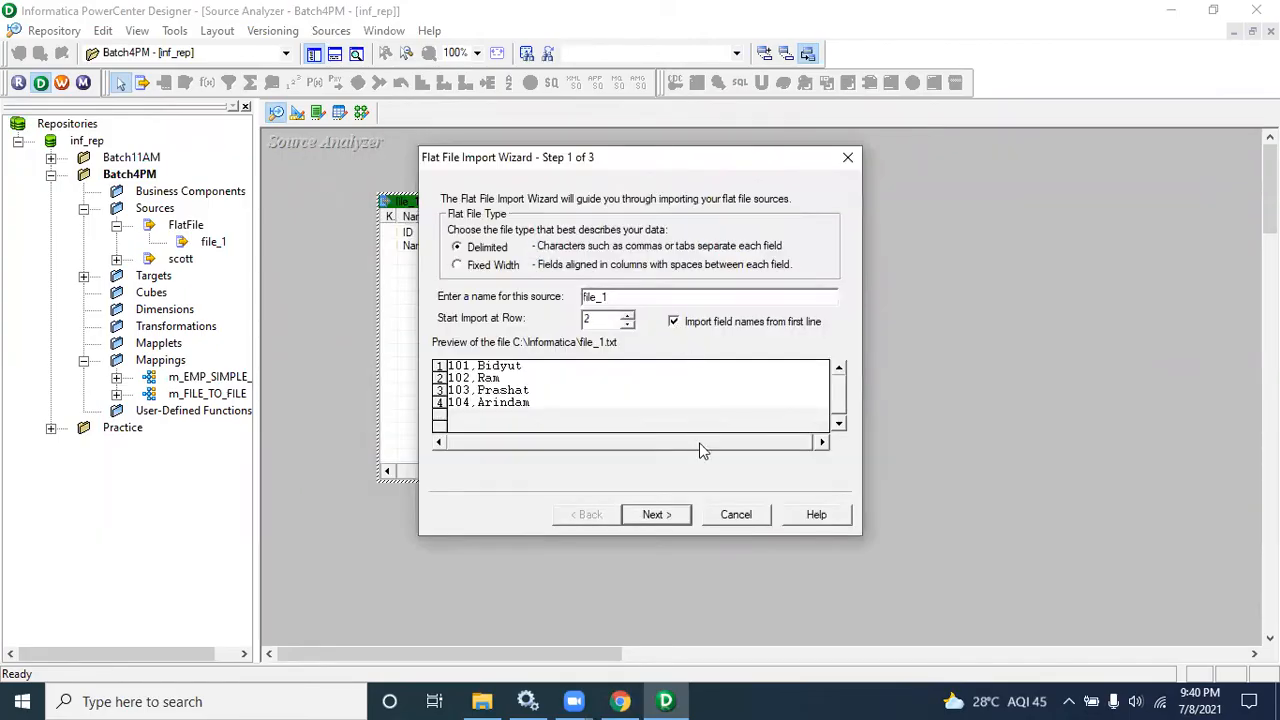
click(731, 515)
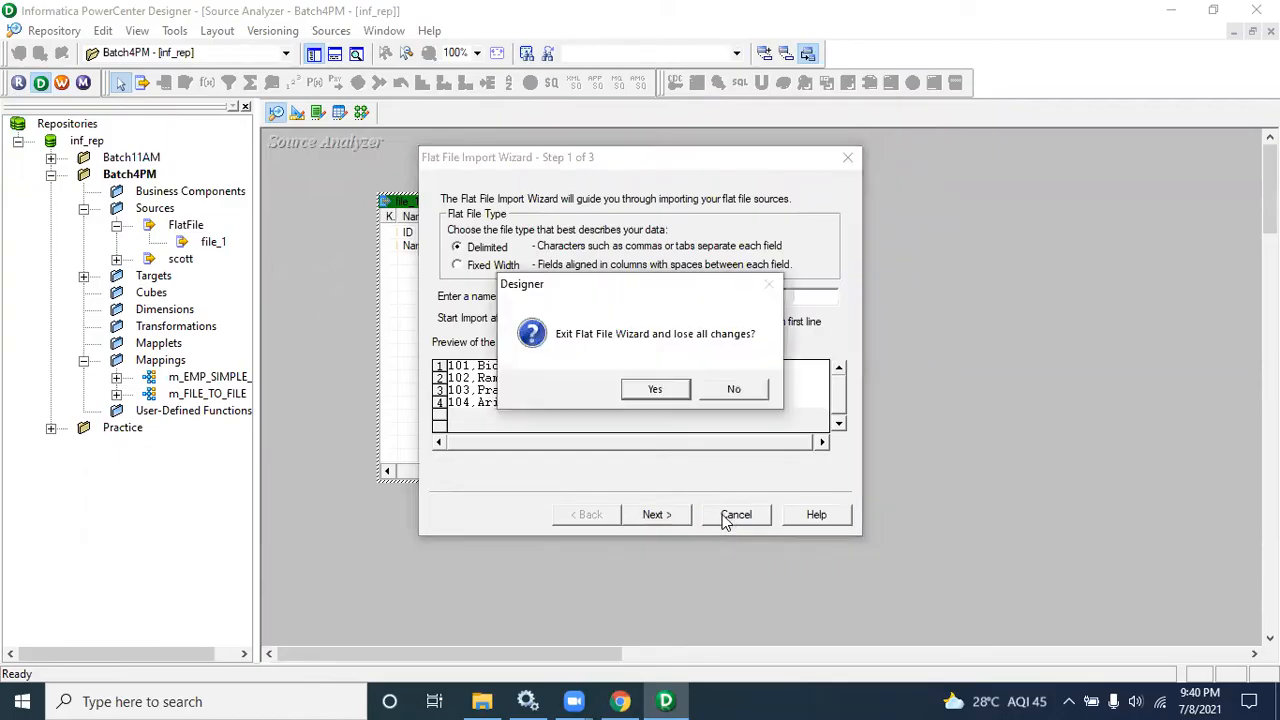
click(639, 393)
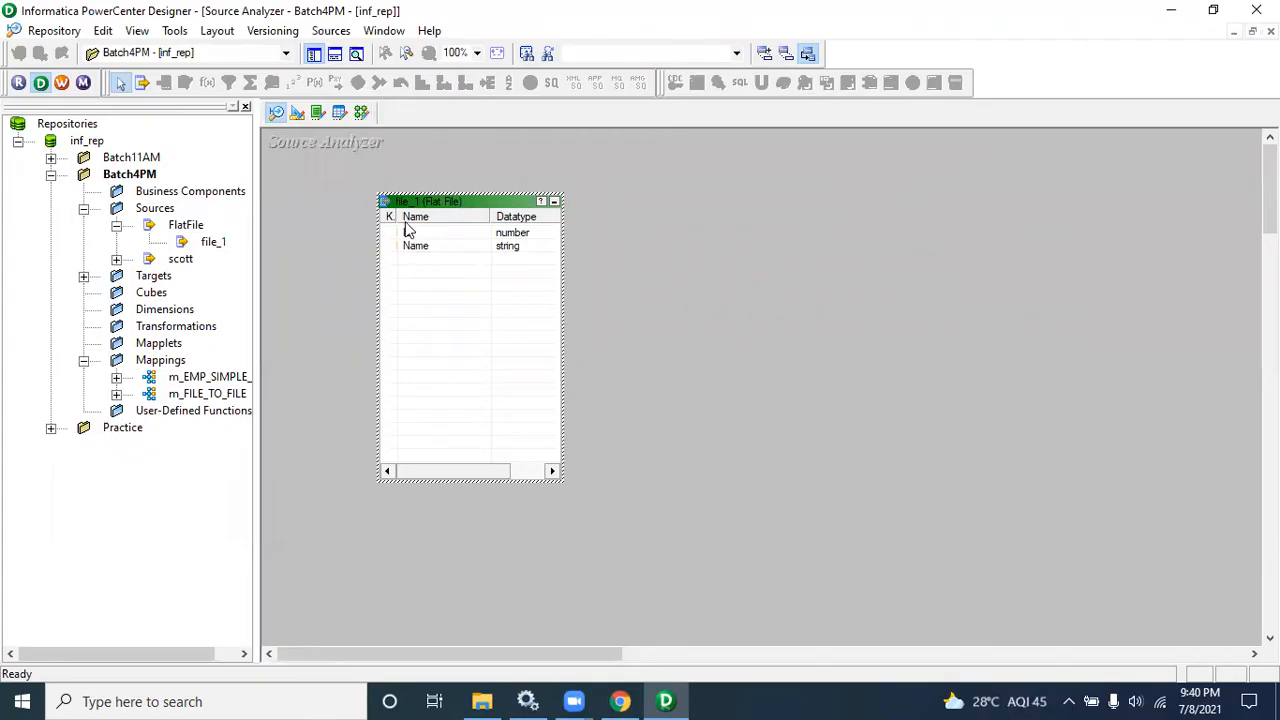
Step: Return to the m_EMP_SIMPLE_PASS mapping and rearrange the file_1 source and SQ_file_1 qualifier below the EMP pipeline
click(358, 122)
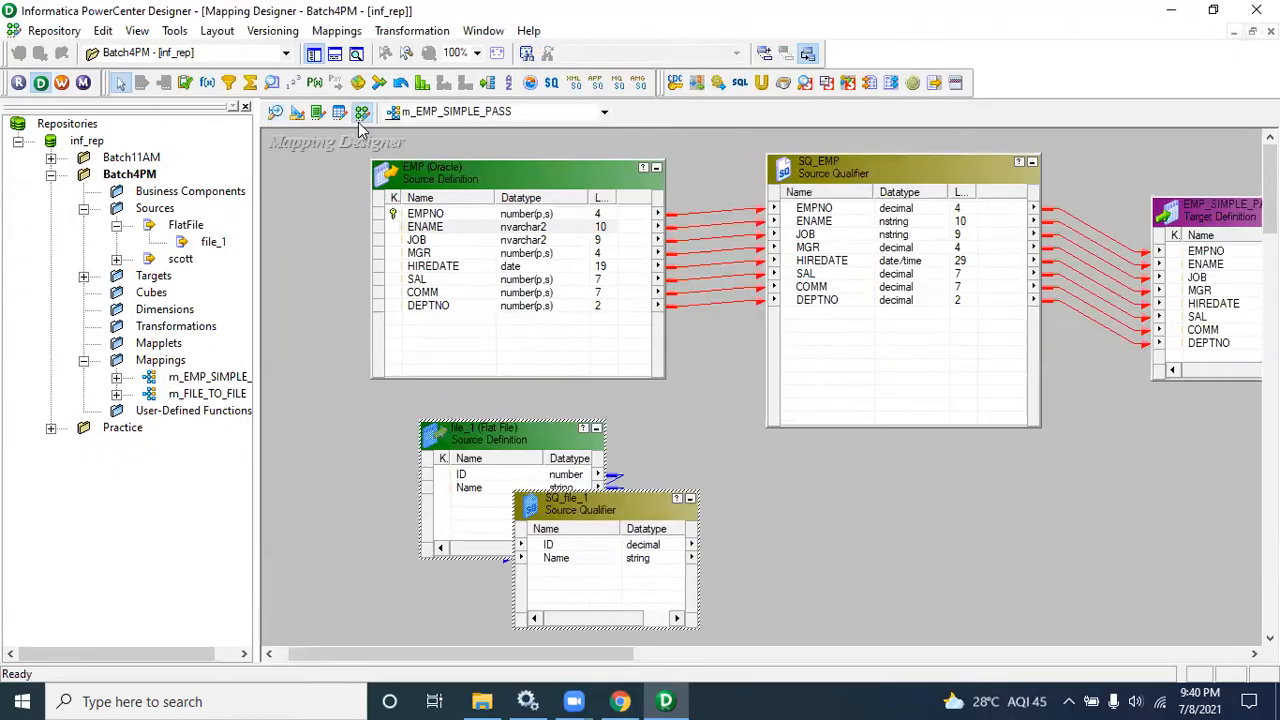
drag(570, 516, 561, 484)
drag(572, 480, 875, 477)
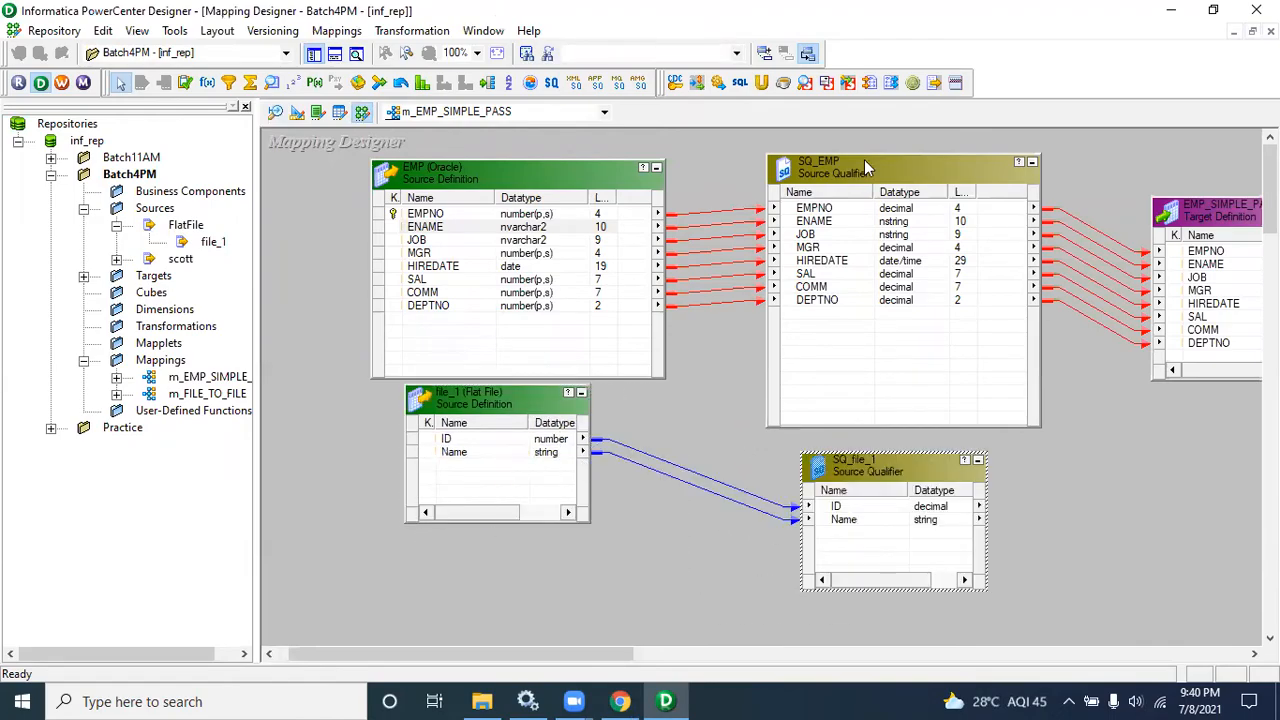
Step: Inspect the SQ_file_1 Source Qualifier's properties and close the dialog without changes
double_click(883, 467)
click(535, 156)
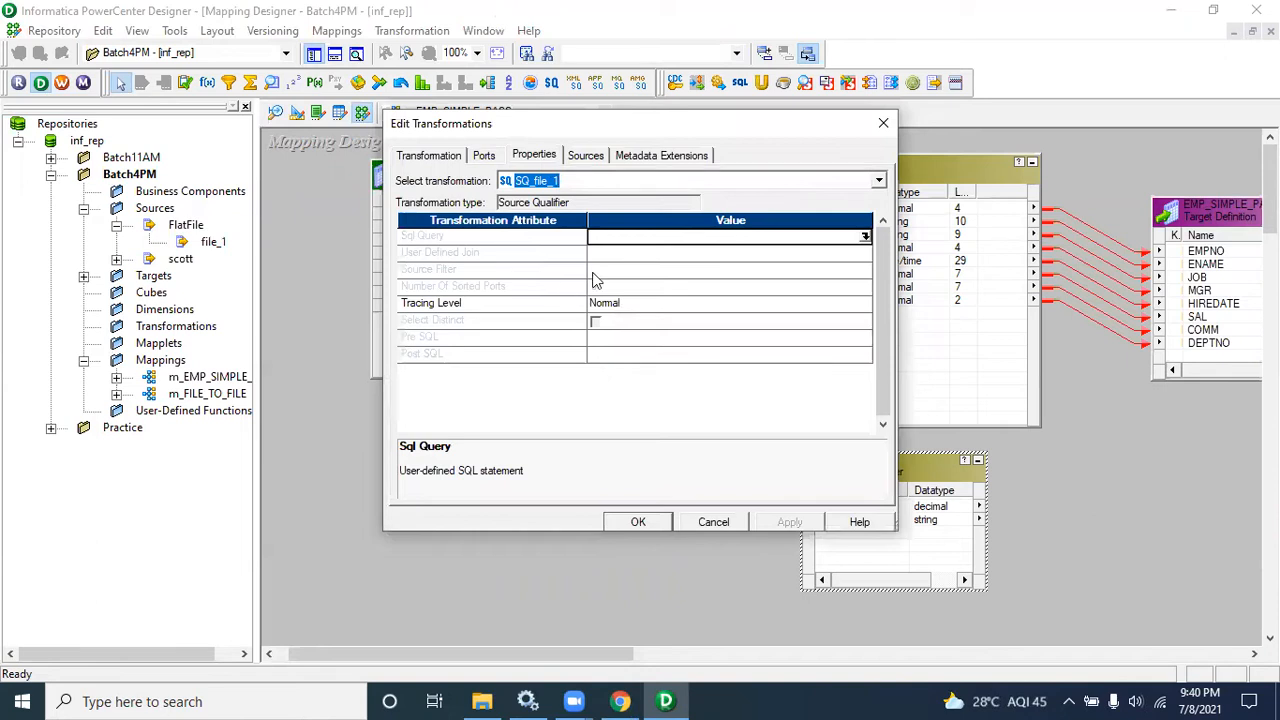
click(500, 238)
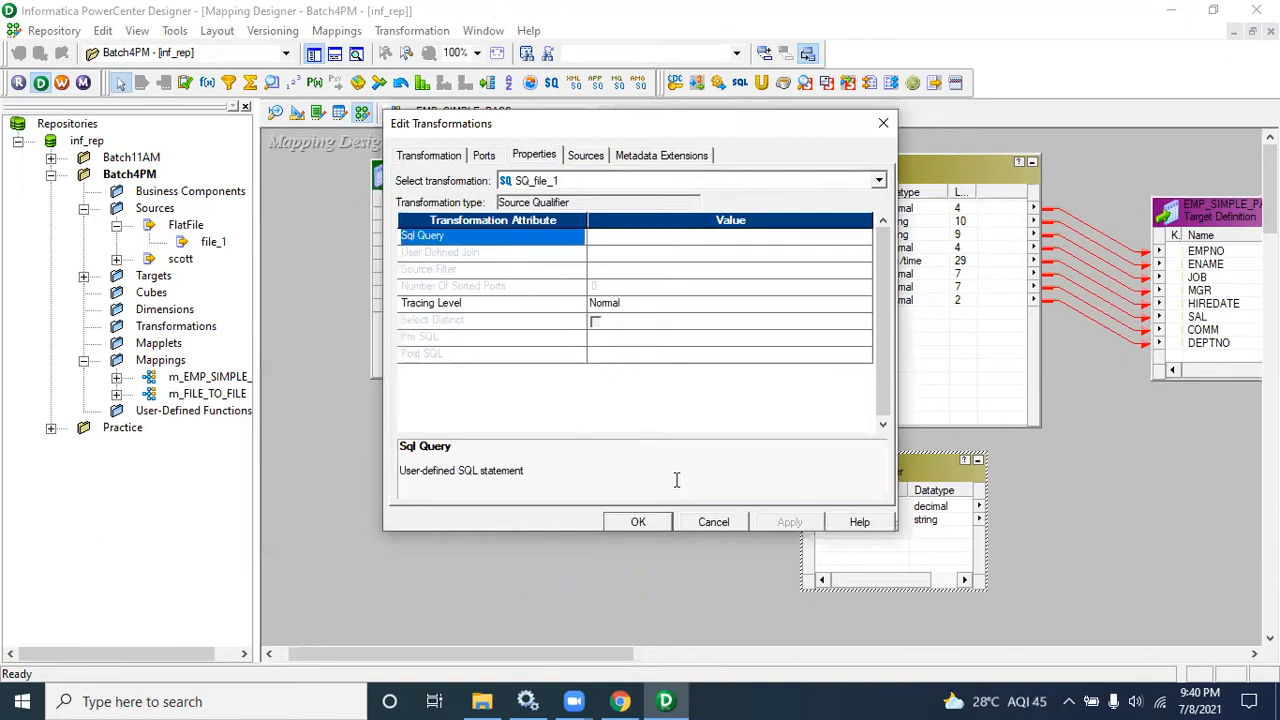
click(711, 520)
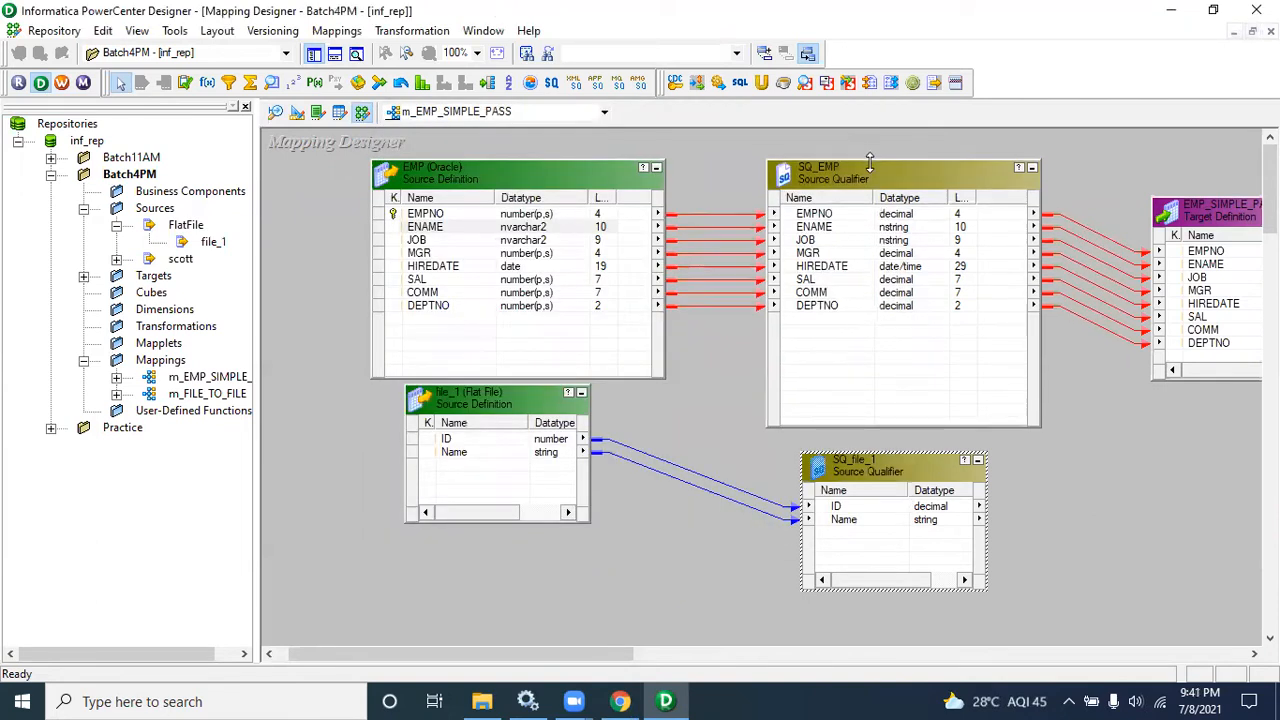
Step: Inspect SQ_EMP's properties, including Source Filter, Select Distinct and Output is deterministic, then cancel
double_click(870, 165)
click(547, 155)
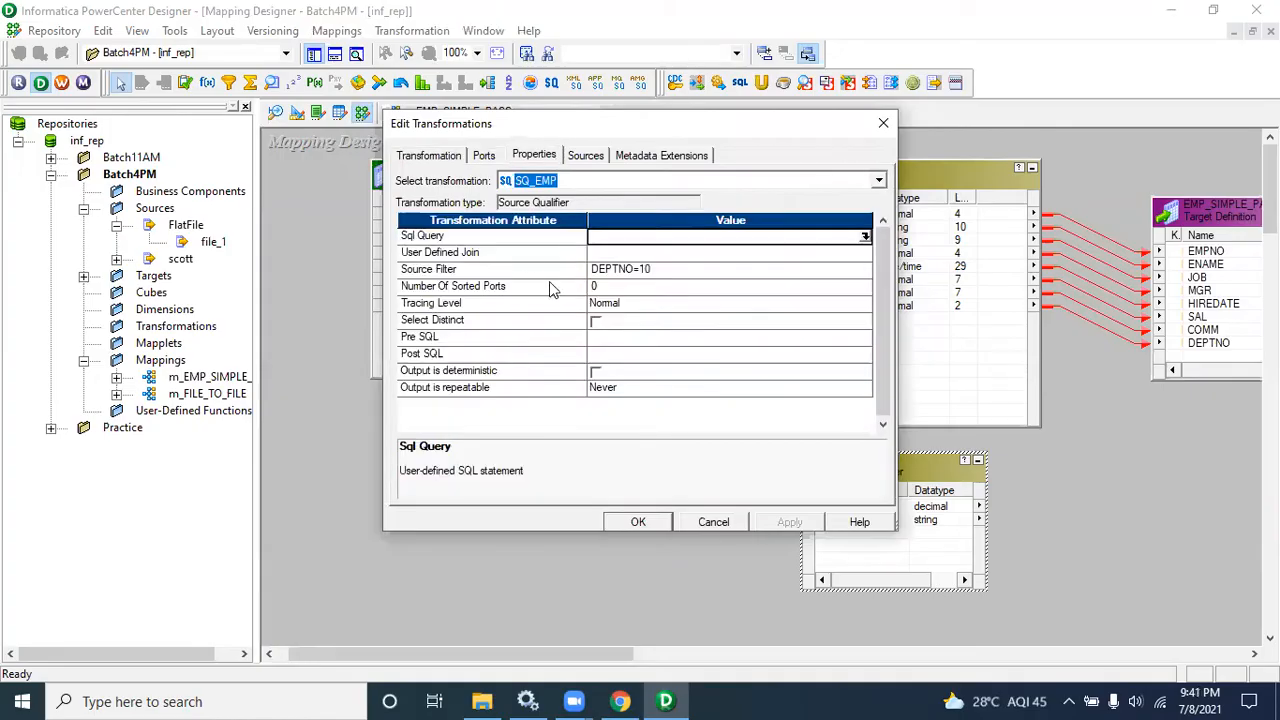
click(478, 240)
click(495, 274)
click(507, 325)
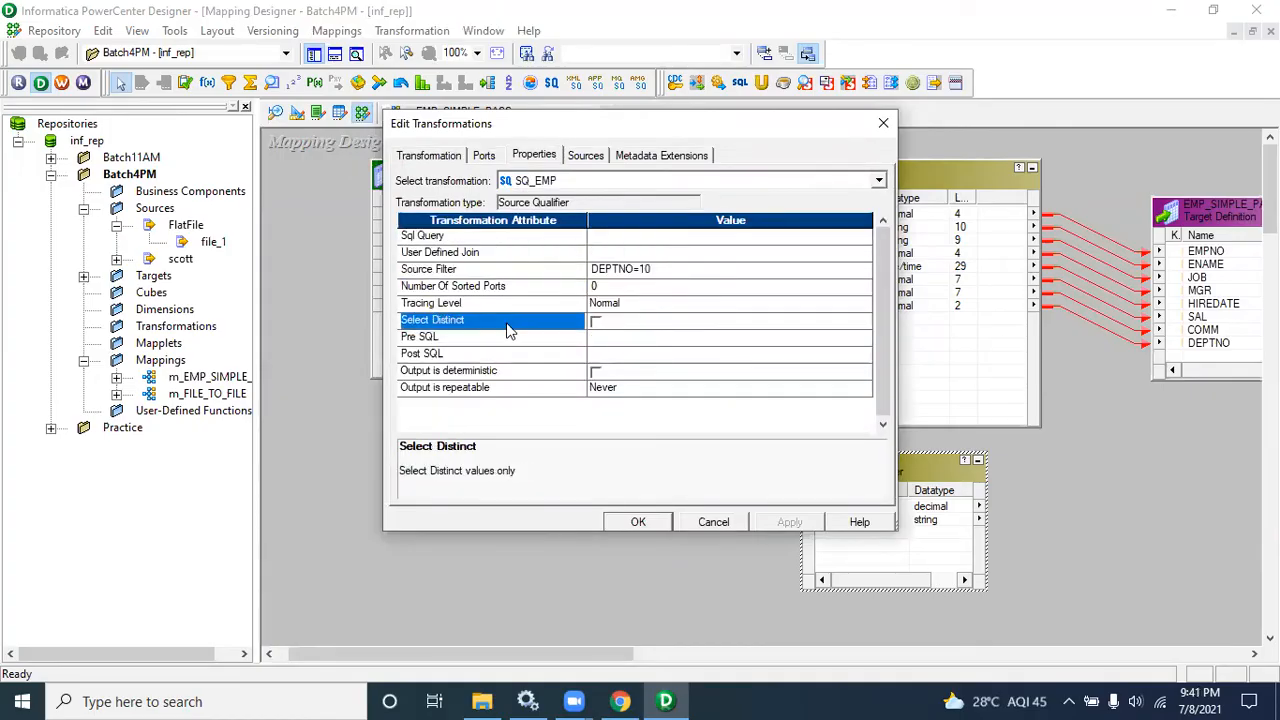
click(522, 374)
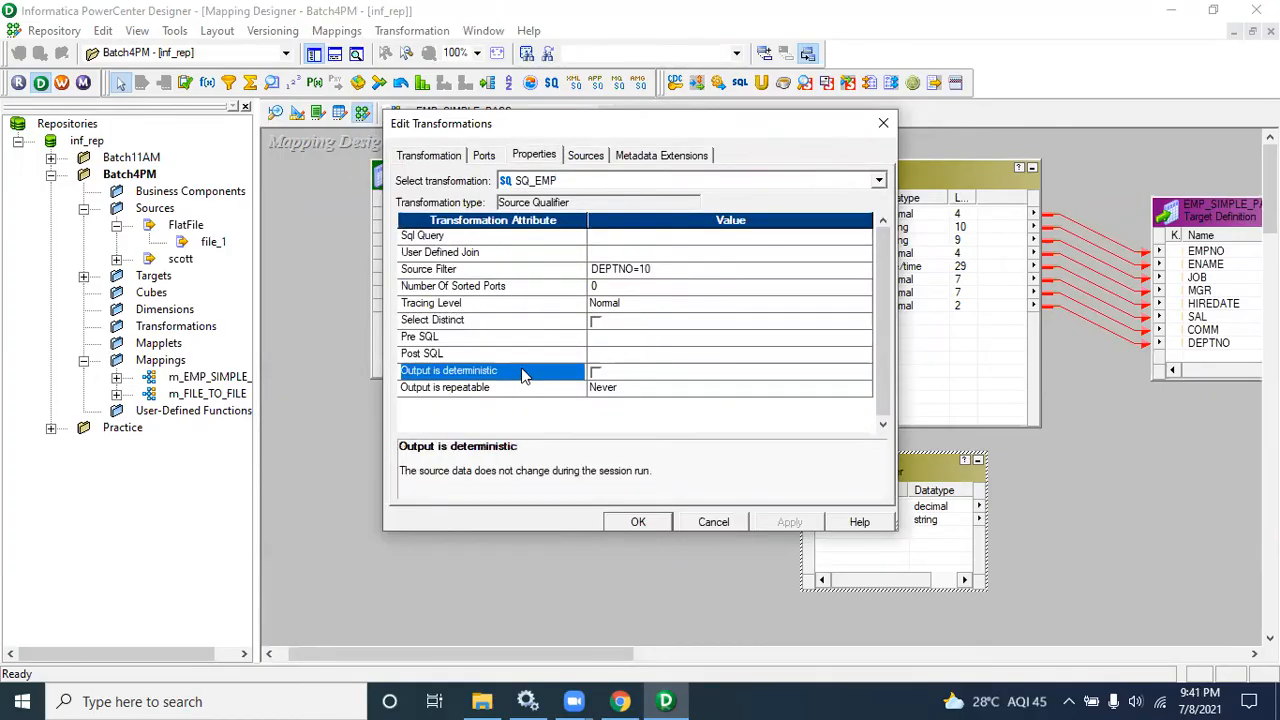
click(714, 521)
Step: Reopen SQ_file_1's properties to examine its Tracing Level, then cancel
double_click(896, 469)
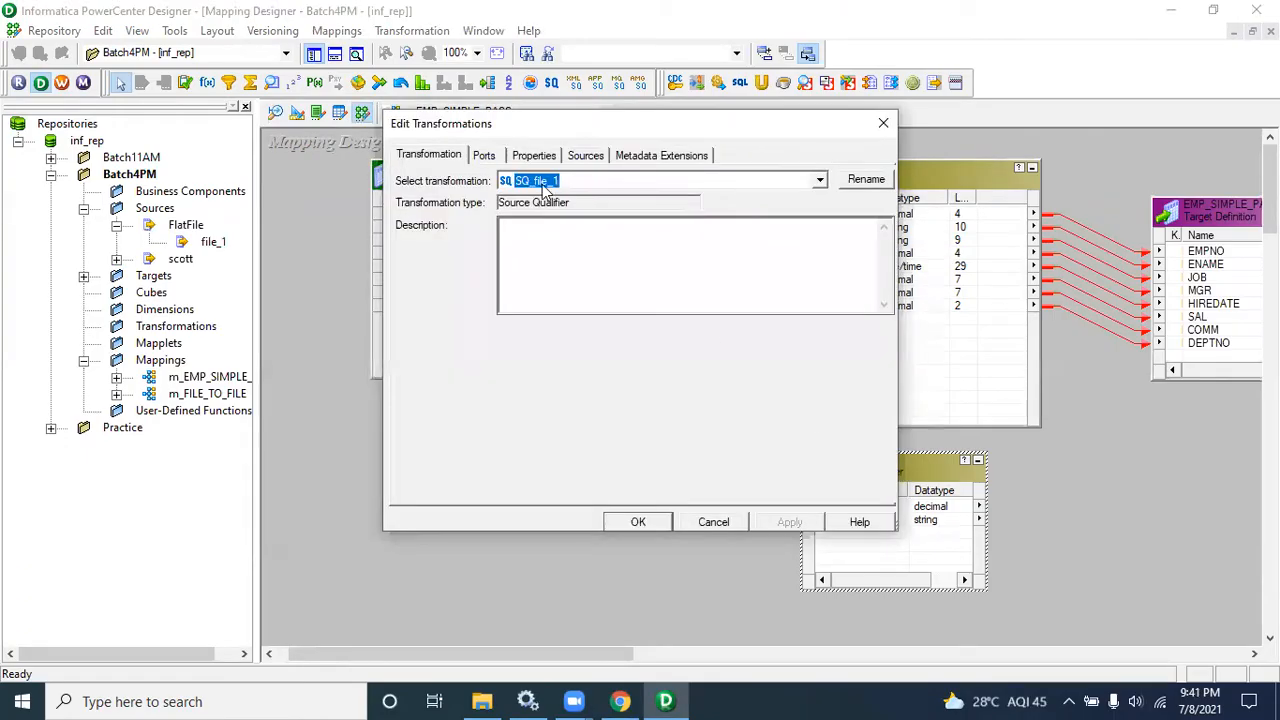
click(533, 155)
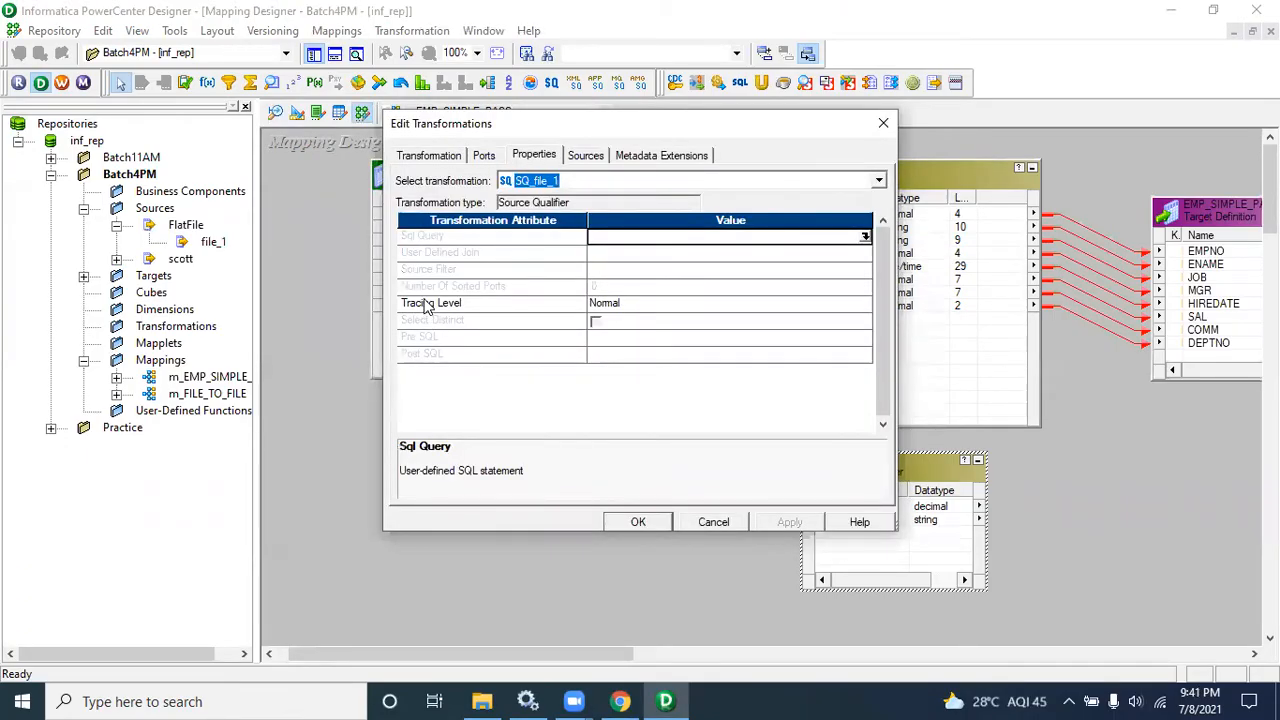
click(424, 238)
click(461, 303)
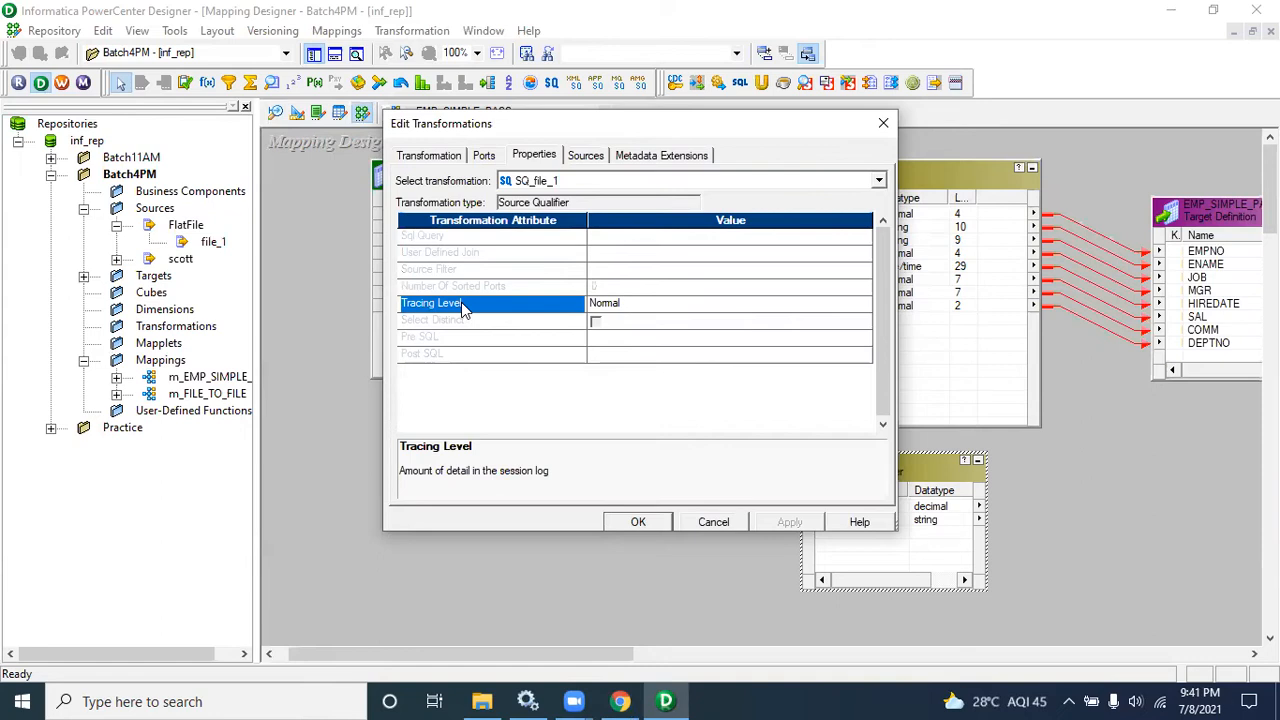
click(731, 516)
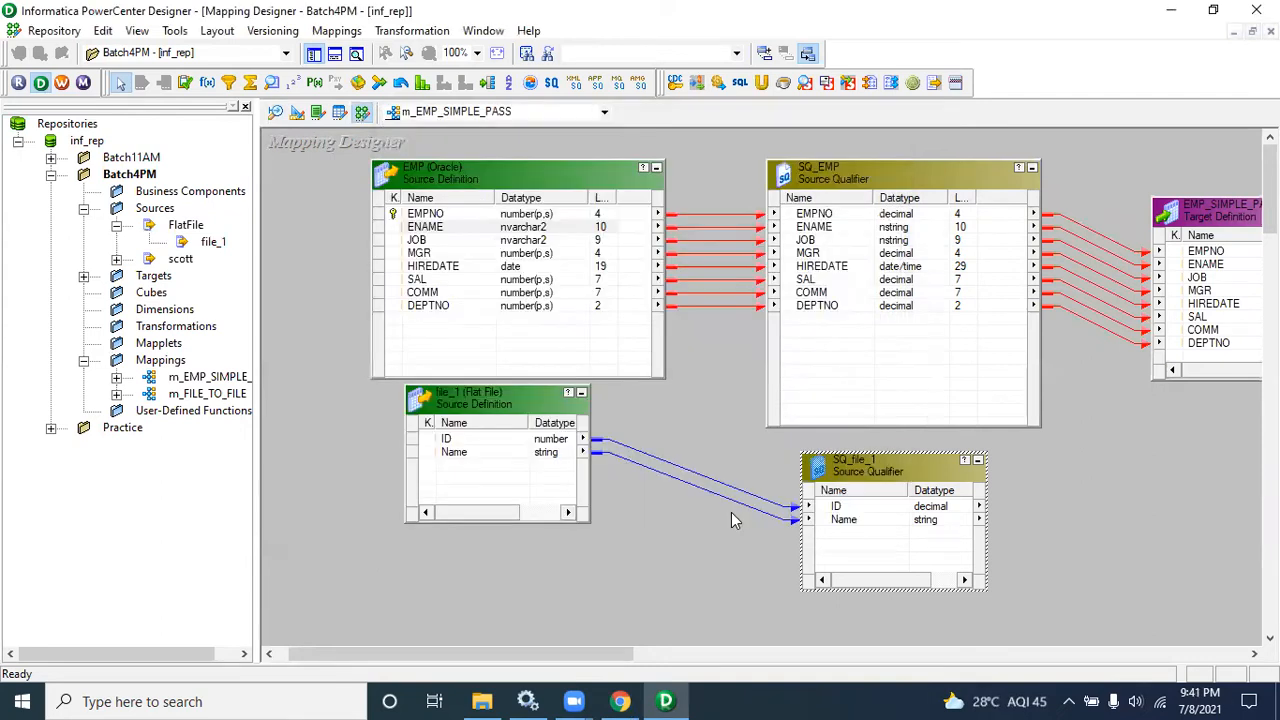
Step: Reopen SQ_EMP's properties to examine the Source Filter value, then cancel
double_click(835, 177)
click(550, 157)
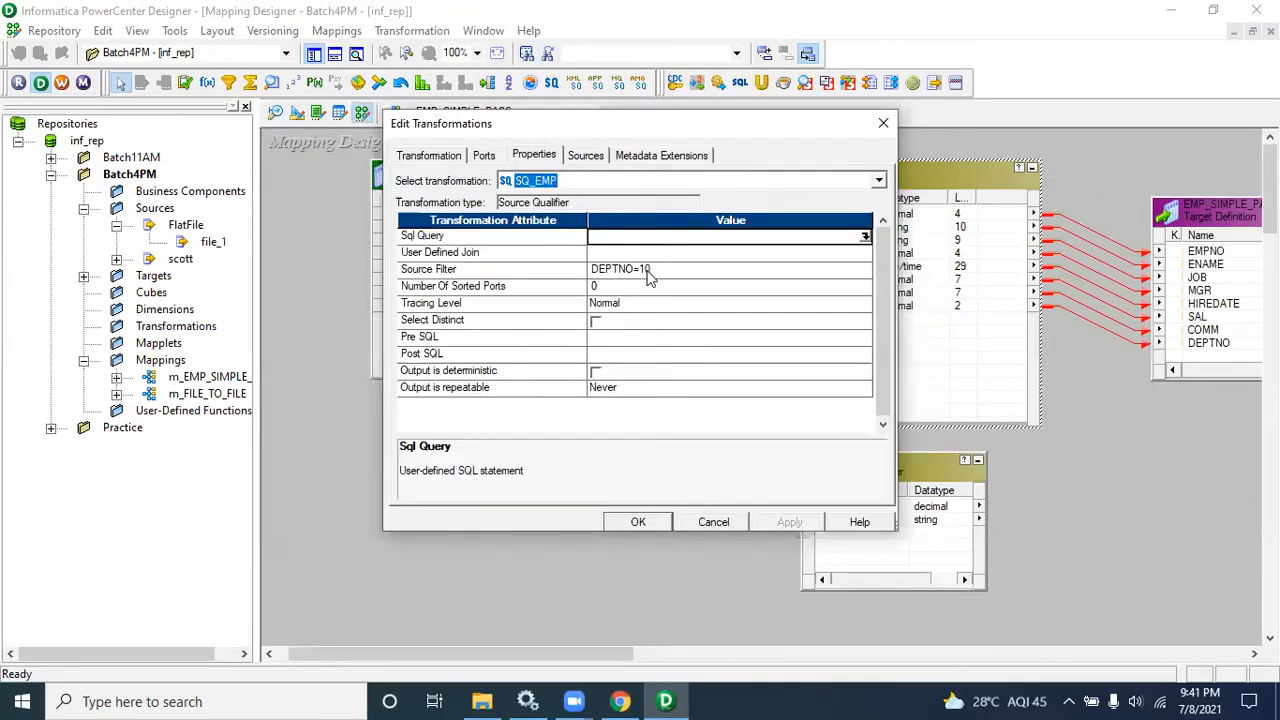
click(646, 274)
click(646, 270)
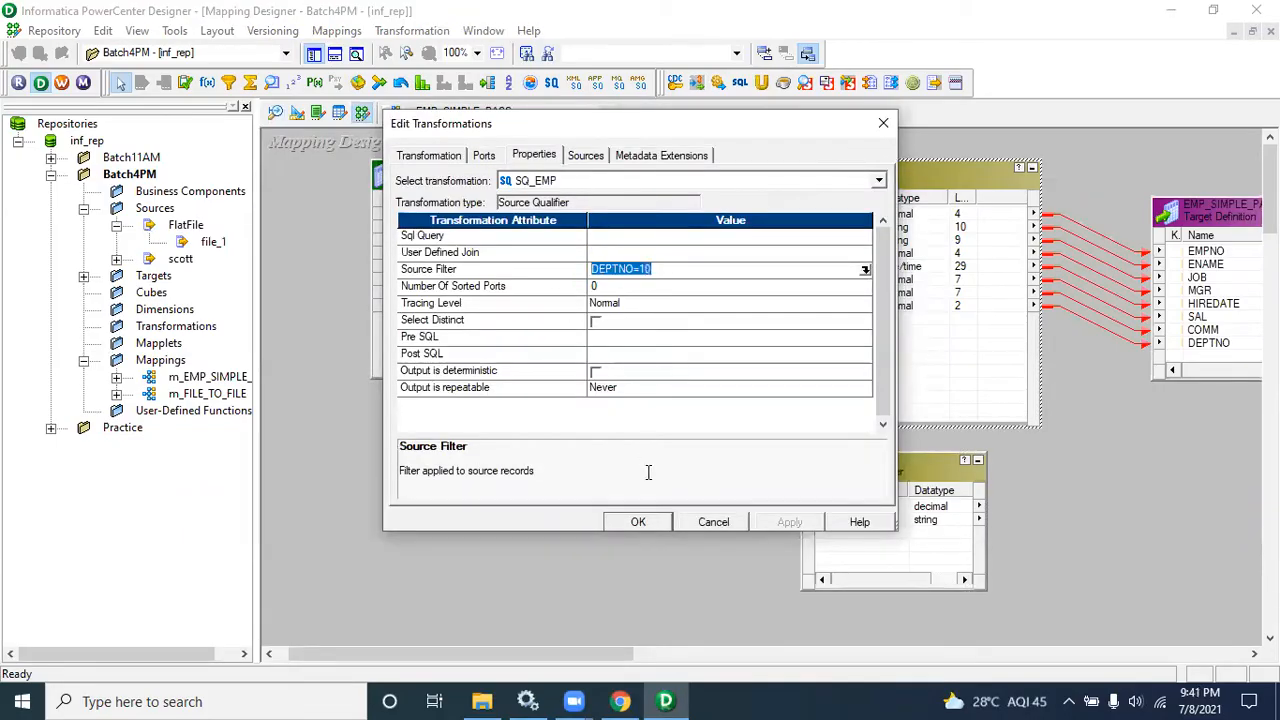
click(712, 521)
Step: Reopen SQ_file_1's properties to examine its Source Filter field, then cancel
double_click(855, 488)
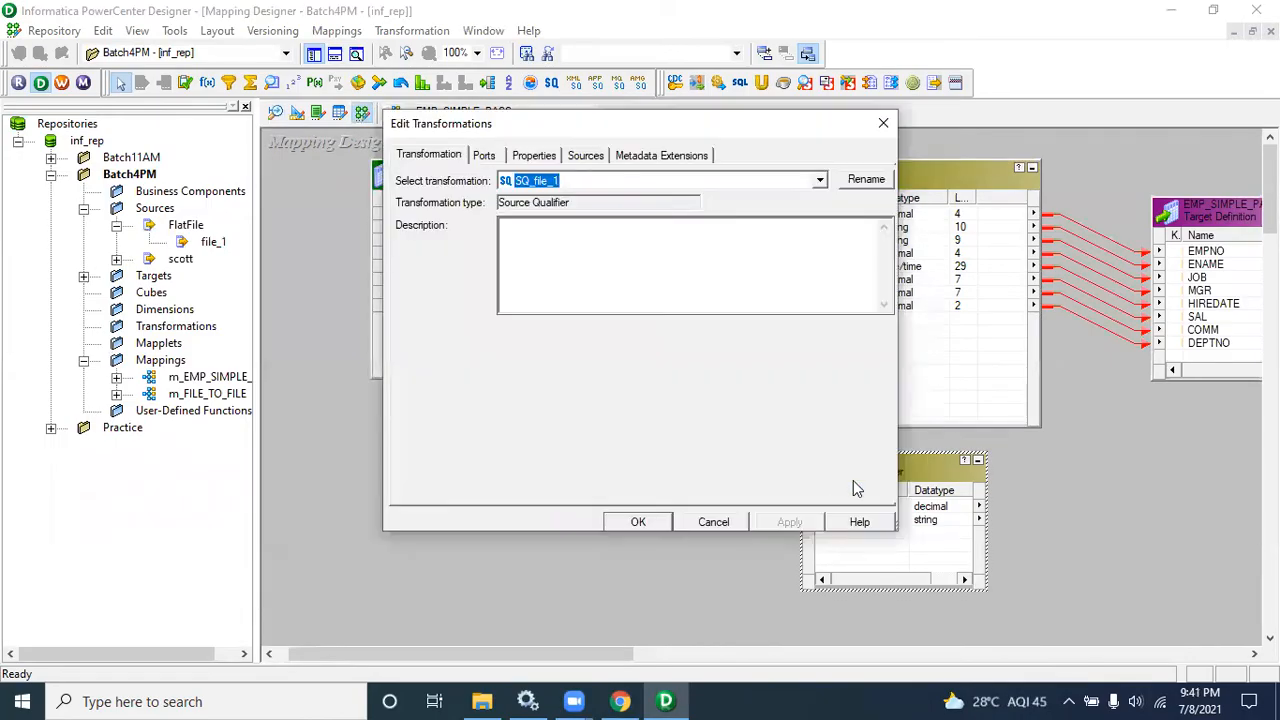
click(536, 156)
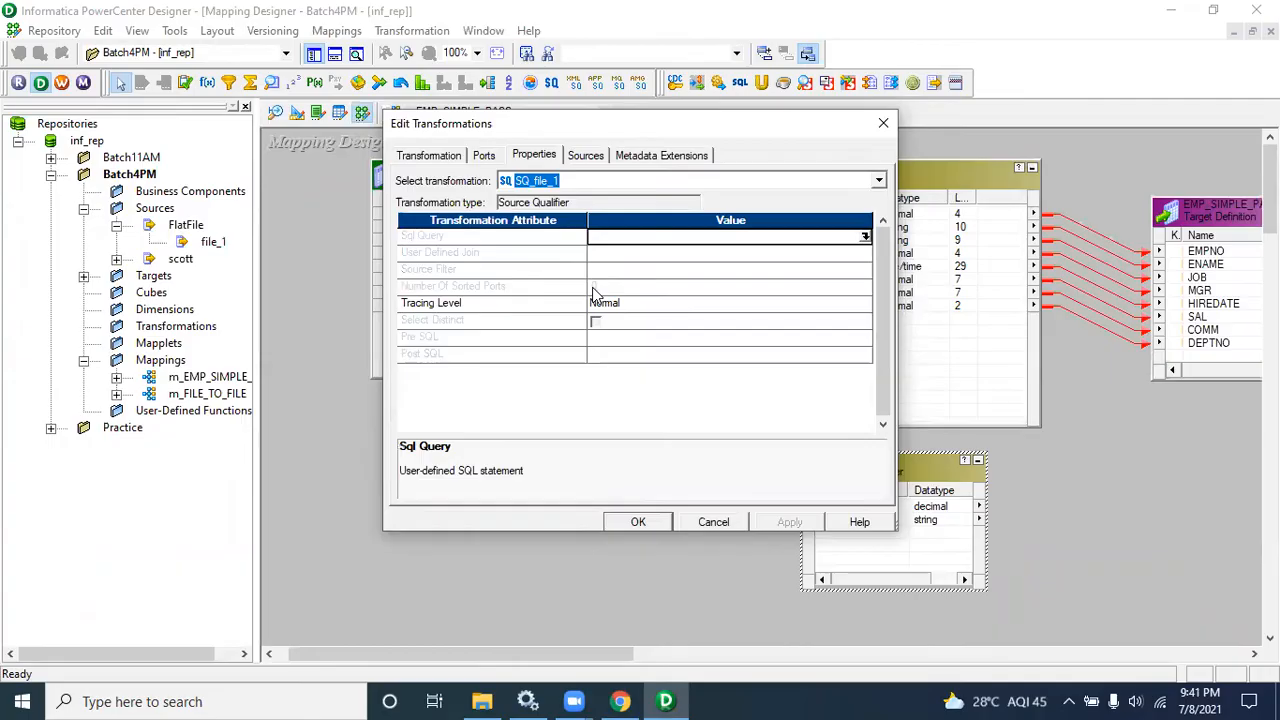
click(545, 254)
click(562, 272)
click(617, 272)
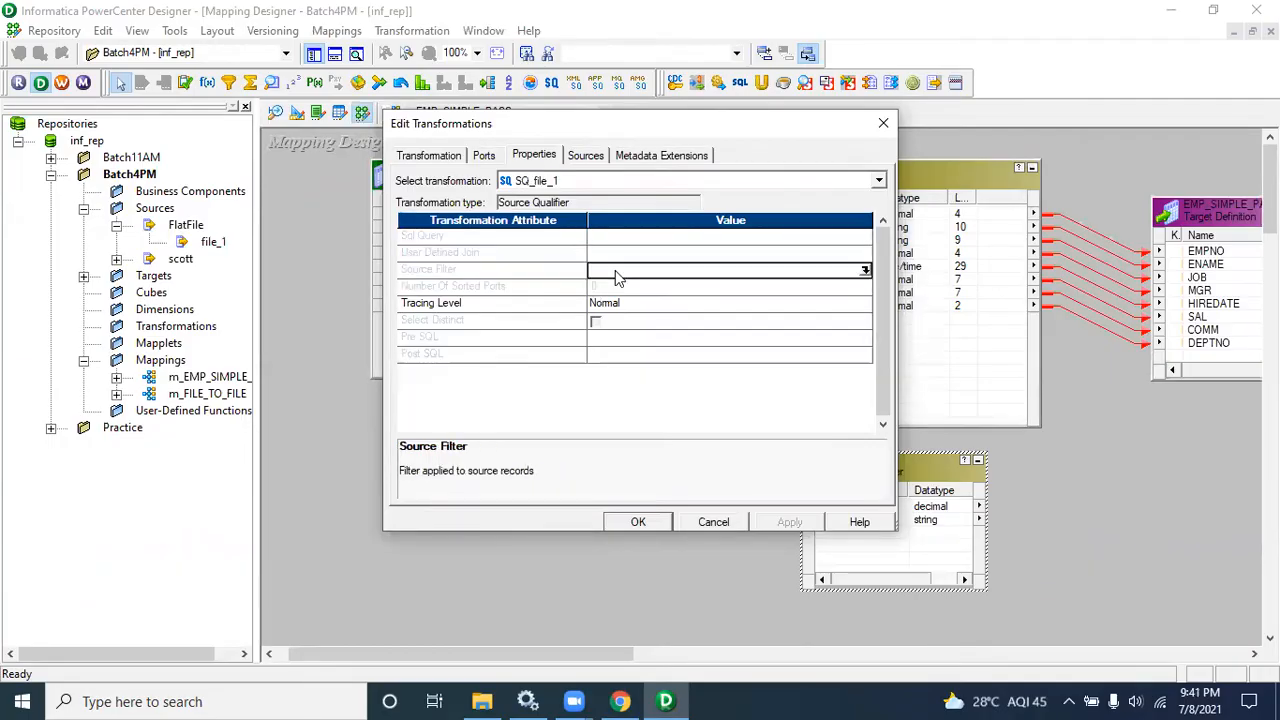
click(714, 523)
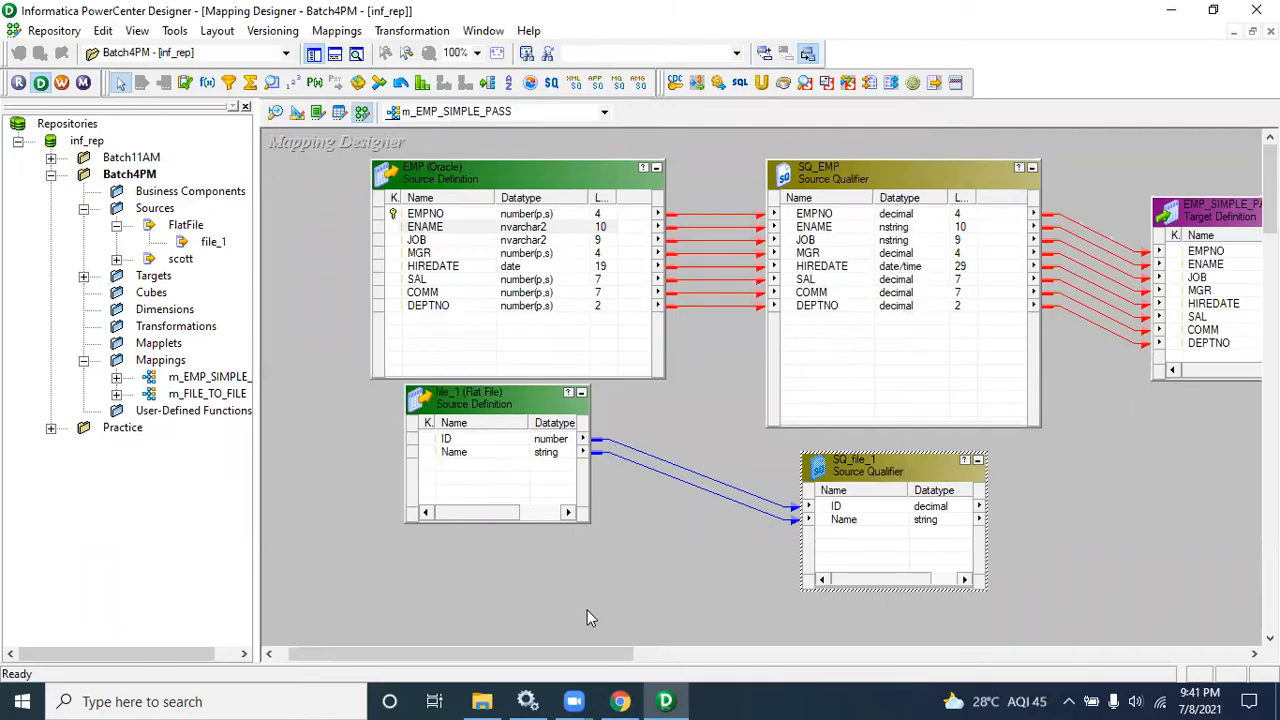
Step: Open SQ_EMP's properties once more and highlight the Source Filter condition, then cancel
click(834, 190)
double_click(834, 190)
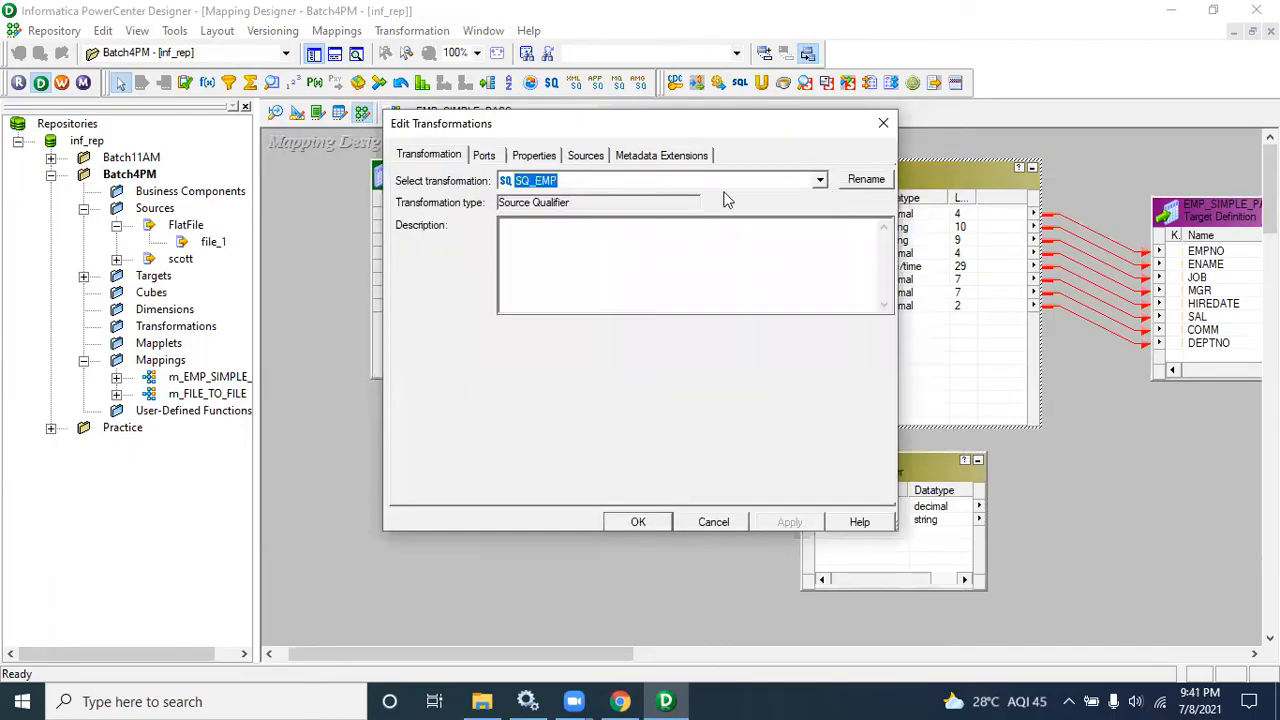
click(549, 157)
click(659, 272)
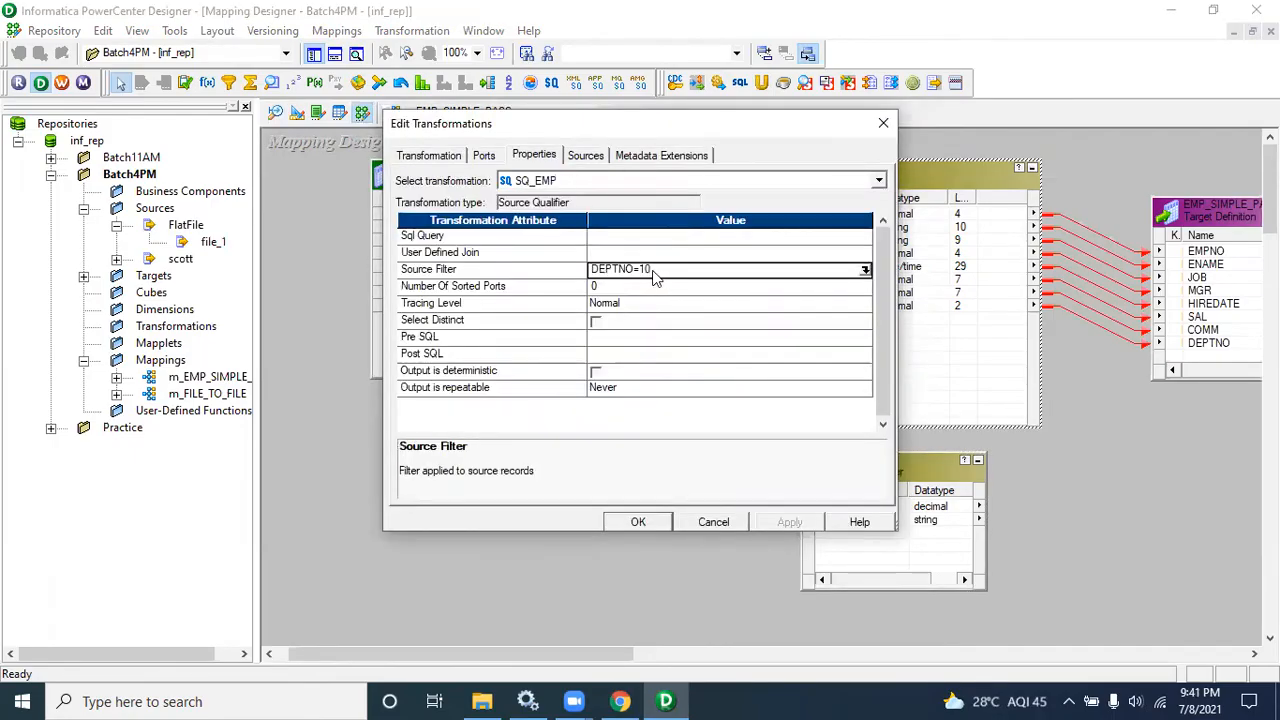
drag(655, 269, 535, 268)
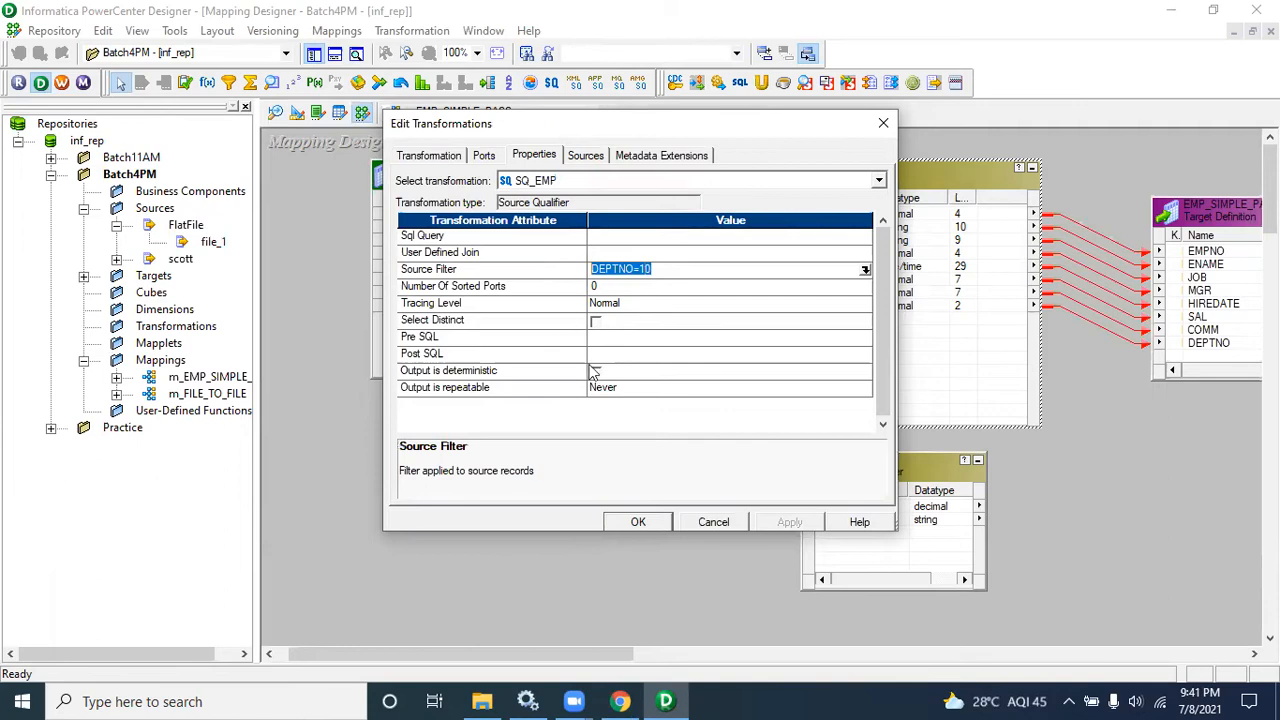
click(710, 522)
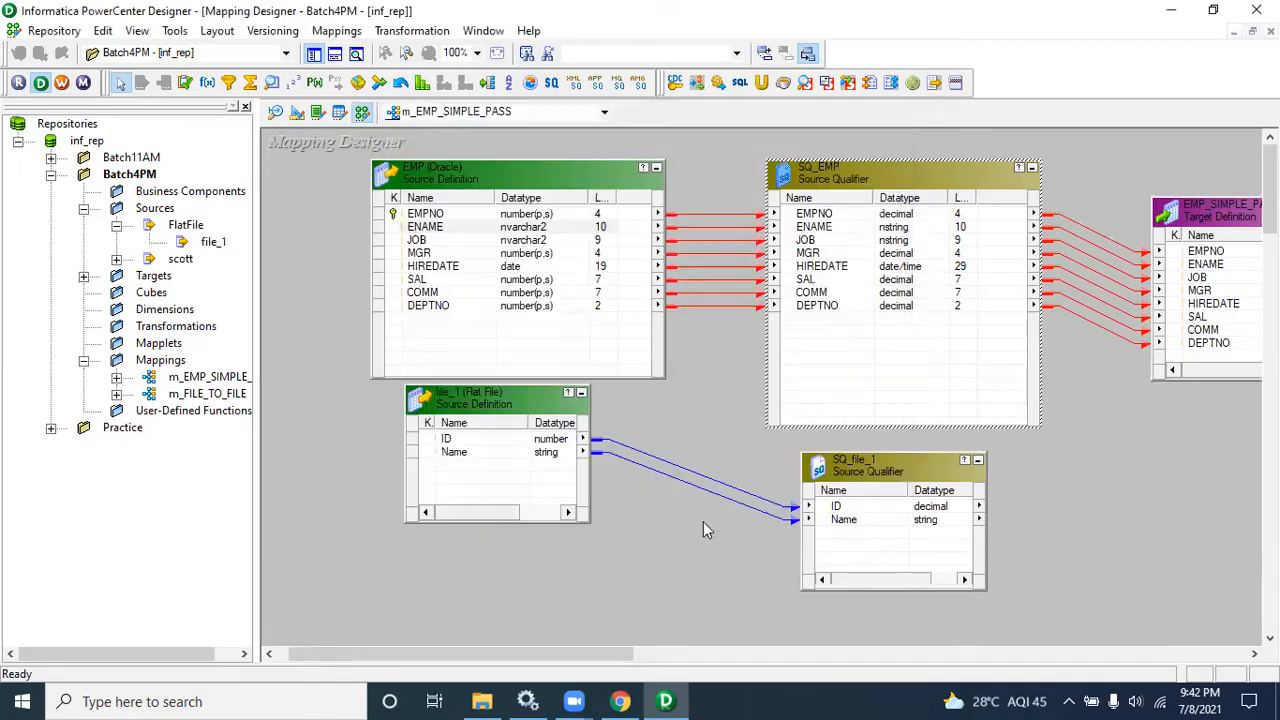
drag(437, 408, 800, 590)
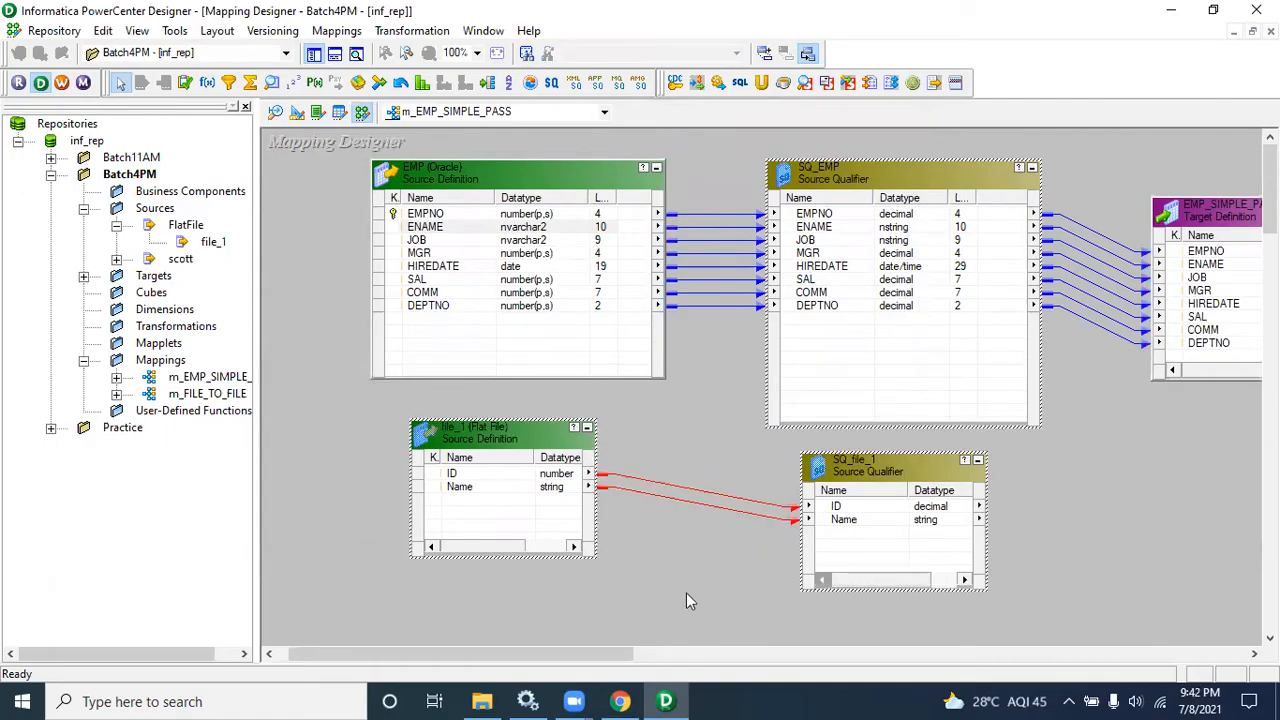
key(Delete)
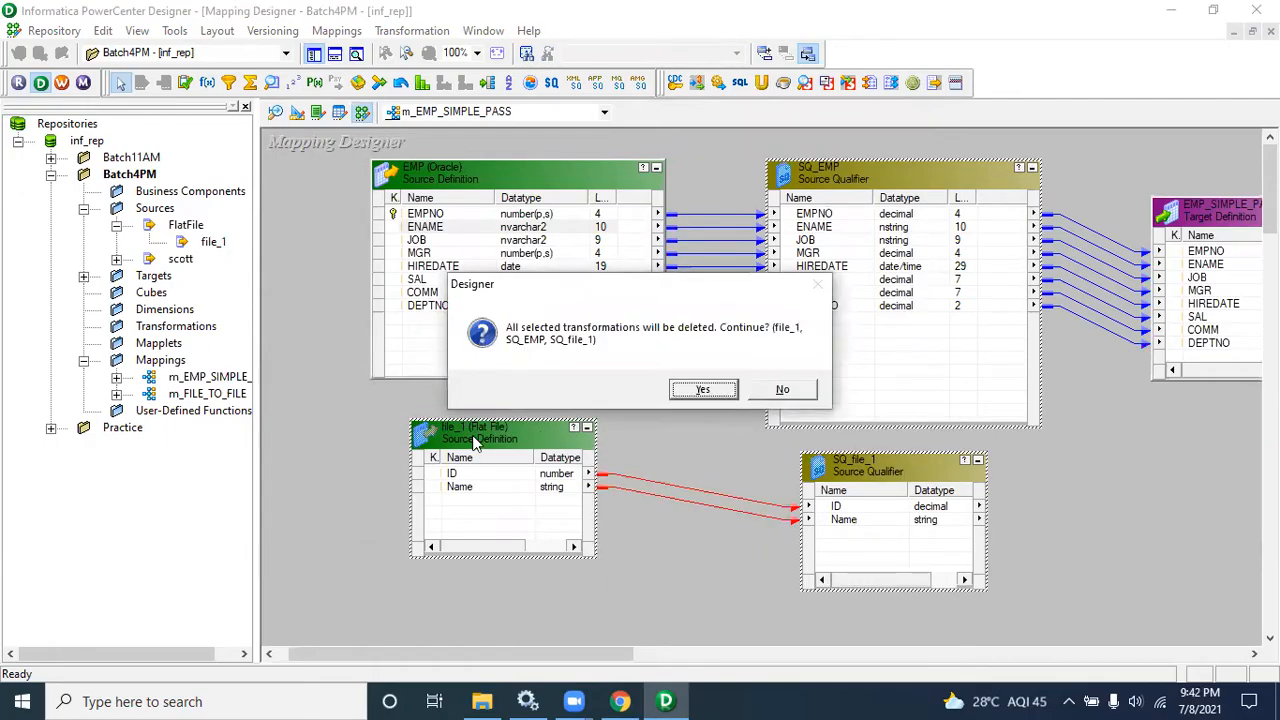
click(782, 389)
Step: Delete the file_1 source and its SQ_file_1 Source Qualifier from the mapping
click(553, 442)
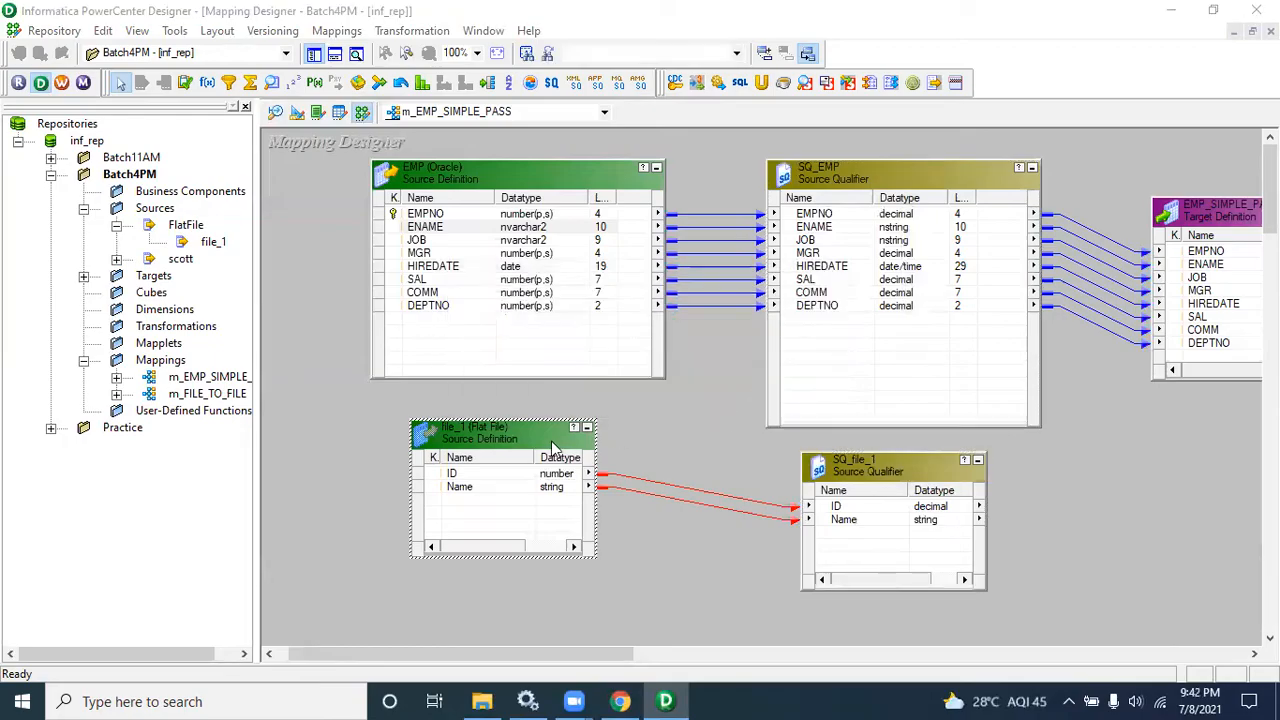
key(Delete)
click(704, 390)
click(836, 488)
key(Delete)
key(Return)
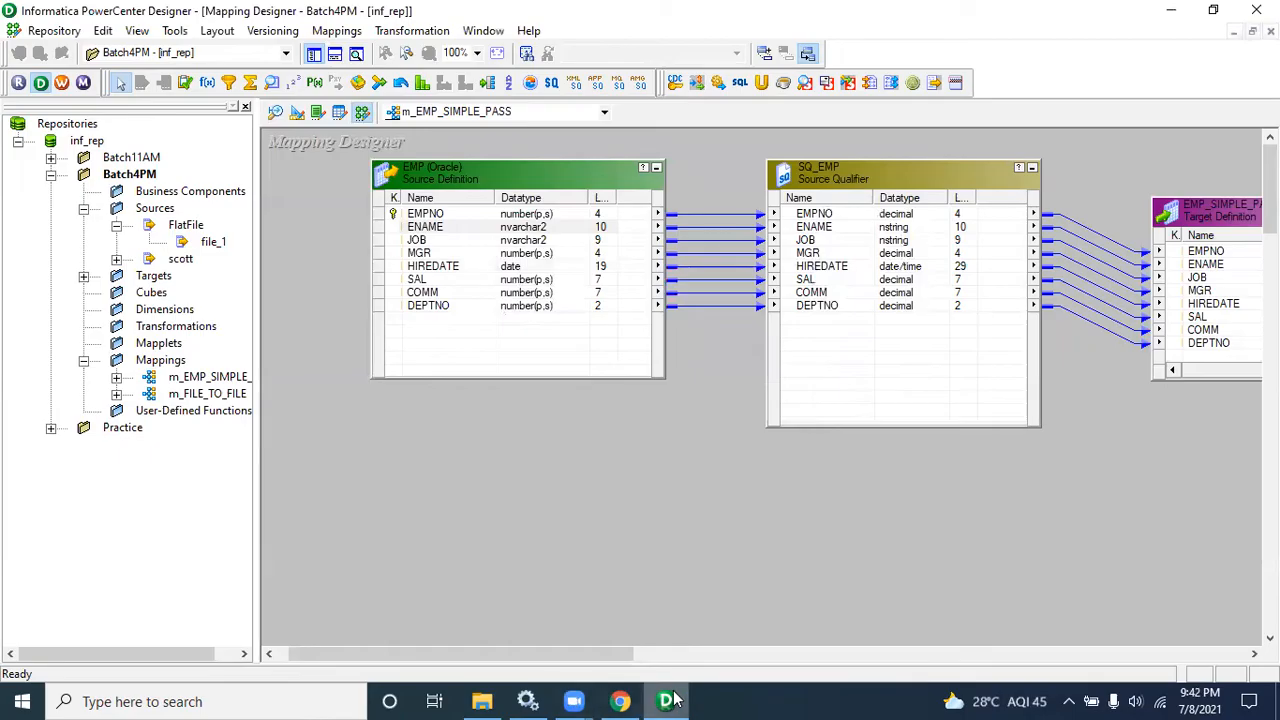
Step: Switch to the Joiner concept spreadsheet and move to the empty cell below the Source Qualifier notes
click(620, 701)
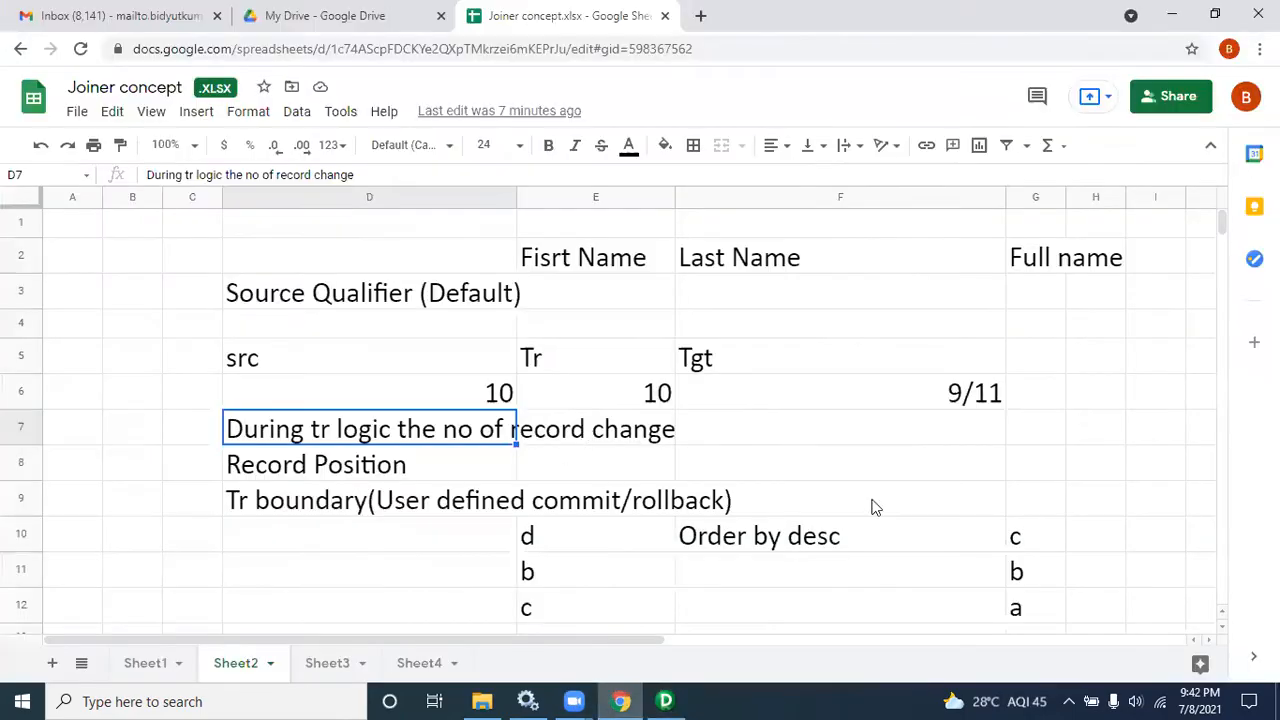
click(493, 540)
key(Down)
key(Down)
key(Down)
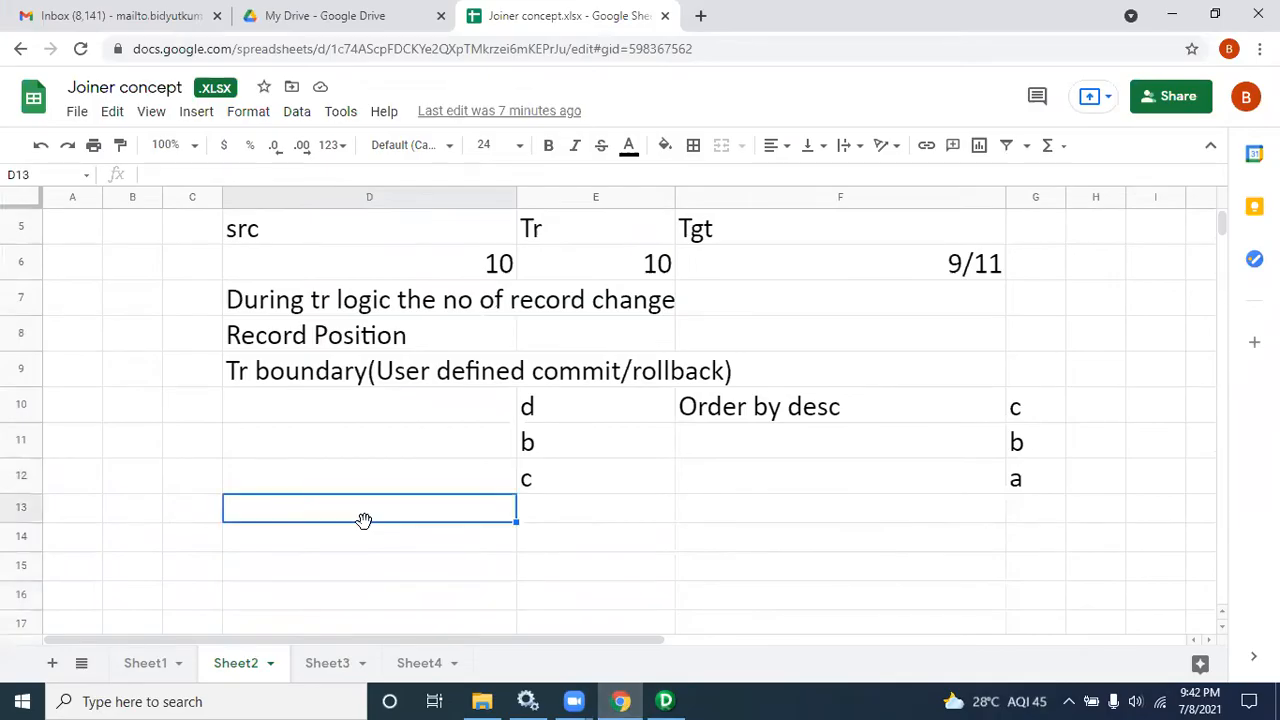
Step: Enter "Filter tr" in cell D13 below the Source Qualifier notes
text(FIlter)
key(BackSpace)
key(BackSpace)
key(BackSpace)
key(BackSpace)
key(BackSpace)
text(ilter tr)
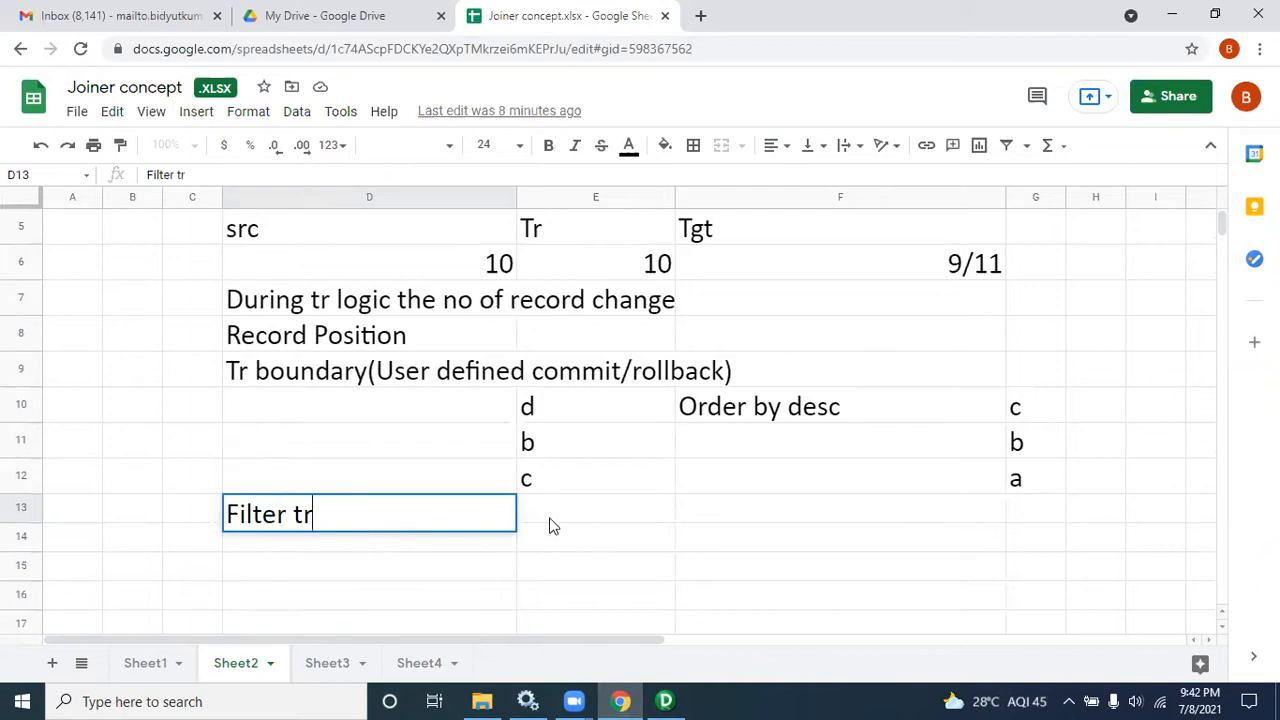
Step: Move the d, b, c values from E10:E12 down into D14:D16 and change D14 to a
drag(543, 412, 547, 485)
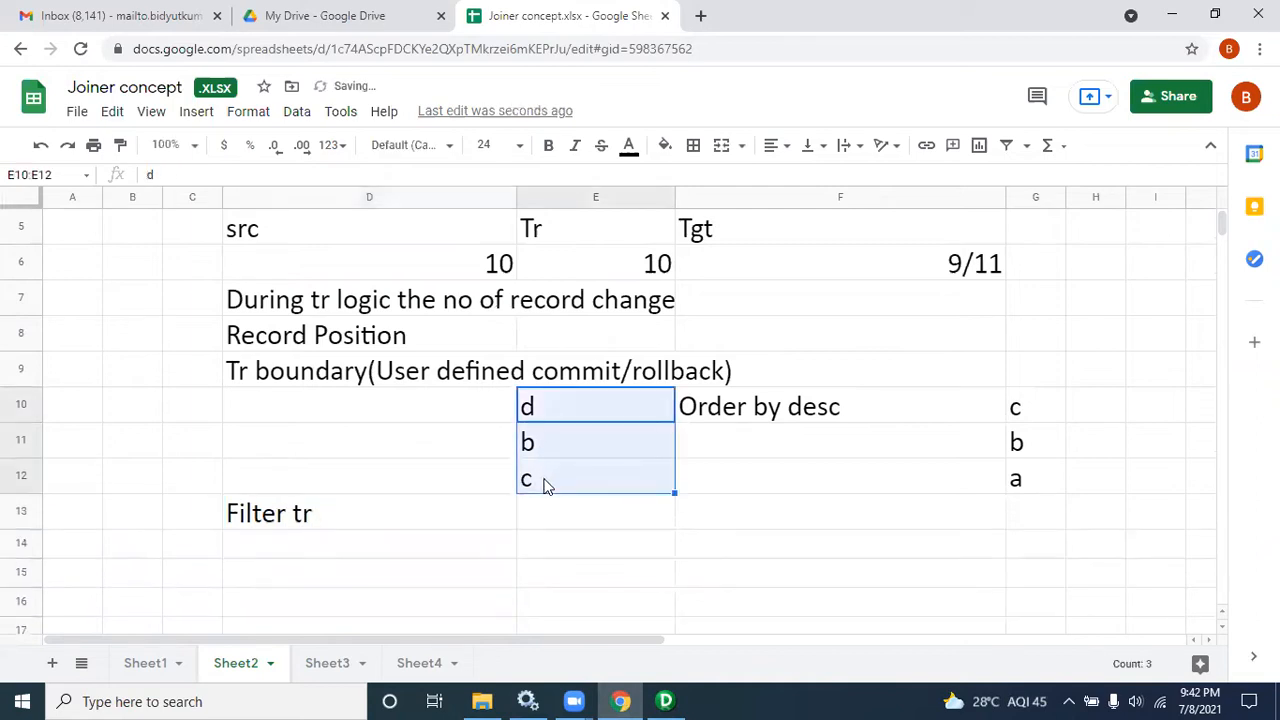
key(ctrl+c)
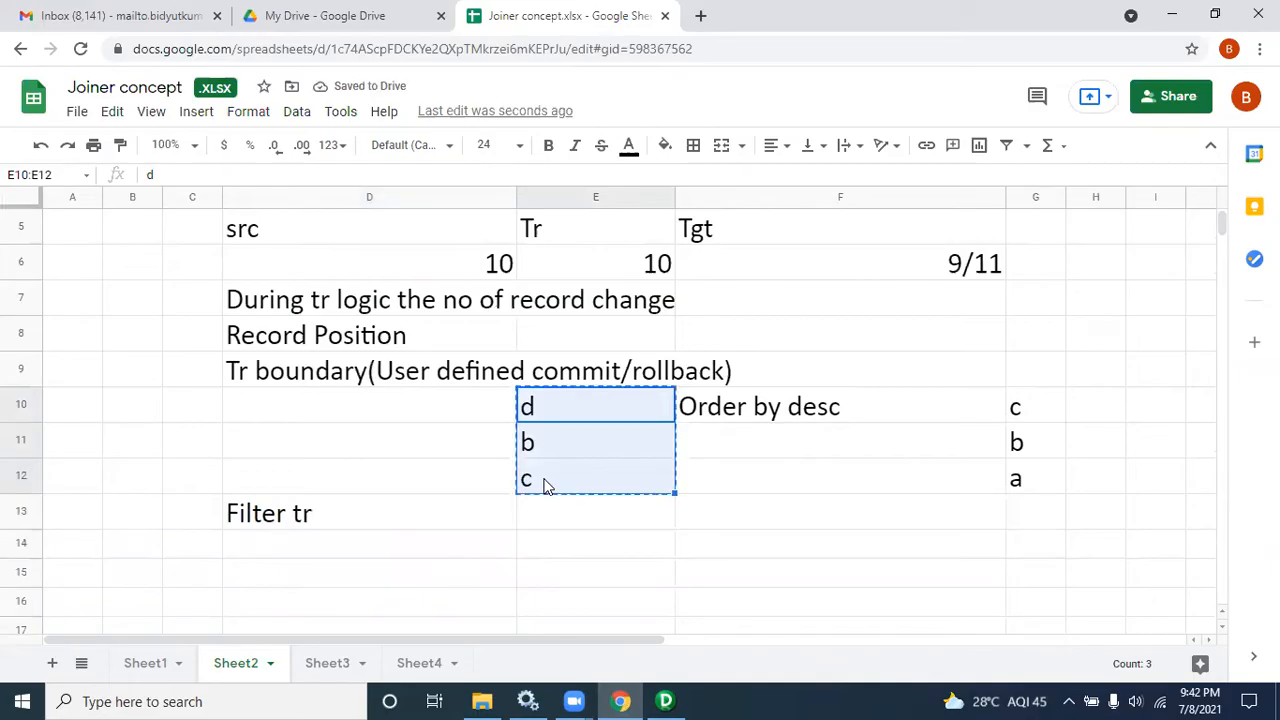
click(419, 543)
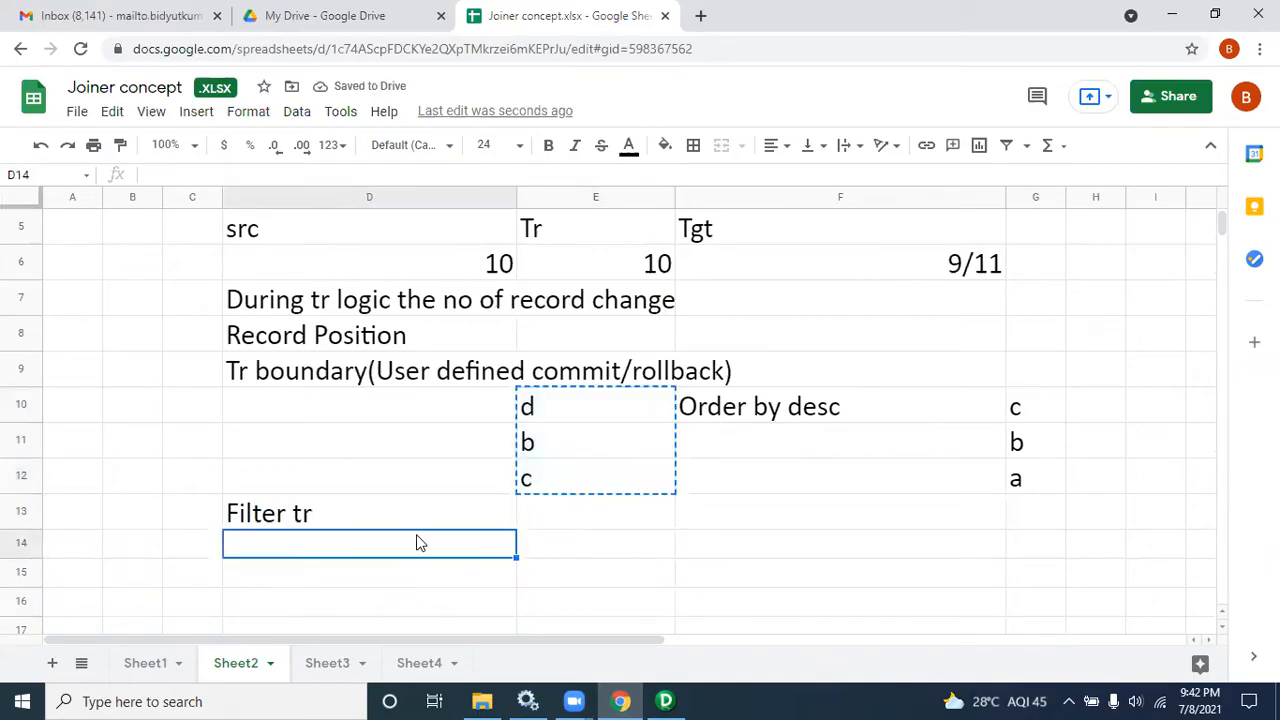
key(ctrl+v)
click(238, 556)
text(a)
click(322, 590)
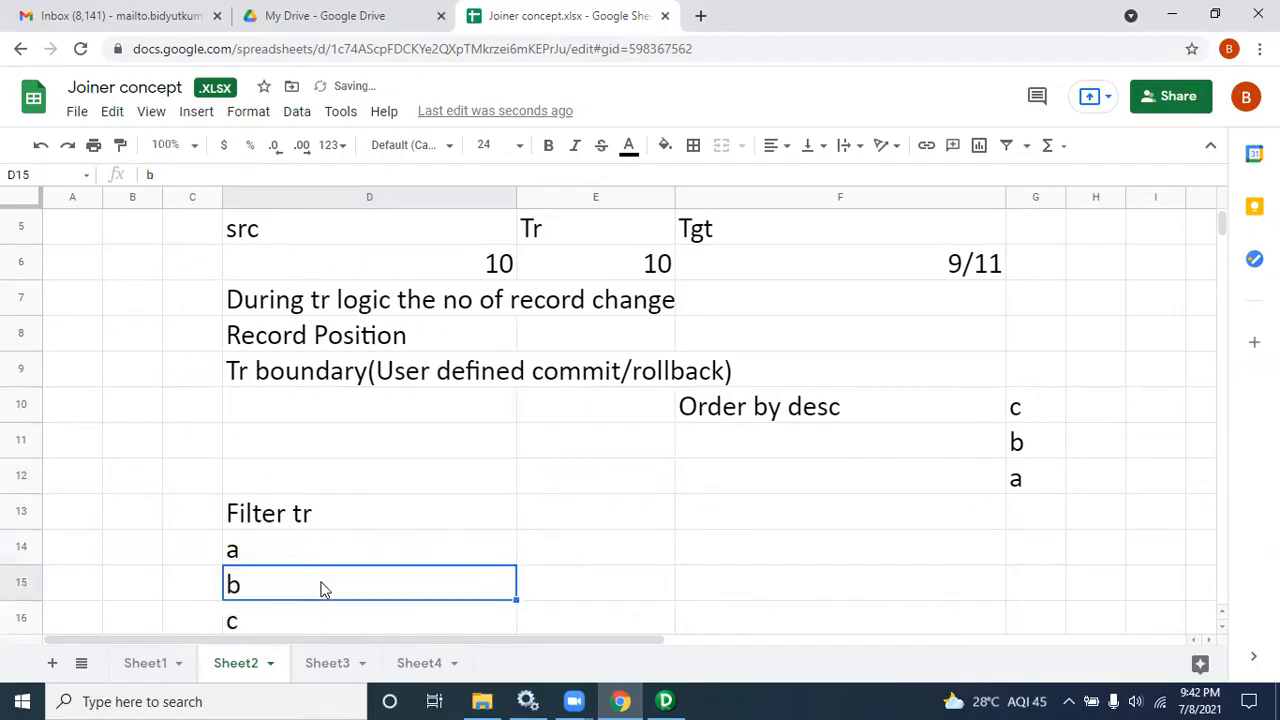
Step: Enter a in cell F14
click(764, 557)
text(a)
click(405, 513)
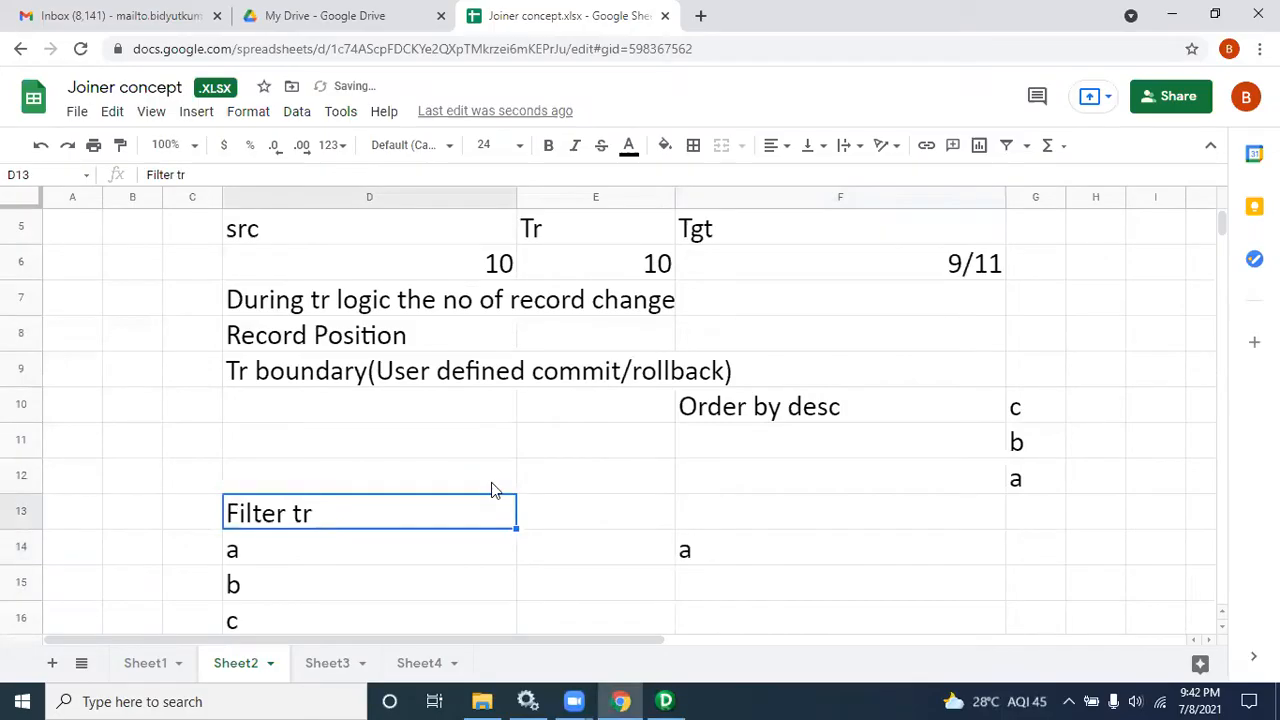
Step: Append "(working like oracle where clause)" to the Filter tr note in D13
double_click(390, 513)
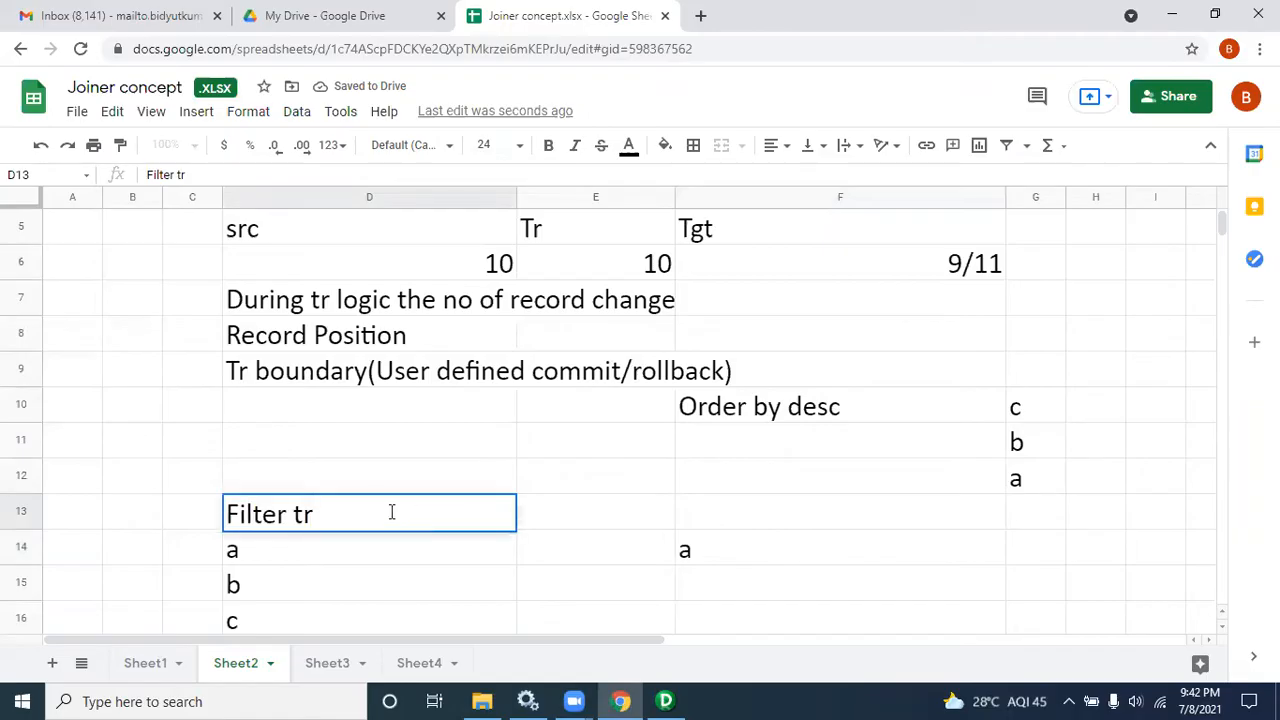
drag(382, 512, 214, 517)
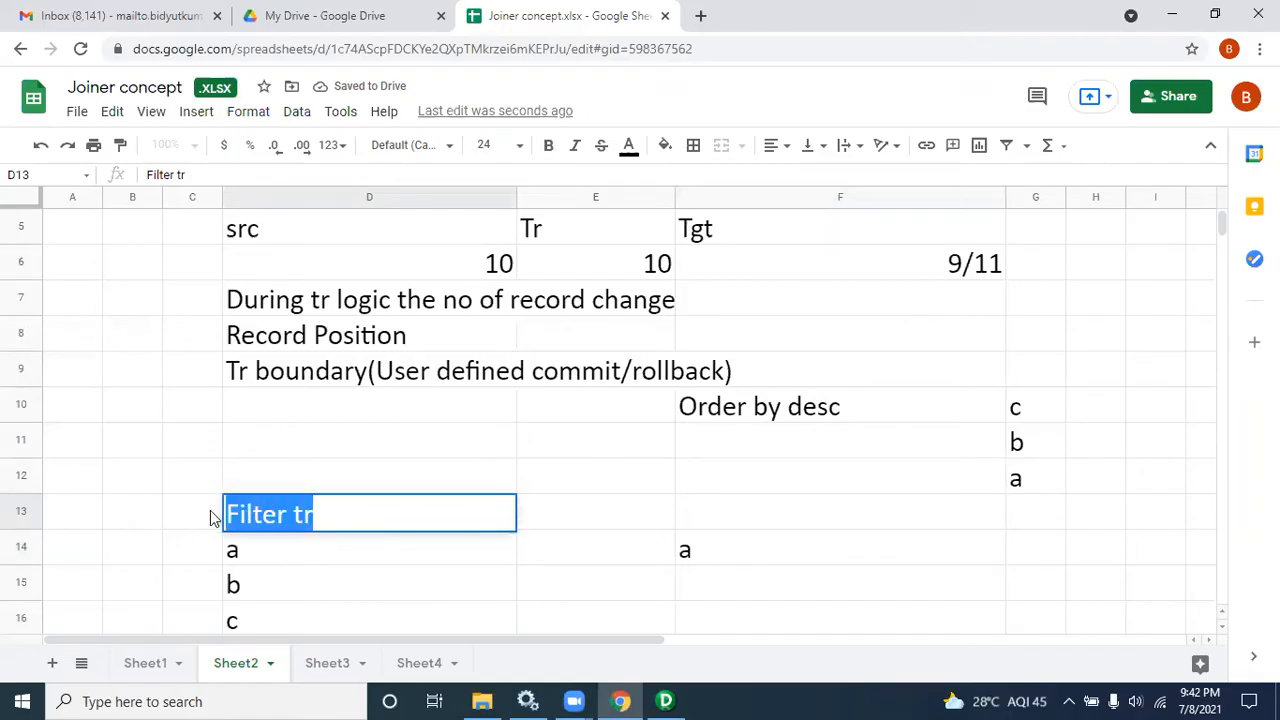
click(339, 521)
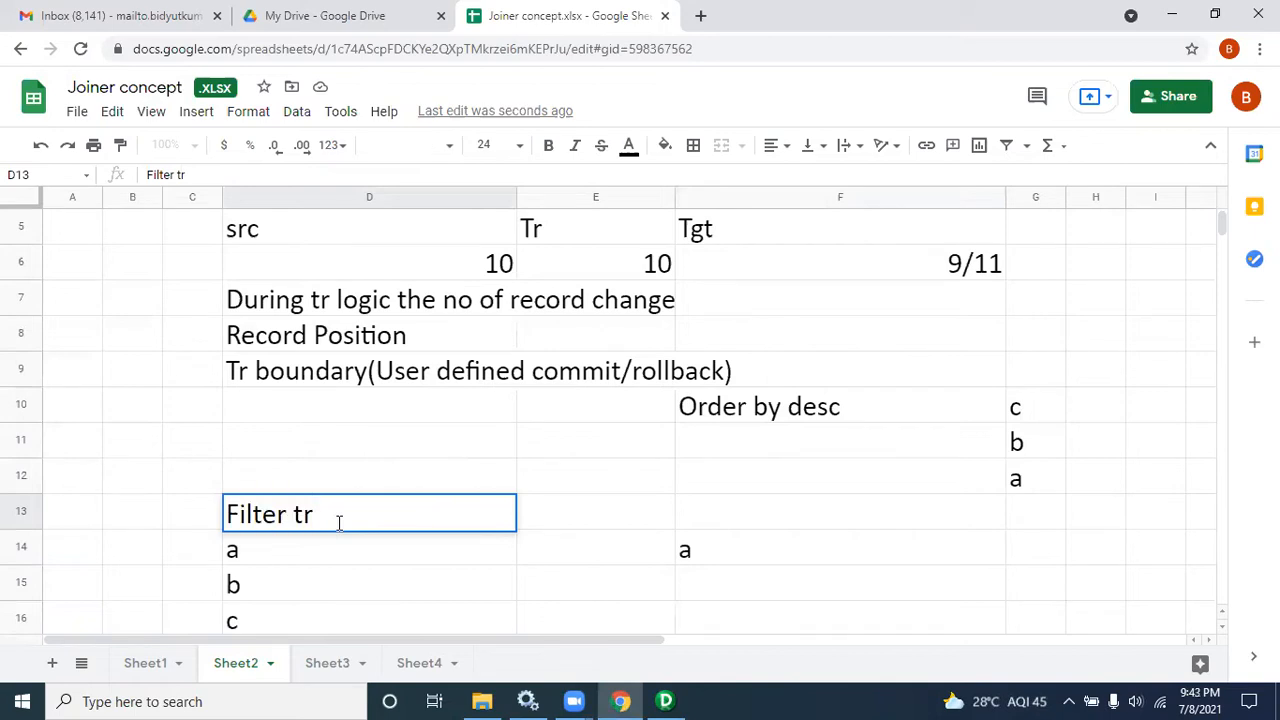
text((worki)
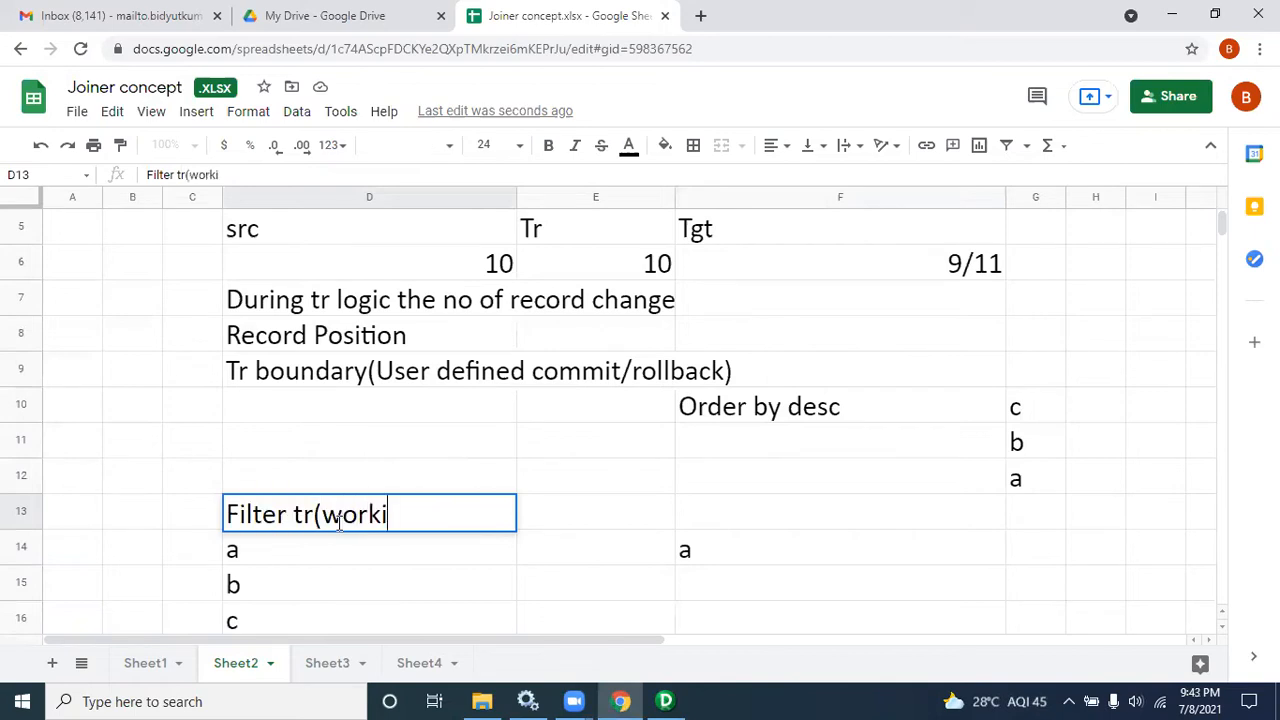
text(ng like or)
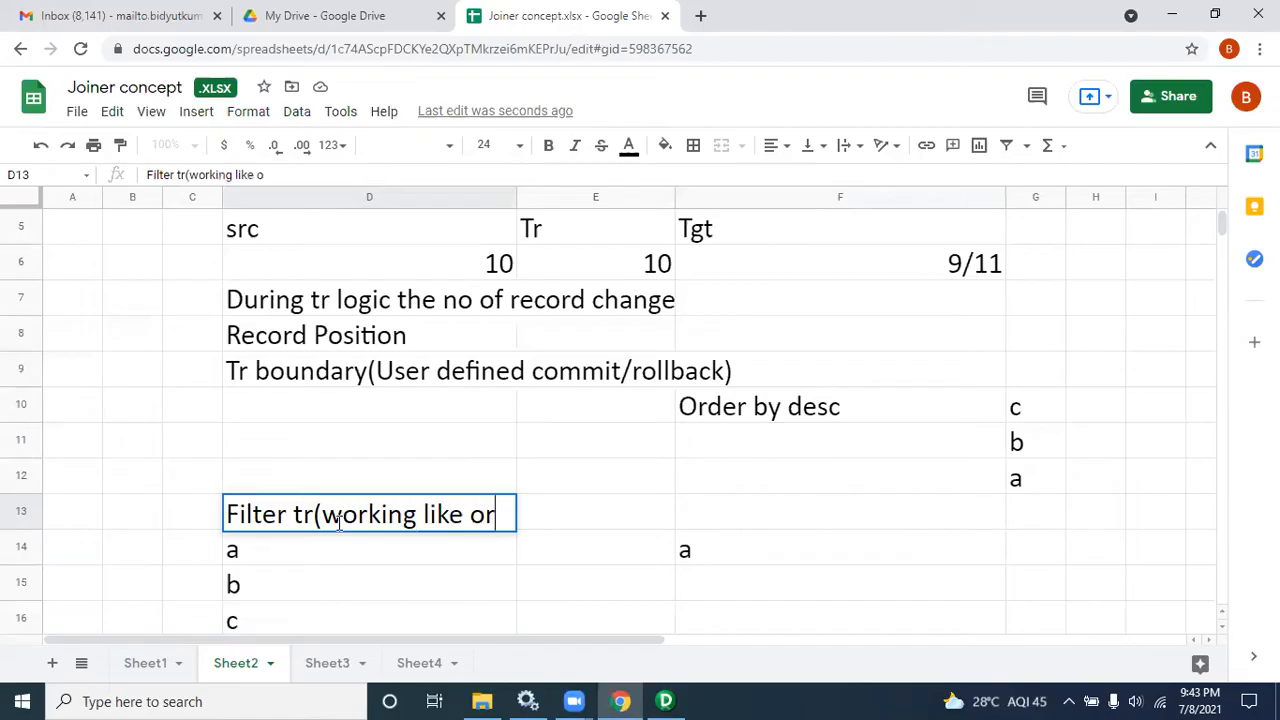
text(acle where)
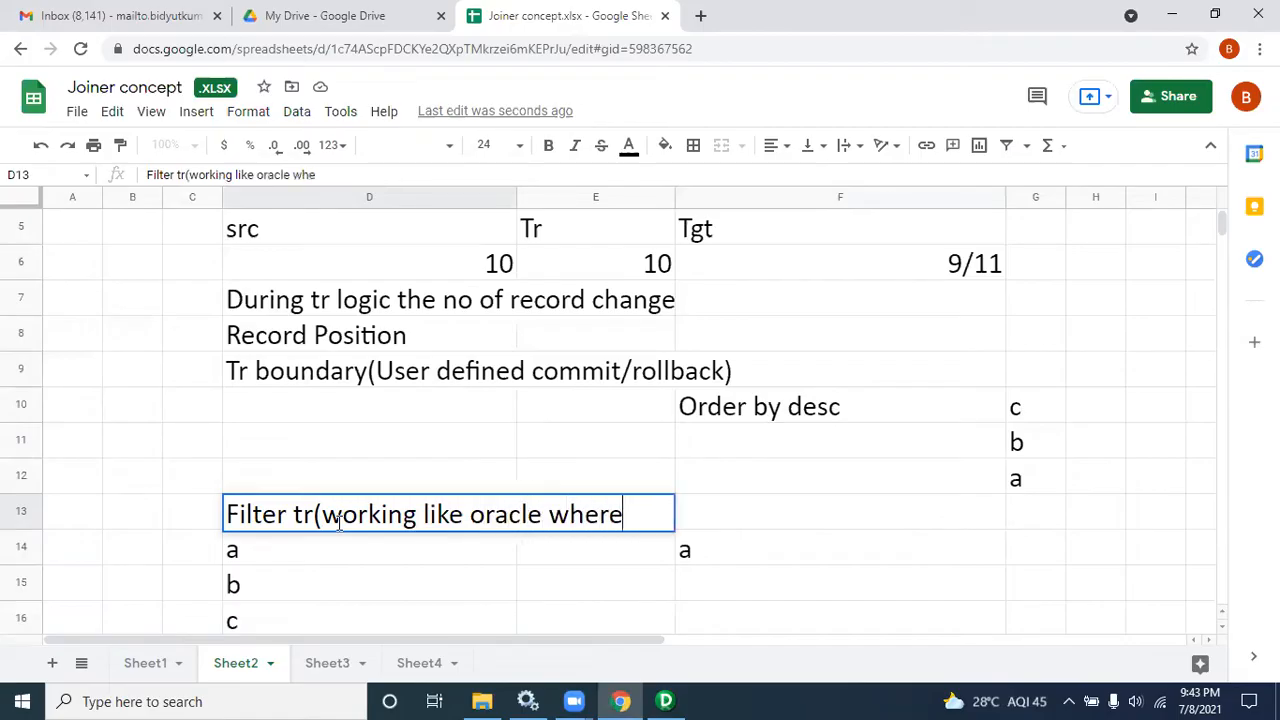
text( clause))
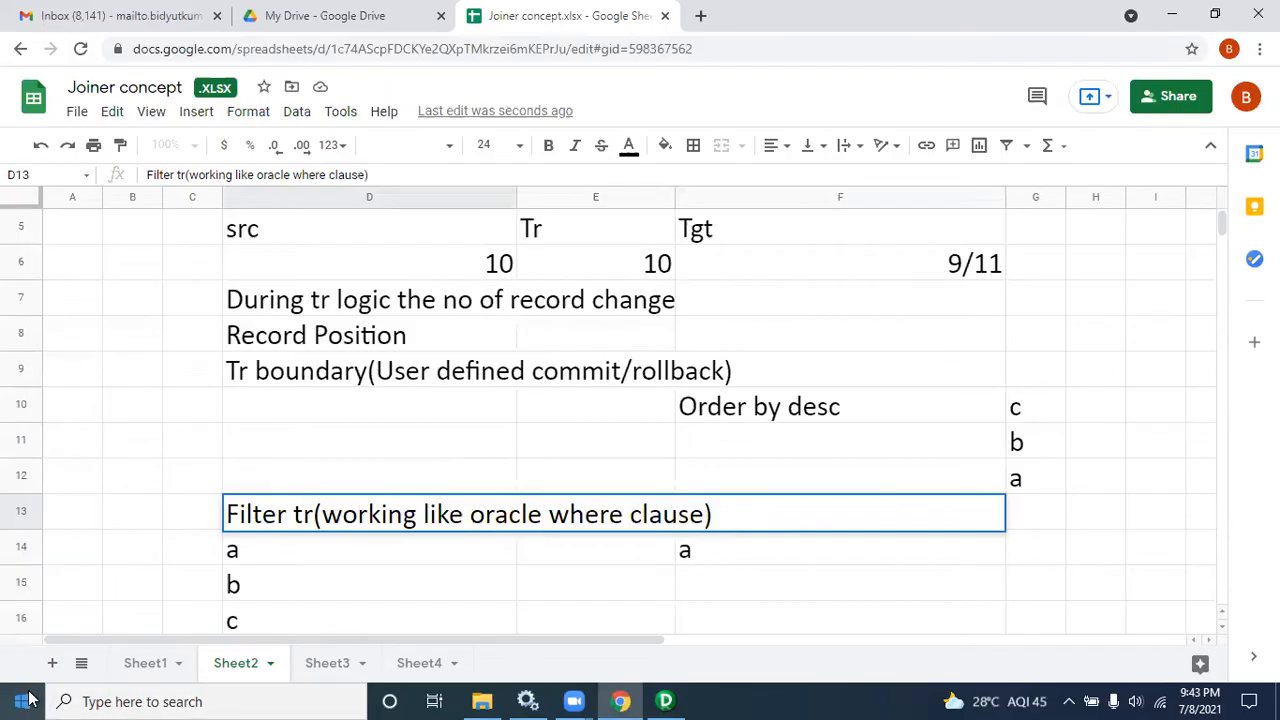
Step: Open the Run SQL Command Line app from the Windows search
click(108, 700)
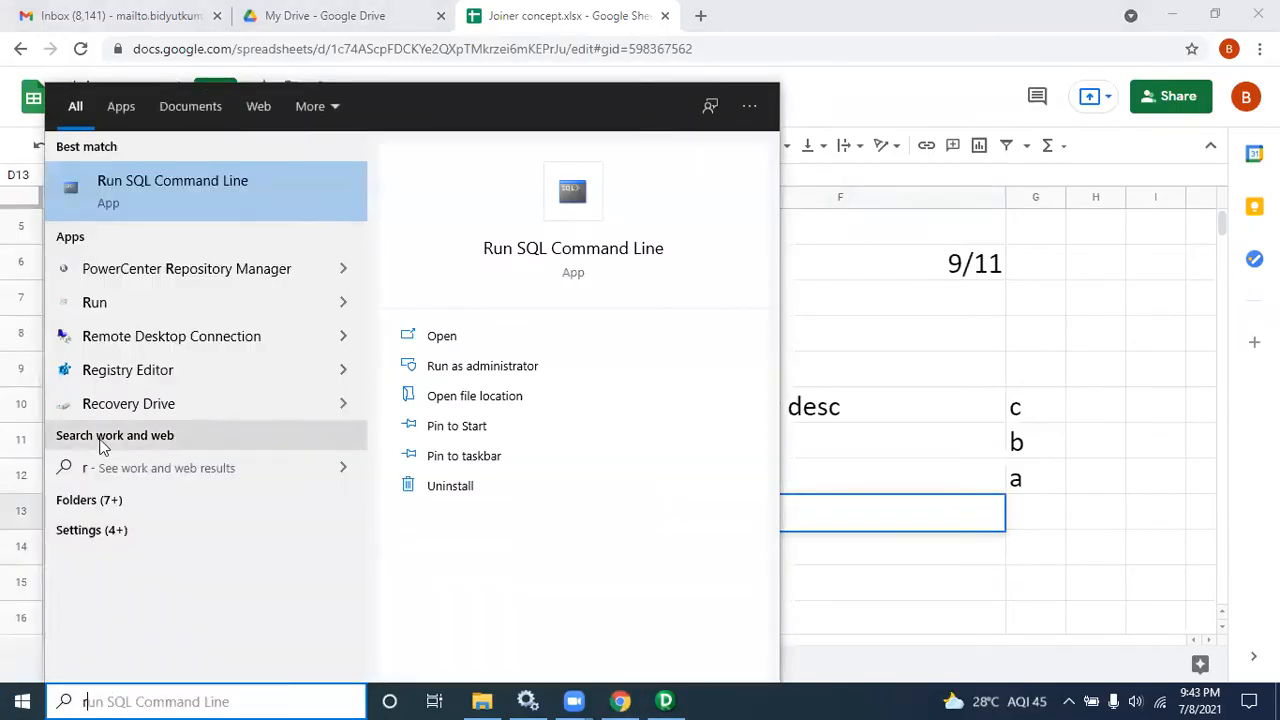
click(549, 211)
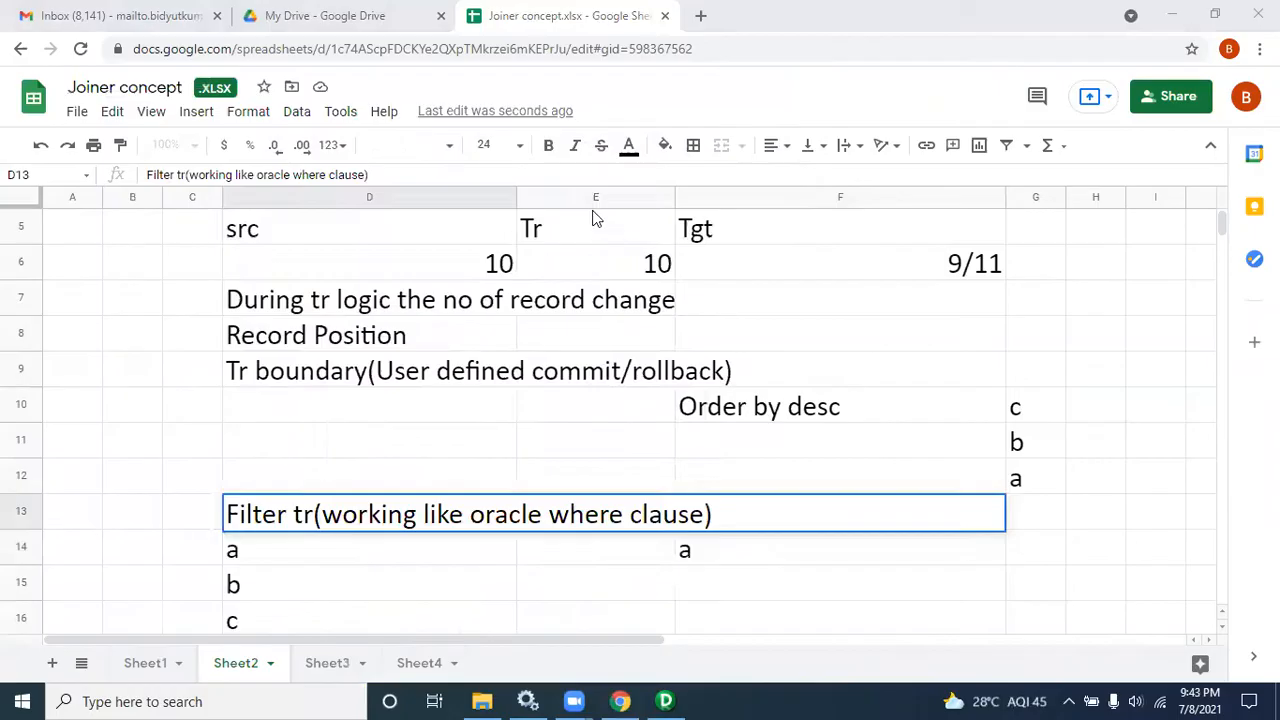
click(1004, 161)
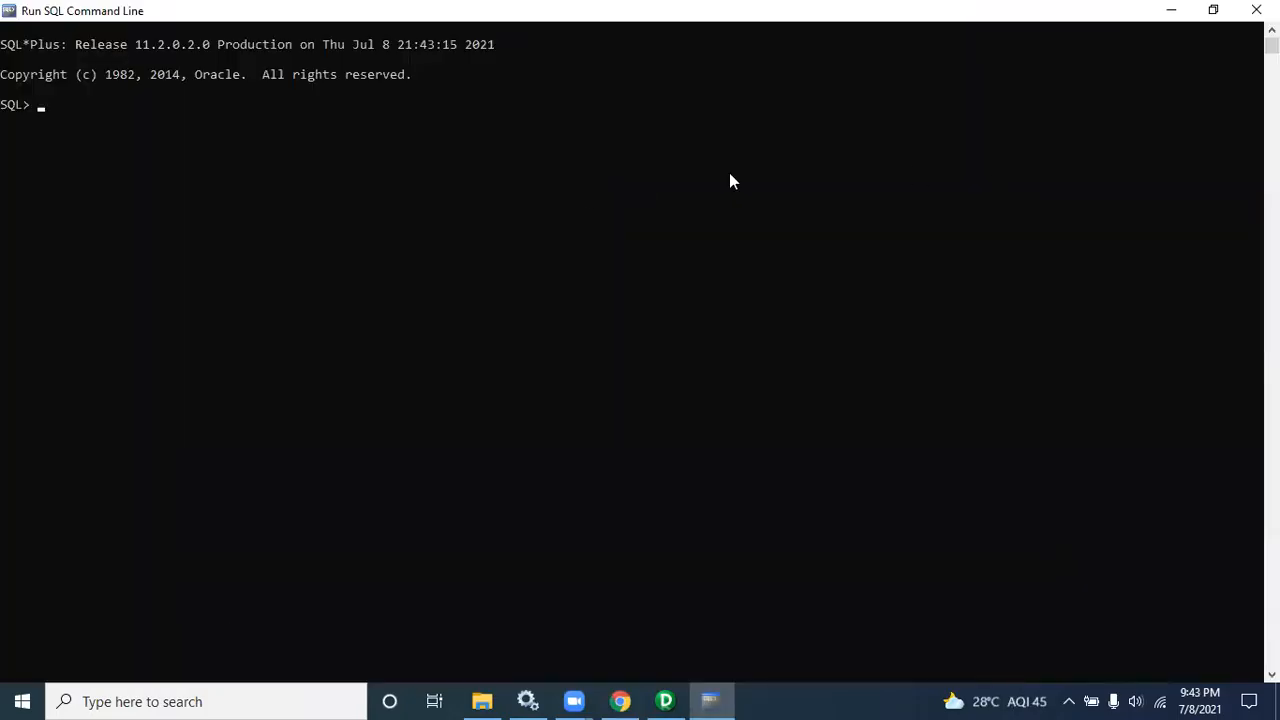
Step: Connect to the database as scott, entering the account password
key(Return)
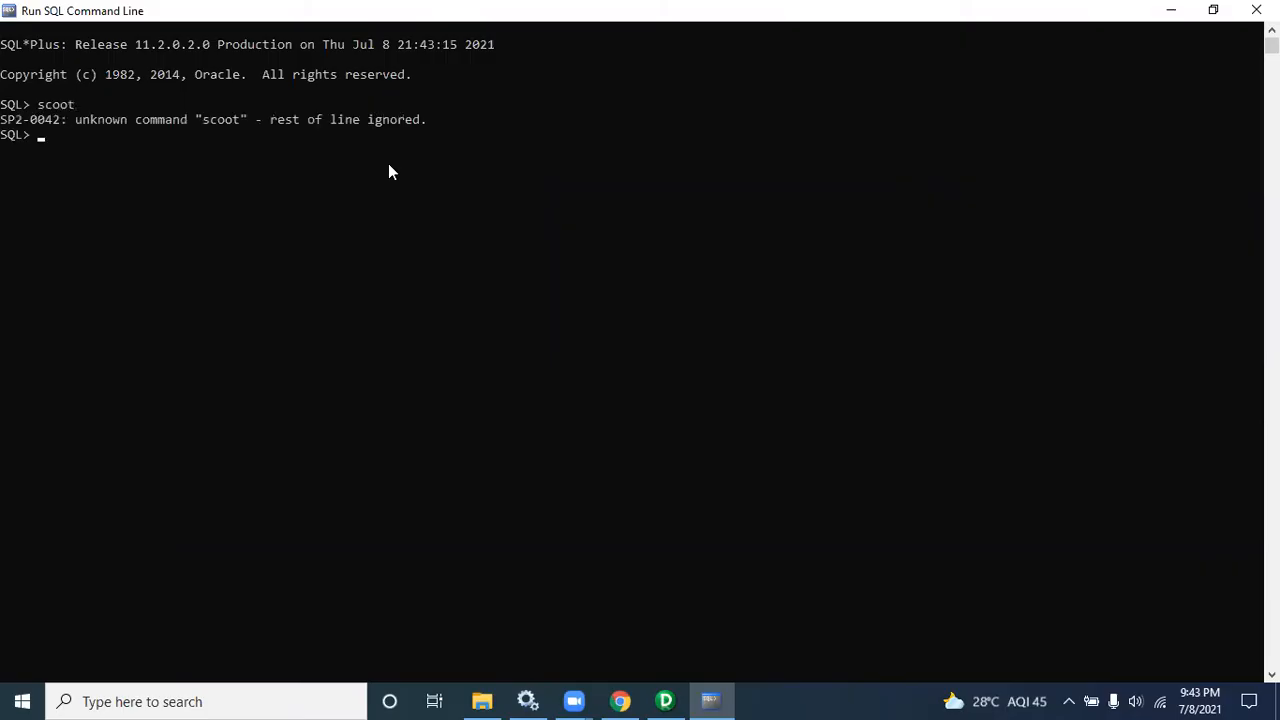
key(Return)
Step: Set the SQL*Plus line size to 200 and page size to 200
text(set line 200)
key(Return)
text(set pages 200)
key(Return)
Step: Query all rows of the emp table with select * from emp and highlight the output
text(select * from )
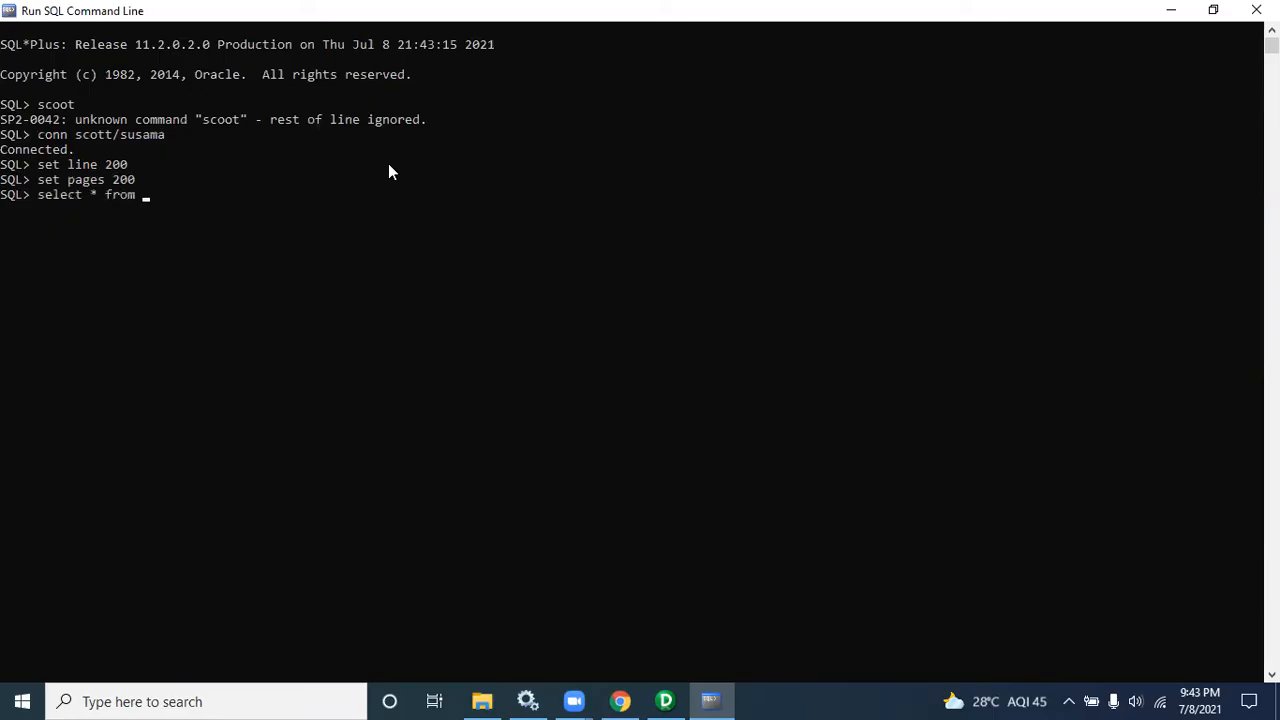
text(emp)
text(wh=)
key(BackSpace)
text(ere)
key(BackSpace)
key(BackSpace)
key(BackSpace)
key(BackSpace)
key(BackSpace)
key(BackSpace)
key(BackSpace)
text(;)
key(Return)
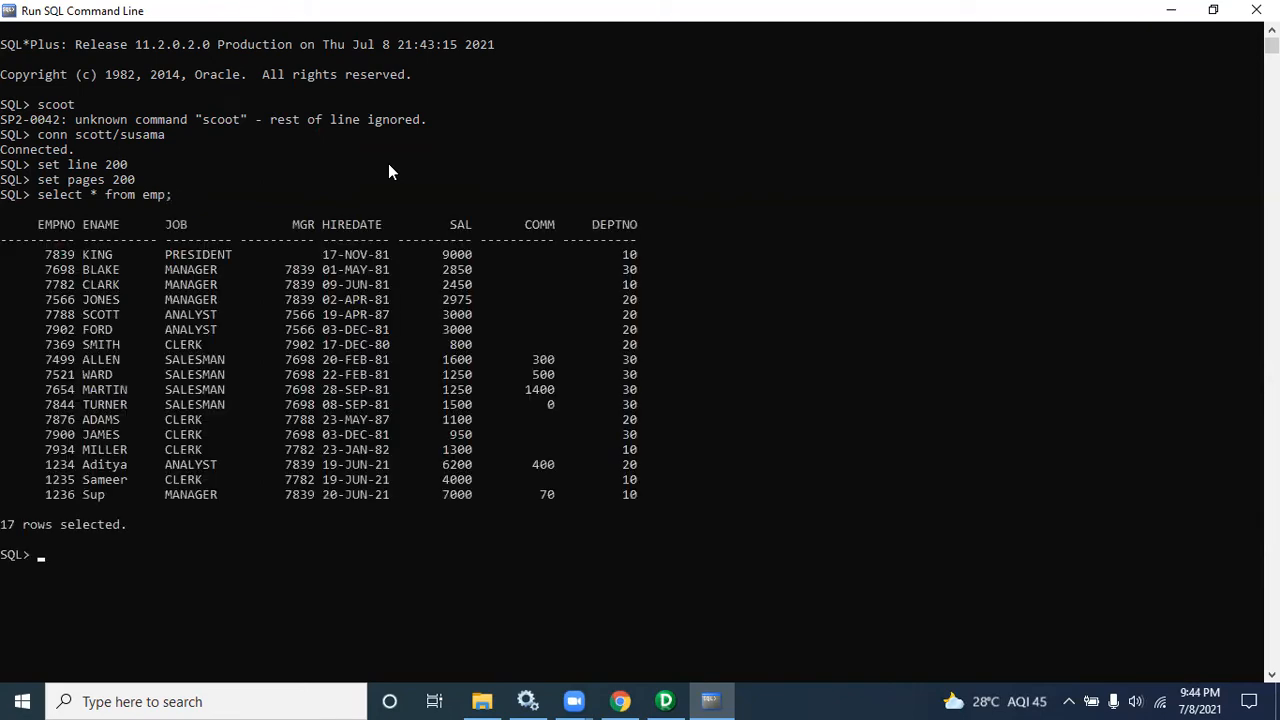
click(25, 227)
drag(25, 228, 545, 530)
click(273, 567)
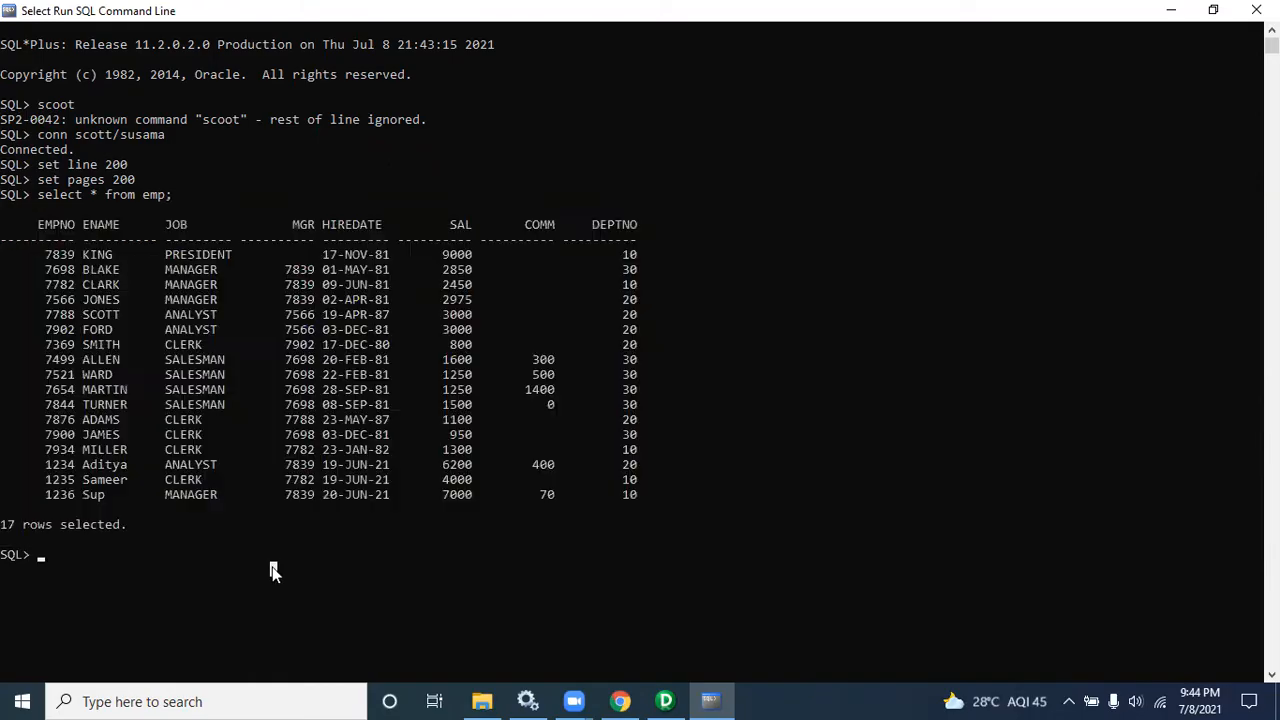
Step: Recall the query and run it filtered with where empno=7839
text(se)
key(BackSpace)
key(BackSpace)
key(Up)
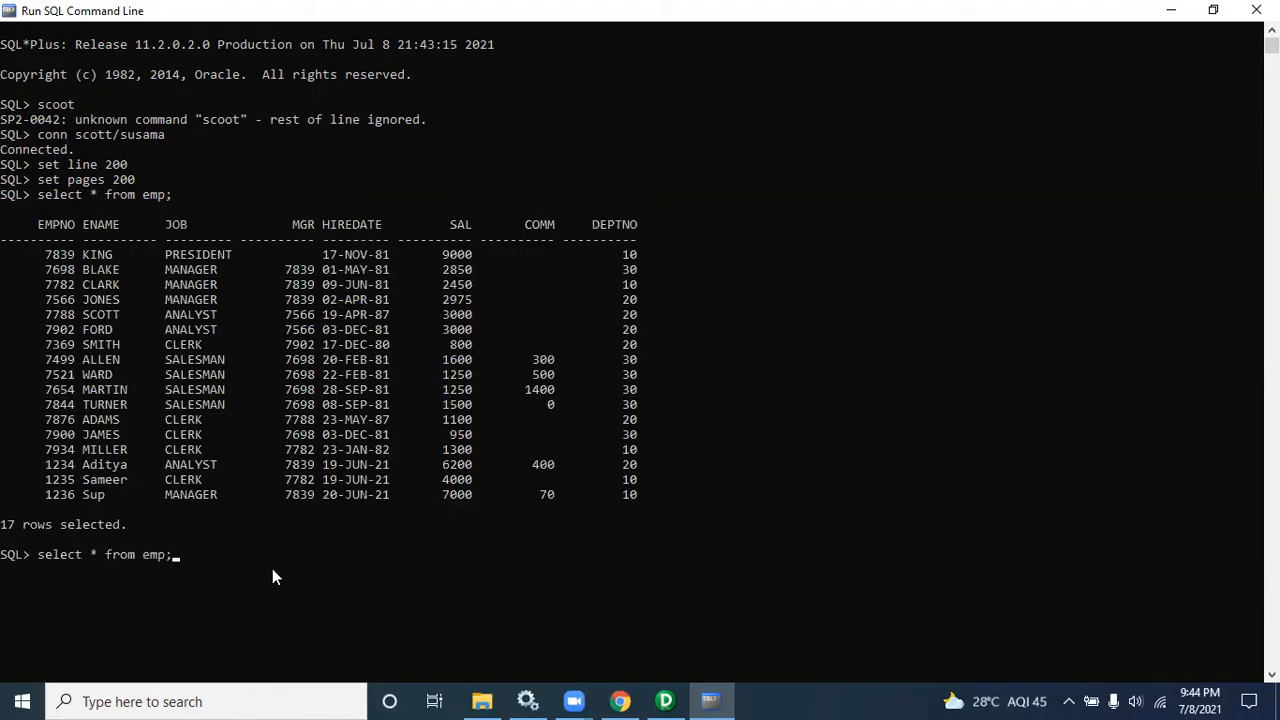
key(BackSpace)
text(d)
key(BackSpace)
key(BackSpace)
text(where ep)
text(no)
key(BackSpace)
key(BackSpace)
key(BackSpace)
text(mpno=7839;)
key(Return)
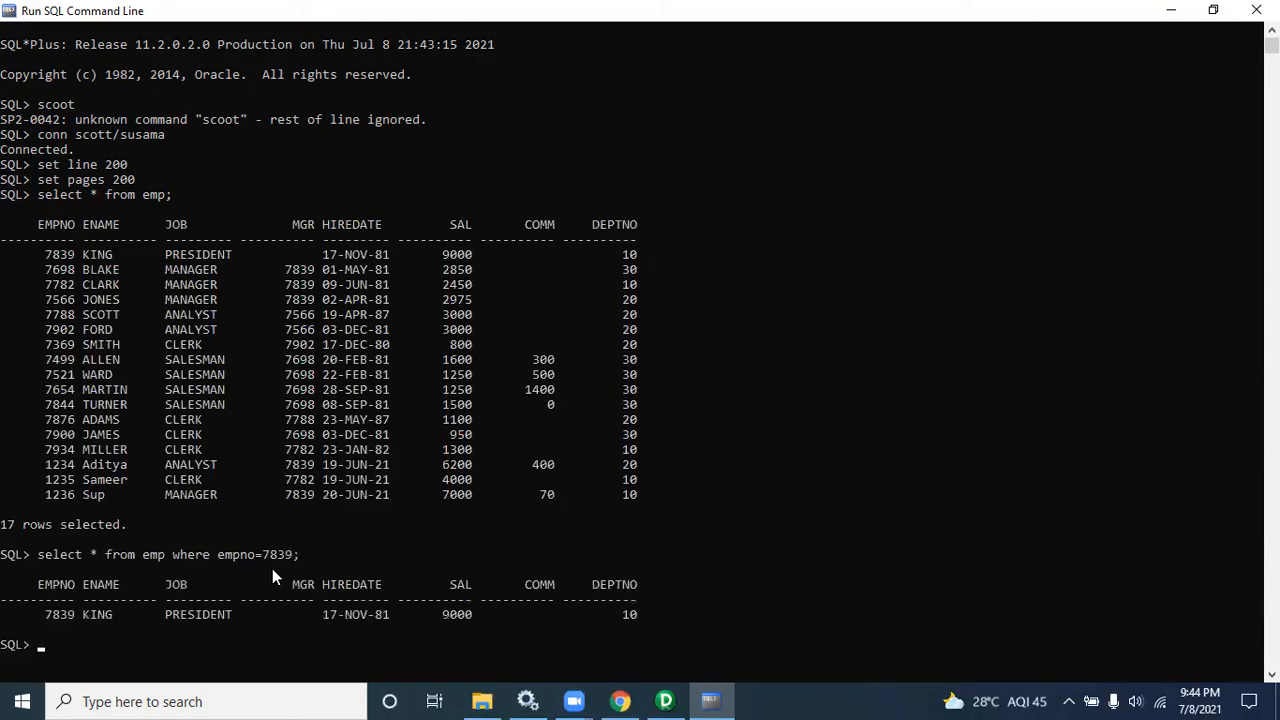
Step: Examine the filtered query's where clause and its result rows
drag(667, 610, 40, 563)
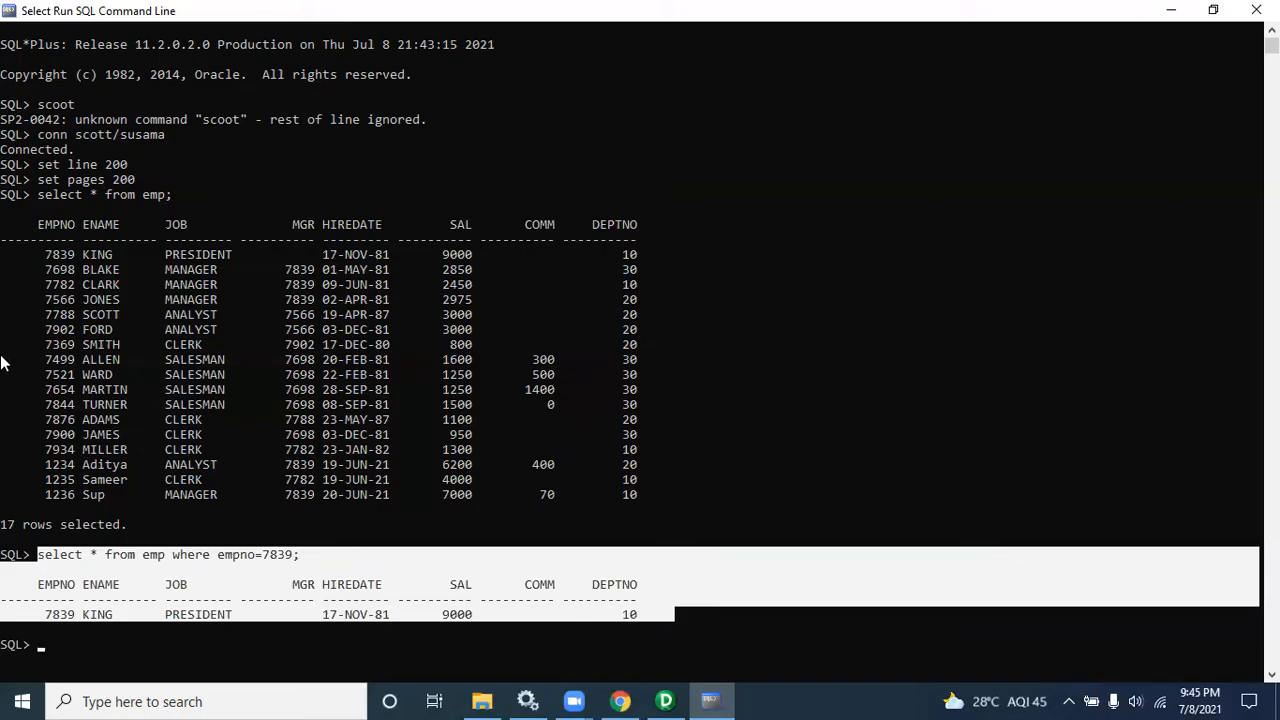
drag(34, 206, 247, 420)
drag(367, 492, 626, 534)
drag(37, 556, 648, 633)
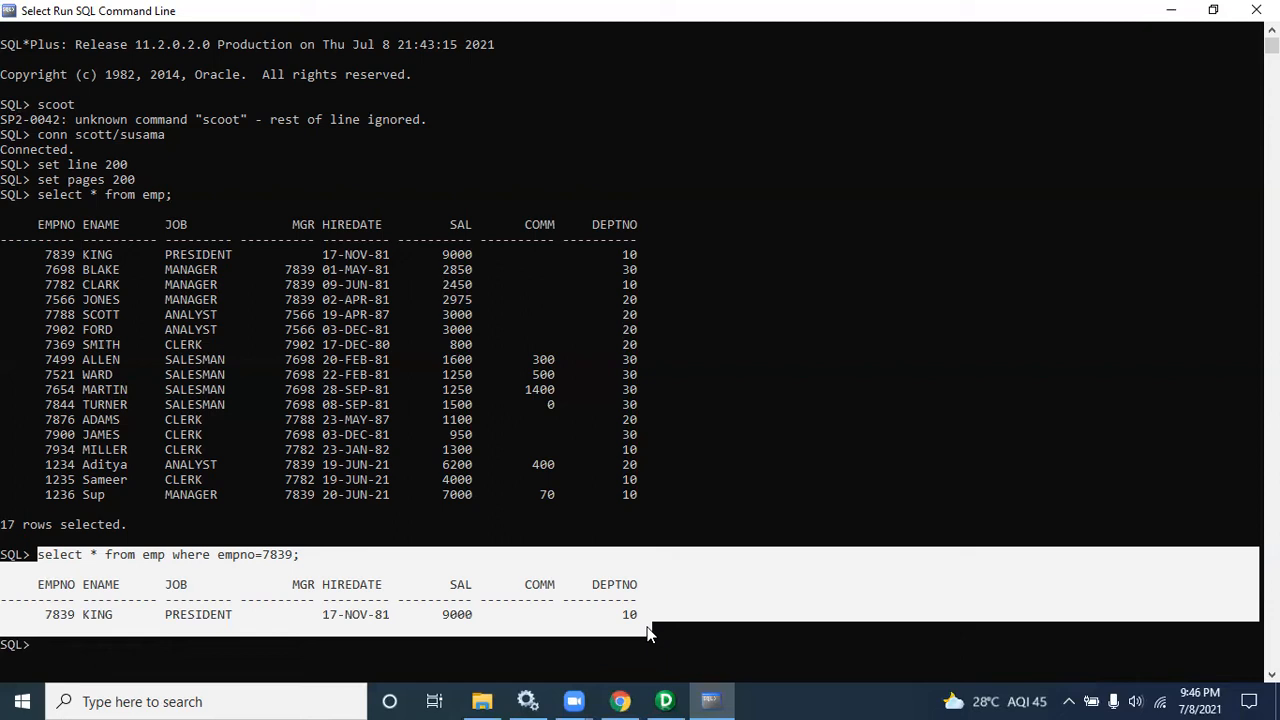
click(358, 544)
drag(313, 554, 203, 560)
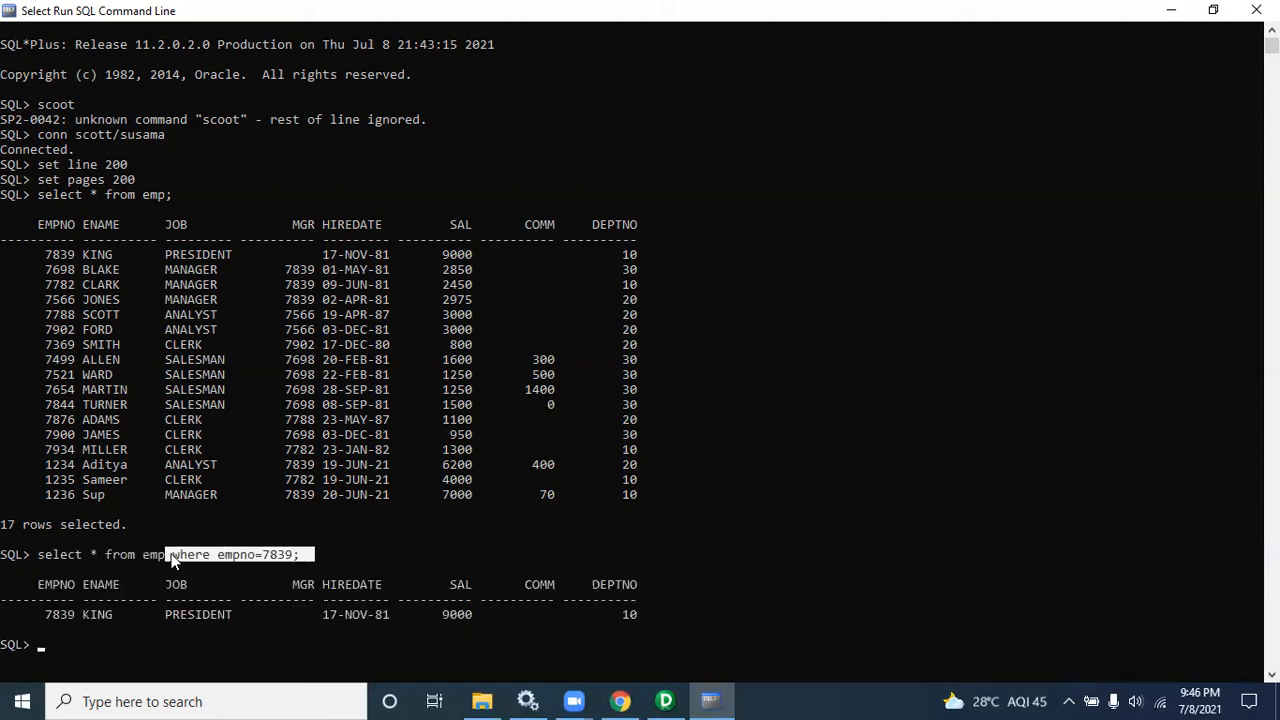
click(620, 701)
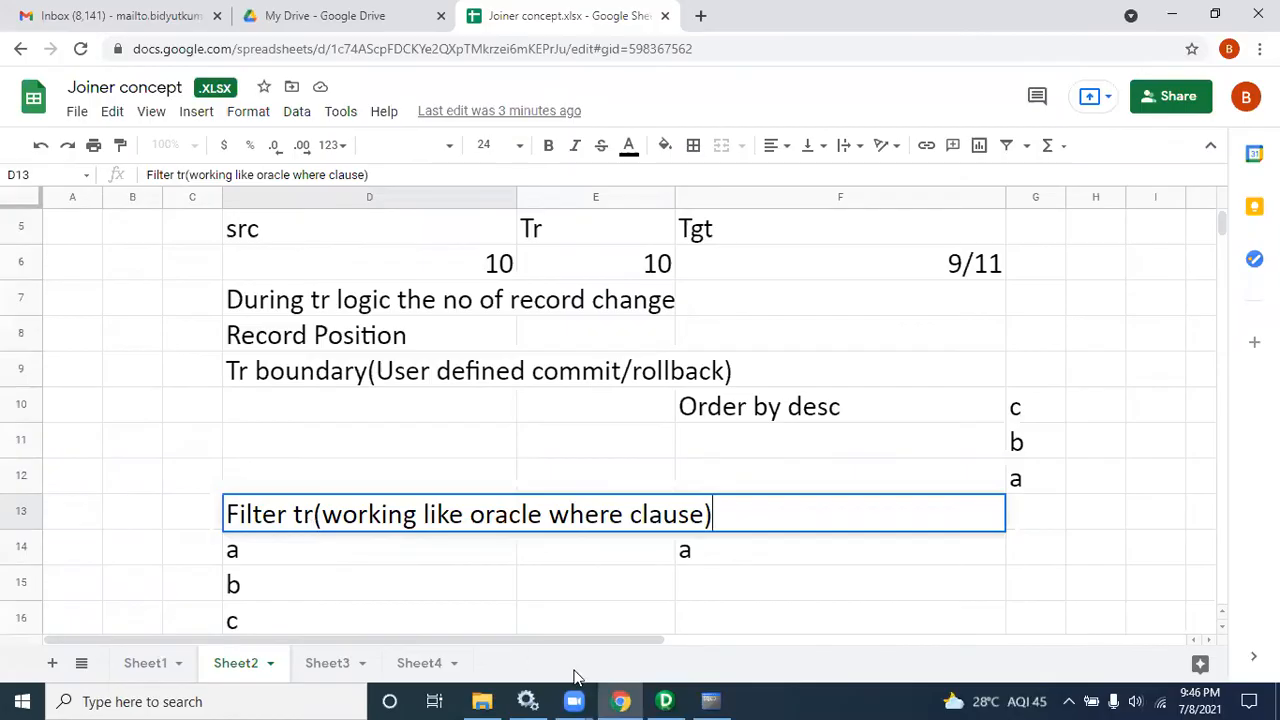
click(710, 701)
drag(329, 555, 16, 558)
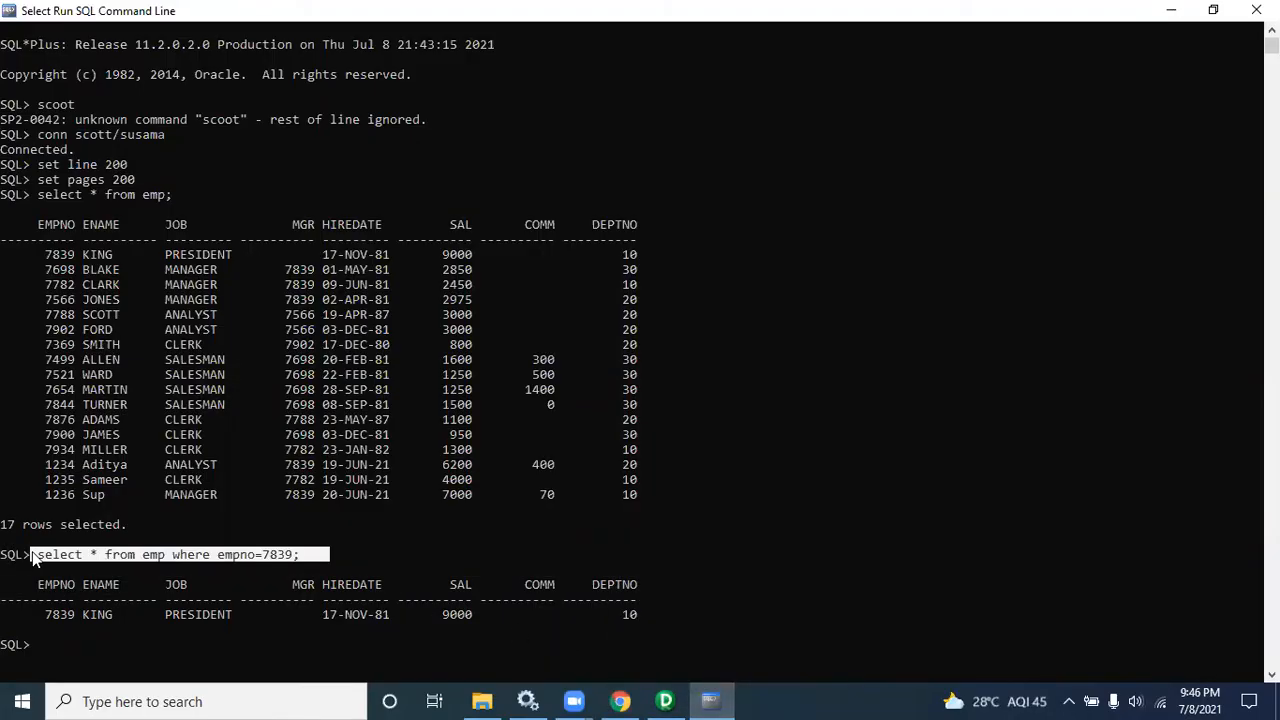
Step: Compare the filtered SQL result with the Designer mapping and the spreadsheet's filter notes
click(665, 701)
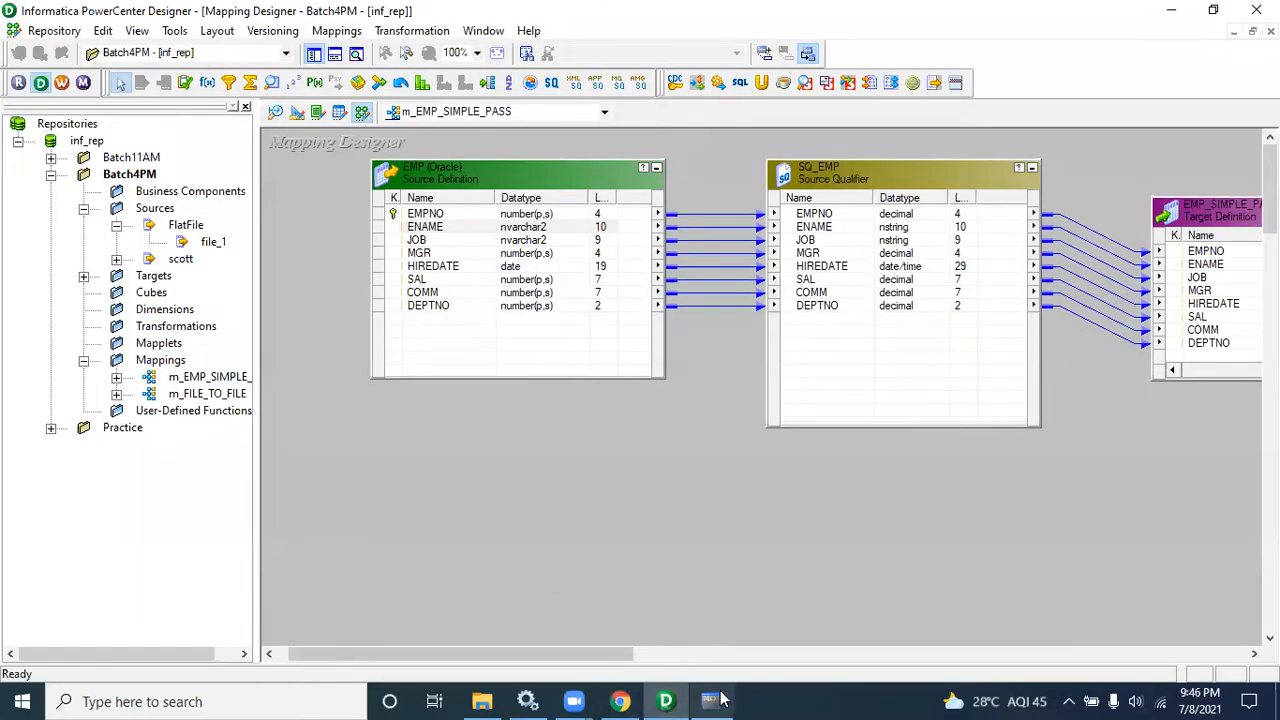
key(alt+Tab)
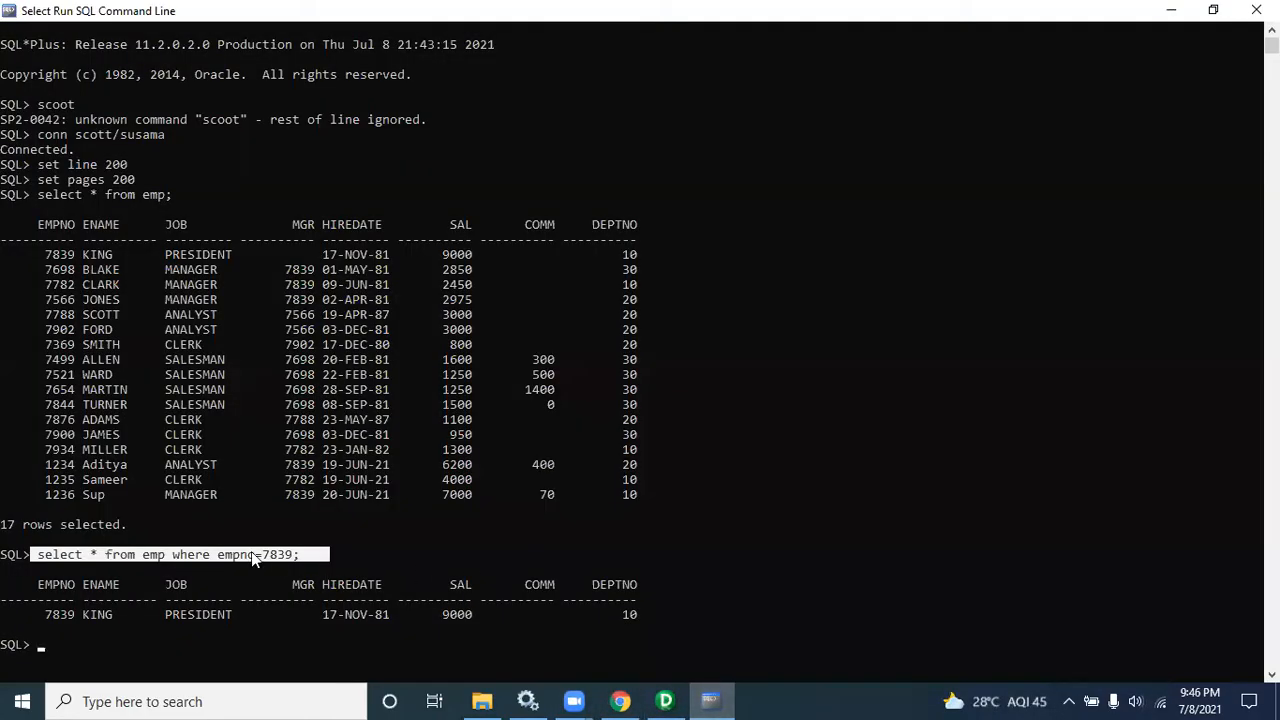
drag(660, 616, 45, 585)
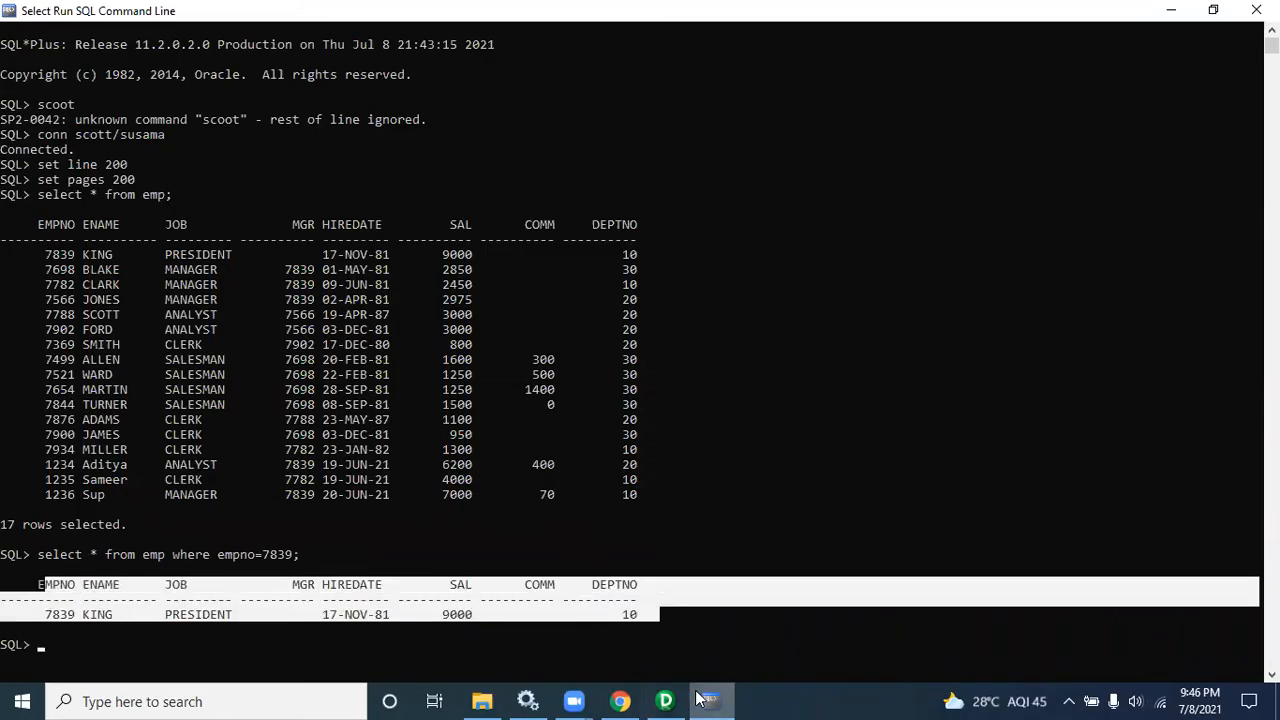
click(620, 701)
click(414, 561)
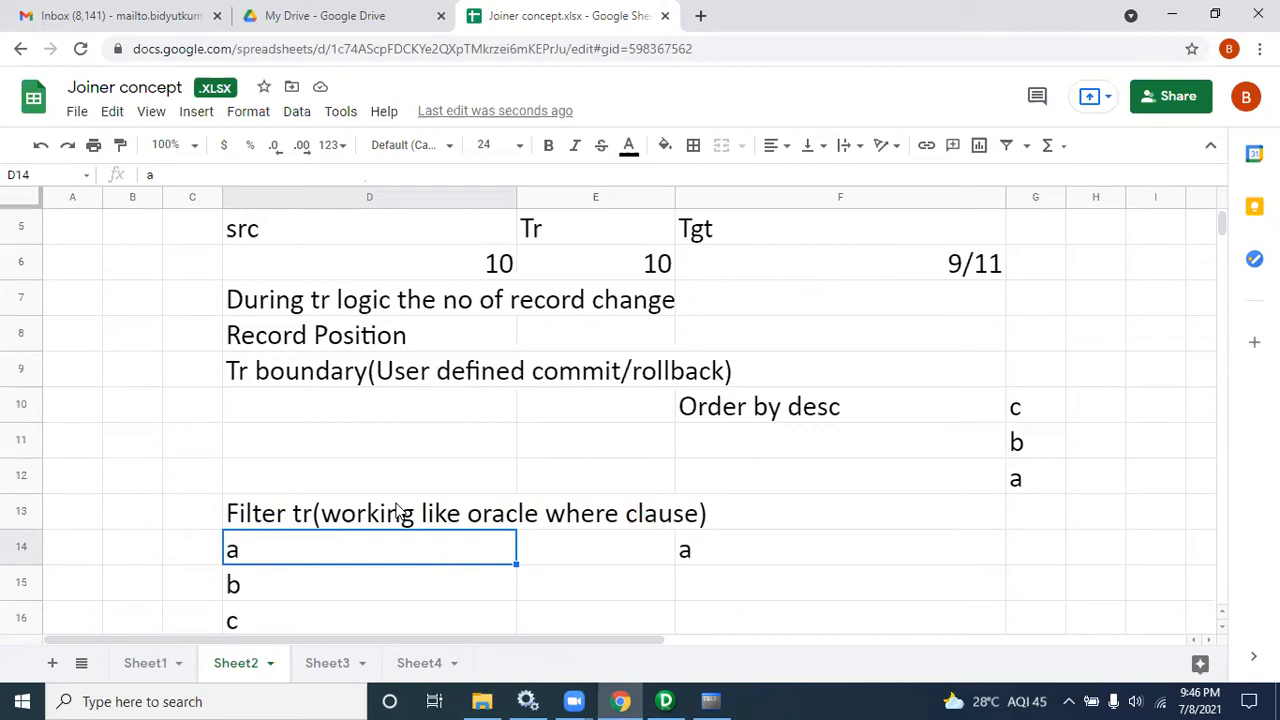
click(710, 701)
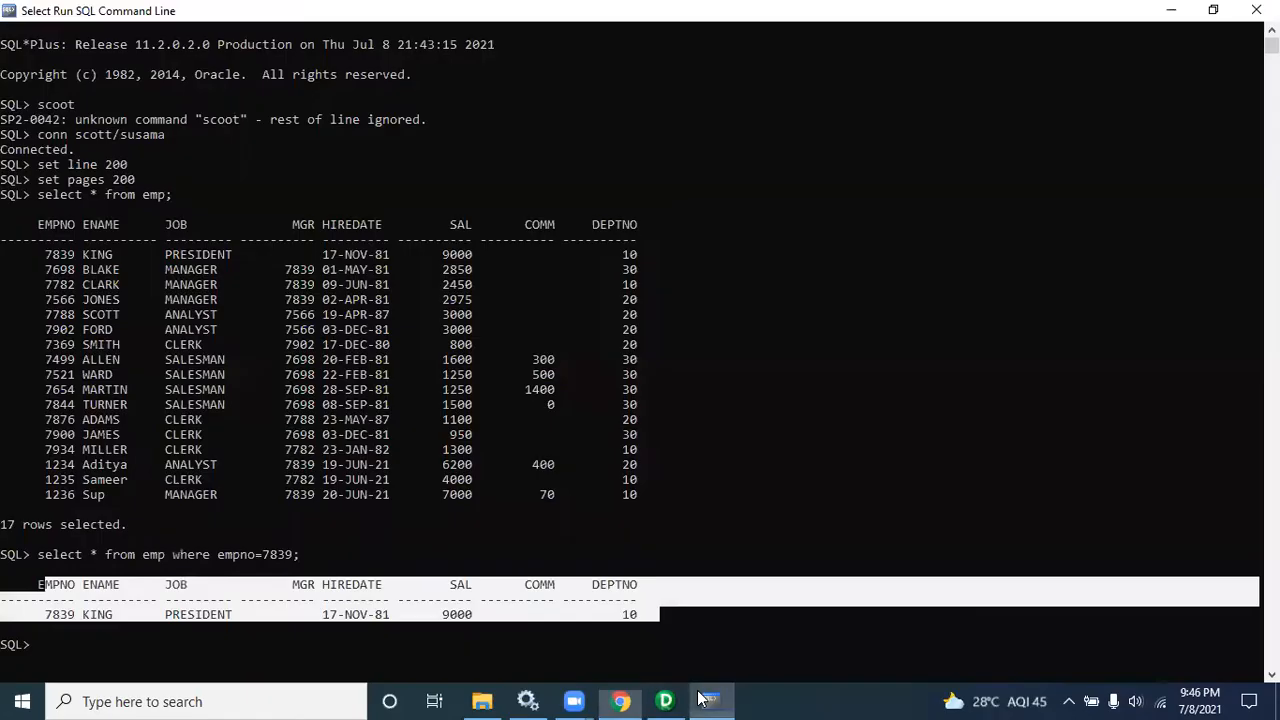
drag(26, 586, 677, 630)
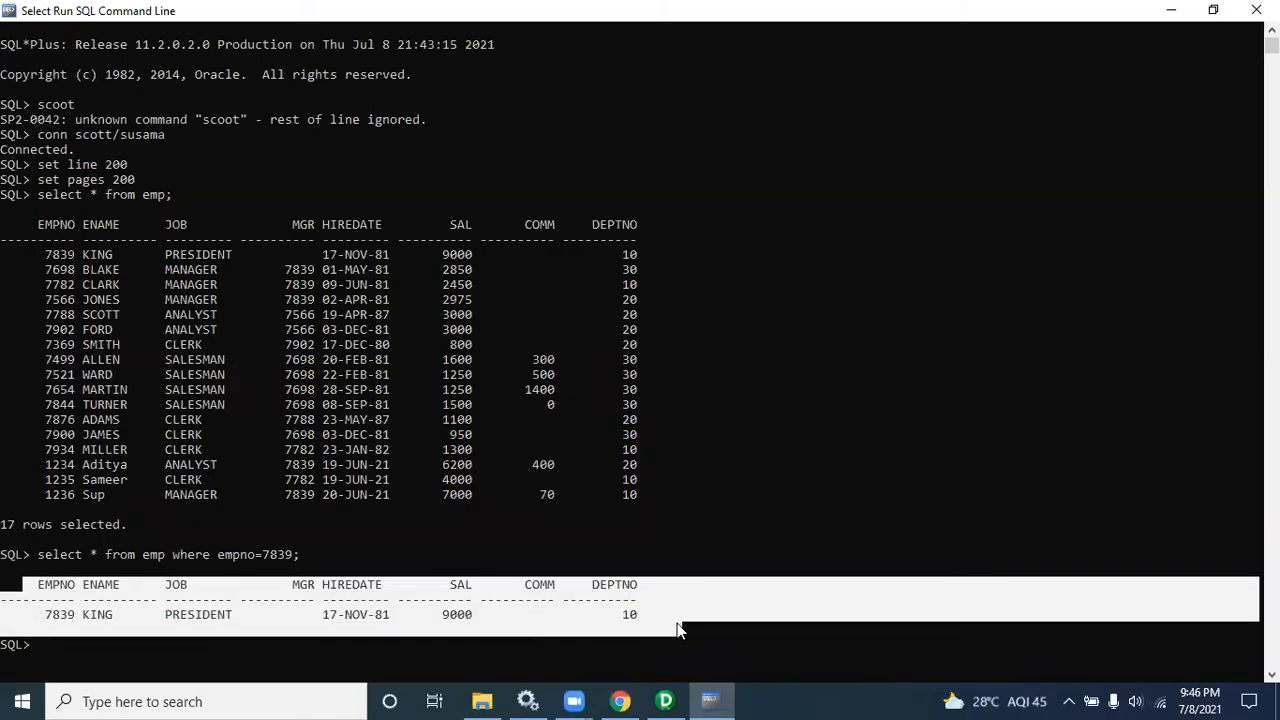
drag(677, 630, 682, 630)
click(621, 701)
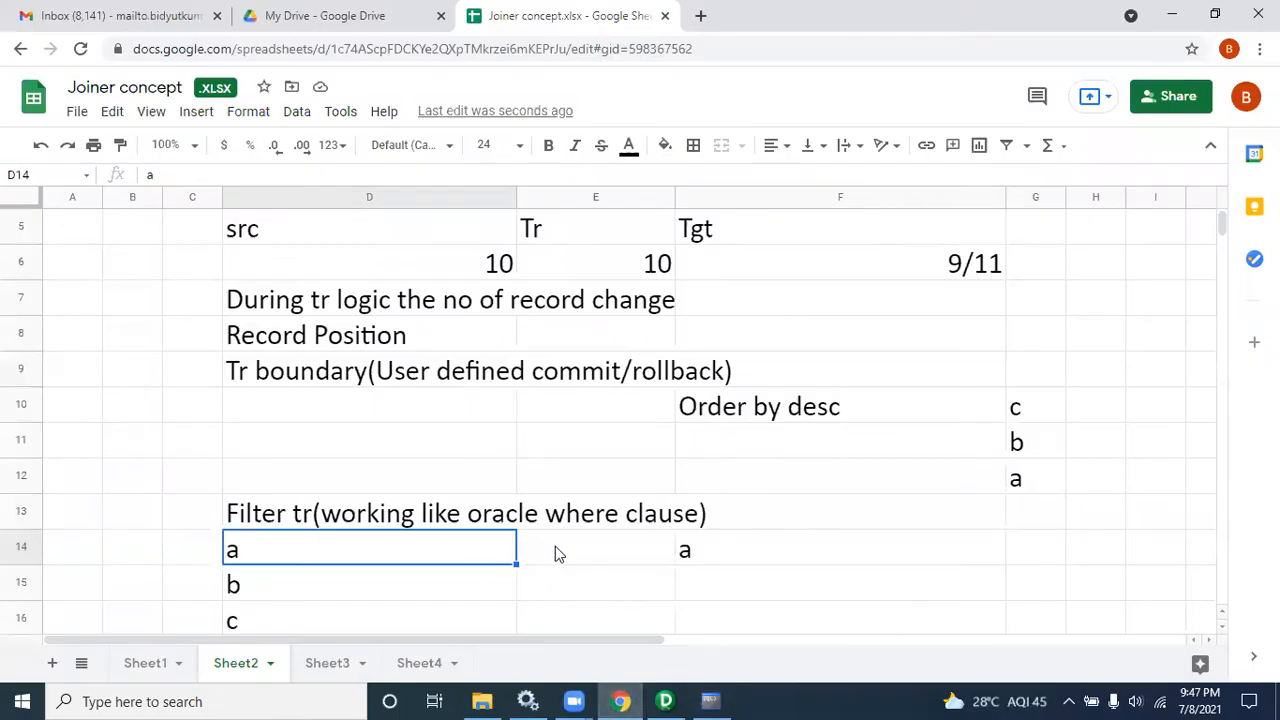
mouse_move(672, 698)
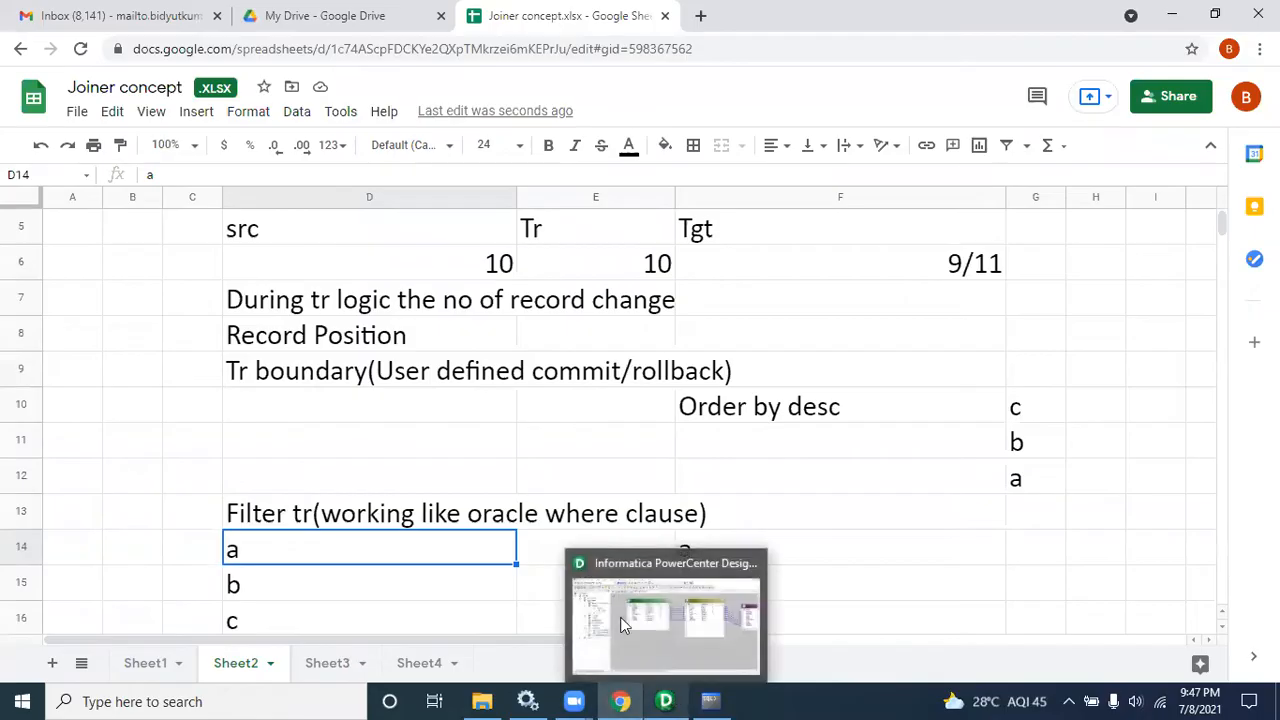
Step: Switch to the Designer, open the m_FILE_TO_FILE mapping in the workspace and enlarge the canvas
click(660, 625)
drag(706, 163, 1059, 428)
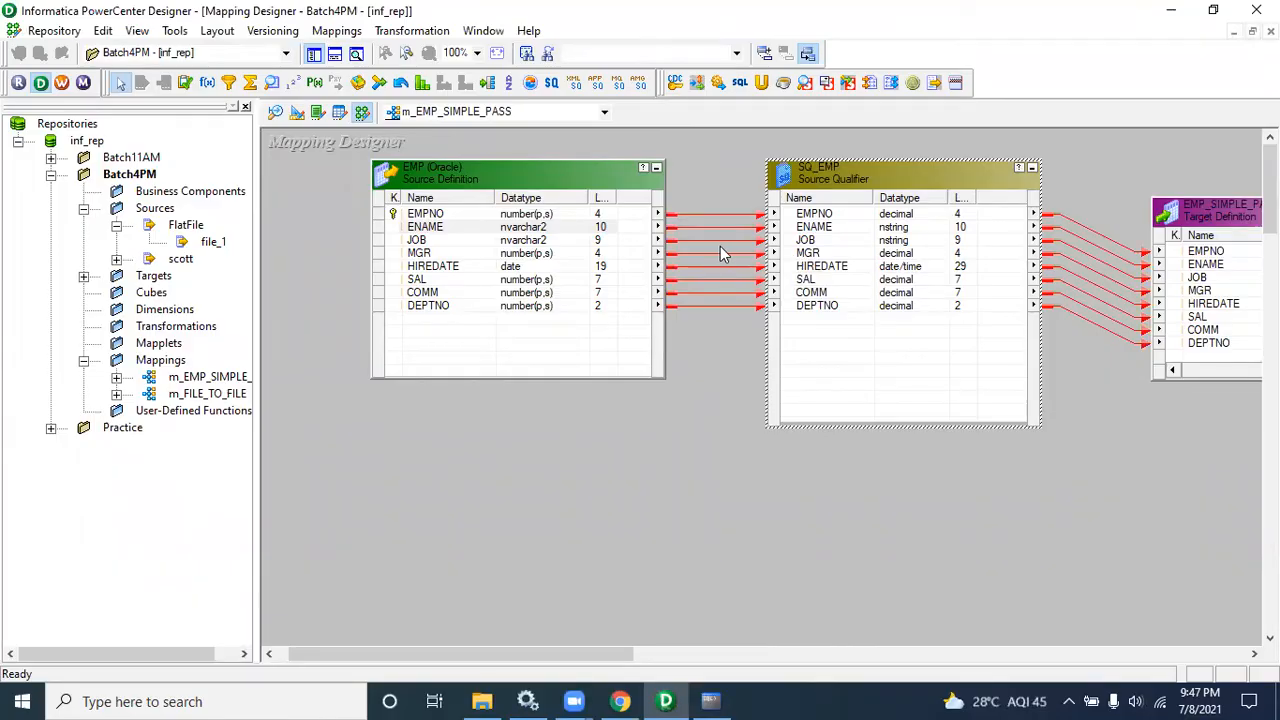
click(187, 398)
drag(187, 398, 570, 368)
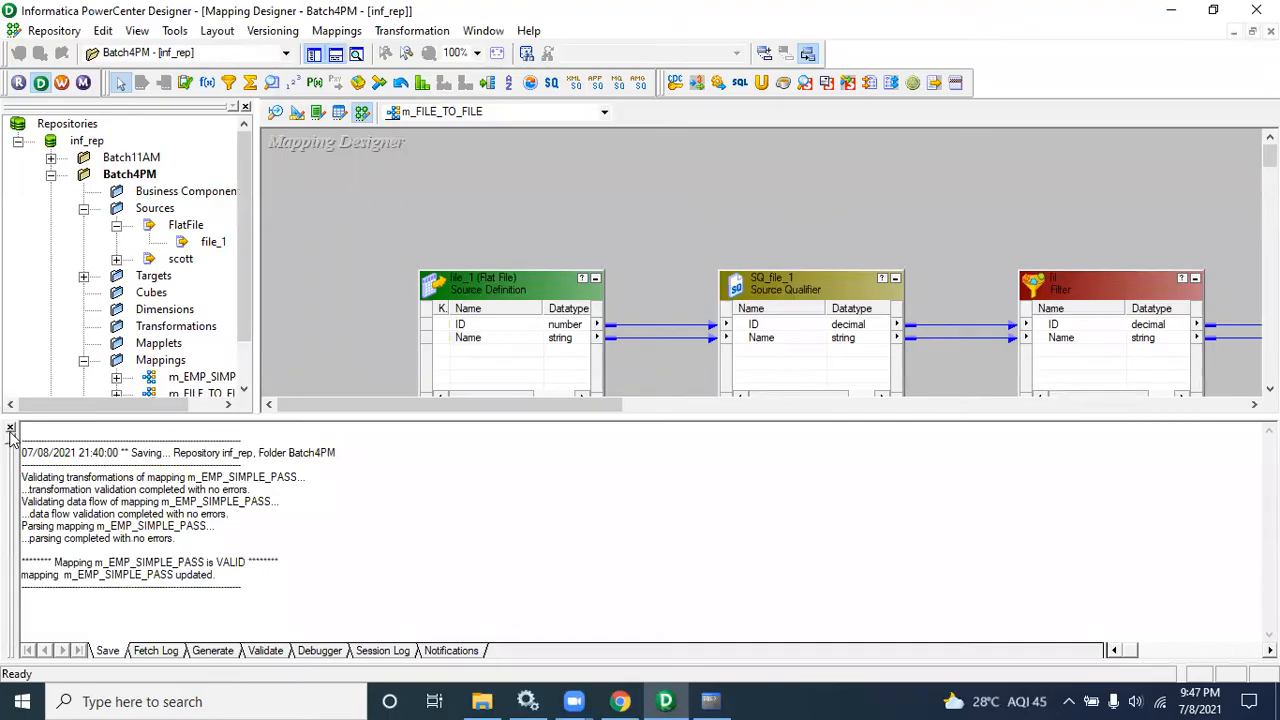
click(10, 429)
click(243, 110)
click(245, 108)
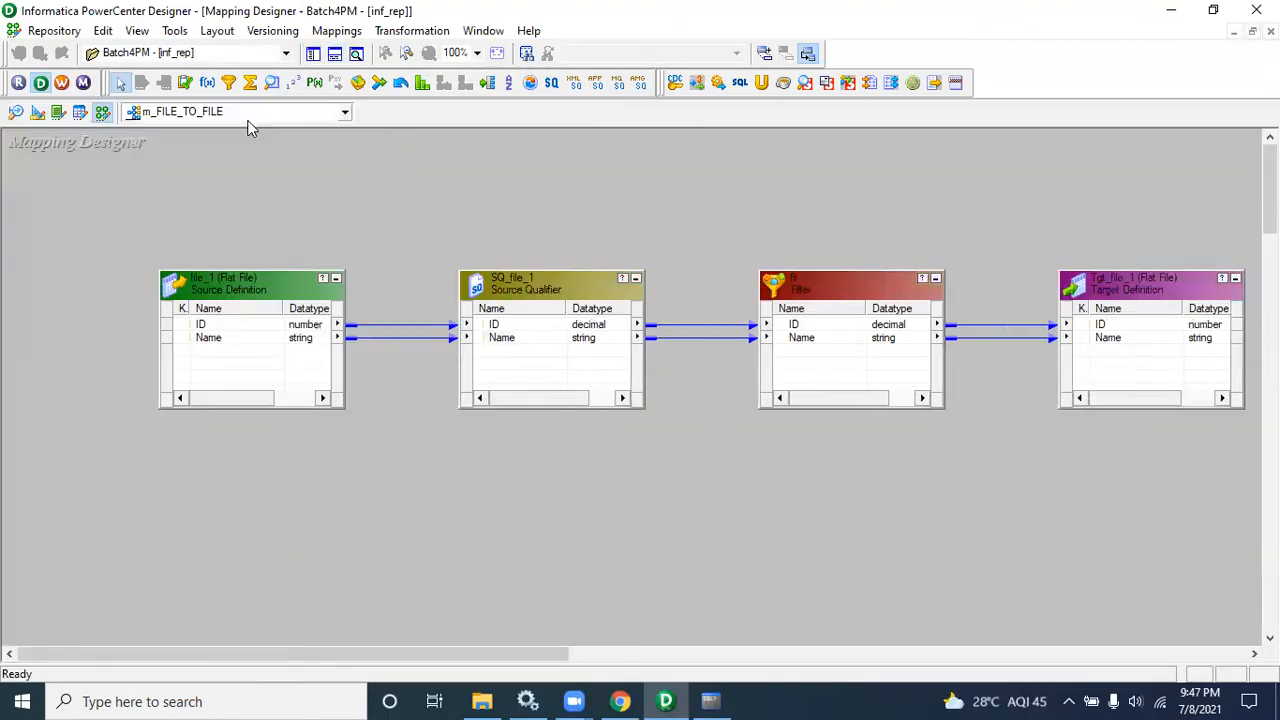
drag(351, 655, 414, 656)
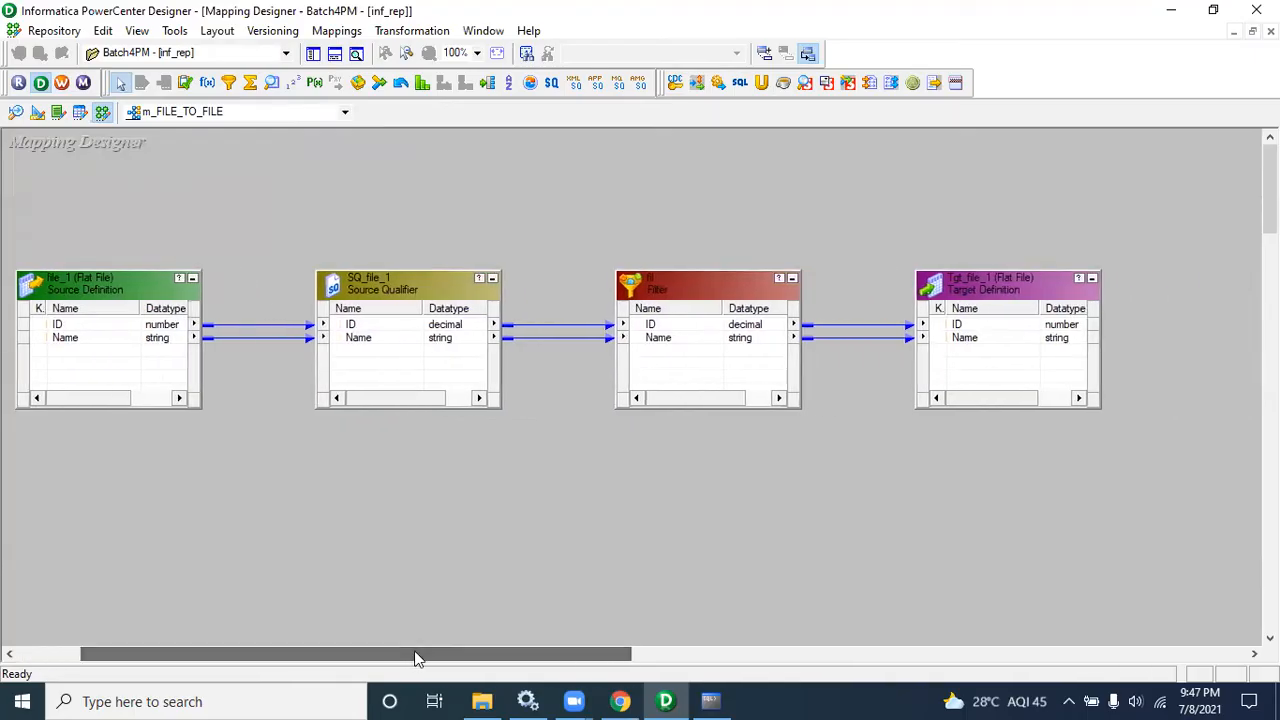
Step: Examine the filter transformation and its links between the Source Qualifier and the target
drag(354, 211, 585, 370)
drag(600, 230, 773, 398)
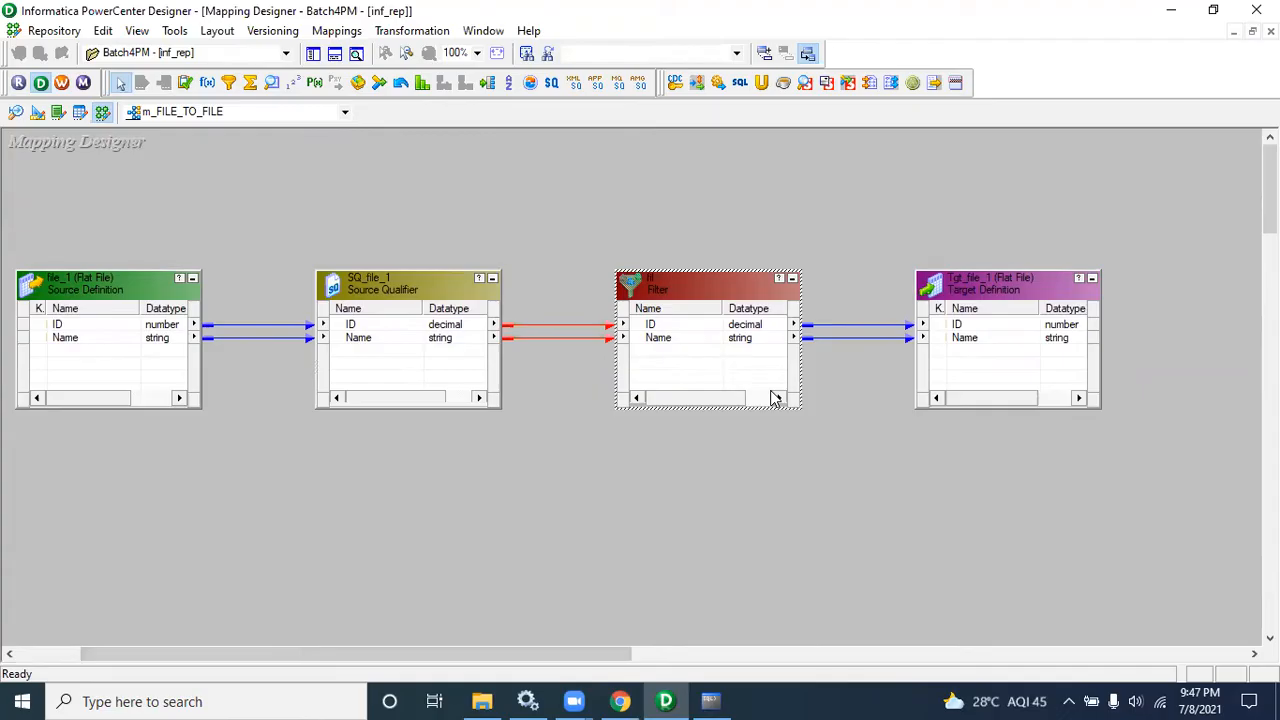
click(1120, 2)
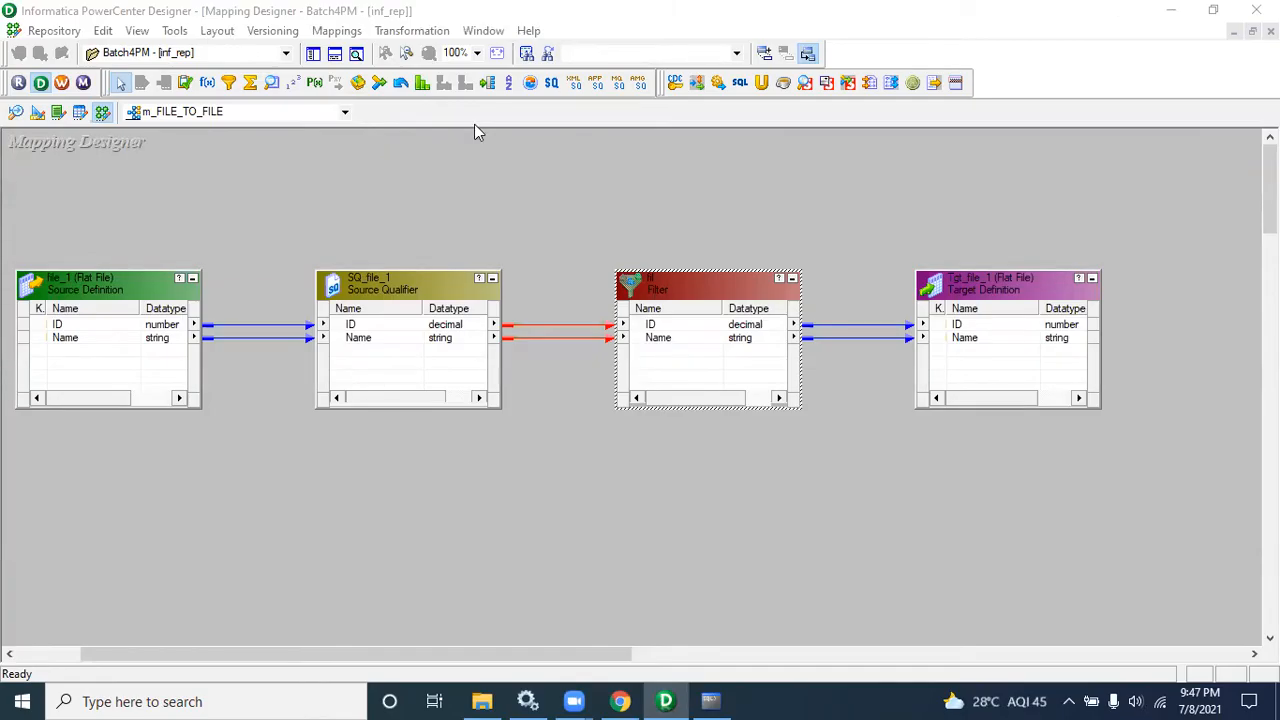
click(412, 30)
click(414, 77)
key(f)
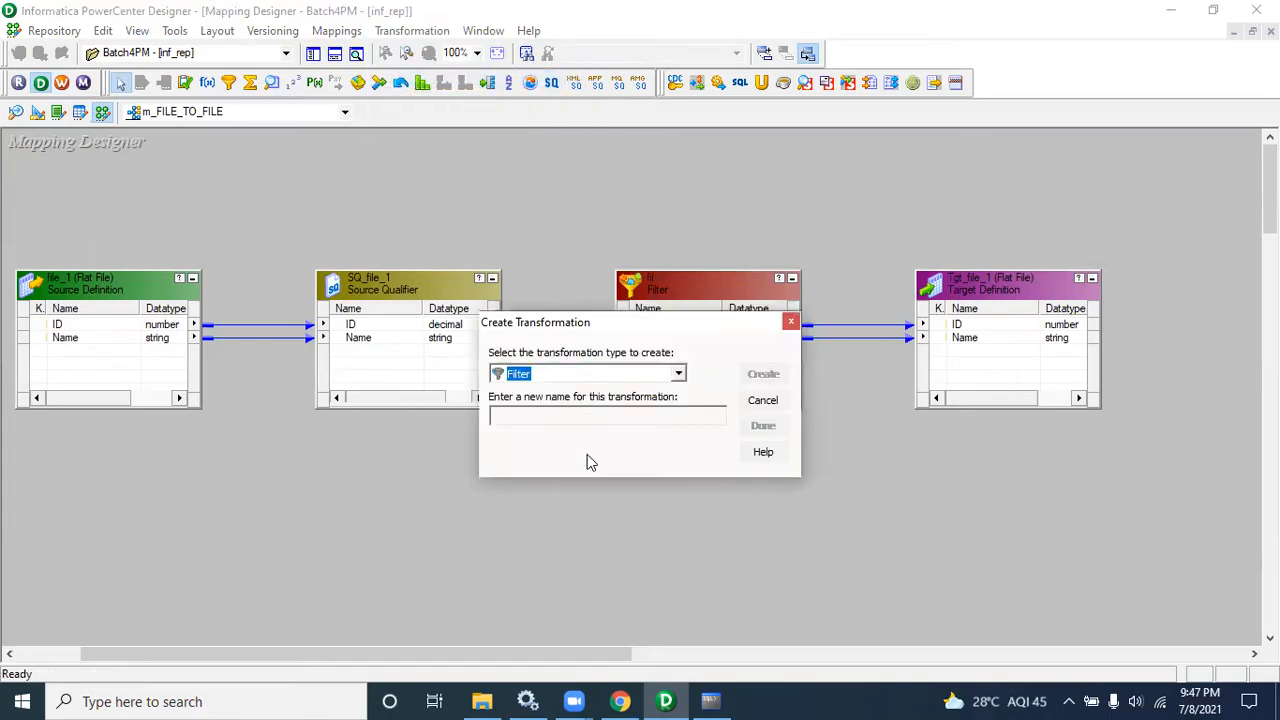
click(763, 404)
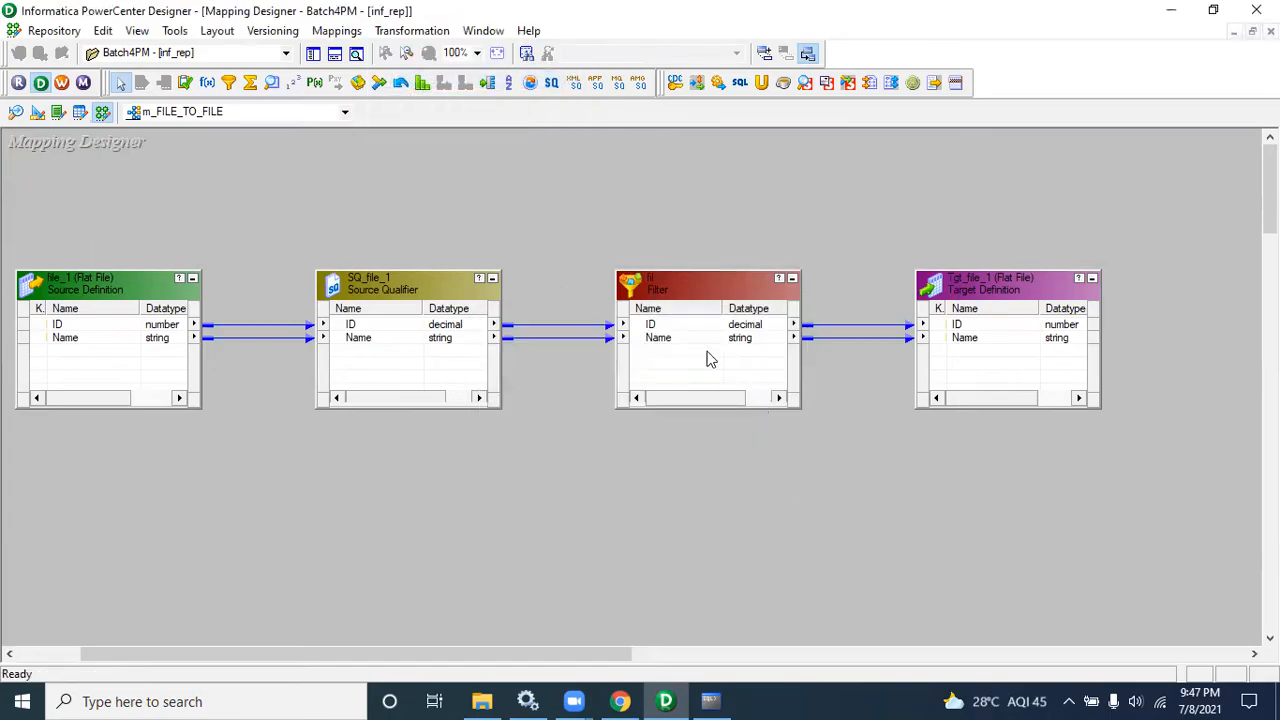
Step: Rename the filter transformation to fil_a
click(672, 308)
double_click(684, 287)
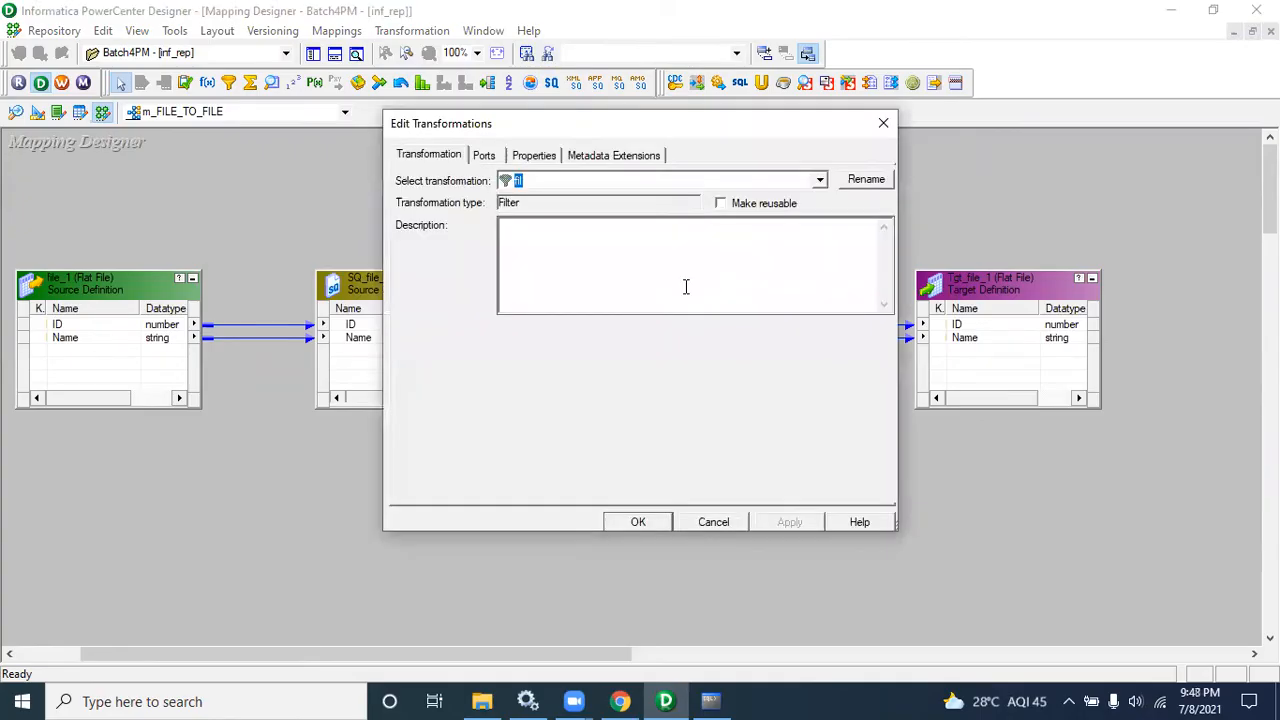
click(864, 181)
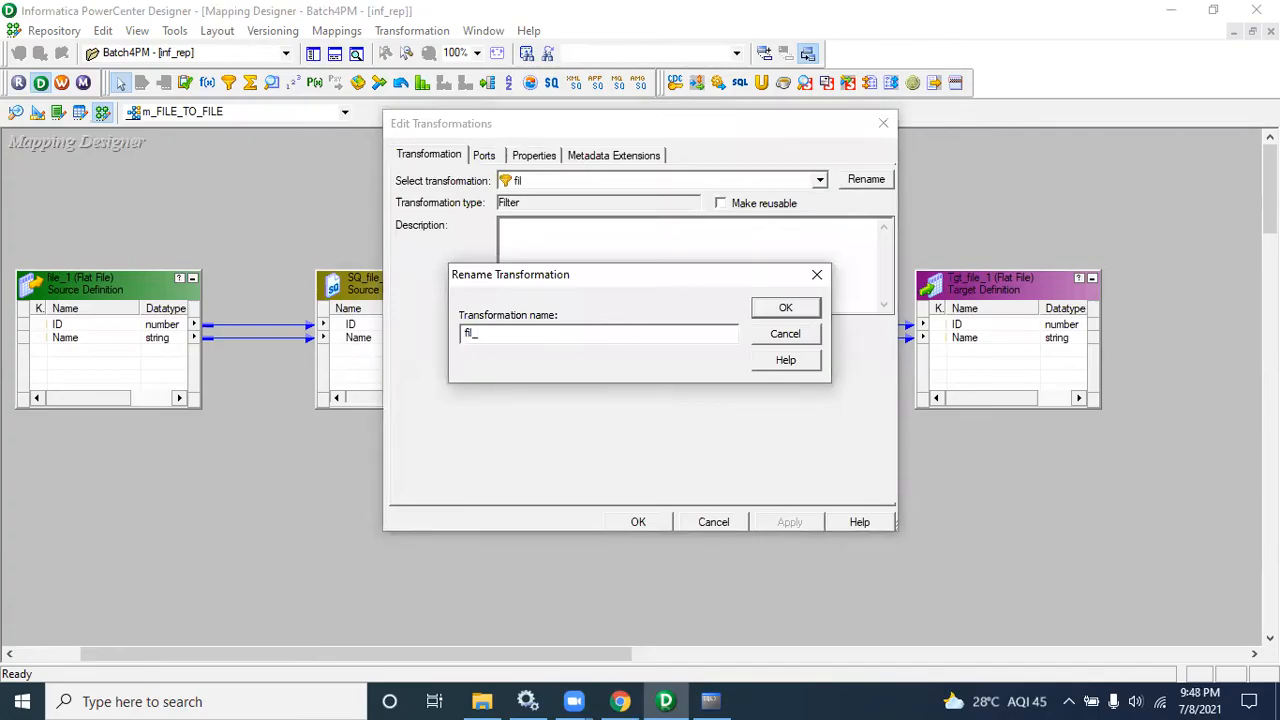
click(785, 307)
Step: Replace the filter condition with ID=102 in the expression editor, validate it and apply the change
click(545, 160)
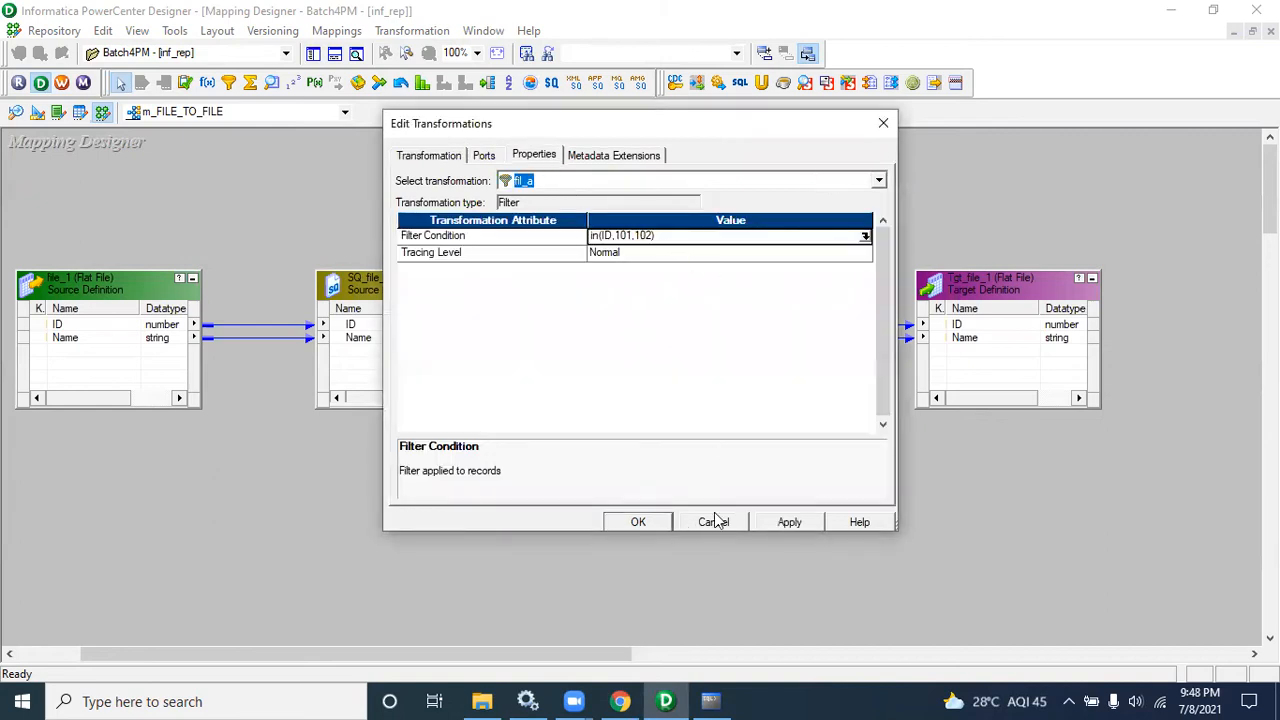
click(866, 238)
click(866, 238)
drag(620, 212, 518, 216)
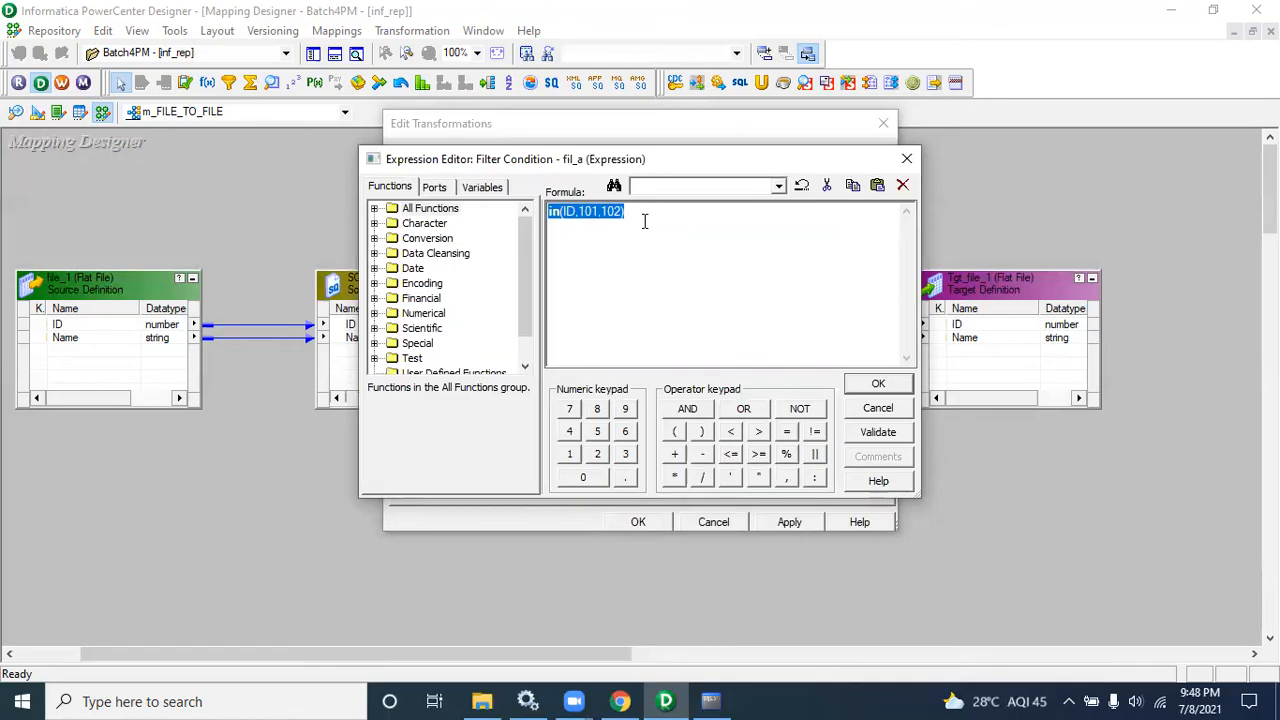
drag(643, 221, 533, 220)
key(Delete)
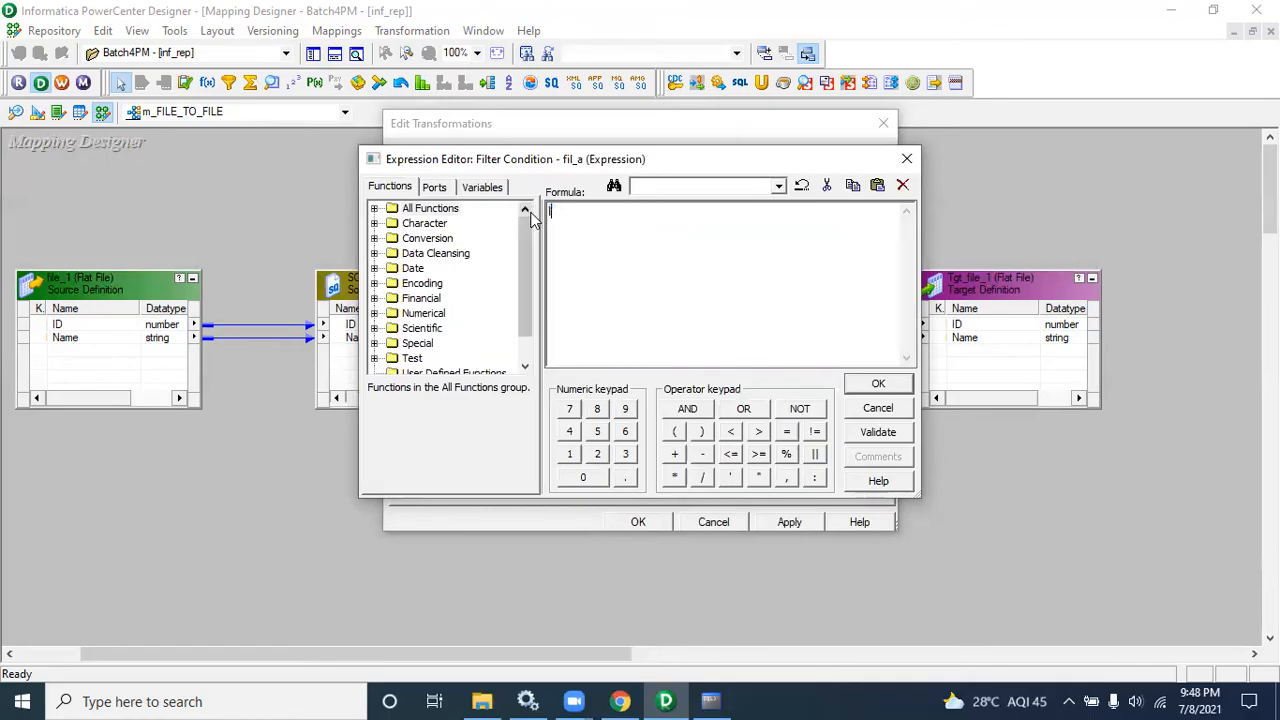
text(ID)
click(438, 188)
drag(563, 212, 541, 216)
key(Delete)
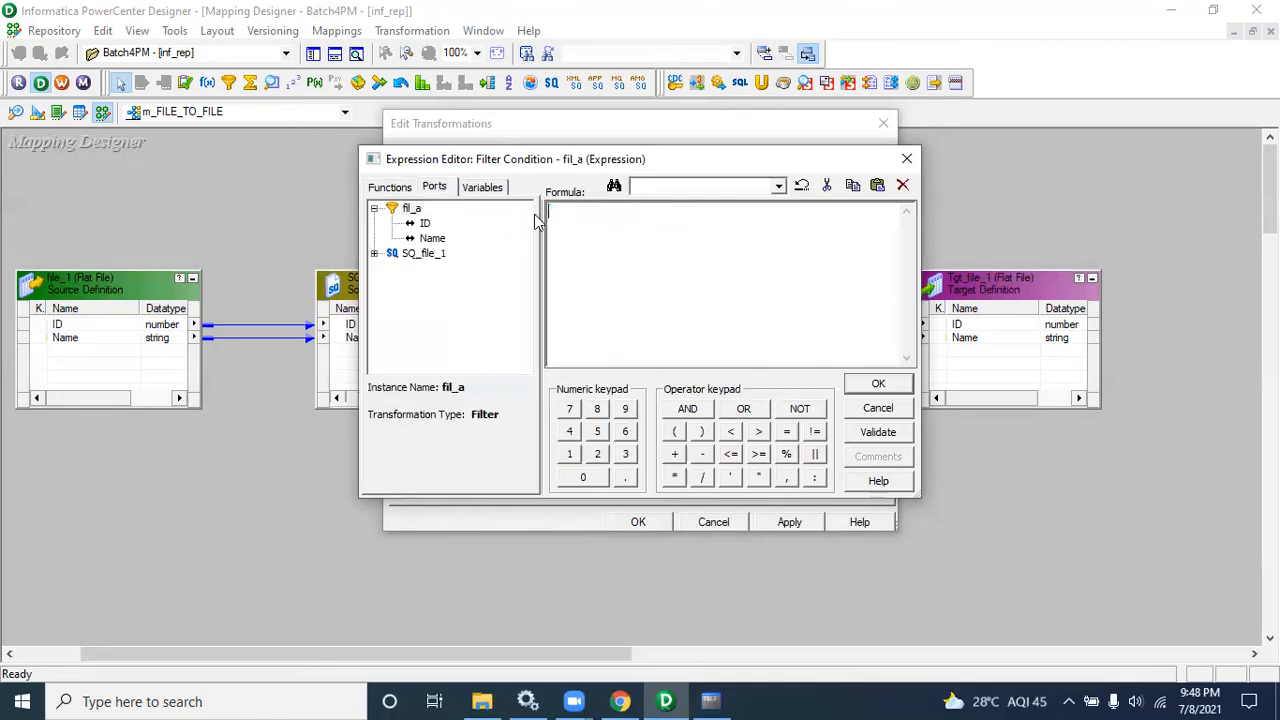
click(426, 224)
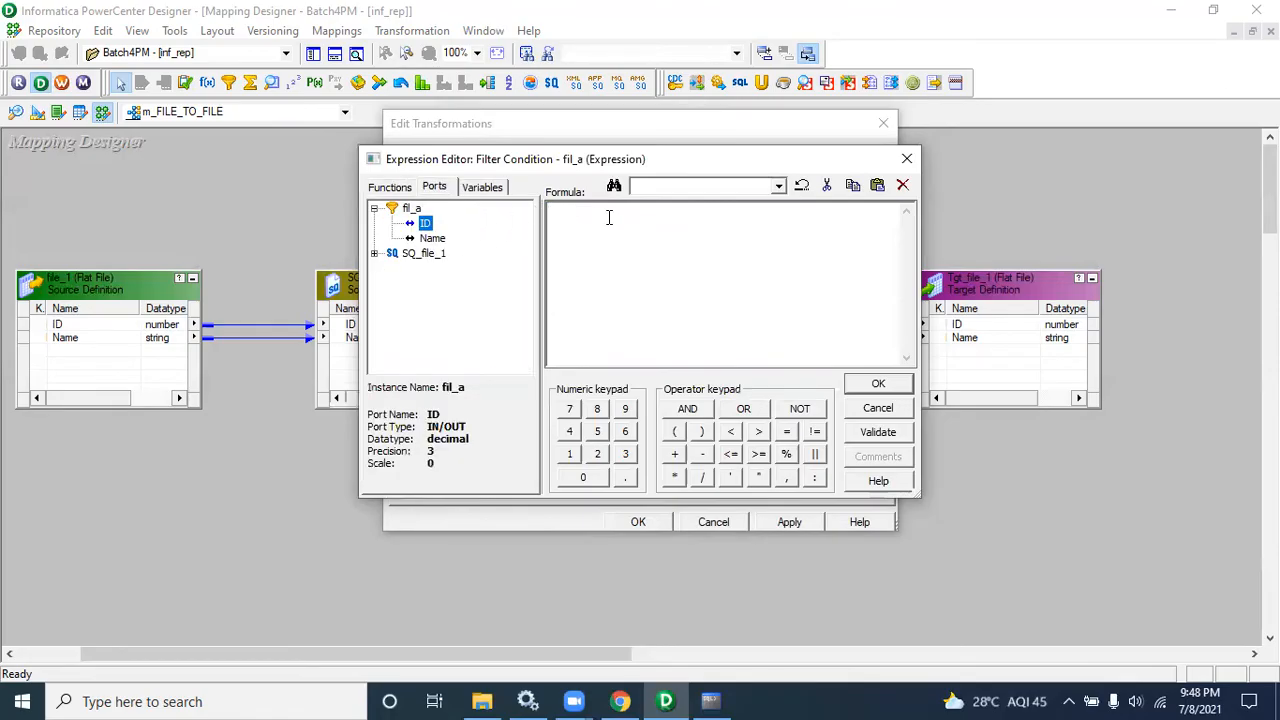
double_click(425, 224)
click(868, 433)
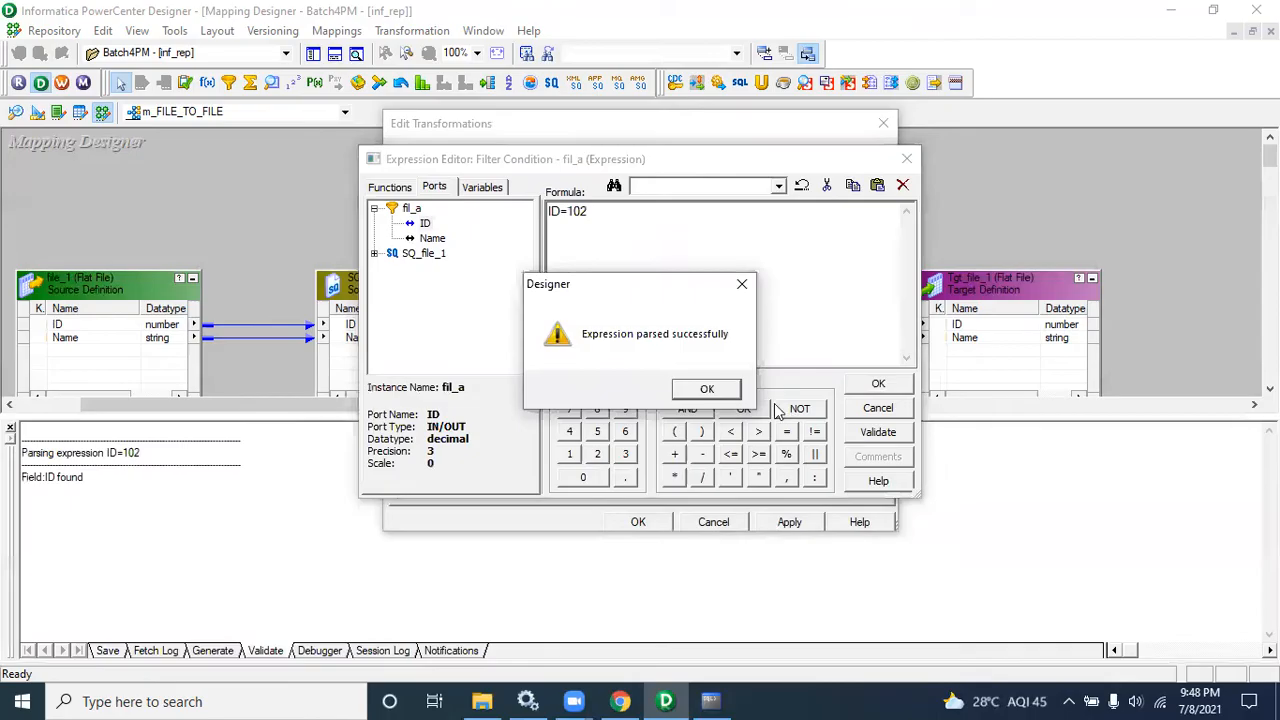
click(706, 386)
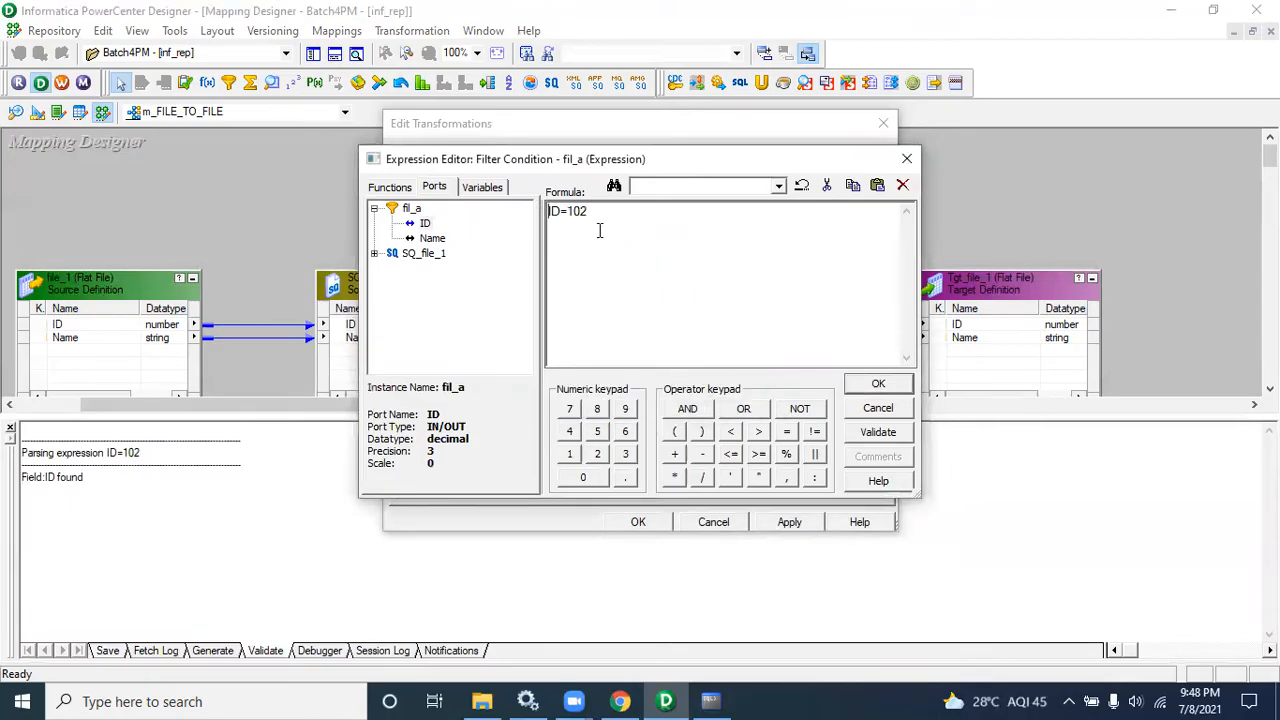
click(872, 389)
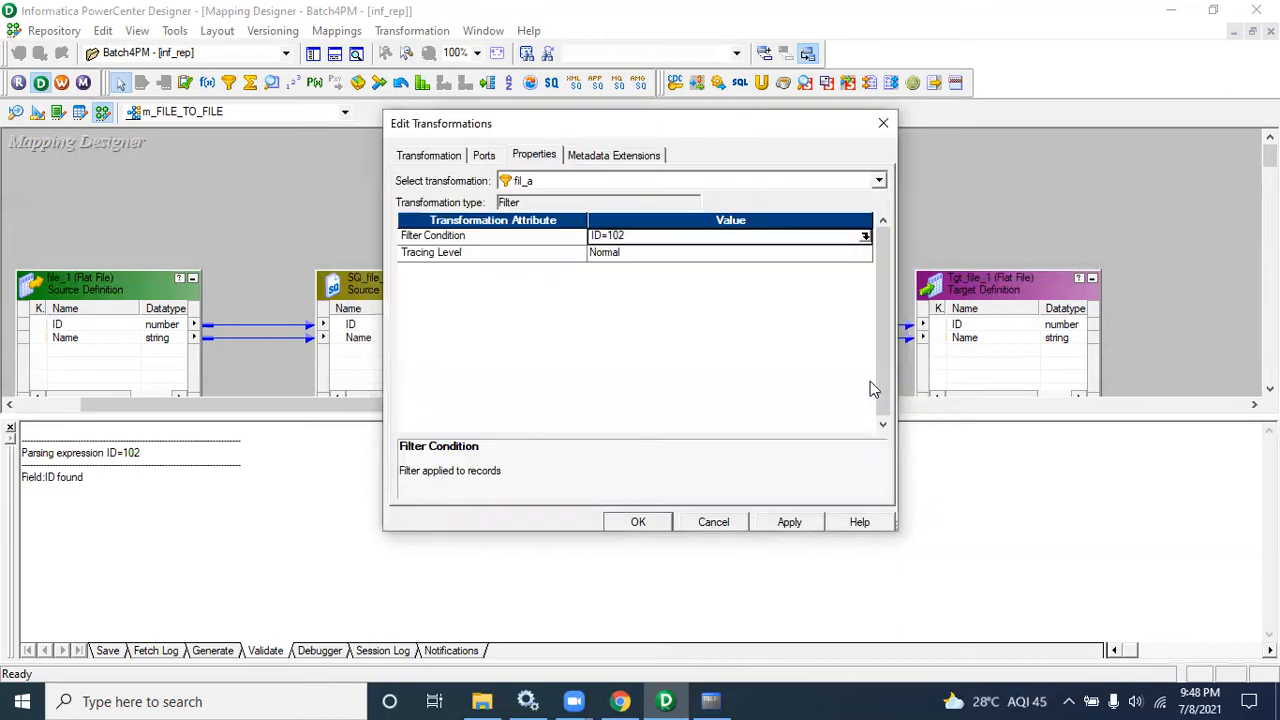
click(650, 524)
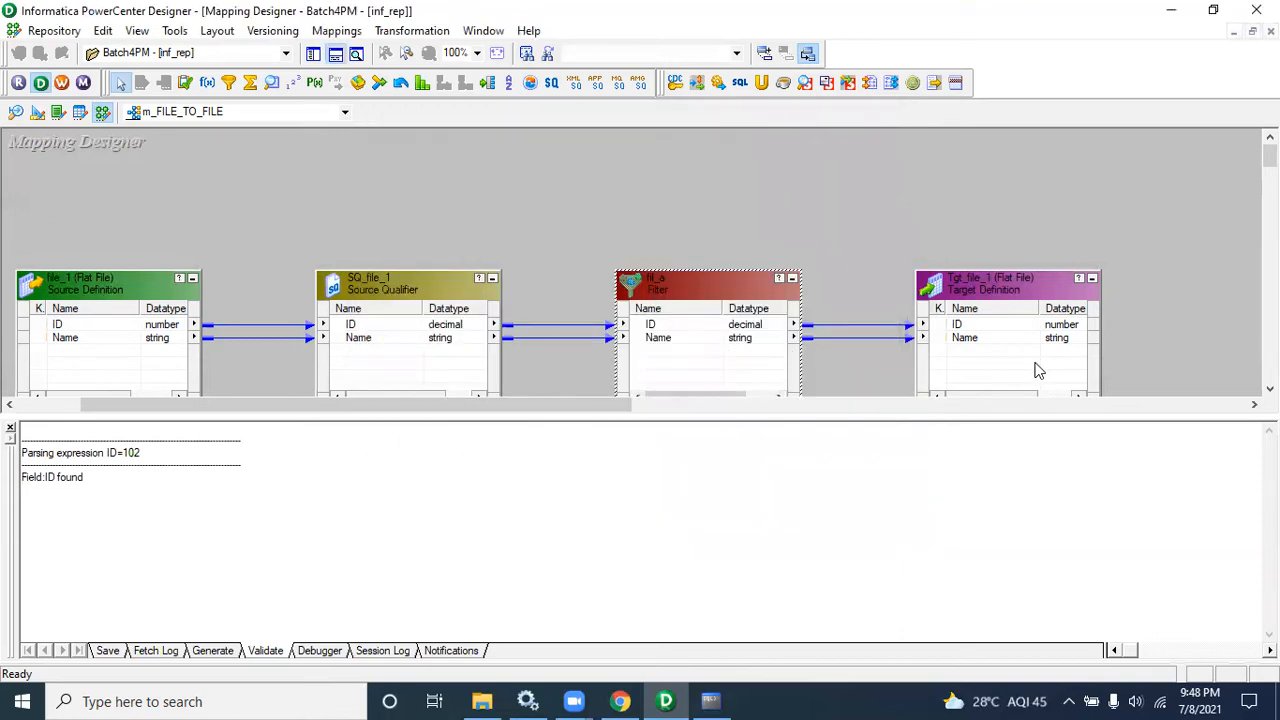
Step: Save the m_FILE_TO_FILE mapping and trace its links through the filter to the target
key(ctrl+s)
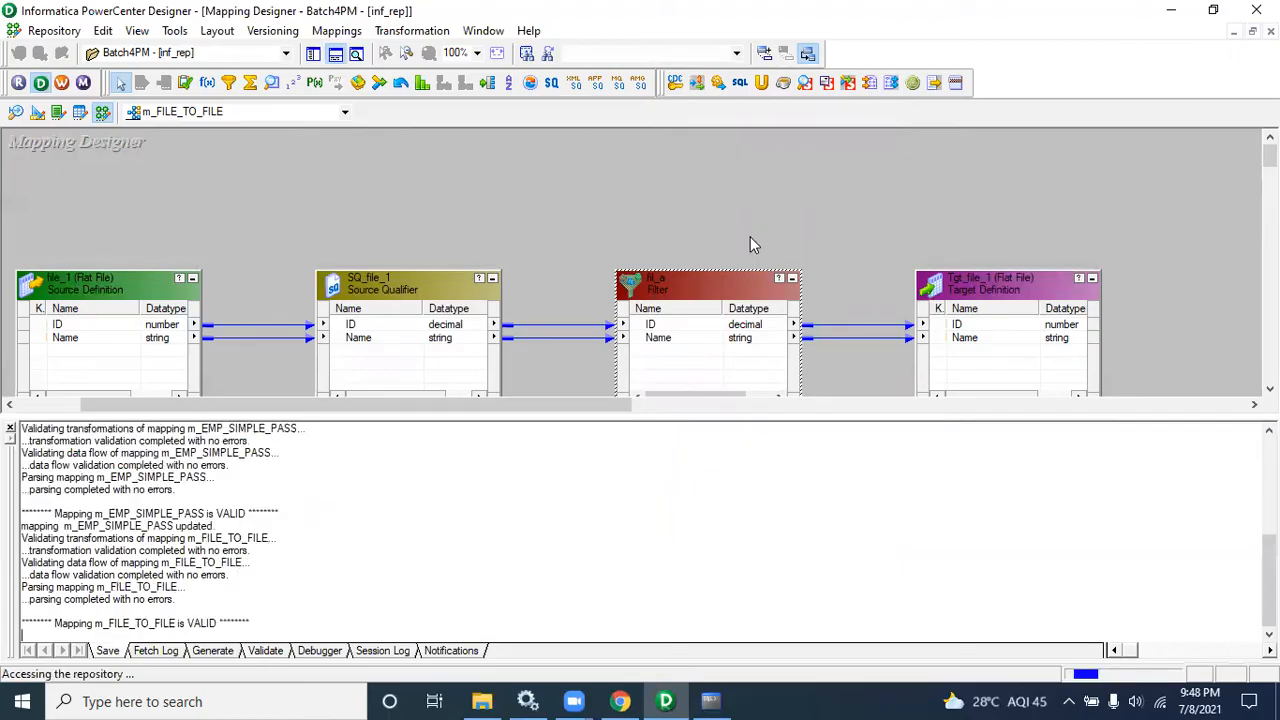
click(638, 42)
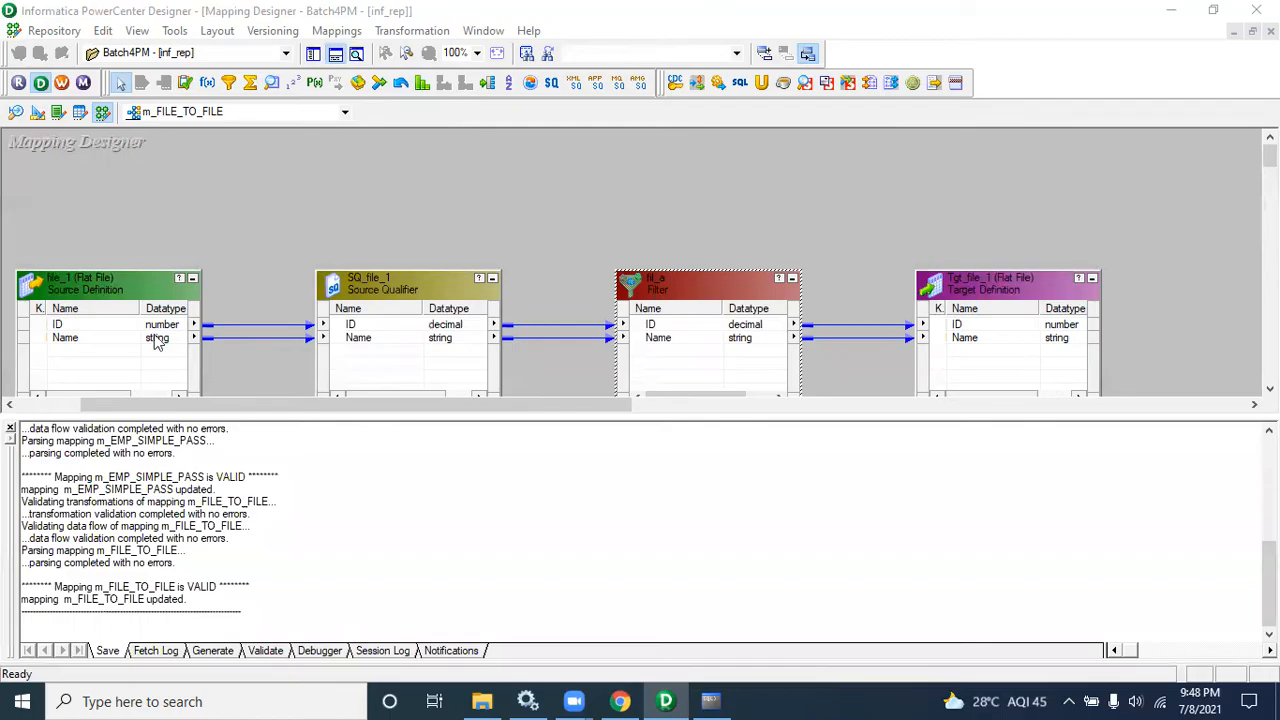
click(10, 432)
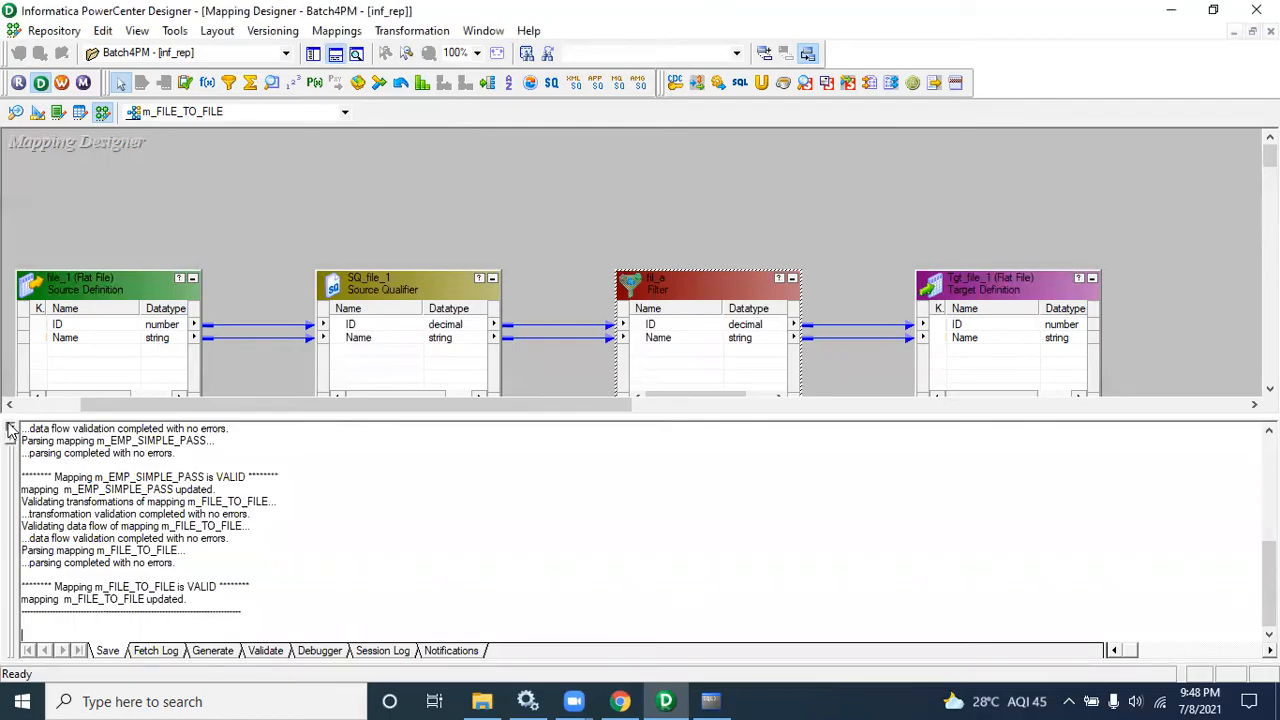
click(10, 430)
drag(600, 200, 1068, 452)
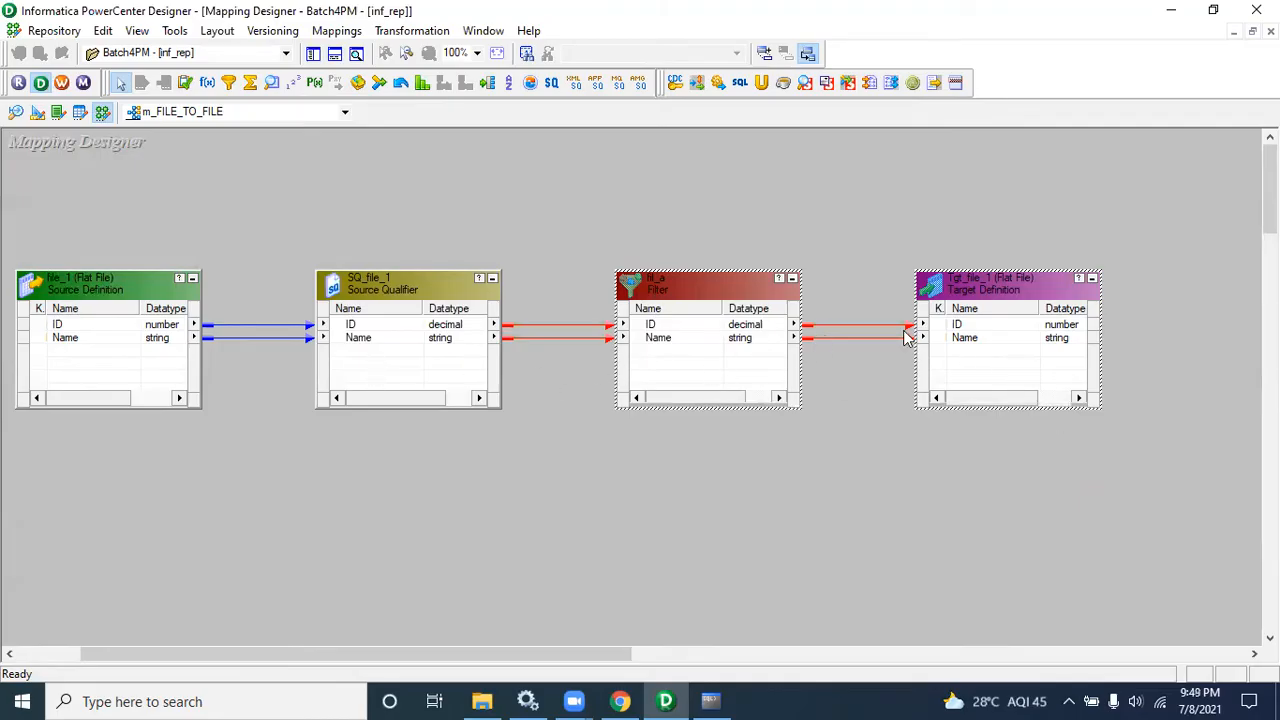
drag(643, 223, 831, 463)
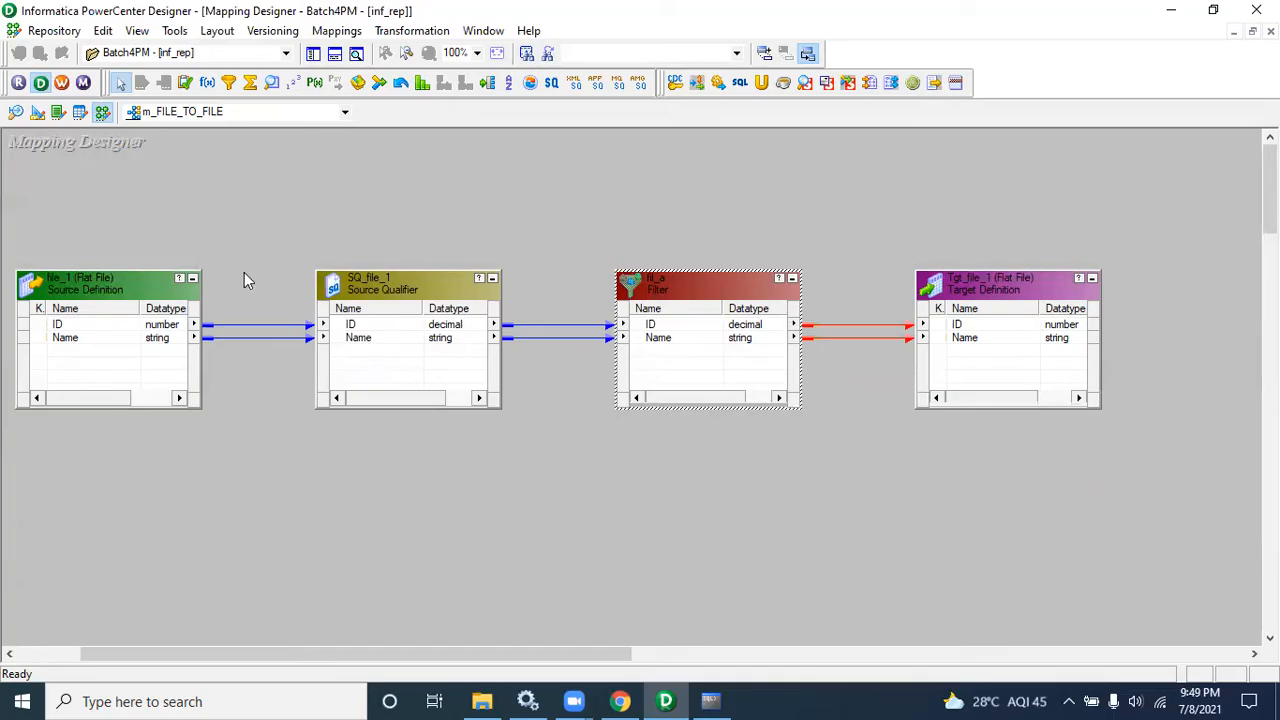
Step: Open the s_m_FILE_TO_FILE session's mapping settings in the Workflow Manager
click(63, 84)
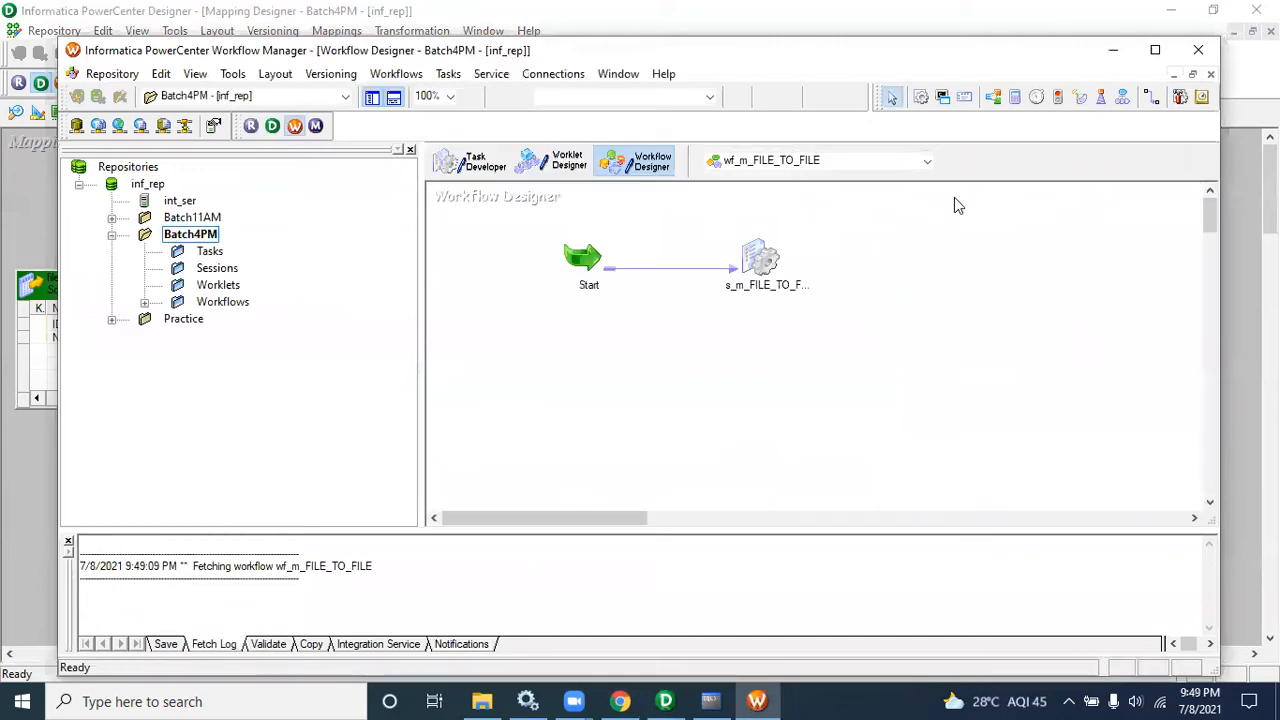
click(1155, 50)
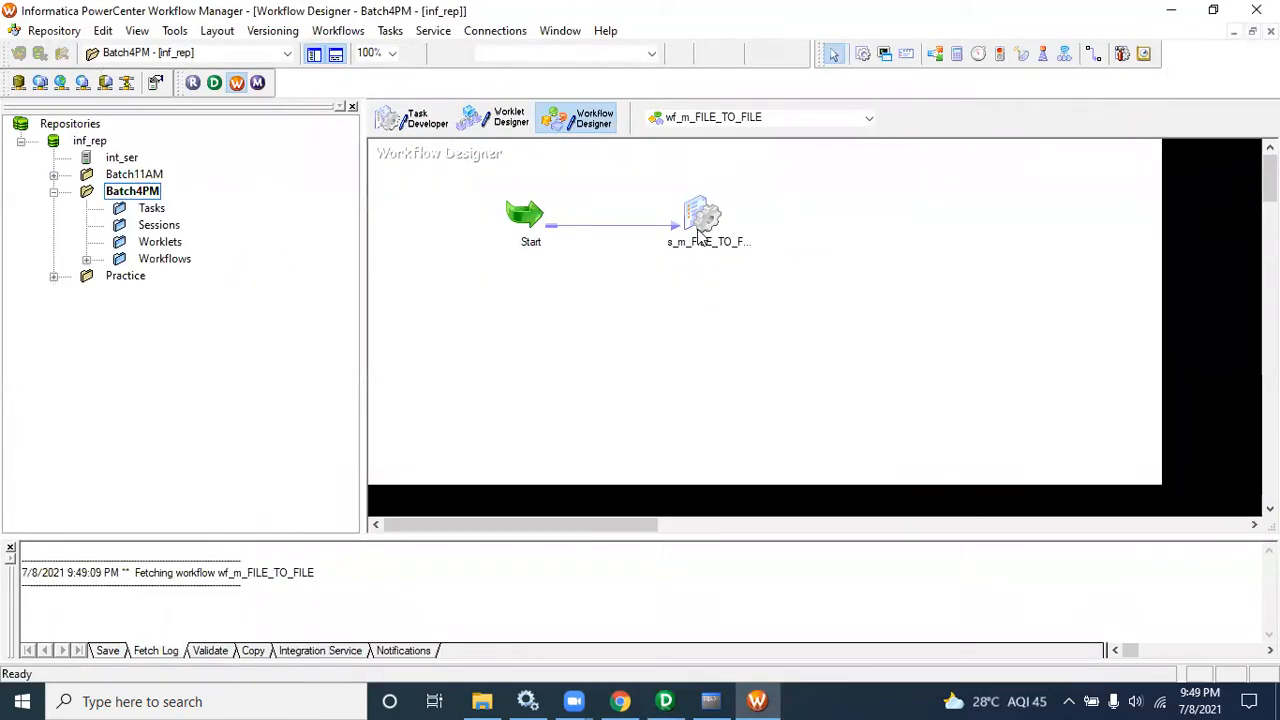
double_click(700, 220)
click(545, 155)
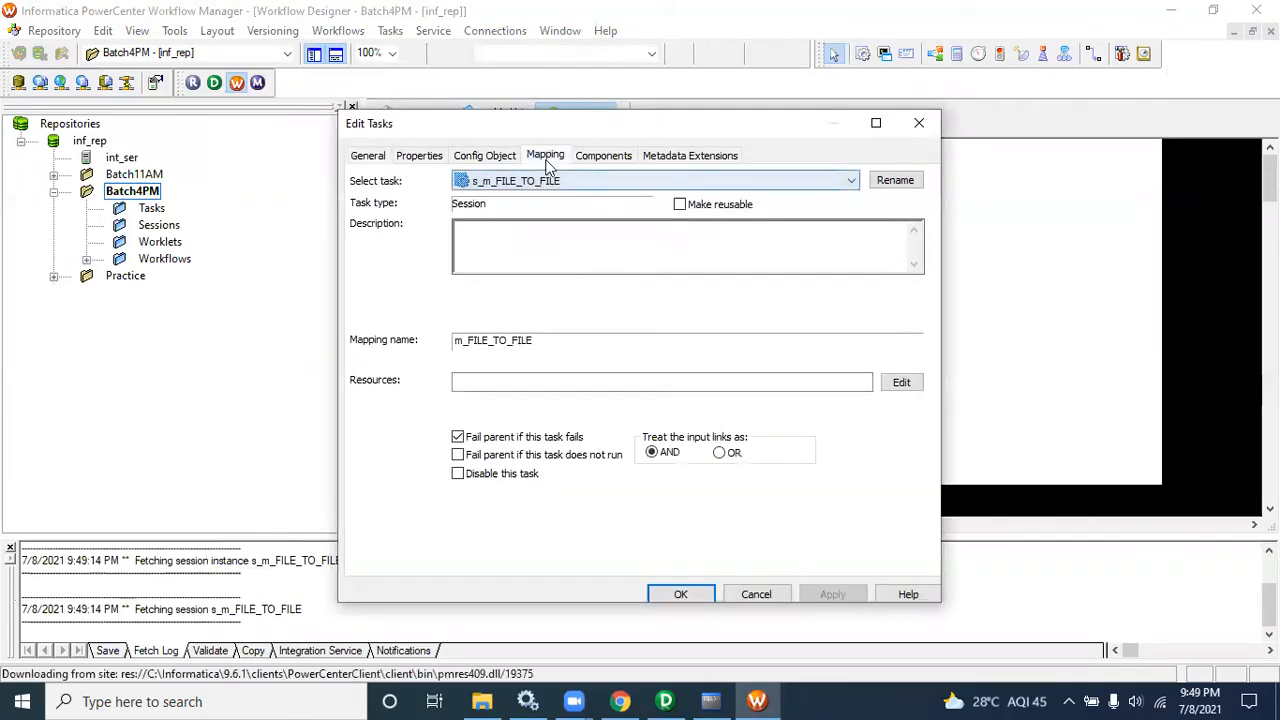
click(445, 303)
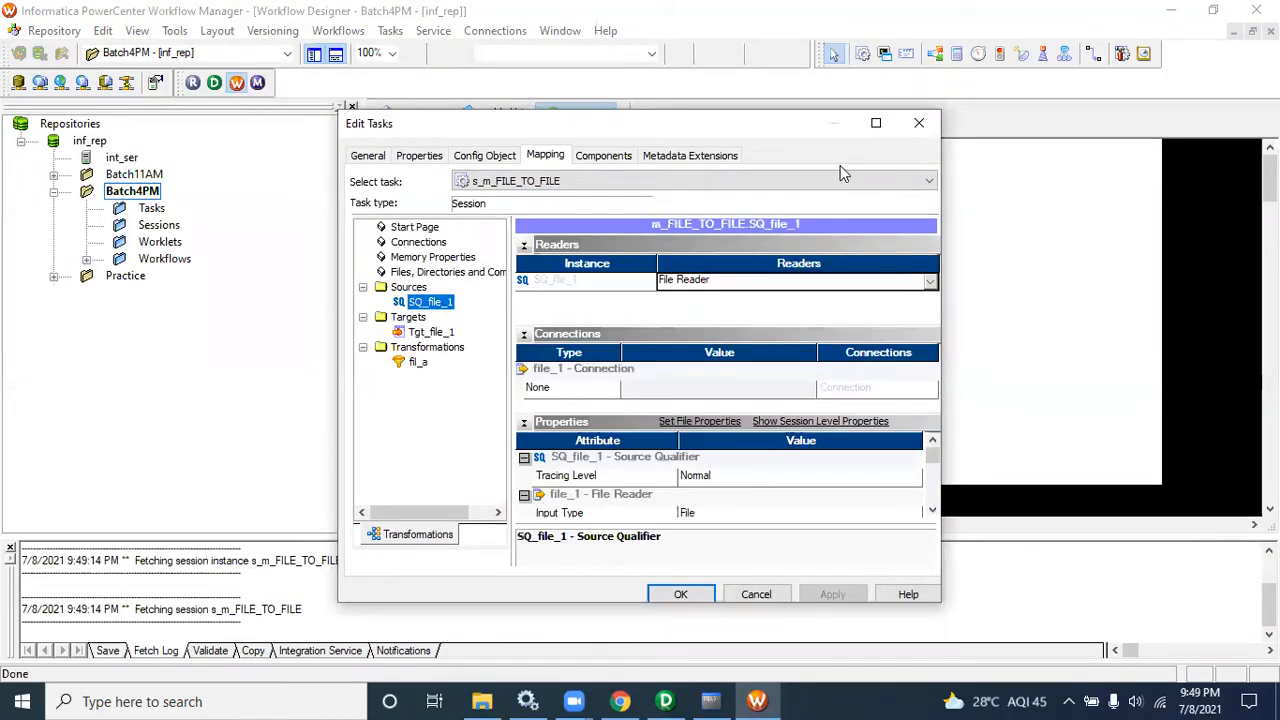
double_click(430, 123)
Step: Review the session's target file writer and source reader properties, then close the session editor
click(111, 218)
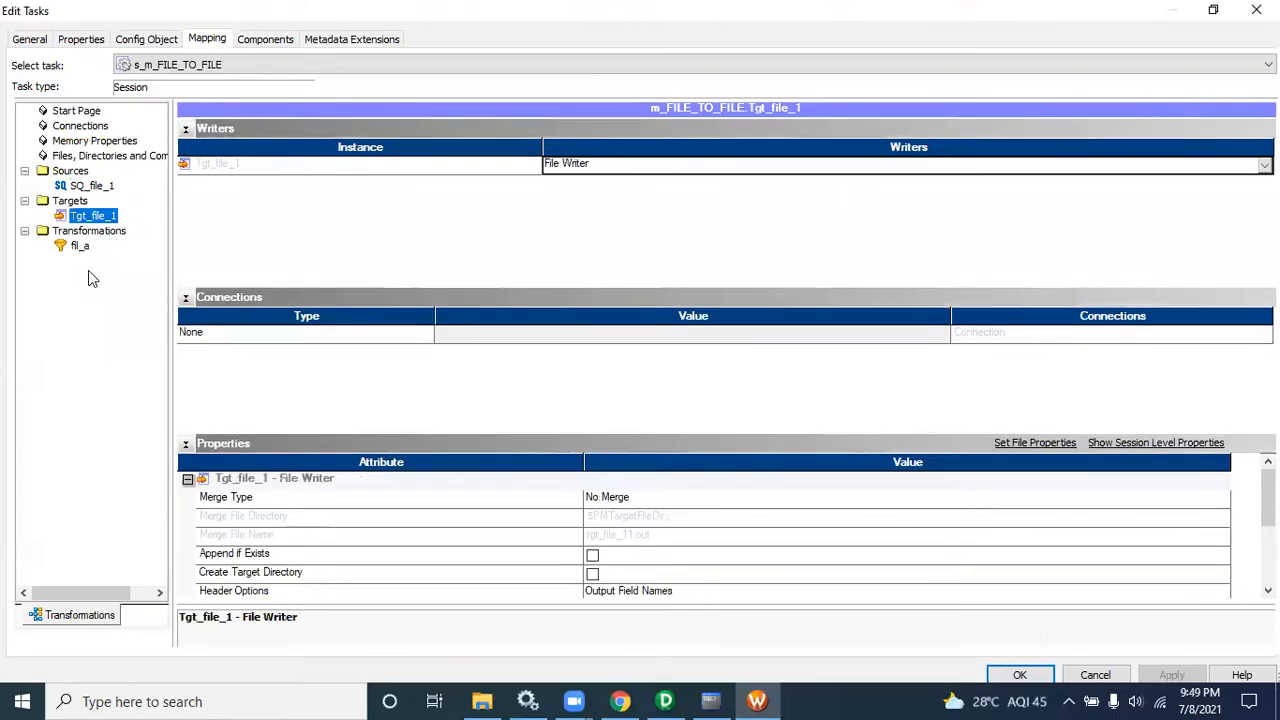
click(192, 145)
click(185, 129)
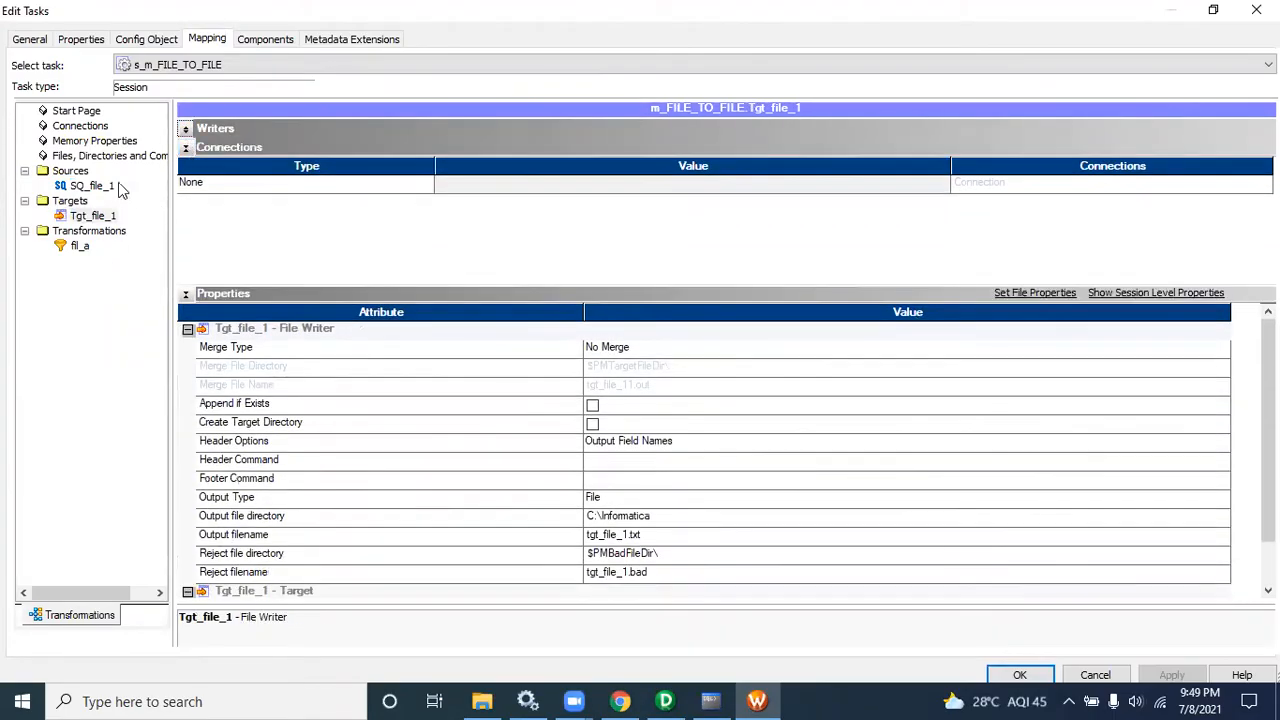
click(686, 524)
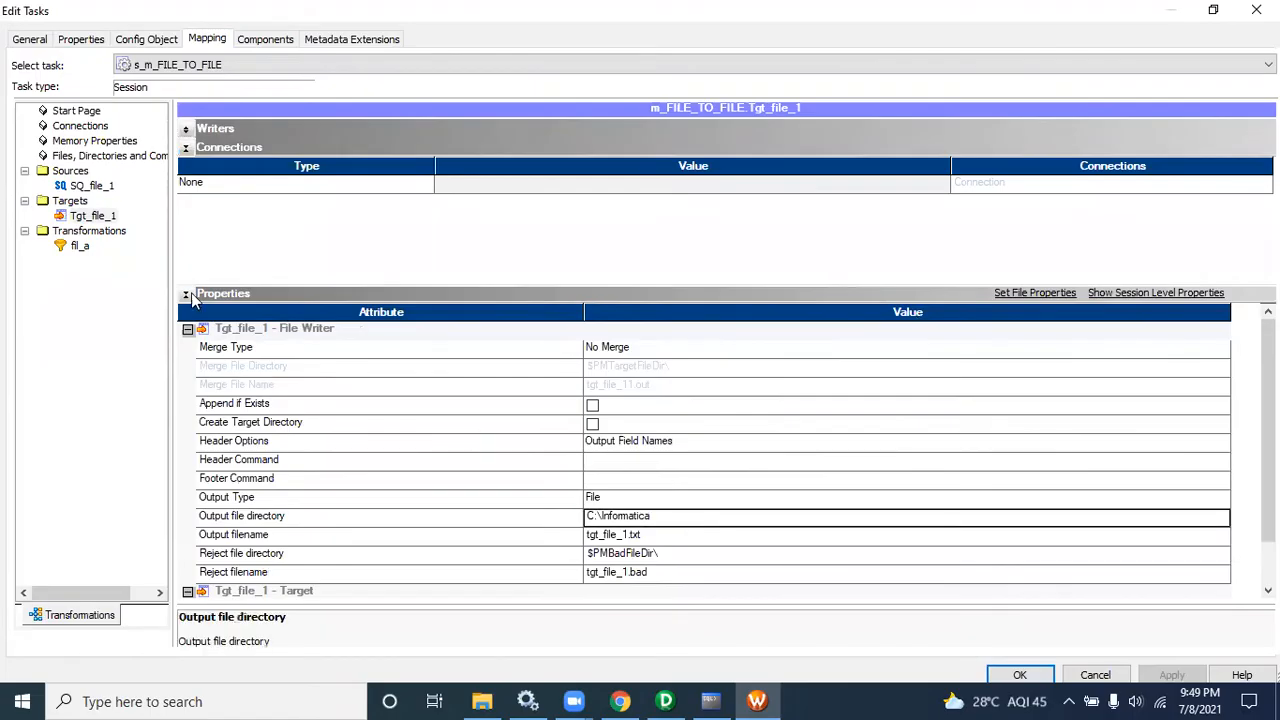
click(98, 187)
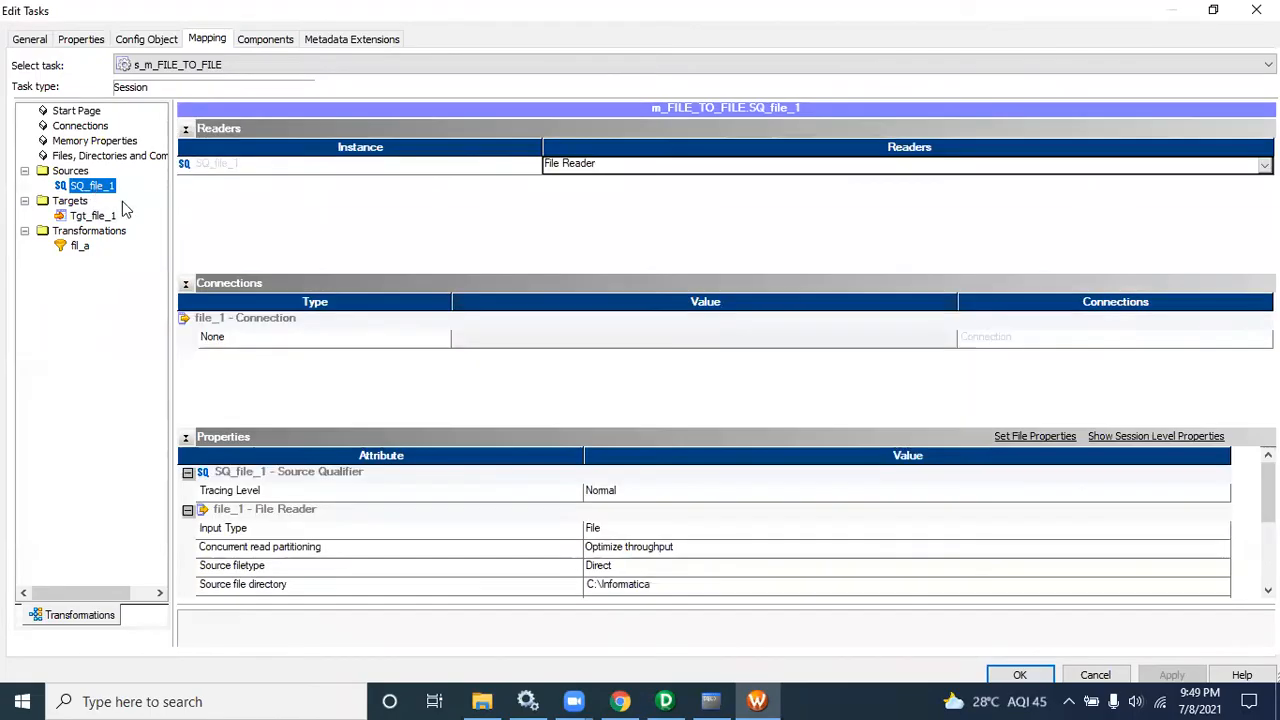
click(1019, 675)
Step: Try to save the Batch4PM folder and launch the Workflow Monitor
key(ctrl+s)
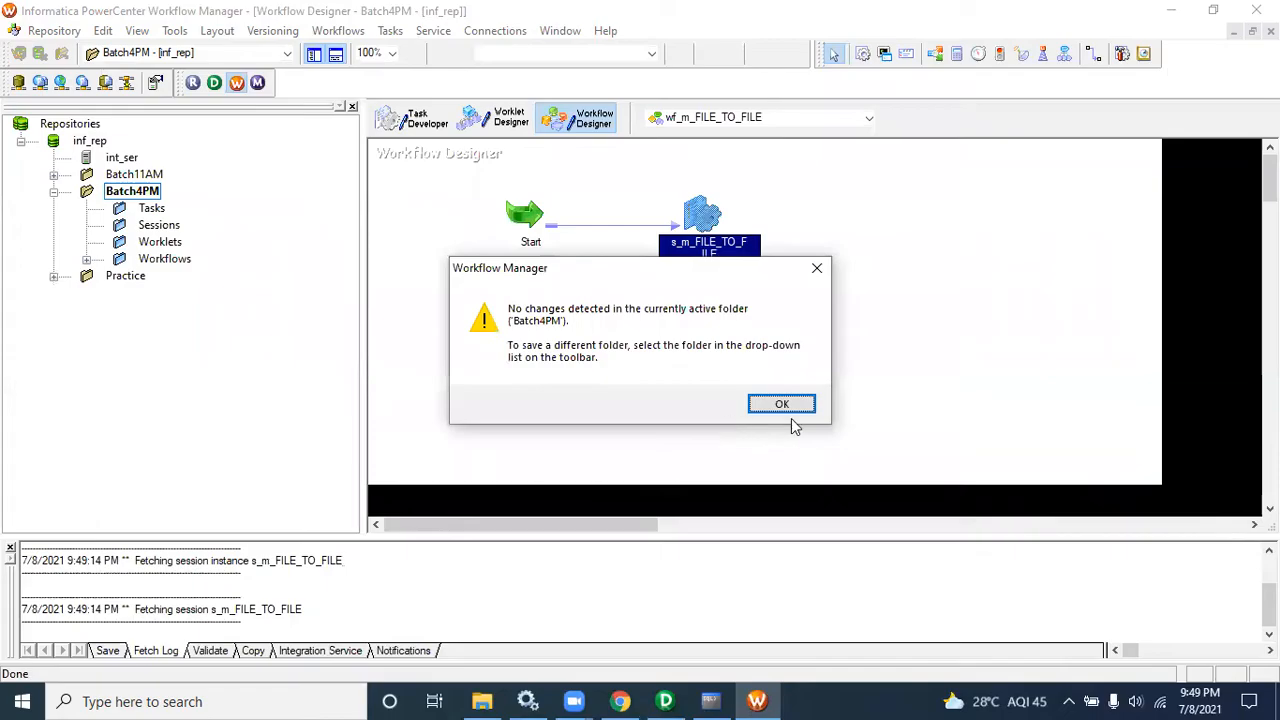
click(786, 404)
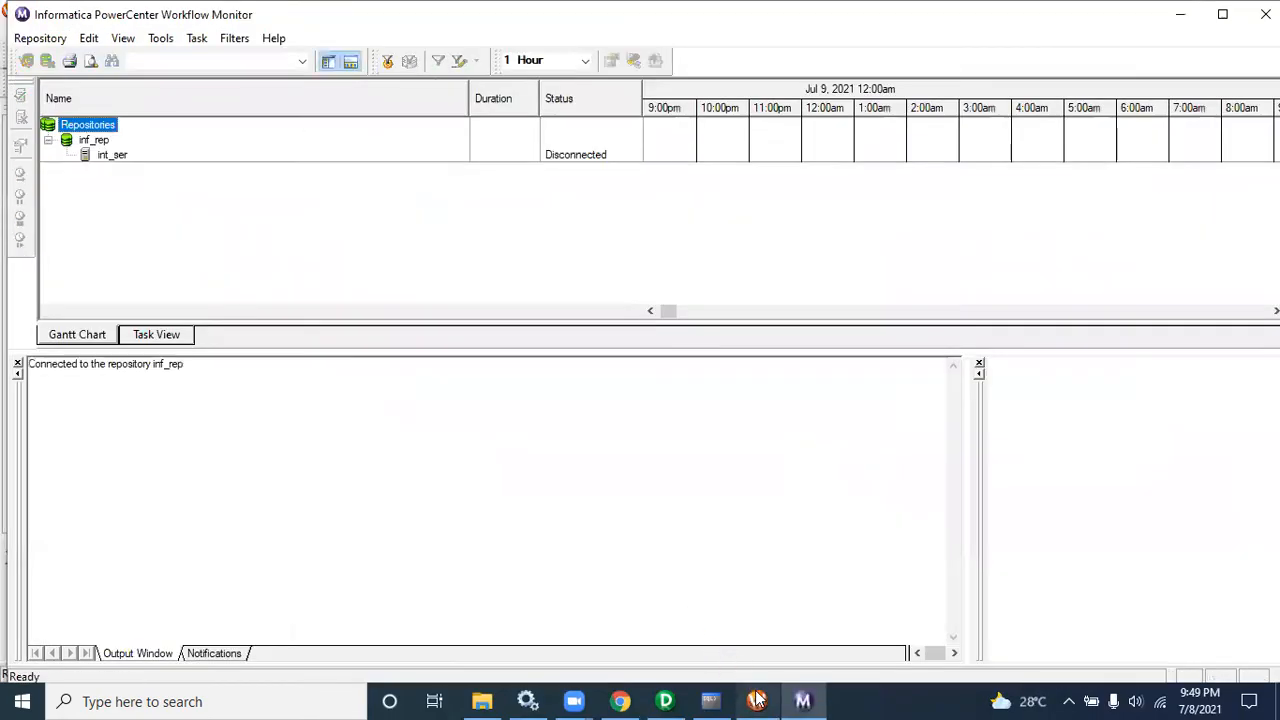
click(757, 701)
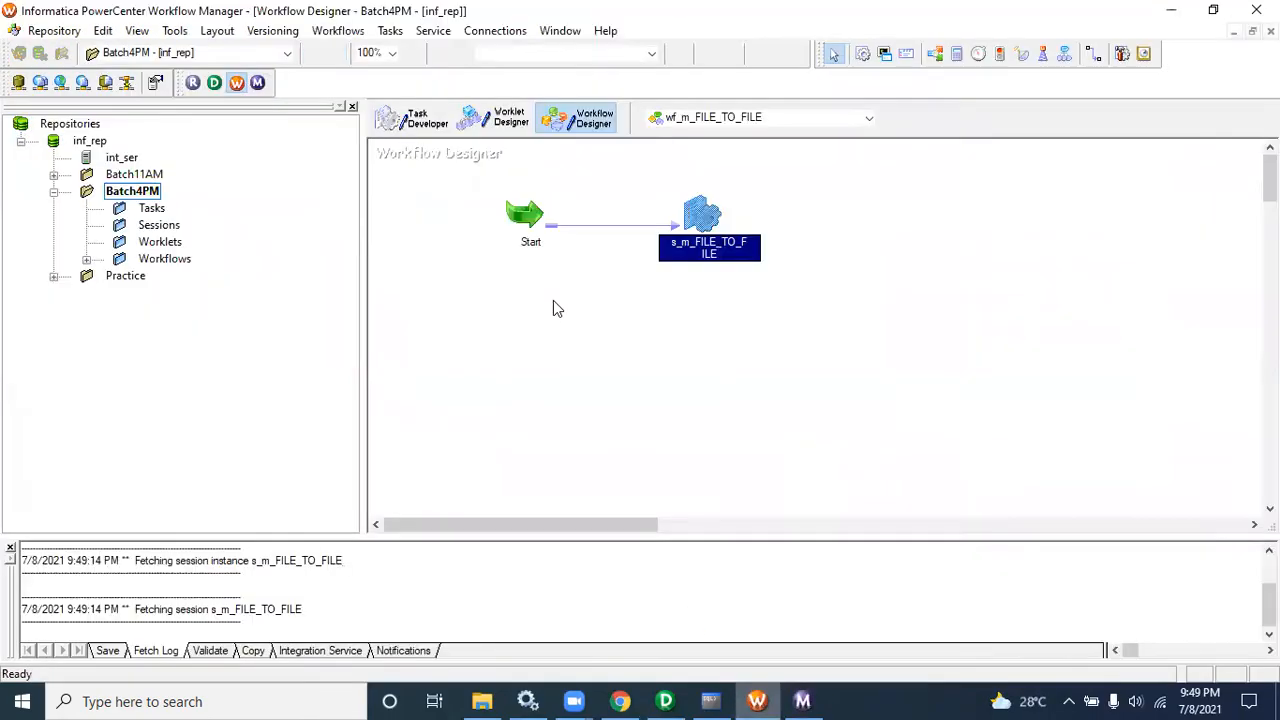
Step: Start the wf_m_FILE_TO_FILE workflow and switch to the Workflow Monitor
right_click(538, 300)
click(606, 466)
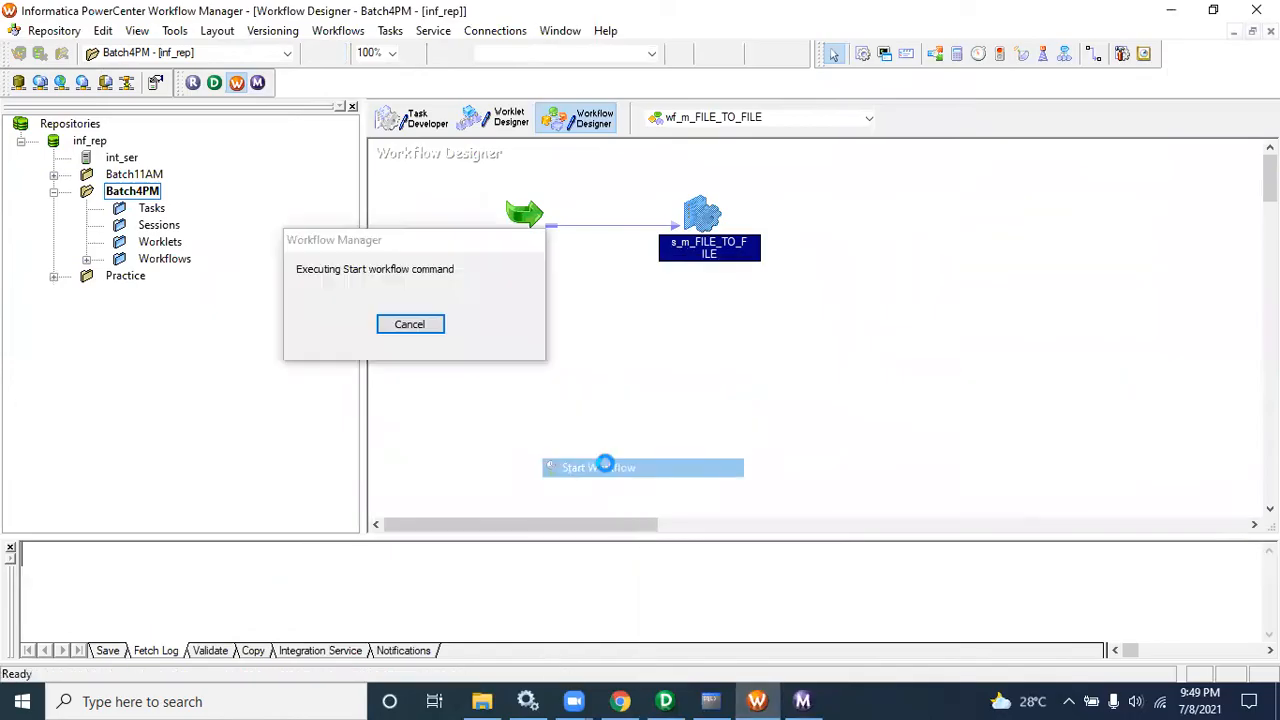
click(806, 701)
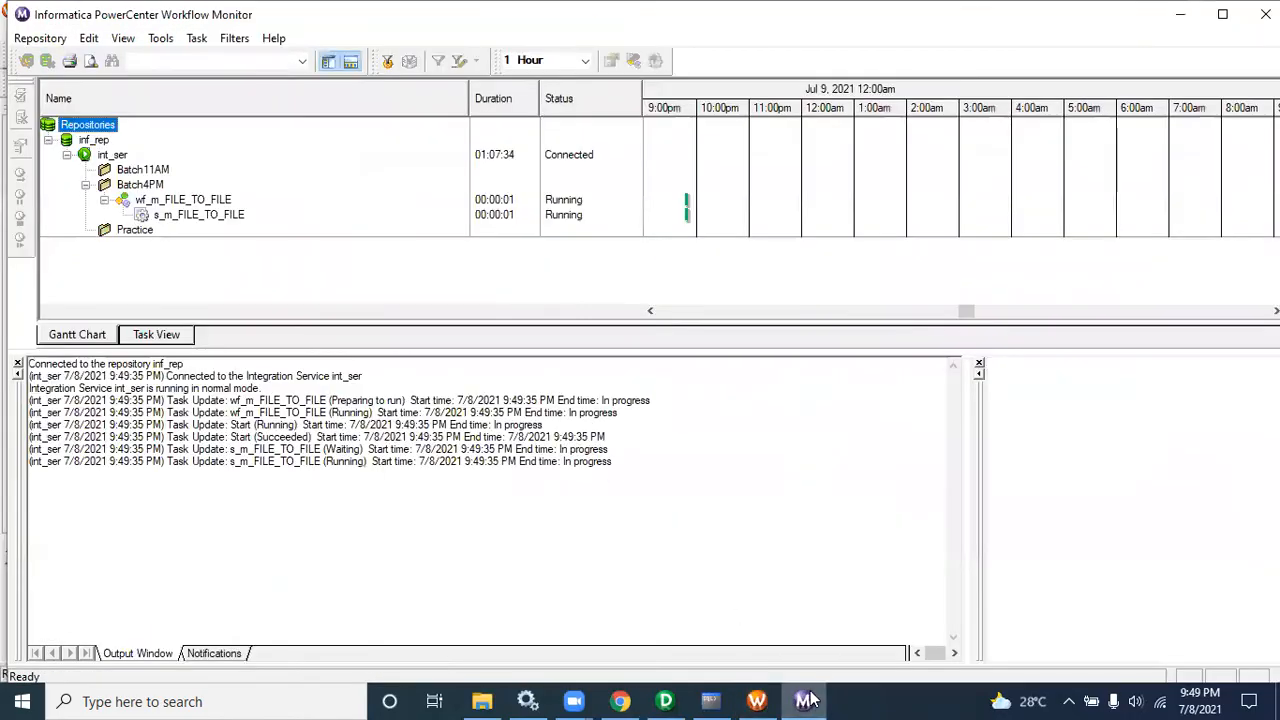
Step: Open the s_m_FILE_TO_FILE session's run properties and review its source/target statistics
right_click(236, 227)
click(300, 516)
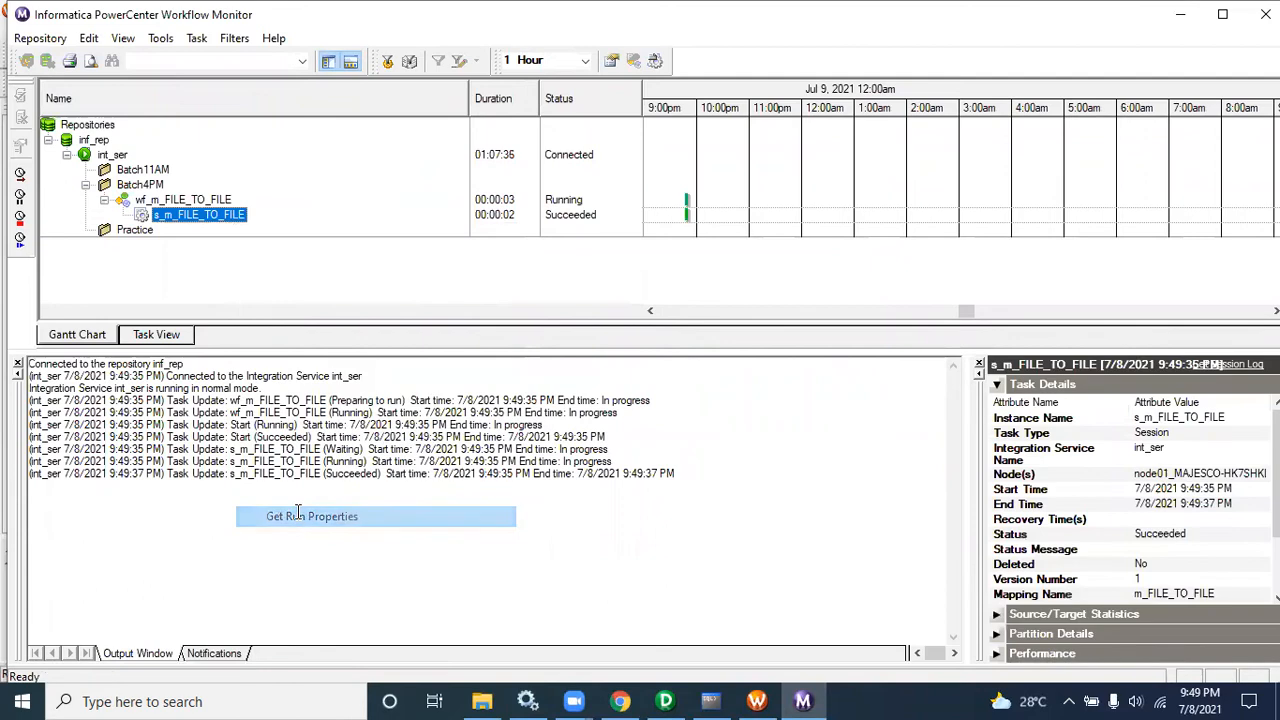
click(17, 364)
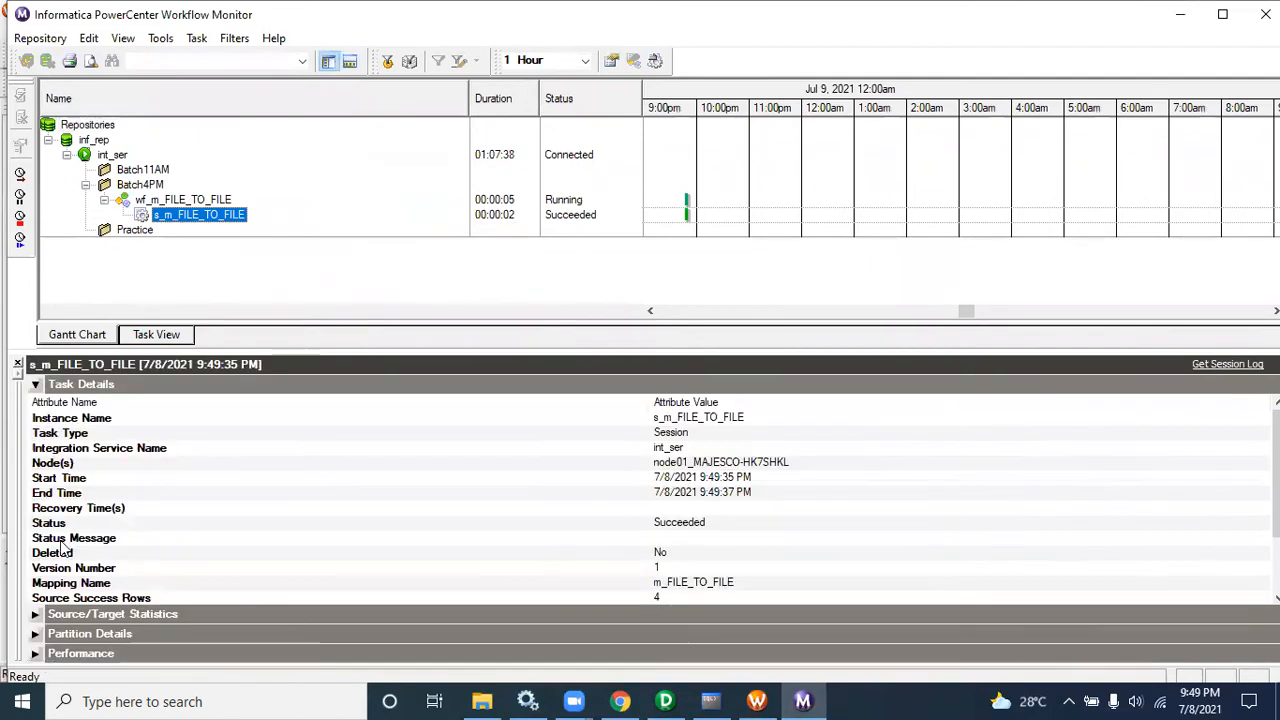
click(36, 610)
click(276, 543)
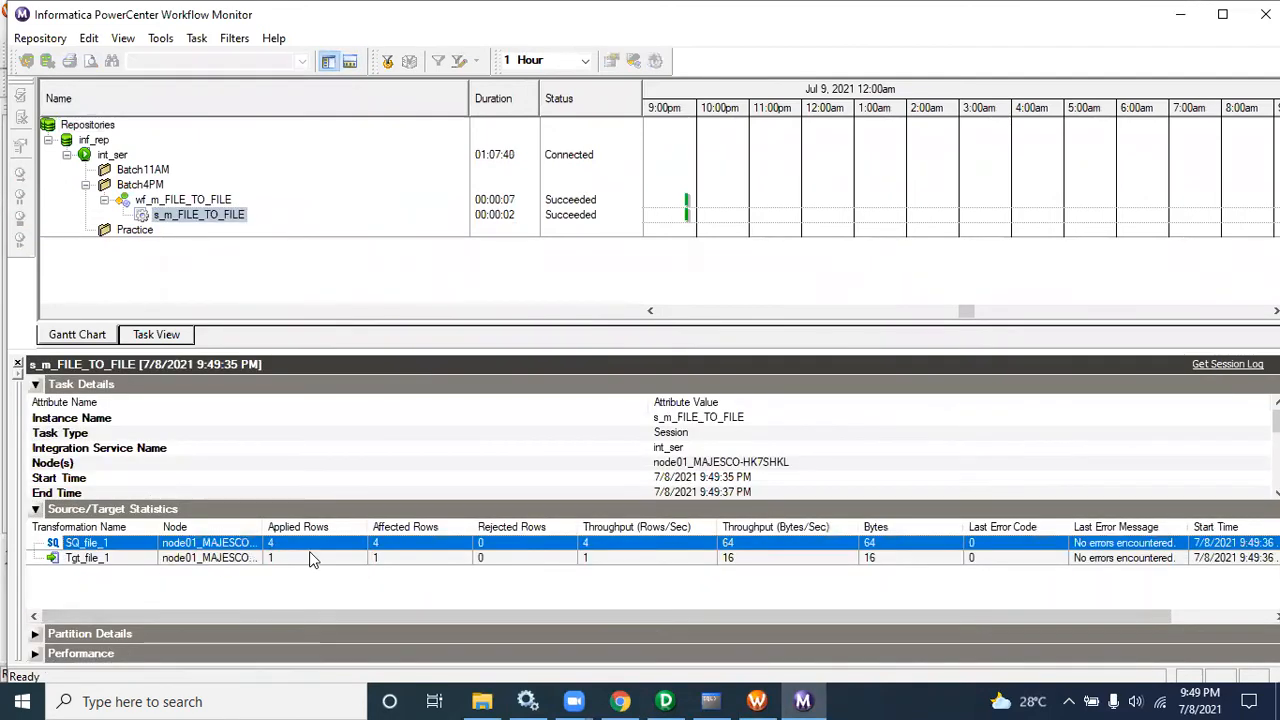
Step: Open tgt_file_1 and file_1 in C:\Informatica to compare the target output with the source rows
click(482, 701)
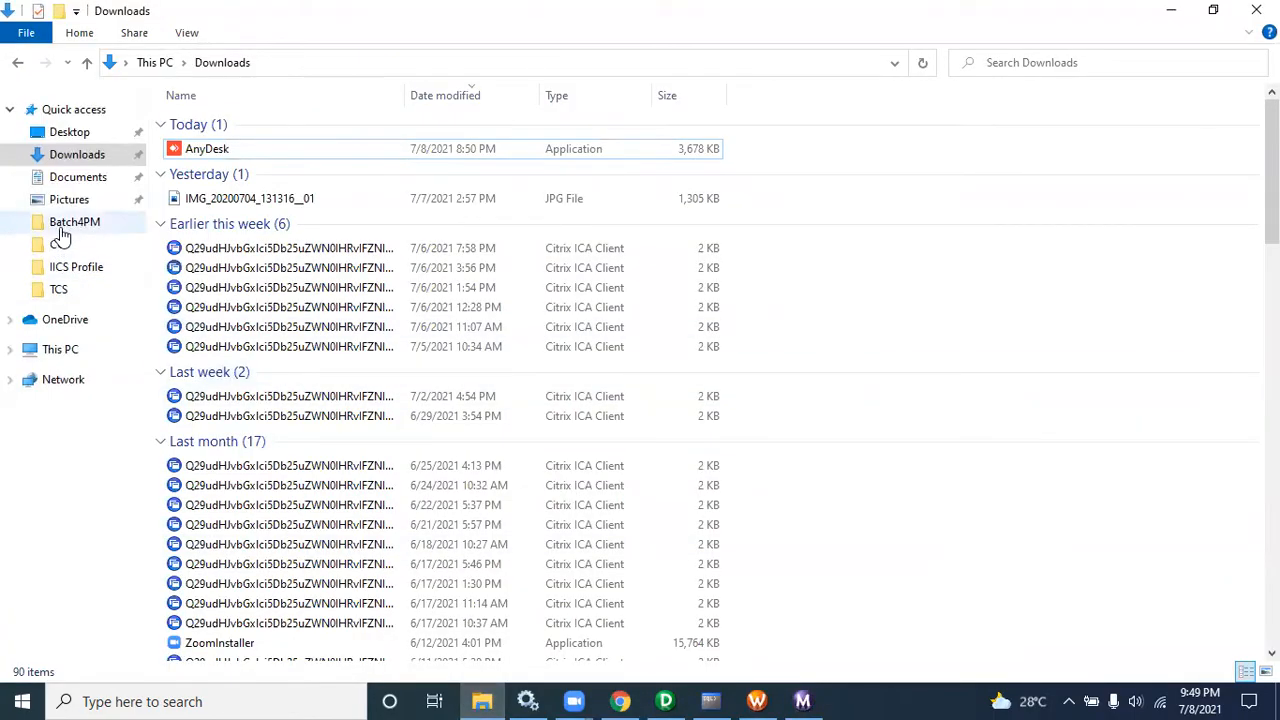
click(155, 62)
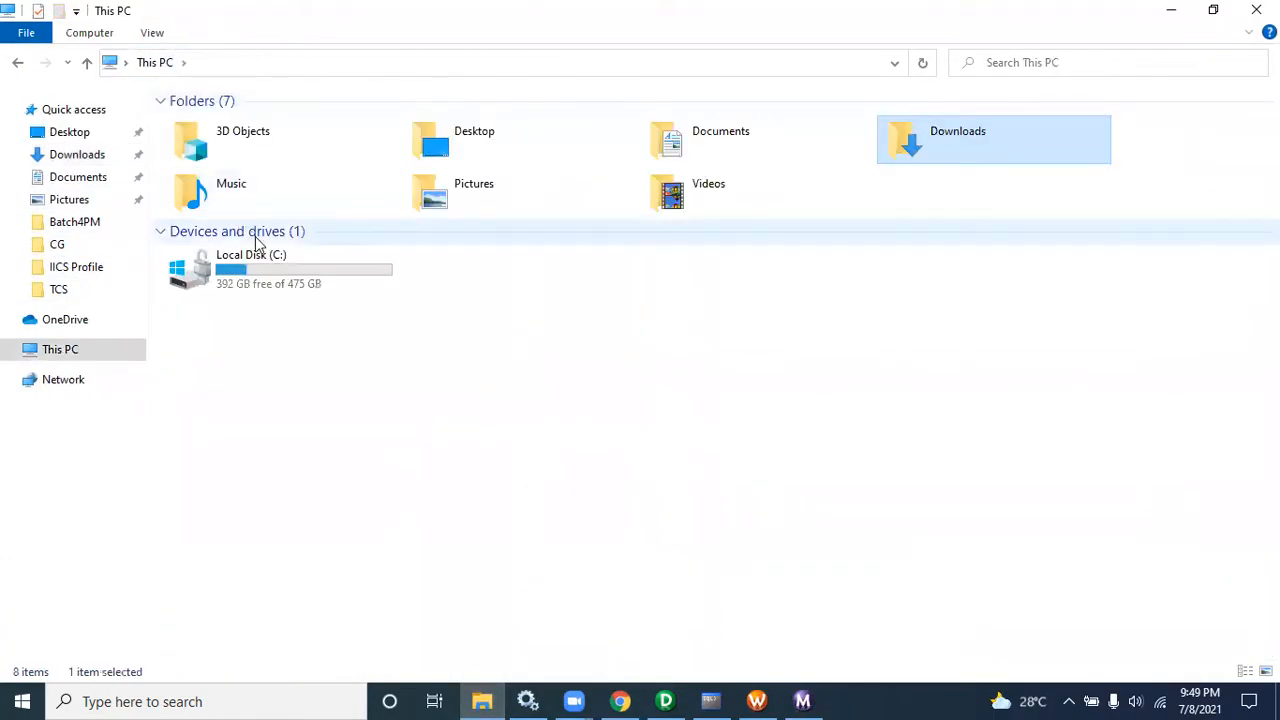
double_click(265, 270)
double_click(222, 145)
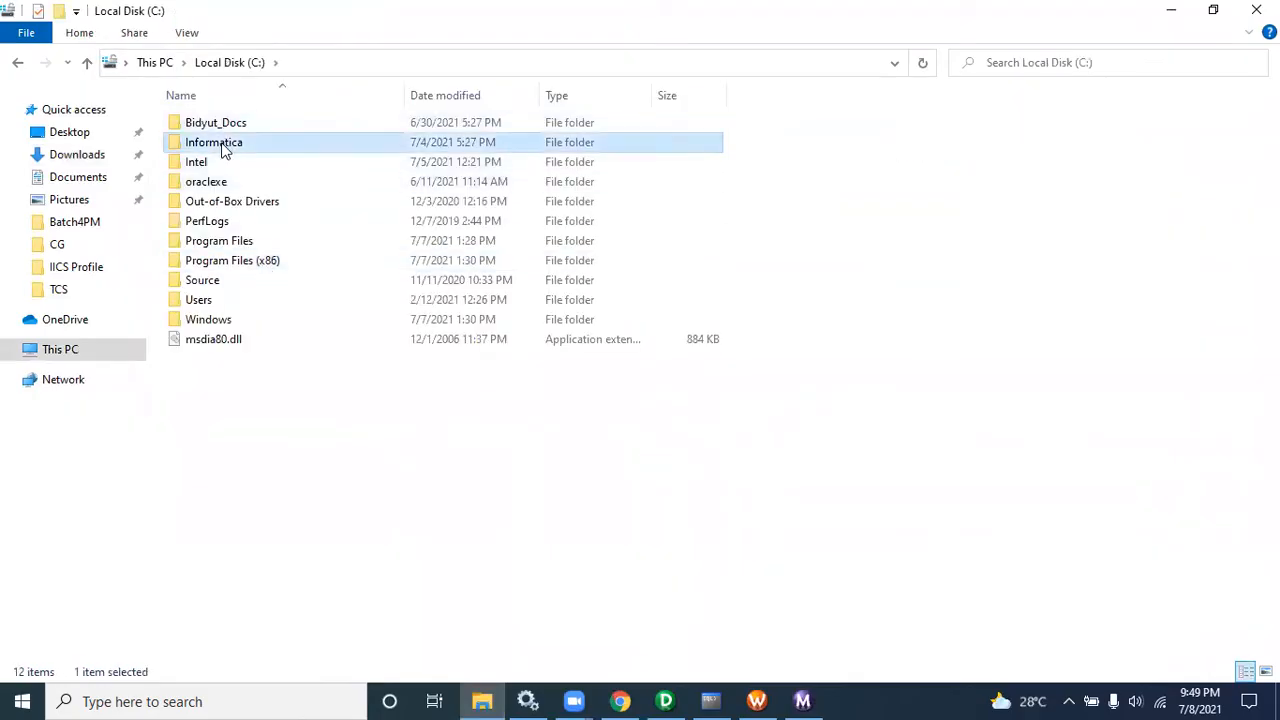
double_click(228, 162)
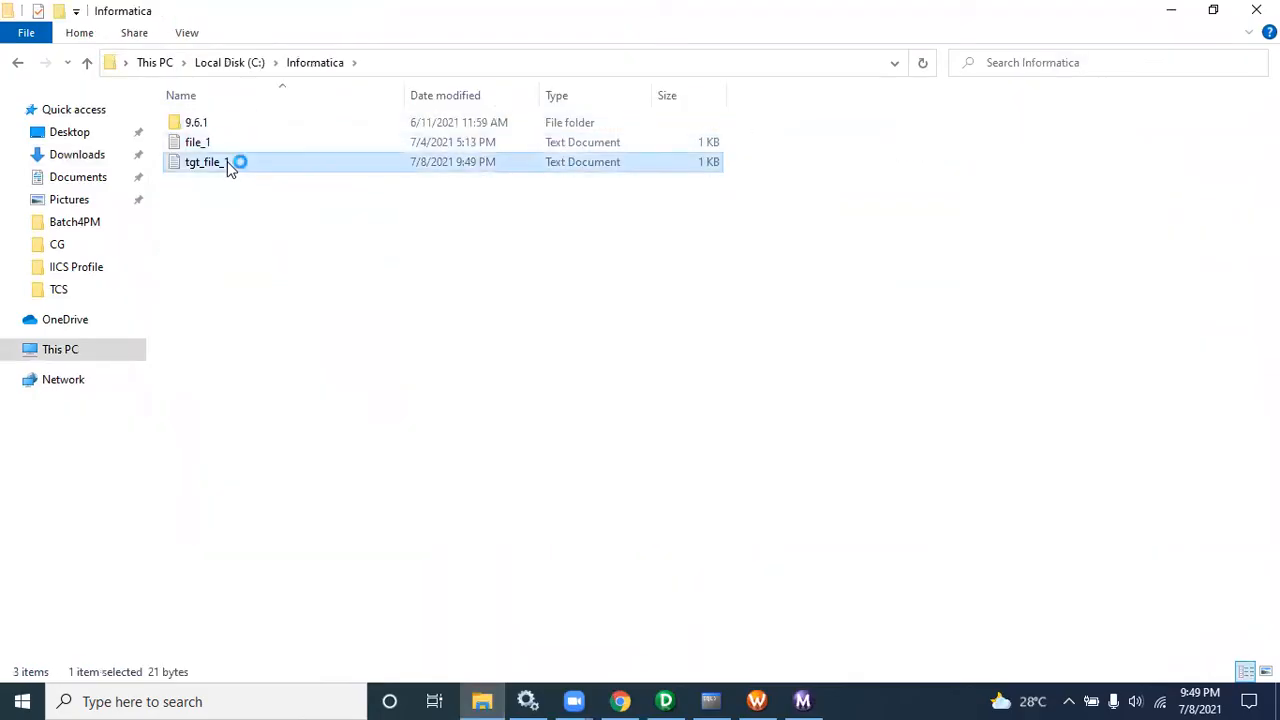
drag(414, 274, 270, 220)
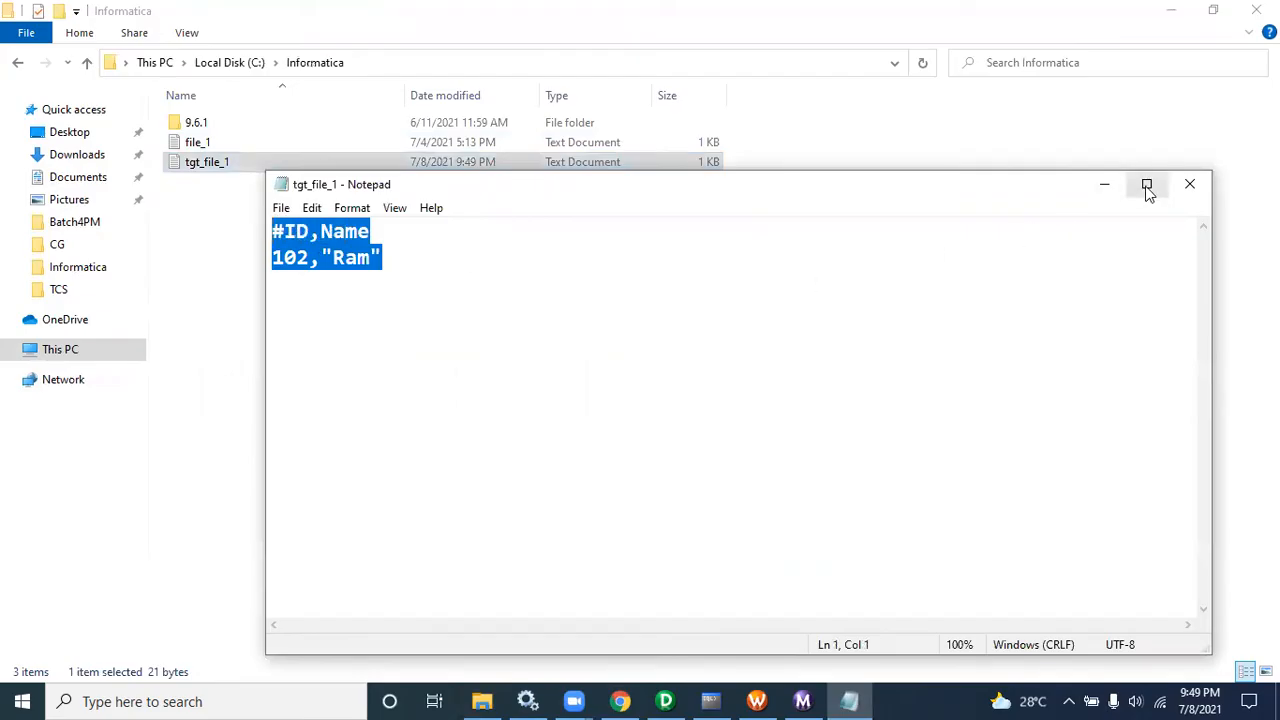
click(1186, 190)
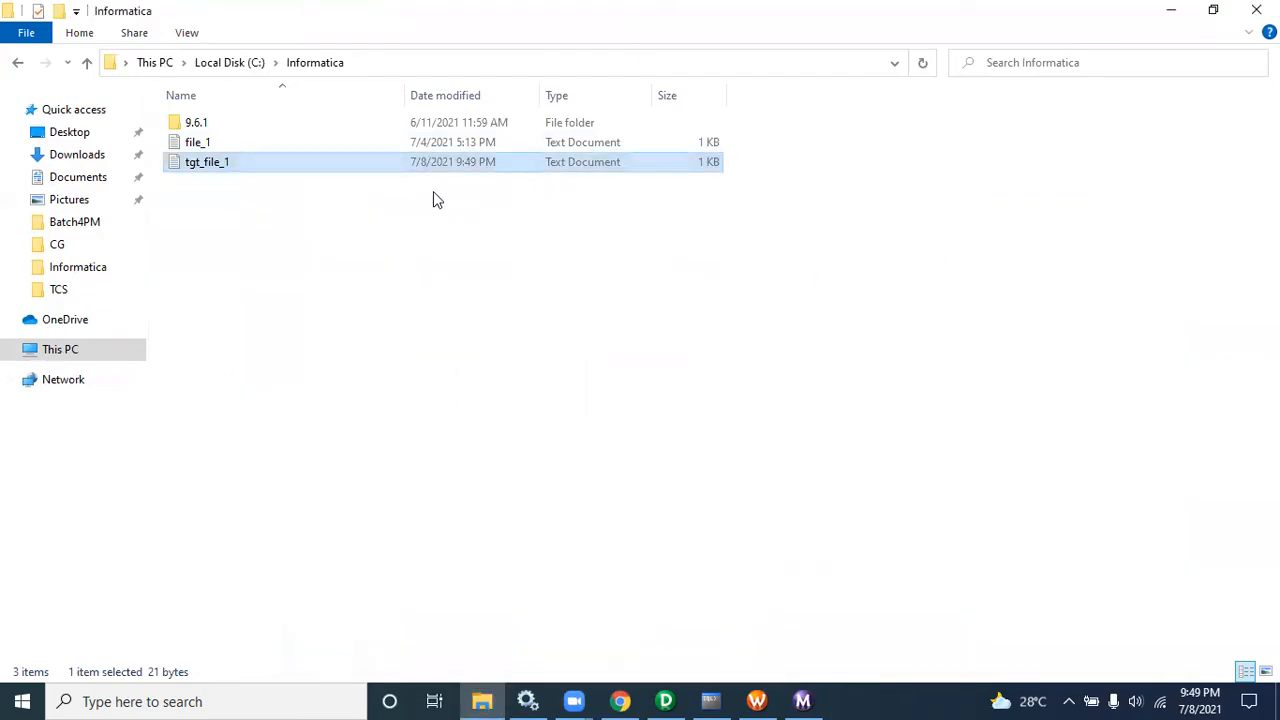
double_click(313, 143)
drag(460, 377, 258, 236)
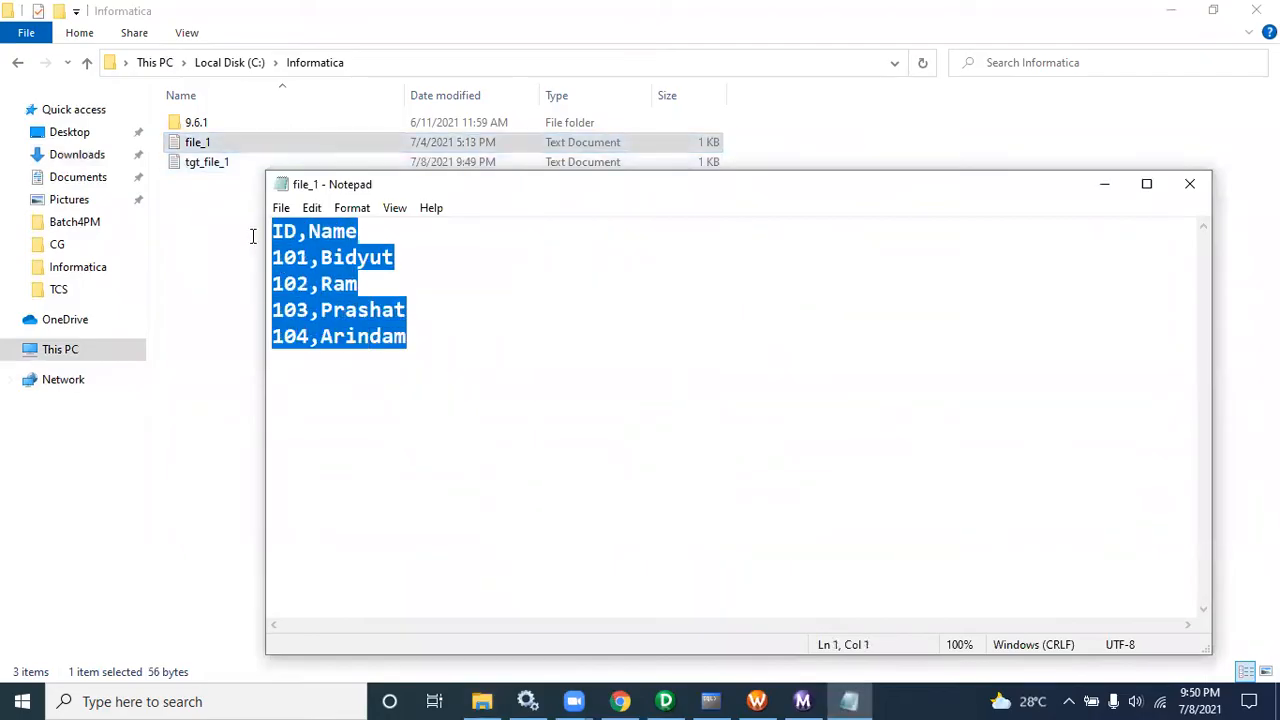
click(1191, 192)
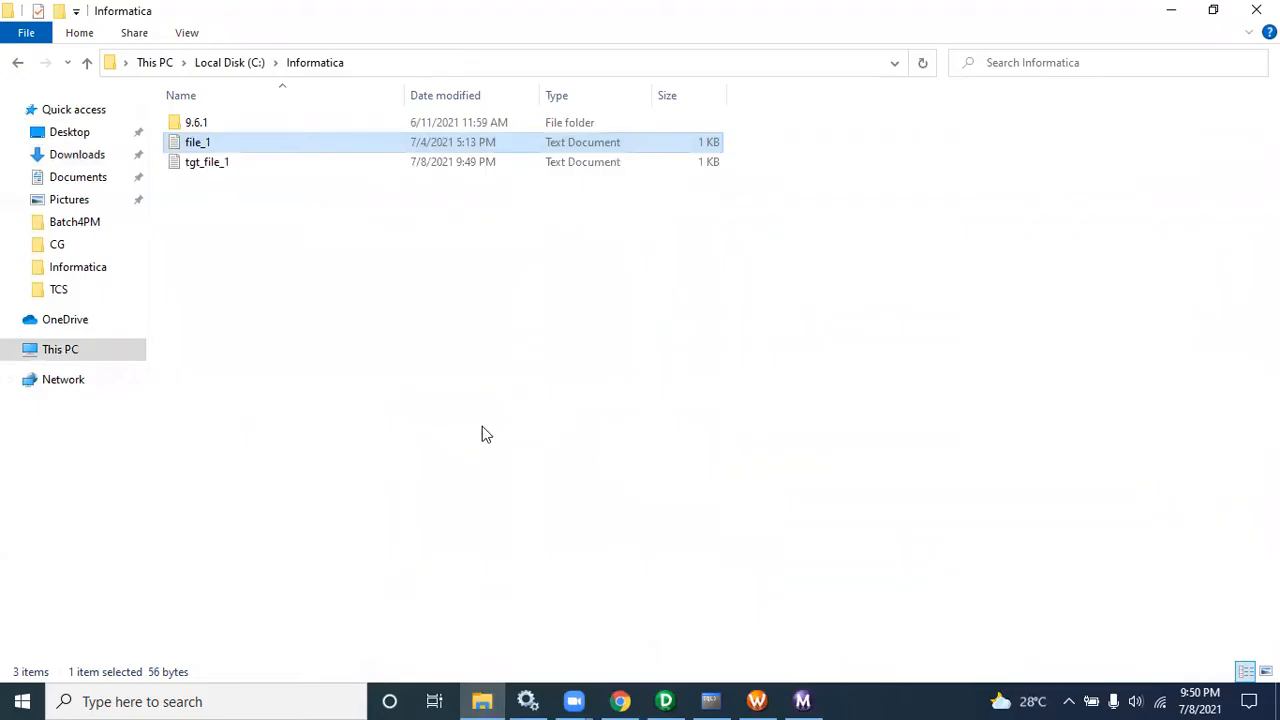
Step: Open the fil_a Filter's condition in the Expression Editor and start an in( function before ID
click(665, 701)
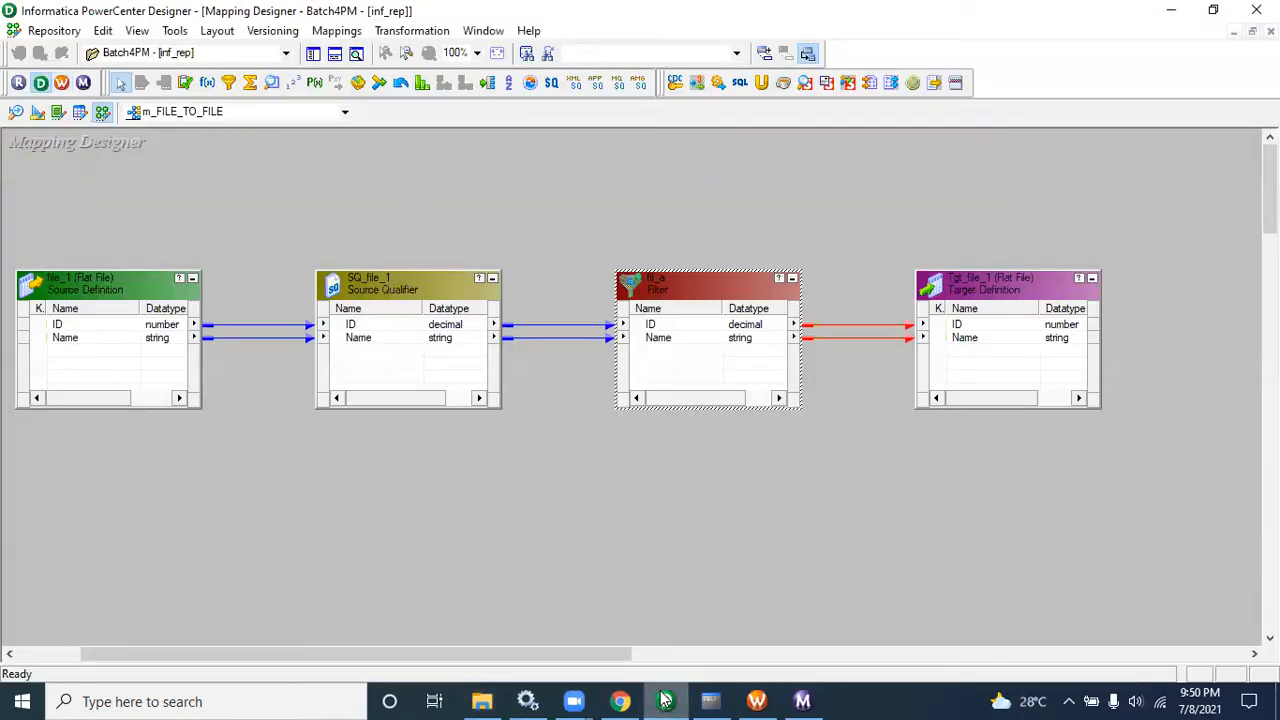
double_click(690, 302)
click(523, 157)
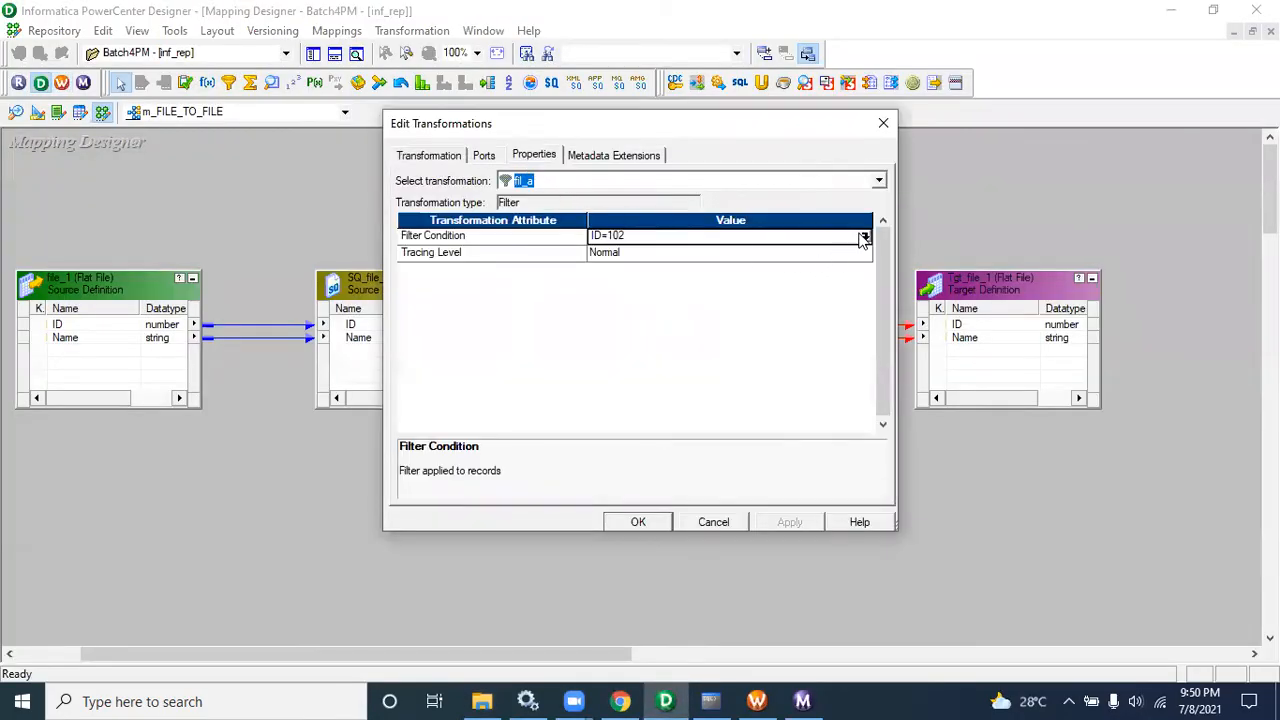
click(863, 237)
drag(586, 212, 447, 222)
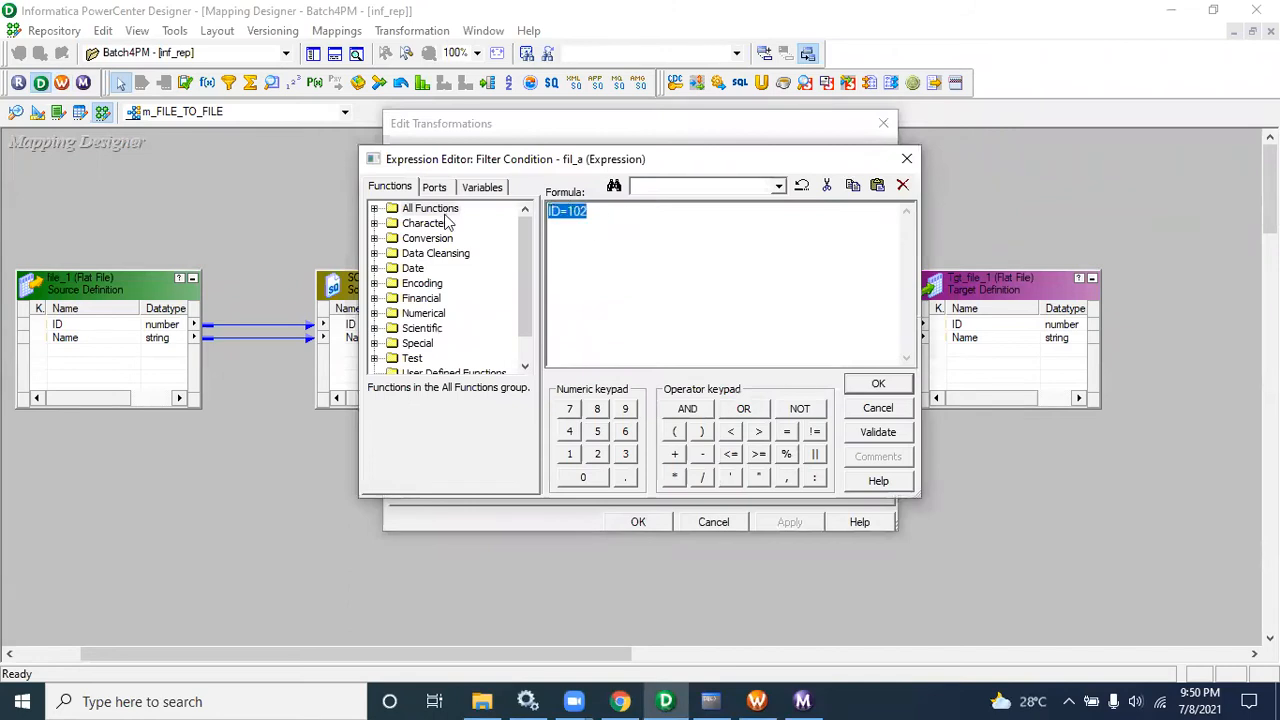
click(551, 218)
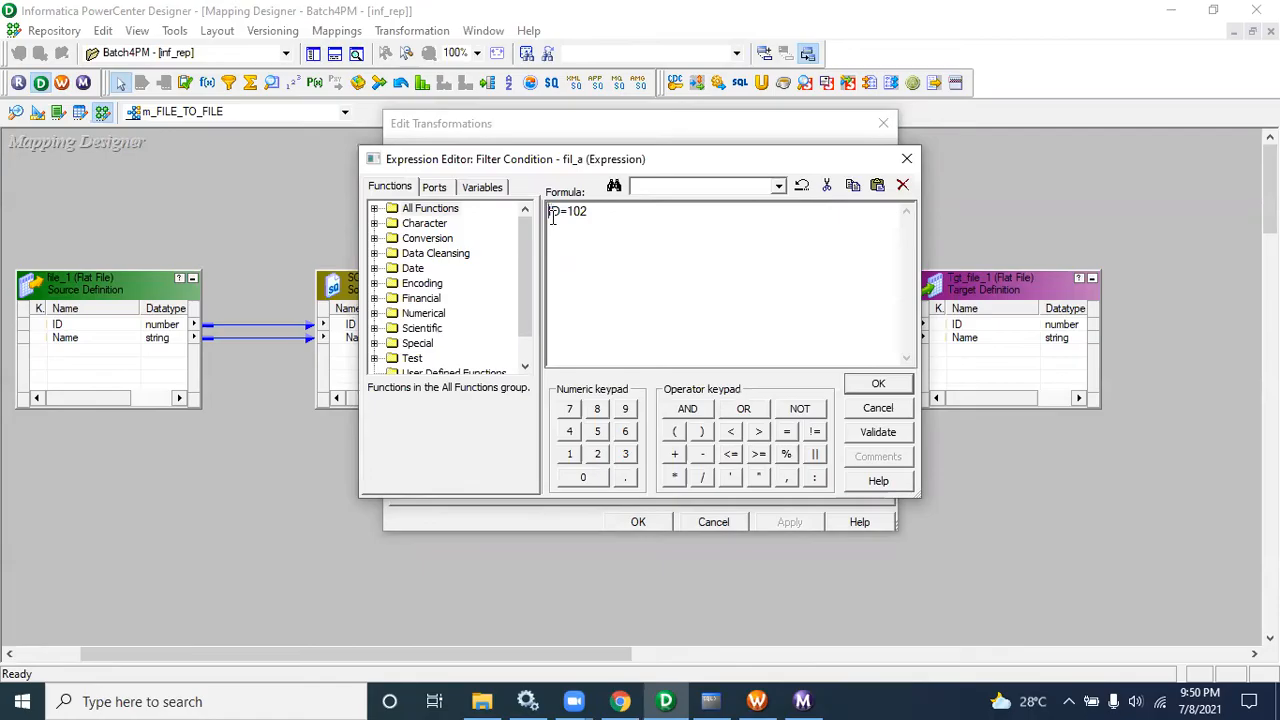
text(n)
text(n()
Step: Browse the All Functions list to locate the IN function and its description
click(376, 208)
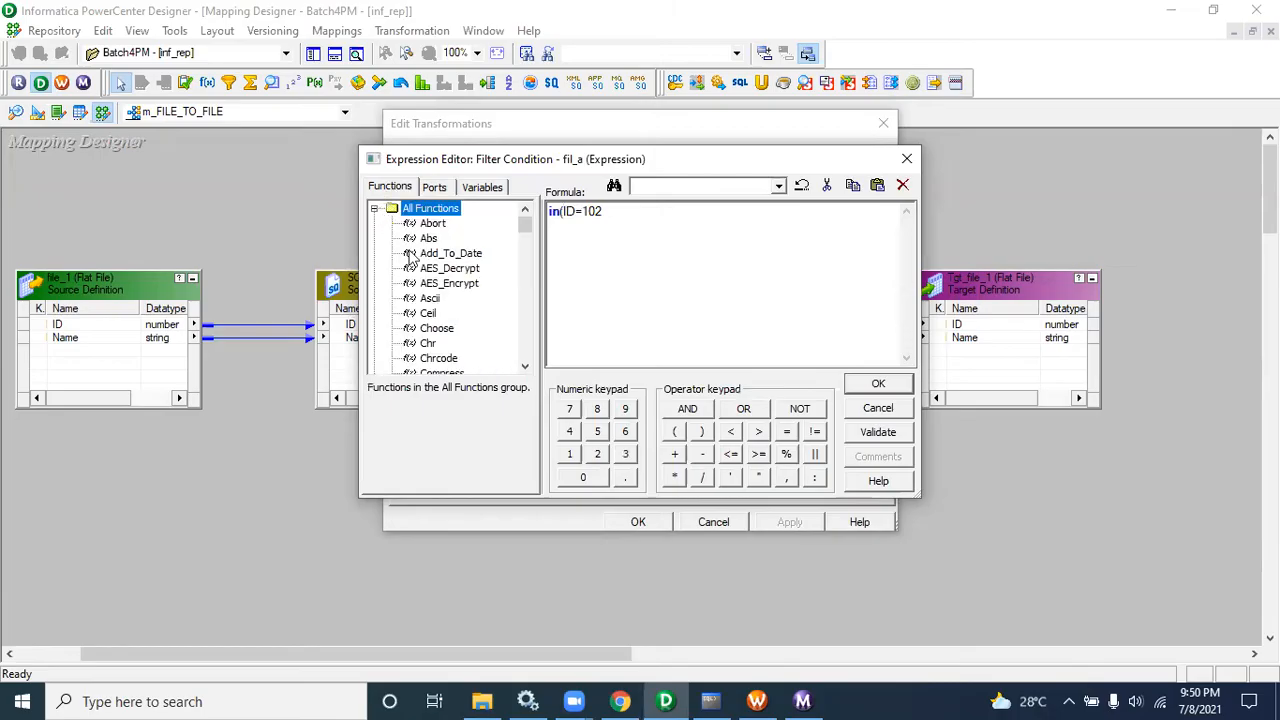
click(440, 254)
key(i)
key(i)
key(i)
key(i)
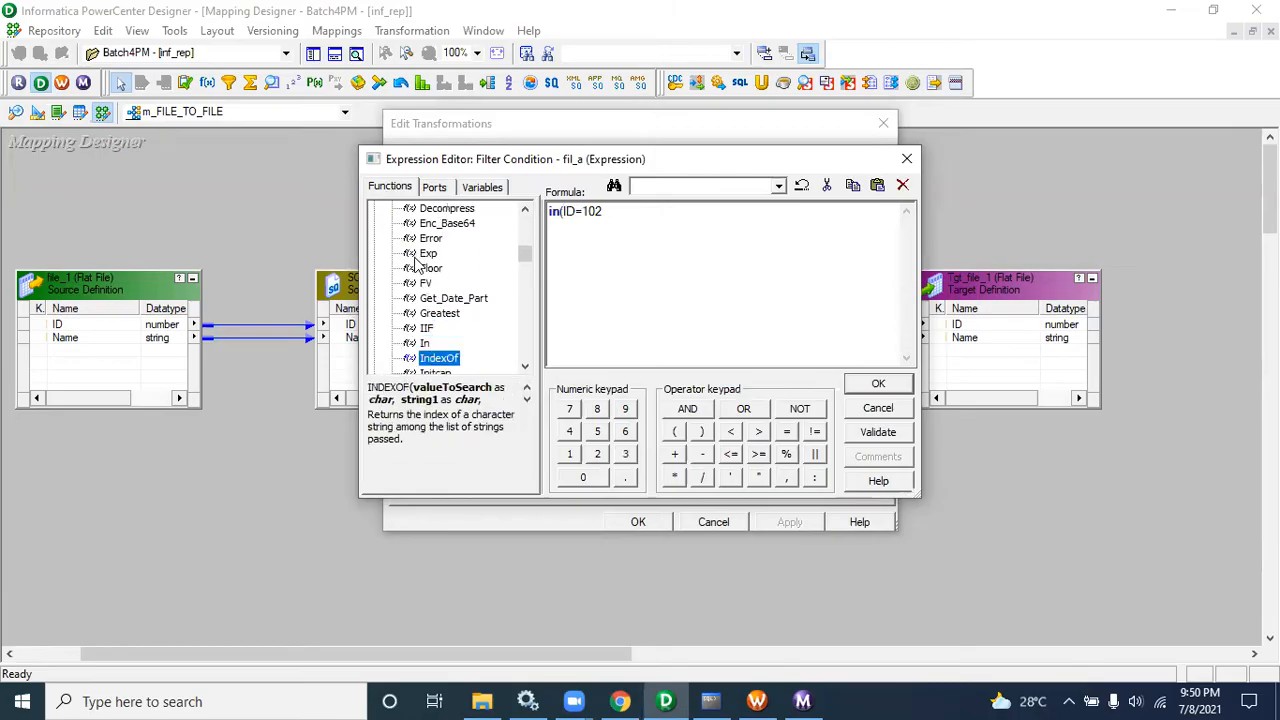
click(424, 329)
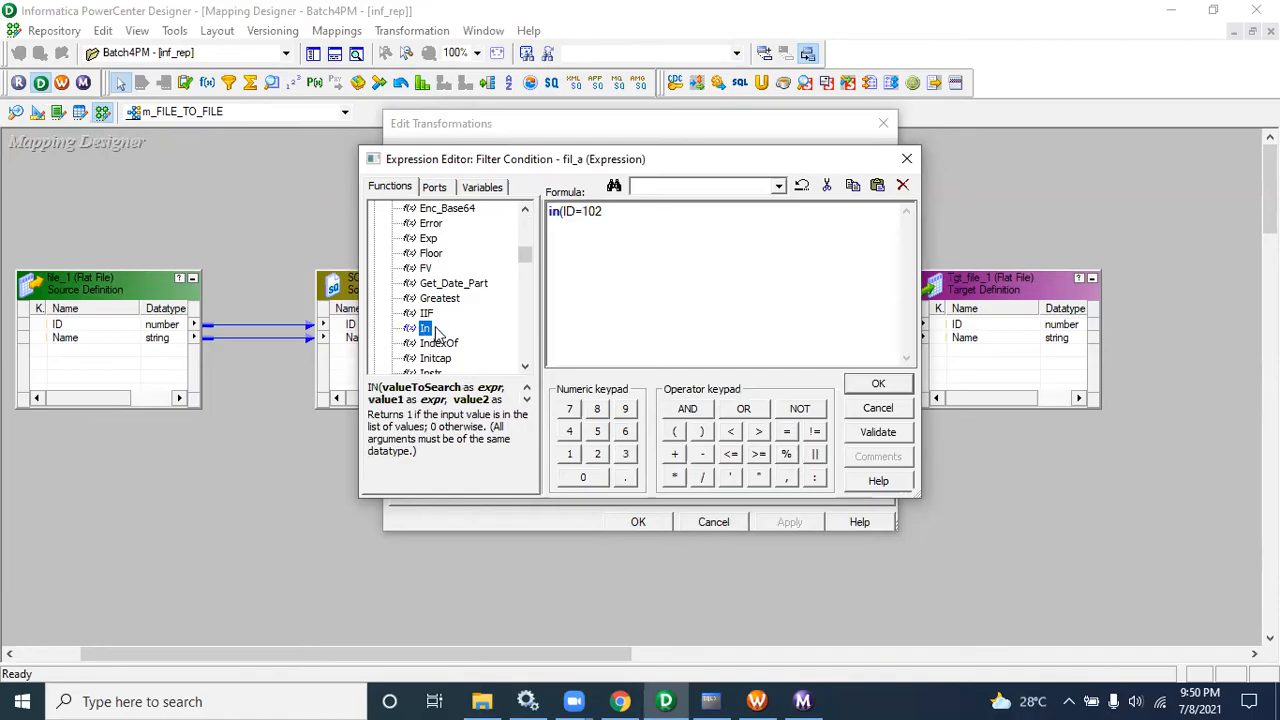
drag(525, 258, 513, 226)
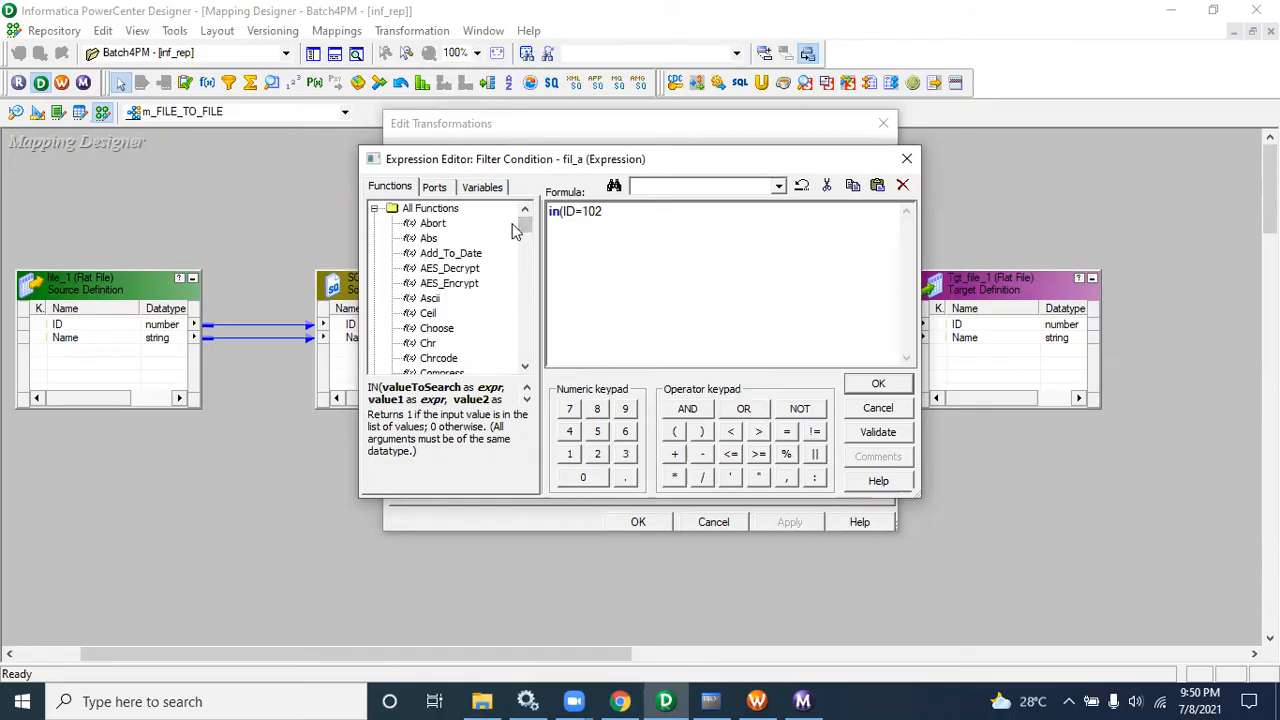
Step: Rewrite the filter condition as in(ID,102,104) and validate it
drag(514, 230, 540, 222)
key(BackSpace)
text(,102,104)
click(866, 432)
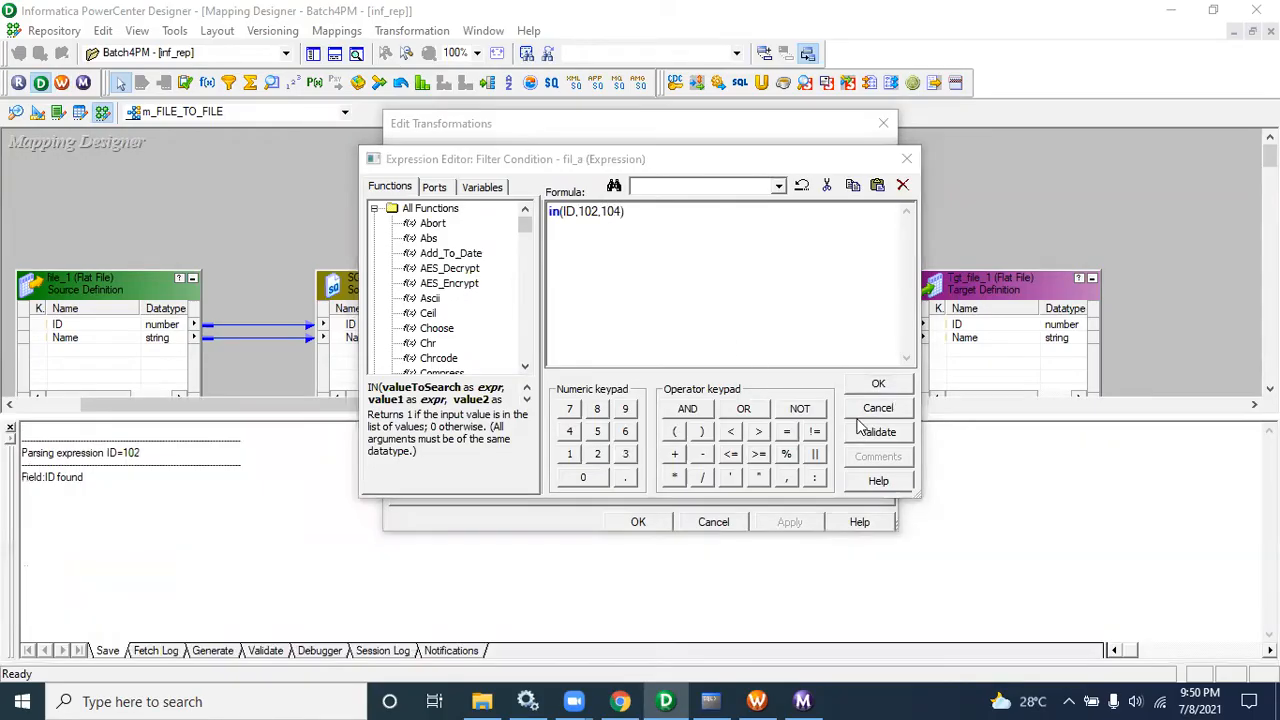
Step: Review the source rows in the open file_1 Notepad window and return to the Expression Editor
click(720, 394)
click(482, 701)
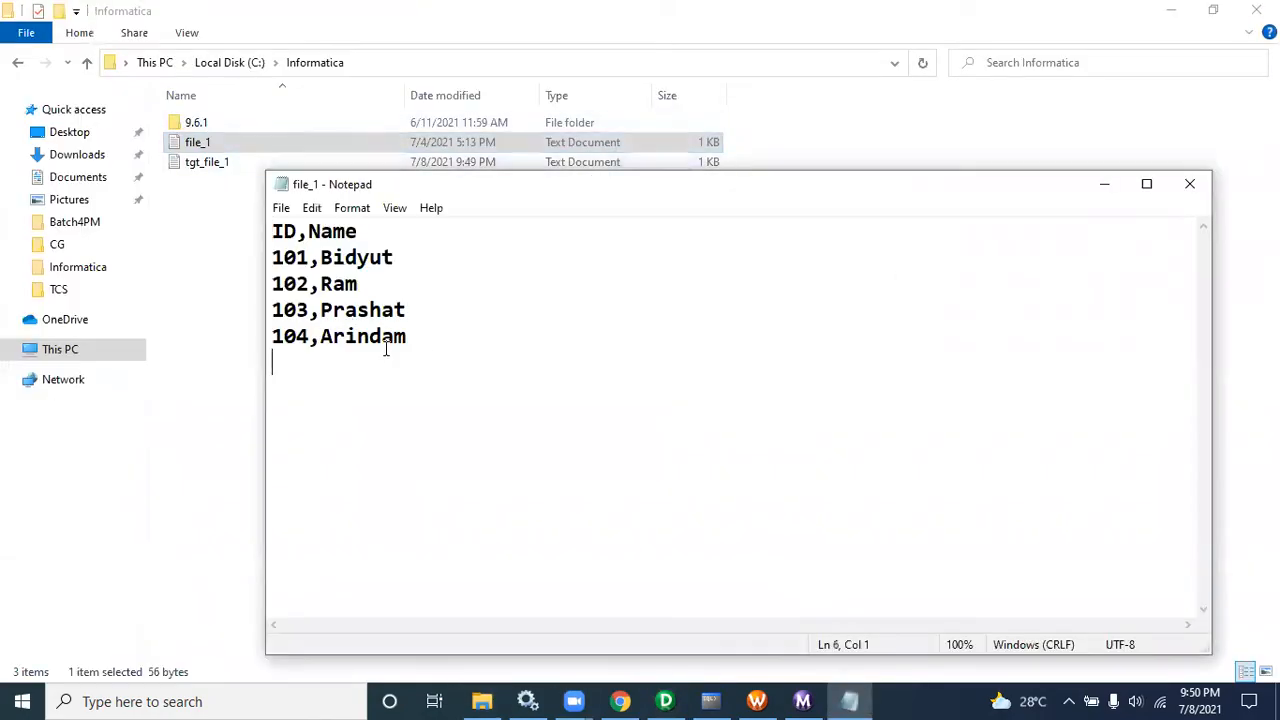
drag(387, 349, 264, 330)
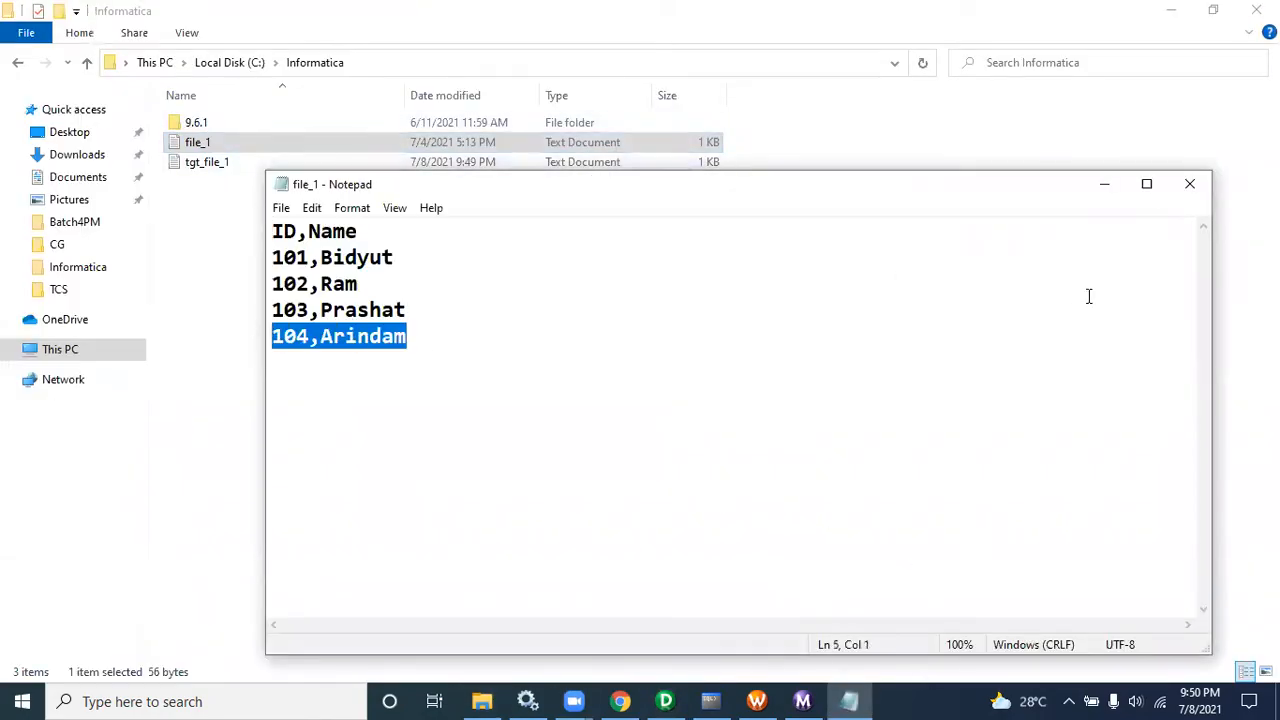
click(1190, 184)
click(665, 701)
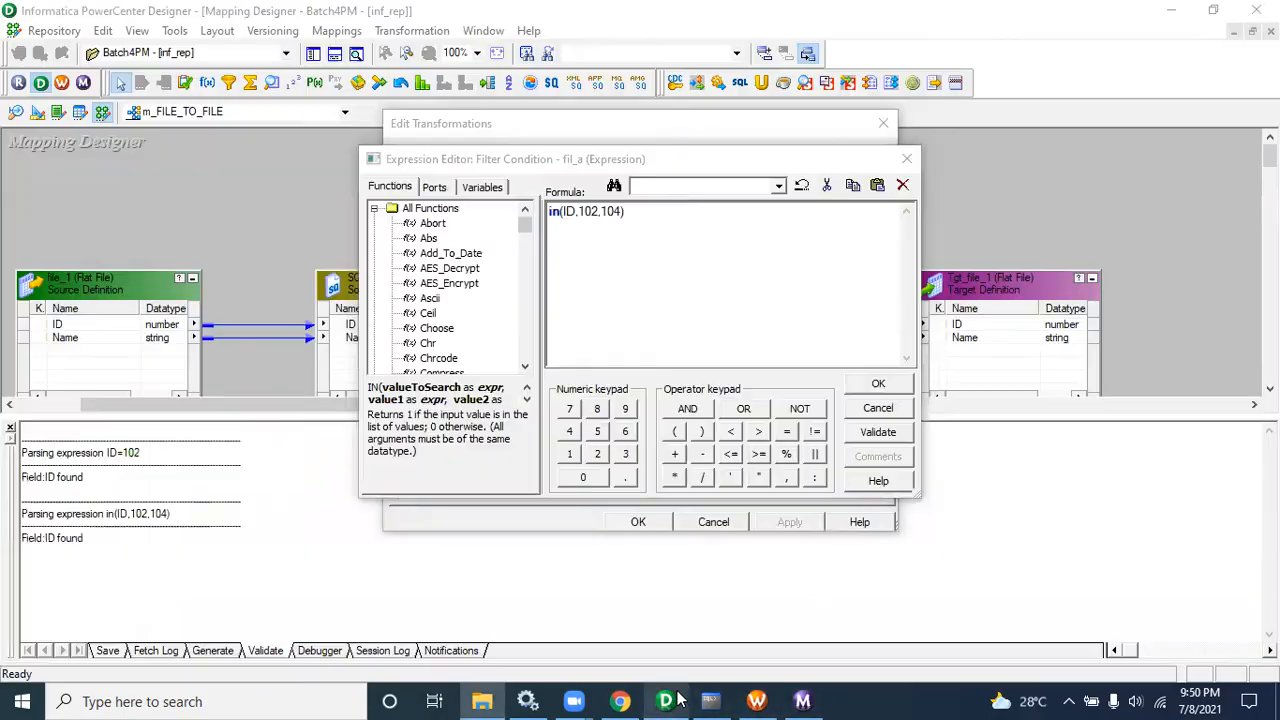
Step: Validate the condition again, apply it to fil_a and save the mapping
click(876, 432)
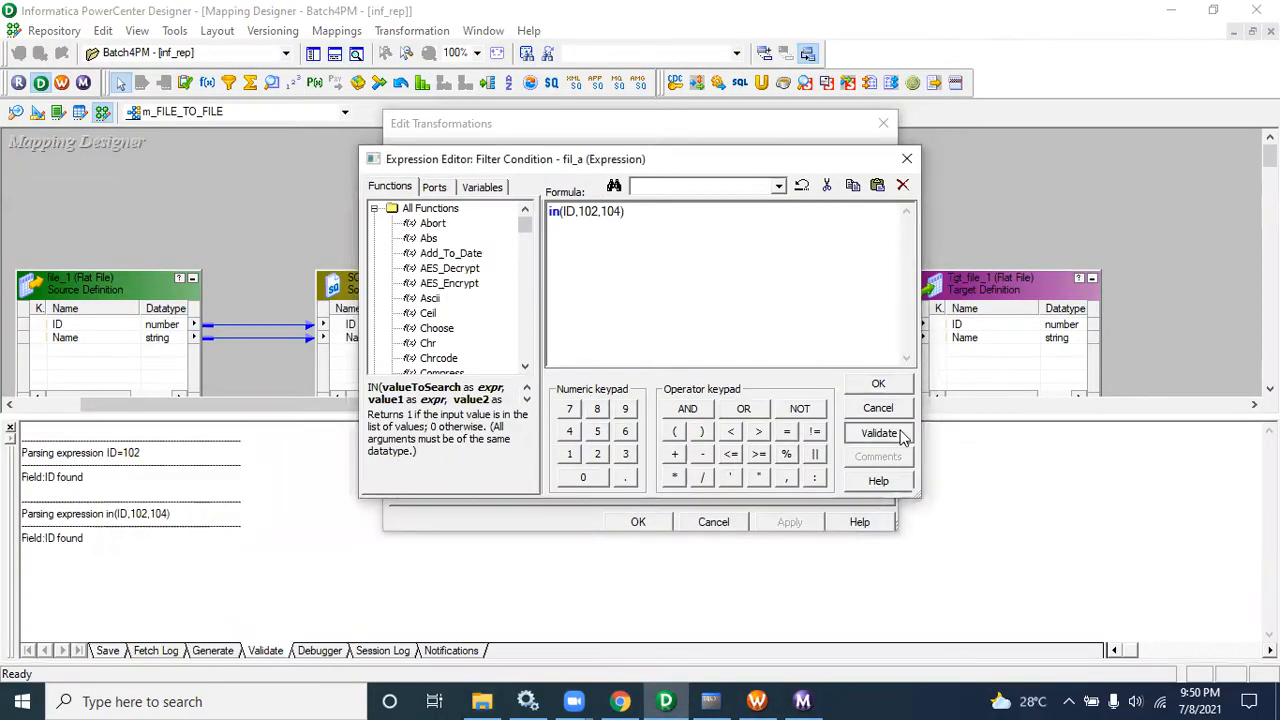
click(735, 372)
click(879, 386)
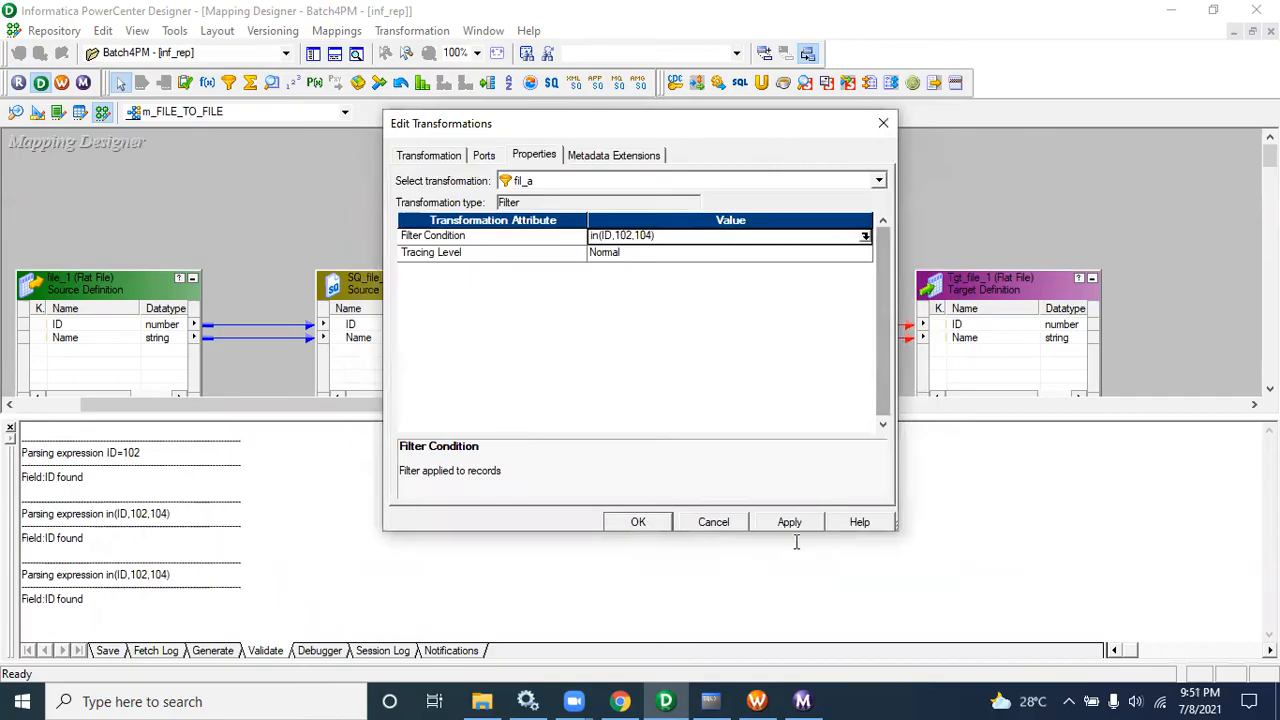
click(652, 523)
key(ctrl+s)
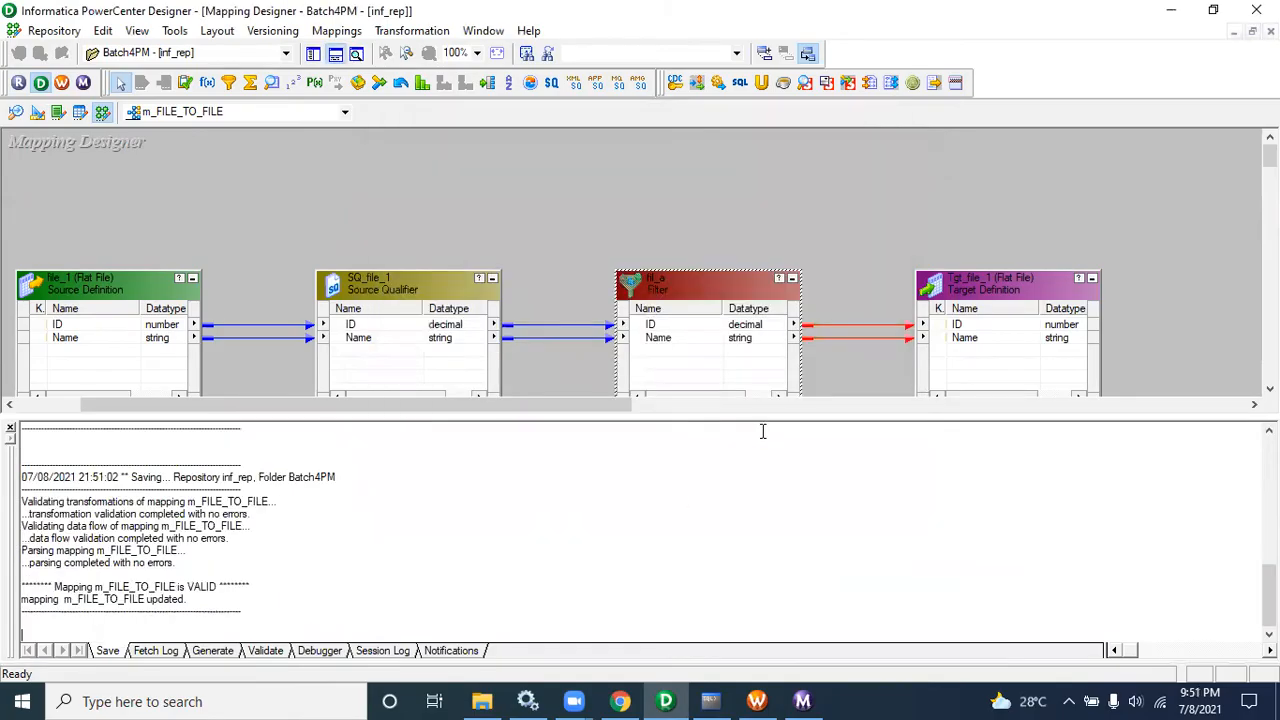
Step: Refresh the s_m_FILE_TO_FILE session's mapping in the Workflow Manager and save the workflow
click(757, 701)
right_click(700, 212)
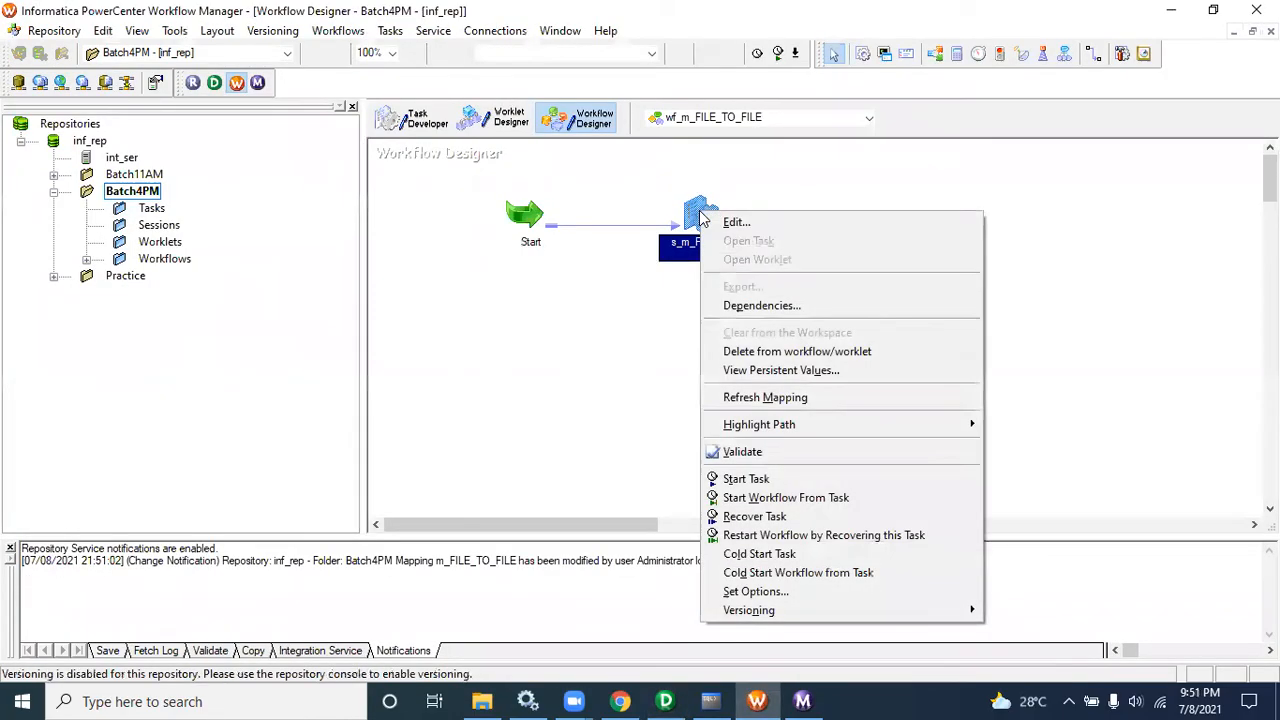
click(739, 398)
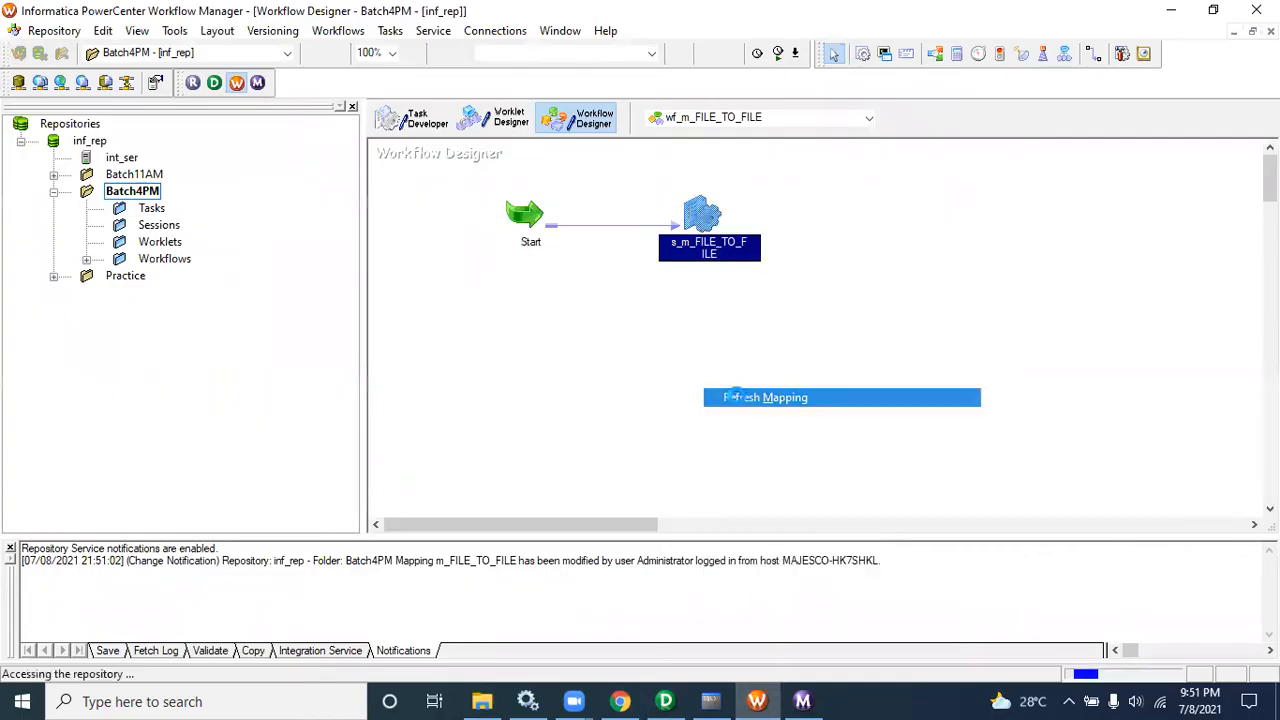
click(671, 186)
drag(671, 193, 757, 283)
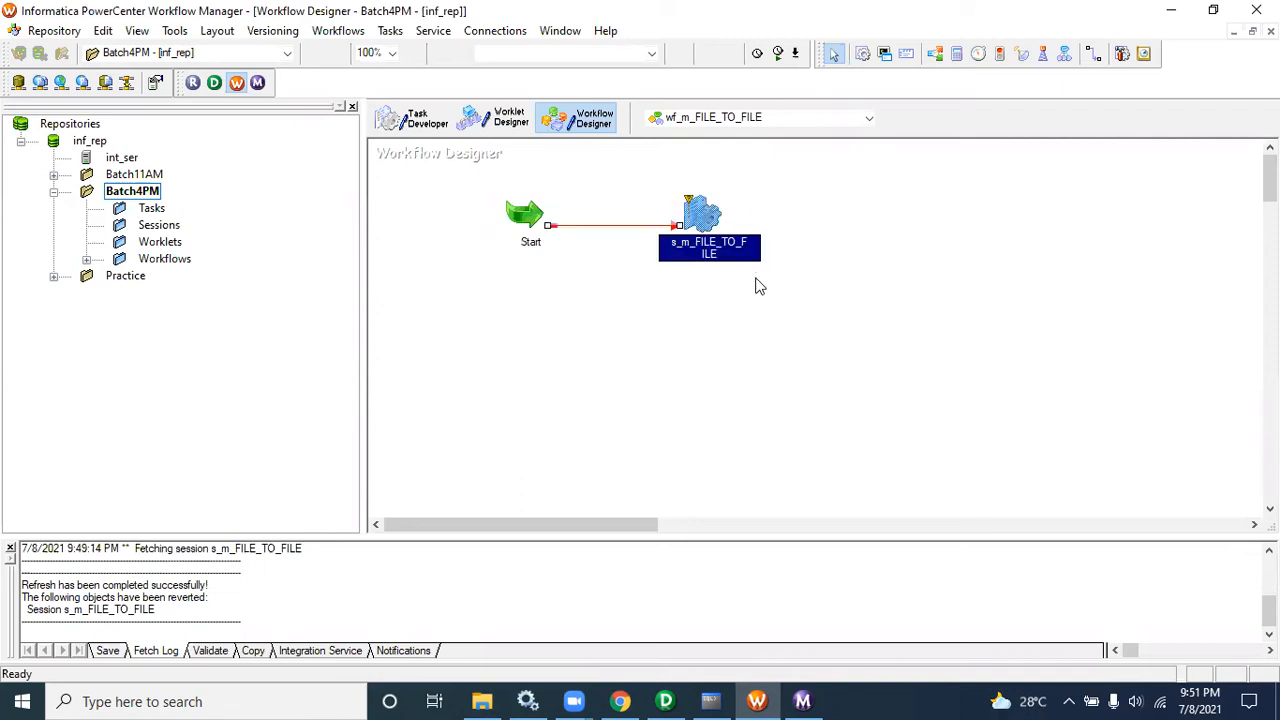
click(670, 190)
drag(670, 190, 764, 270)
key(ctrl+s)
Step: Run the wf_m_FILE_TO_FILE workflow again and check the target row statistics in the Workflow Monitor
right_click(652, 194)
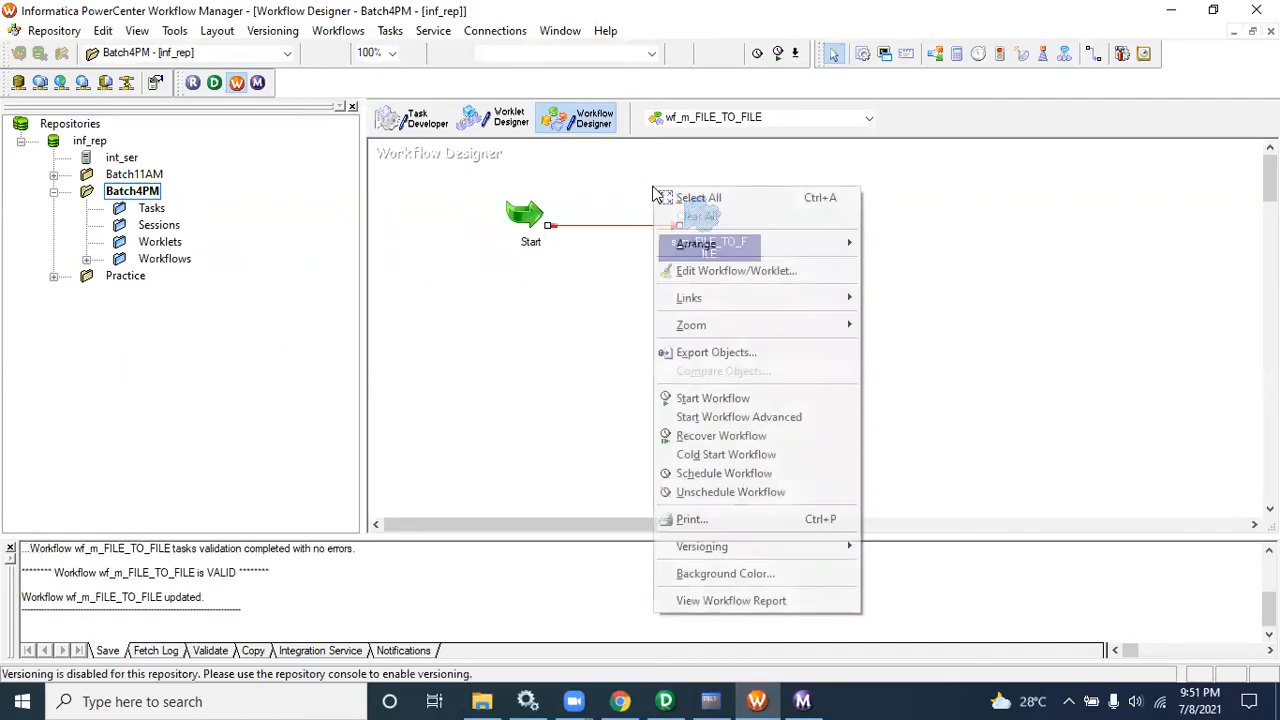
click(685, 397)
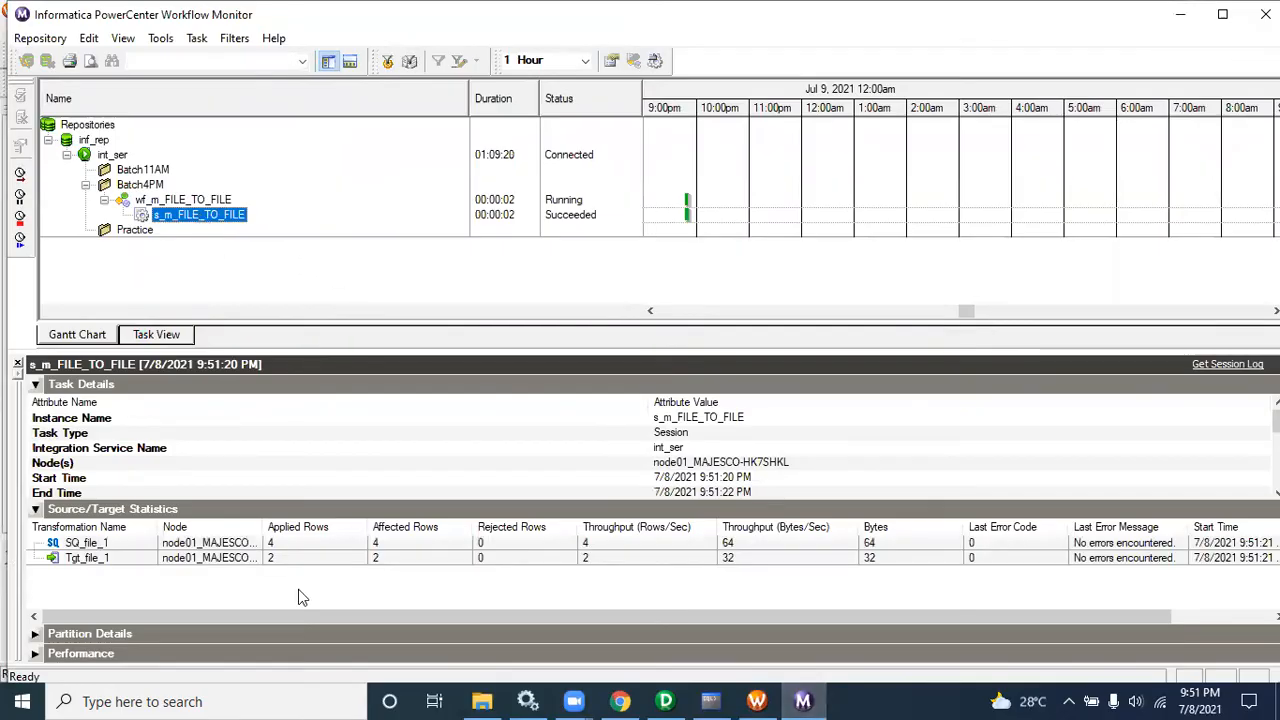
click(288, 558)
Step: Open tgt_file_1 in C:\Informatica to review the filtered output and return to the Designer
click(484, 700)
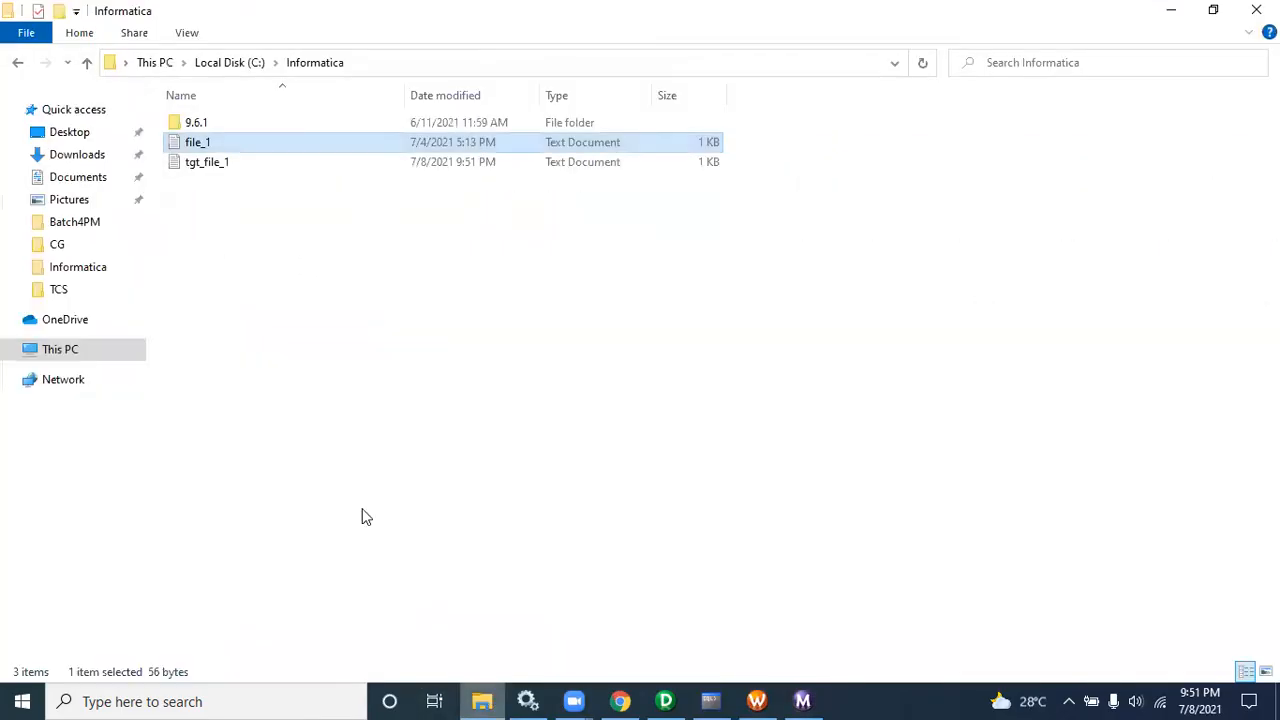
double_click(187, 164)
drag(432, 290, 243, 249)
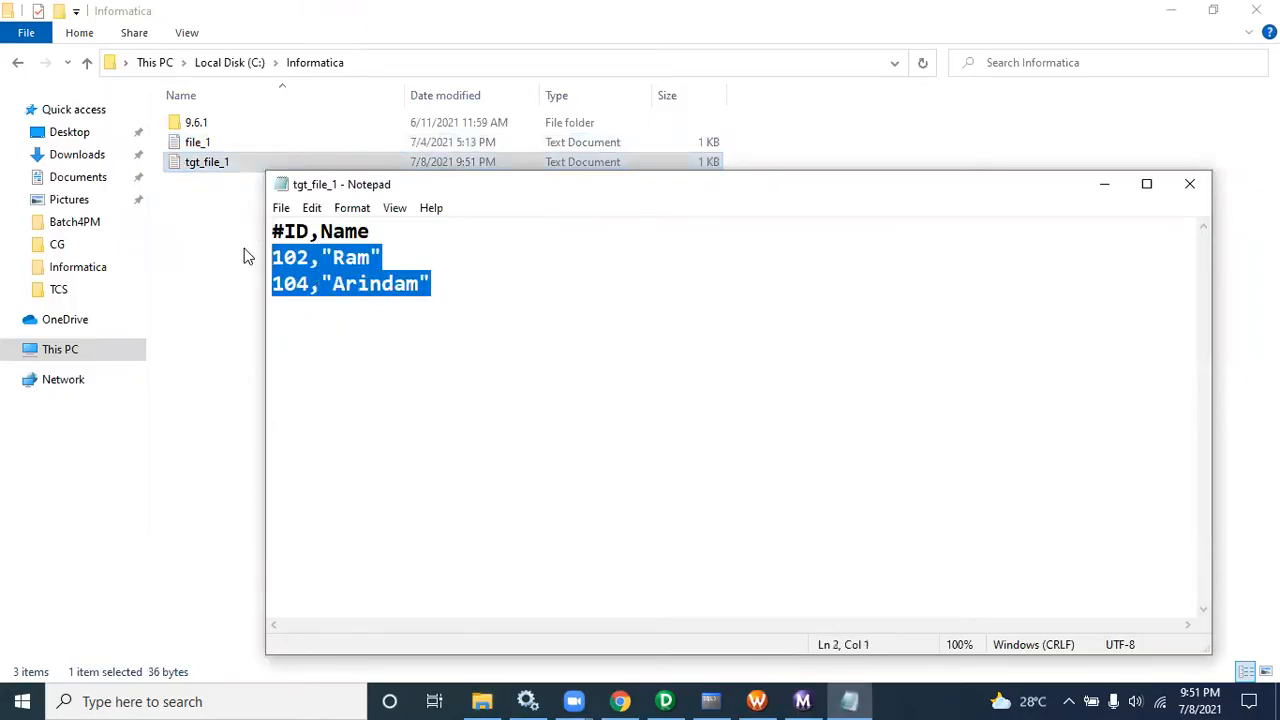
click(1184, 194)
click(670, 701)
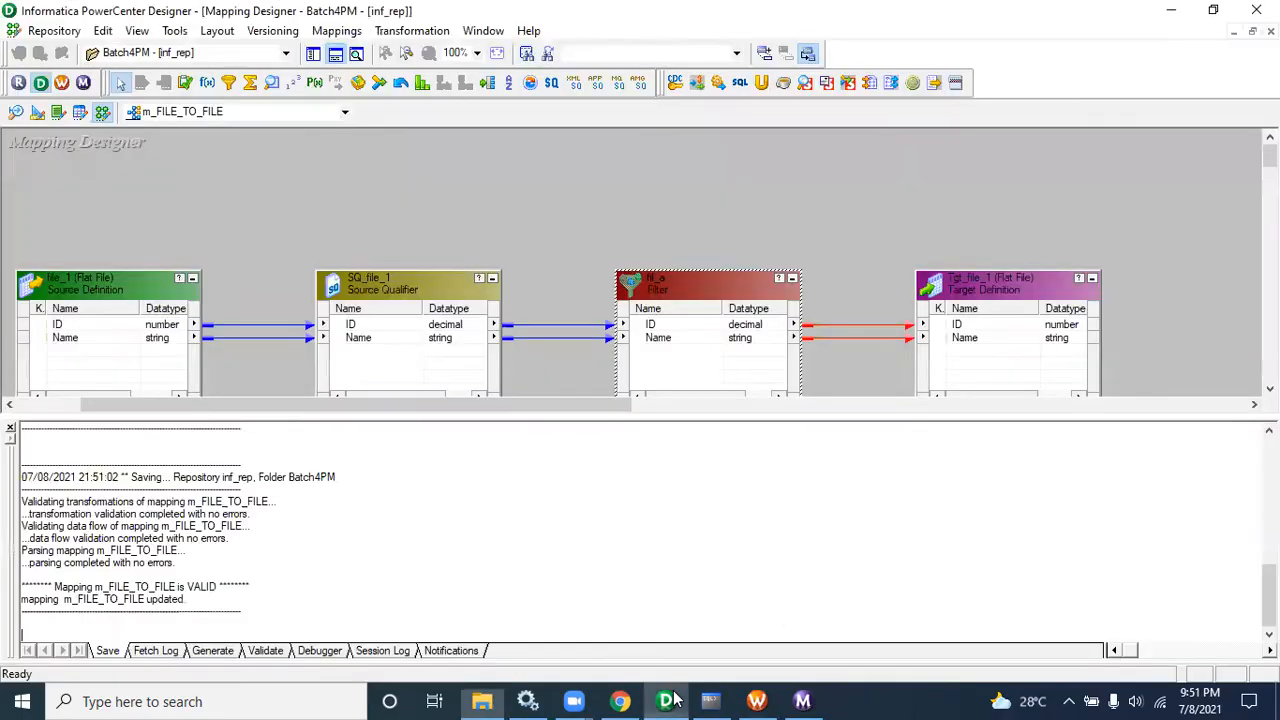
Step: Review fil_a's filter condition, then move the filter above the pipeline and hide the output window
double_click(704, 290)
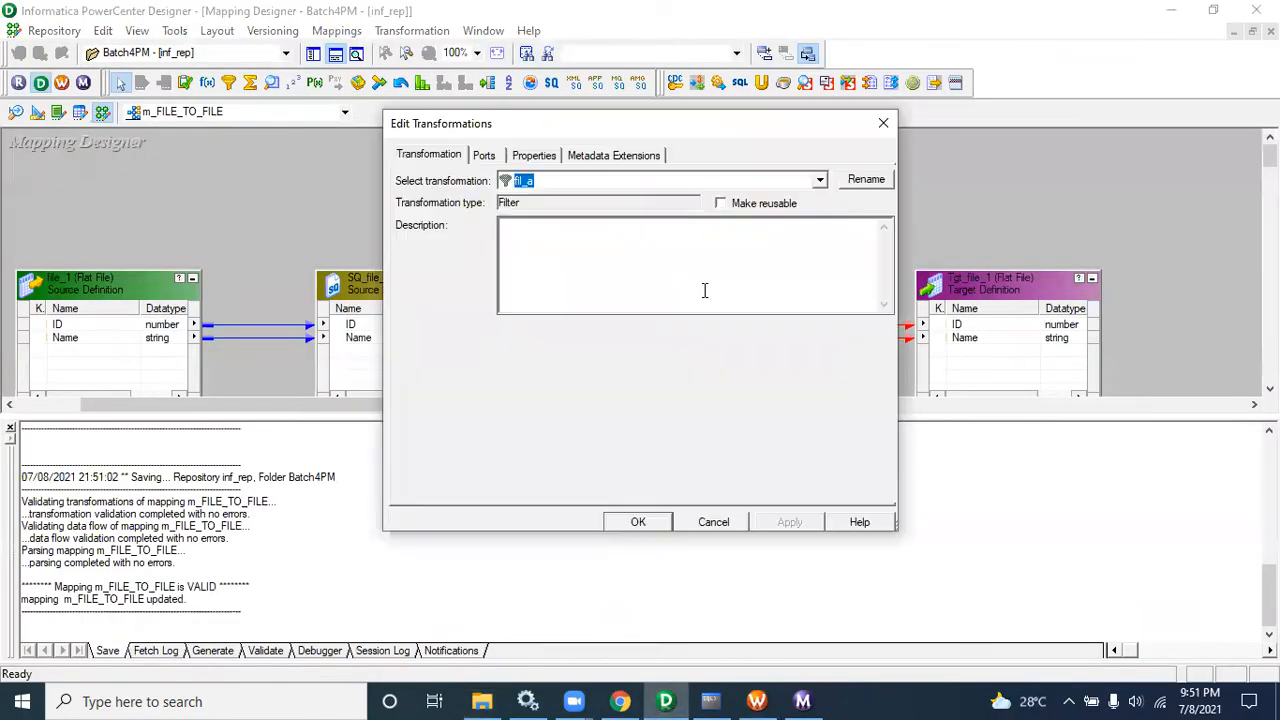
click(536, 157)
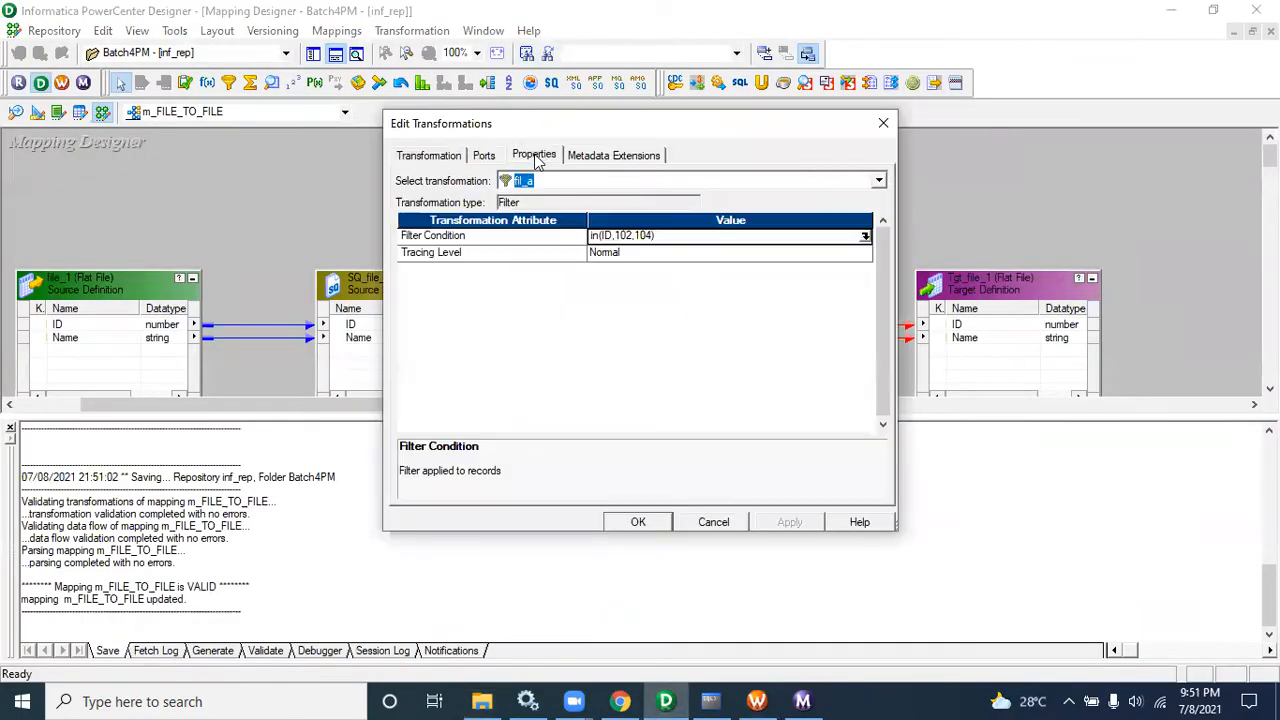
click(714, 522)
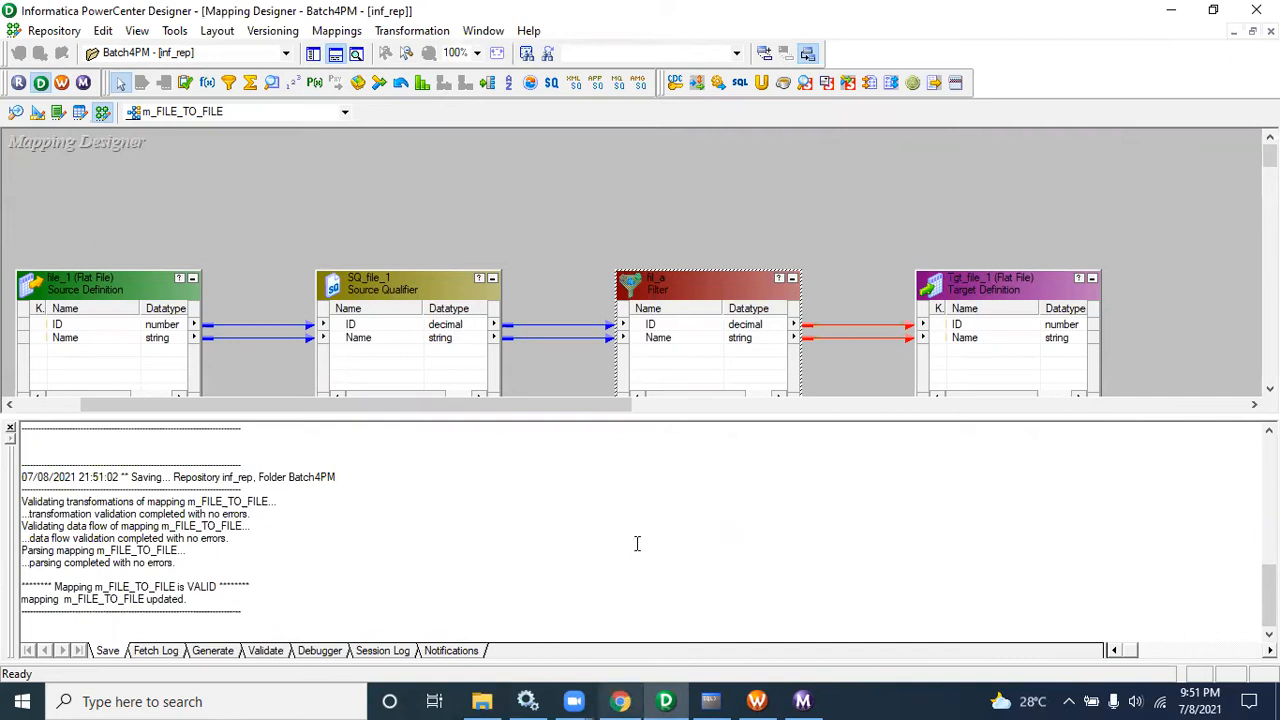
drag(669, 285, 668, 233)
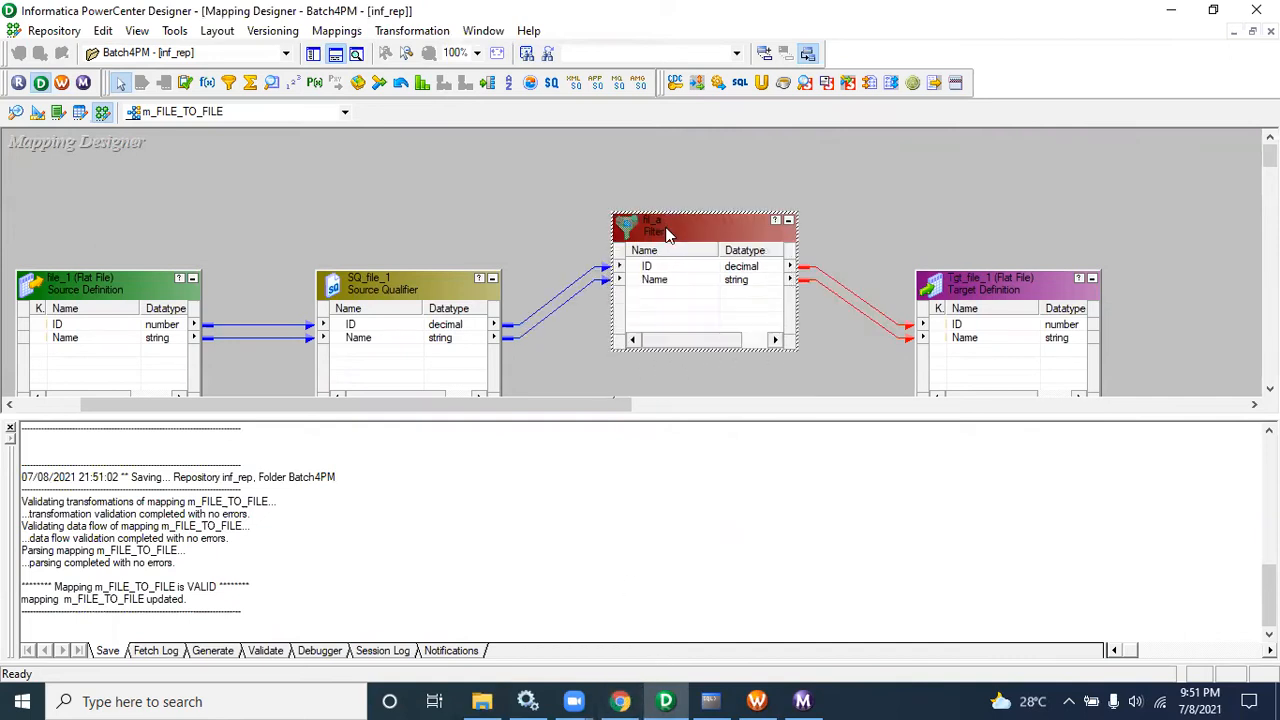
click(11, 429)
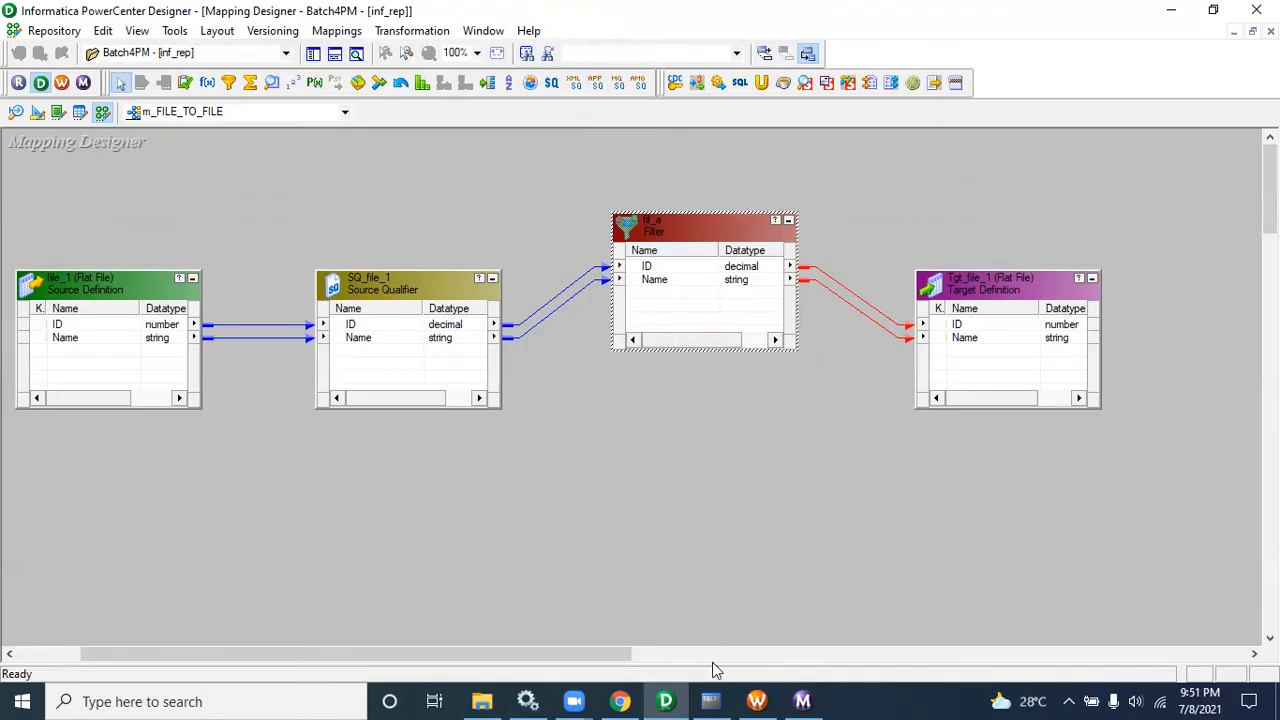
Step: Examine the where clause of the emp query in the SQL command line window, then return to the Designer
click(728, 700)
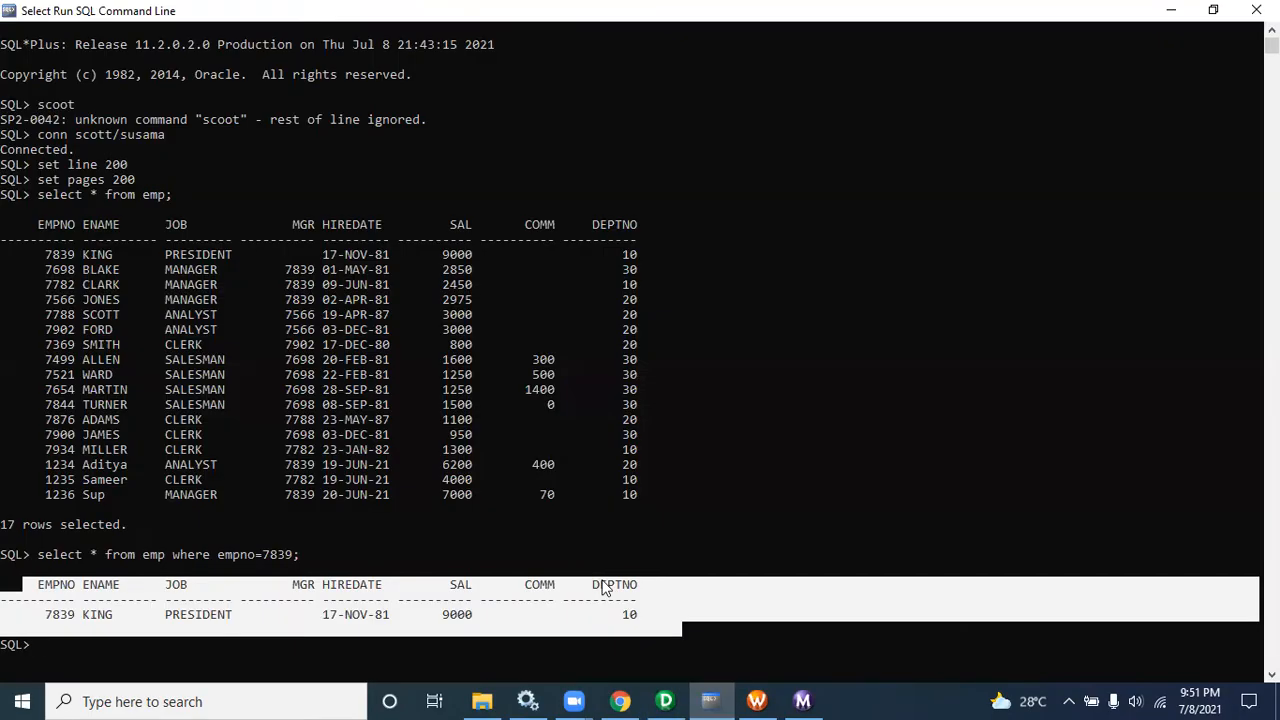
click(710, 700)
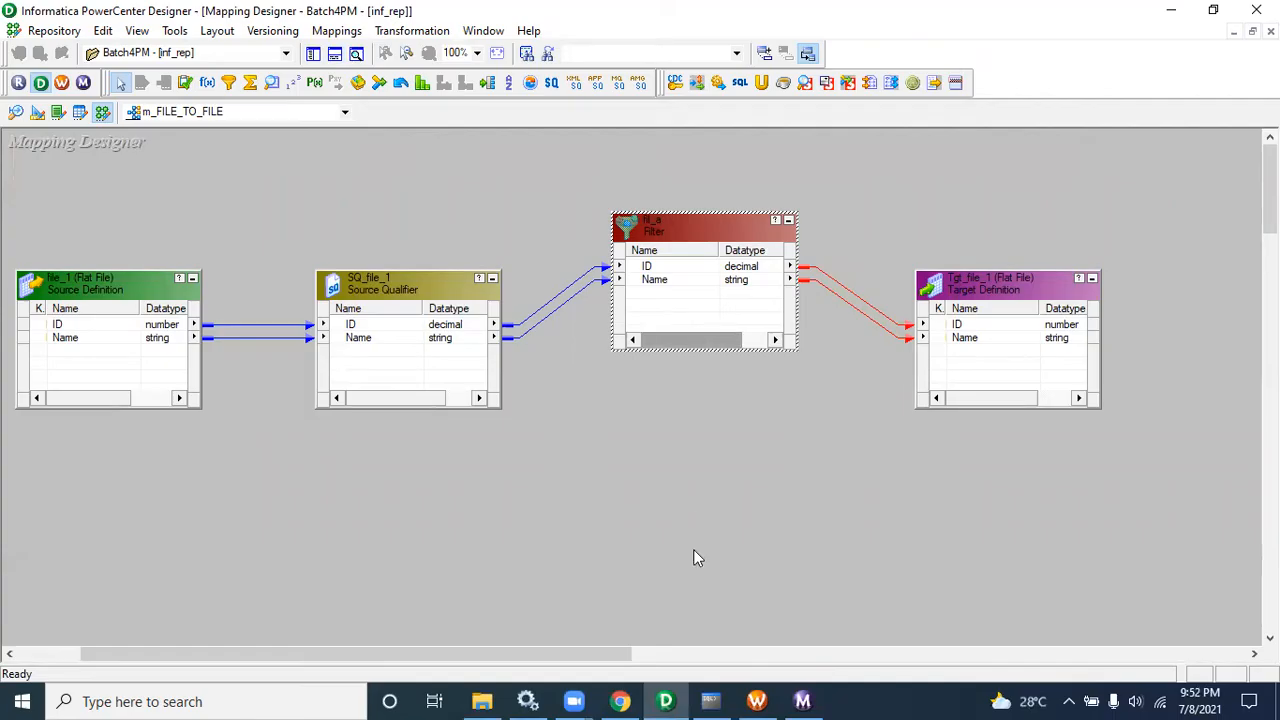
mouse_move(722, 700)
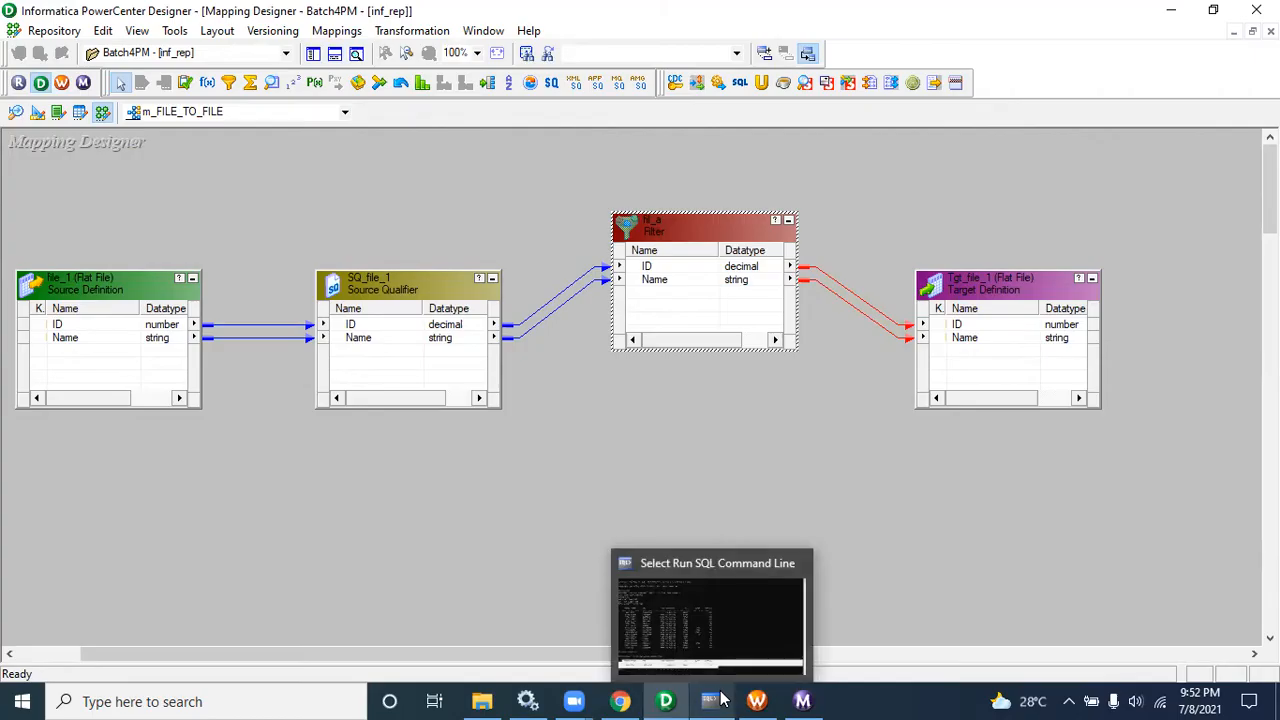
click(724, 698)
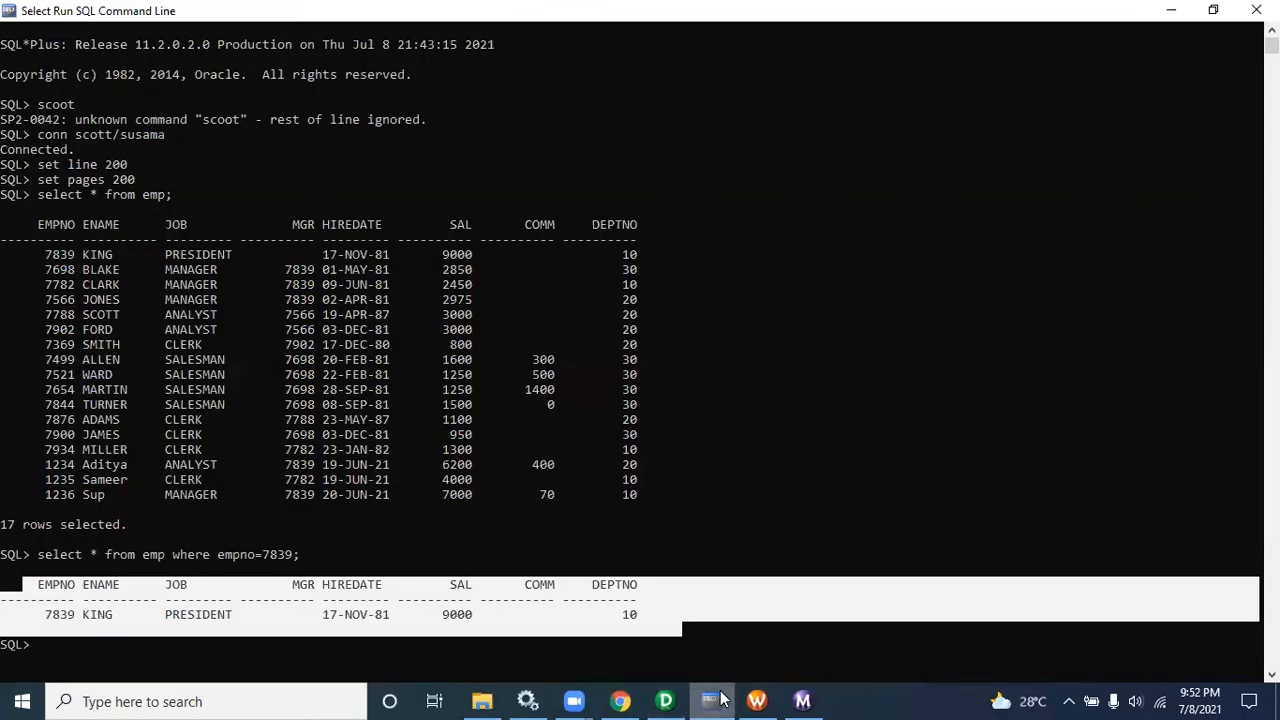
click(482, 599)
drag(647, 628, 5, 562)
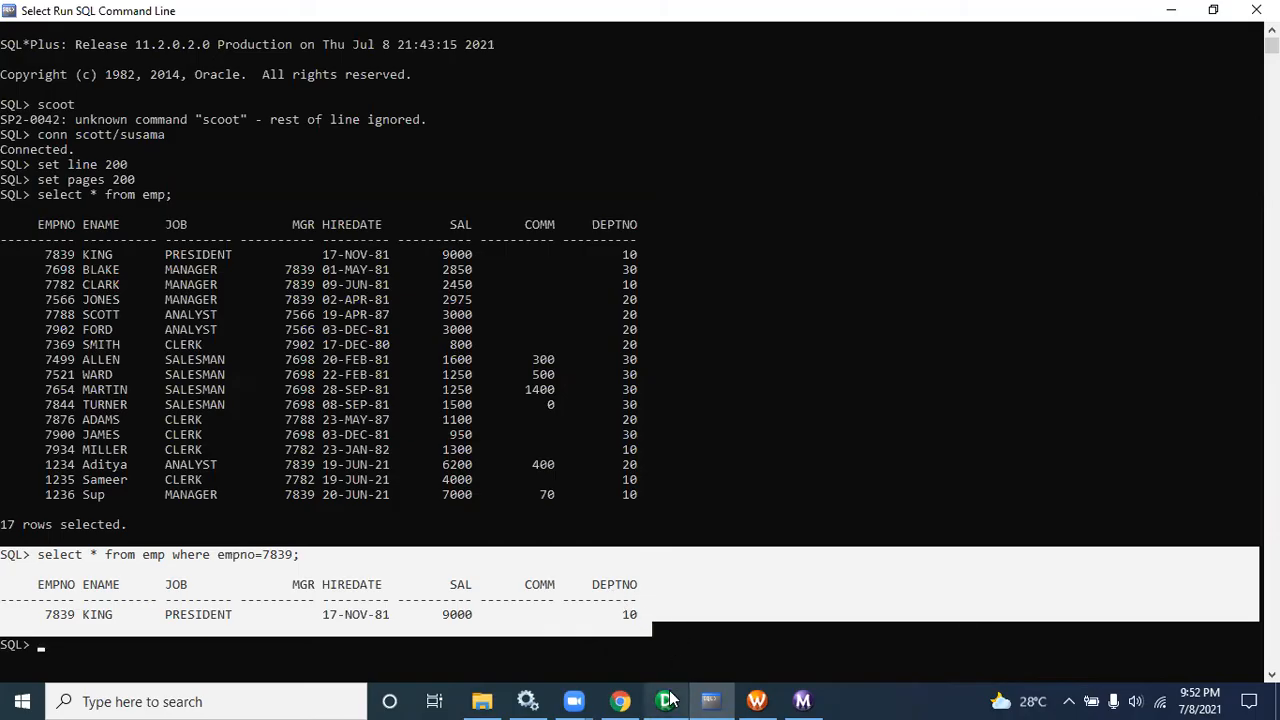
mouse_move(666, 700)
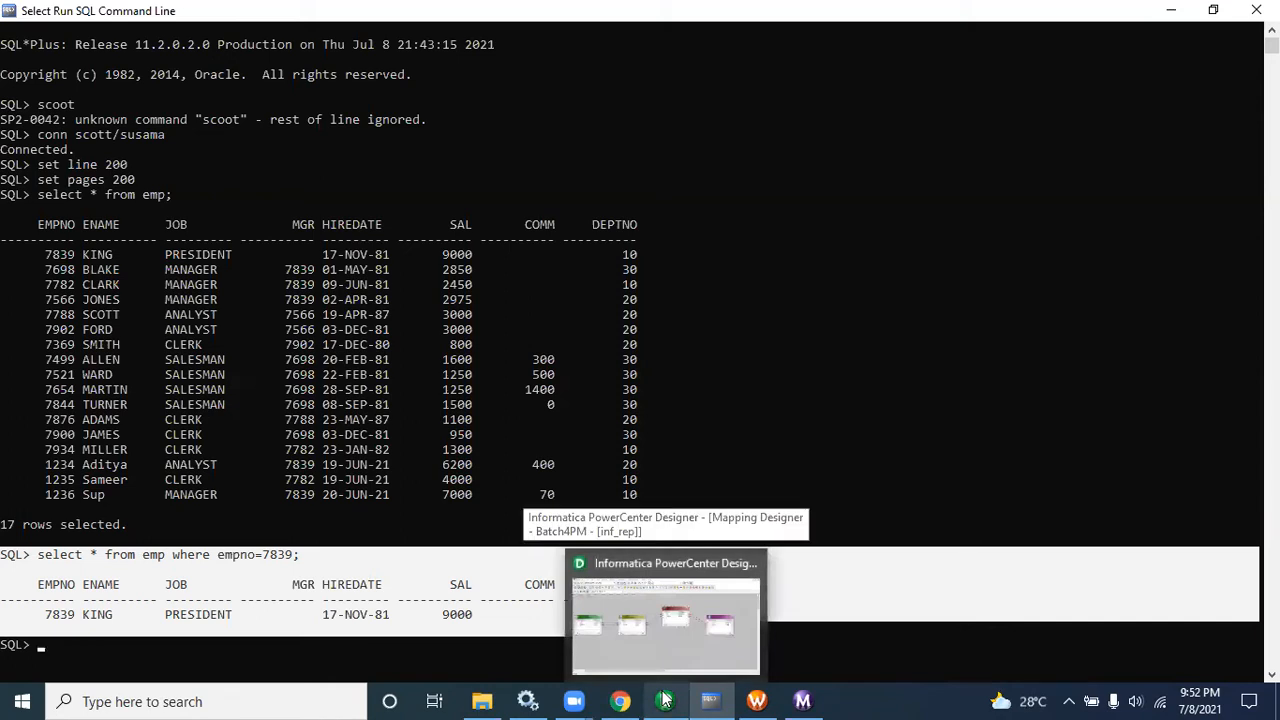
click(298, 555)
drag(300, 555, 176, 555)
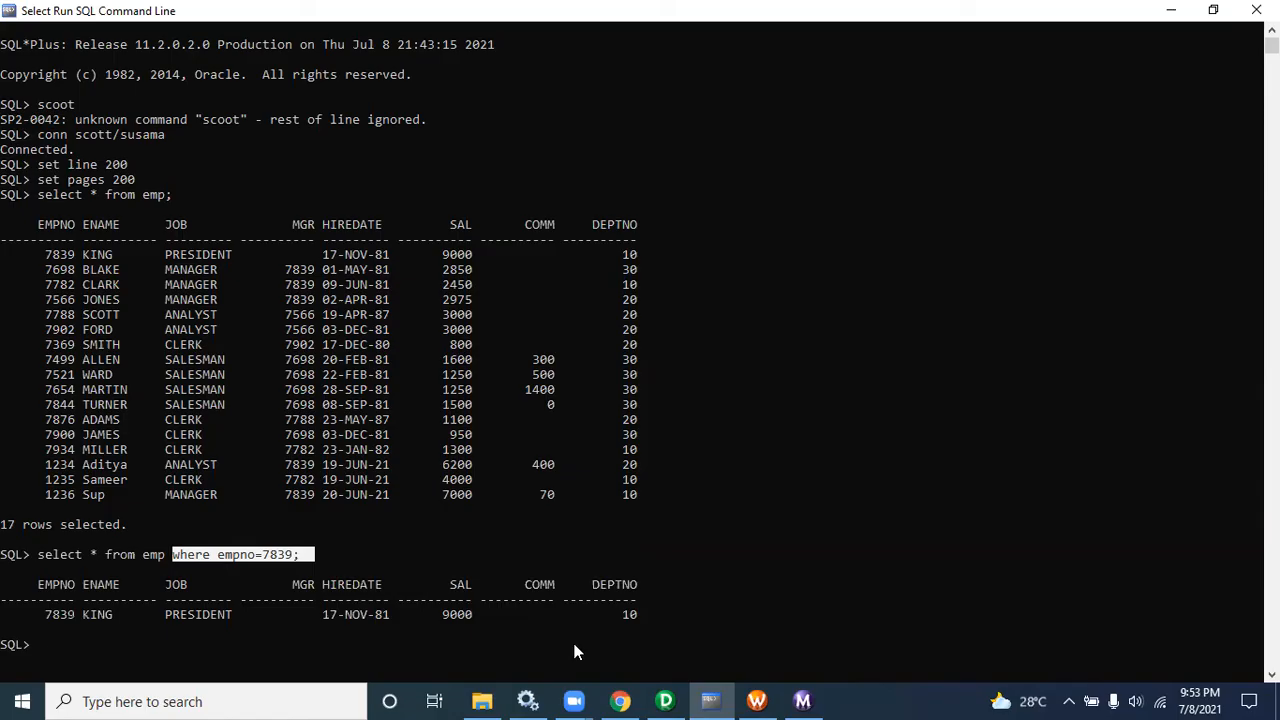
click(665, 700)
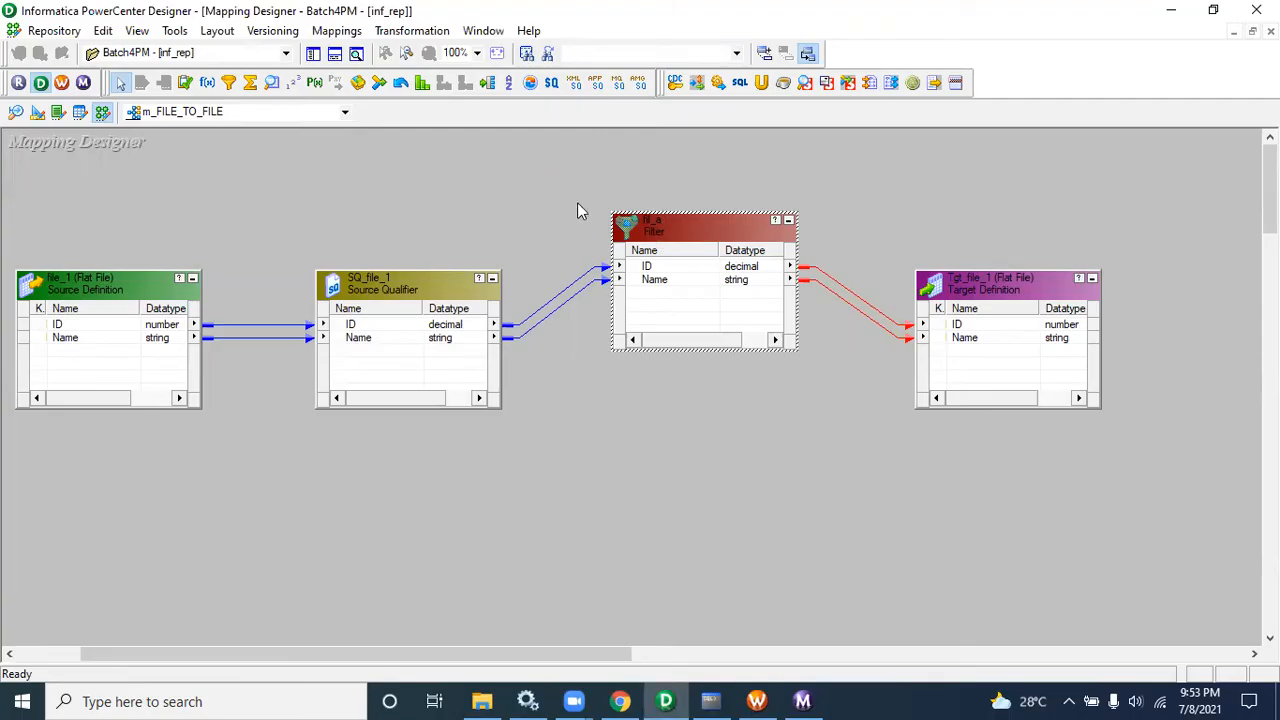
Step: Select the source and Source Qualifier together, then review fil_a's filter condition in its properties
drag(55, 237, 469, 525)
drag(28, 217, 495, 463)
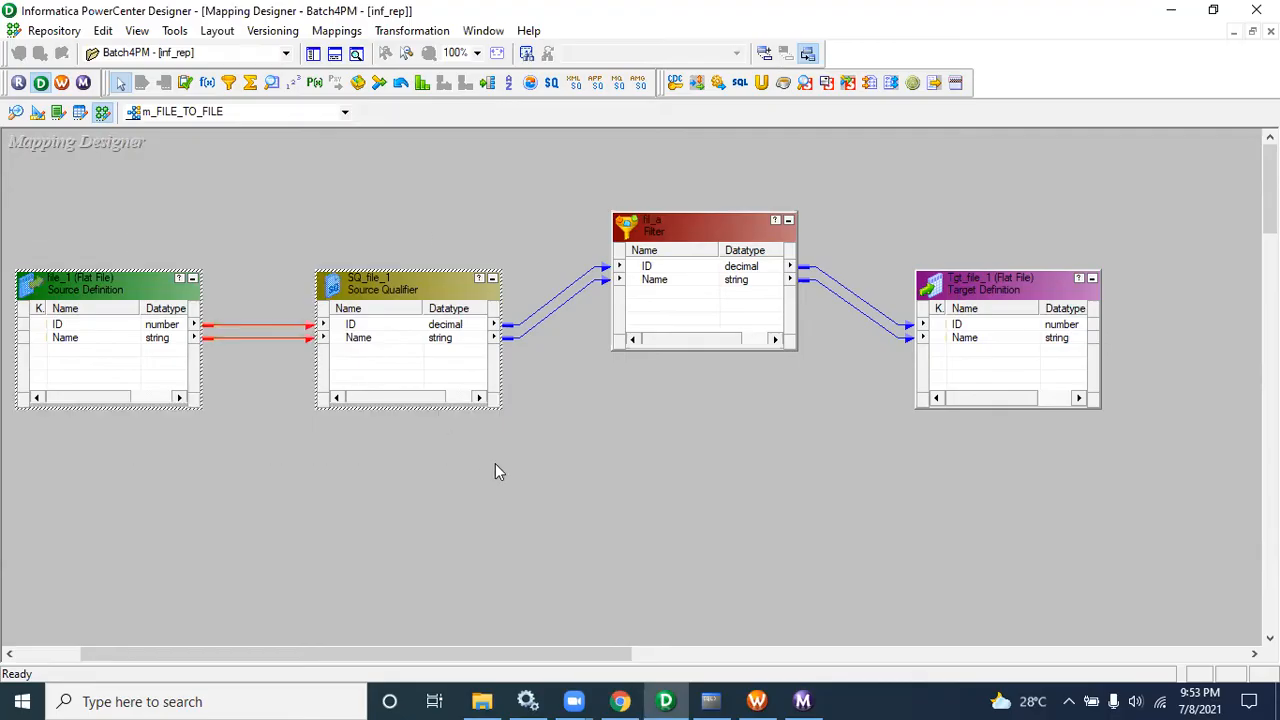
double_click(674, 250)
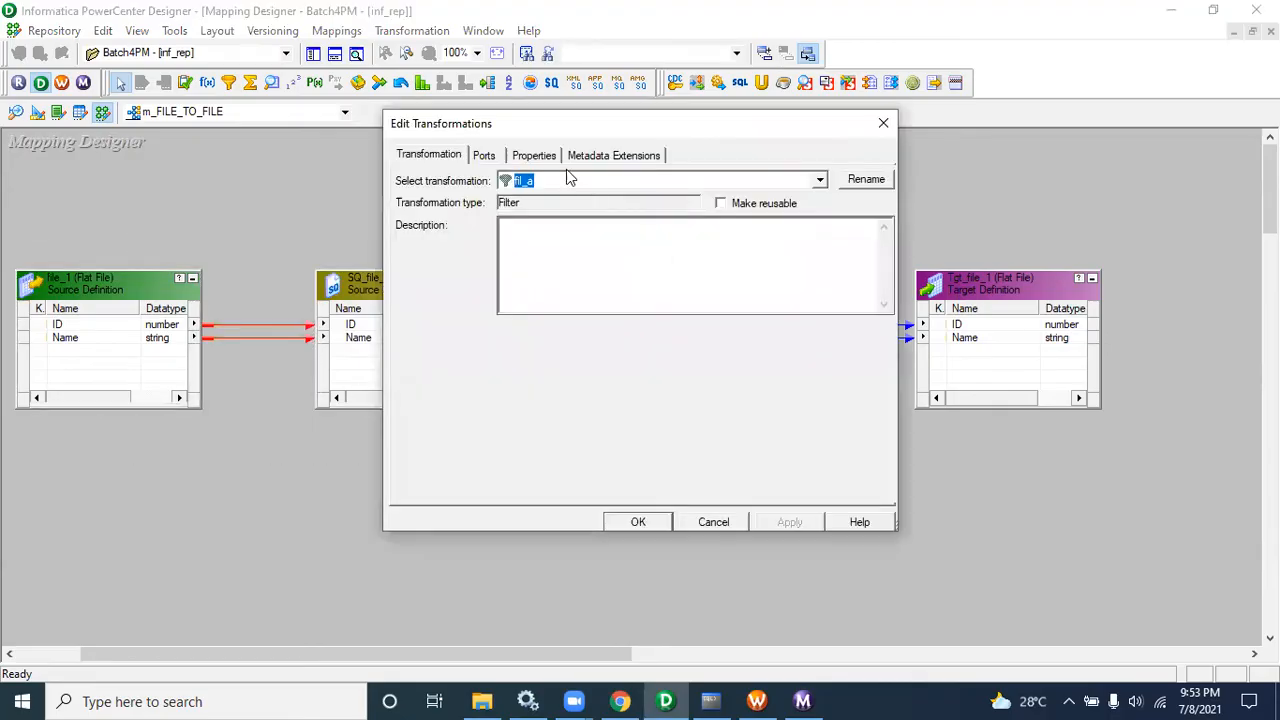
click(550, 157)
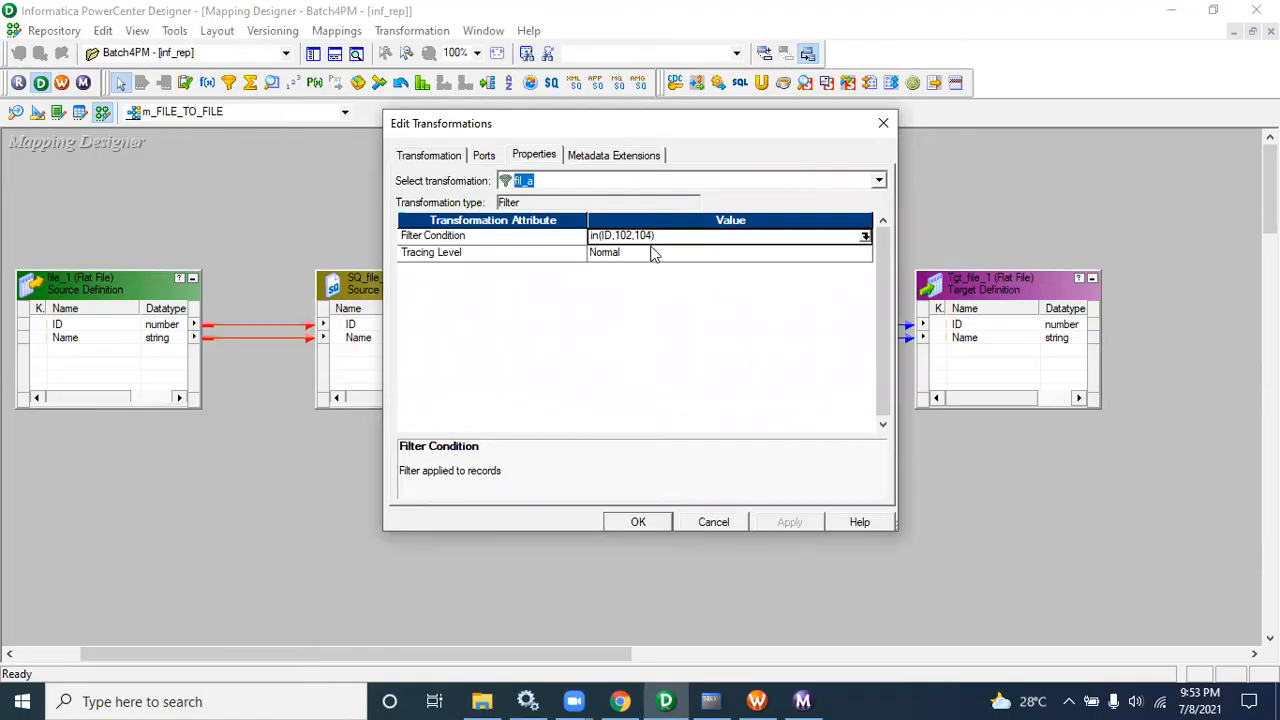
click(735, 522)
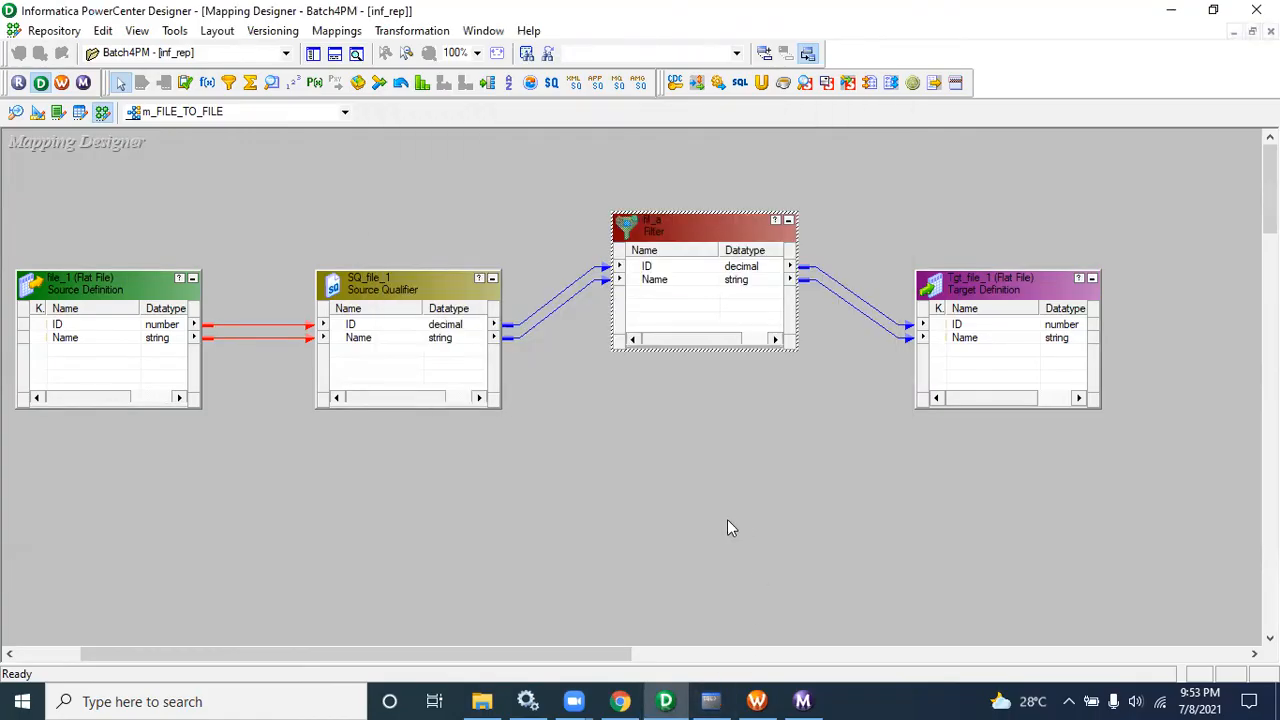
Step: Open the m_EMP_SIMPLE_PASS mapping and review the Source Filter property of SQ_EMP
click(296, 112)
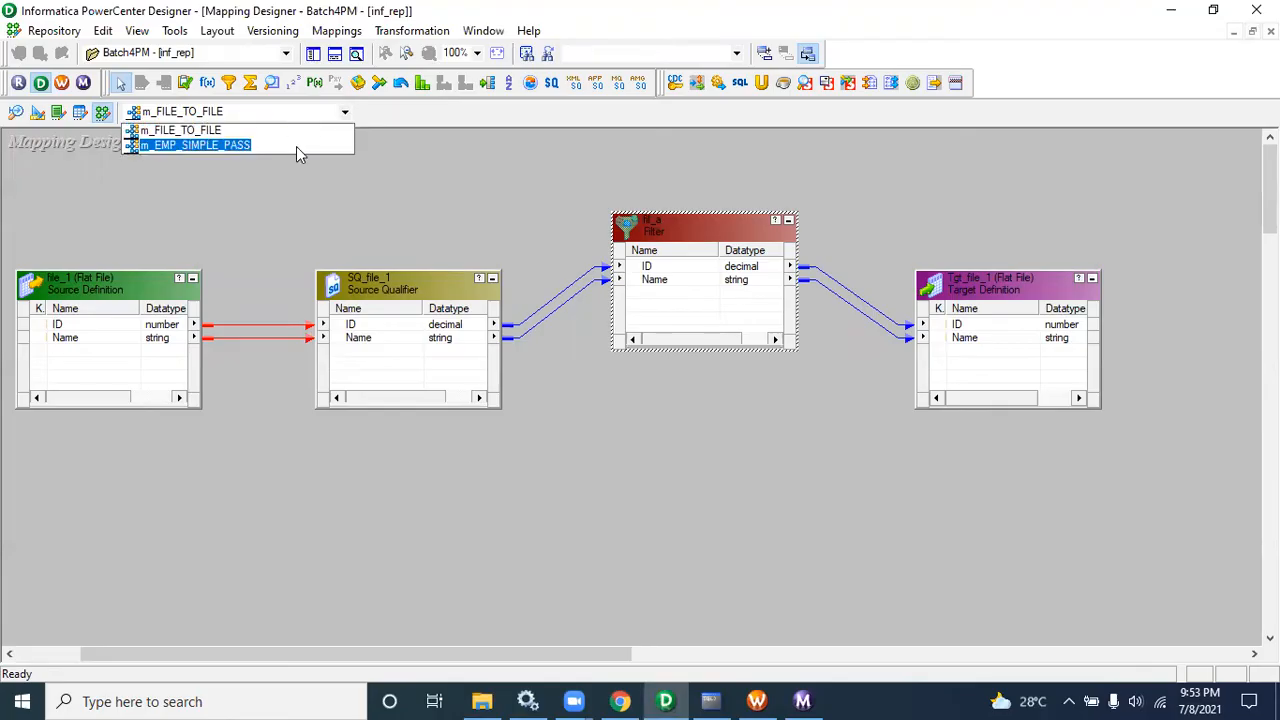
click(296, 146)
double_click(562, 178)
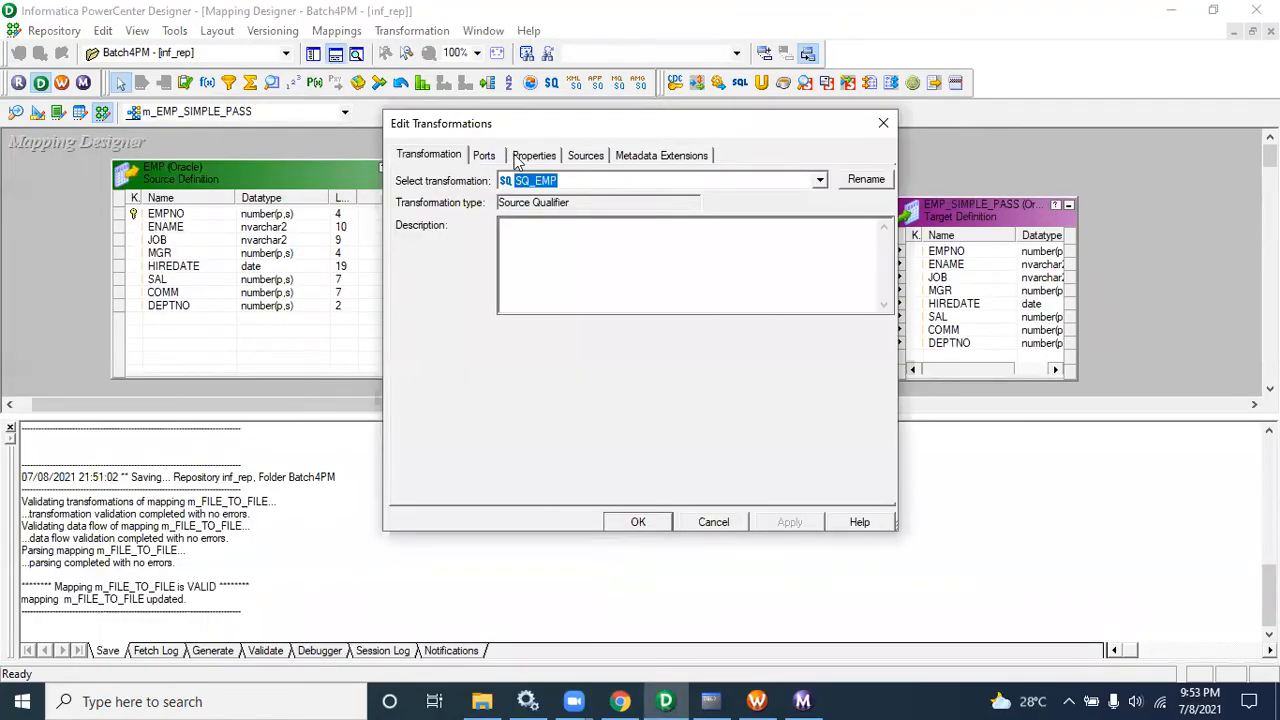
click(534, 155)
click(660, 269)
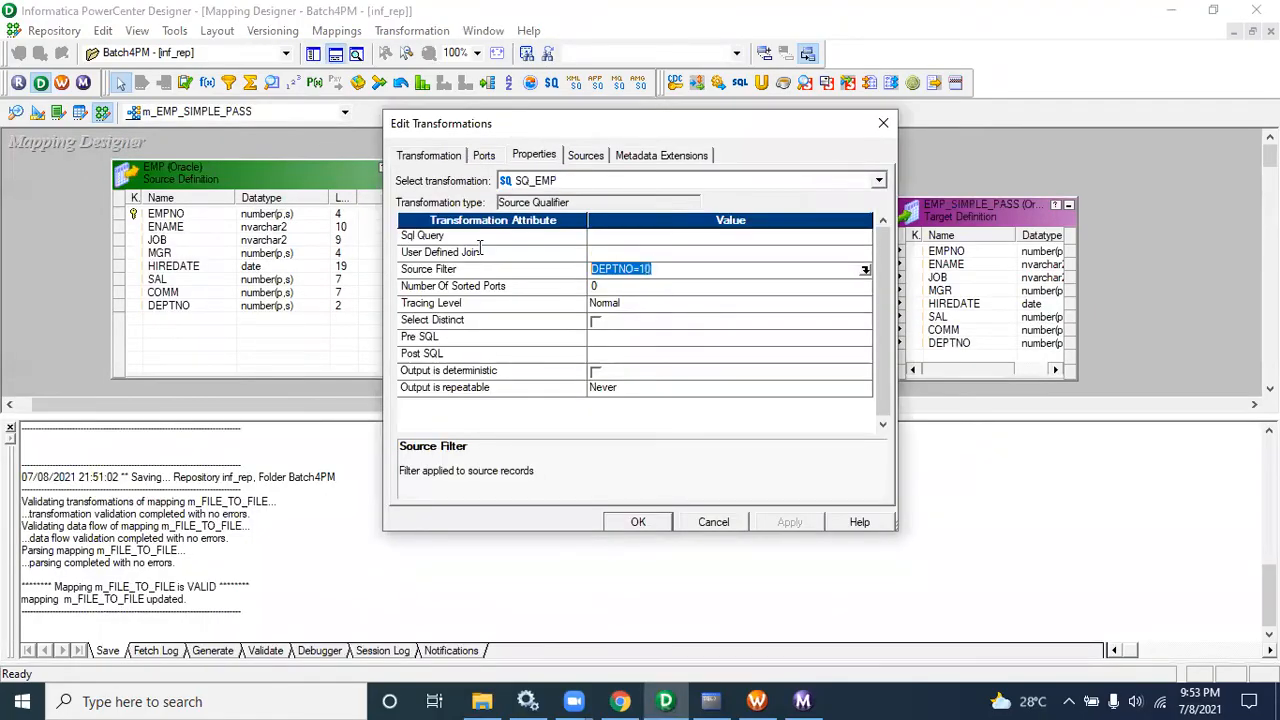
click(723, 526)
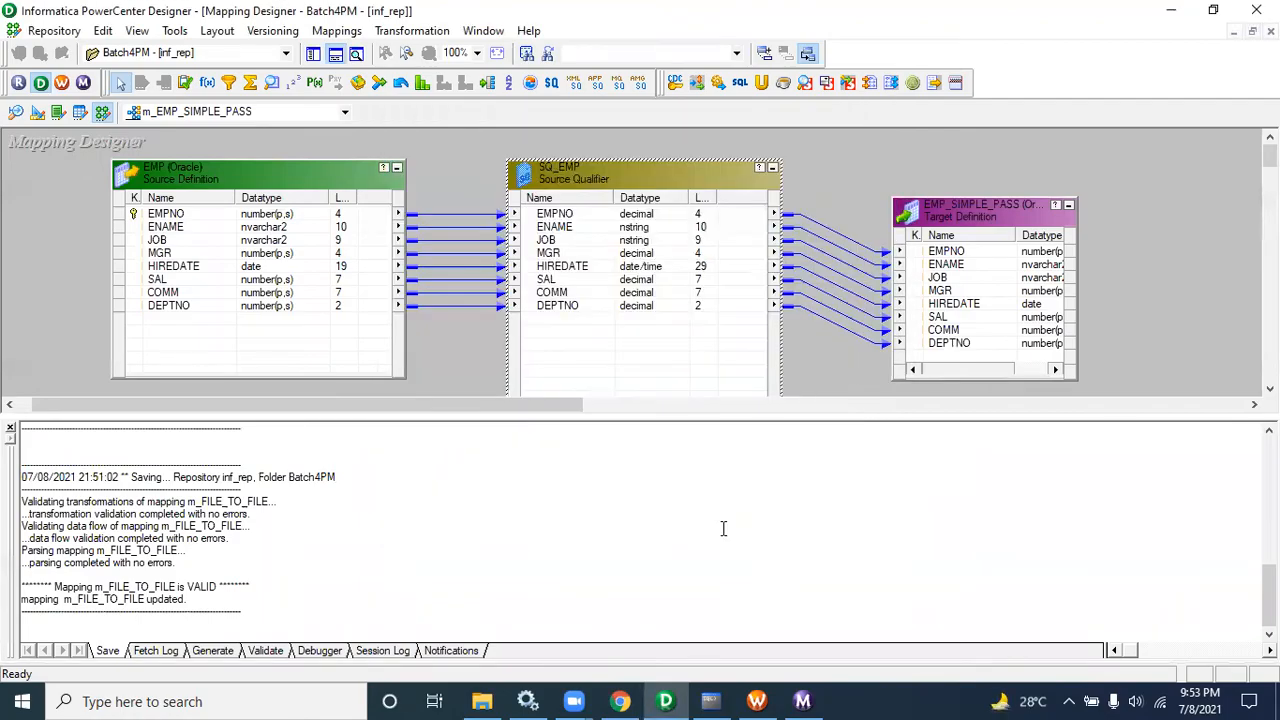
double_click(577, 170)
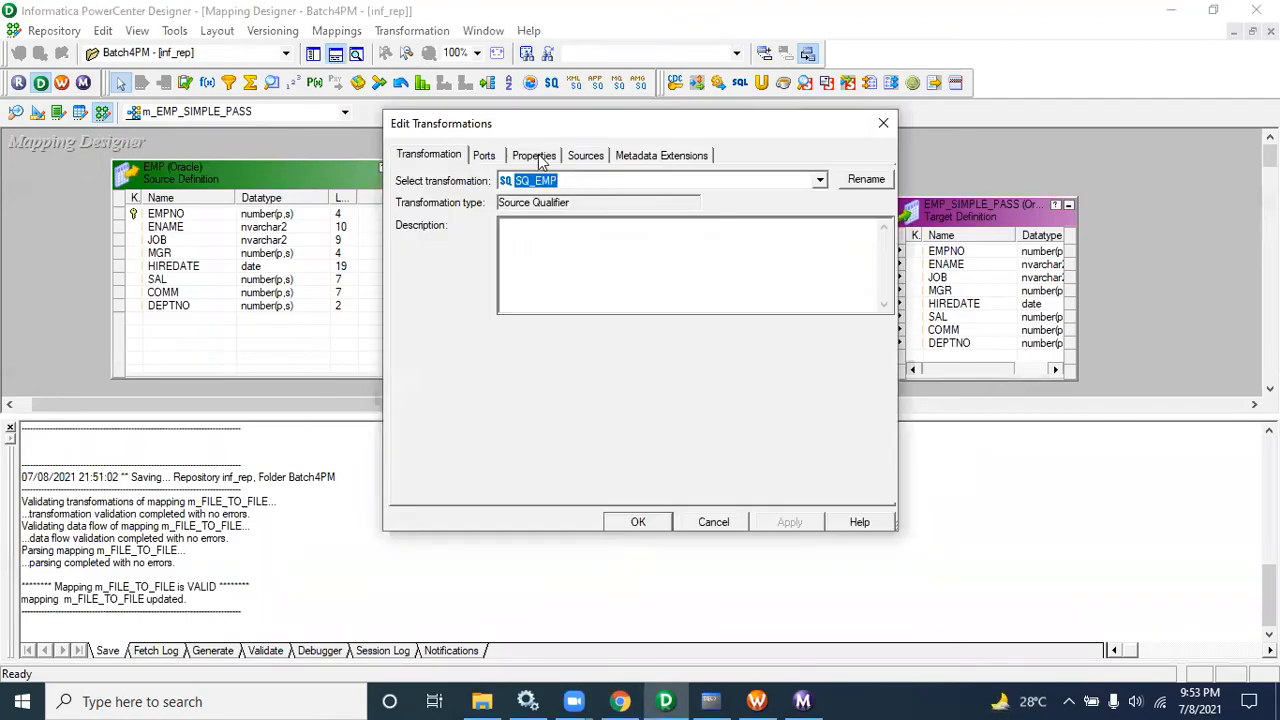
click(534, 155)
click(657, 269)
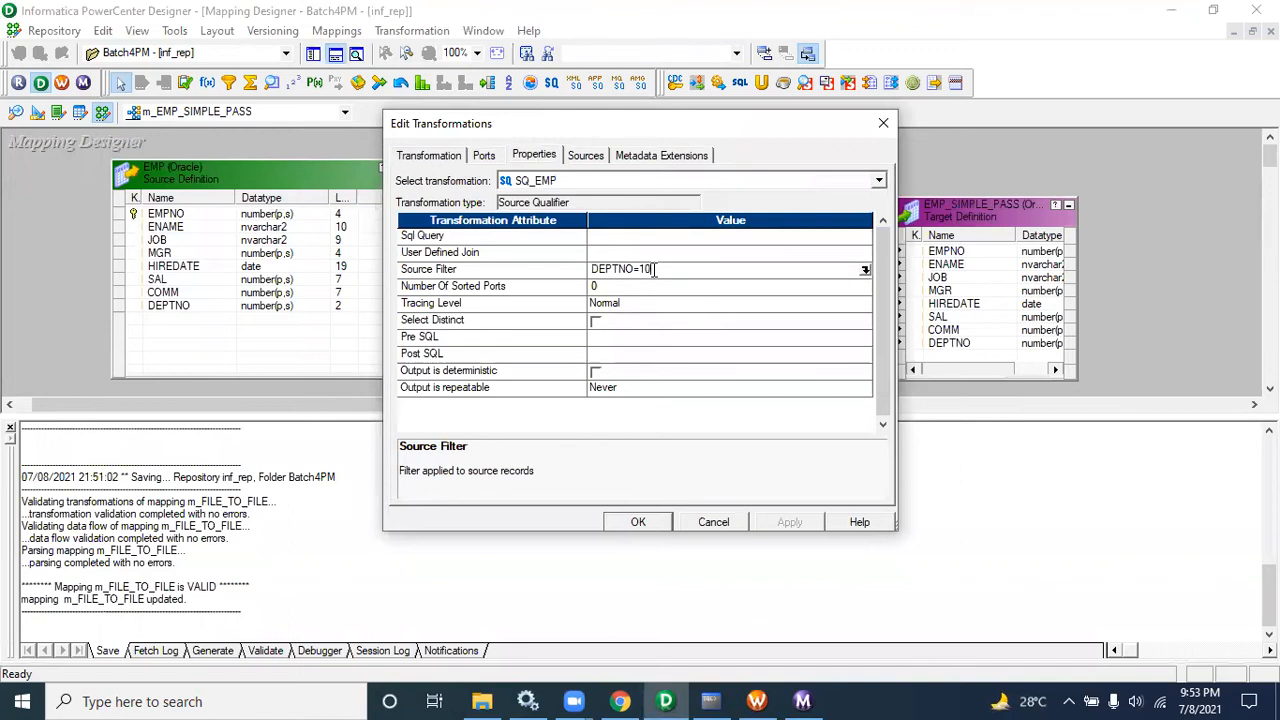
click(707, 521)
Step: Switch back to m_FILE_TO_FILE, hide the output window, and select the source with its Source Qualifier
click(270, 116)
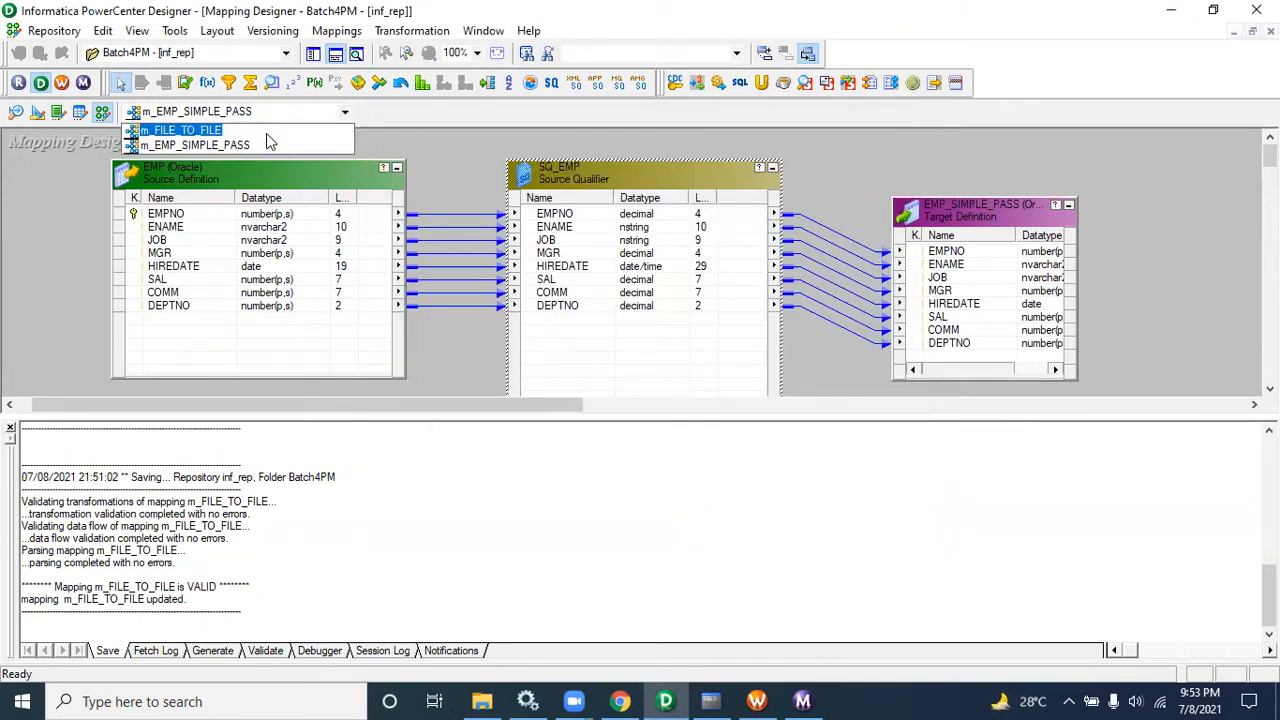
click(266, 130)
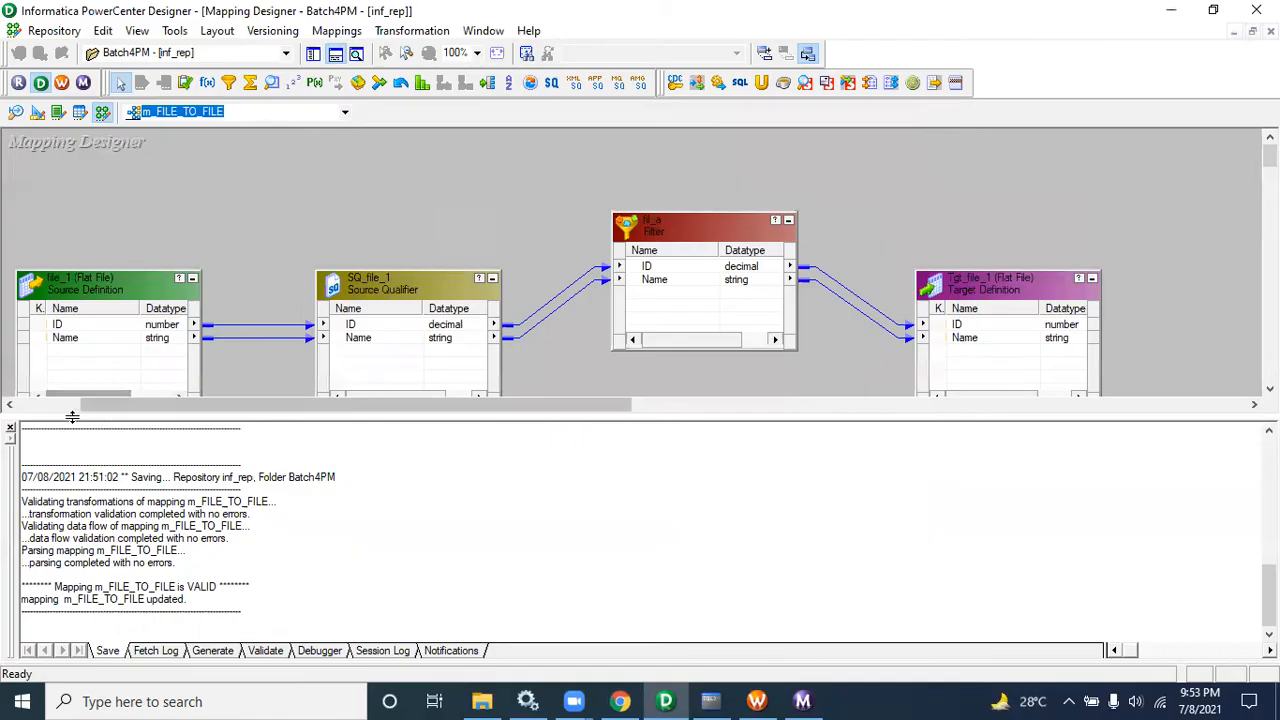
click(10, 428)
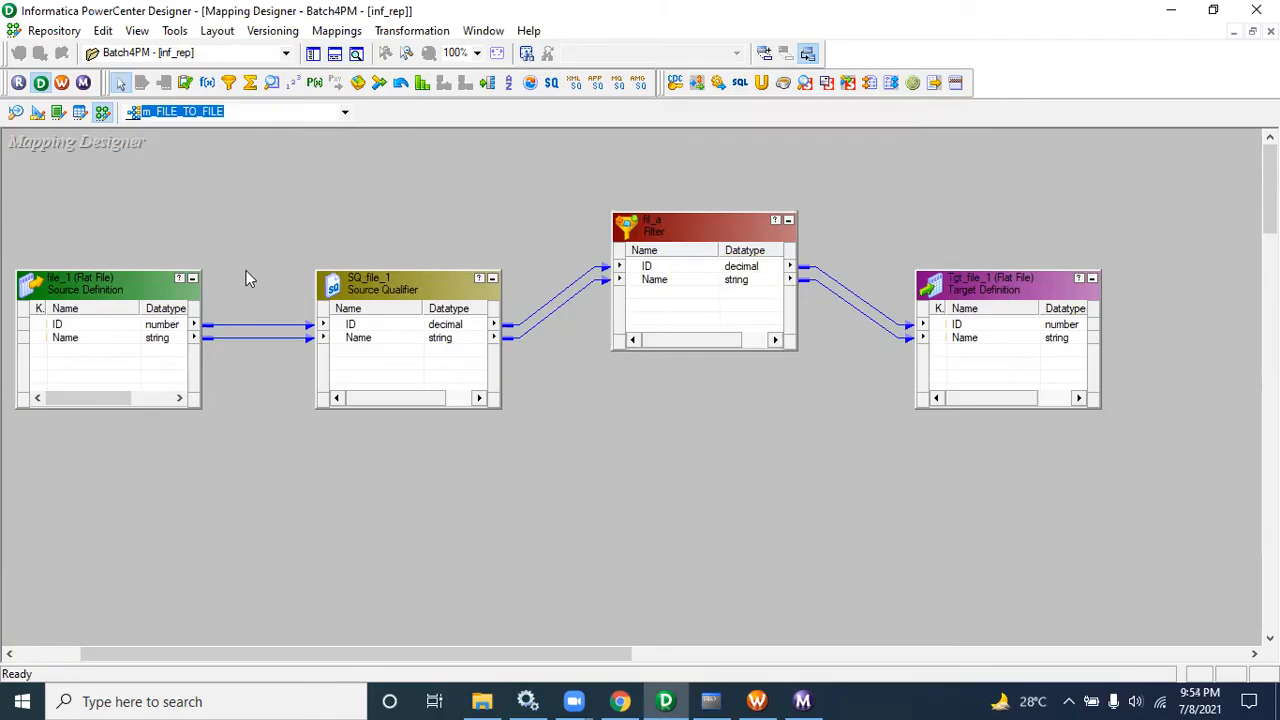
drag(24, 233, 420, 447)
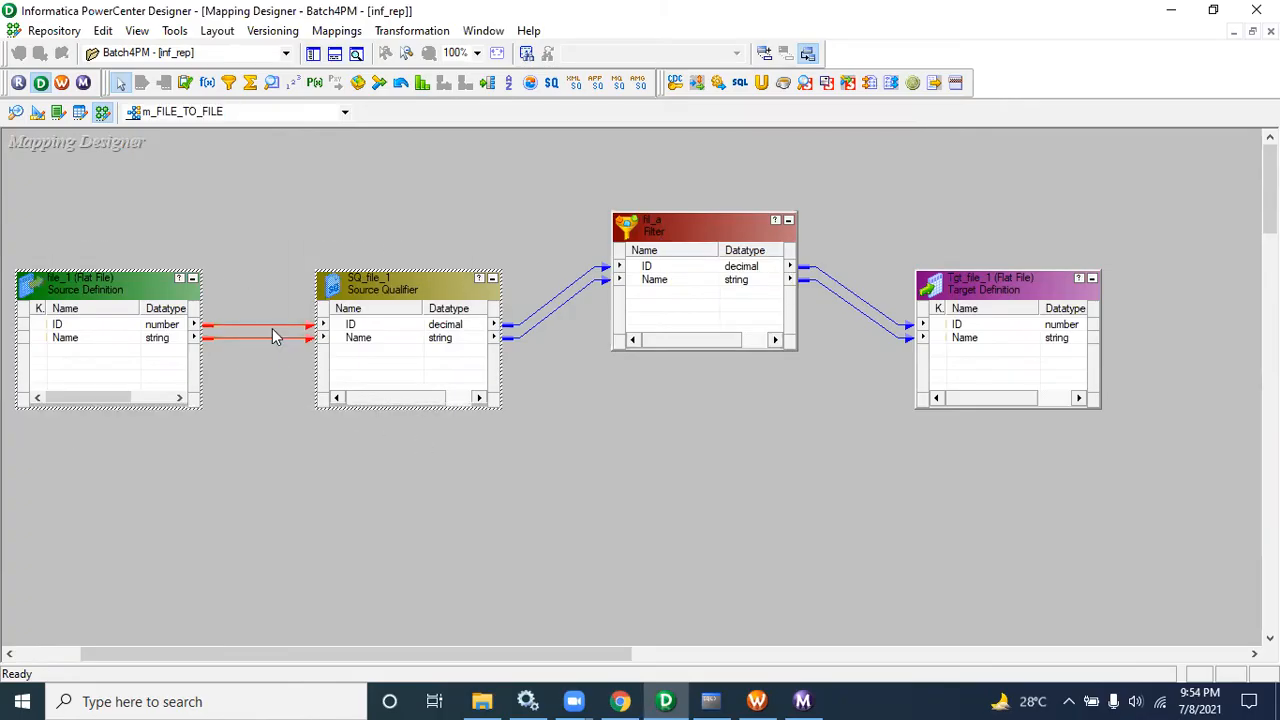
drag(28, 219, 415, 440)
click(80, 328)
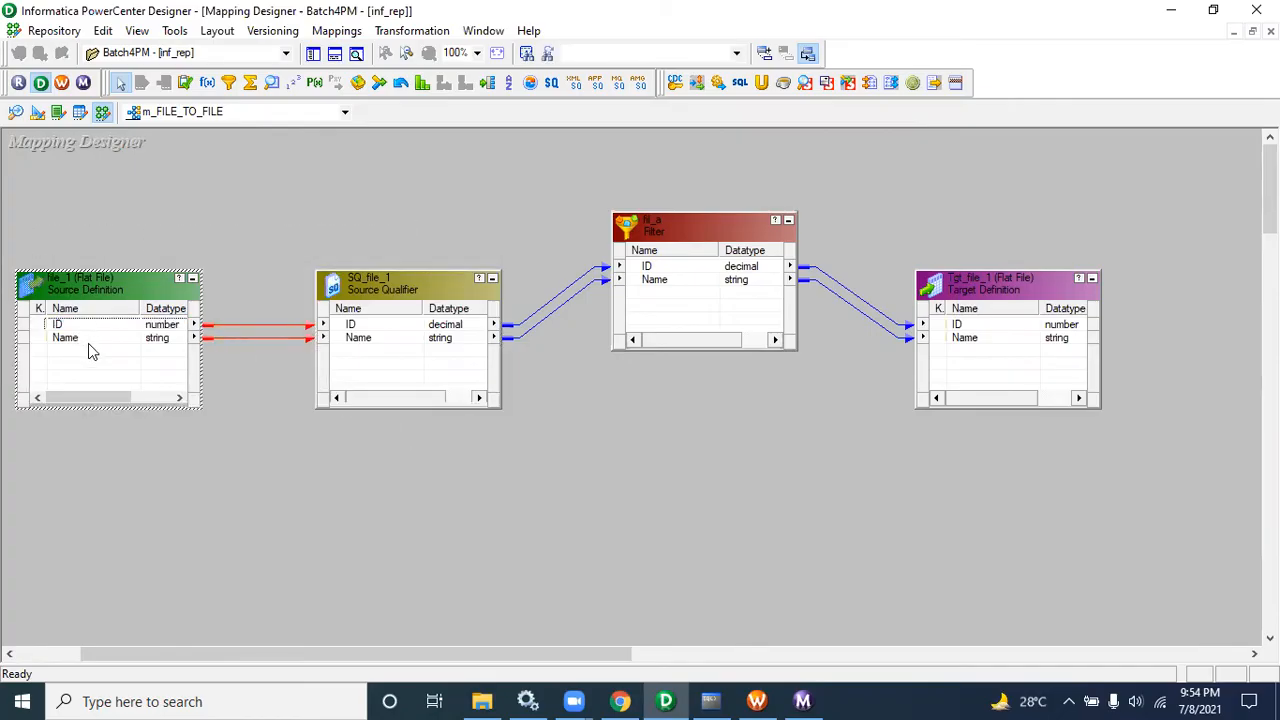
Step: Review fil_a's ports, then move the filter back in line between the Source Qualifier and the target
double_click(714, 228)
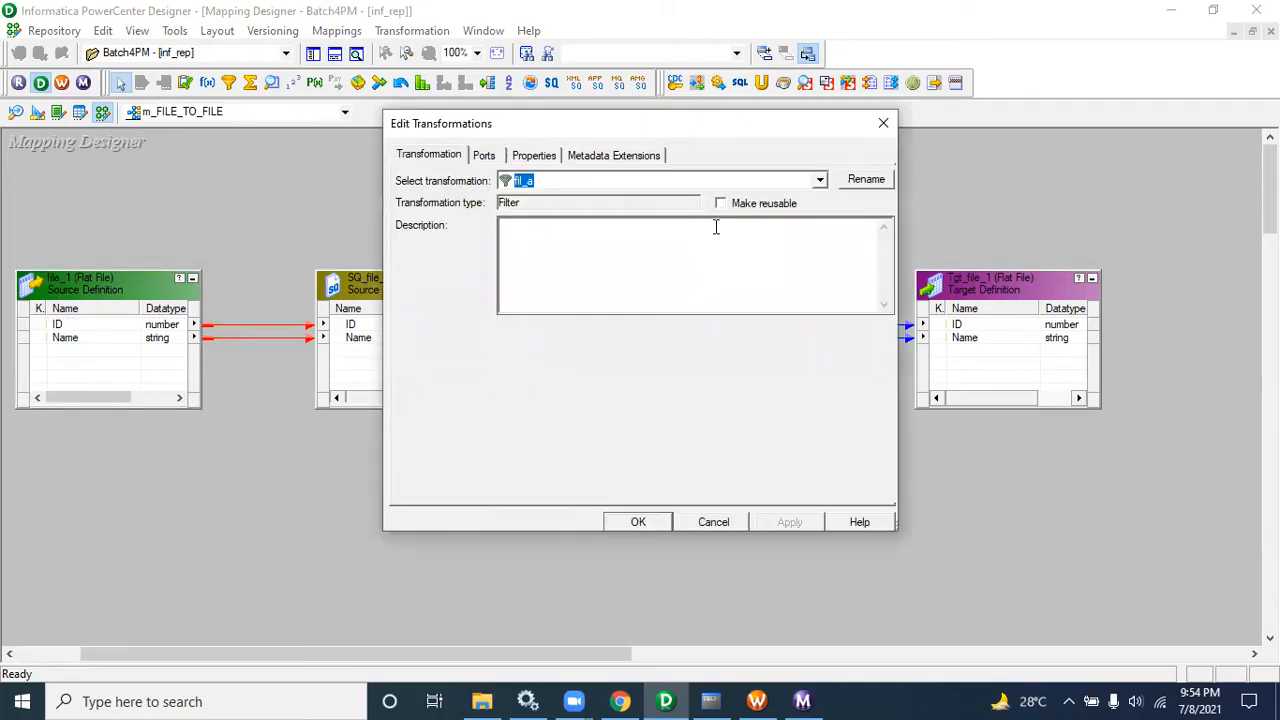
click(490, 156)
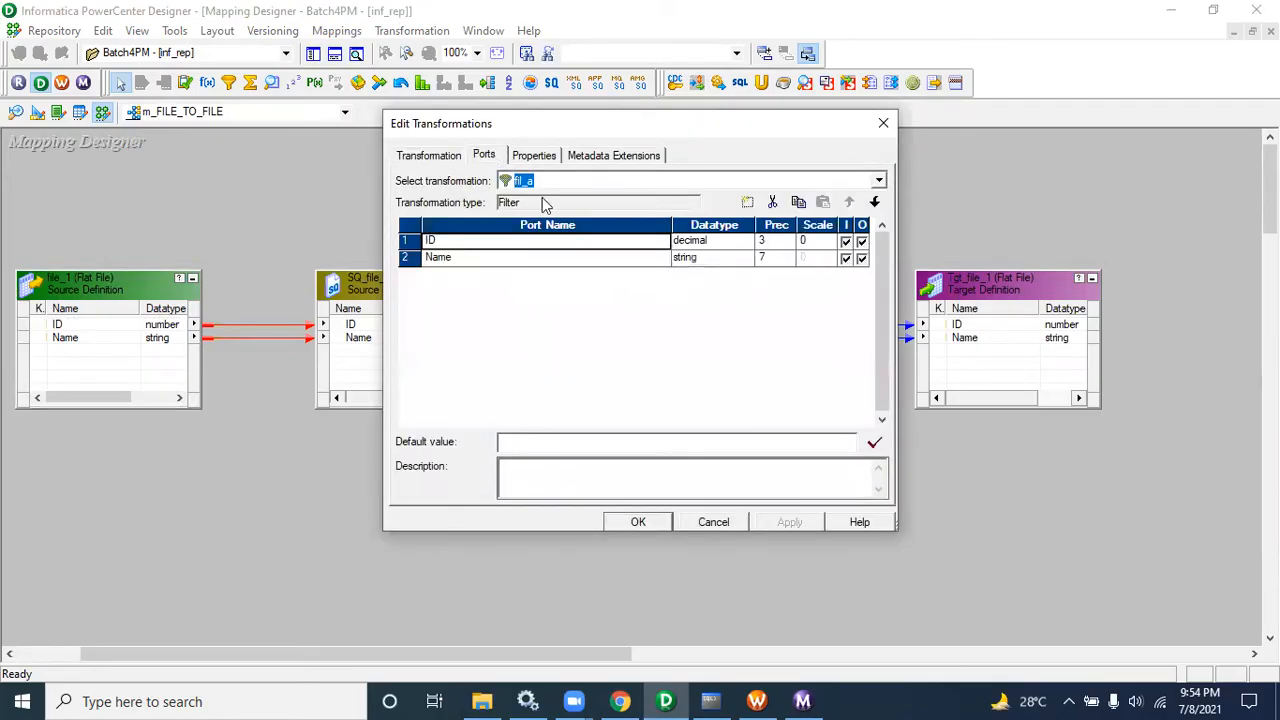
click(707, 520)
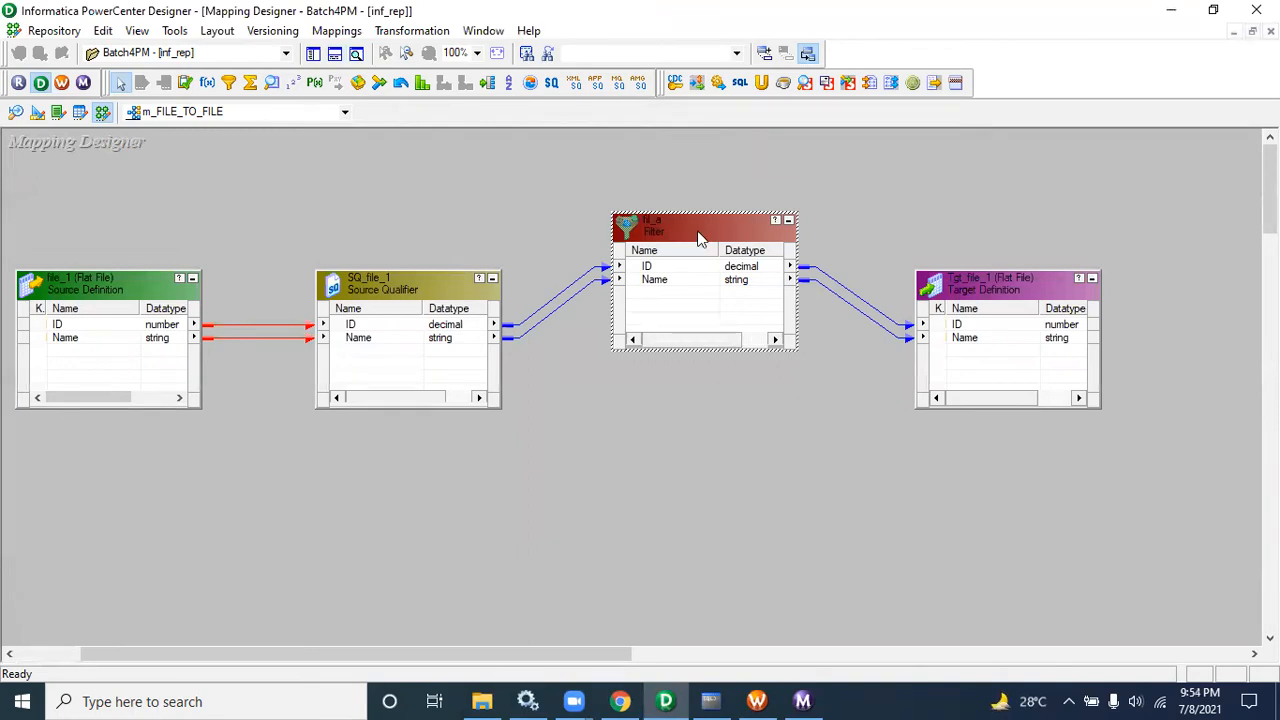
drag(700, 237, 735, 280)
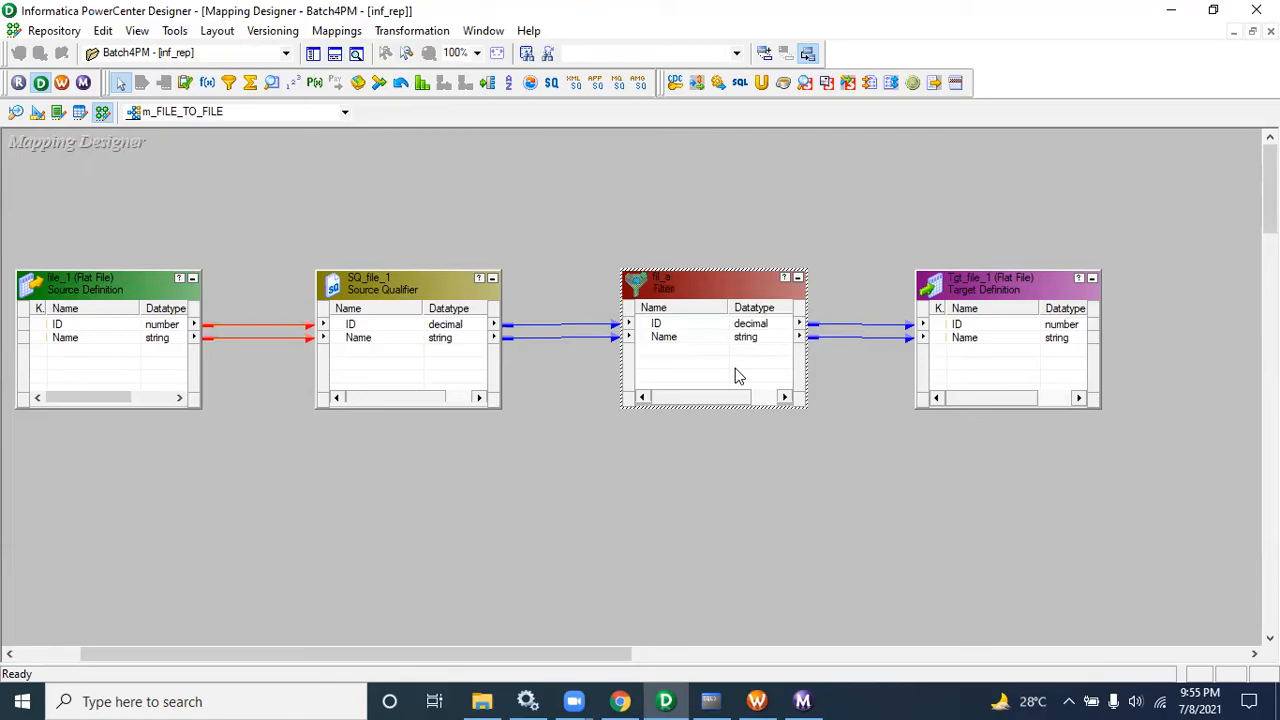
Step: Open fil_a's transformation properties to review its ports, then close the dialog
double_click(737, 375)
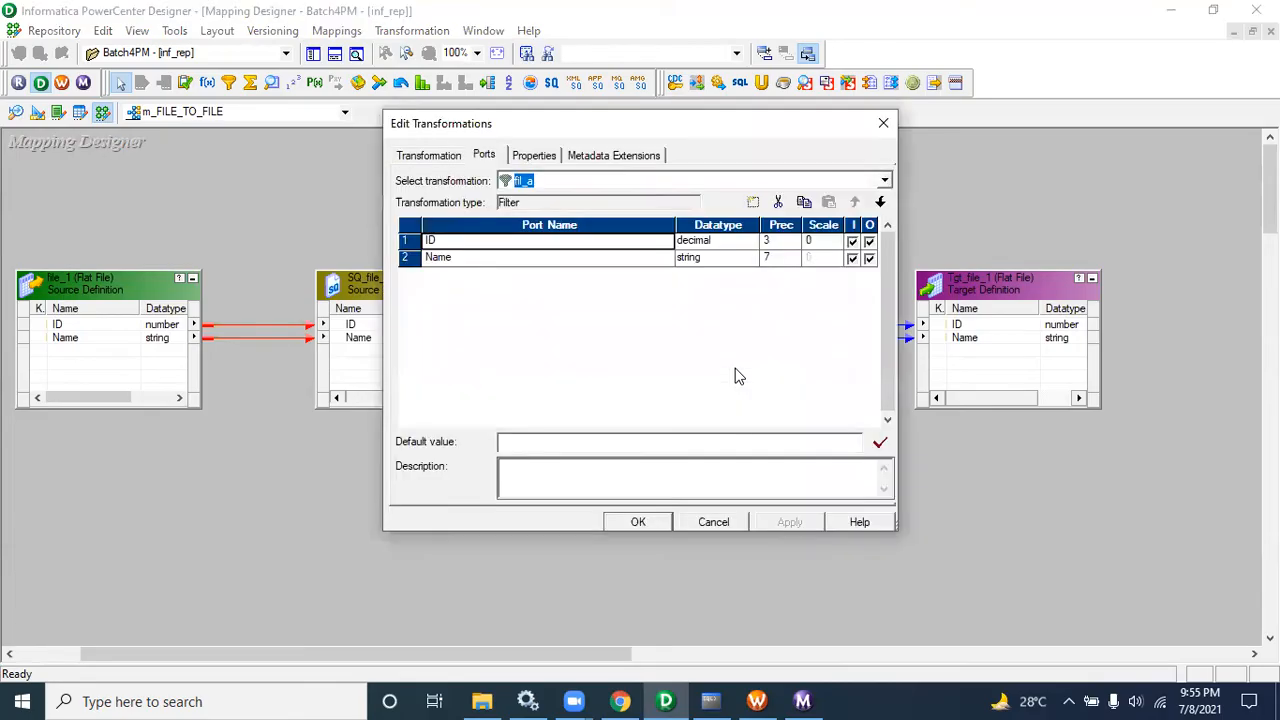
click(724, 523)
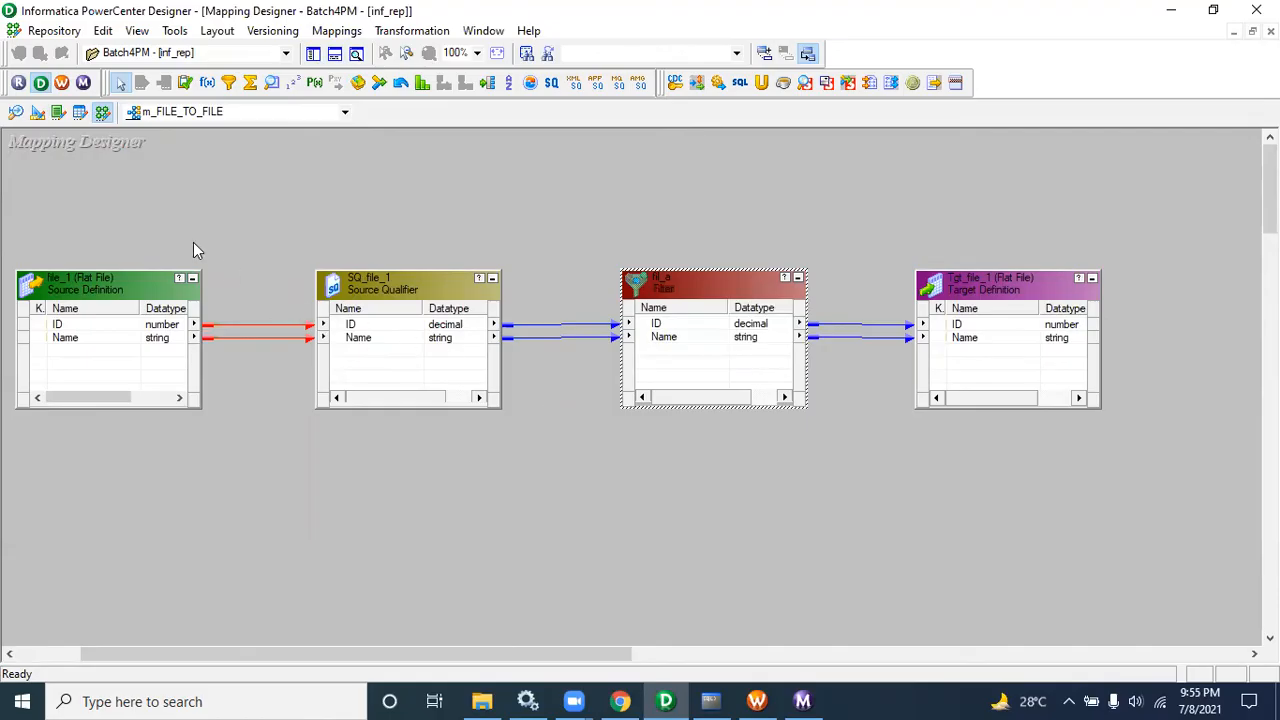
Step: Switch to the Joiner concept spreadsheet and enter SMS in cell D18
click(620, 701)
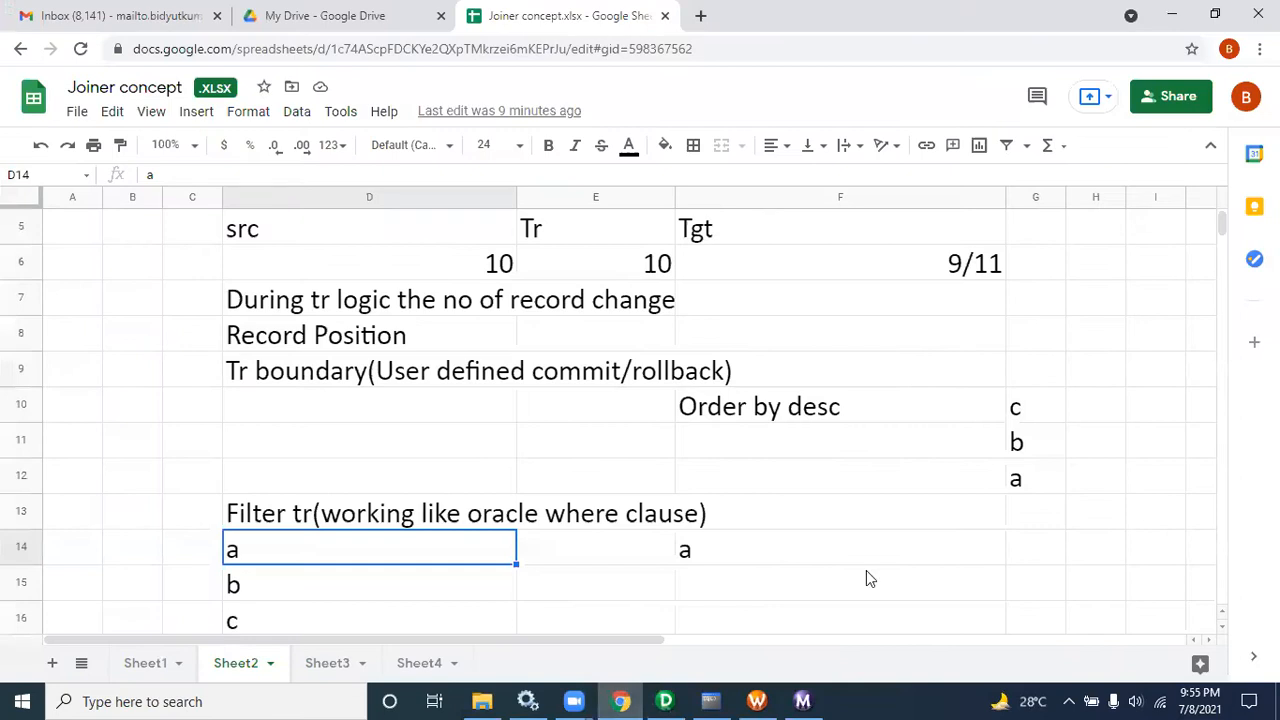
click(591, 583)
key(Down)
key(Down)
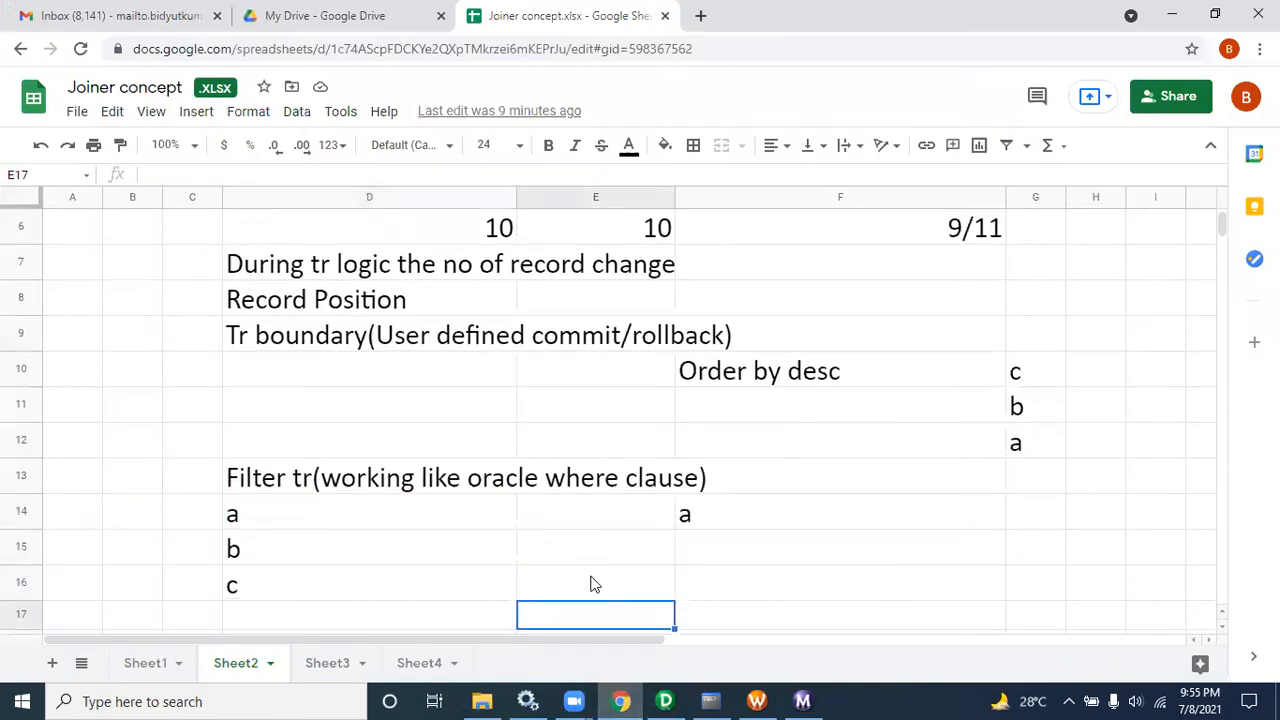
key(Down)
key(Down)
key(Down)
click(412, 543)
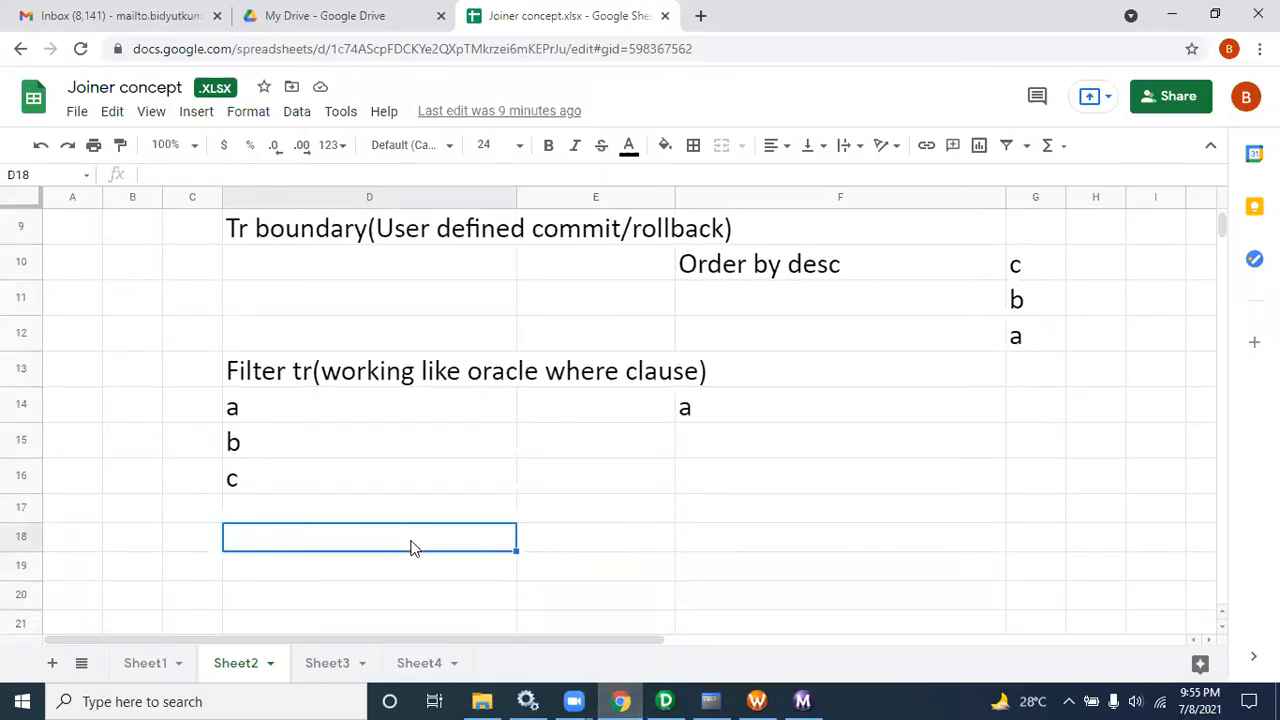
text(SMS)
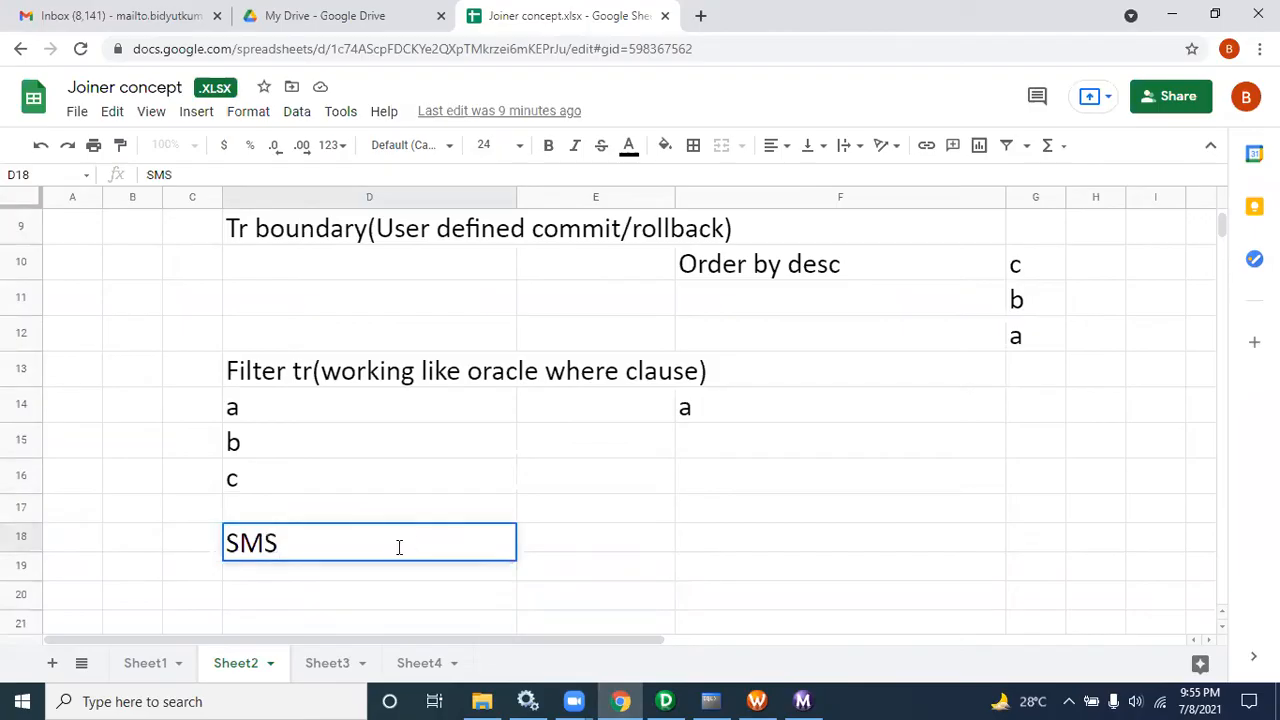
Step: Enter Core Banking in cell D20
click(340, 606)
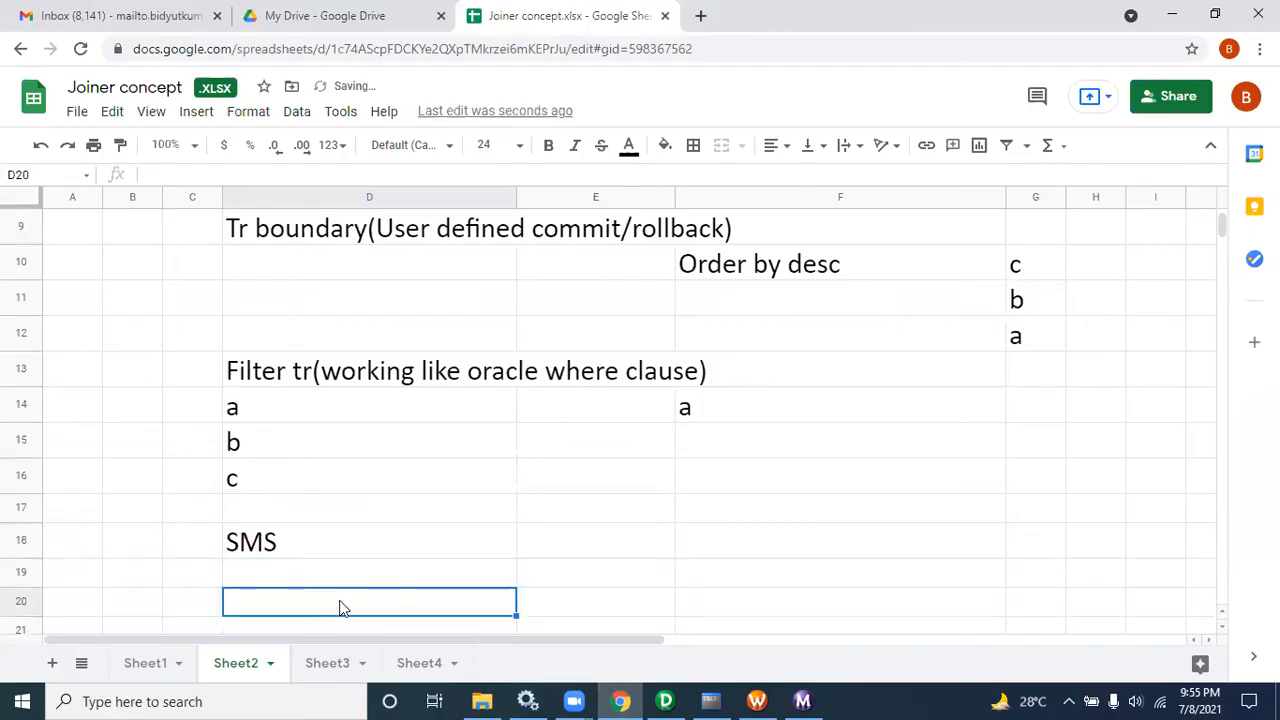
text(Core Banking)
key(Return)
key(Return)
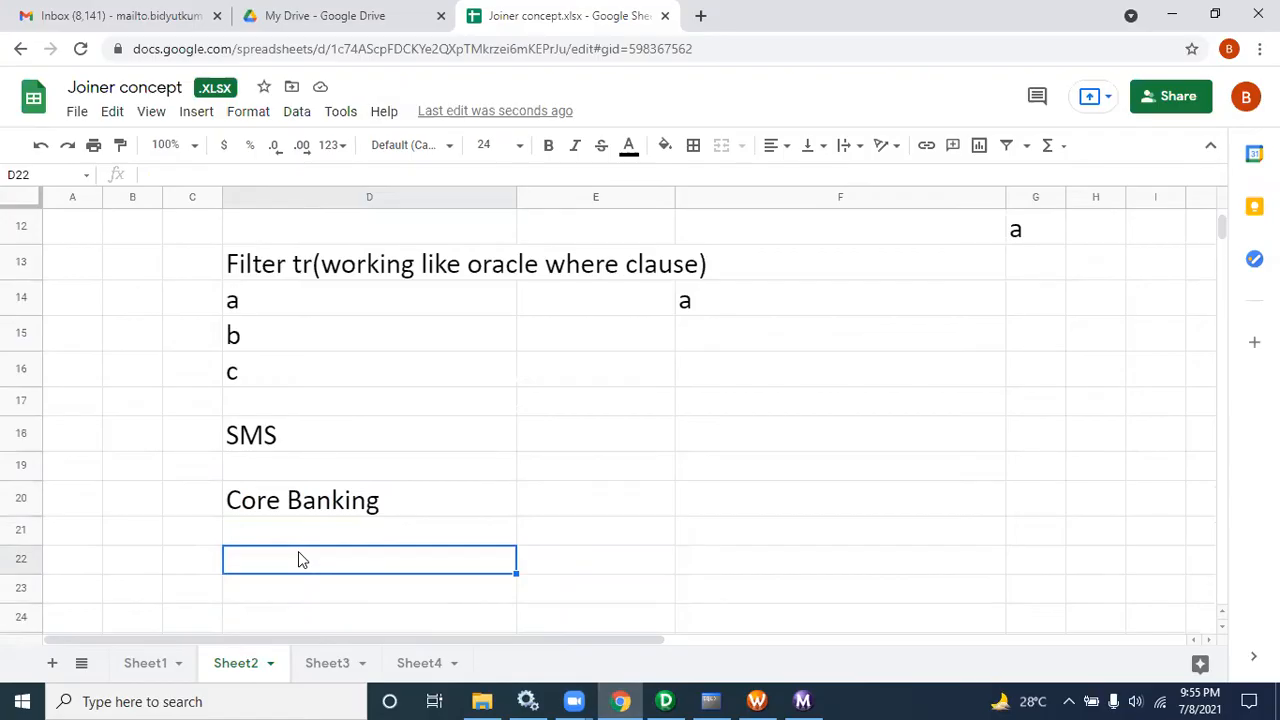
Step: Enter Risk Analysis in cell D22
text(RIsk)
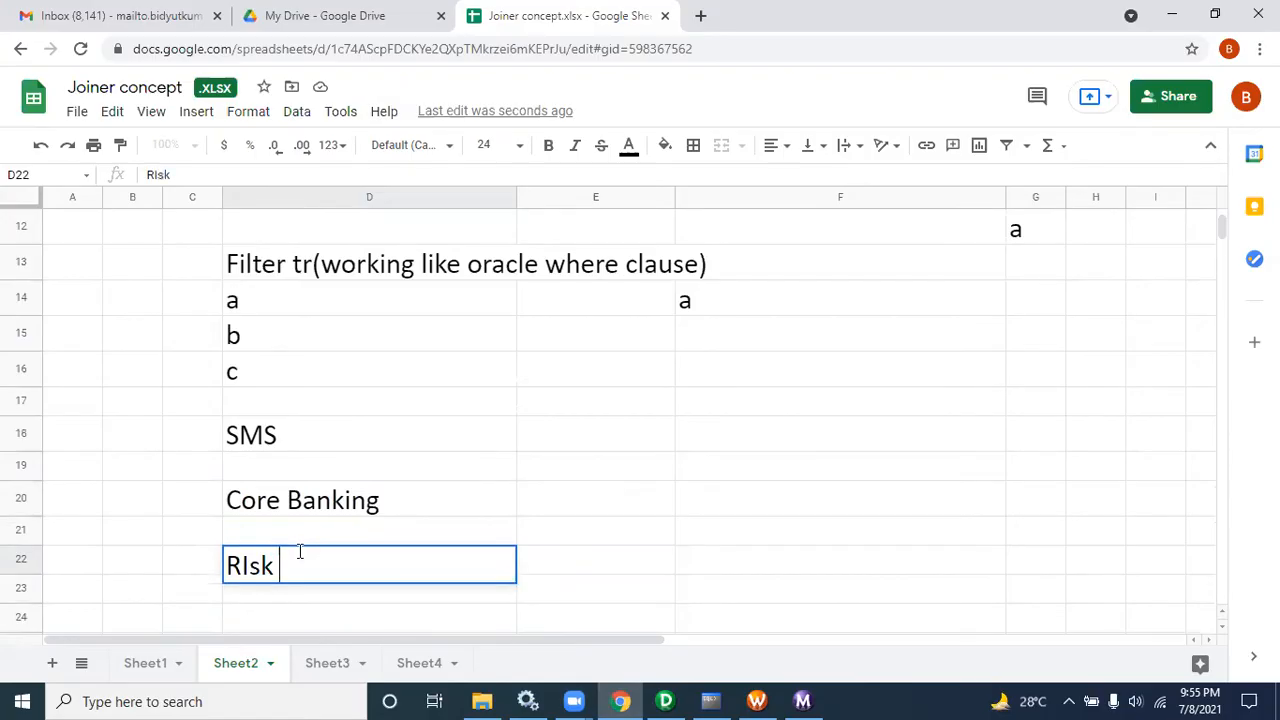
key(BackSpace)
key(BackSpace)
key(BackSpace)
text(is)
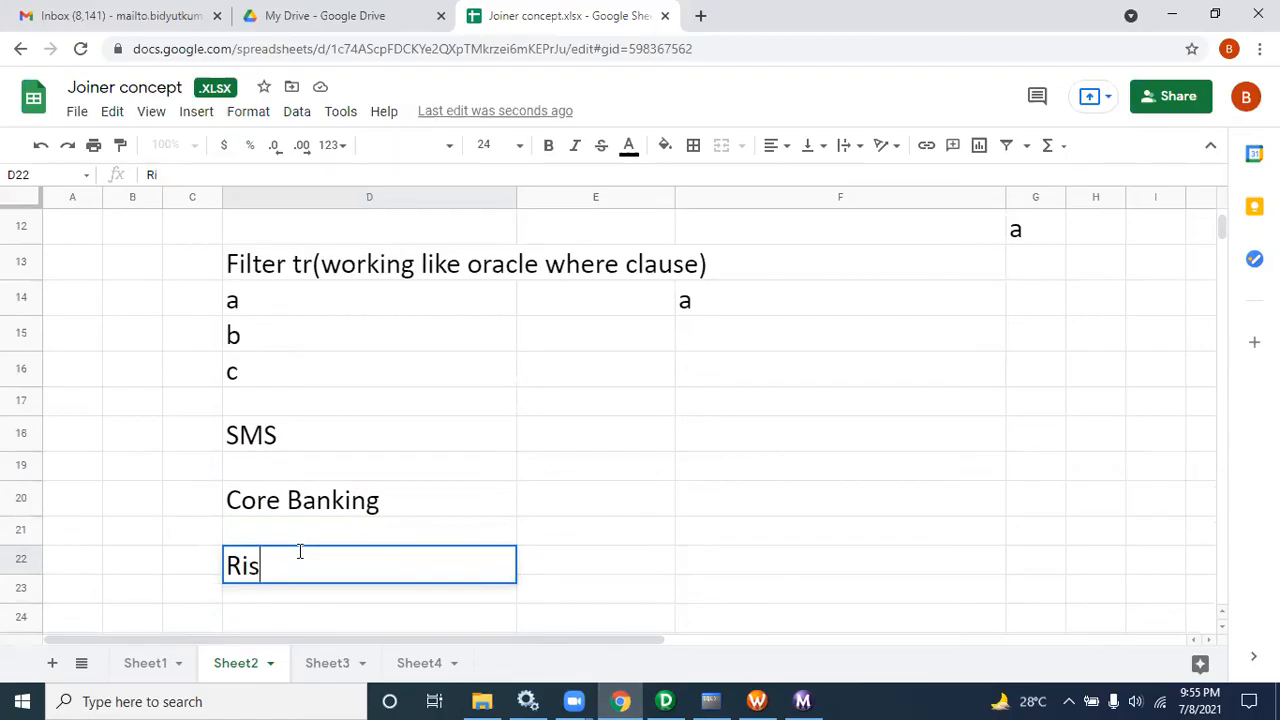
text(k Analysis)
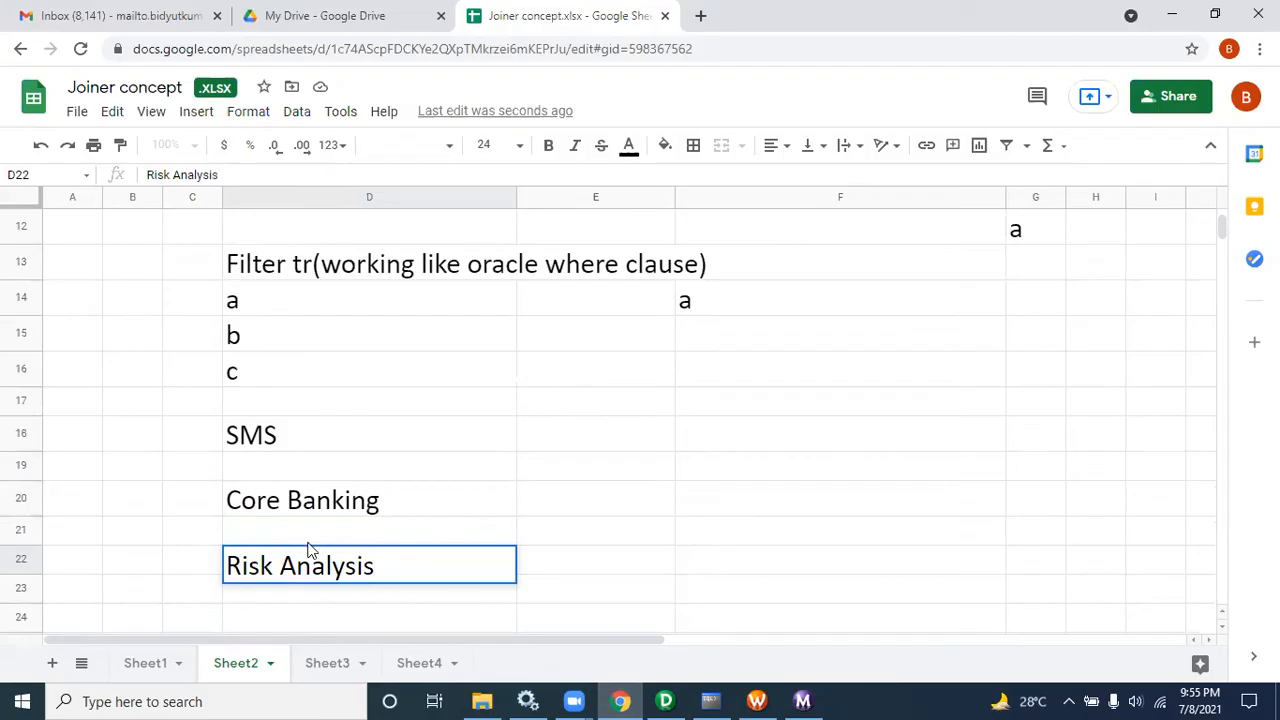
Step: Edit cell D18 to read SMS(Oracle)
click(285, 435)
double_click(285, 435)
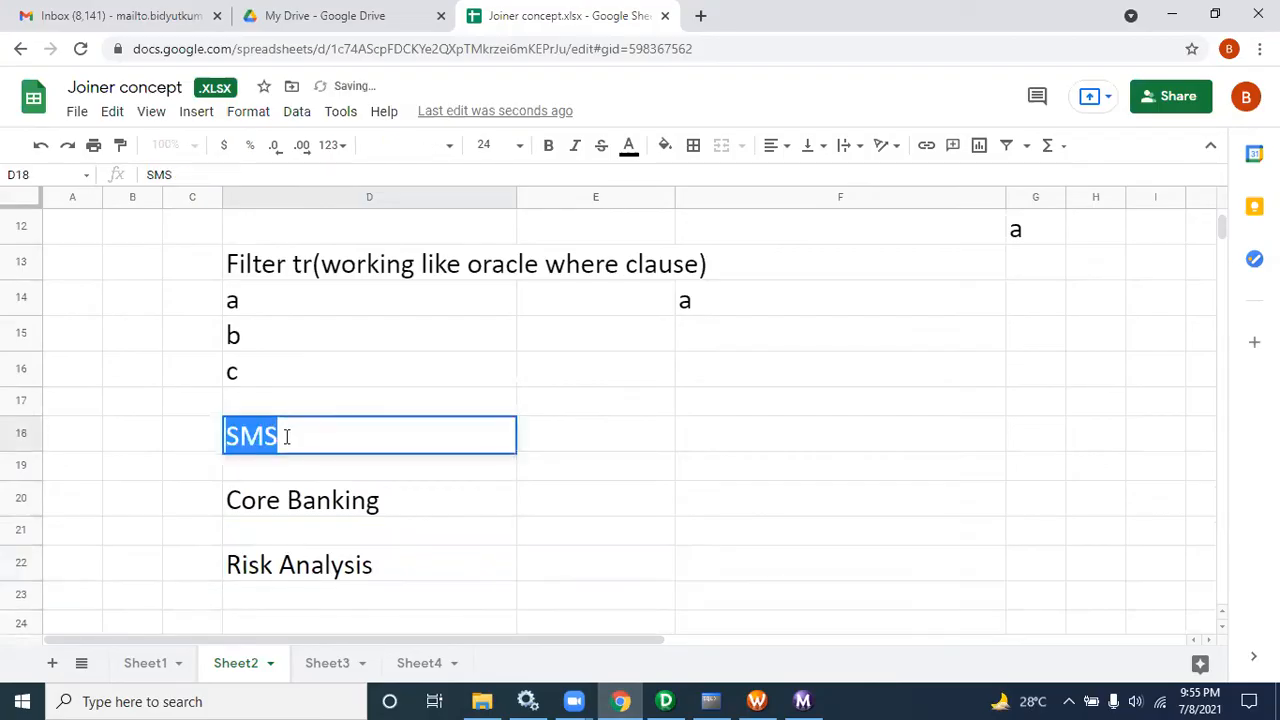
click(286, 436)
text(()
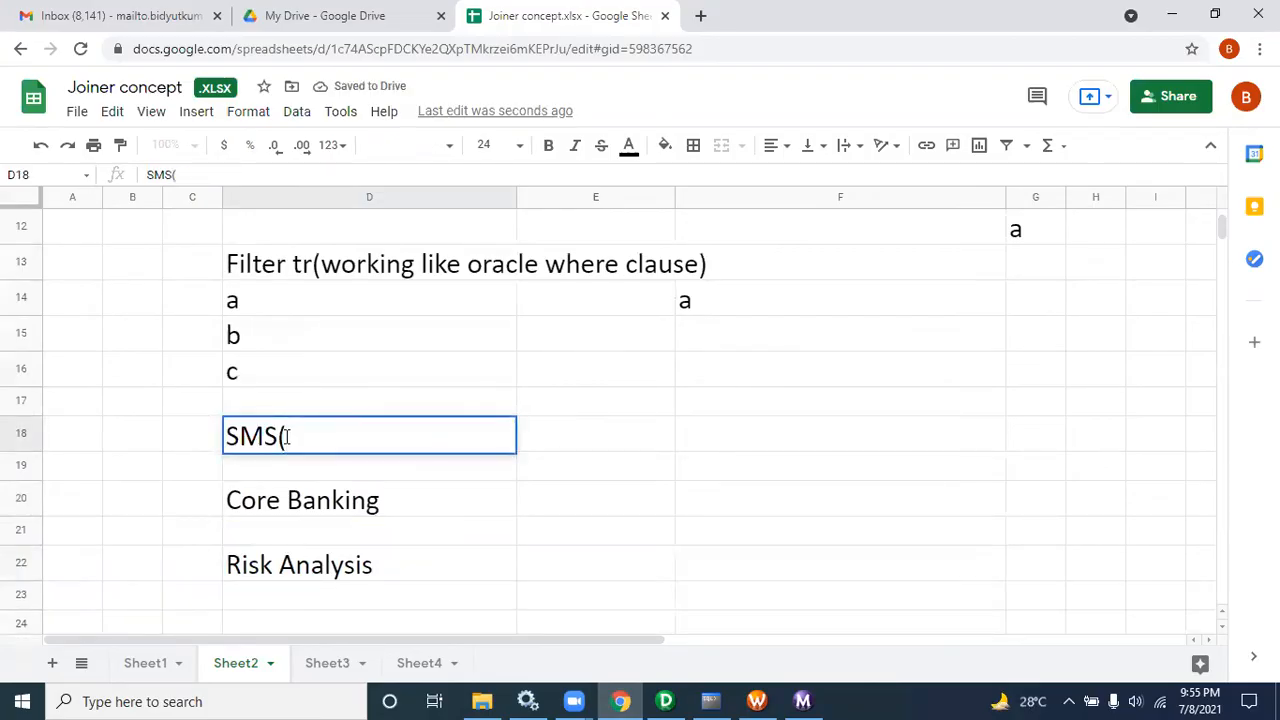
text(Oracle))
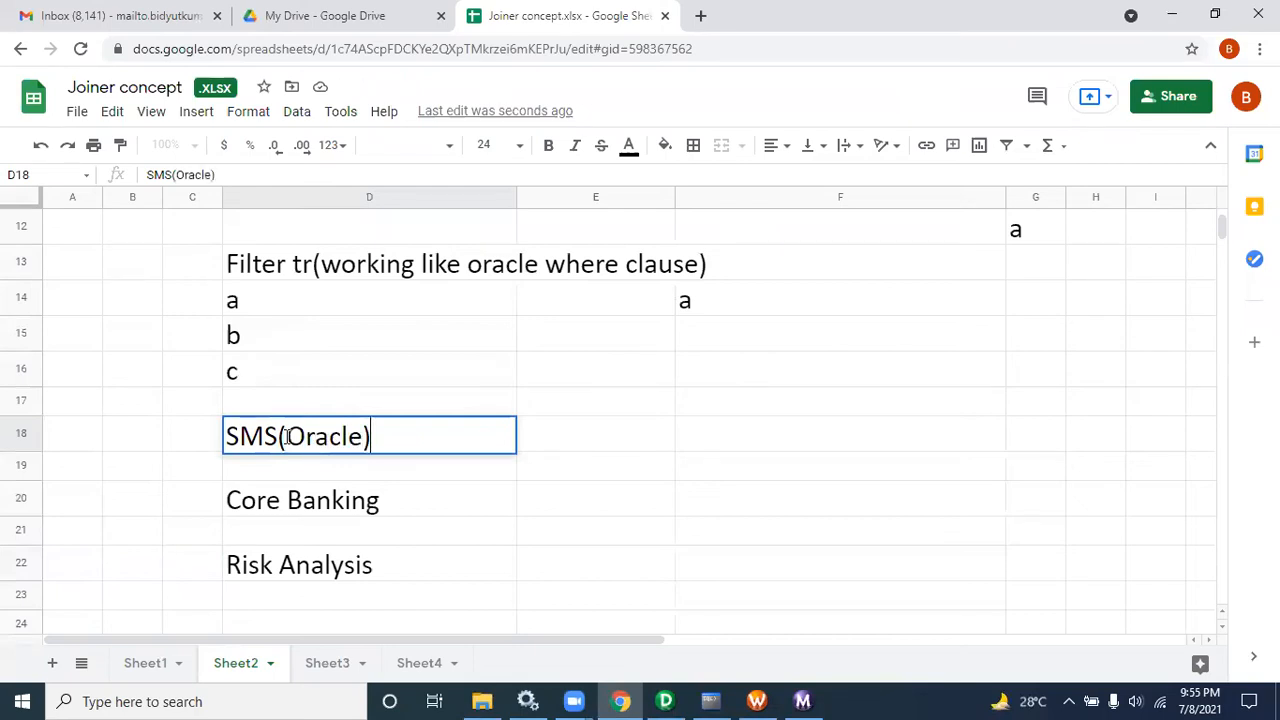
Step: Edit cell D20 to read Core Banking(SQL SERVER)
click(388, 503)
double_click(388, 503)
text((SQL SERVER))
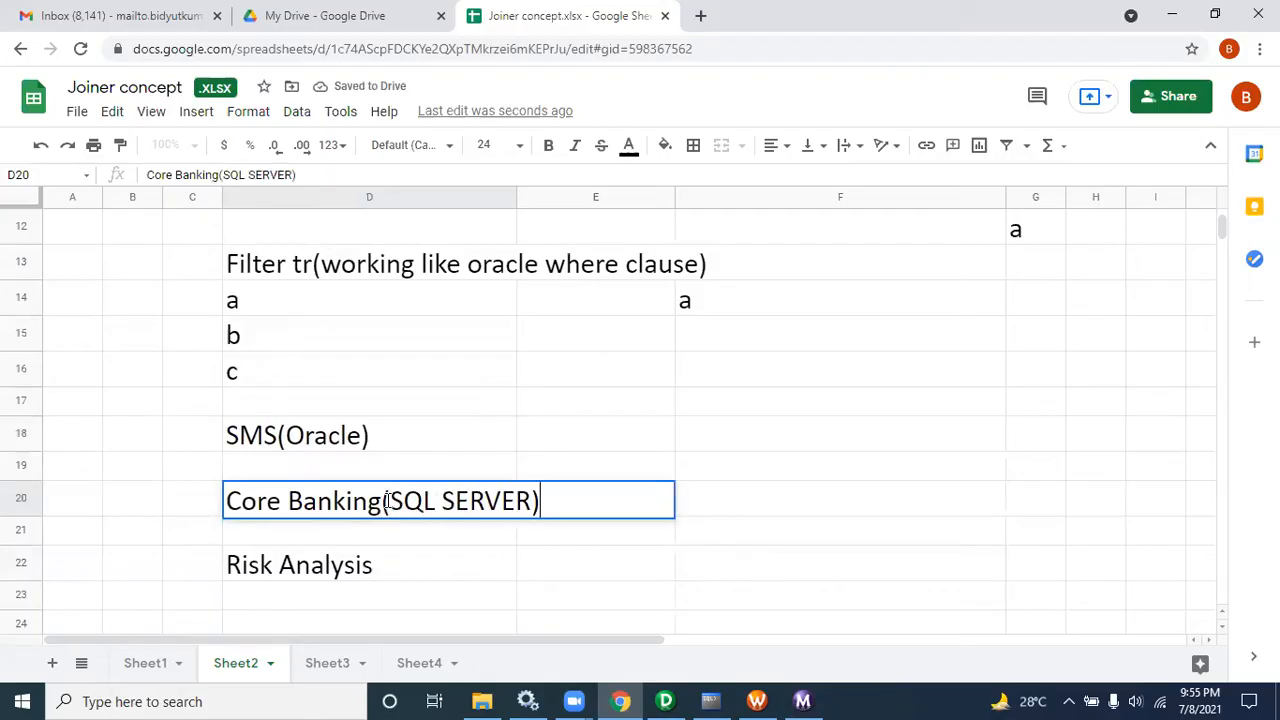
Step: Edit cell D22 to read Risk Analysis(Excel Sheeet)
click(379, 569)
text(()
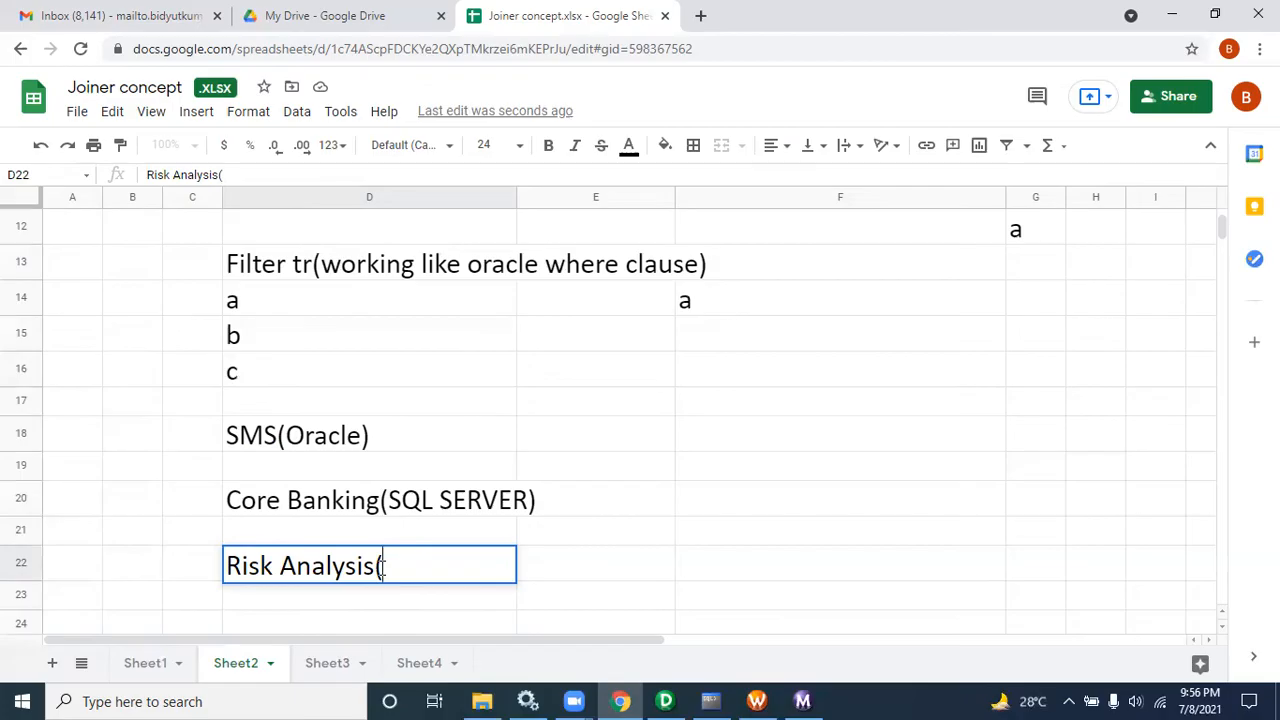
text(EXcel)
key(BackSpace)
key(BackSpace)
key(BackSpace)
key(BackSpace)
key(BackSpace)
text(xc)
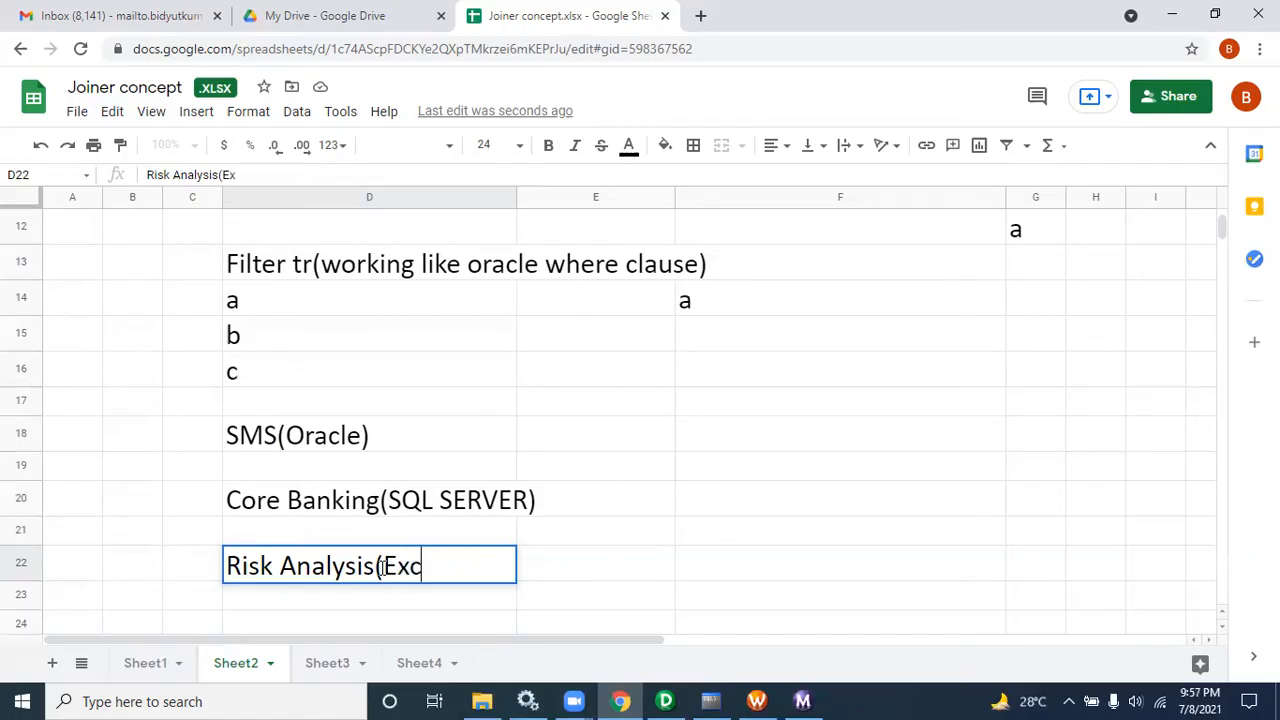
text(el Sheeet))
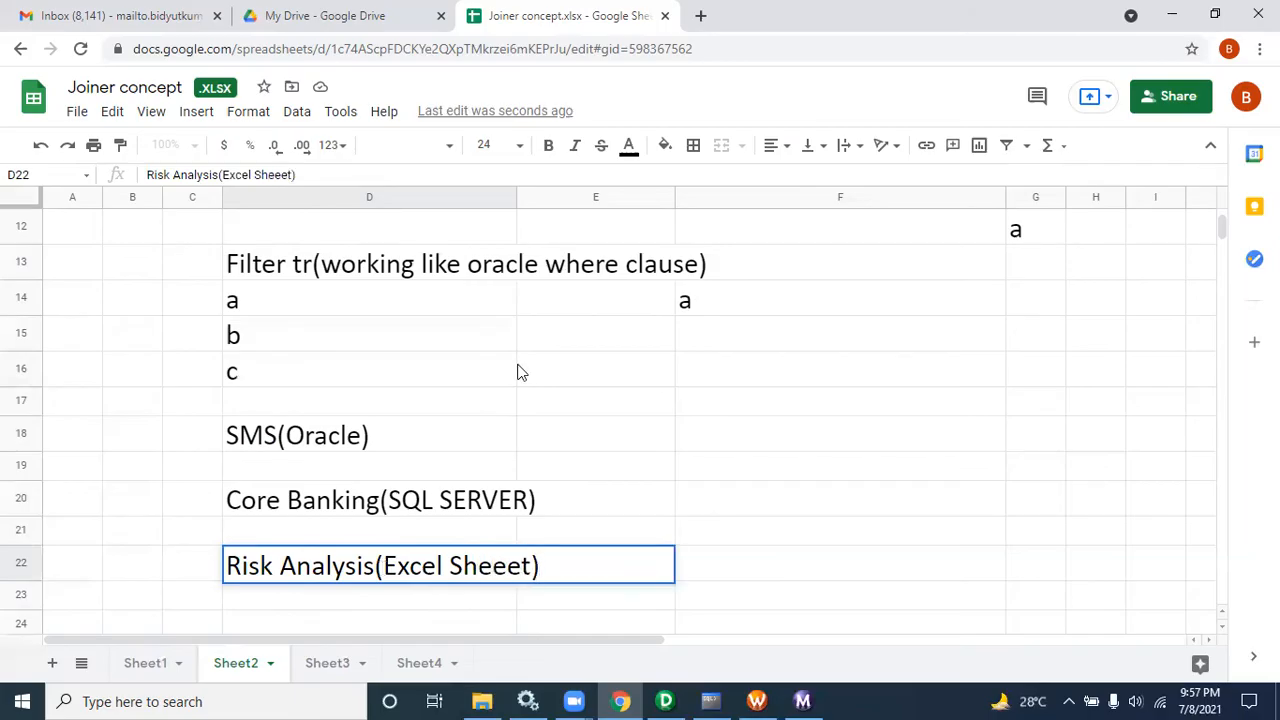
Step: Highlight the three source system entries in D18 through D22 while explaining them
click(589, 449)
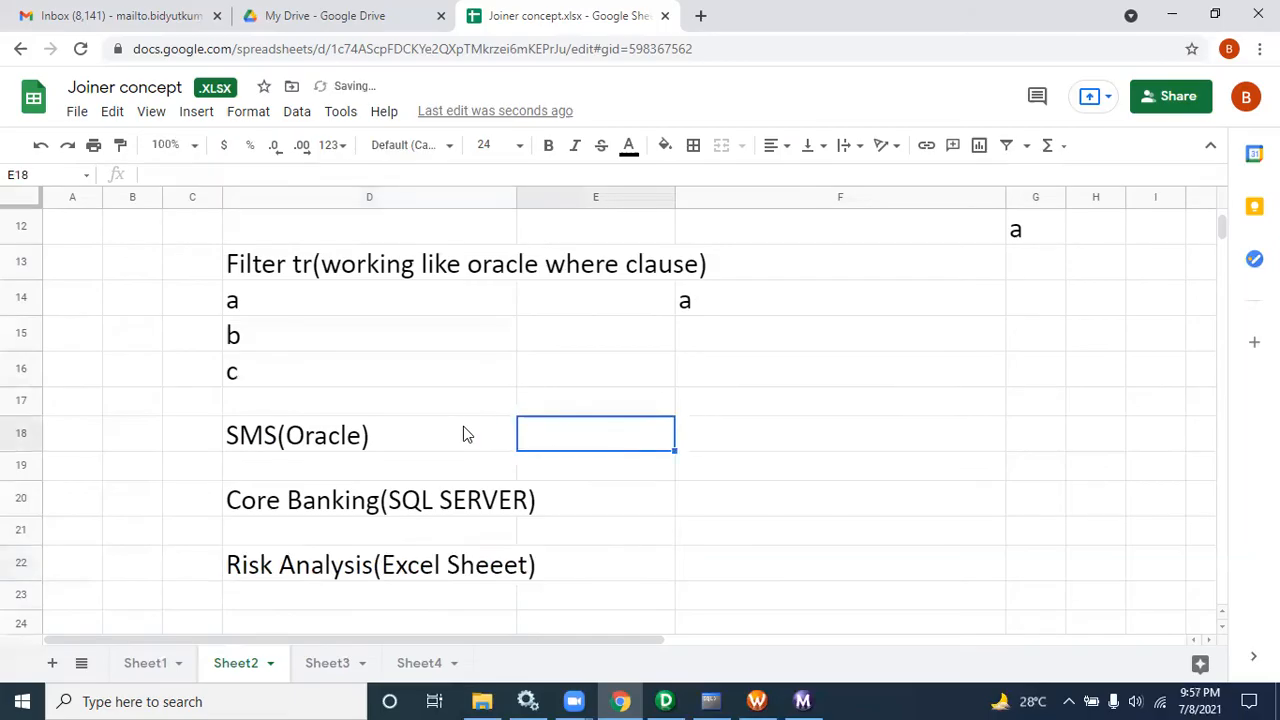
double_click(375, 437)
drag(375, 437, 222, 437)
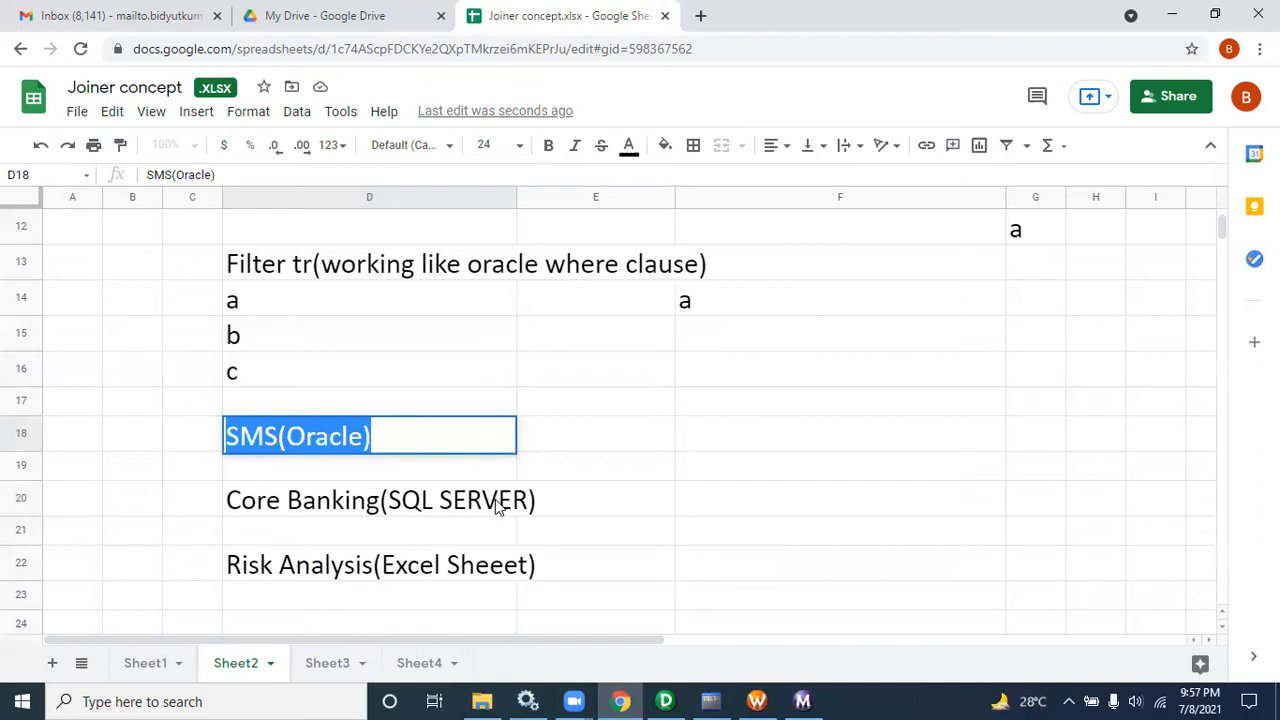
click(385, 437)
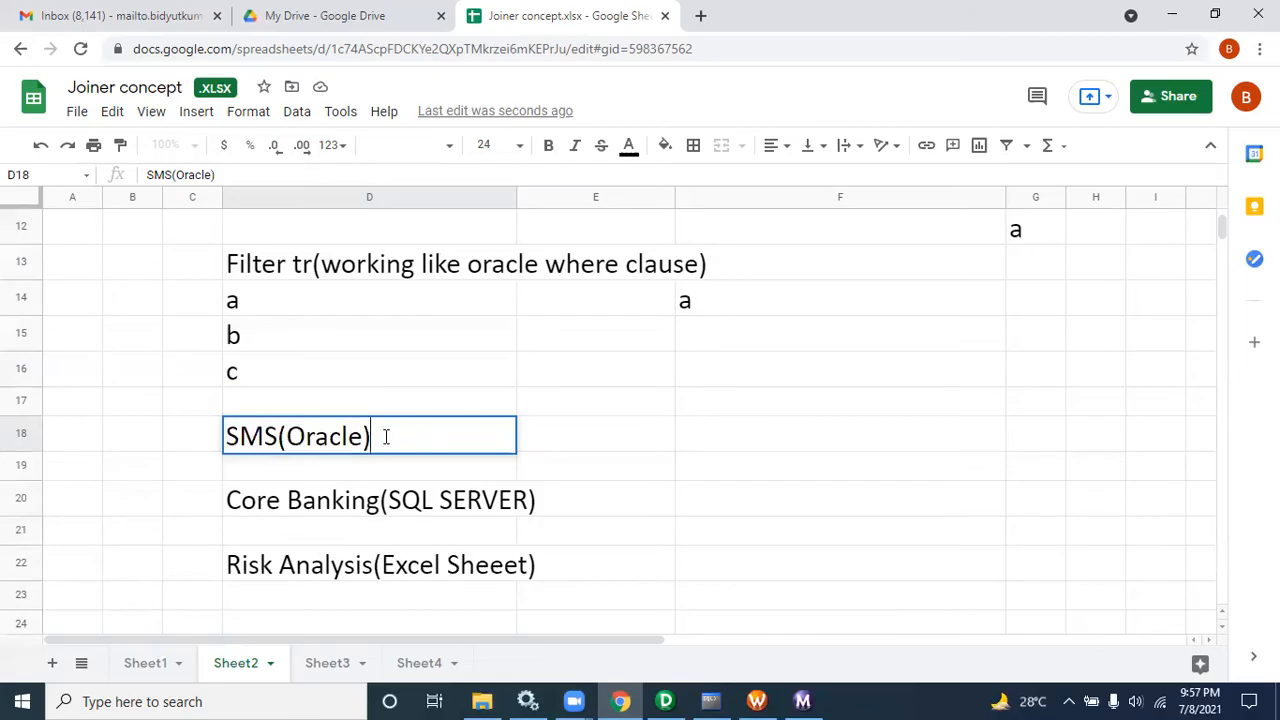
drag(371, 435, 221, 428)
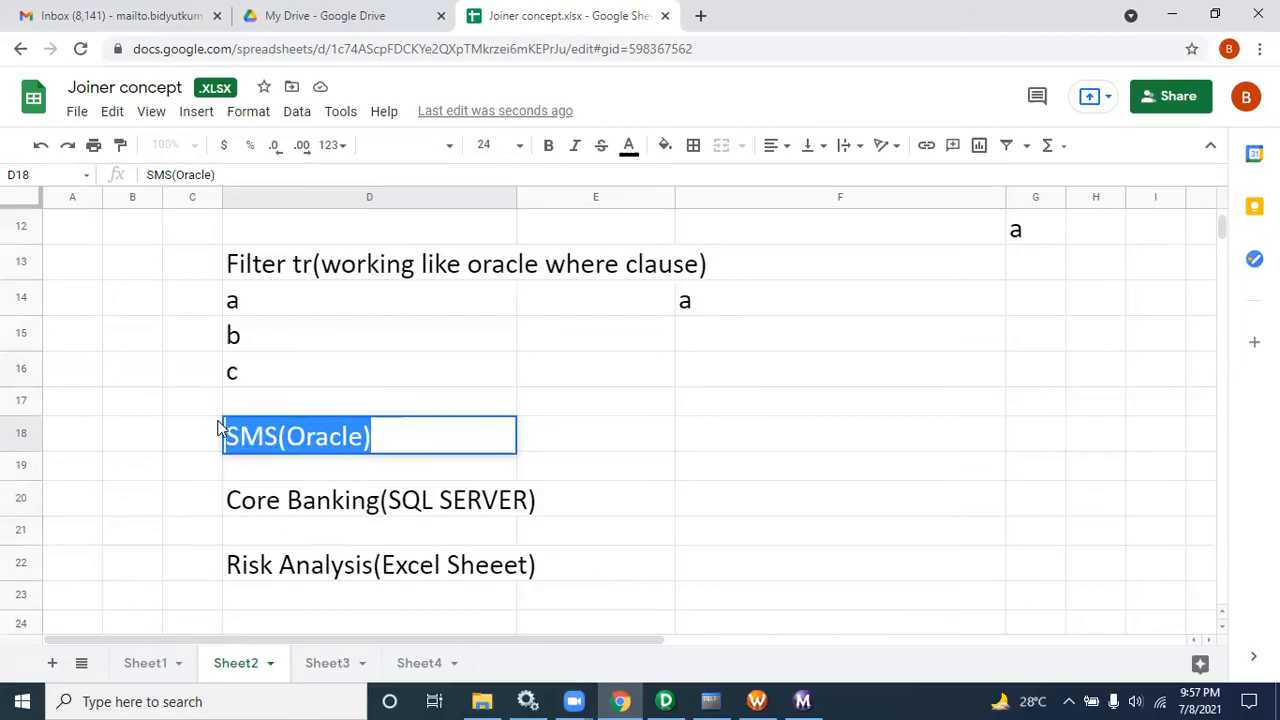
click(462, 503)
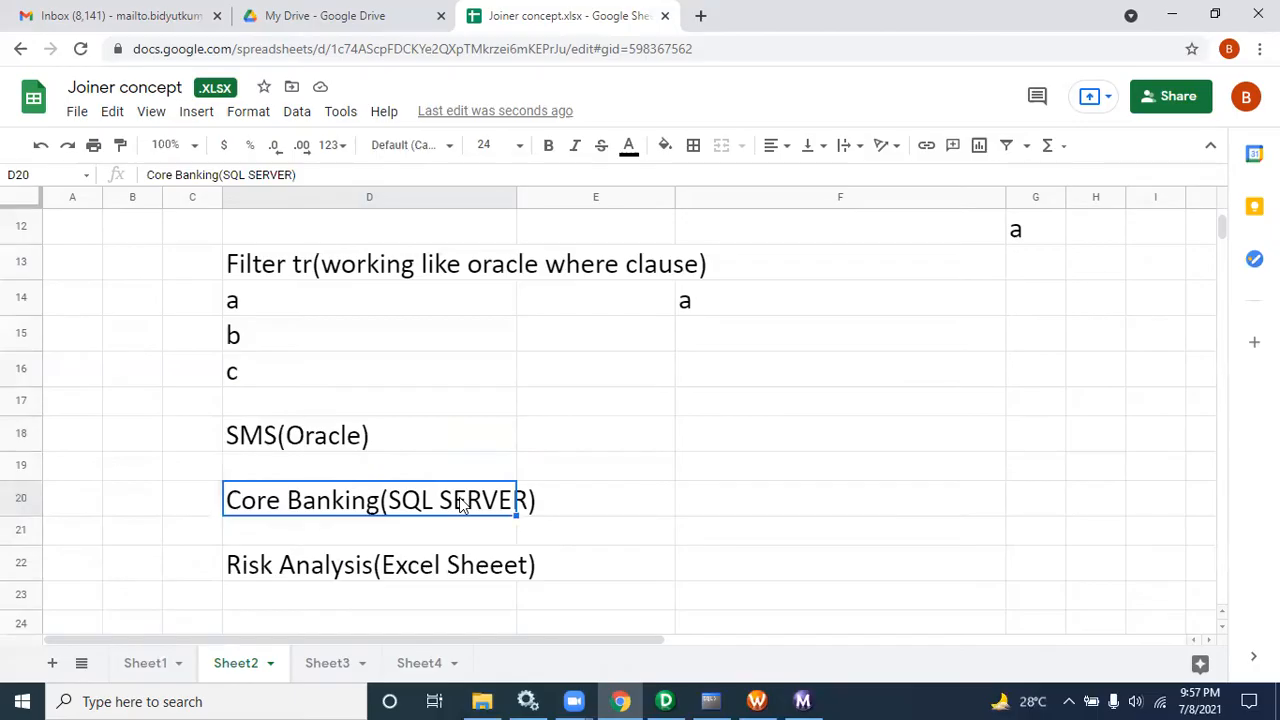
click(475, 557)
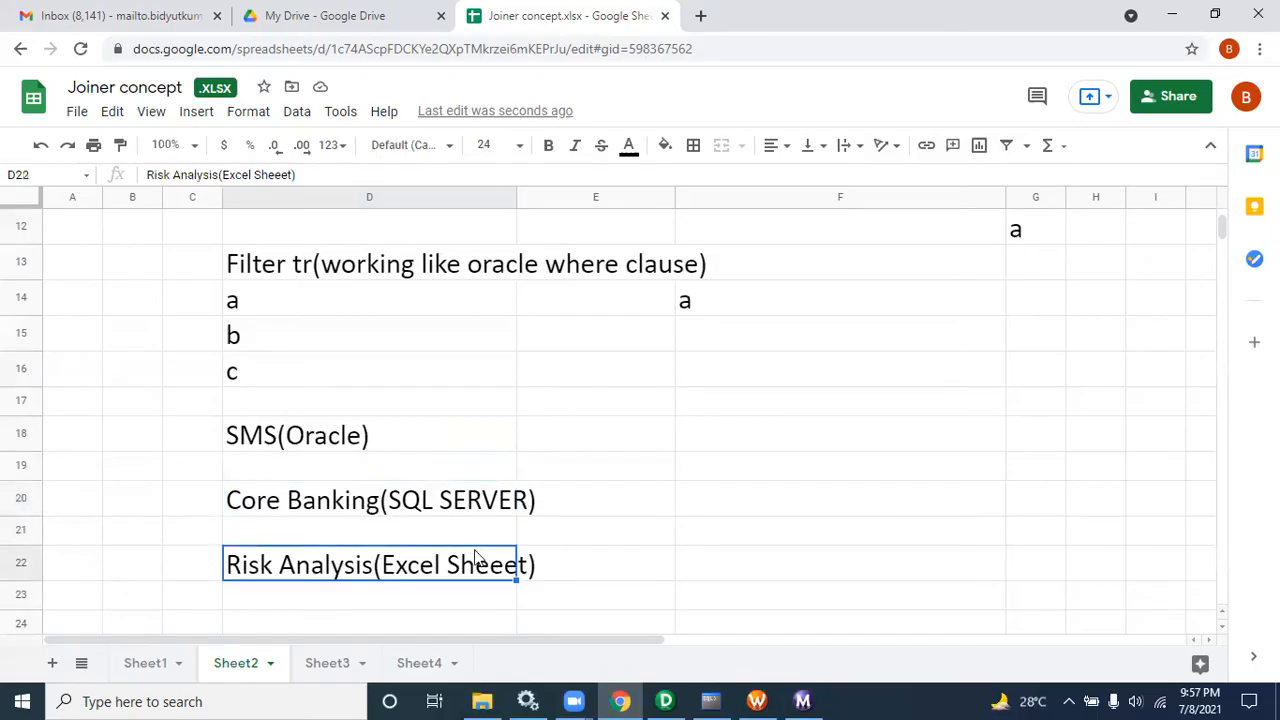
drag(450, 428, 557, 565)
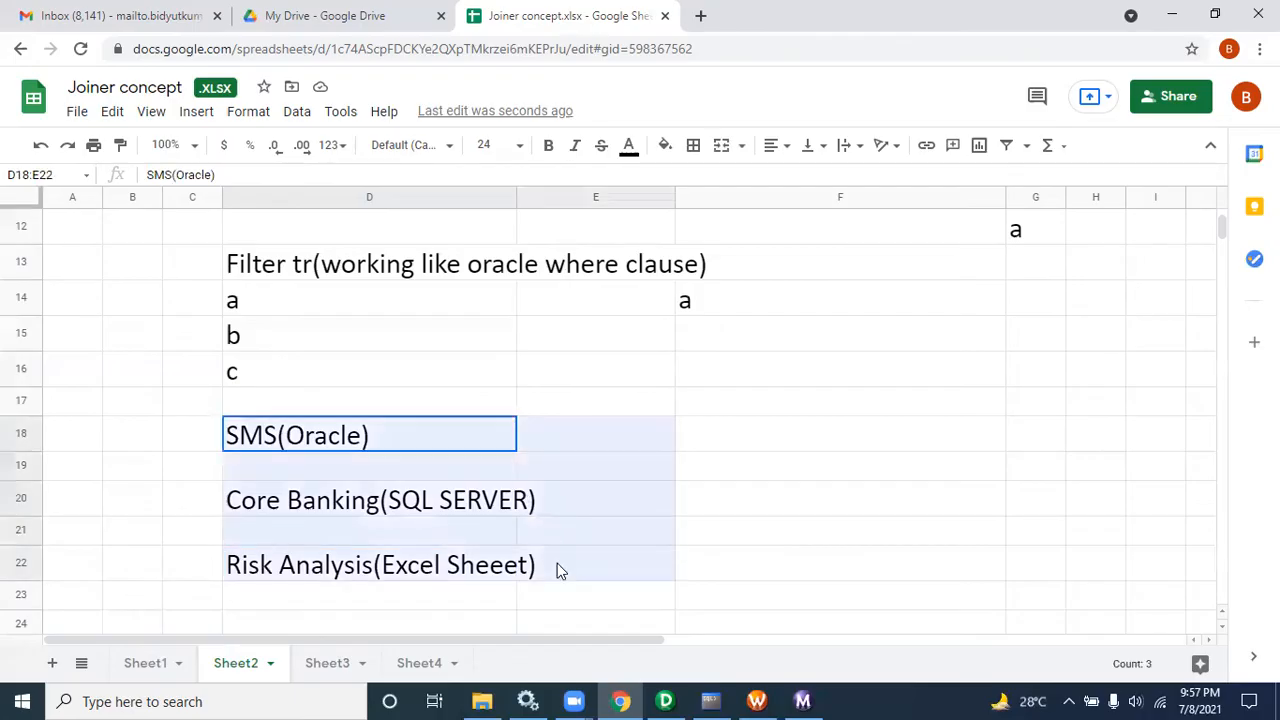
Step: Enter DWH in cell F19 and ETL in cell E19
click(958, 469)
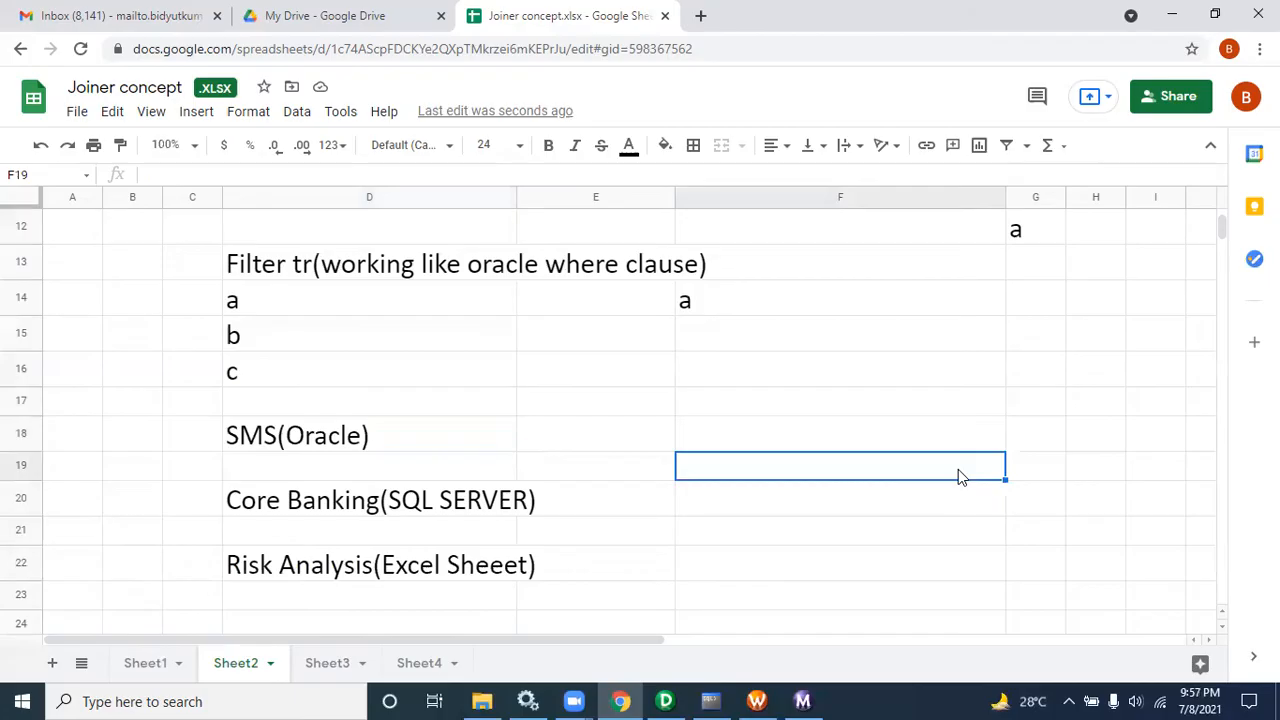
text(DWH)
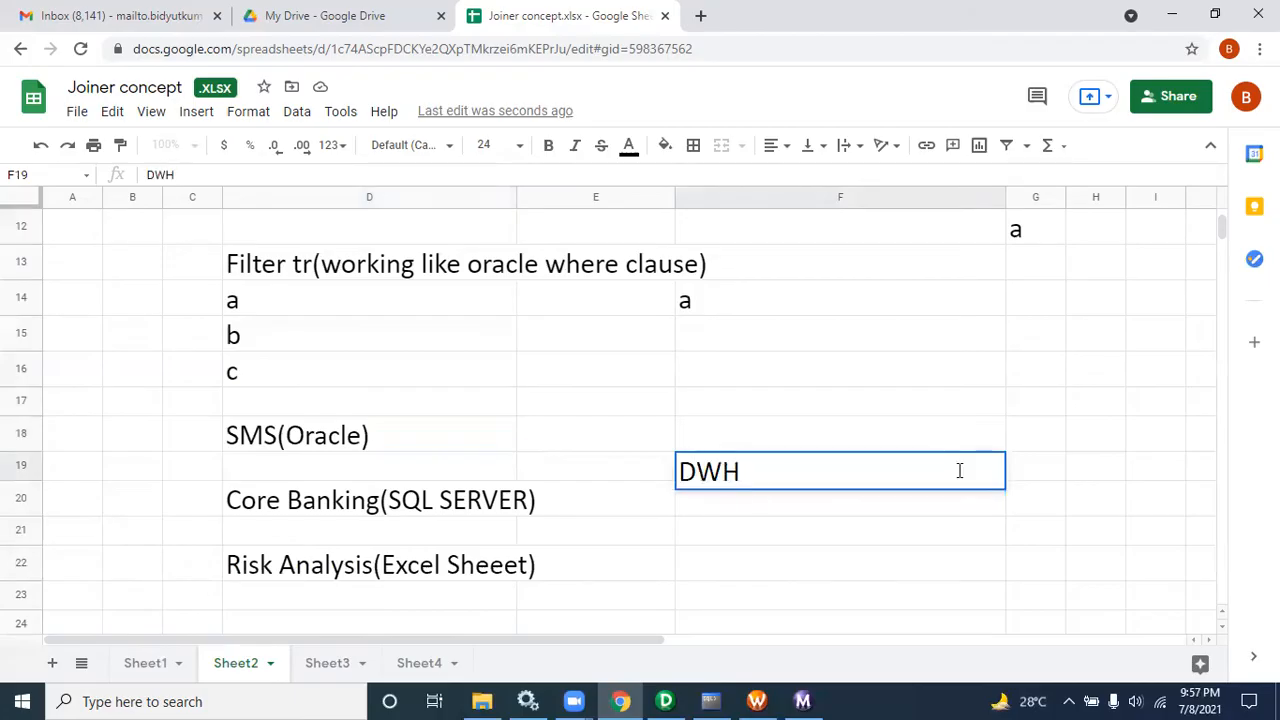
click(584, 479)
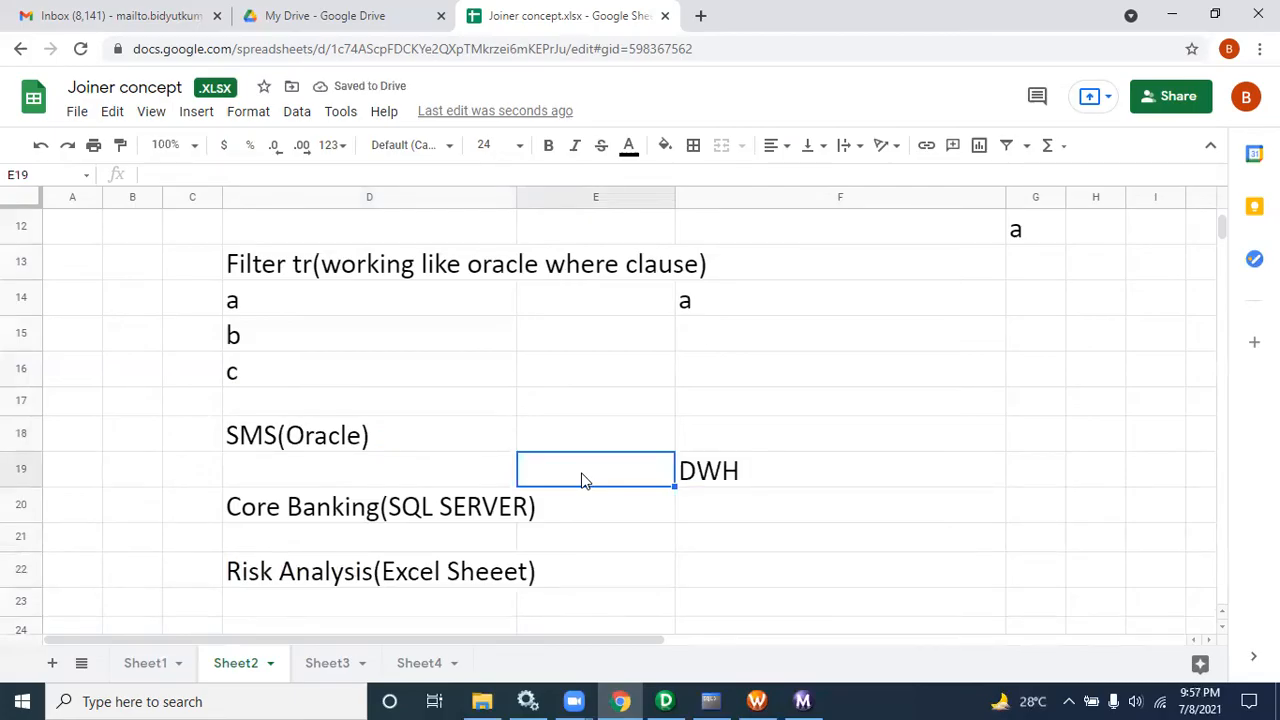
double_click(584, 479)
text(ETL)
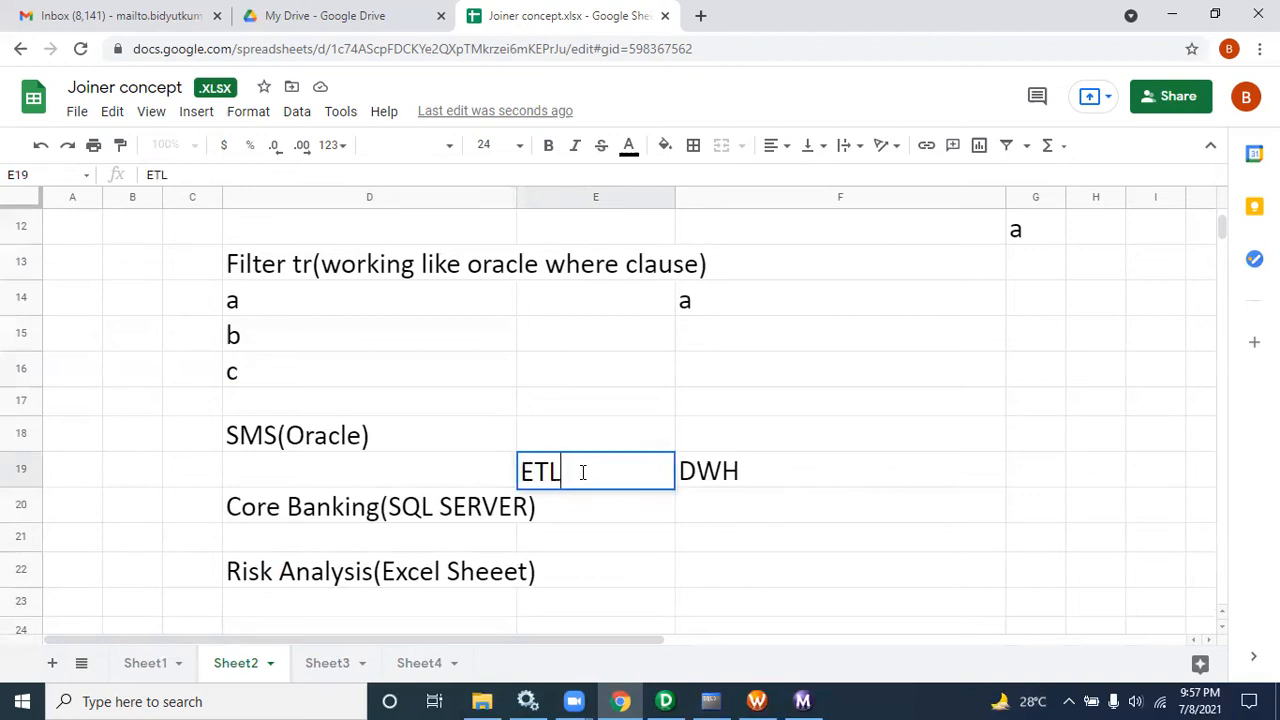
click(754, 480)
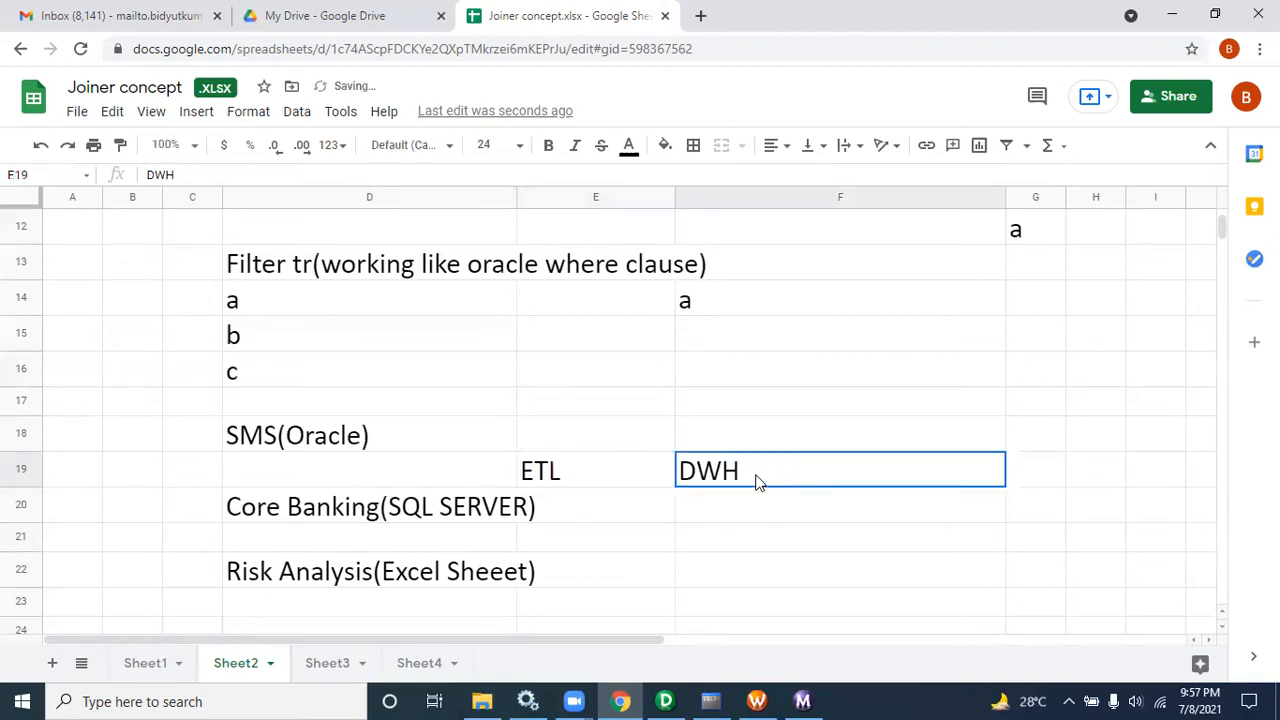
Step: Enter Reporting) in cell G19
click(1038, 486)
text(RE)
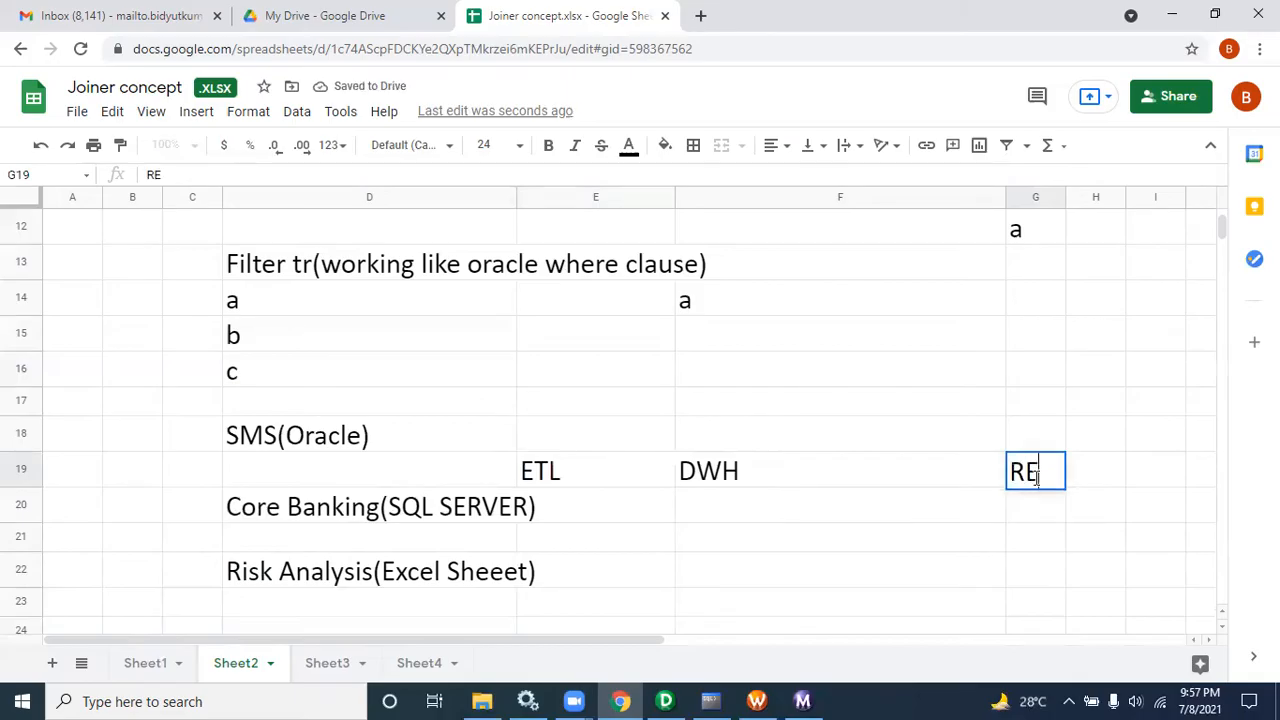
text(poting)
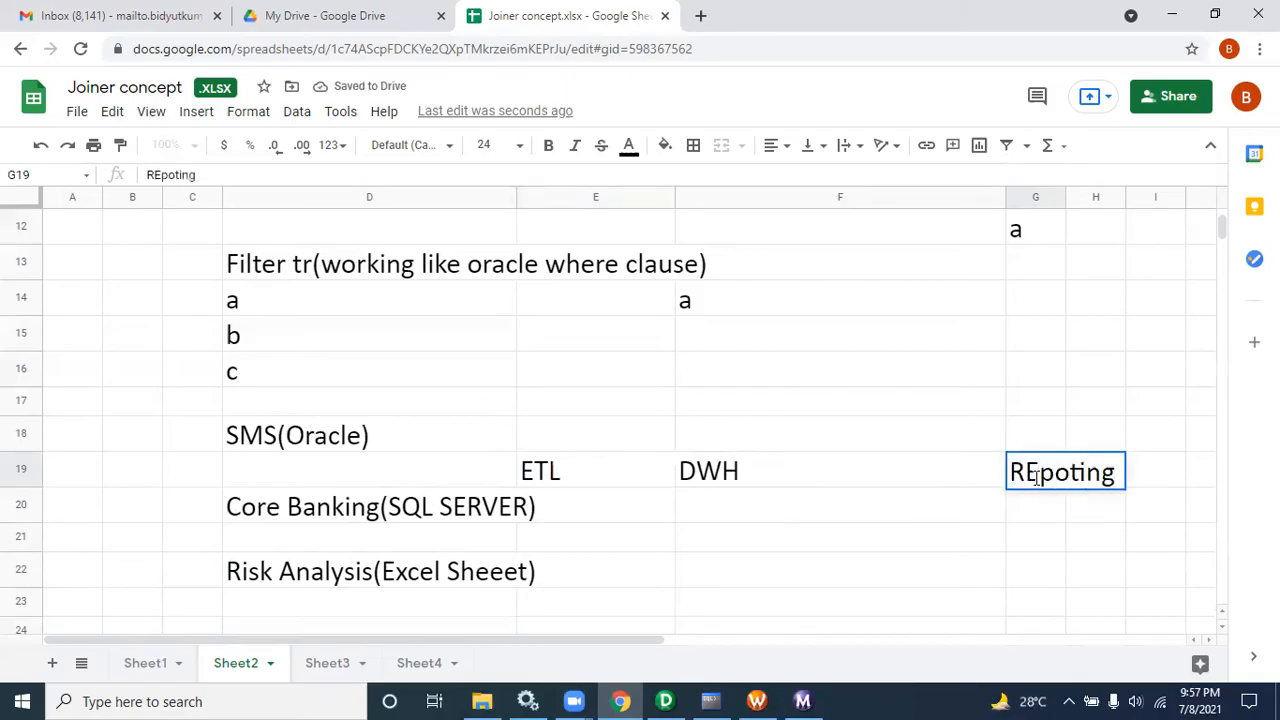
key(BackSpace)
key(BackSpace)
key(BackSpace)
key(BackSpace)
key(BackSpace)
key(BackSpace)
key(BackSpace)
text(eporting))
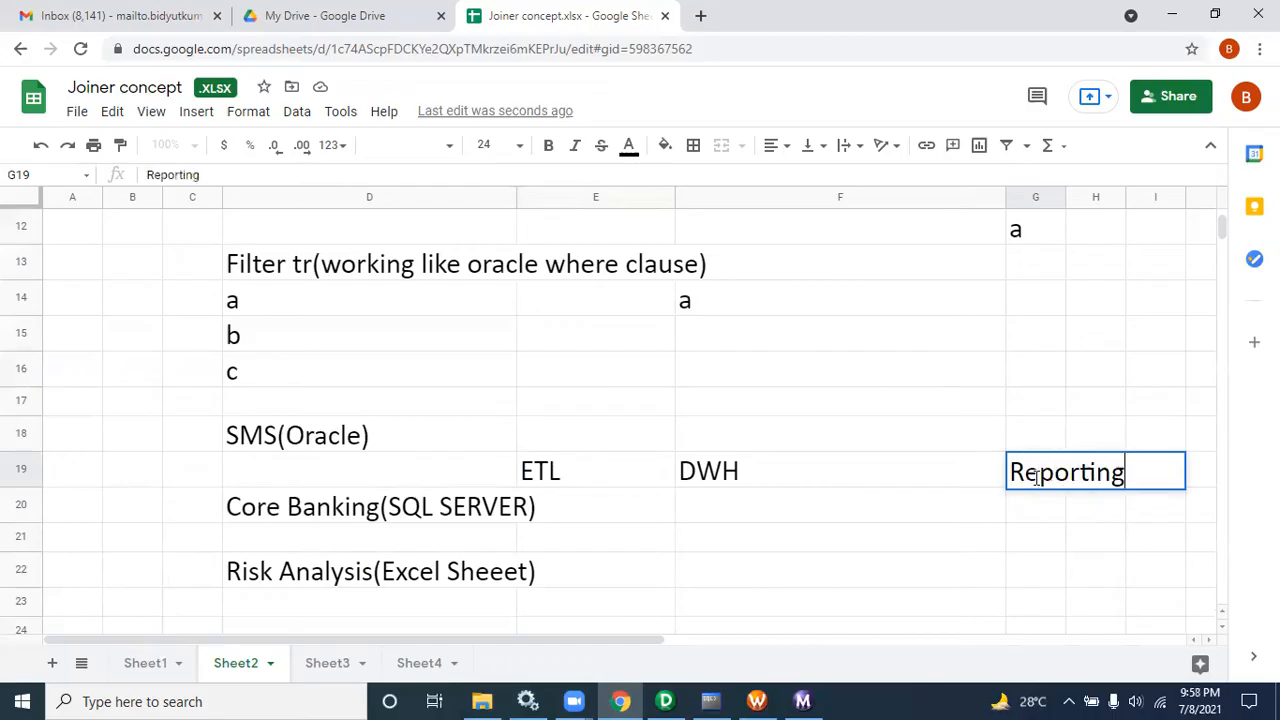
Step: Enter Client in cell H21
click(1100, 566)
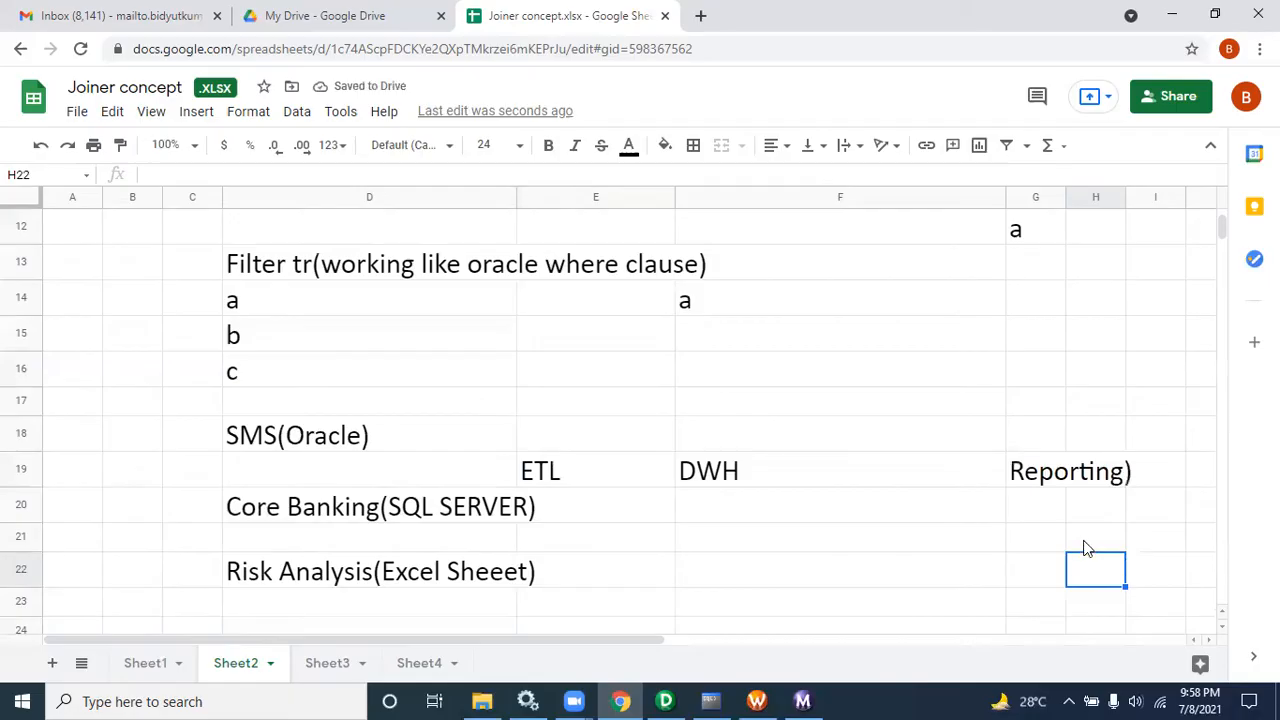
click(1087, 545)
text(Clien)
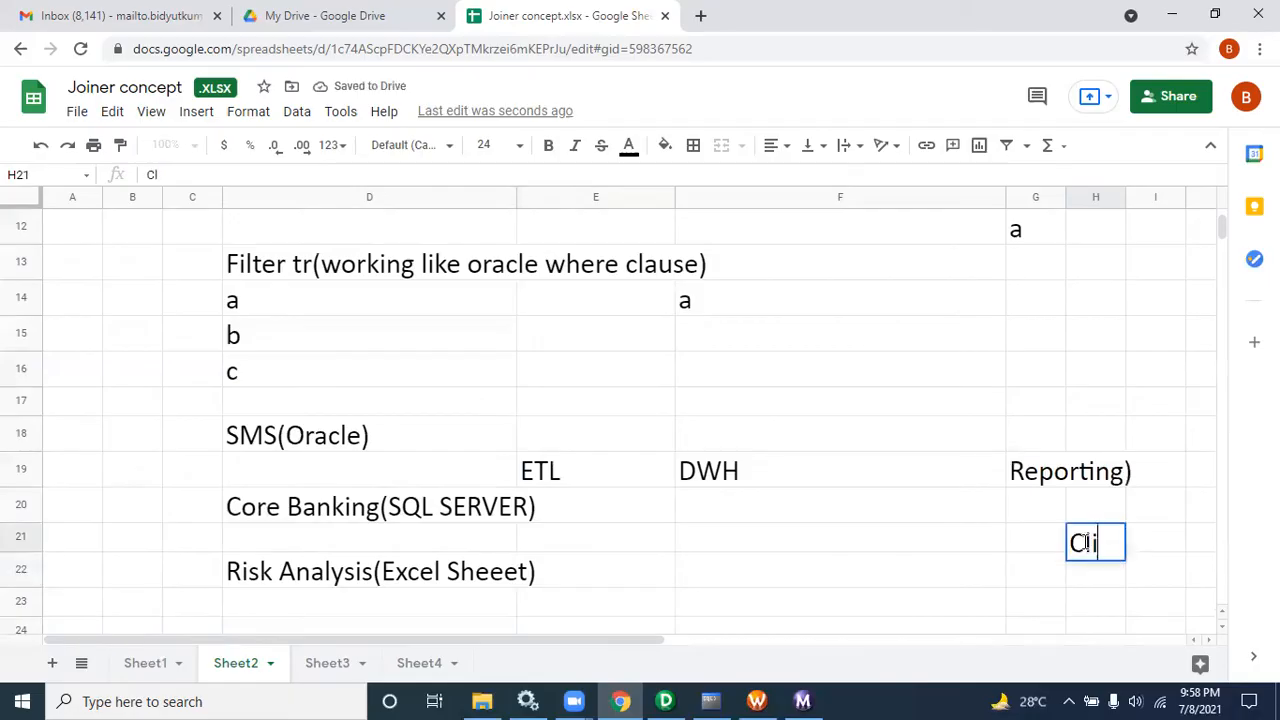
text(t)
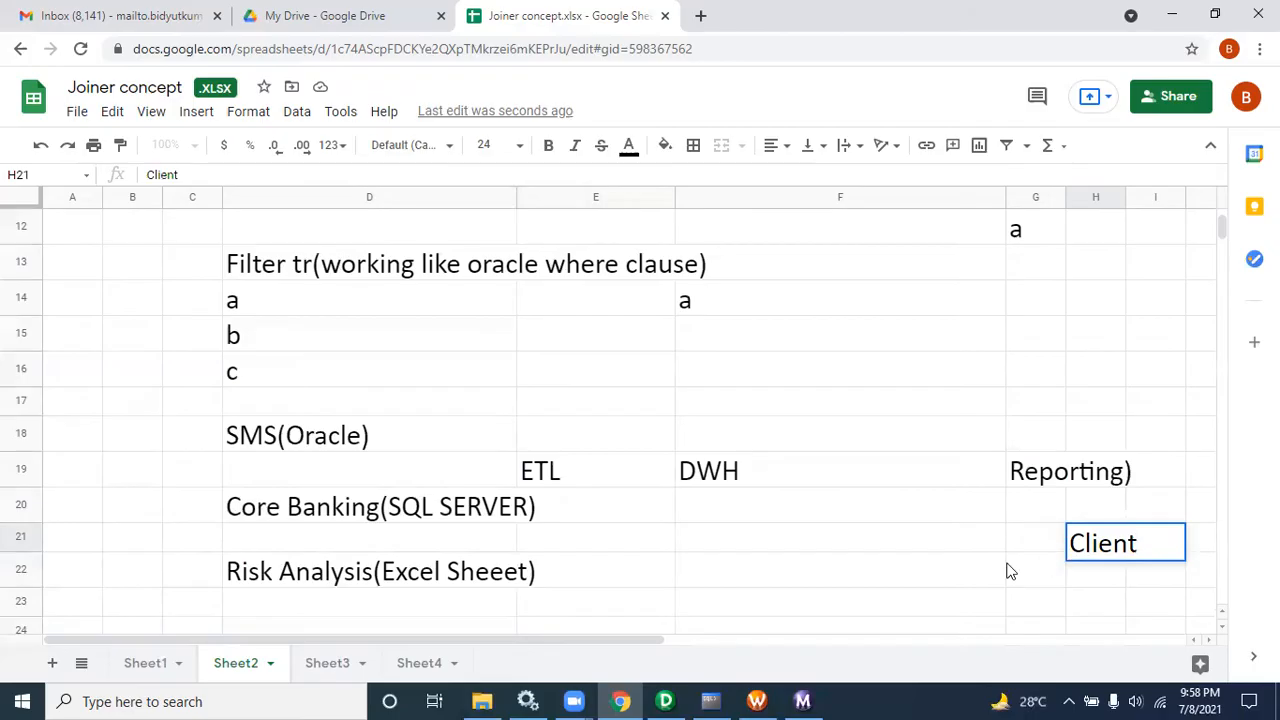
Step: Walk through the ETL, DWH, Reporting and Client flow cells by selecting them in turn, ending with the whole D17:H22 block
click(1034, 538)
drag(1041, 472, 1095, 553)
click(1095, 553)
click(1040, 478)
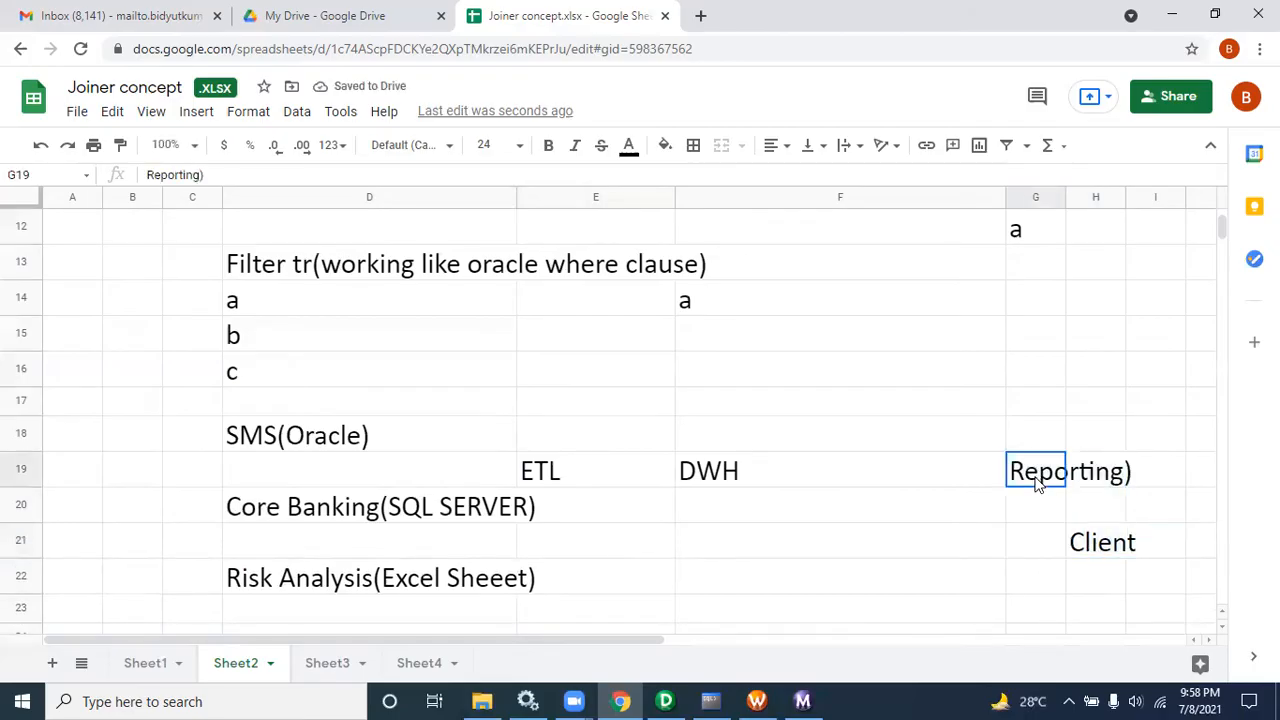
click(744, 474)
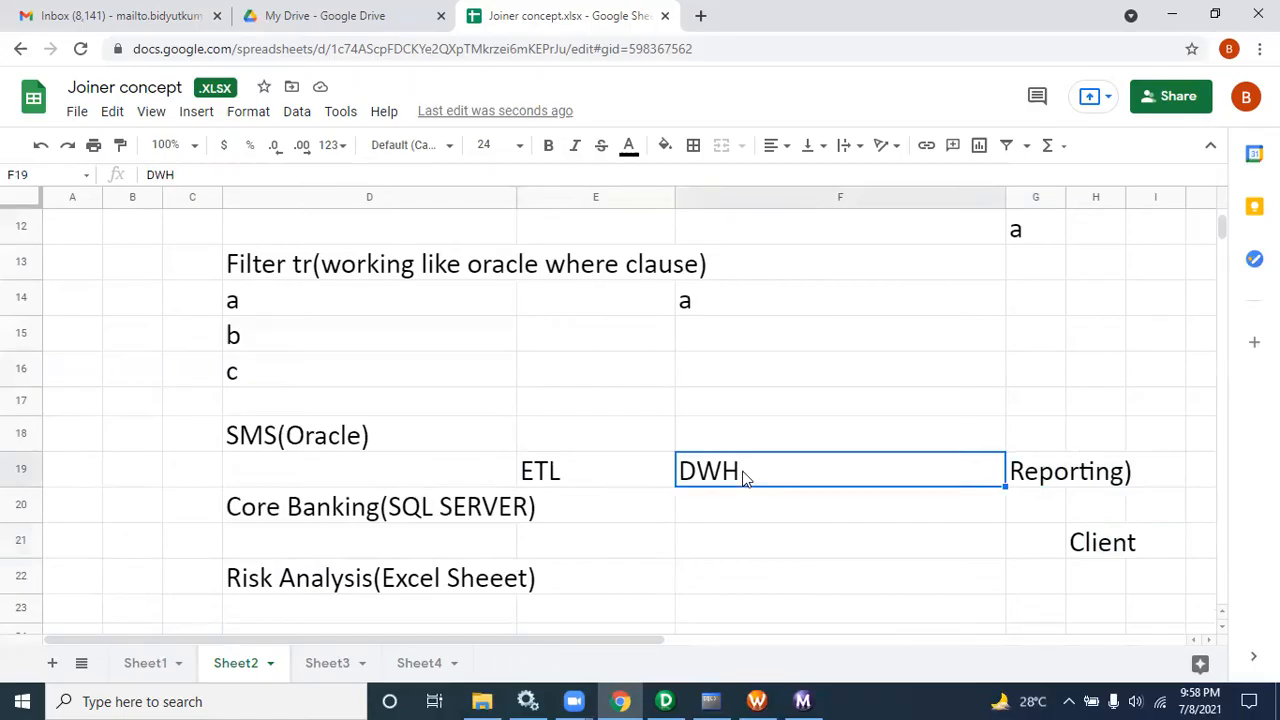
click(545, 487)
click(1040, 478)
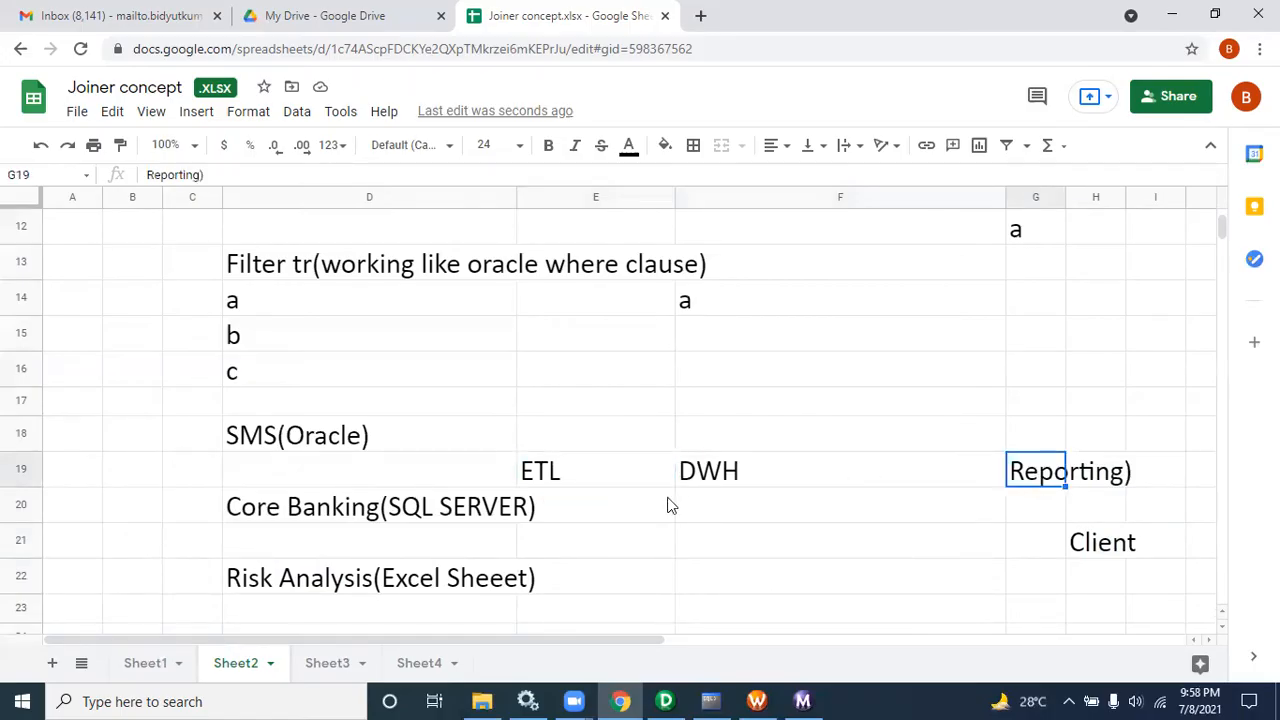
drag(330, 405, 1100, 588)
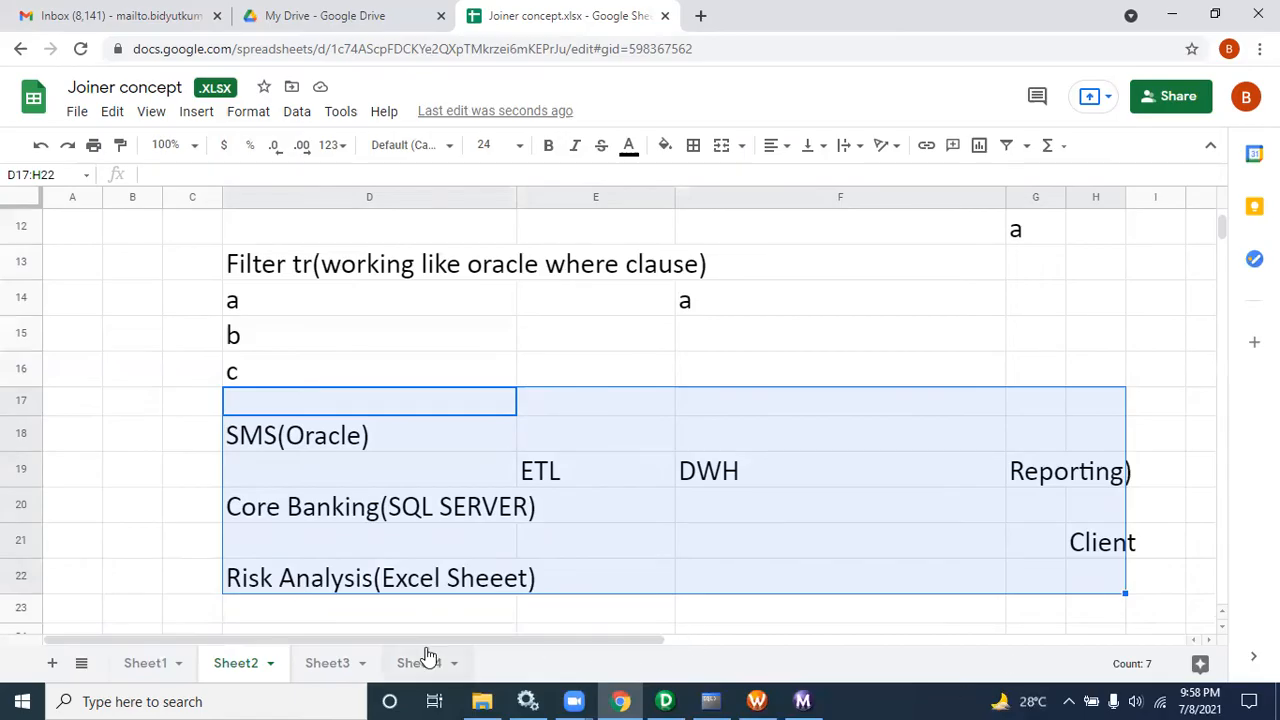
Step: Scroll up through the earlier notes on source qualifier and filter concepts, then return to the flow rows
click(643, 409)
key(Up)
key(Up)
key(Up)
key(Up)
key(Up)
key(Up)
key(Up)
key(Up)
key(Up)
key(Up)
key(Up)
key(Up)
key(Up)
key(Up)
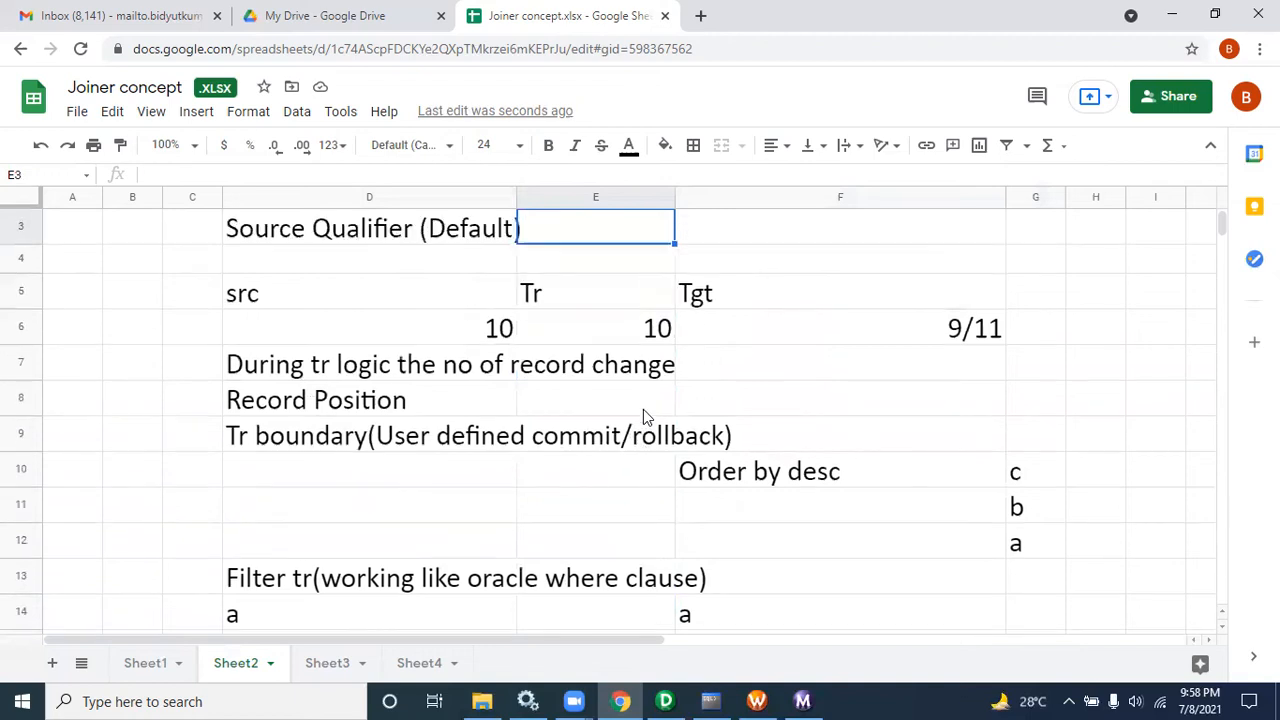
key(Down)
key(Down)
key(Down)
key(Down)
key(Down)
key(Down)
key(Down)
key(Down)
key(Down)
key(Down)
key(Down)
key(Down)
key(Down)
key(Down)
key(Down)
key(Down)
key(Down)
key(Down)
key(Down)
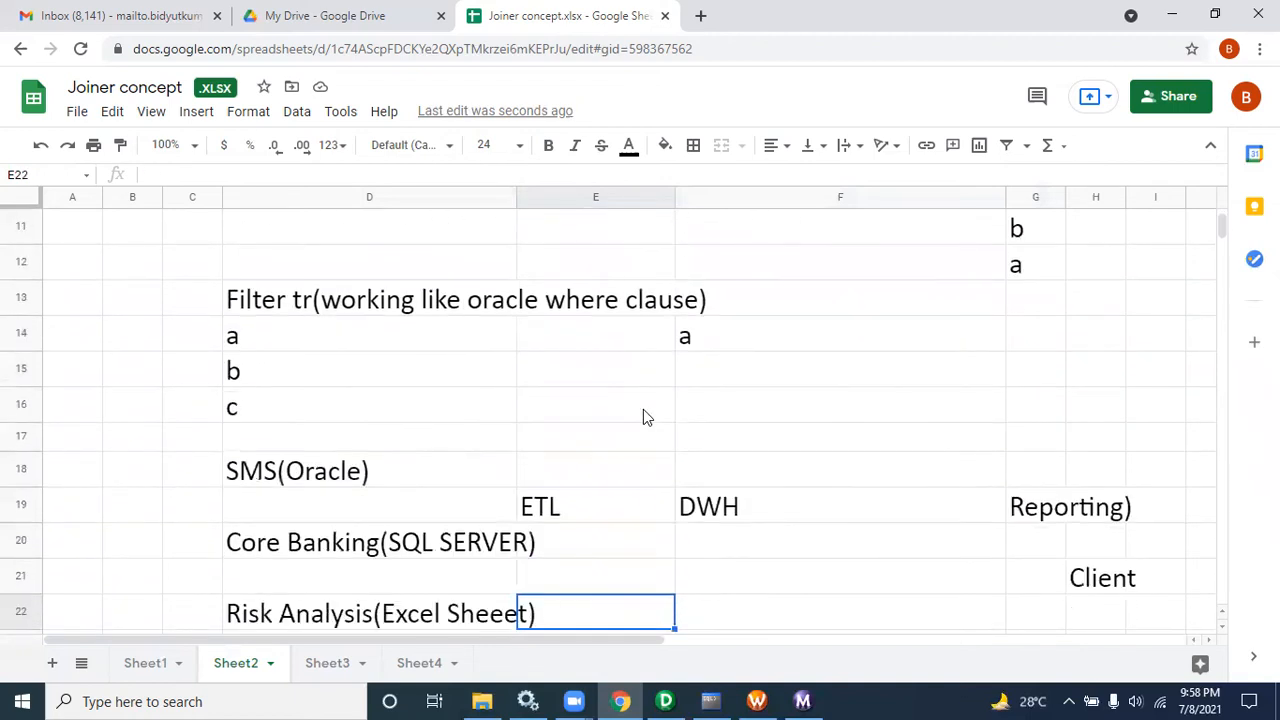
key(Down)
key(Down)
Step: Append an opening parenthesis to the SMS(Oracle) entry in cell D18
click(397, 400)
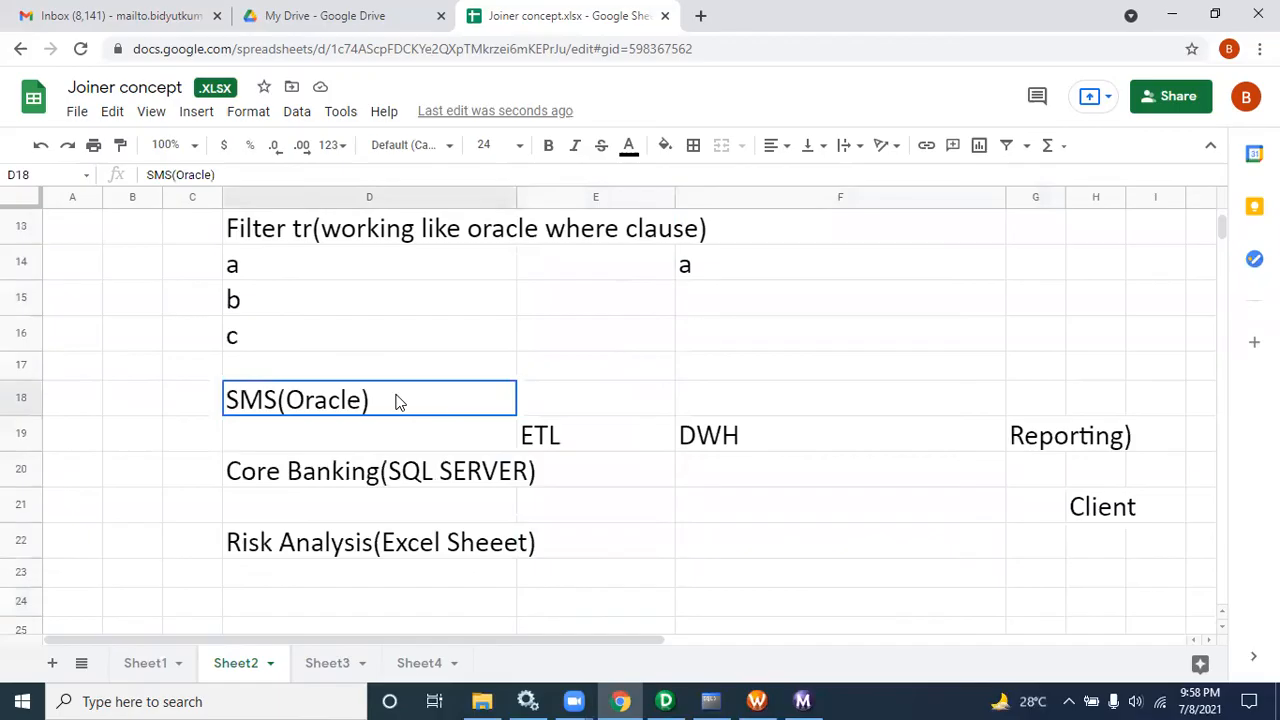
double_click(397, 400)
text(()
double_click(489, 472)
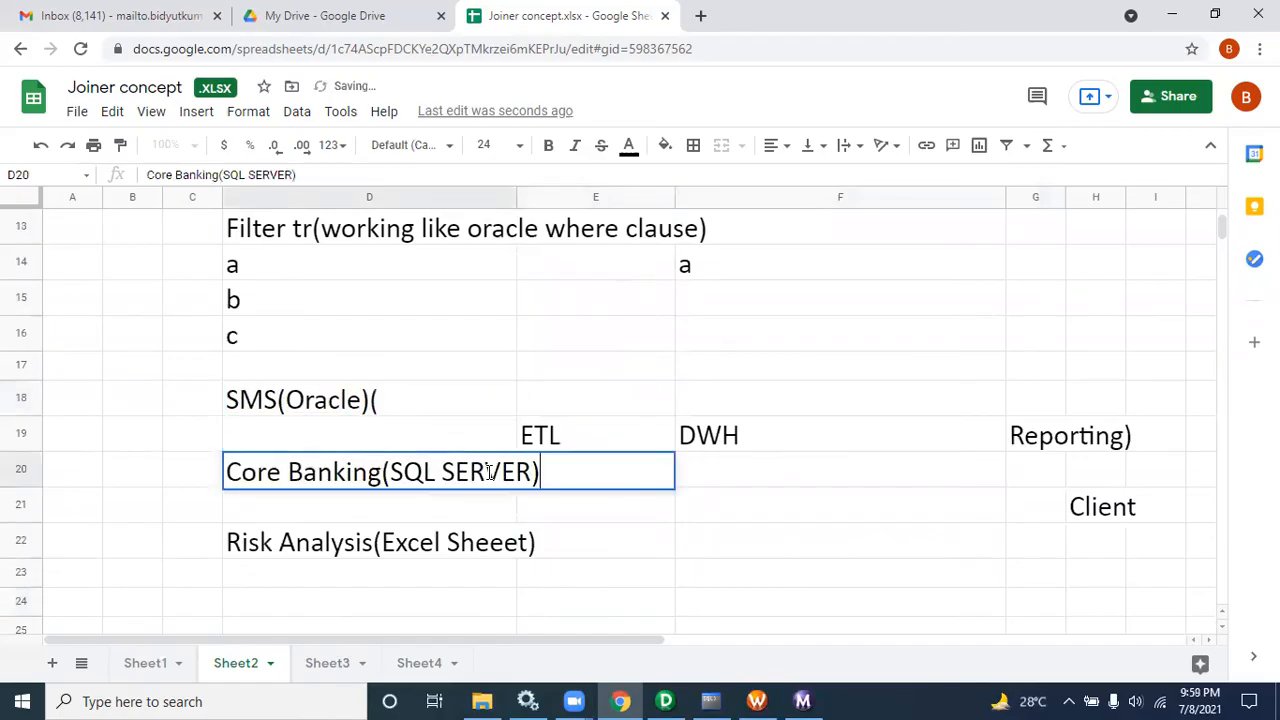
click(536, 545)
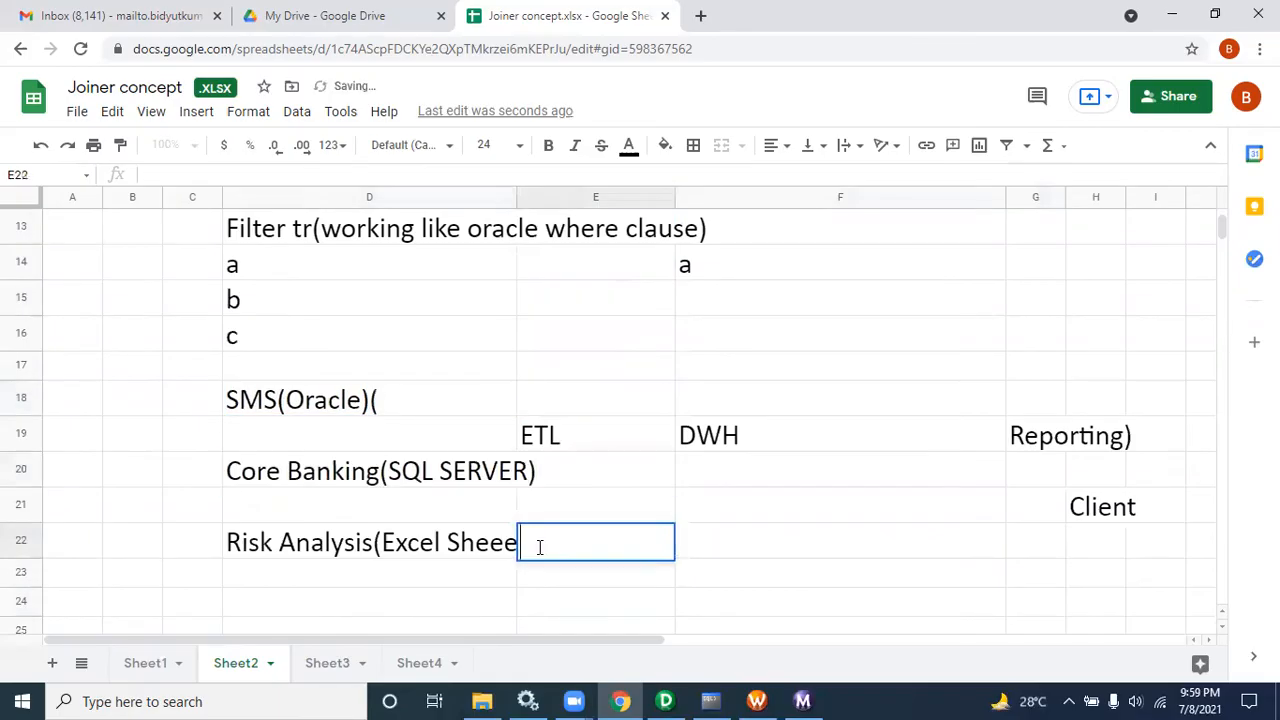
click(467, 557)
click(472, 574)
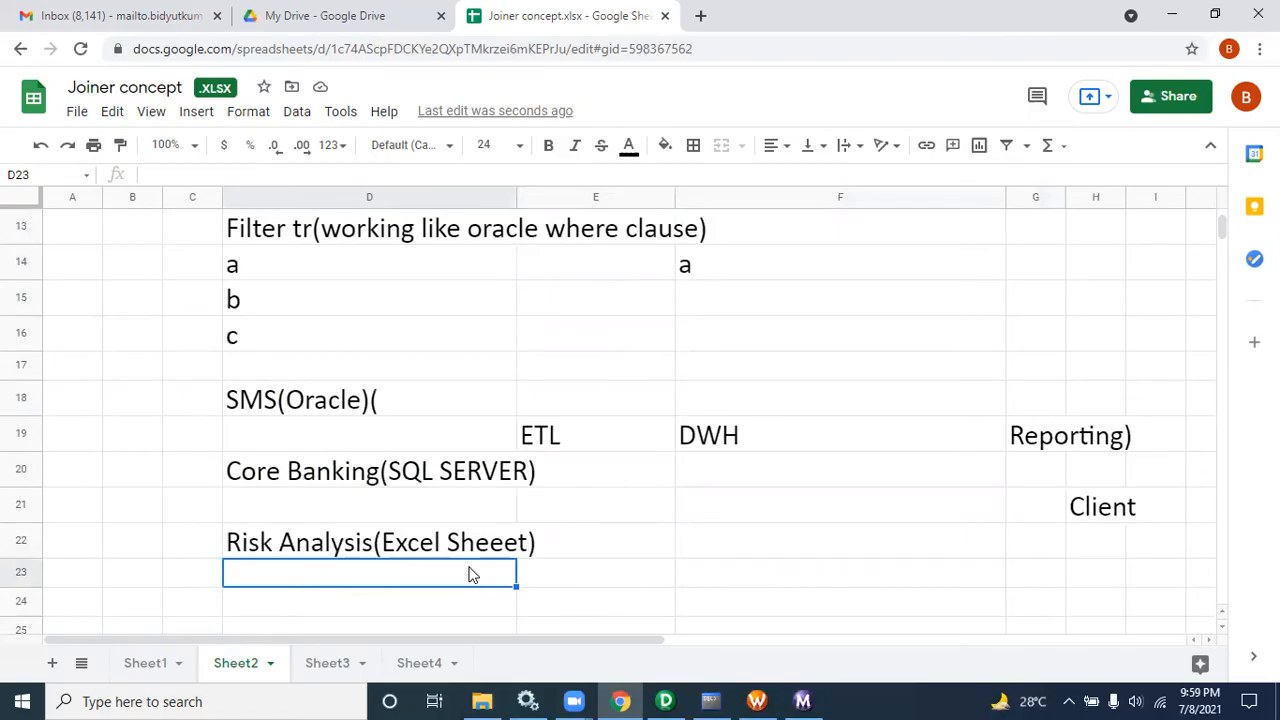
Step: Highlight the source systems and ETL cell, then switch to PowerCenter Designer and open the filter transformation's properties to review them
drag(290, 402, 380, 555)
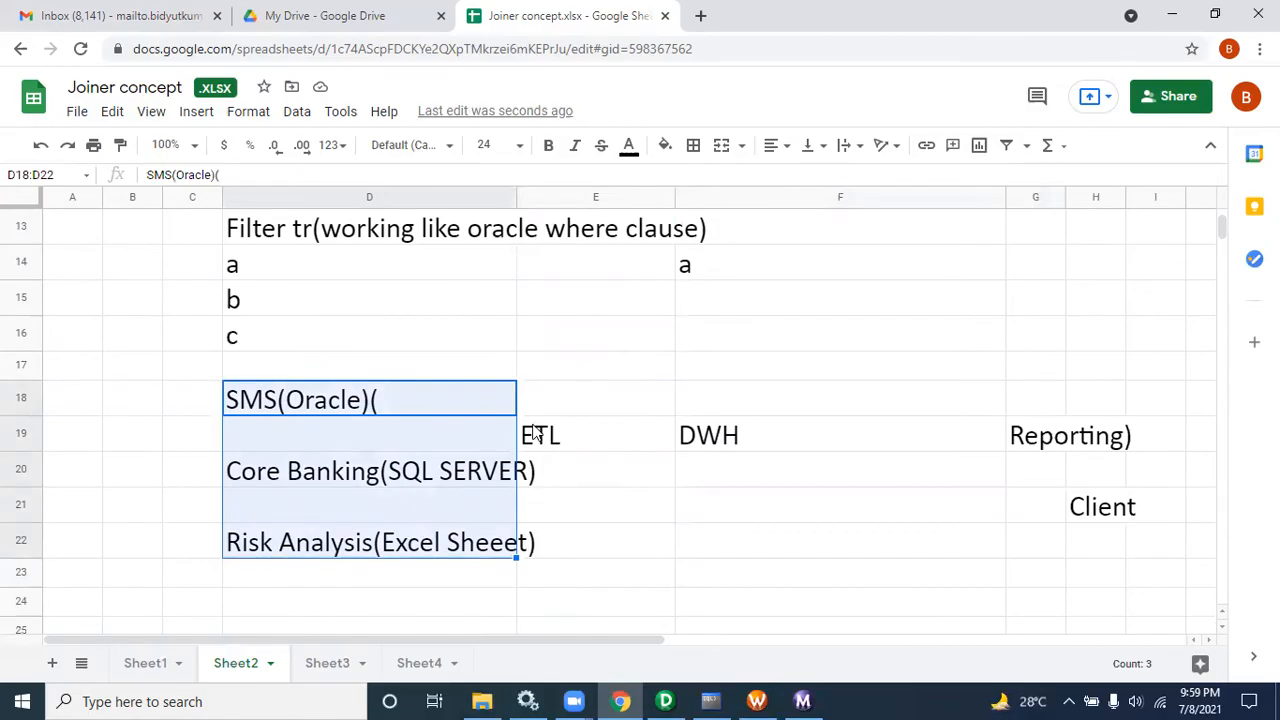
click(592, 435)
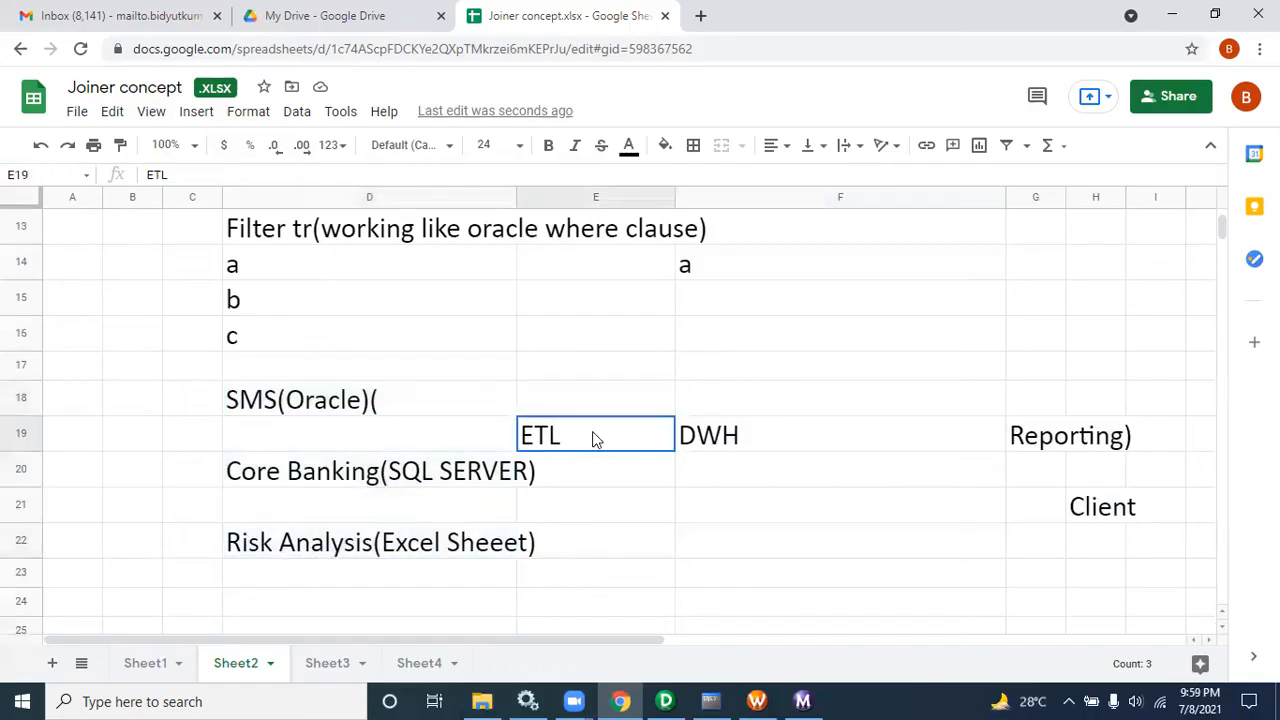
click(665, 701)
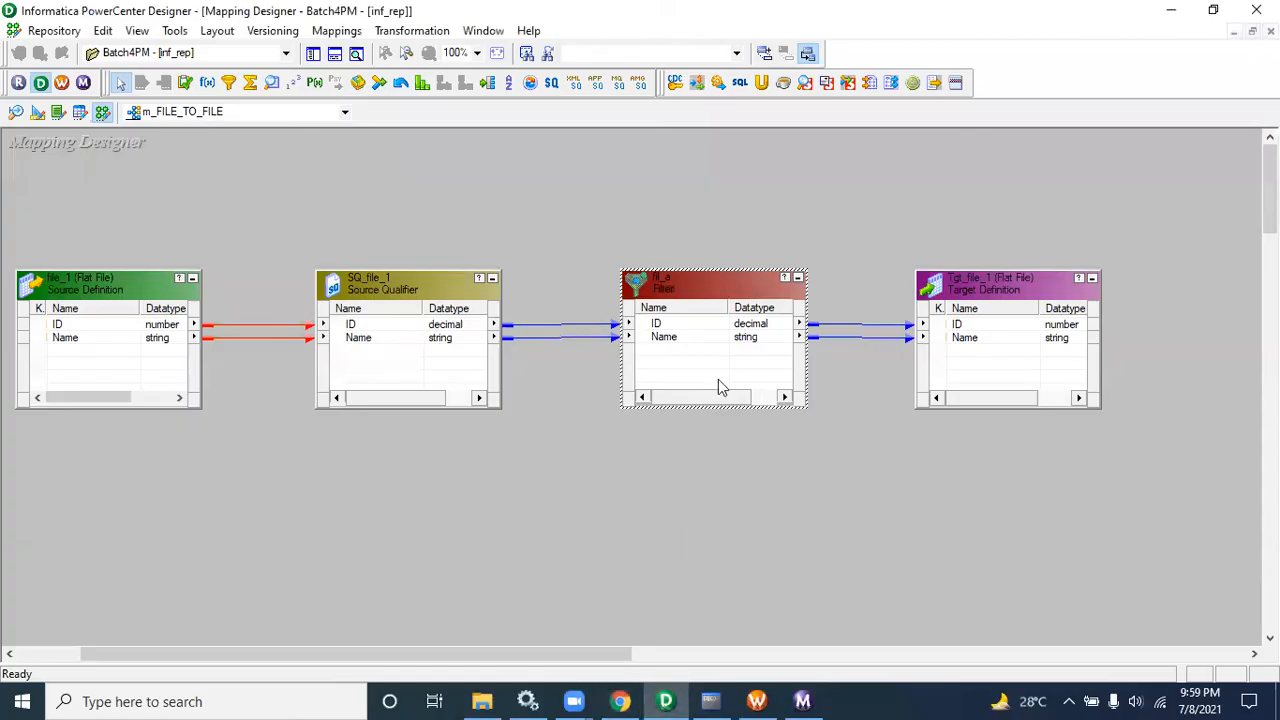
double_click(722, 281)
click(547, 160)
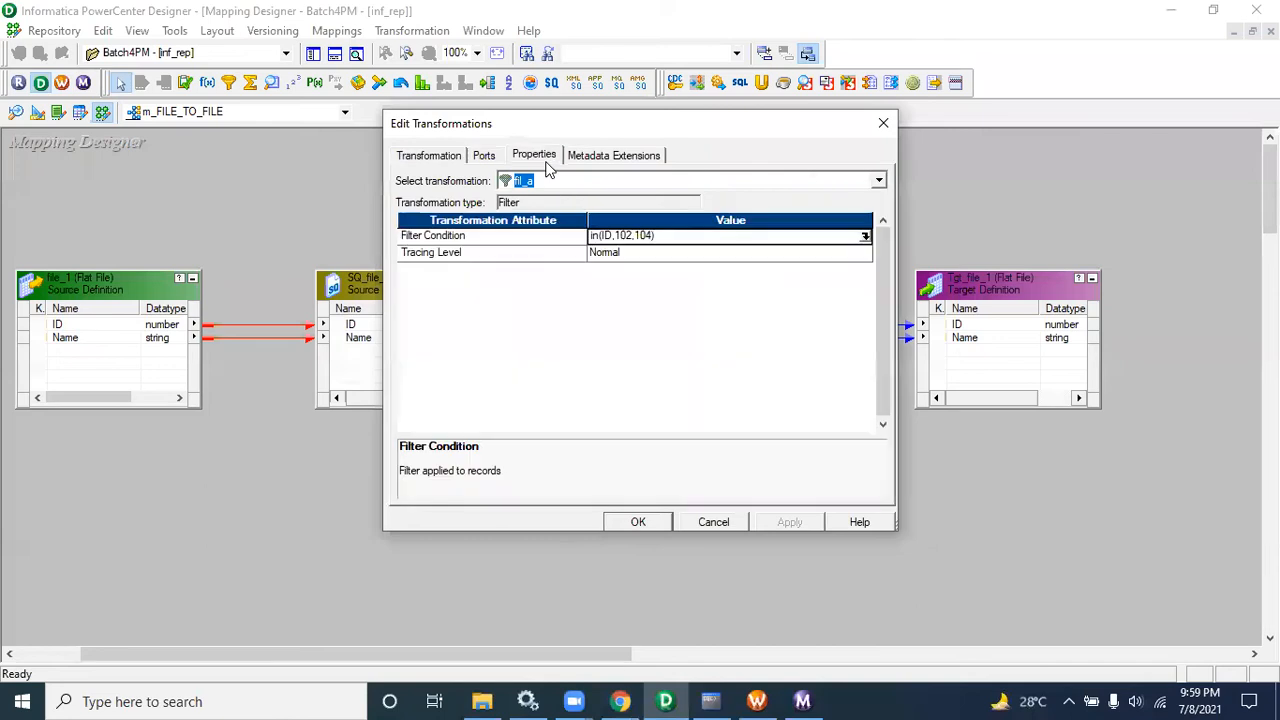
click(654, 524)
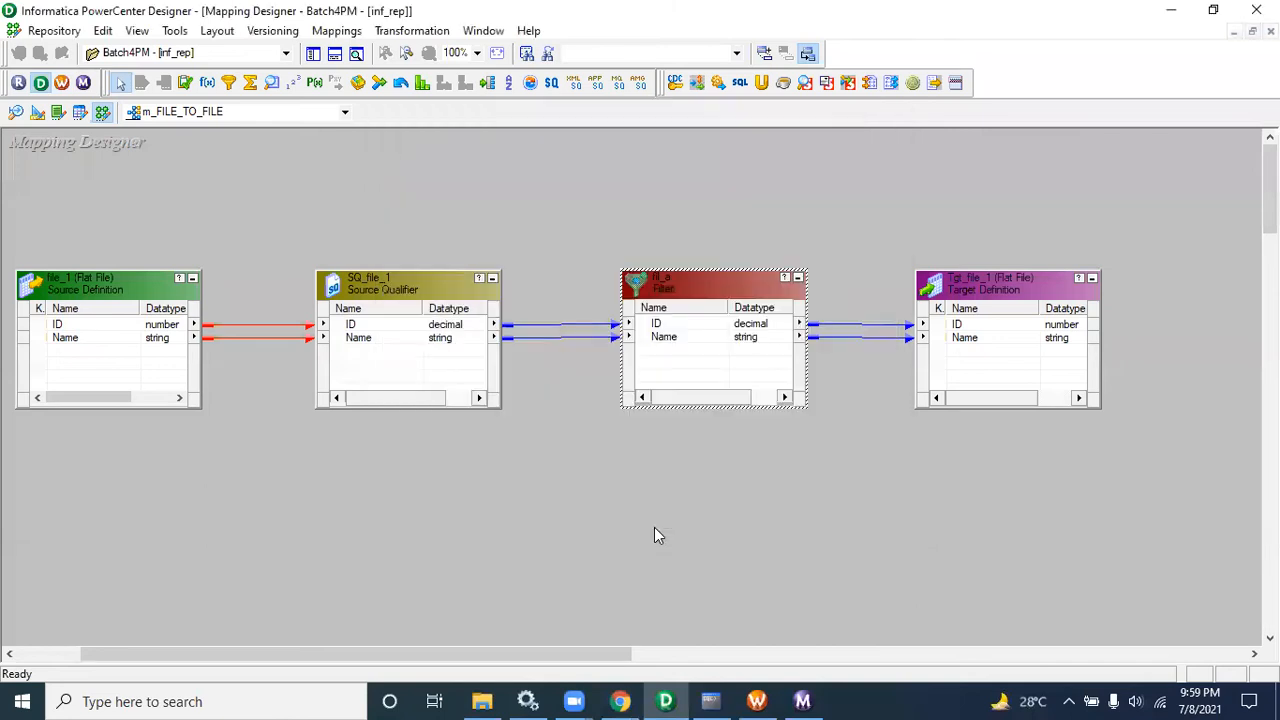
Step: Switch back to the spreadsheet to highlight the source systems, then return to the mapping and highlight its objects
click(620, 701)
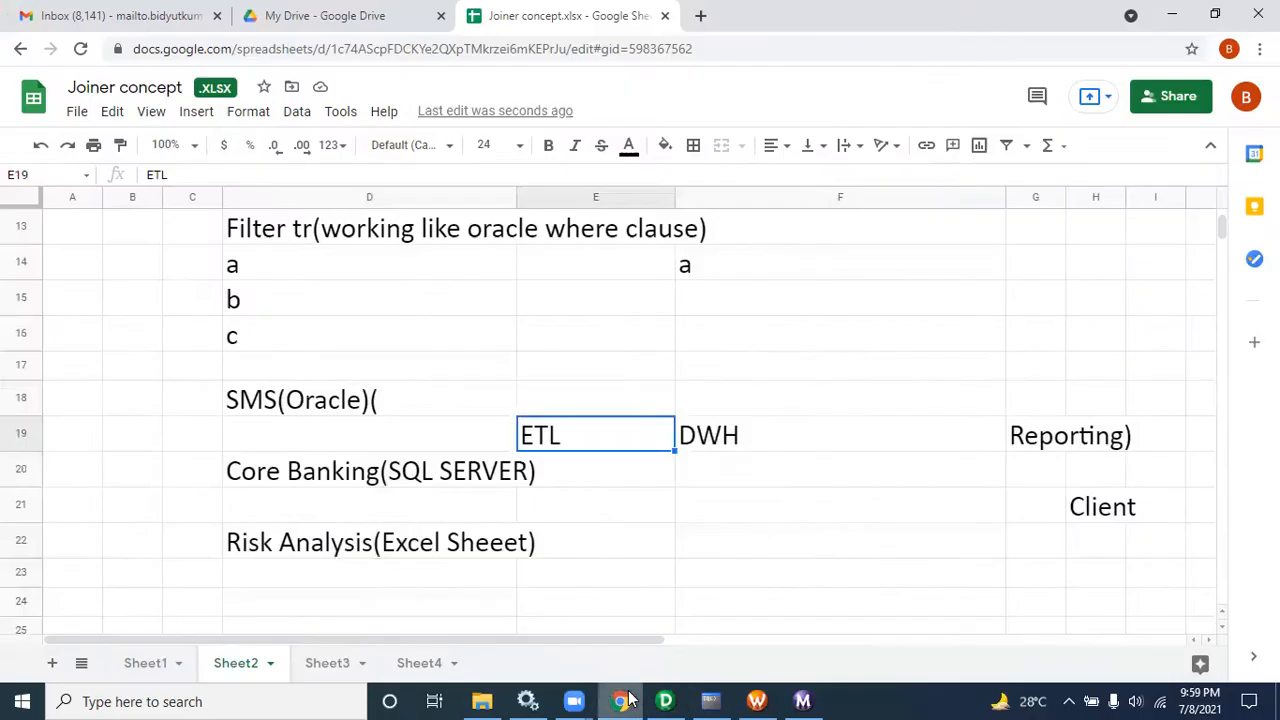
drag(340, 413, 409, 551)
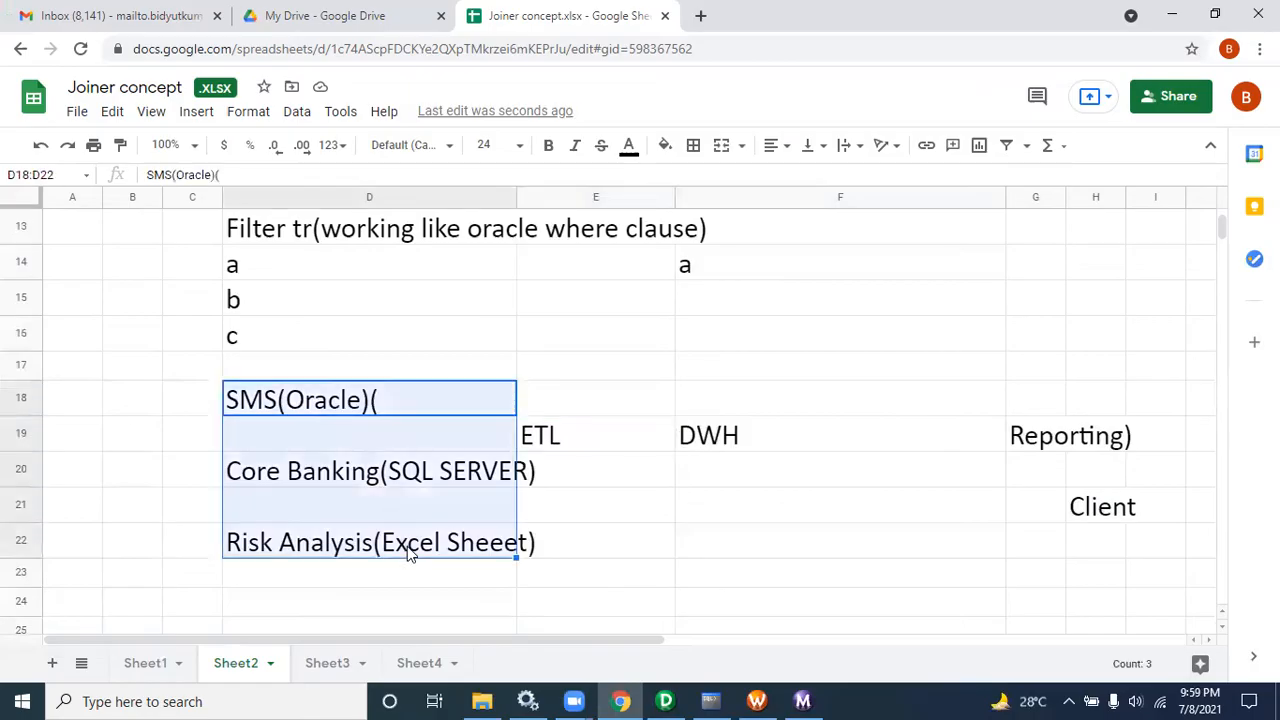
click(665, 701)
drag(568, 251, 812, 400)
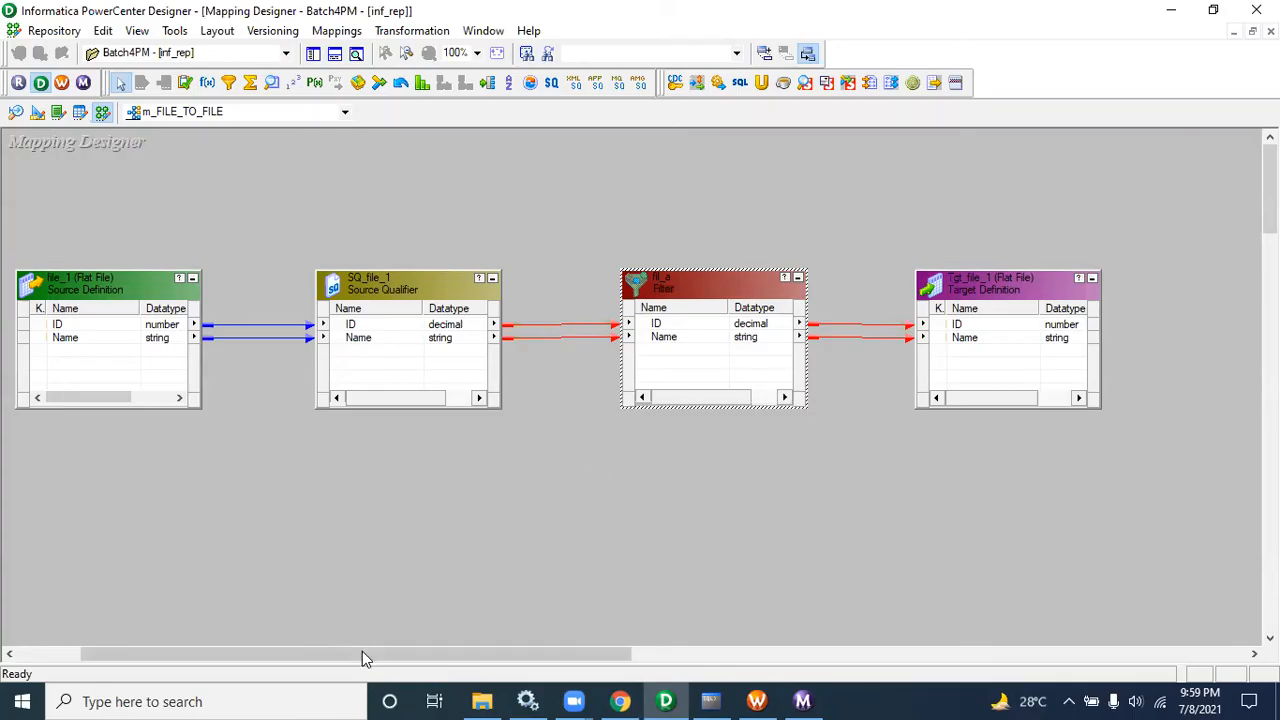
drag(362, 651, 306, 654)
drag(114, 234, 673, 478)
drag(718, 265, 982, 437)
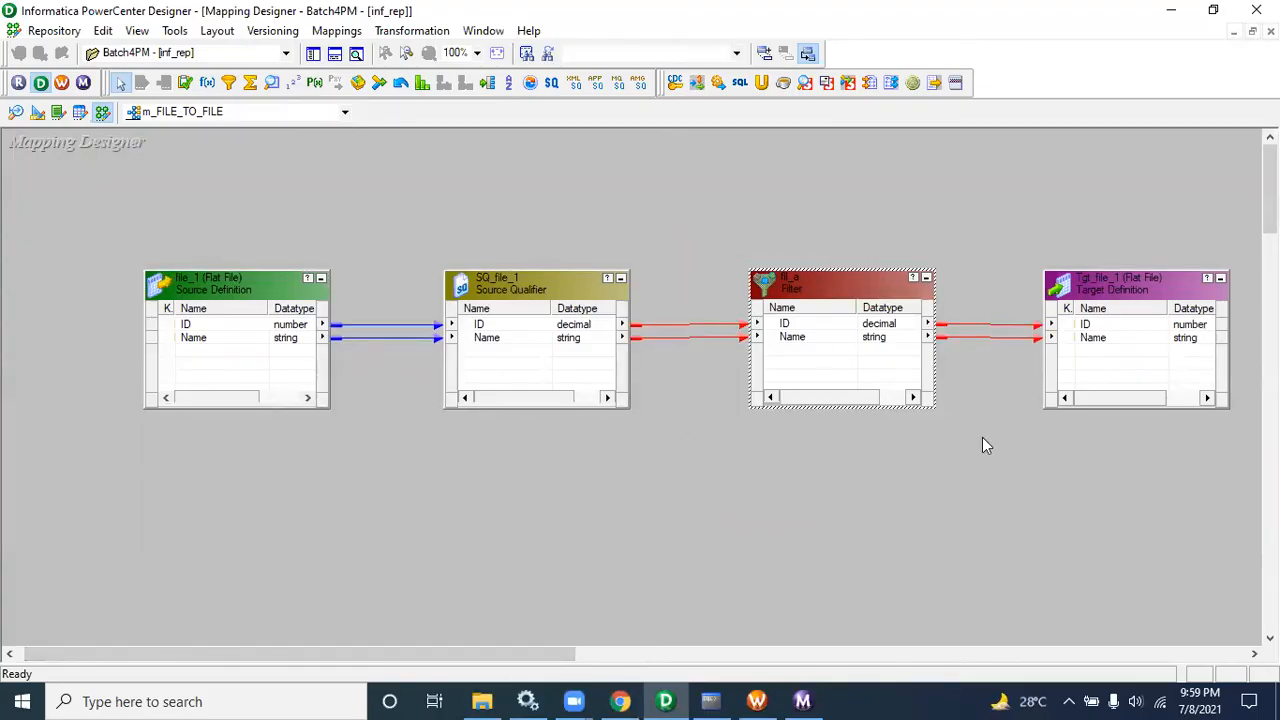
Step: Open the fil_a filter transformation's properties to review its filter condition, then cancel
drag(740, 247, 930, 488)
double_click(780, 289)
click(533, 156)
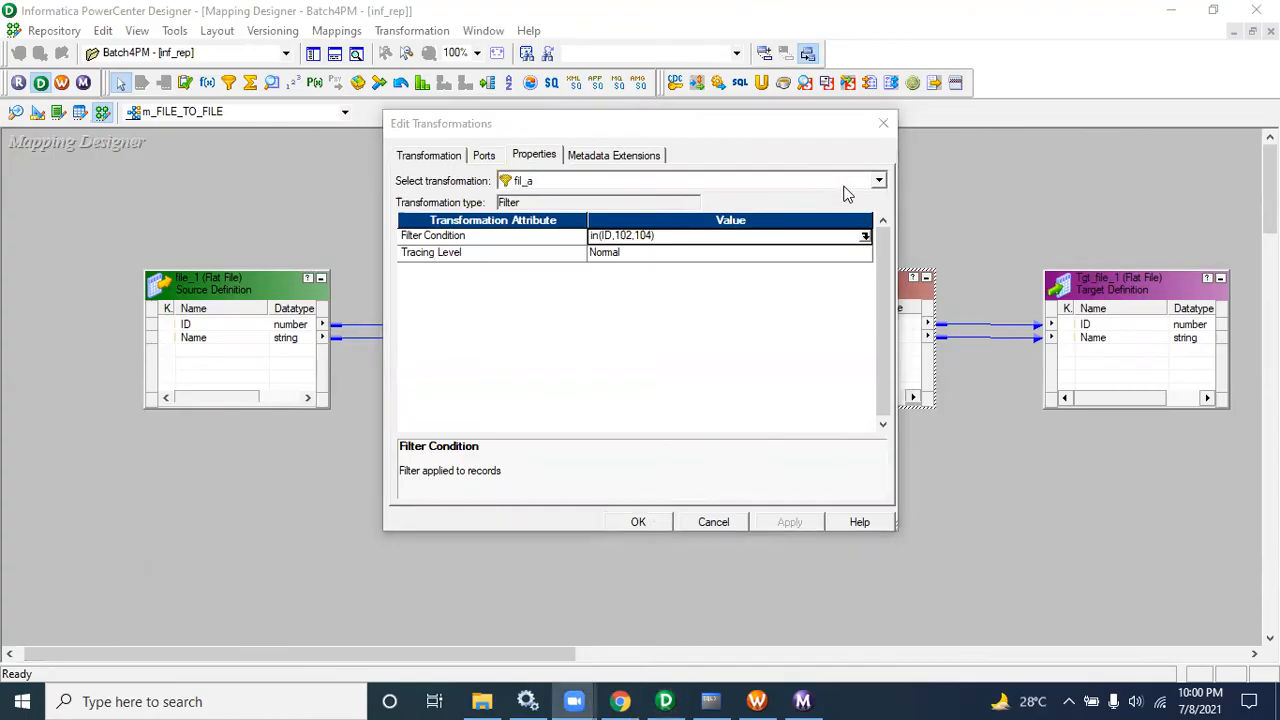
click(727, 525)
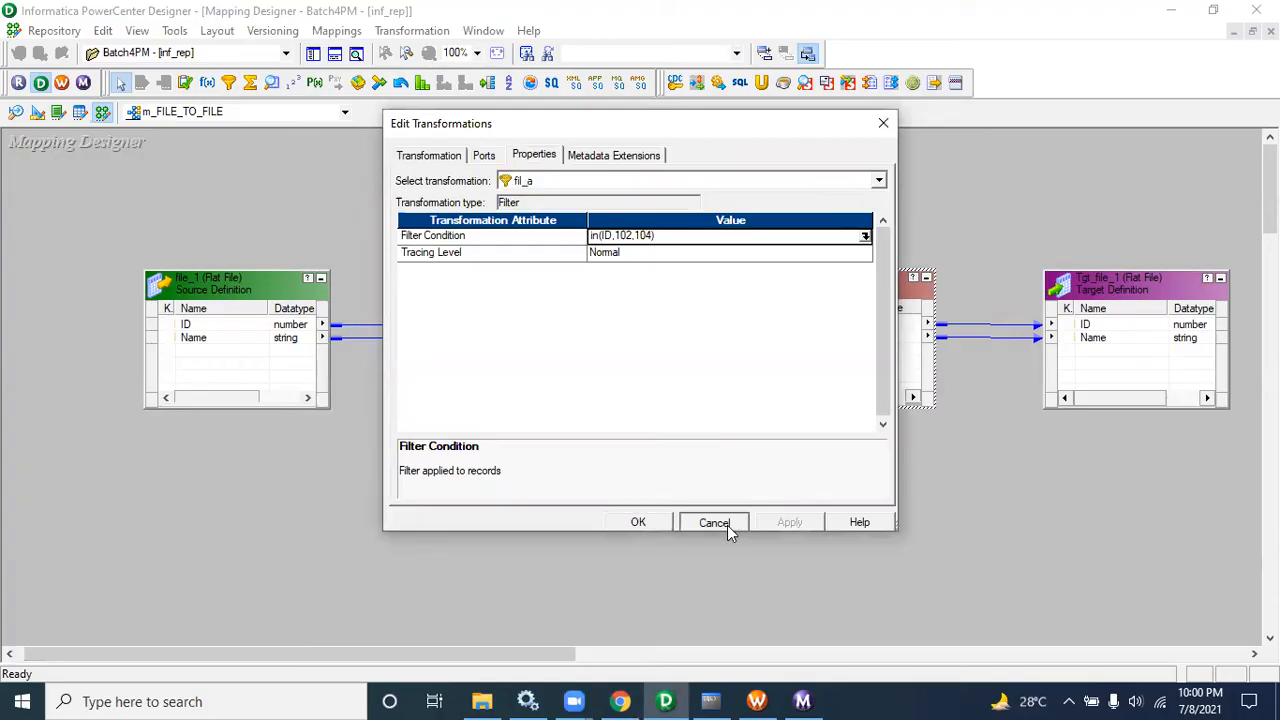
Step: Open the fil_a Filter Condition in the Expression Editor to examine the formula, then cancel both dialogs
drag(703, 246, 982, 448)
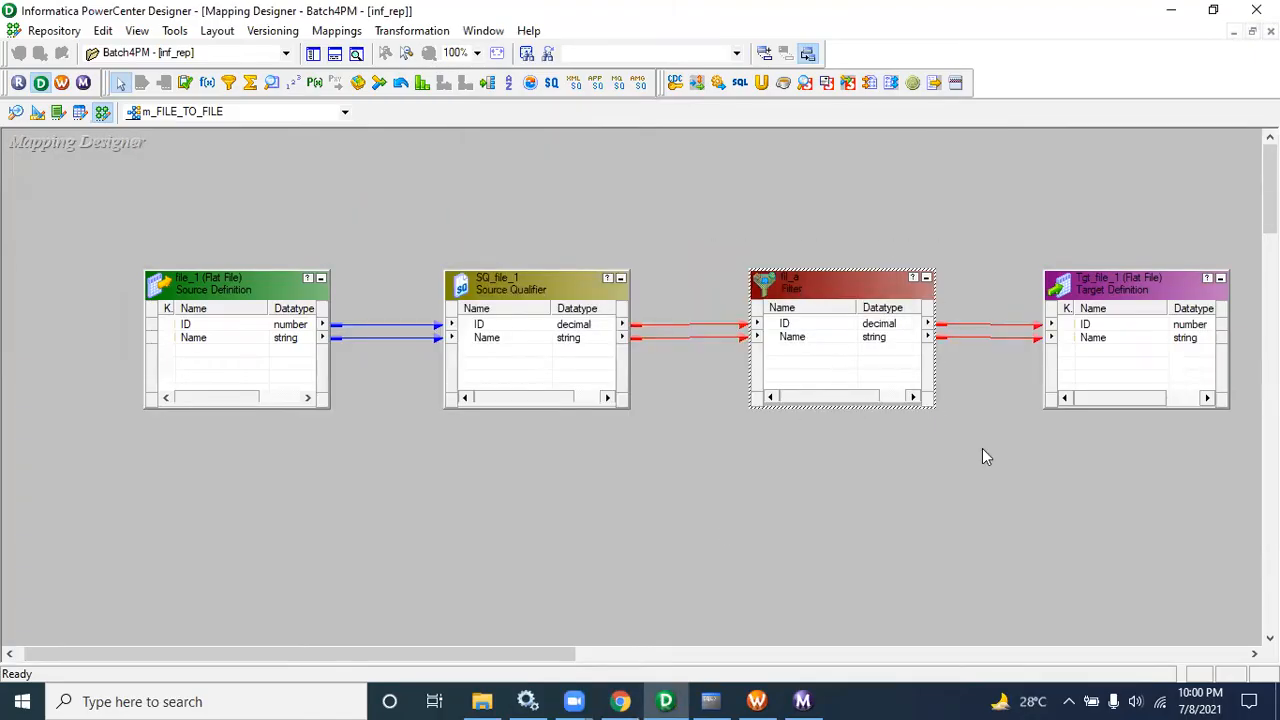
double_click(825, 287)
click(545, 158)
click(655, 238)
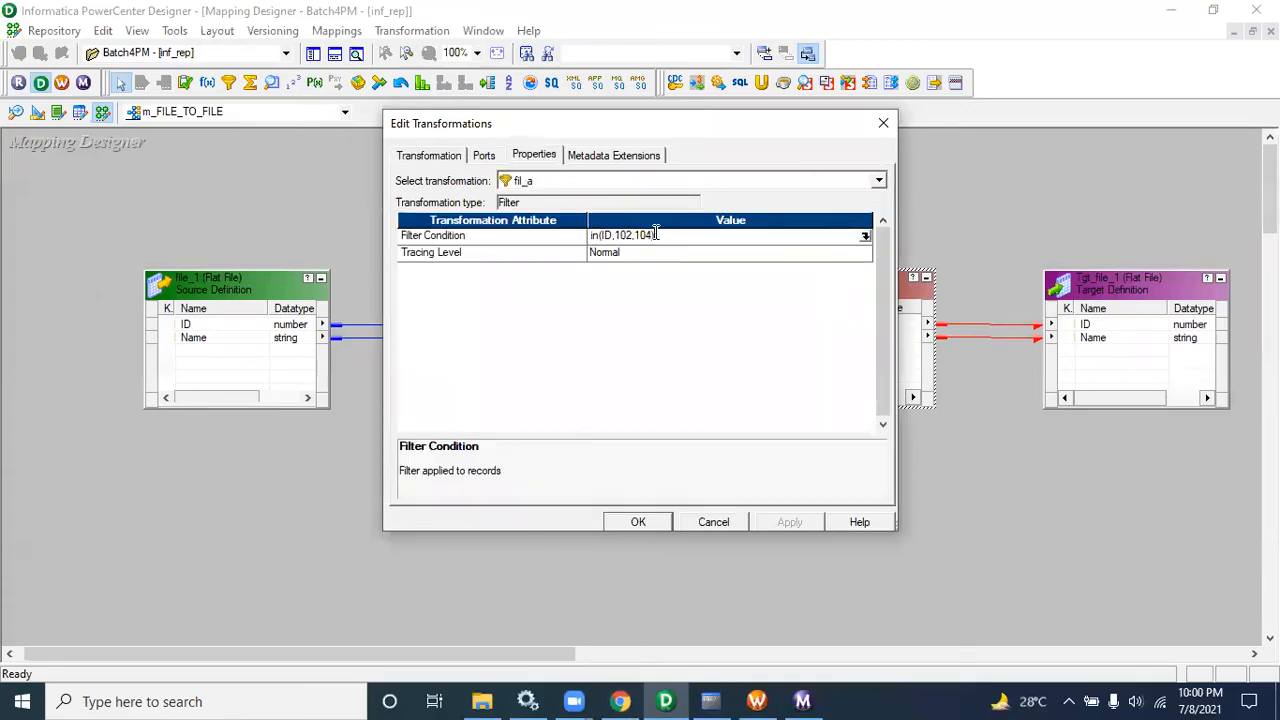
click(862, 238)
drag(648, 214, 520, 210)
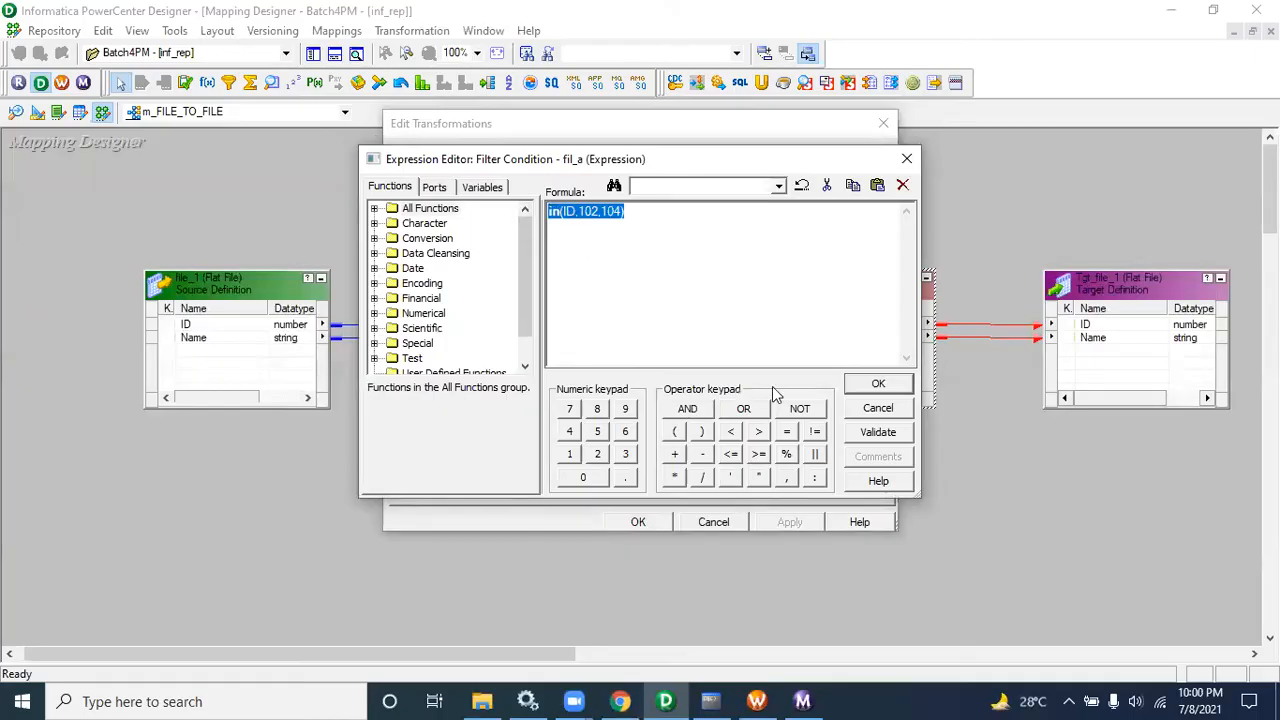
click(879, 411)
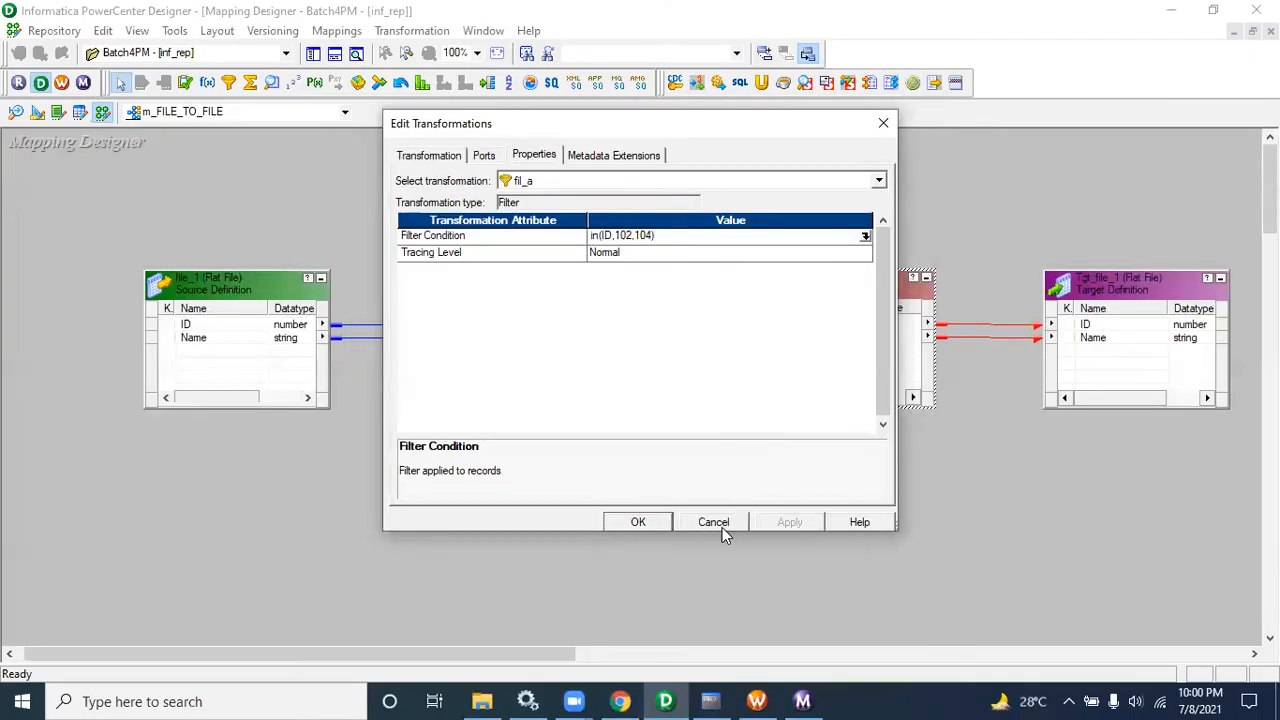
click(722, 527)
Step: Highlight the source, source qualifier, target and filter objects in the mapping while explaining the flow
drag(70, 243, 668, 476)
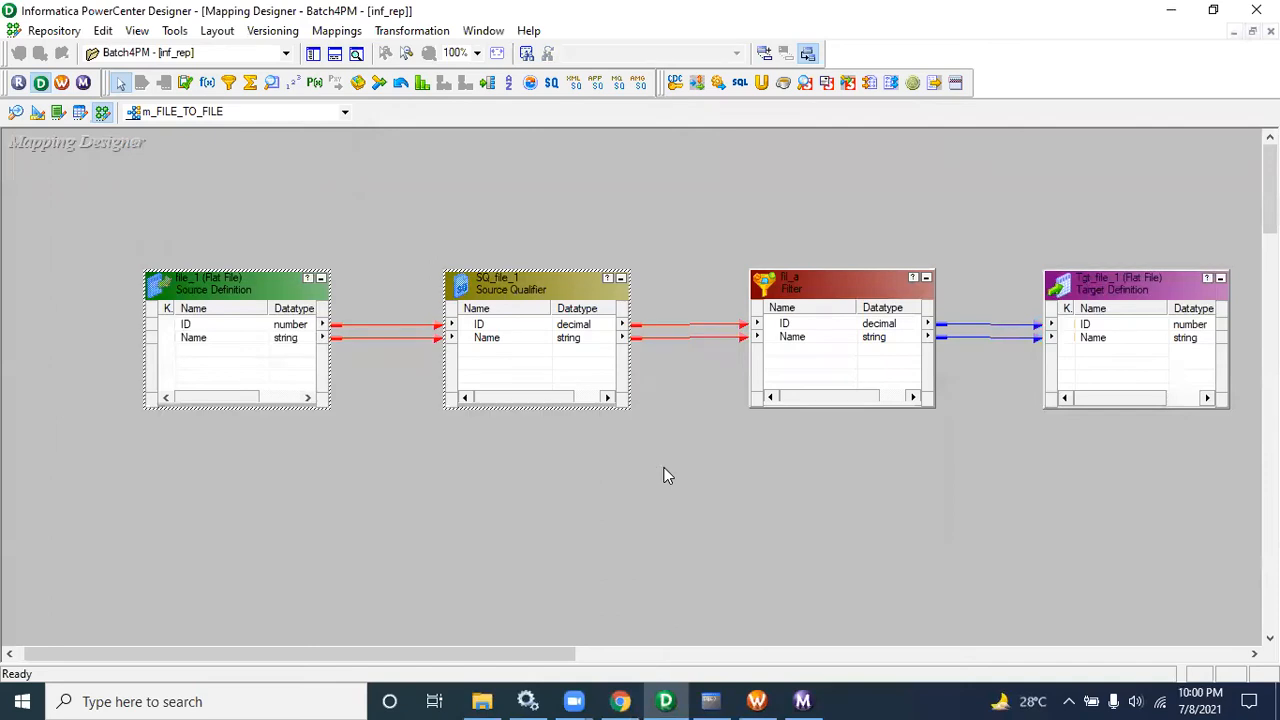
drag(1016, 212, 1229, 459)
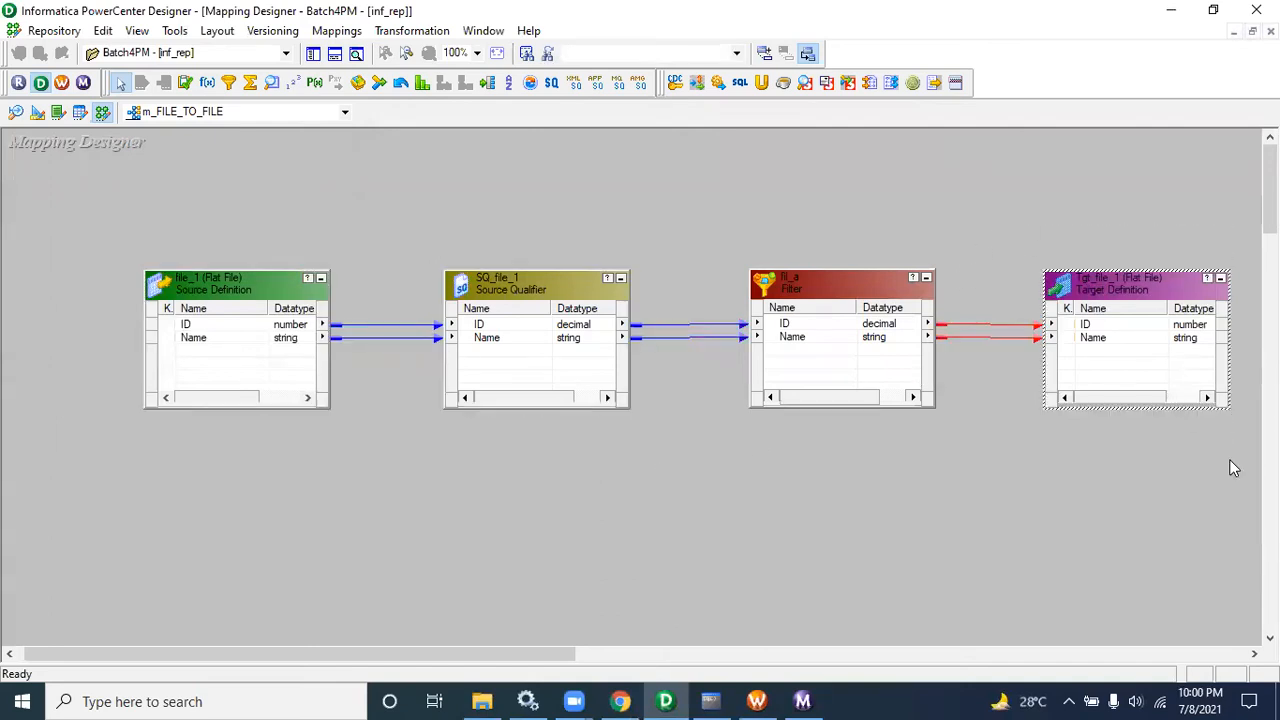
drag(750, 212, 980, 551)
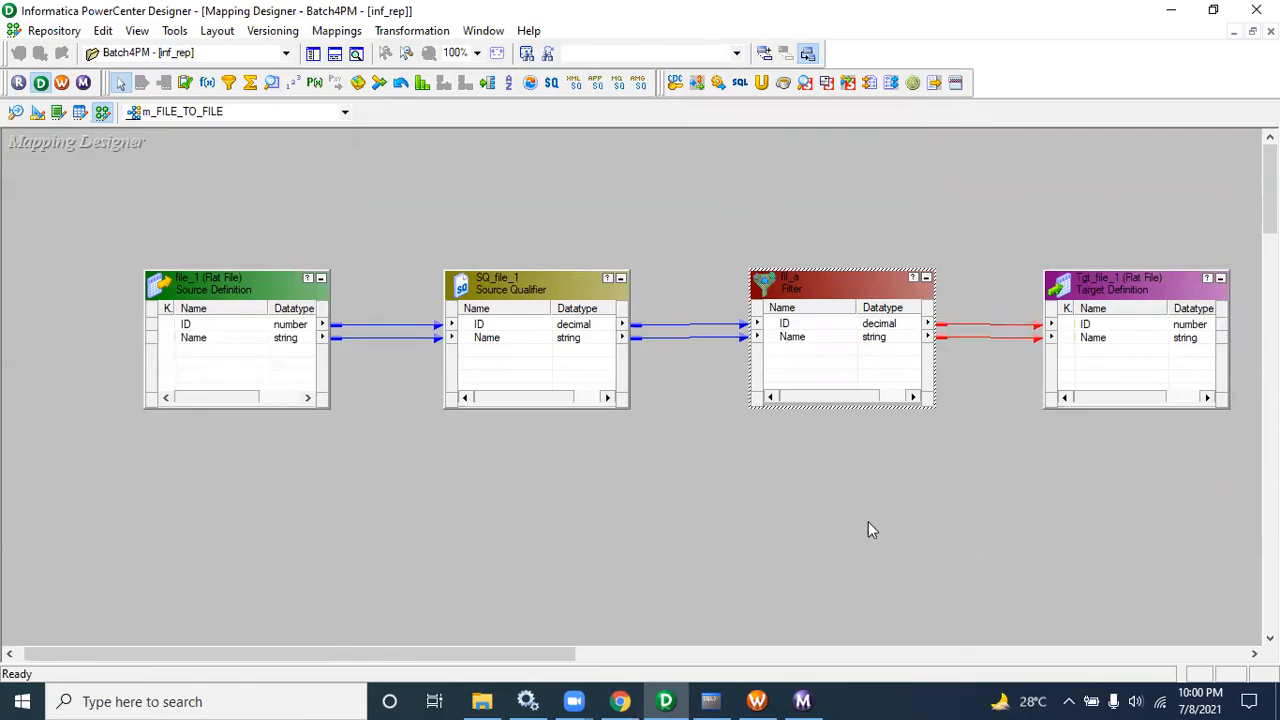
drag(700, 223, 946, 480)
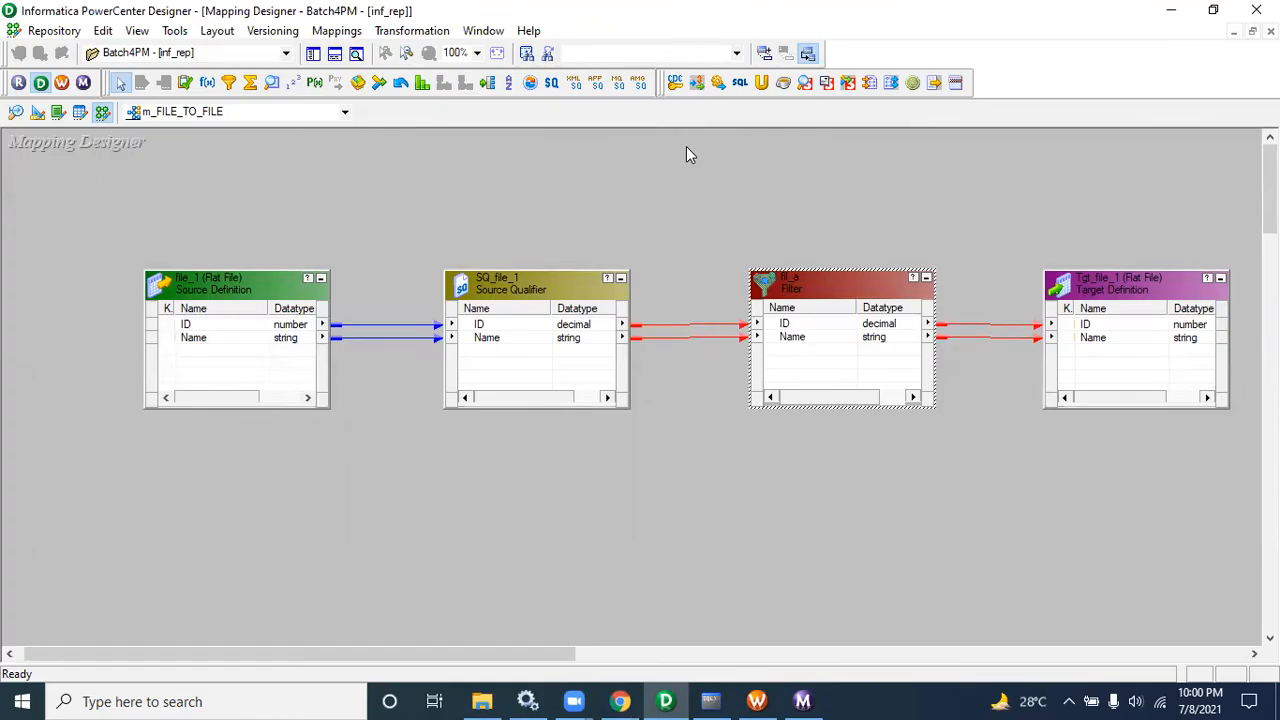
Step: Open the mapping list and reselect m_FILE_TO_FILE
click(205, 116)
click(454, 167)
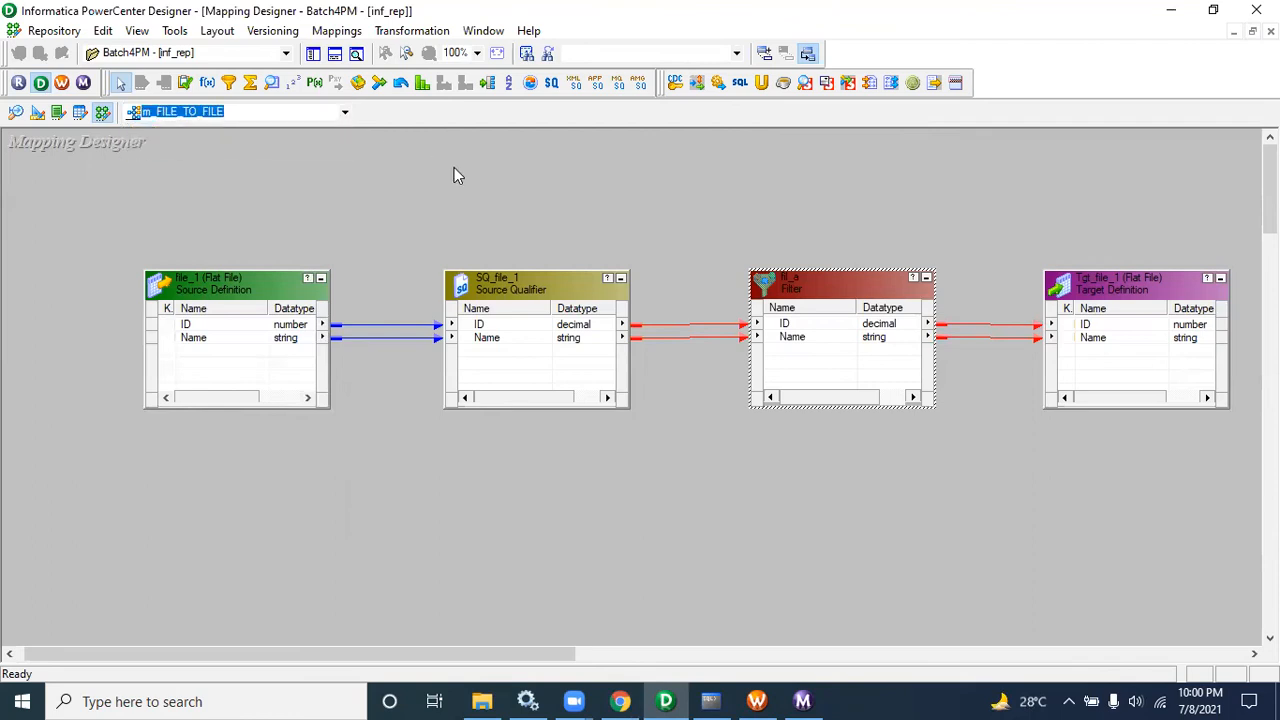
click(334, 115)
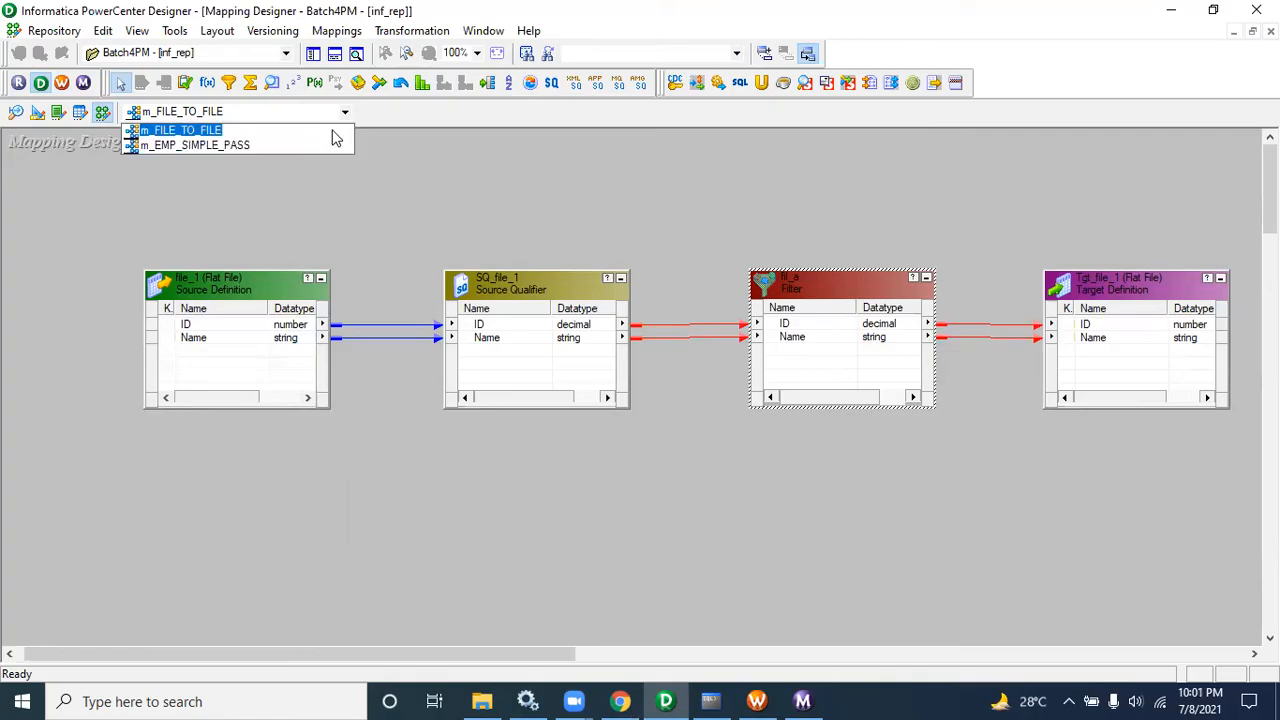
click(334, 131)
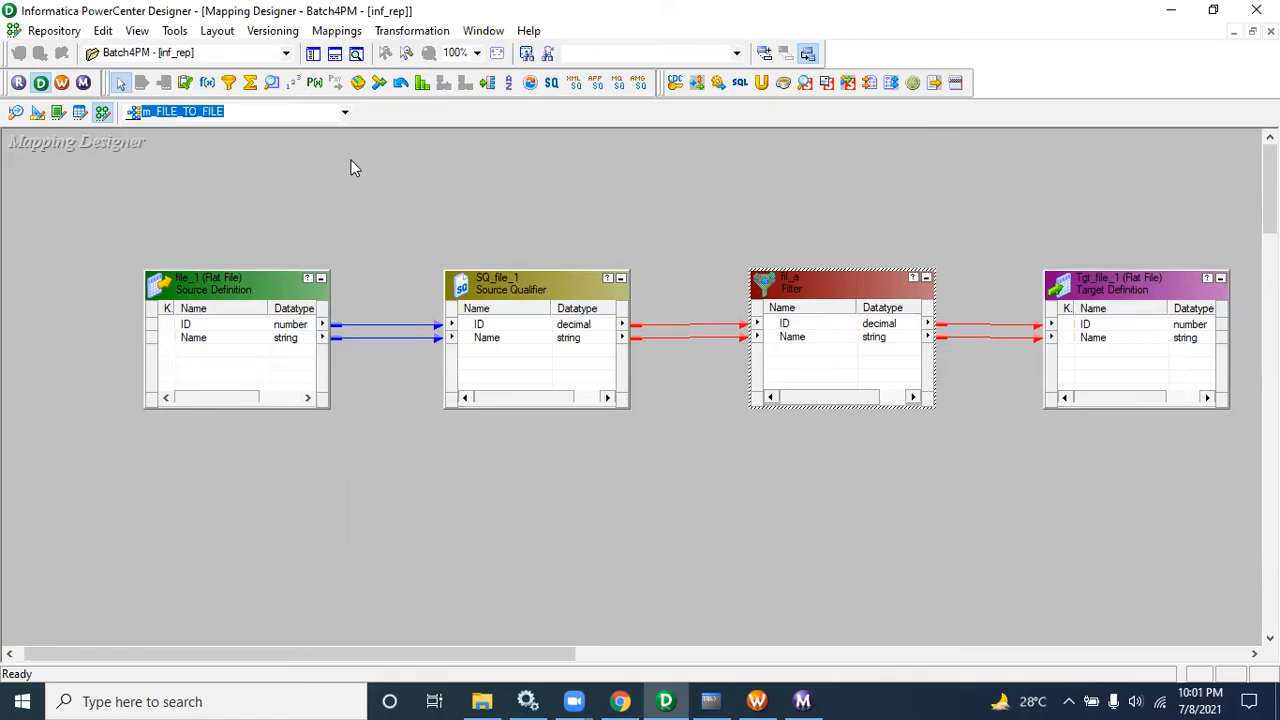
Step: Show the repository navigator, expand the scott sources and add the EMP source to the mapping
click(314, 54)
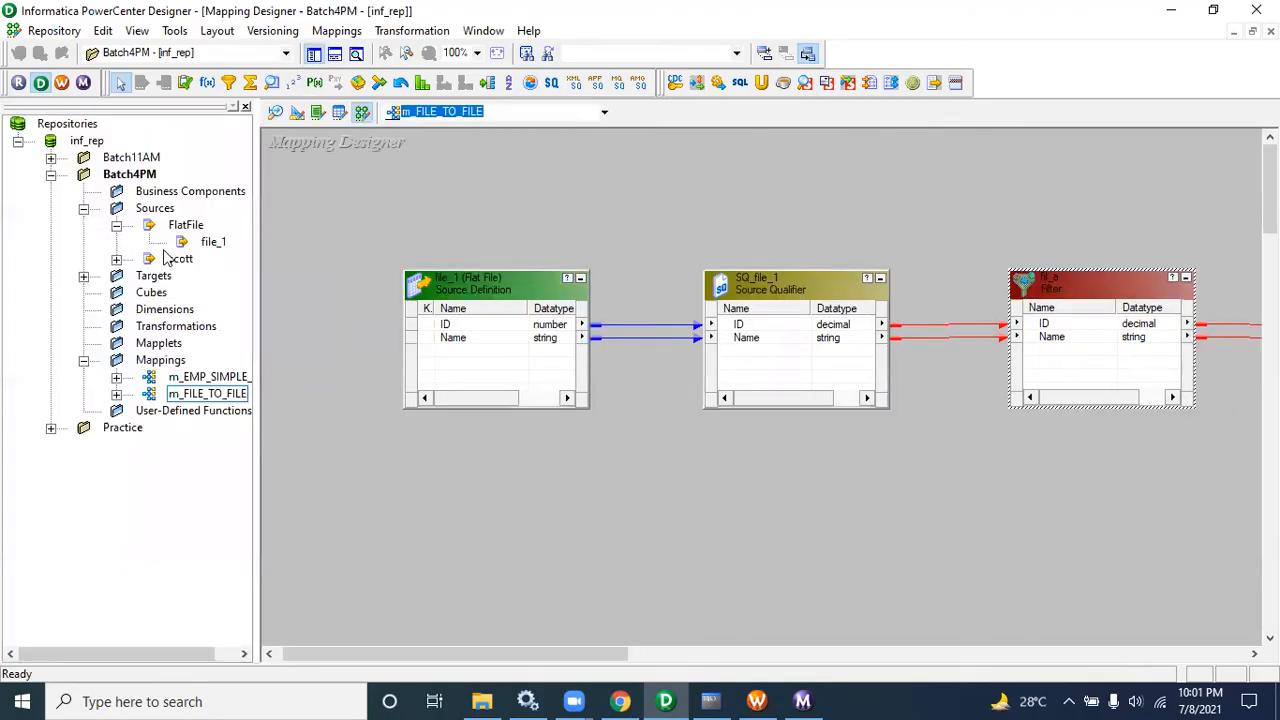
click(116, 259)
drag(211, 276, 418, 515)
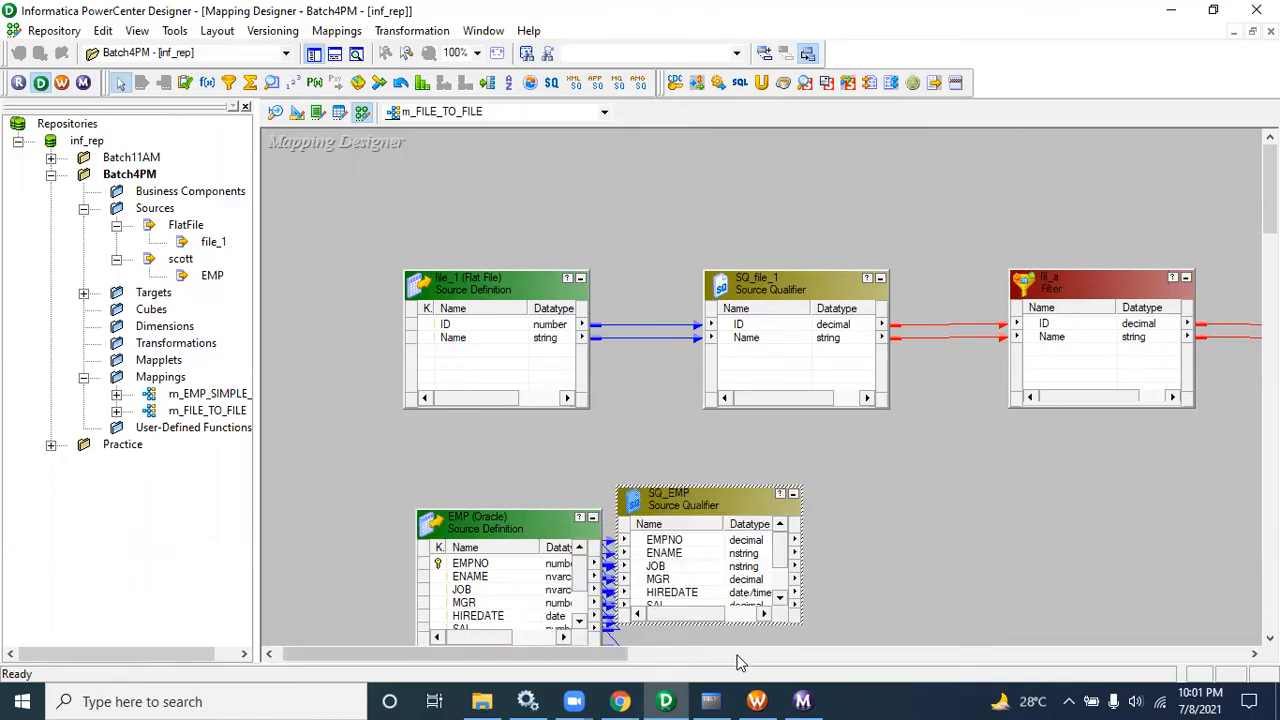
Step: Switch to SQL Command Line and create table file1_tab with columns id number(10) and Name varchar(20)
mouse_move(729, 700)
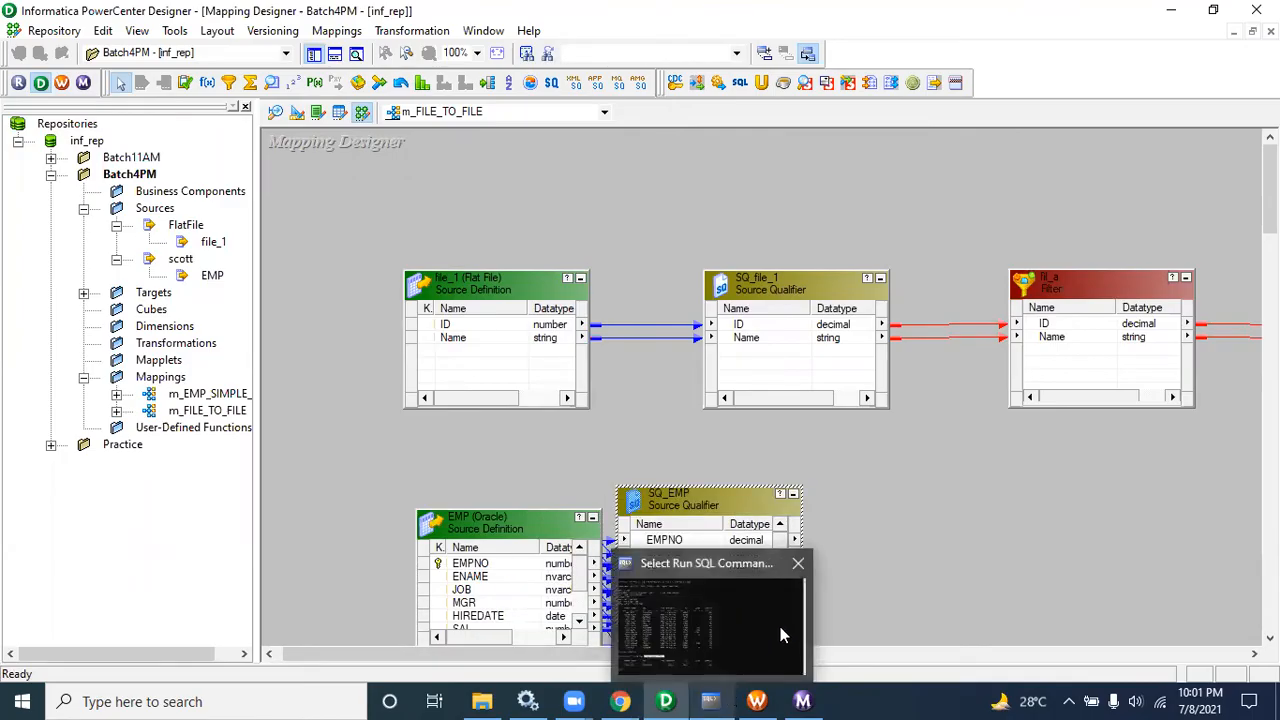
click(729, 700)
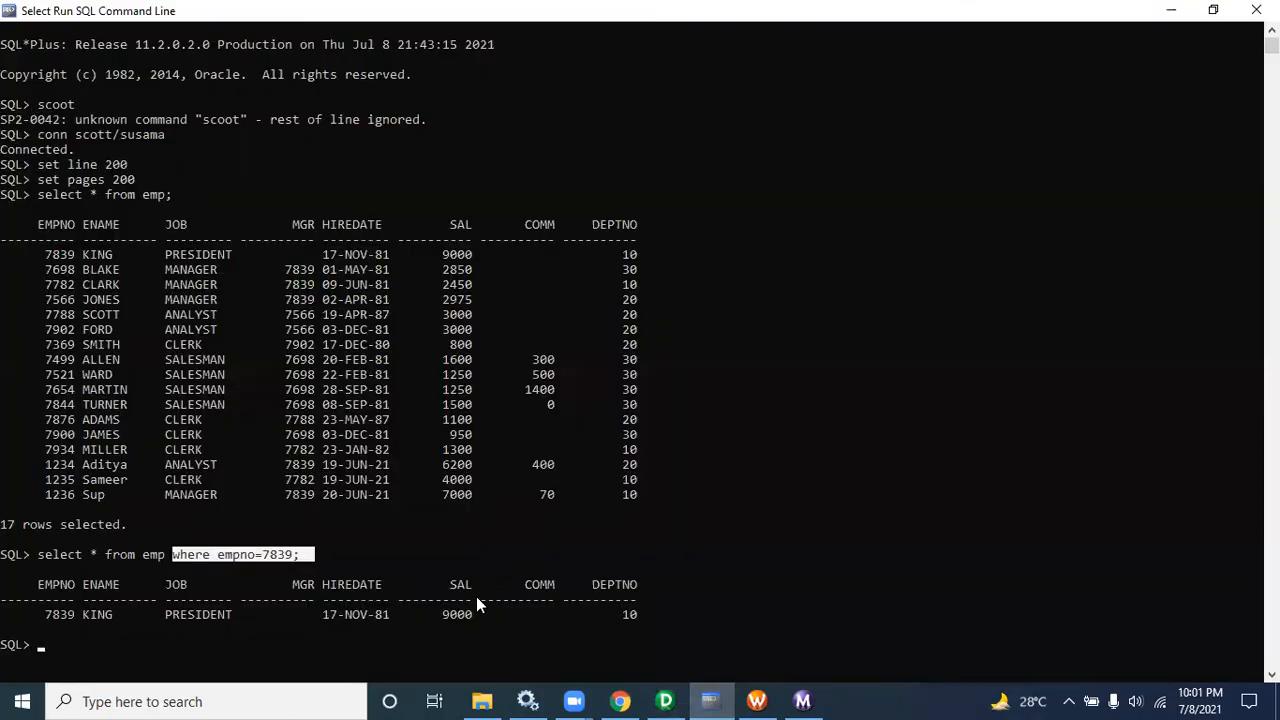
text(create table file)
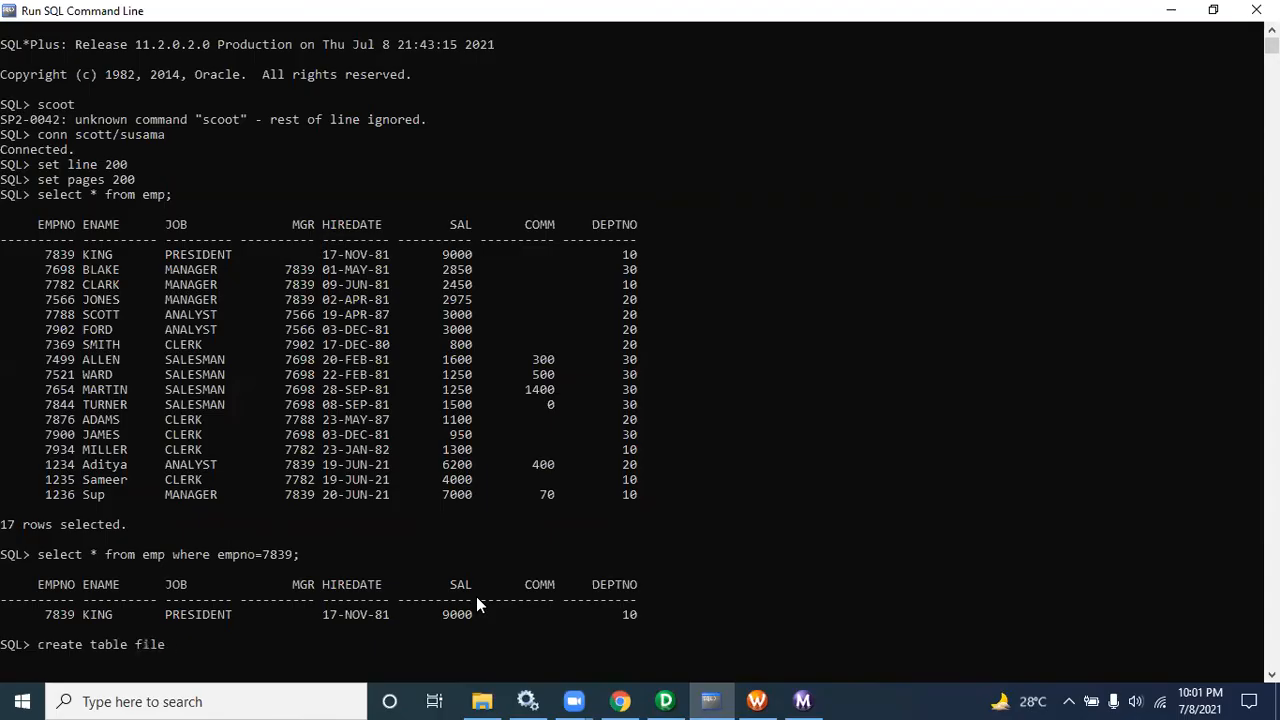
text(1_tab (id numb)
text(er)
text((10),)
key(Return)
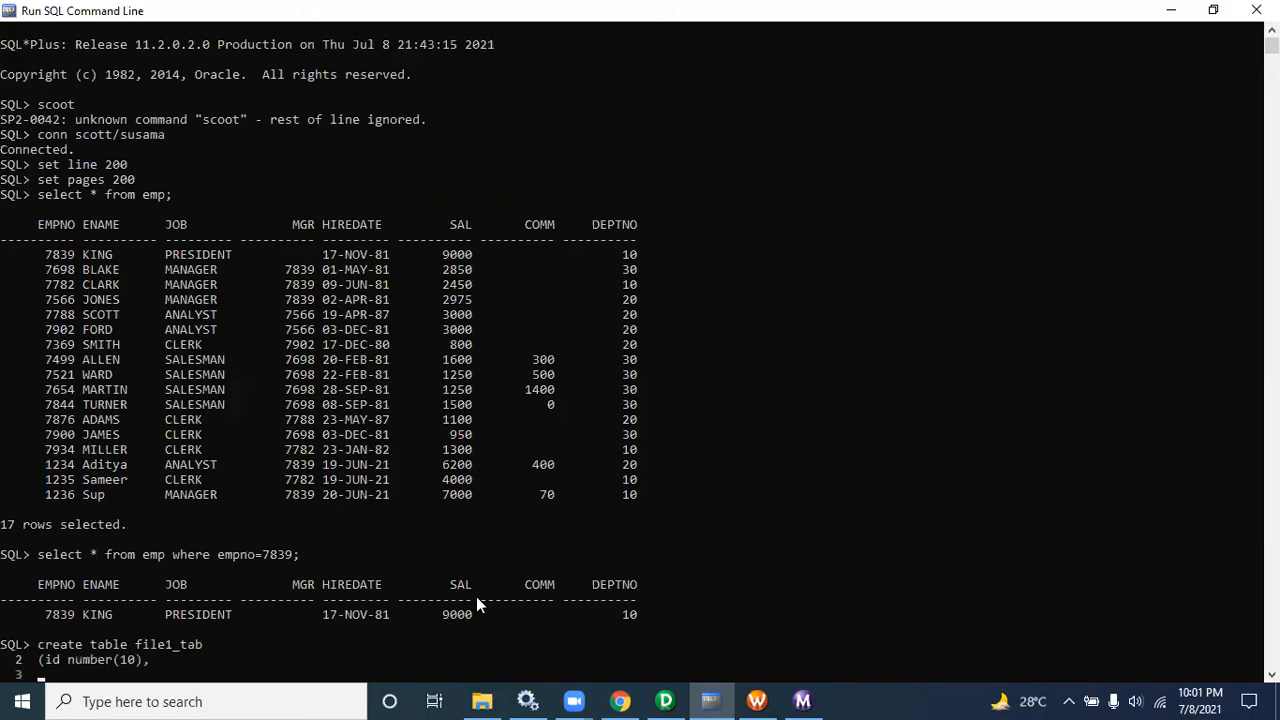
text(Name varchar(20))
key(Return)
text();)
key(Return)
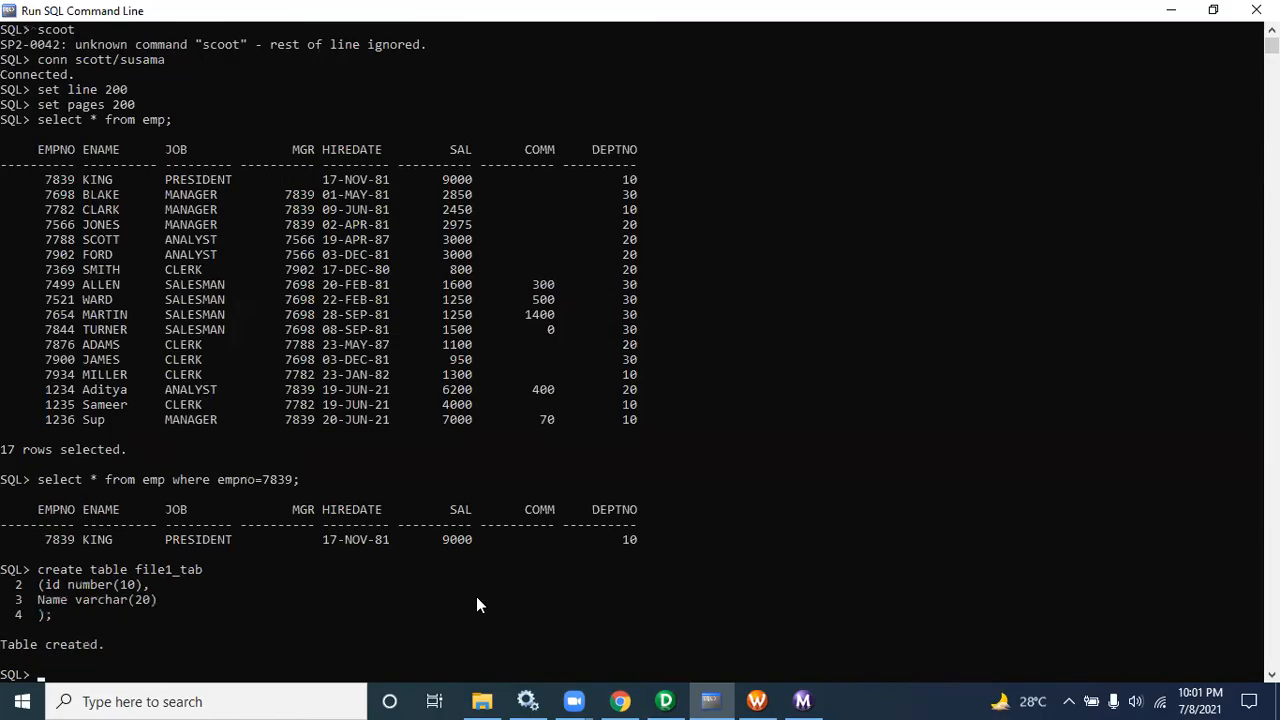
Step: Insert the row 101, 'Ram' into file1_tab and commit the transaction
text(insert into file1_tab)
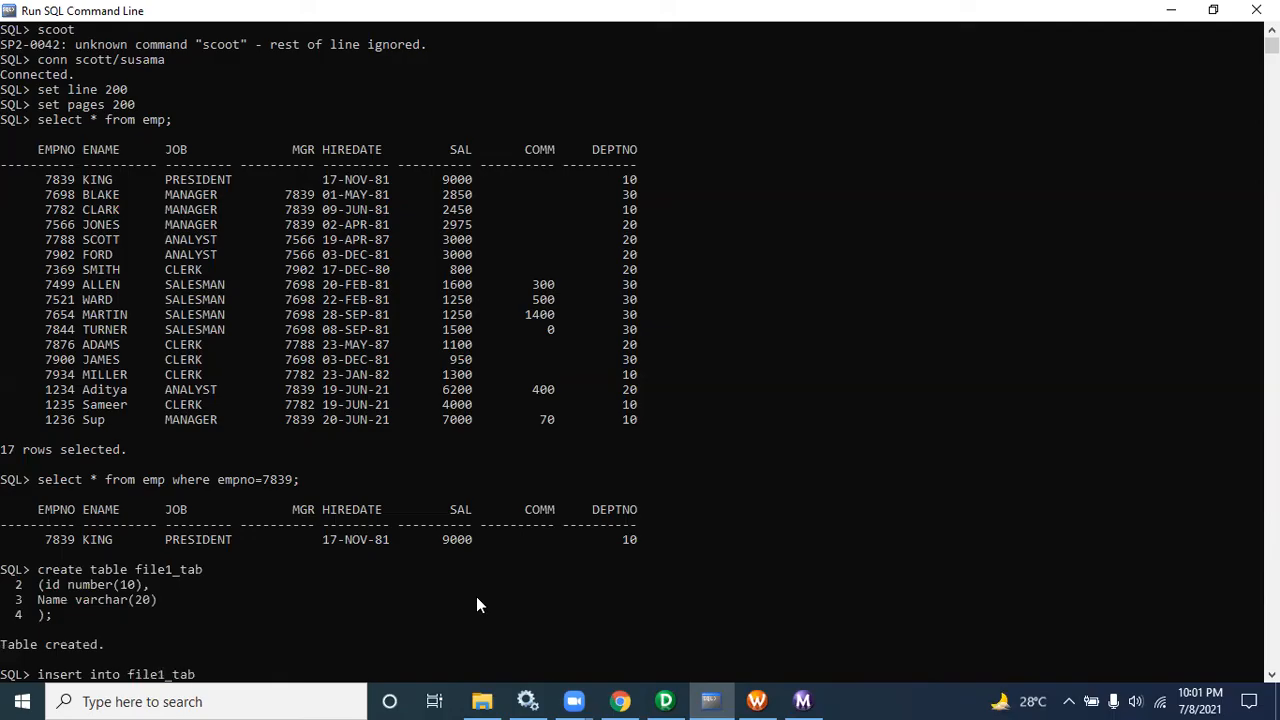
text( val)
text(ues(101,')
text(BId)
text(ya)
key(BackSpace)
key(BackSpace)
key(BackSpace)
key(BackSpace)
key(BackSpace)
text(Ram');)
key(Return)
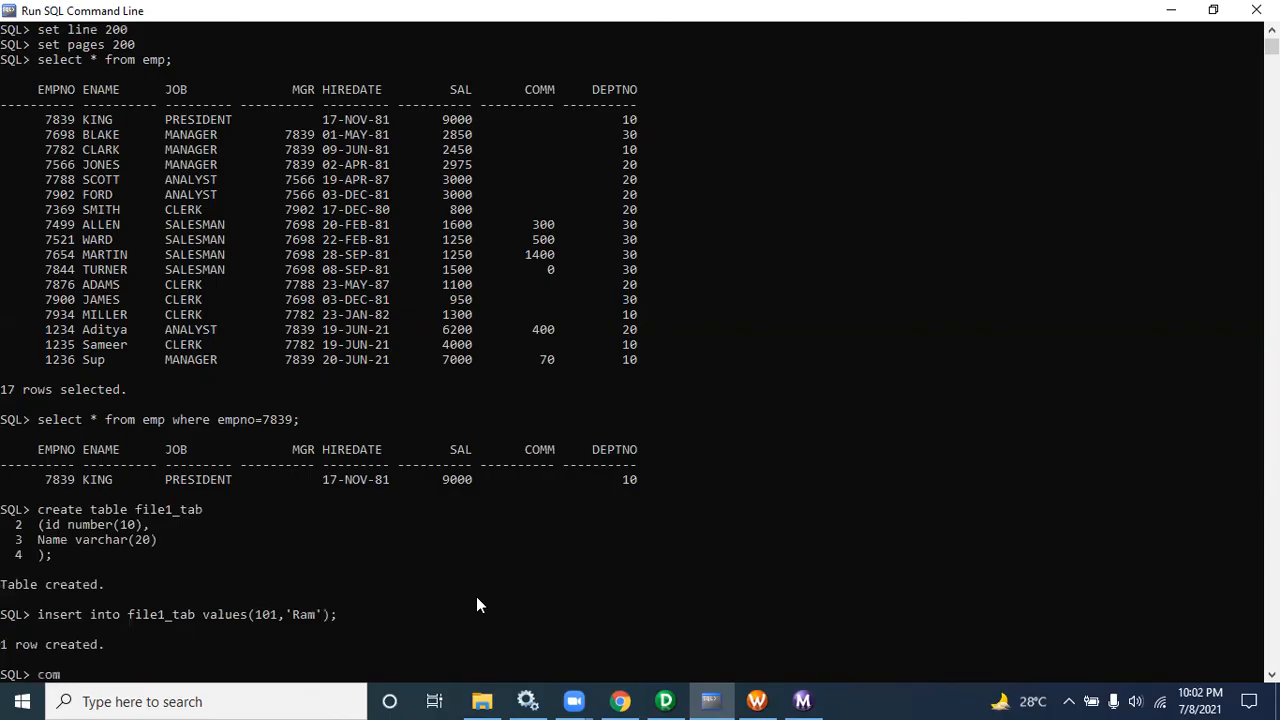
text(commit;)
key(Return)
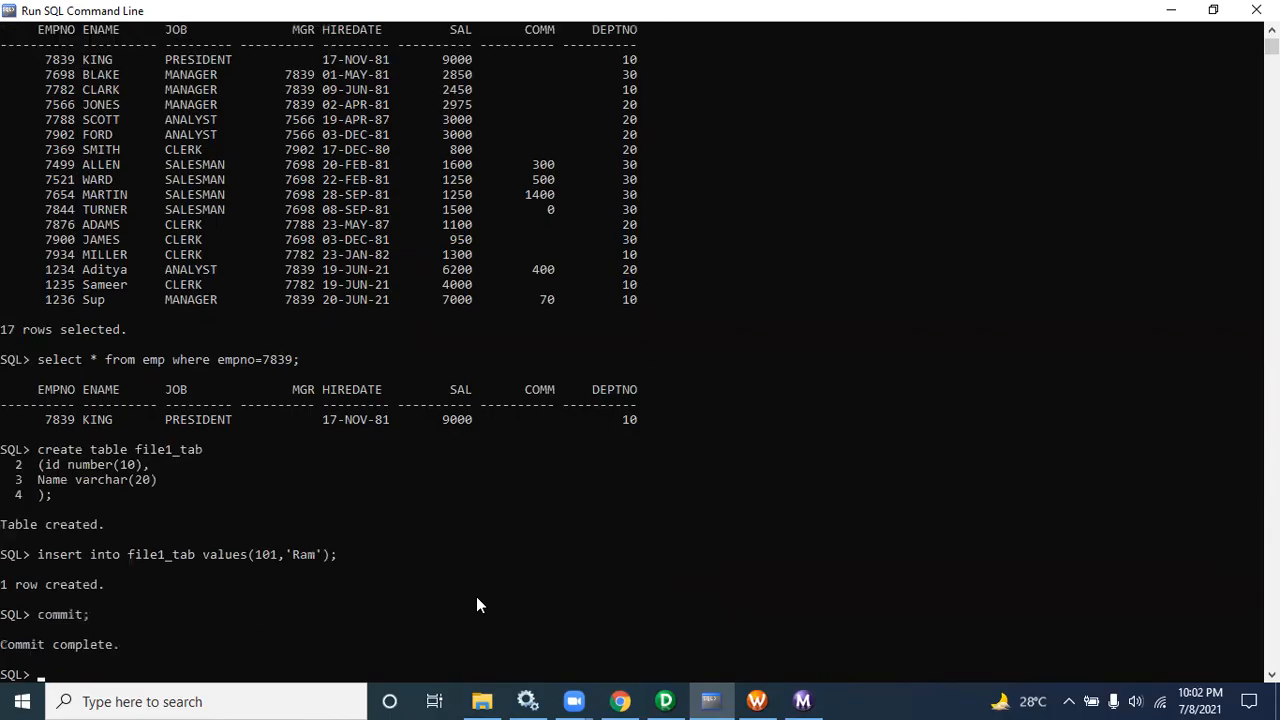
Step: Return to the Designer, open the Source Analyzer and clear its workspace
click(684, 700)
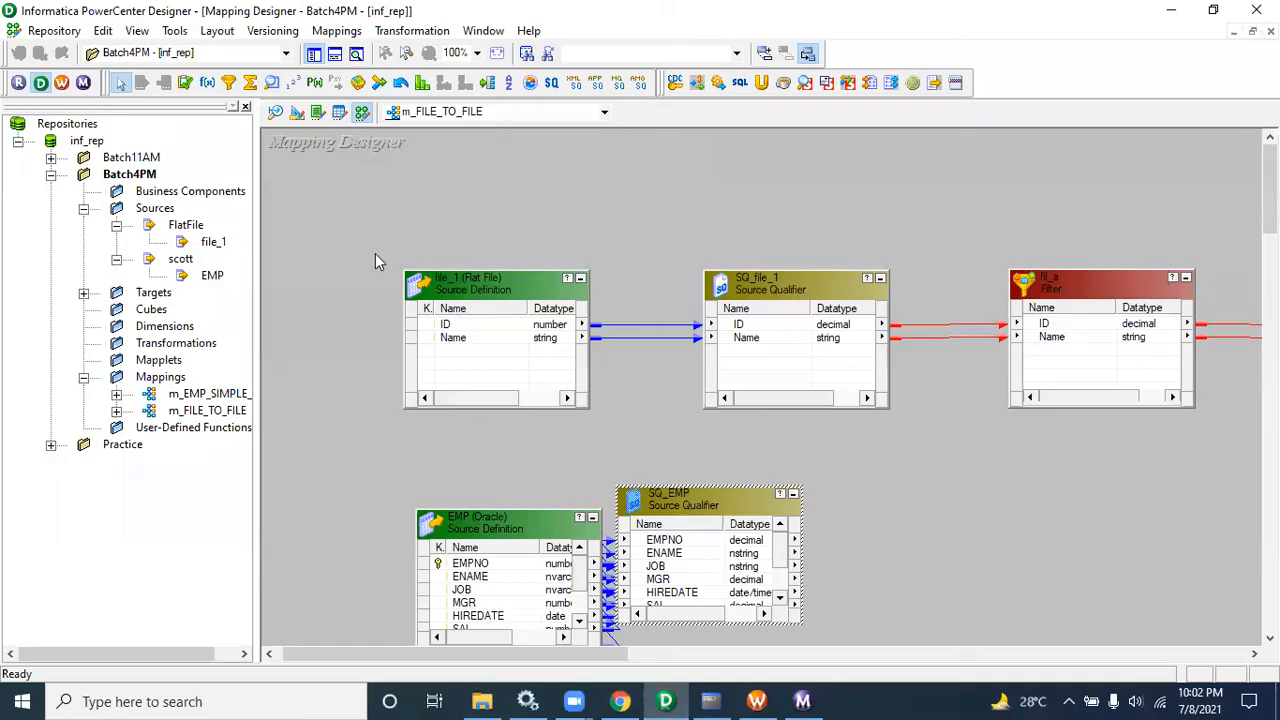
click(283, 114)
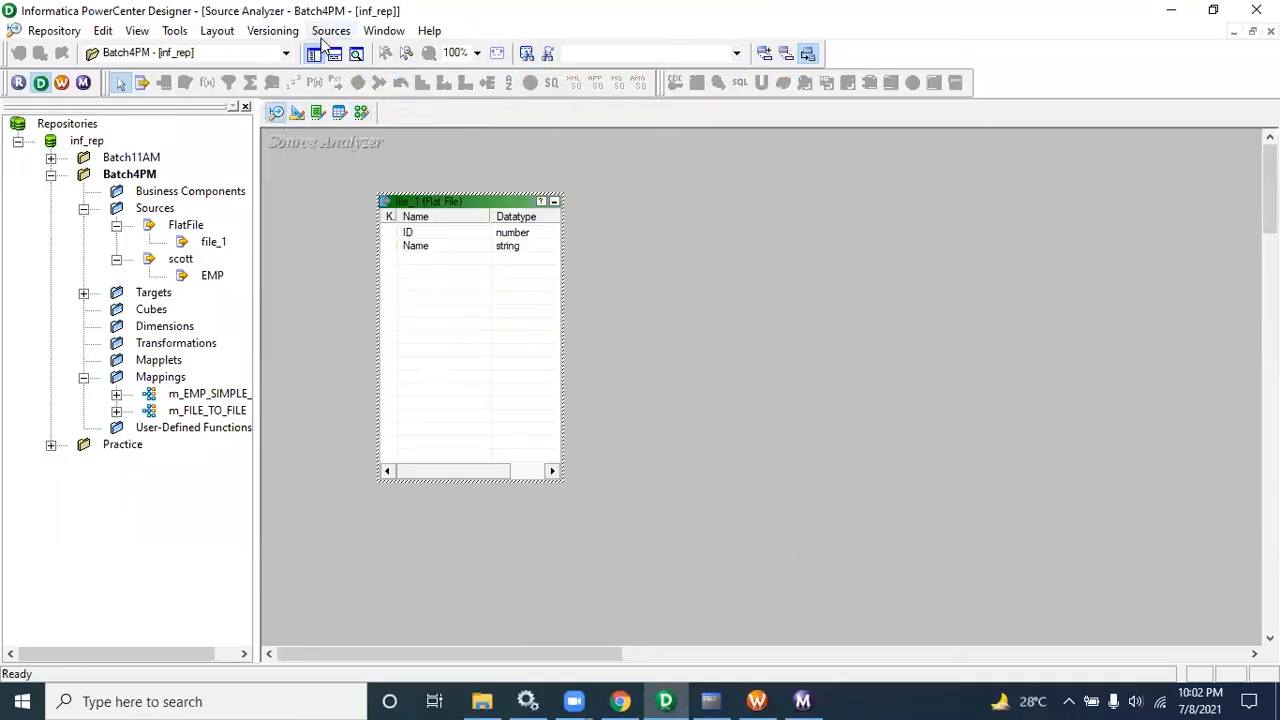
click(331, 30)
right_click(701, 178)
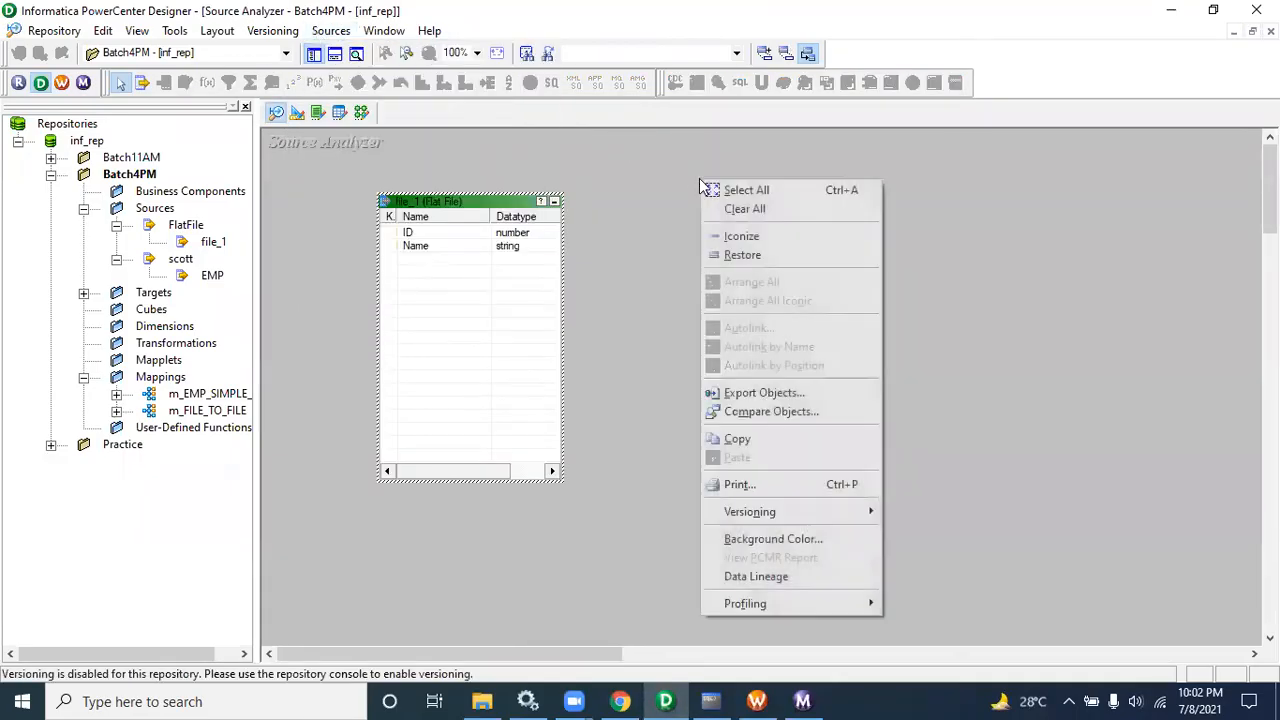
click(731, 206)
Step: Import the FILE1_TAB table from the scott ODBC data source, entering the database password to connect
click(331, 30)
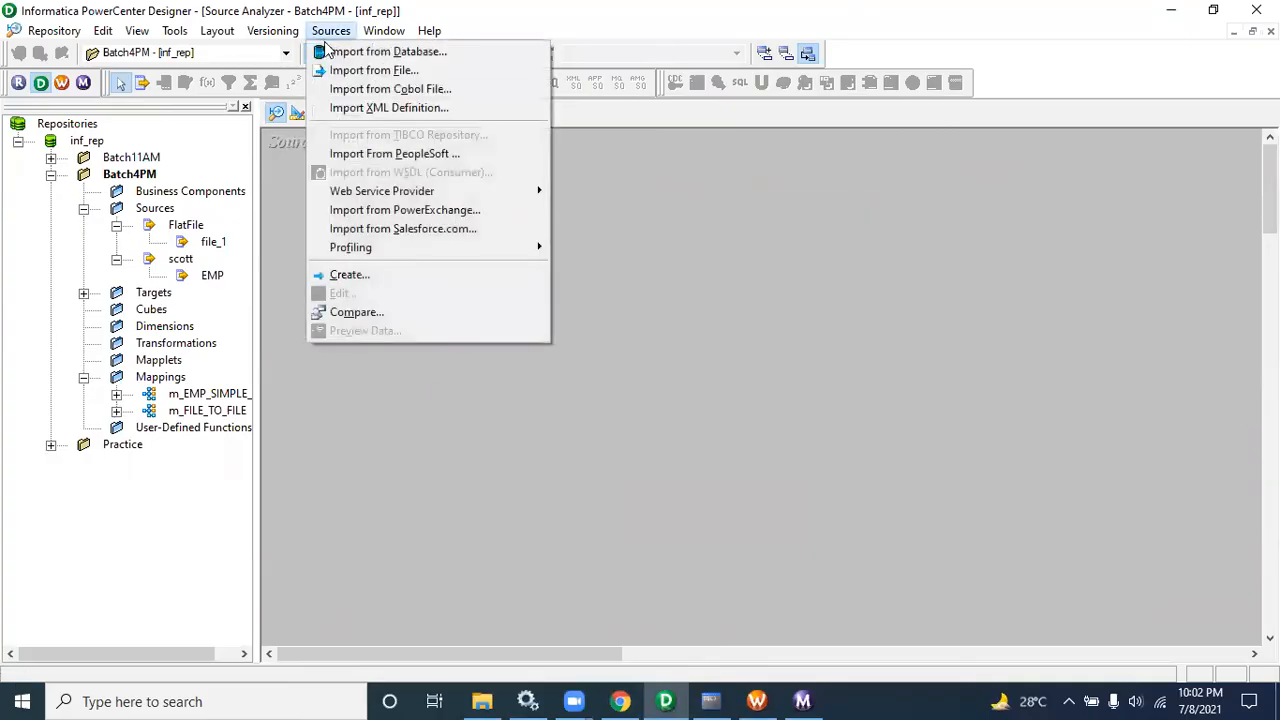
click(355, 48)
click(622, 298)
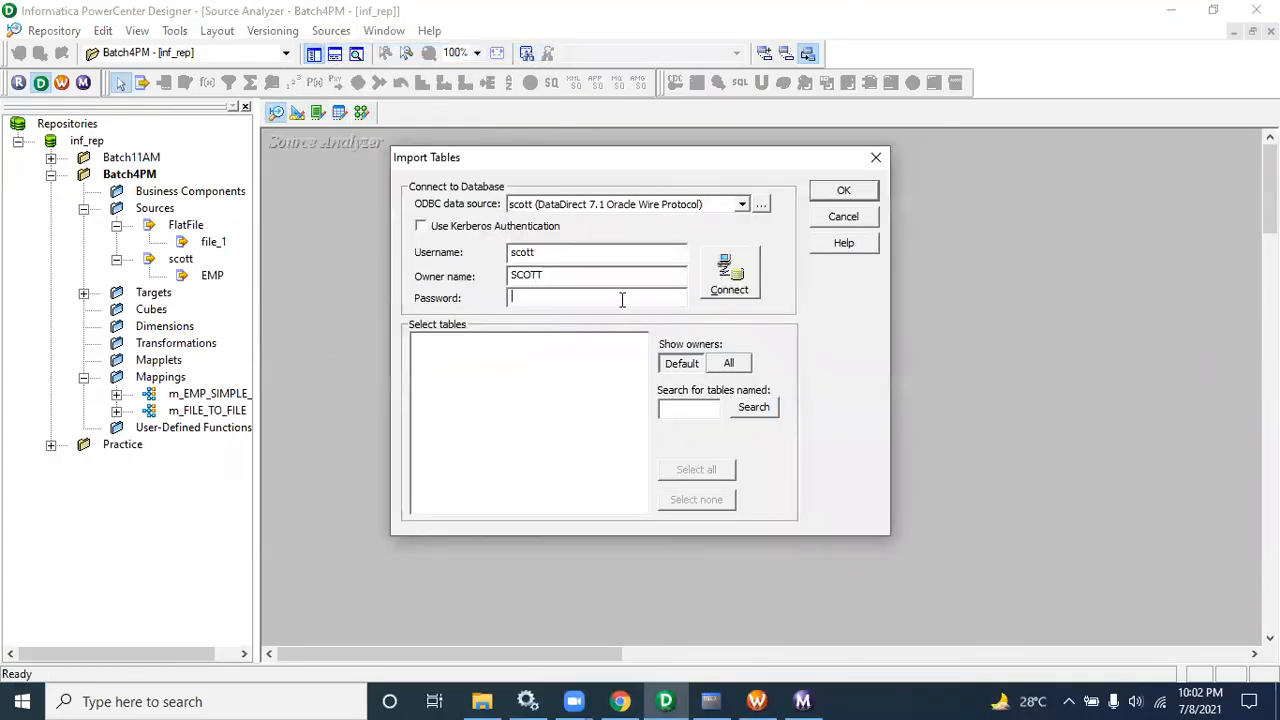
text(tige)
click(738, 256)
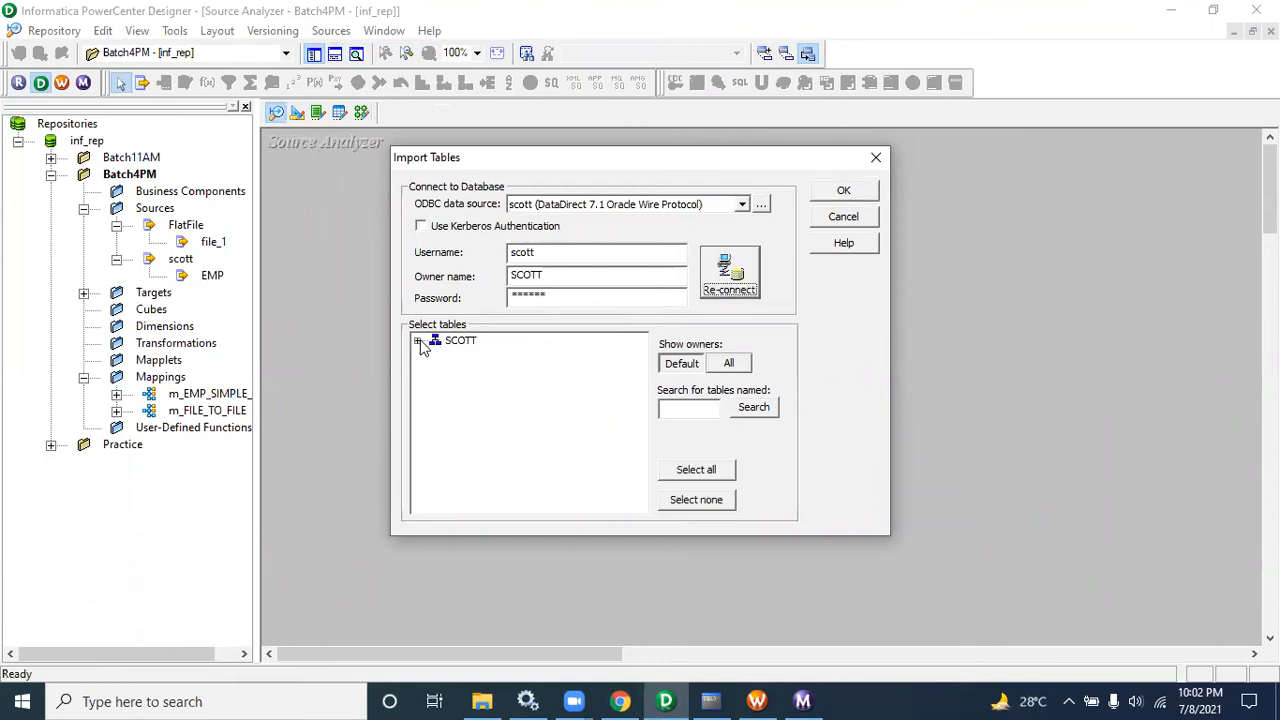
click(420, 341)
click(436, 357)
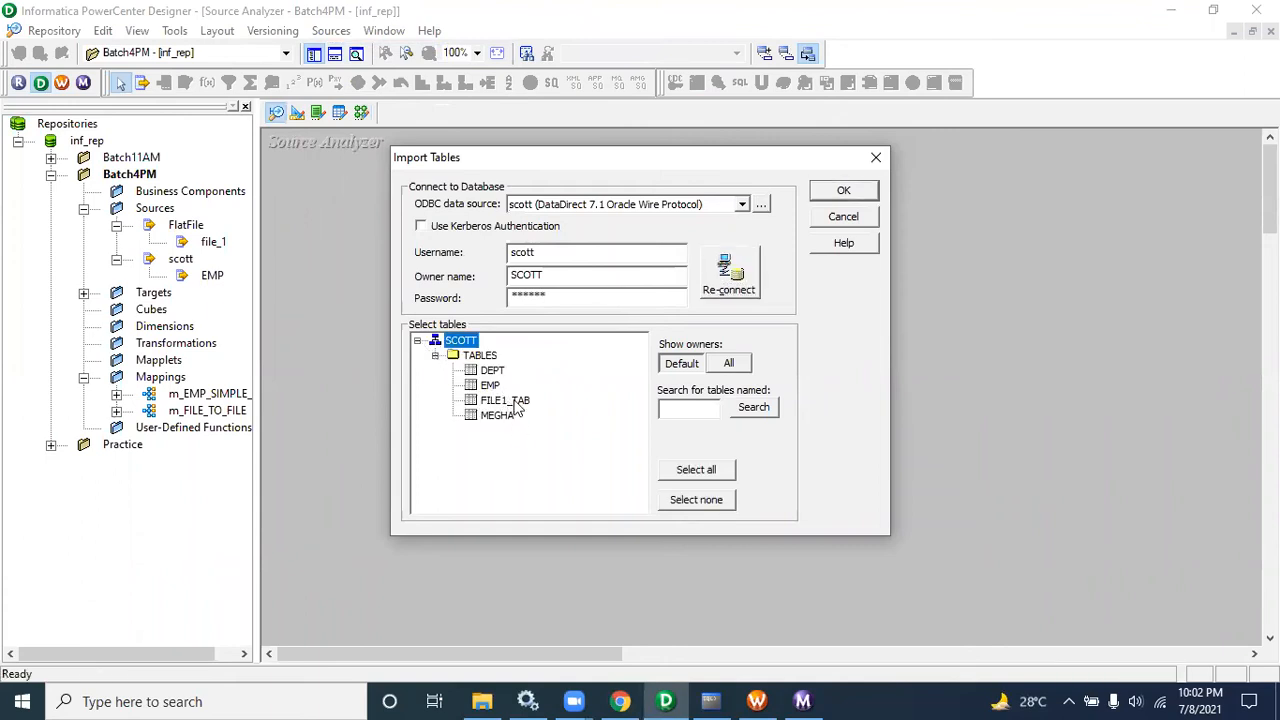
click(514, 401)
click(841, 192)
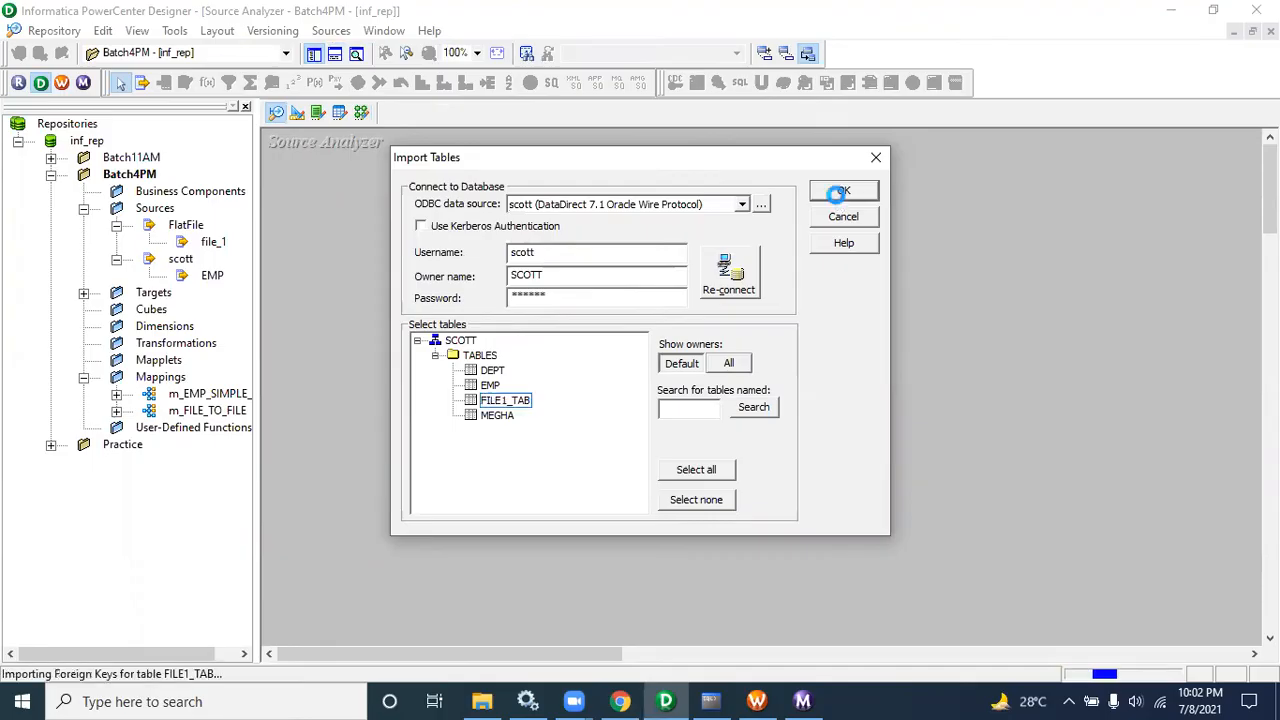
Step: Return to the Mapping Designer and delete the EMP source and its source qualifier from the mapping
click(361, 112)
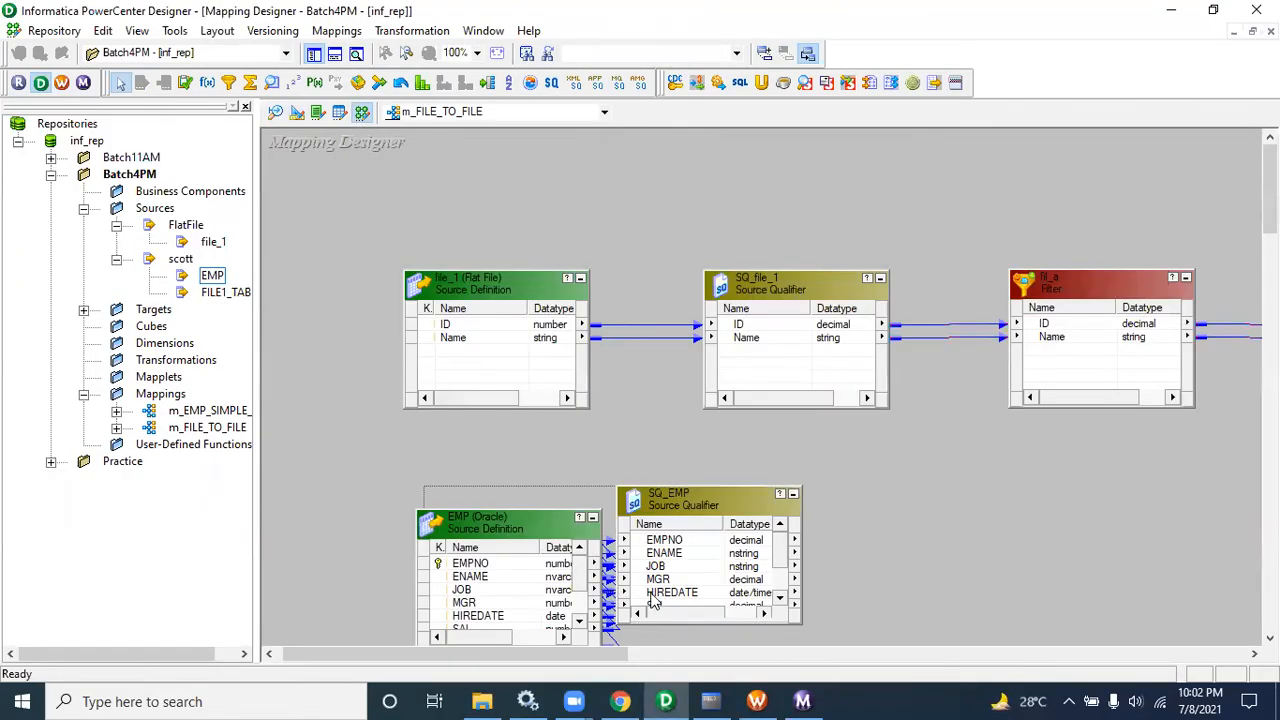
click(722, 620)
key(Delete)
key(Return)
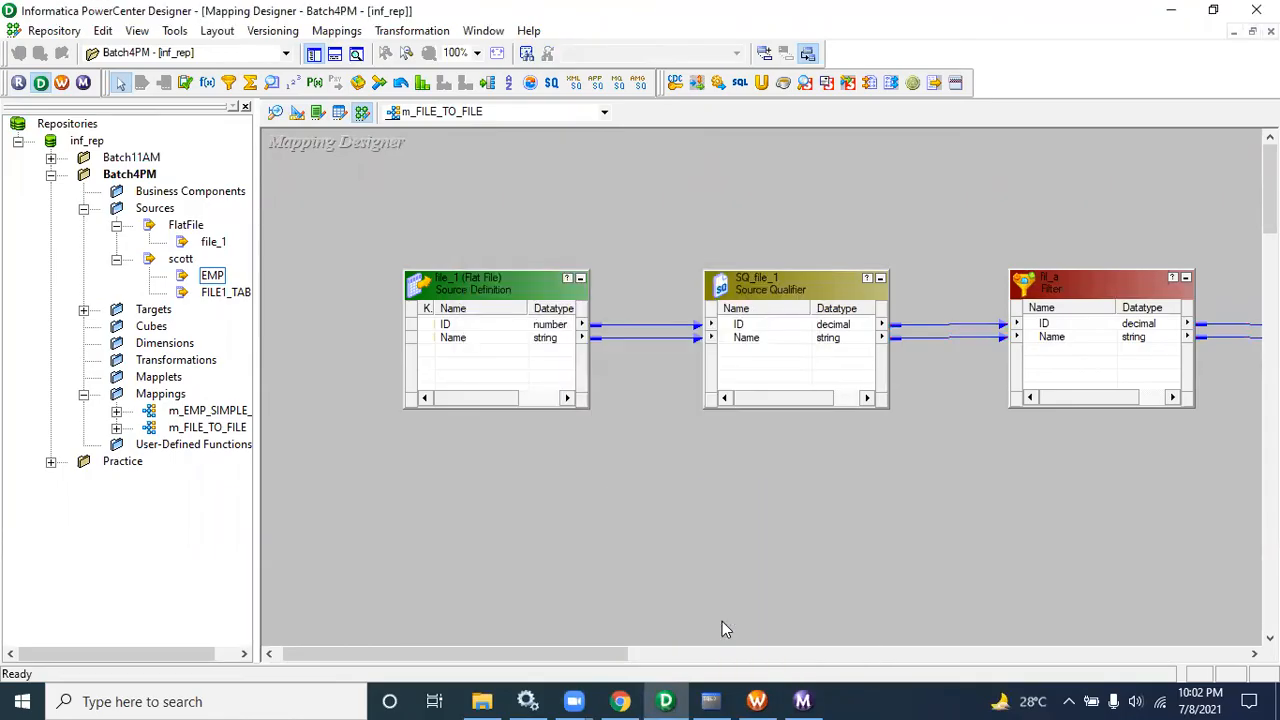
Step: Add the FILE1_TAB source to the mapping and position it and SQ_FILE1_TAB below the flat-file flow
drag(222, 292, 547, 484)
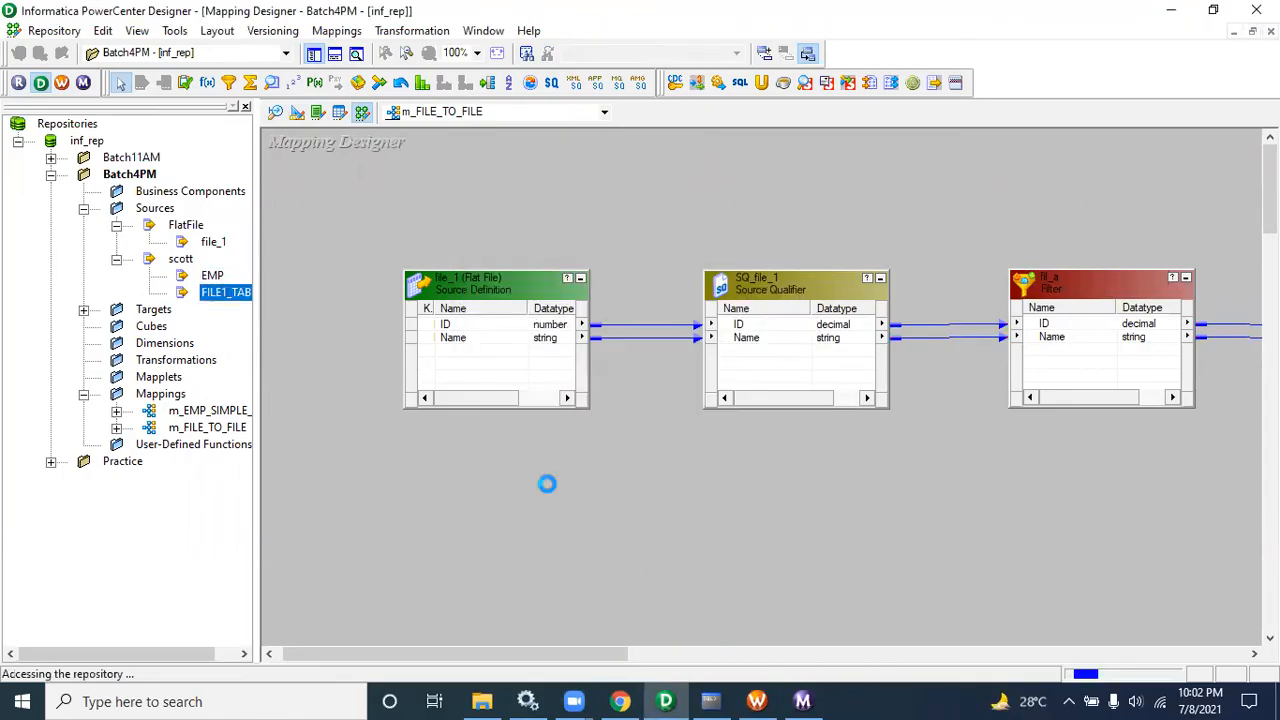
click(245, 106)
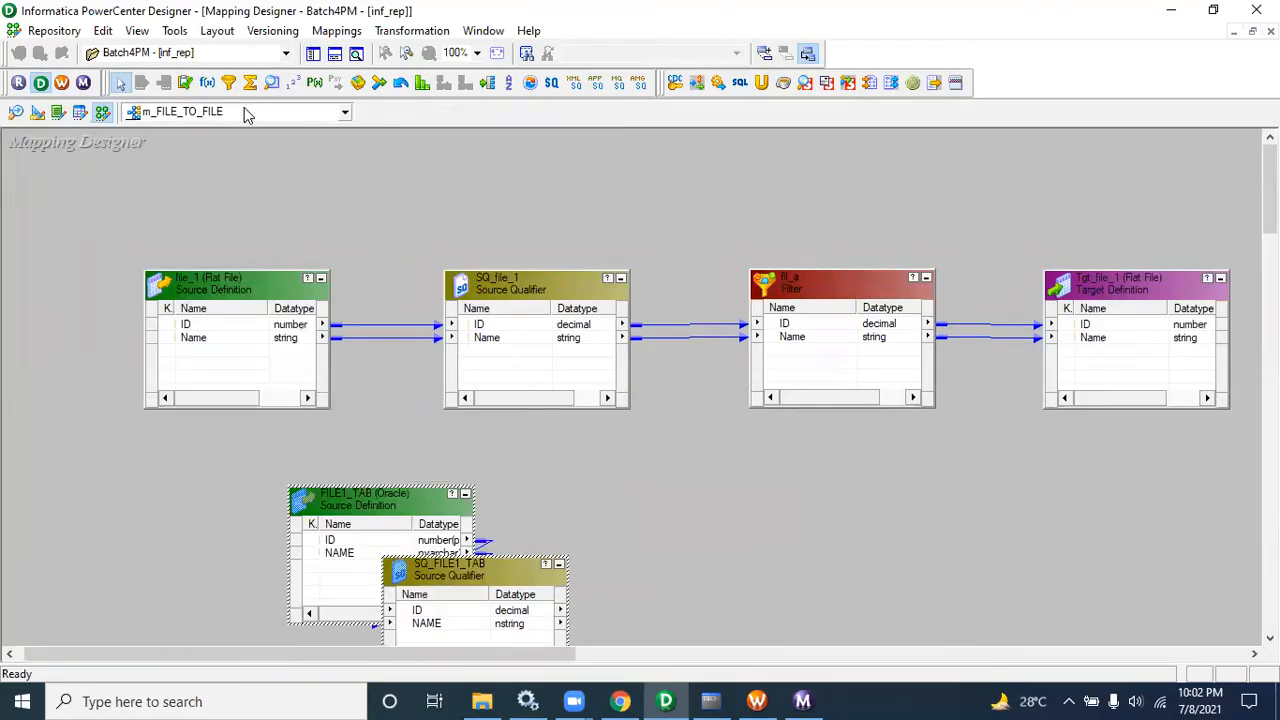
click(368, 508)
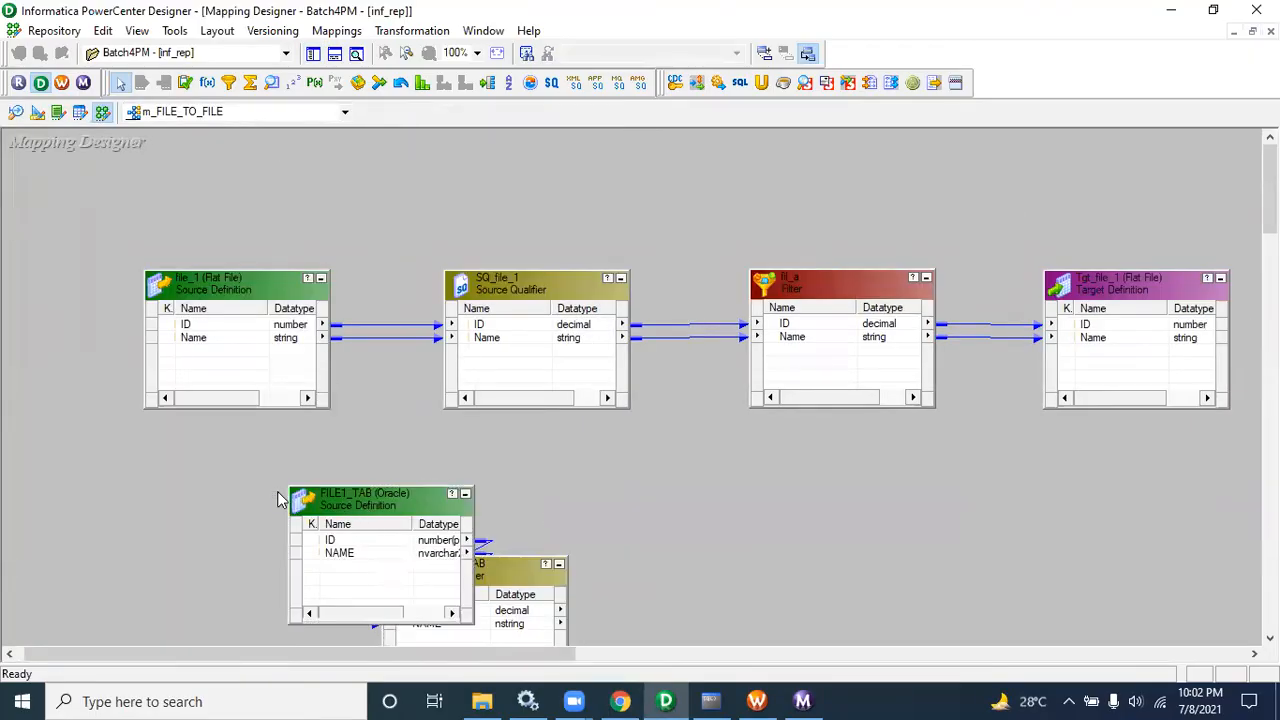
drag(371, 510, 228, 512)
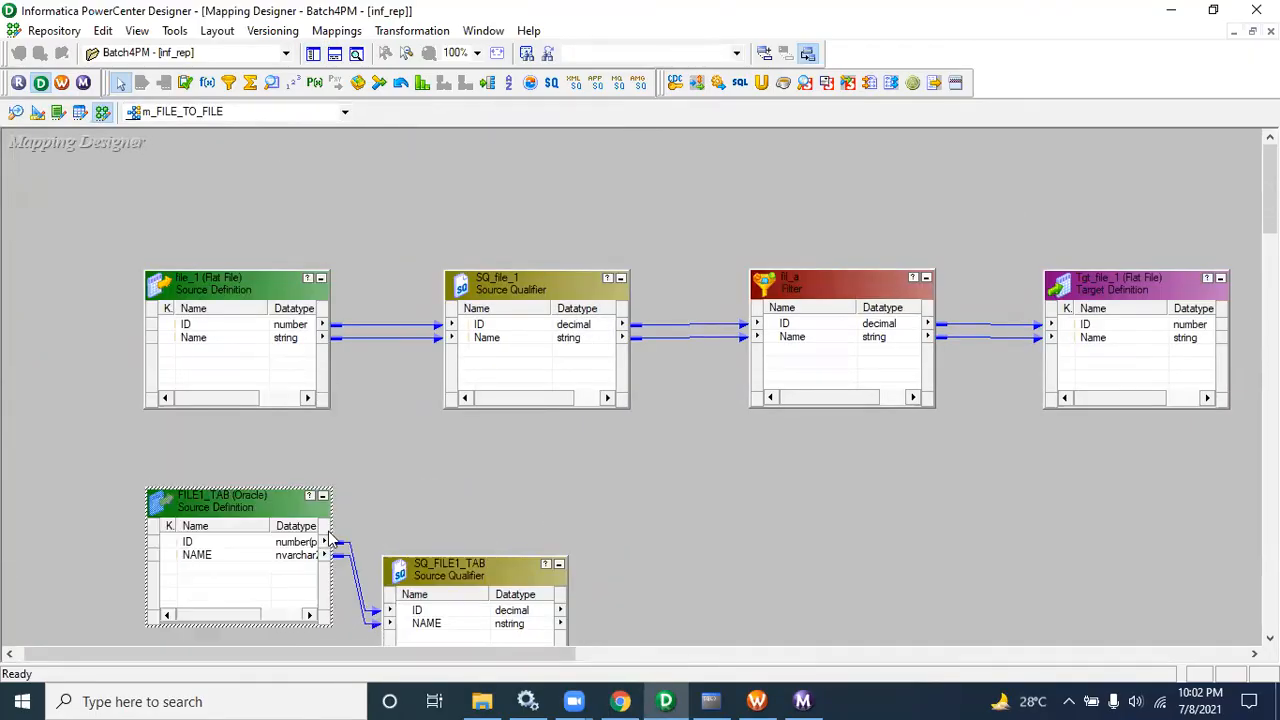
drag(481, 591, 584, 477)
Step: Compare the properties of the SQ_file_1 and SQ_FILE1_TAB source qualifiers, cancelling each dialog
double_click(553, 291)
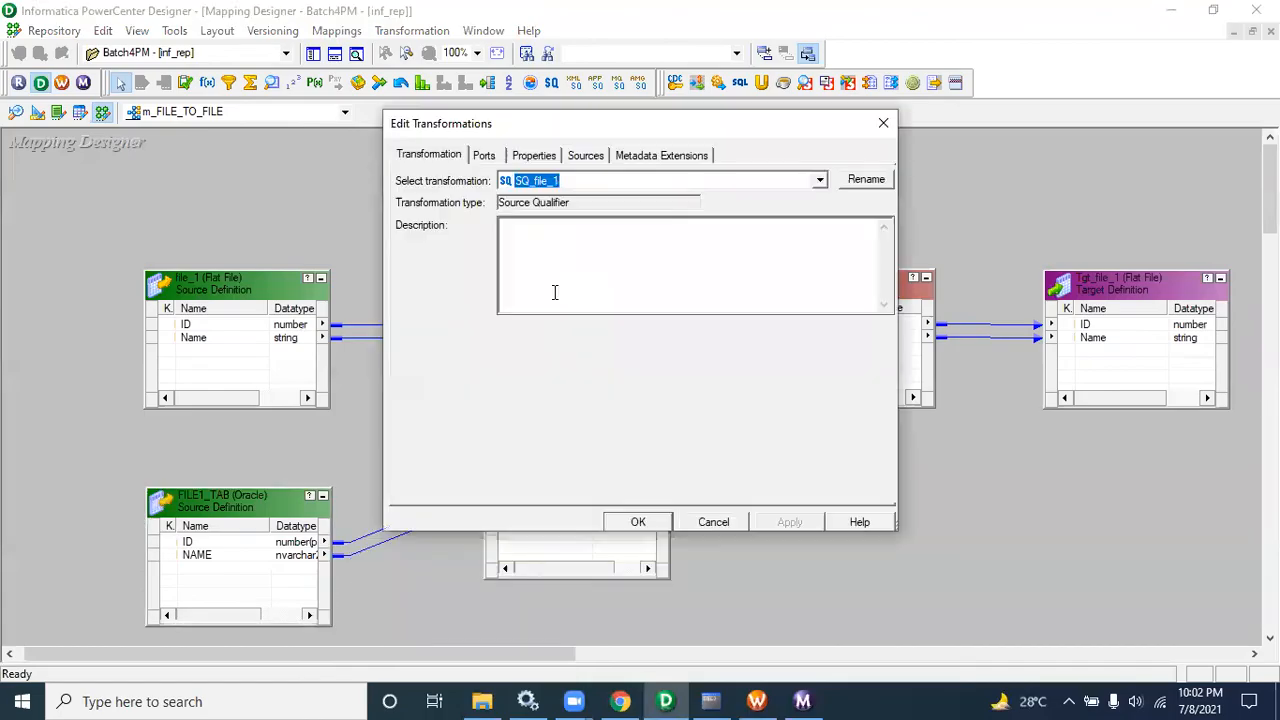
click(534, 156)
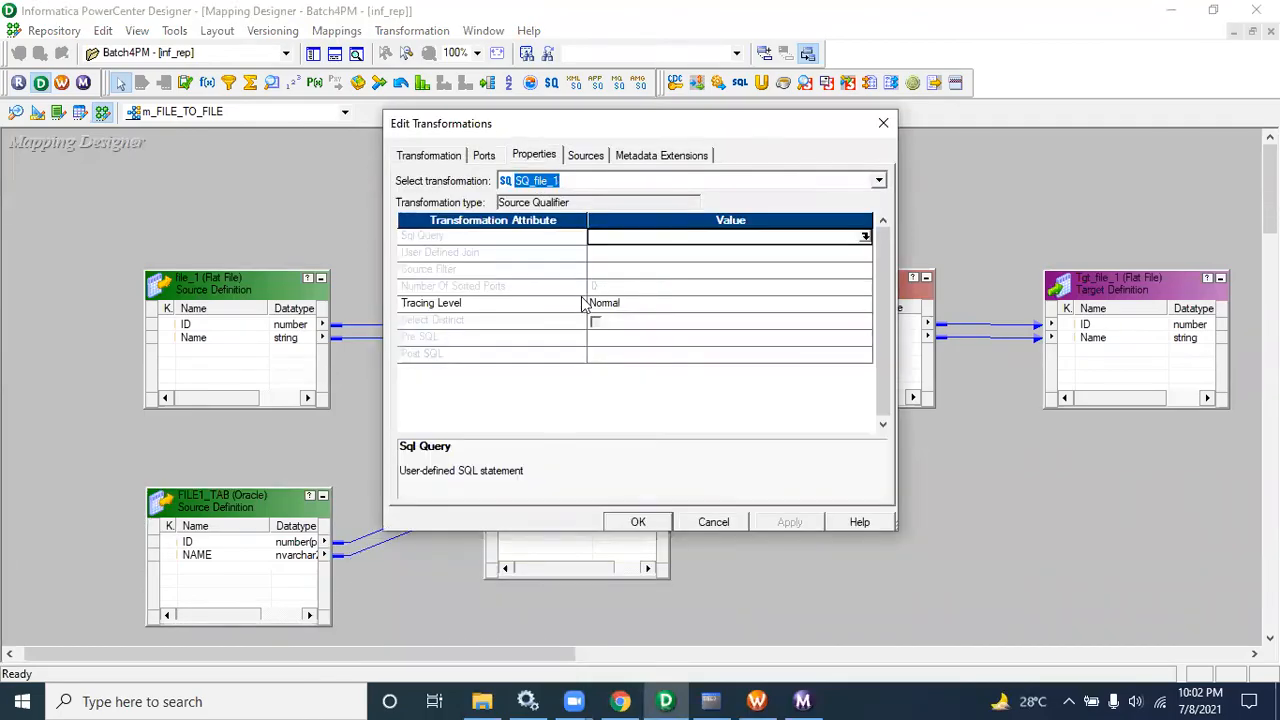
click(713, 522)
double_click(587, 456)
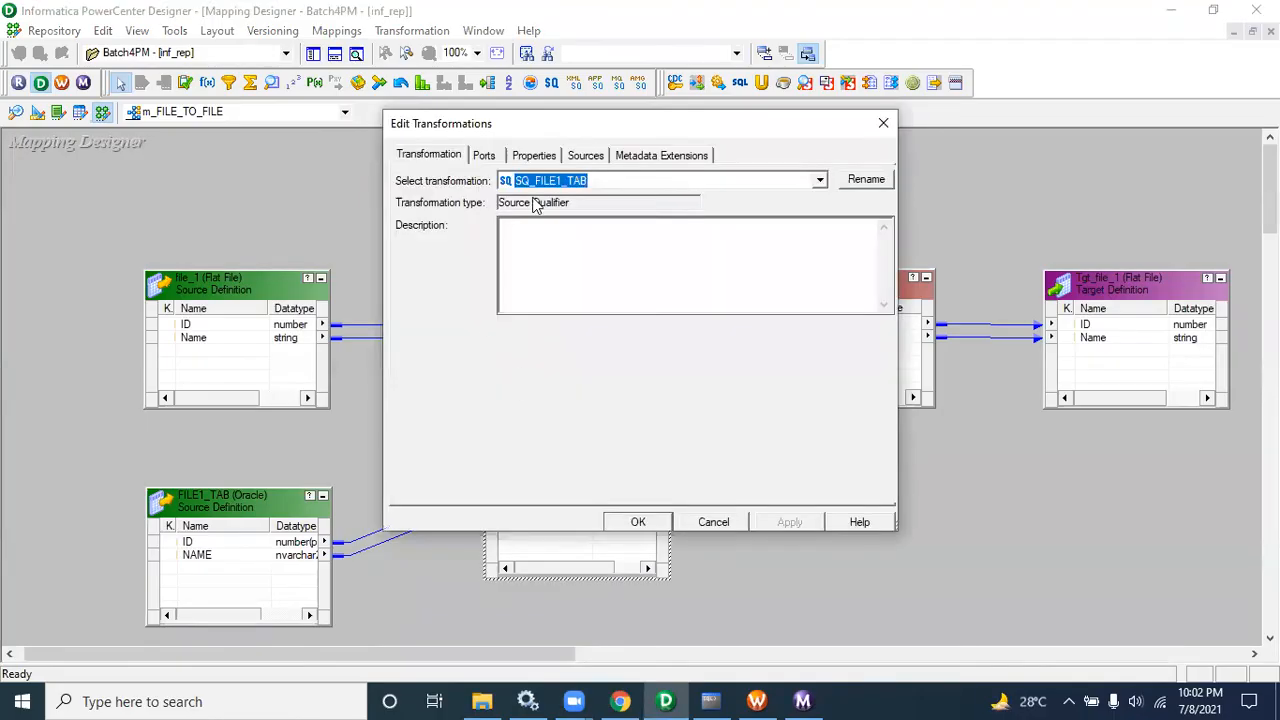
click(540, 158)
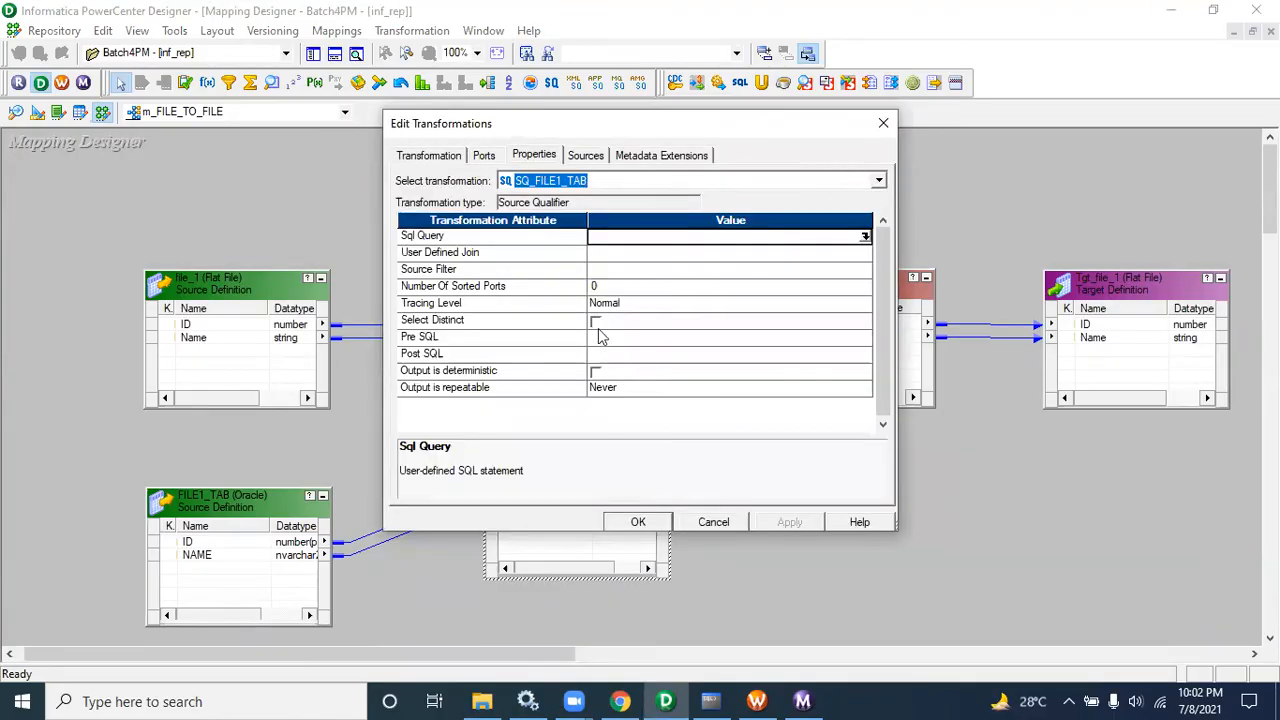
click(713, 524)
Step: Select and remove the links between SQ_file_1 and the fil_a filter
drag(770, 262, 903, 471)
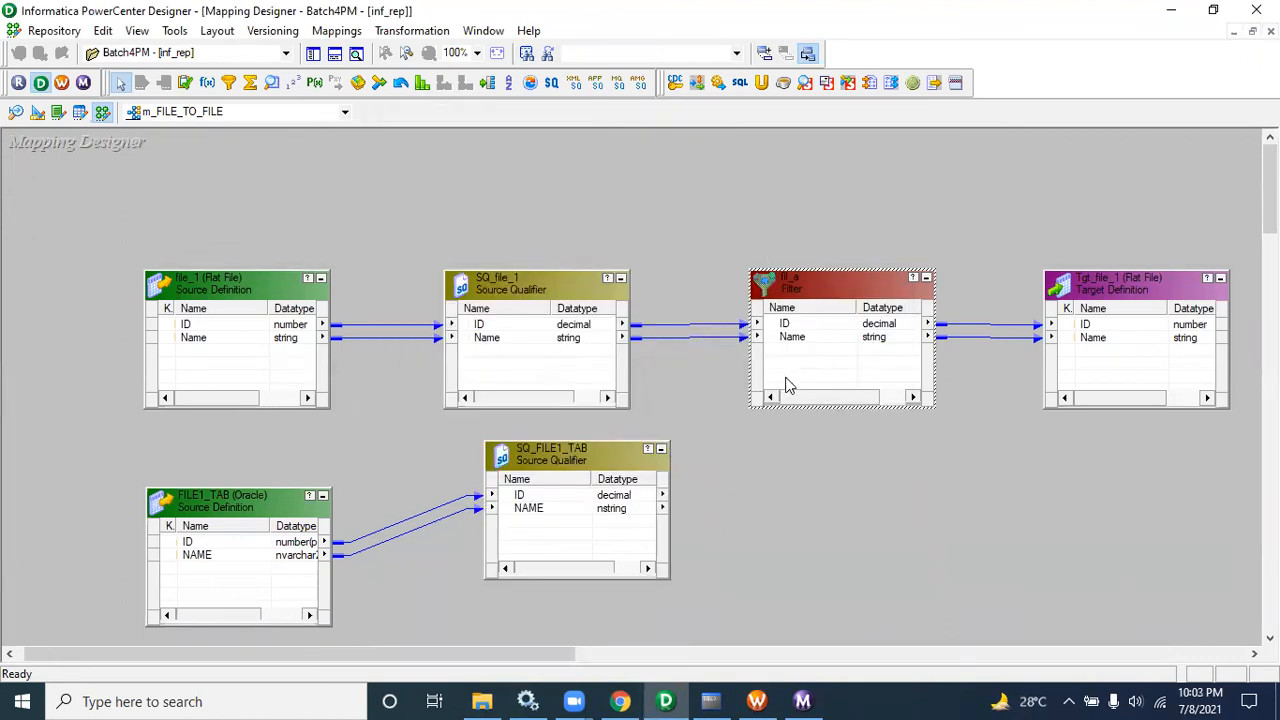
drag(734, 271, 907, 446)
drag(692, 285, 715, 395)
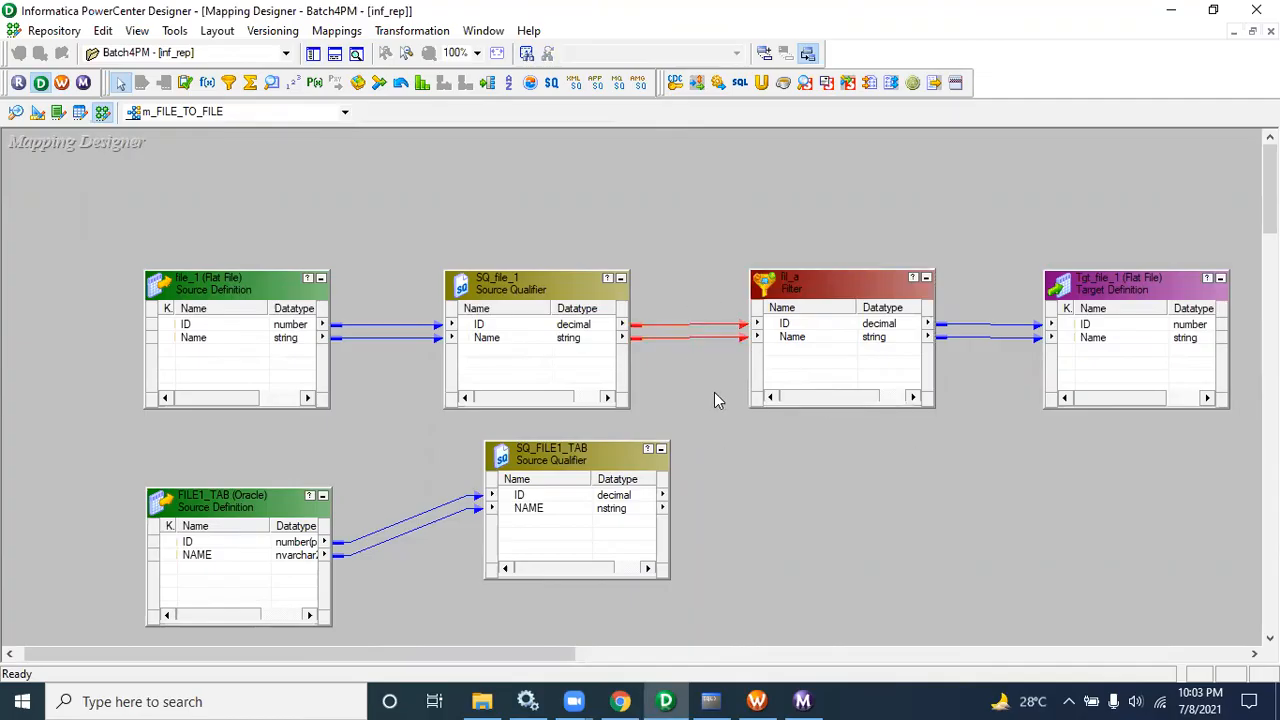
click(714, 394)
Step: Open the SQ_FILE1_TAB and SQ_file_1 transformation properties again to review them, then cancel
double_click(572, 454)
click(535, 156)
click(714, 522)
double_click(495, 300)
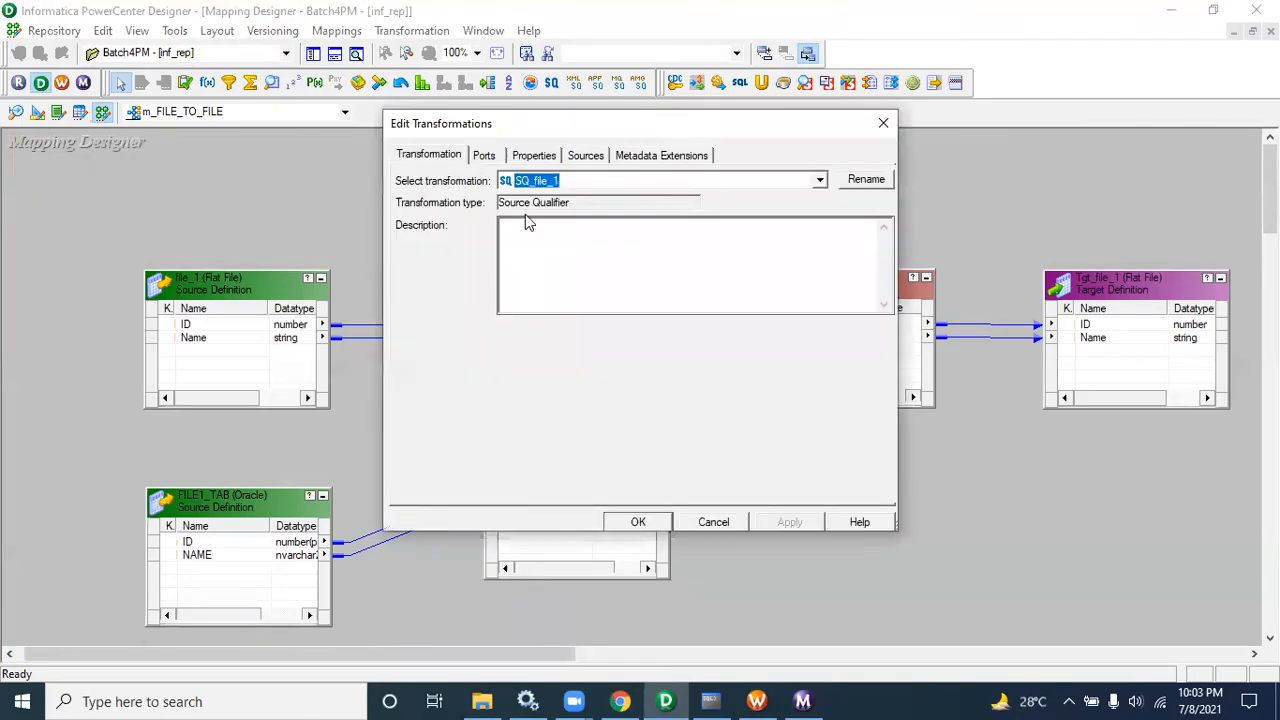
click(710, 524)
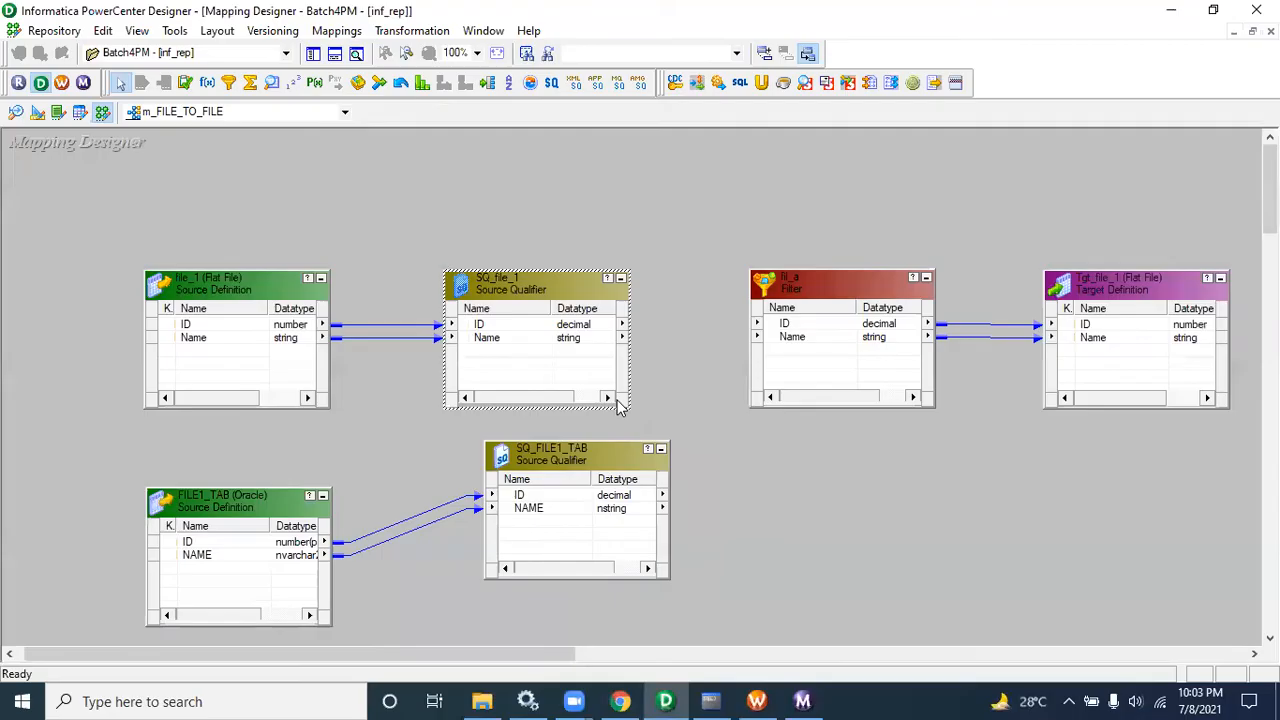
Step: Rearrange file_1, FILE1_TAB and their source qualifiers toward the left side of the canvas
drag(551, 285, 499, 221)
click(272, 288)
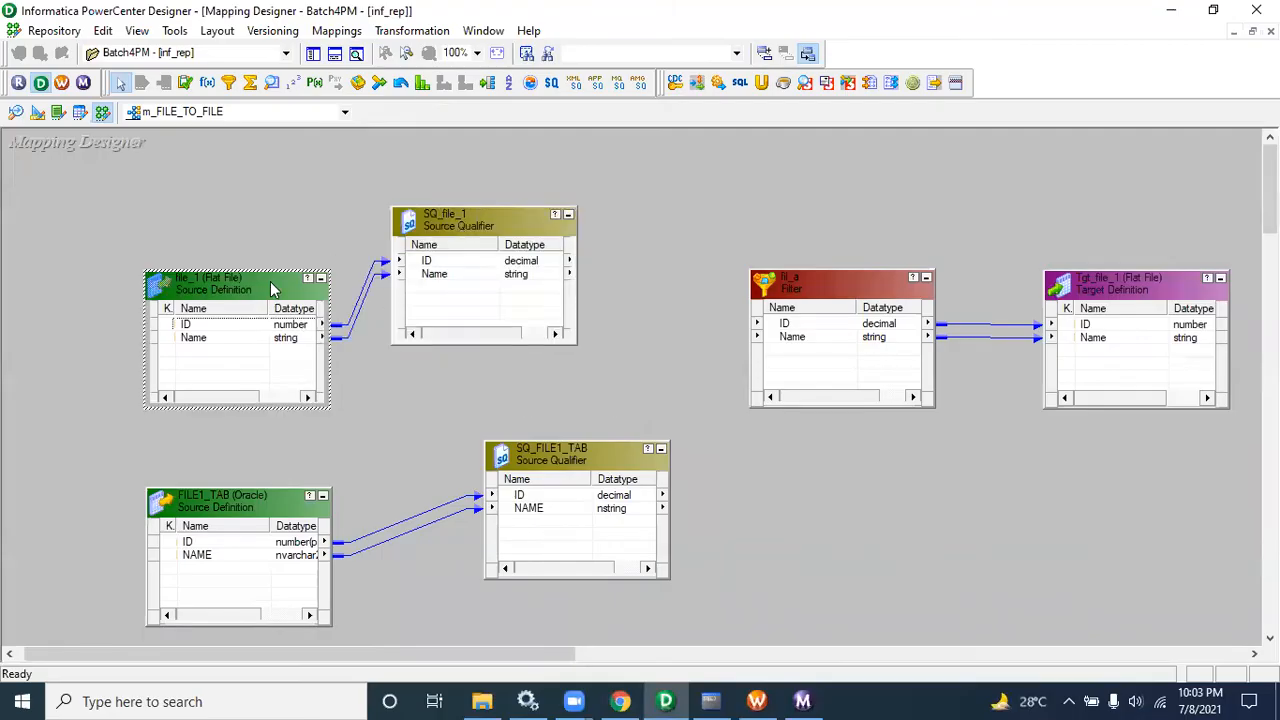
drag(272, 288, 189, 238)
drag(250, 495, 165, 478)
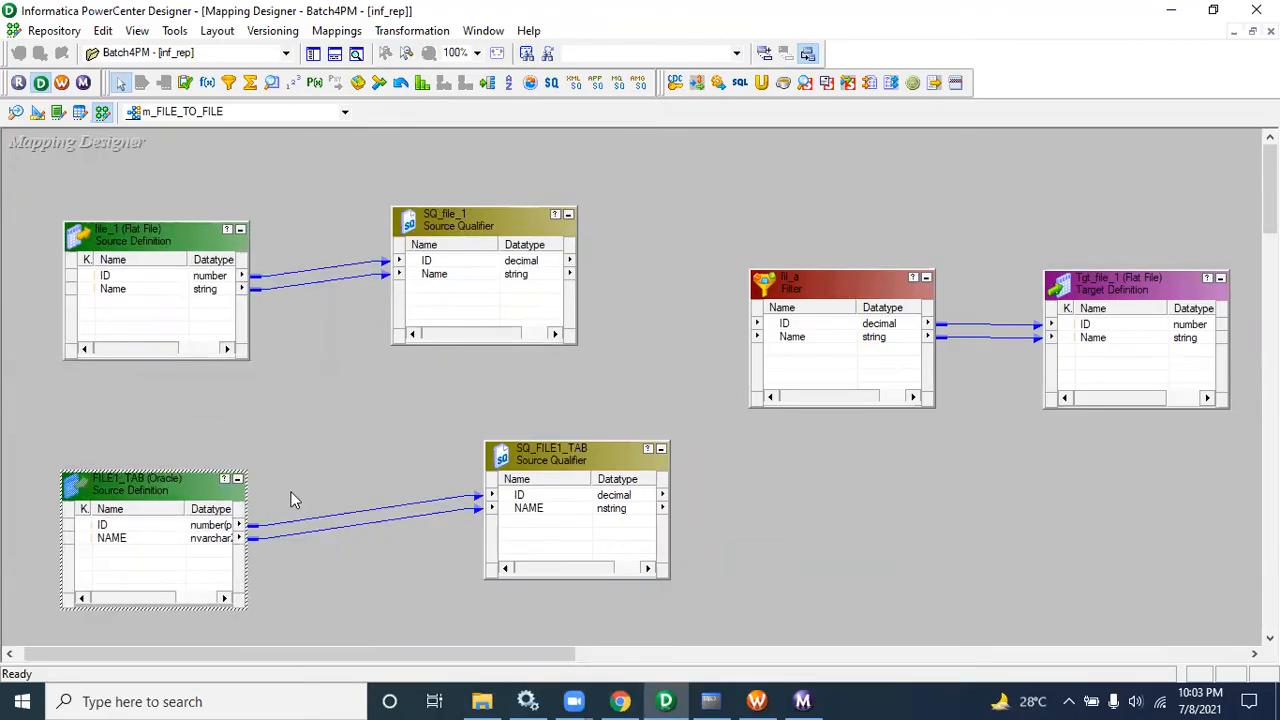
drag(552, 476, 434, 470)
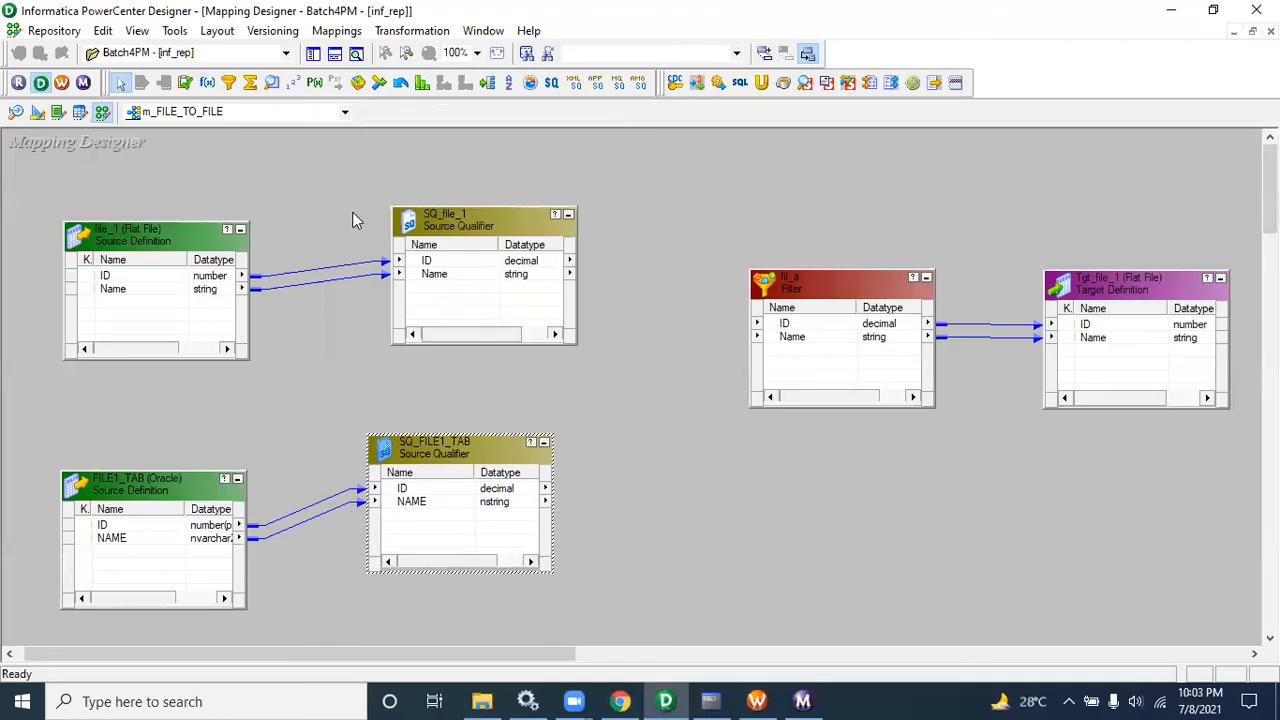
Step: Add a Joiner transformation to the mapping and link all SQ_file_1 ports into it
click(379, 82)
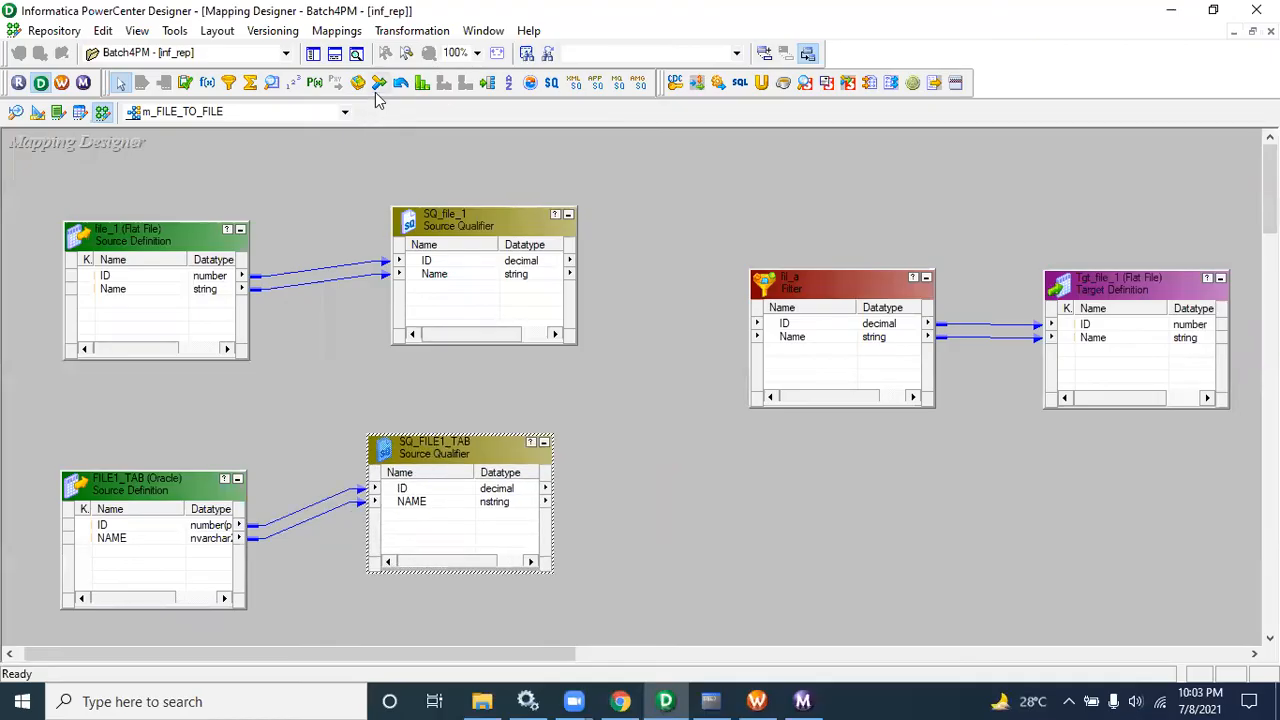
click(657, 289)
click(500, 293)
right_click(481, 262)
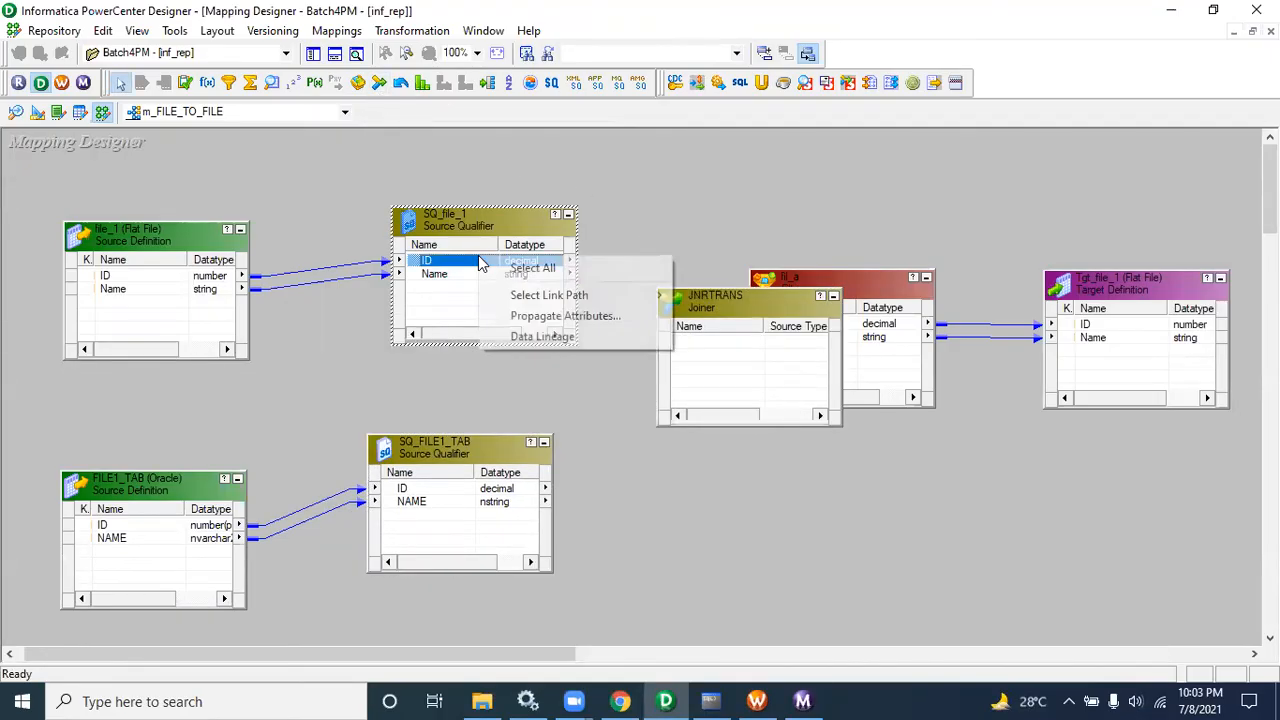
click(500, 268)
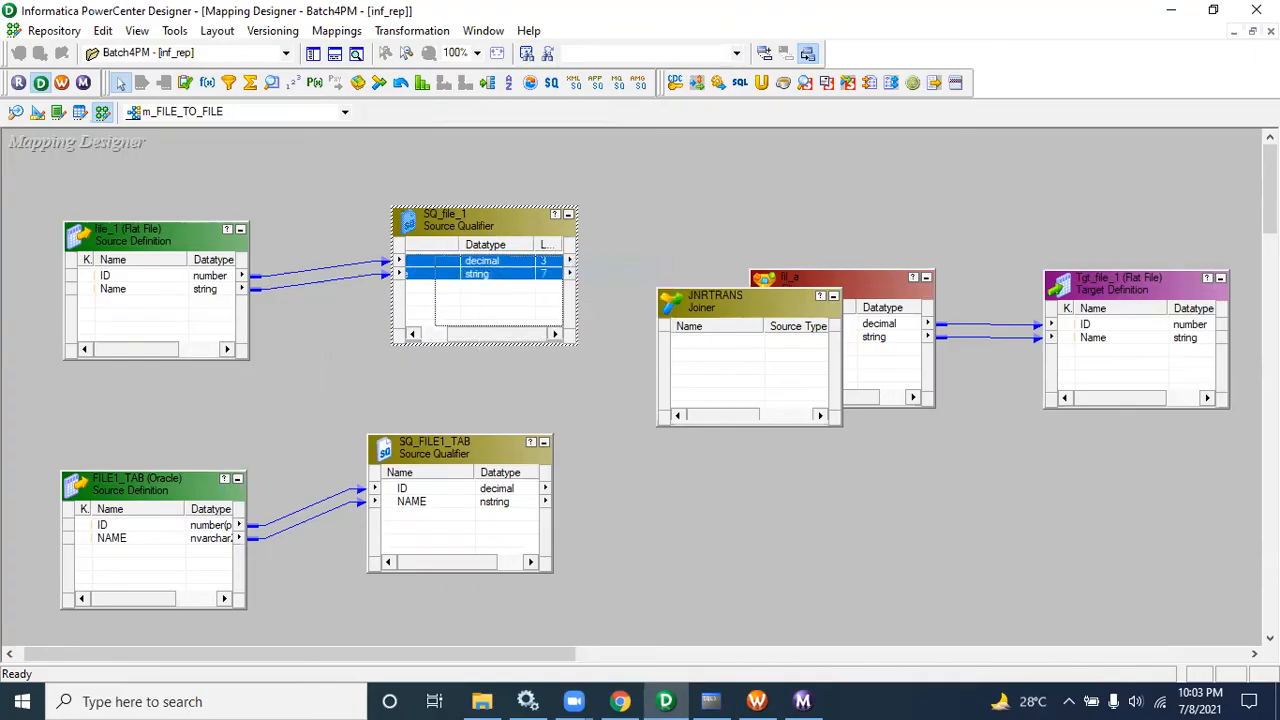
drag(520, 334, 457, 263)
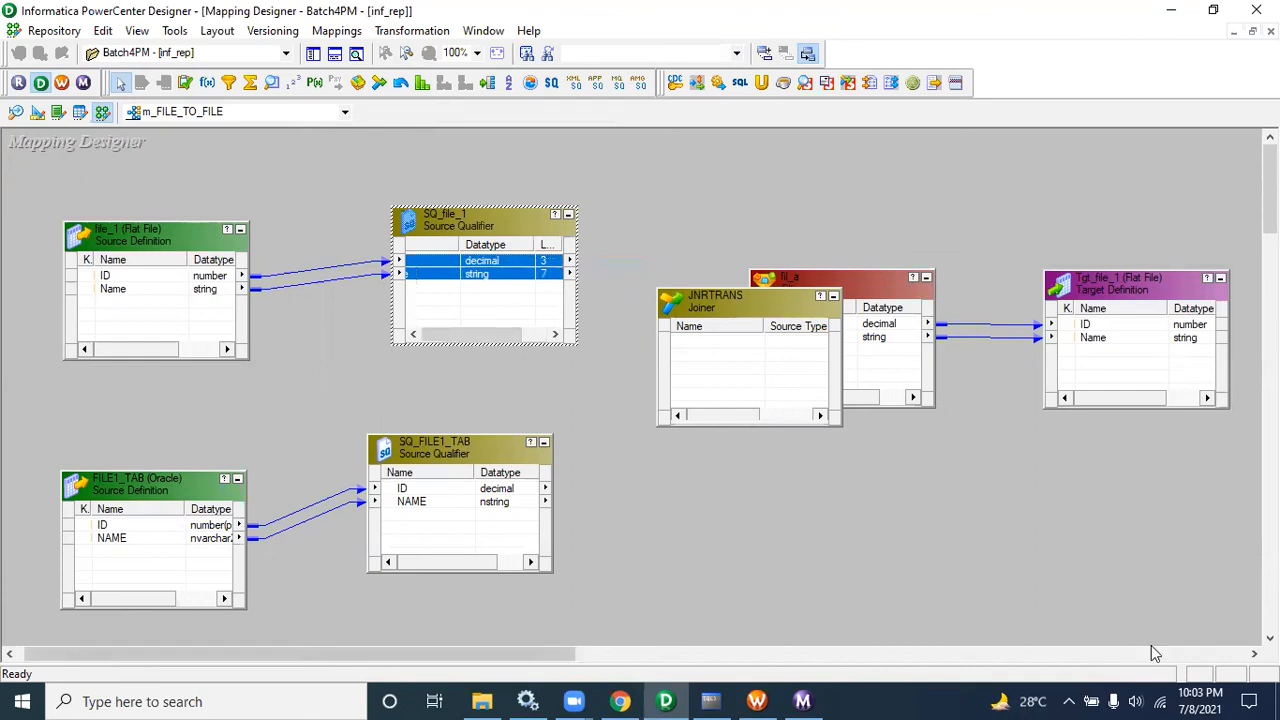
drag(515, 268, 716, 380)
Step: Link all SQ_FILE1_TAB ports into the JNRTRANS joiner
right_click(470, 498)
click(500, 512)
drag(495, 500, 745, 397)
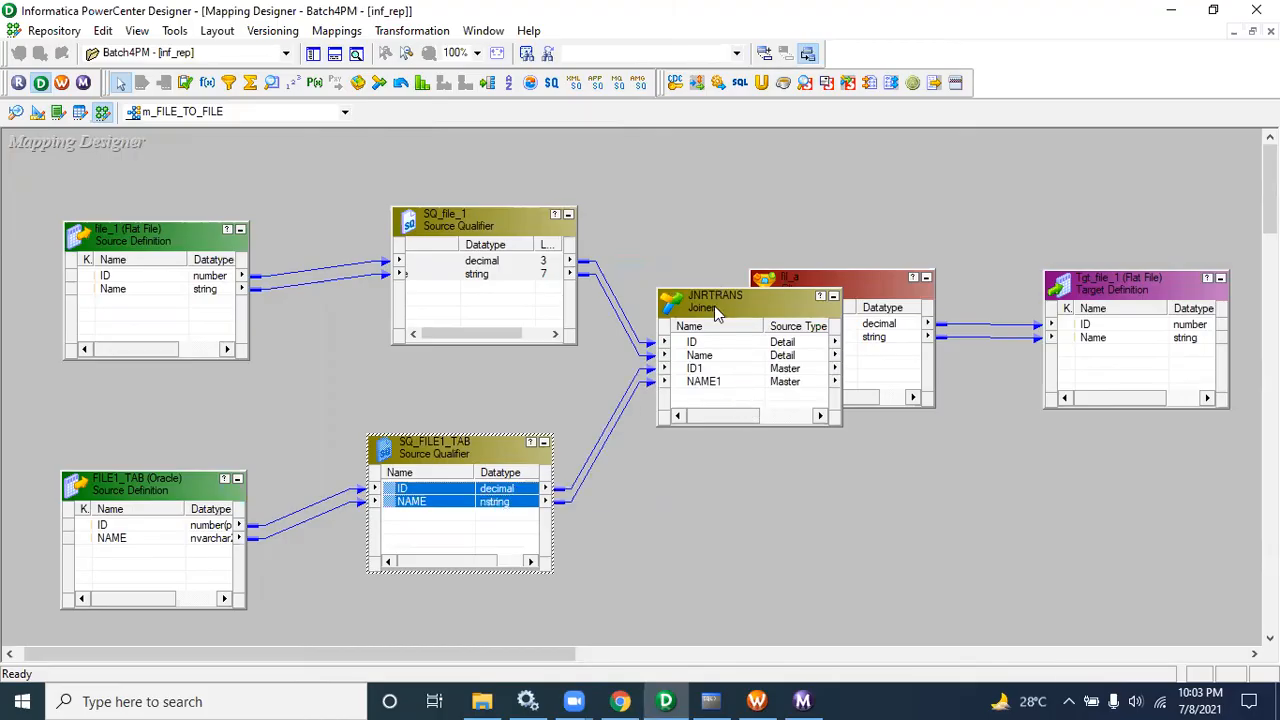
Step: Move the JNRTRANS joiner and link its ID and Name ports to the fil_a filter
drag(712, 307, 570, 297)
click(577, 331)
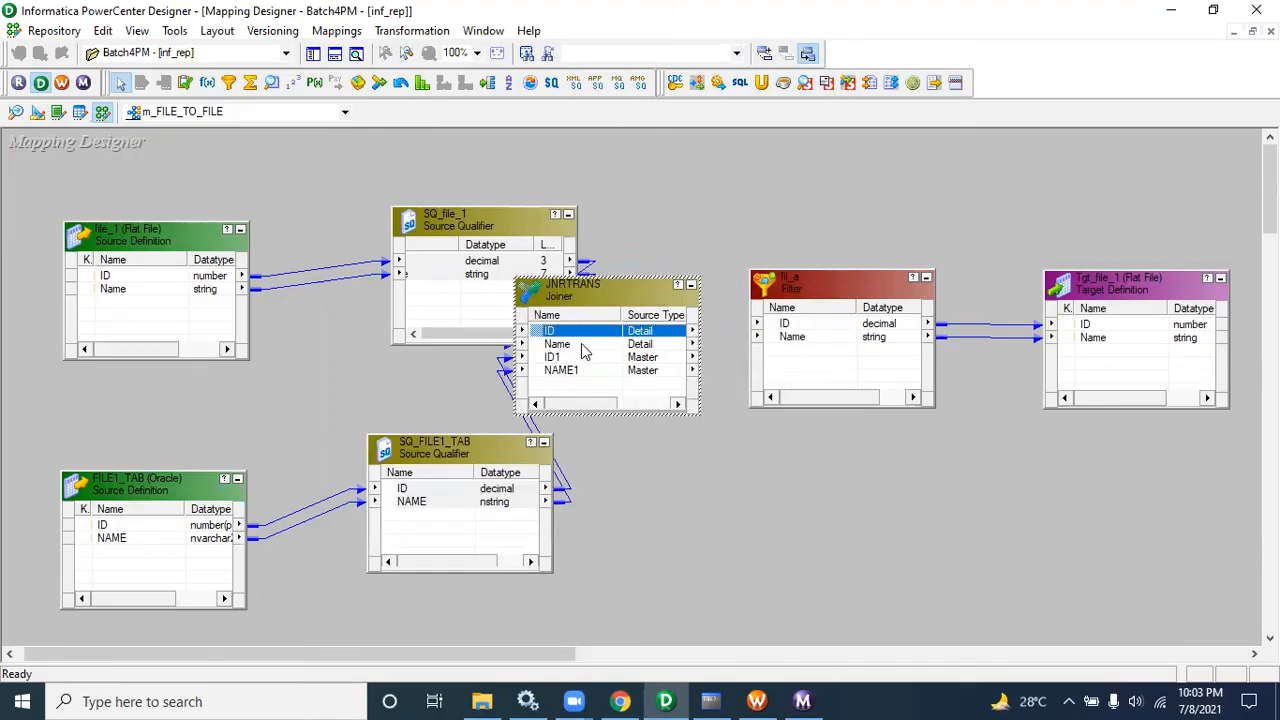
shift+click(578, 344)
drag(578, 331, 695, 371)
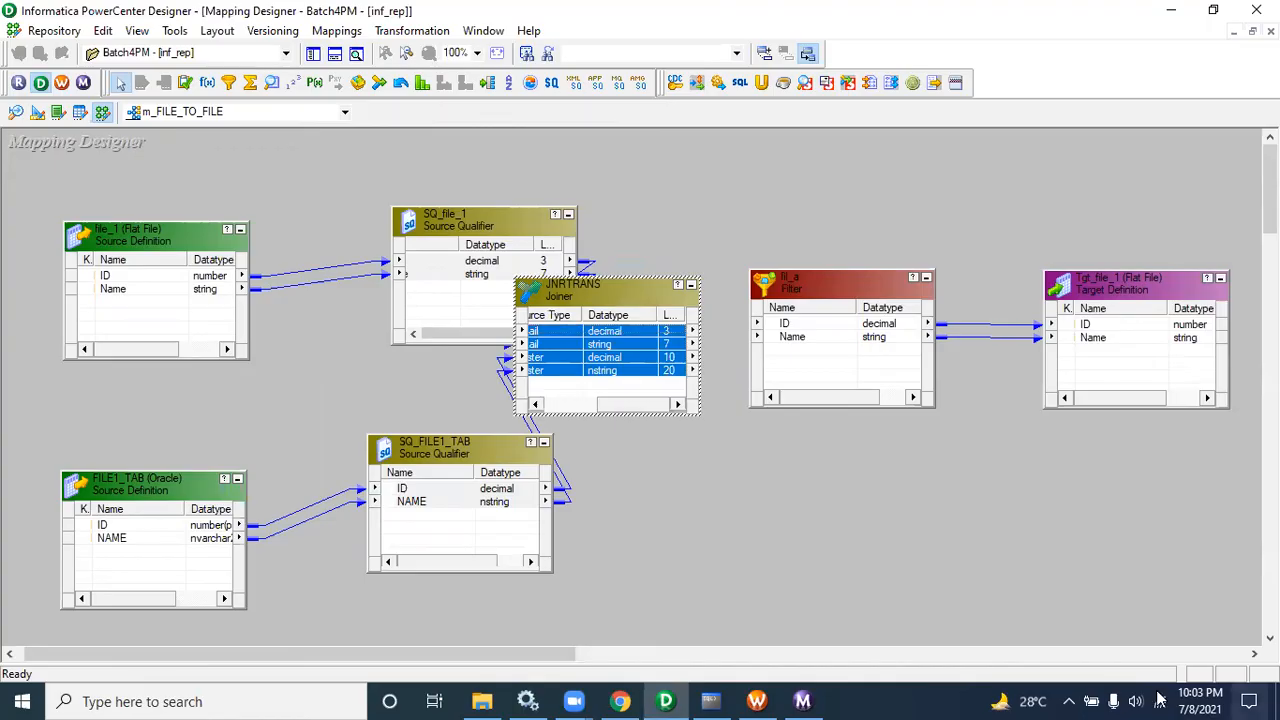
drag(624, 404, 571, 404)
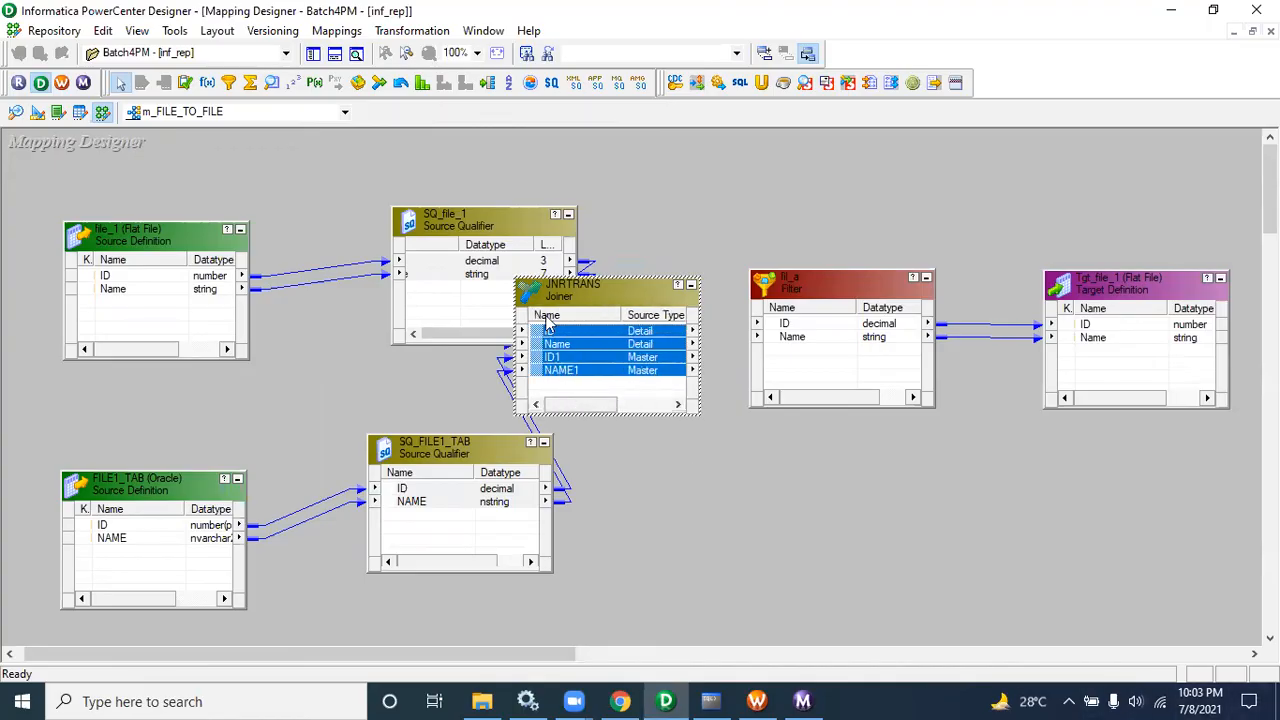
click(552, 332)
shift+click(557, 344)
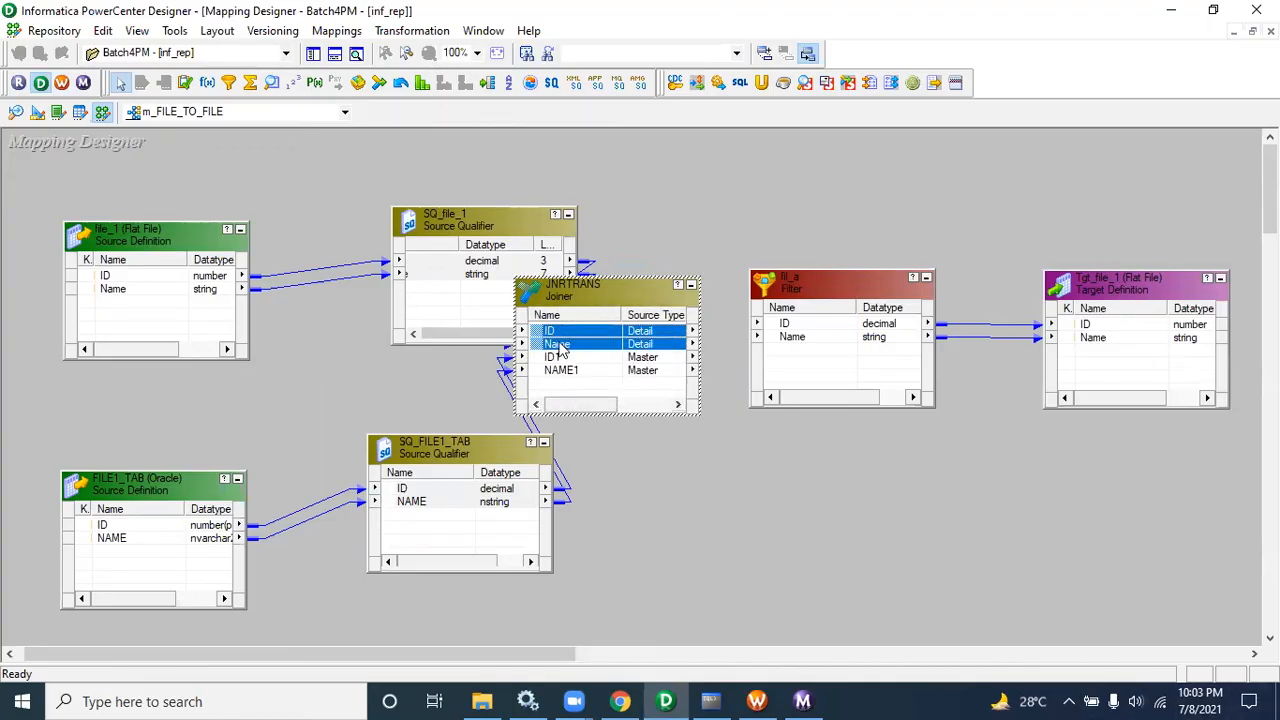
drag(556, 336, 785, 337)
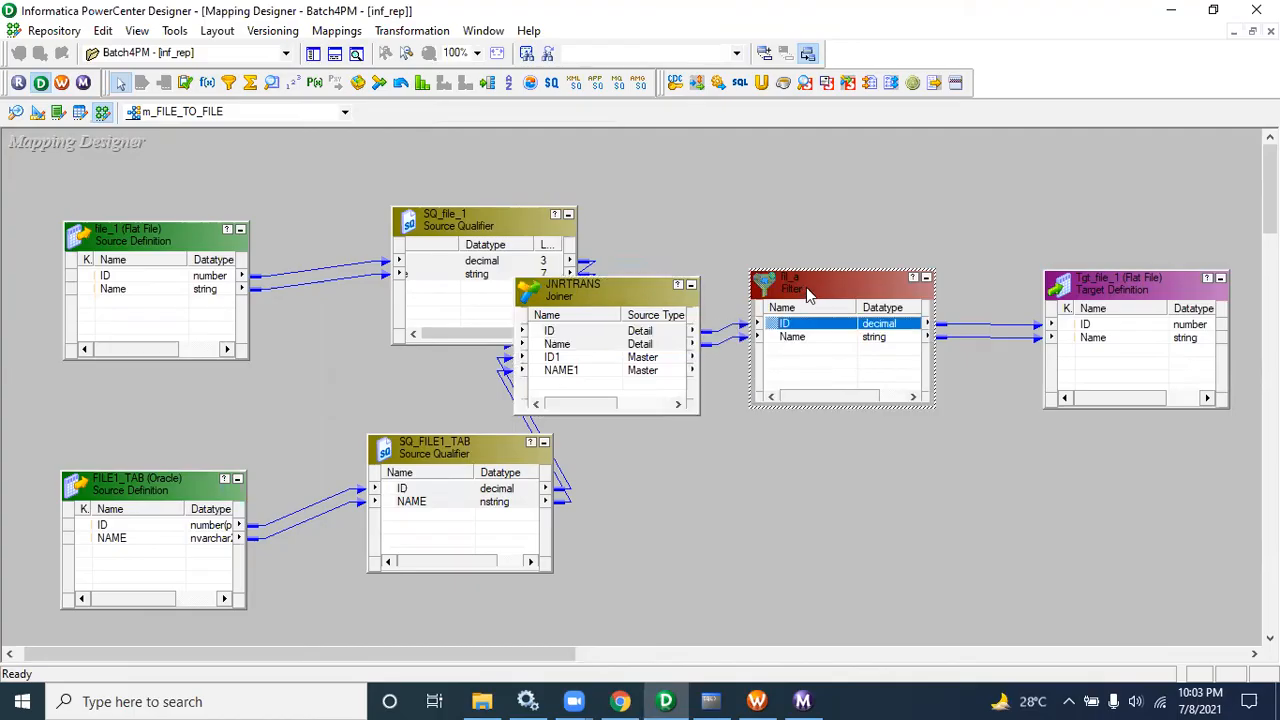
Step: Review the fil_a filter condition and the JNRTRANS joiner's properties and condition, closing each dialog
double_click(806, 287)
click(530, 156)
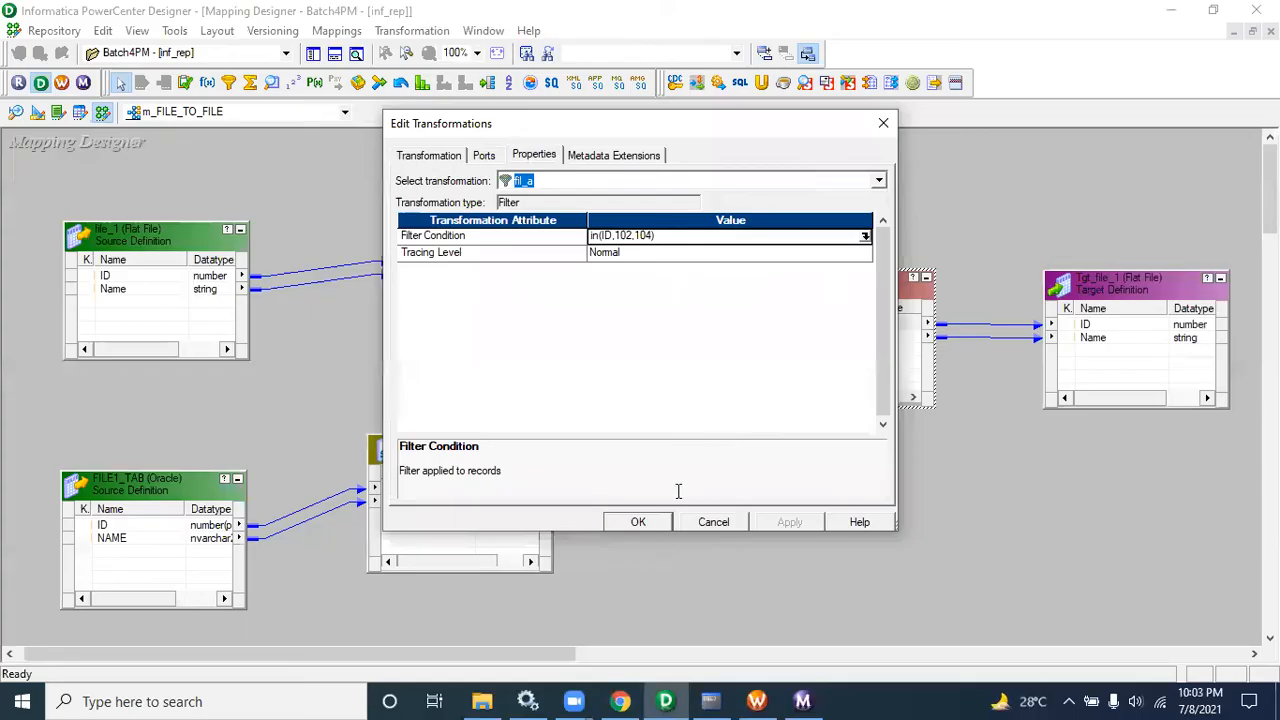
click(648, 523)
double_click(600, 293)
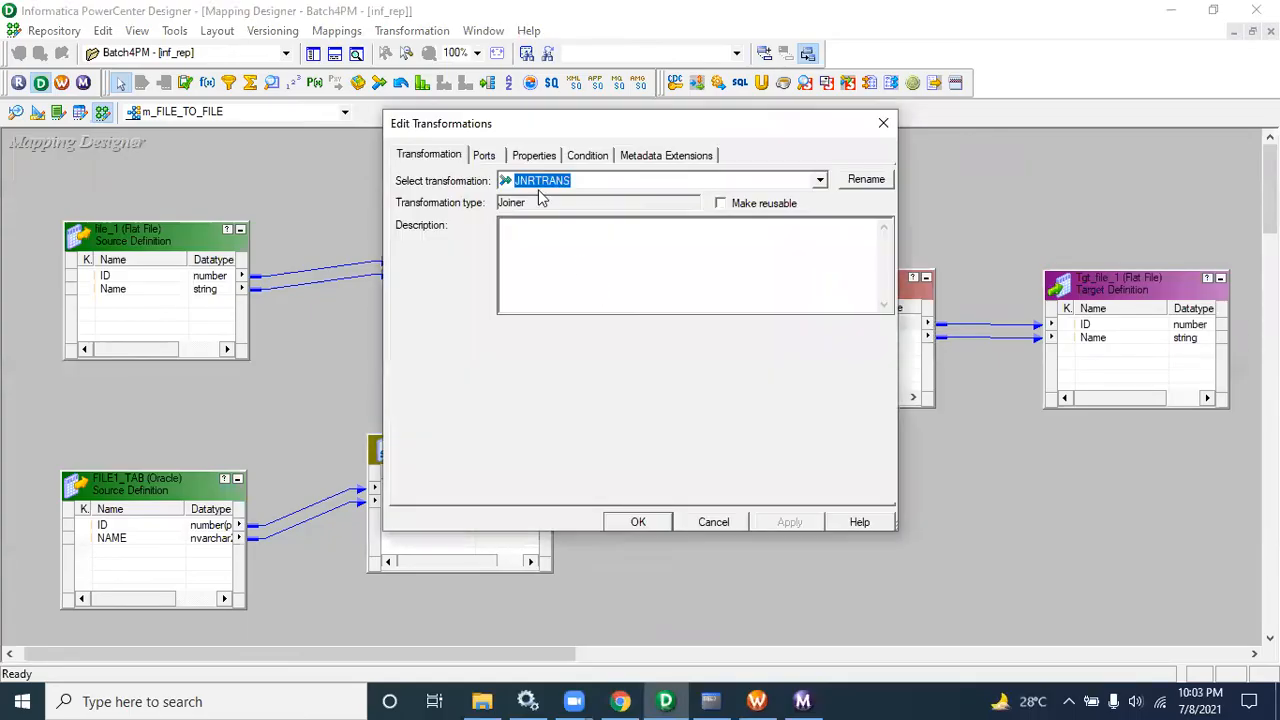
click(548, 160)
click(598, 160)
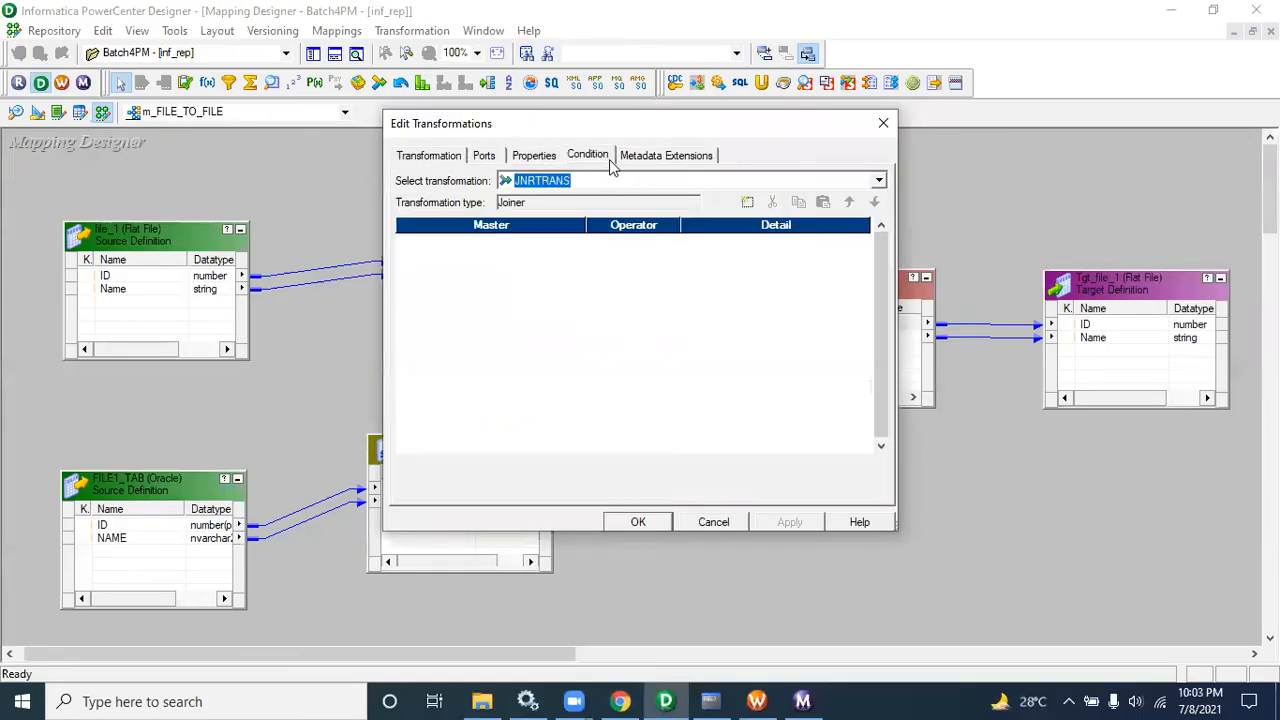
click(747, 203)
click(613, 518)
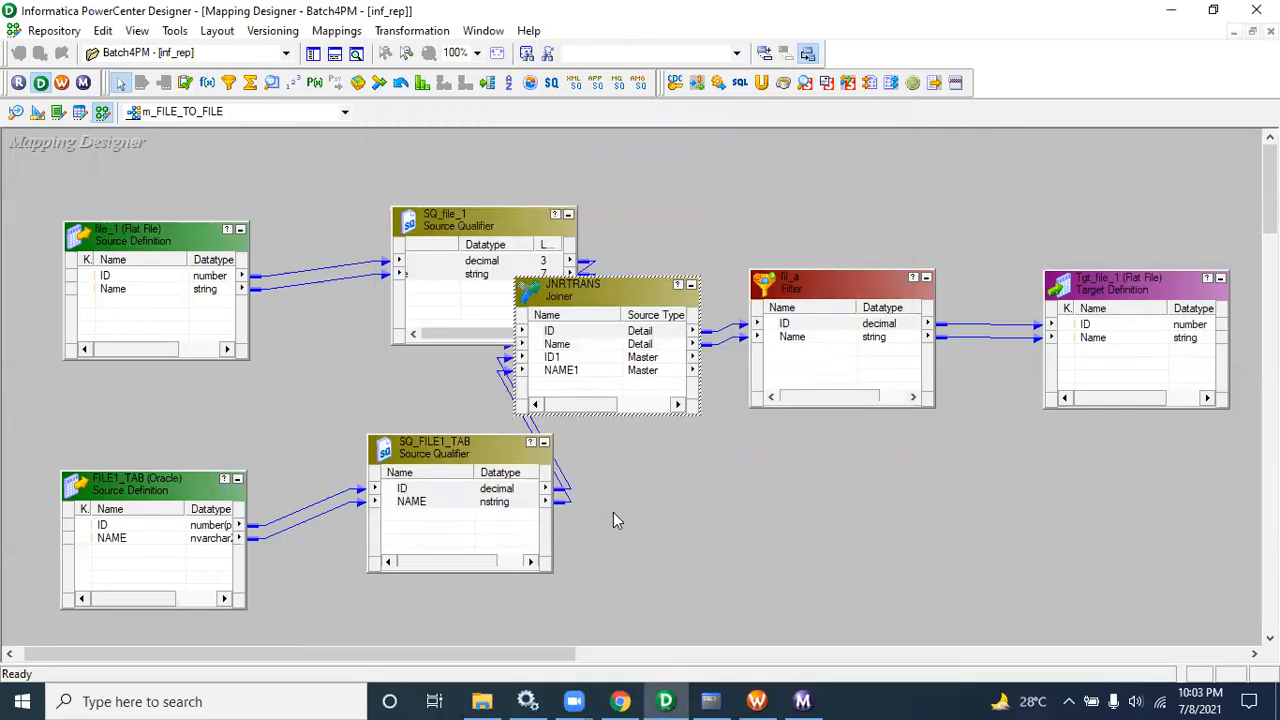
Step: Save the mapping, arrange all transformations and close the output window
key(ctrl+s)
right_click(323, 382)
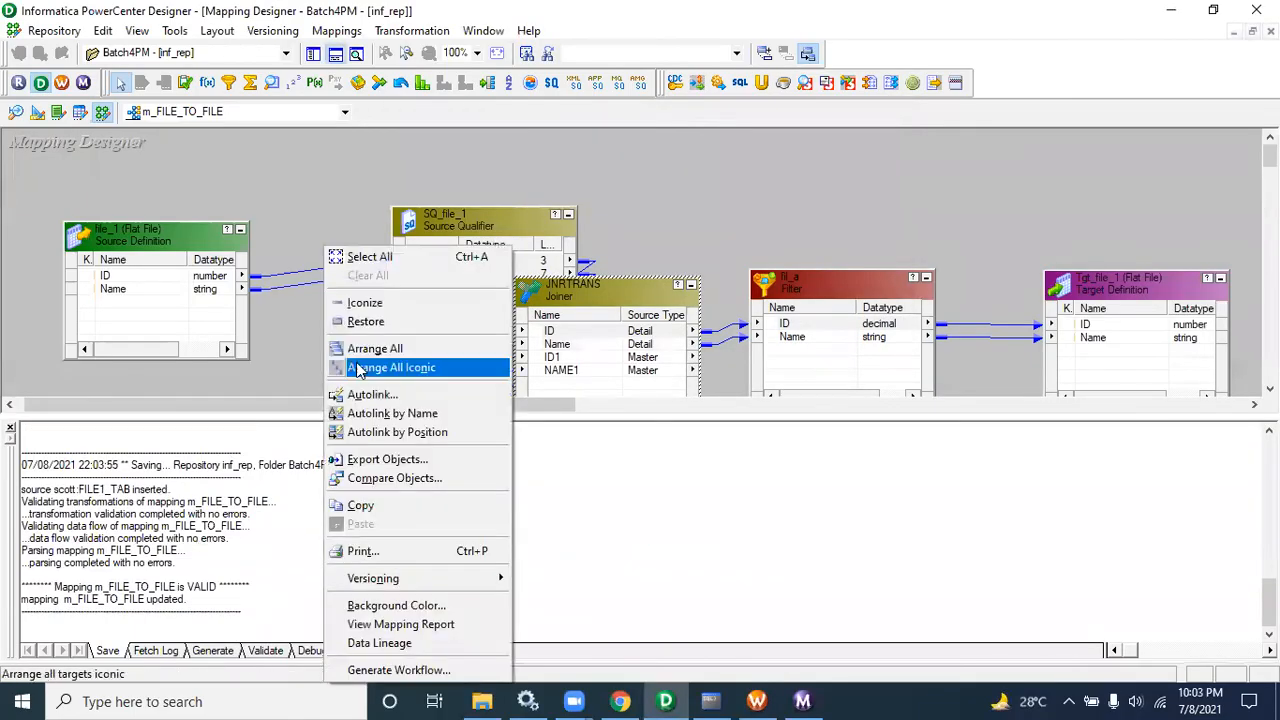
click(363, 355)
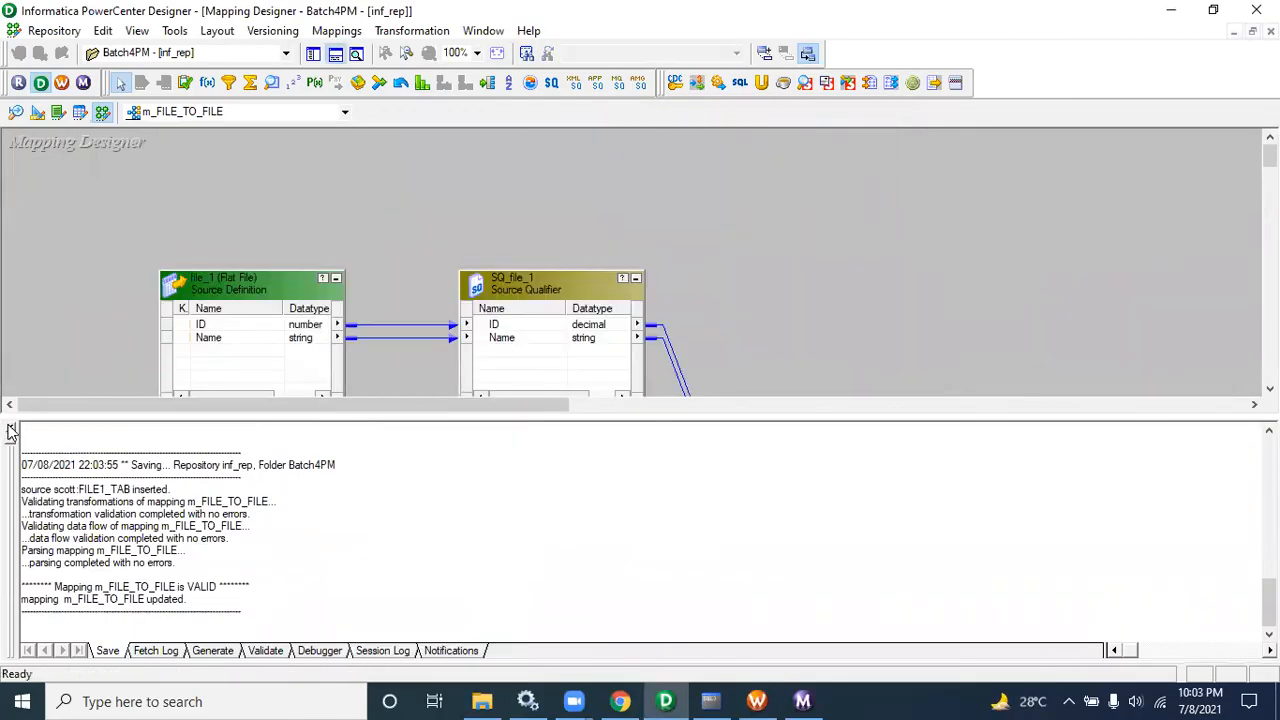
click(10, 428)
drag(437, 660, 553, 673)
drag(505, 412, 666, 623)
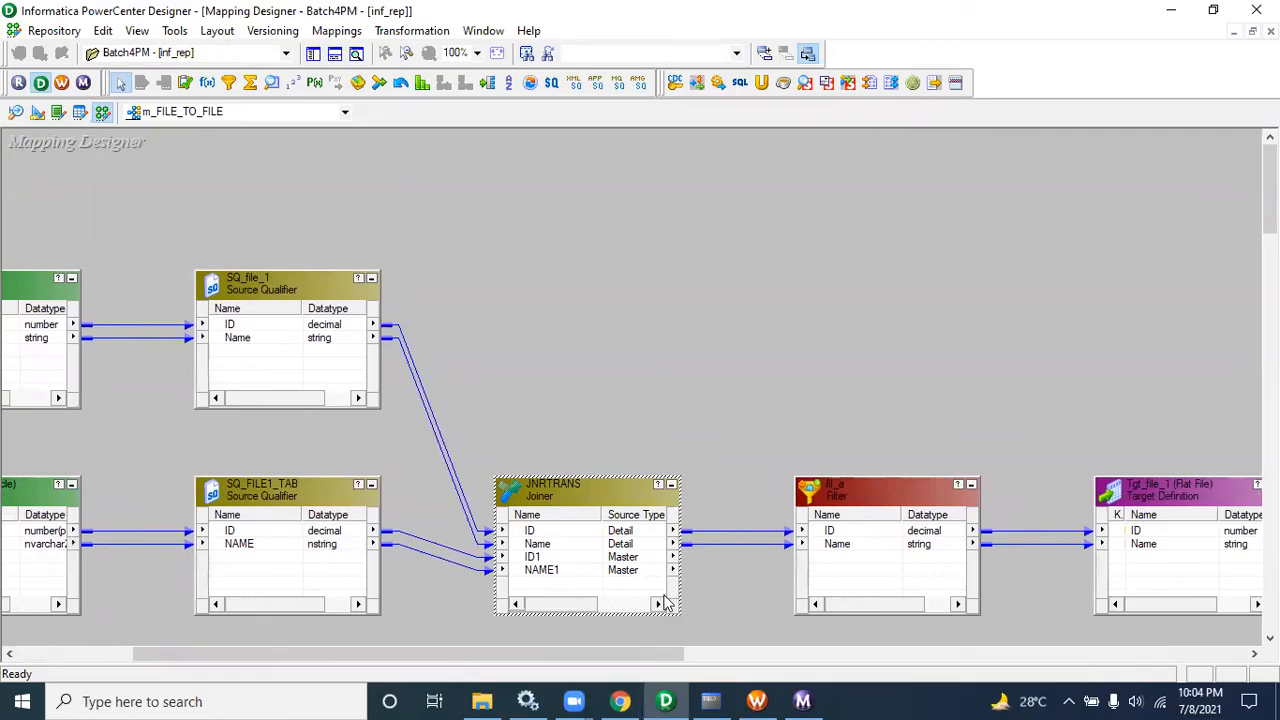
drag(549, 652, 540, 652)
Step: Arrange all transformations as icons and reposition the source icons
right_click(525, 323)
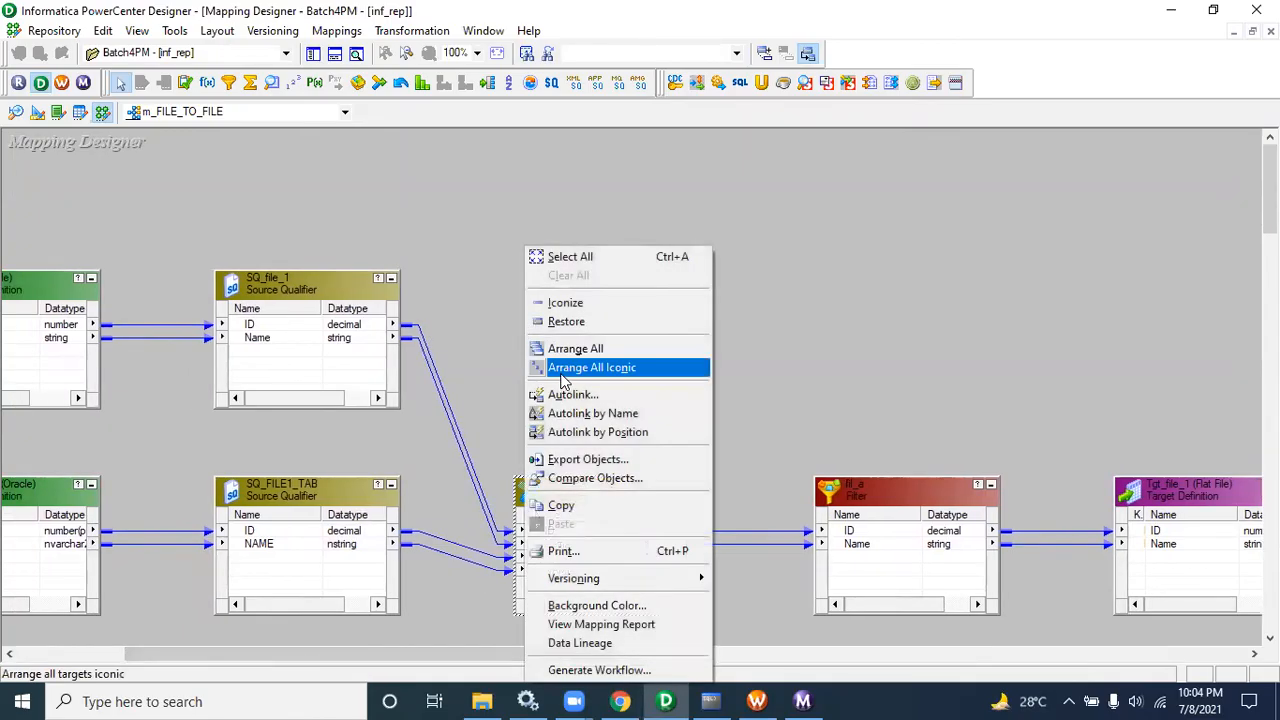
click(565, 367)
drag(131, 237, 263, 316)
drag(266, 315, 266, 312)
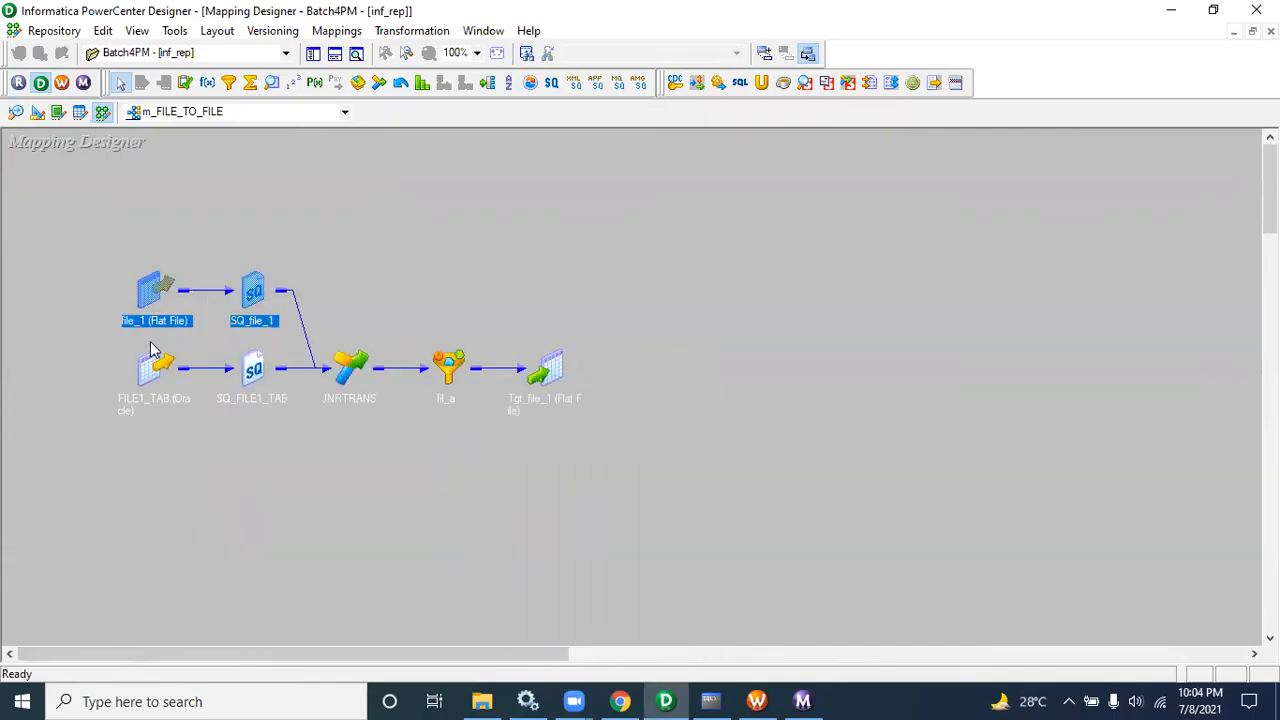
mouse_move(142, 358)
mouse_down()
mouse_move(288, 412)
mouse_move(85, 357)
mouse_up()
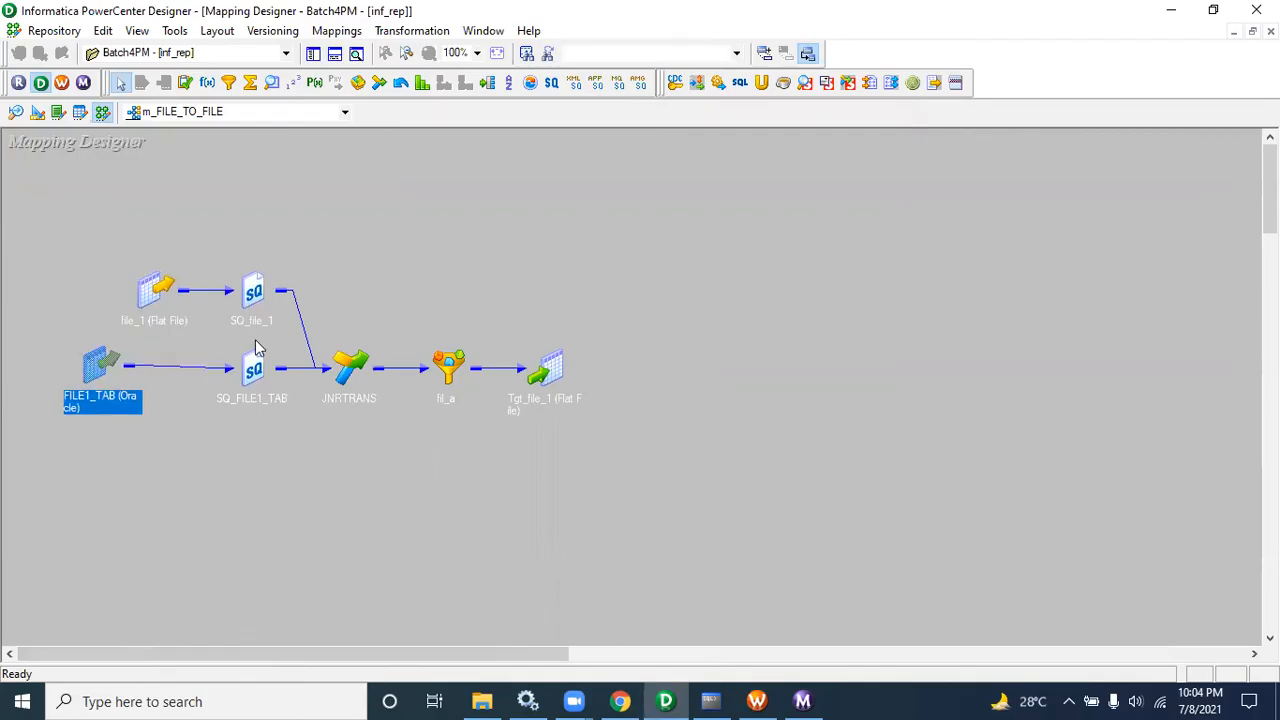
drag(315, 304, 390, 444)
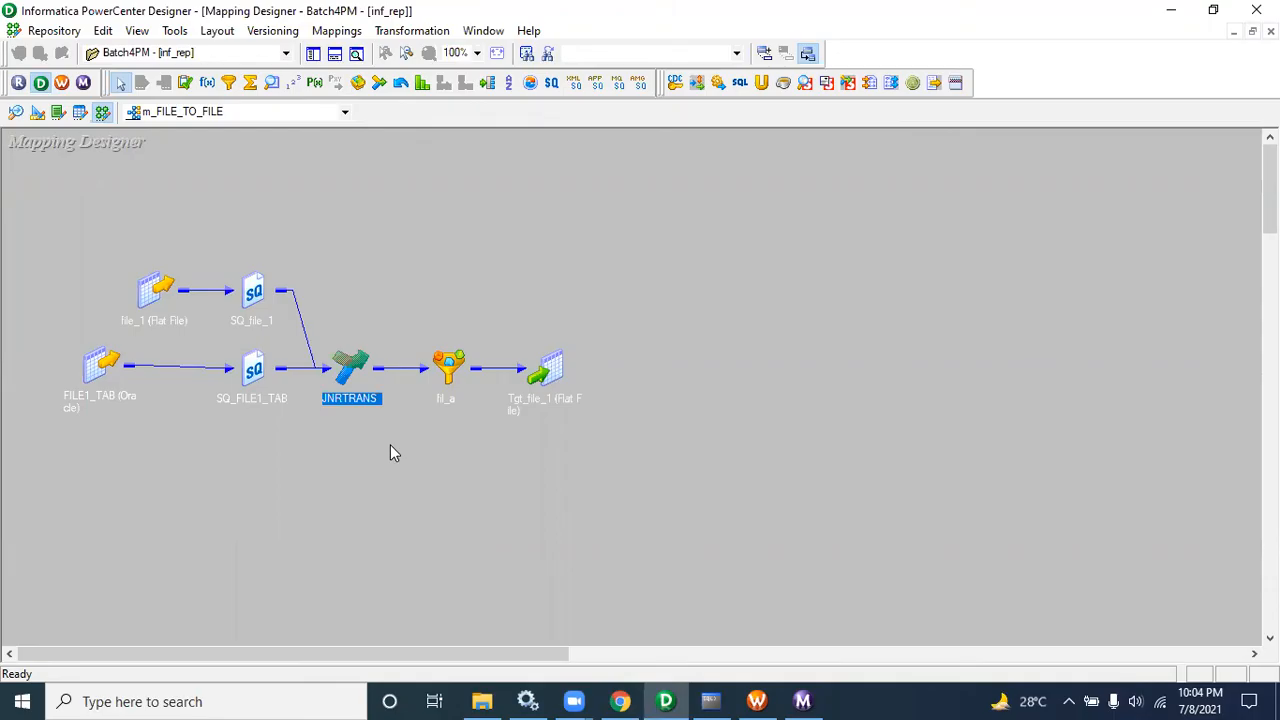
drag(410, 316, 491, 437)
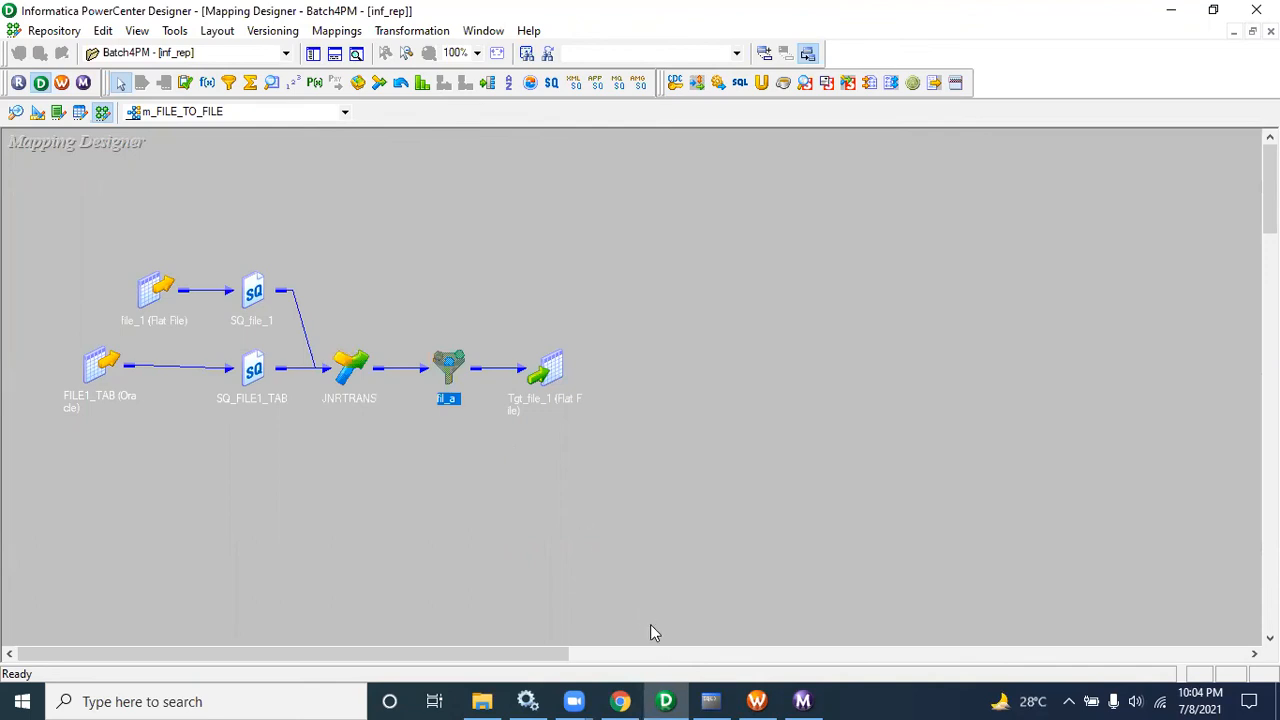
Step: Delete FILE1_TAB, SQ_FILE1_TAB and JNRTRANS from the mapping
drag(37, 344, 352, 401)
key(Delete)
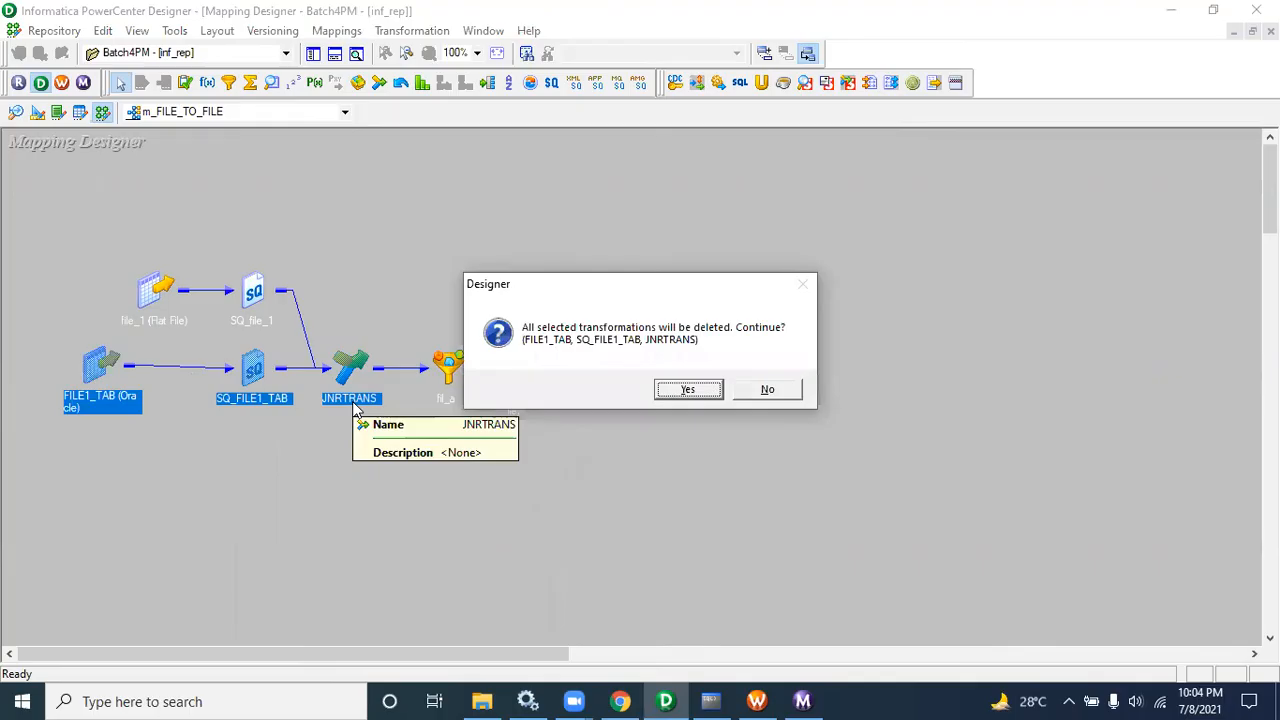
key(Return)
Step: Link all SQ_file_1 ports to the fil_a filter again
double_click(452, 364)
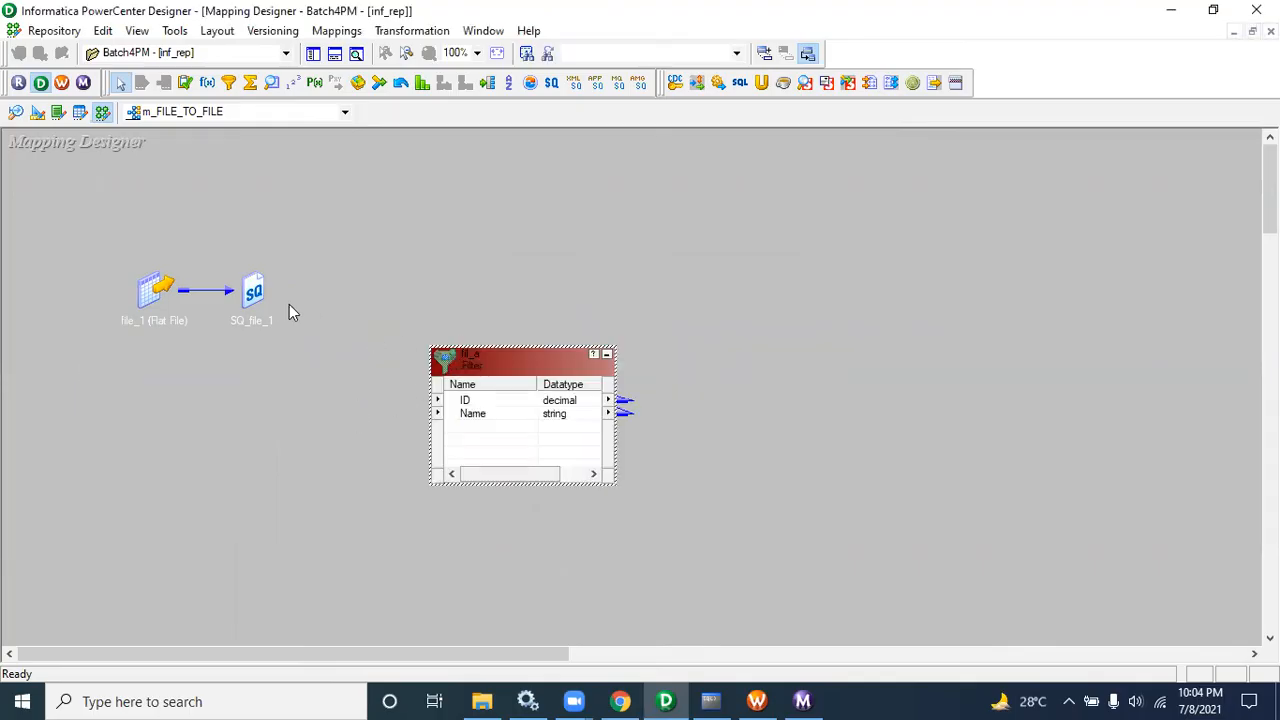
double_click(258, 295)
right_click(280, 343)
click(295, 348)
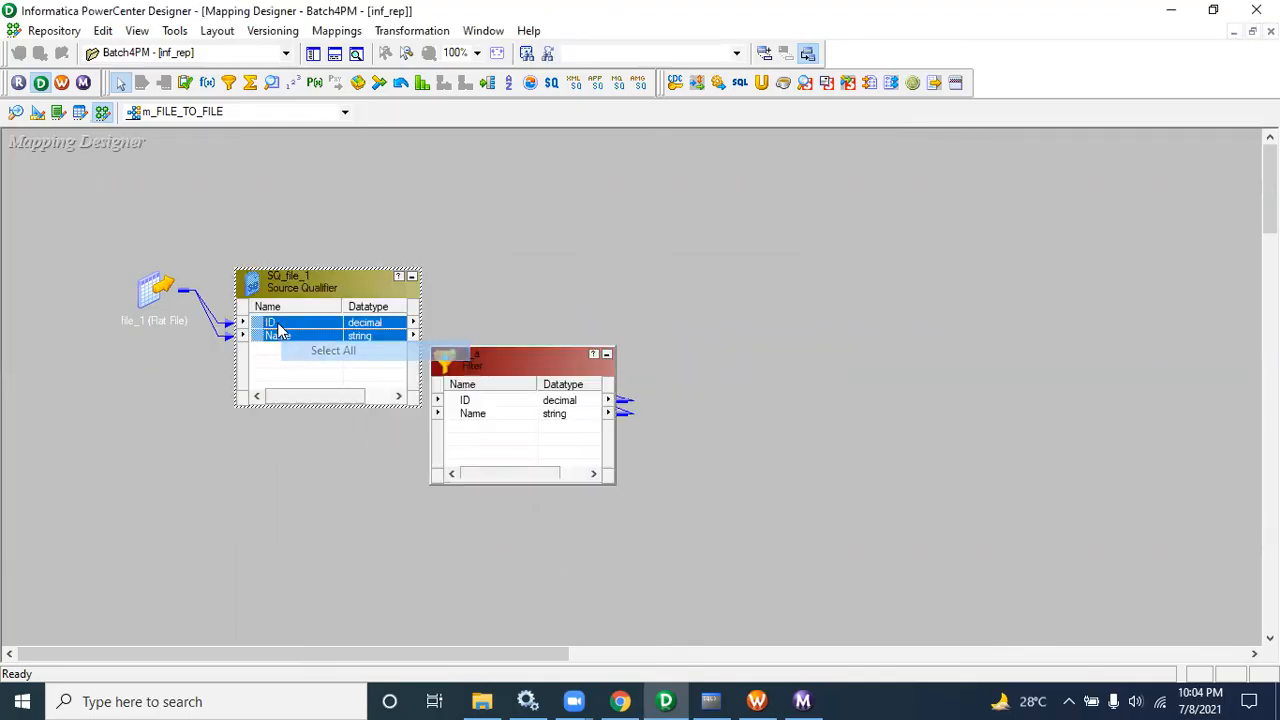
drag(283, 322, 472, 408)
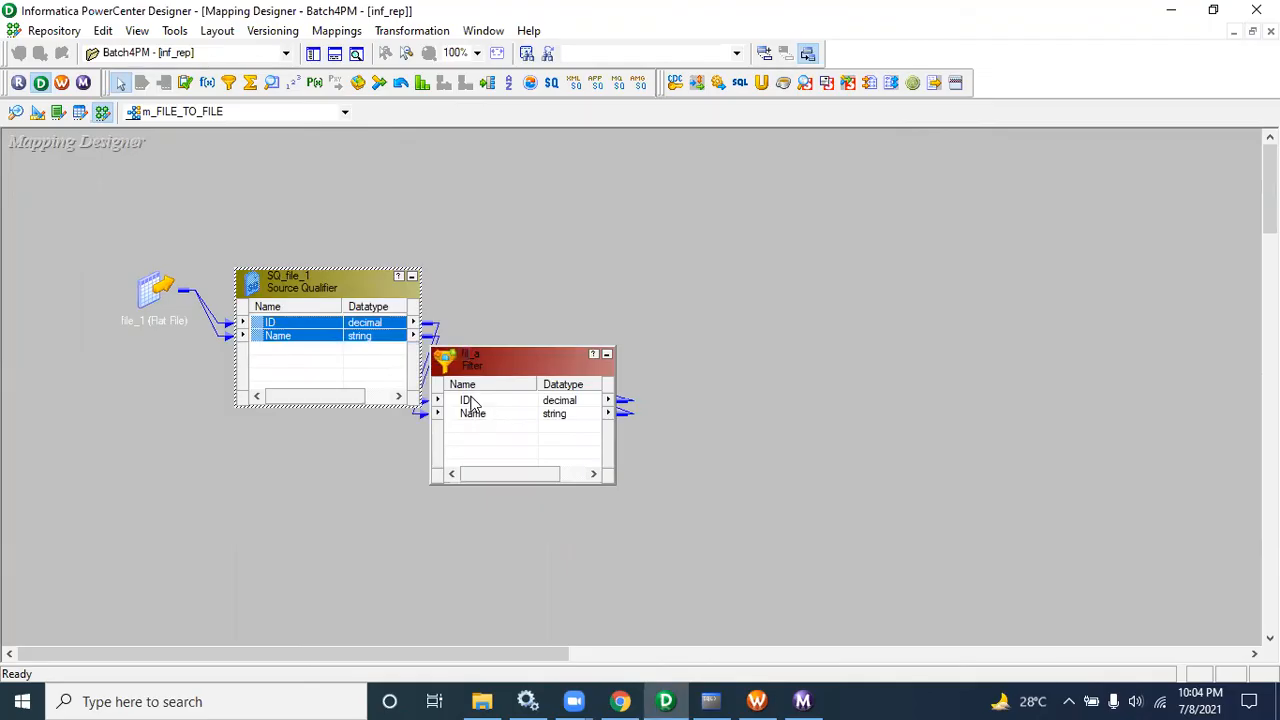
Step: Save the mapping and rearrange all transformations in normal view
key(ctrl+s)
right_click(617, 281)
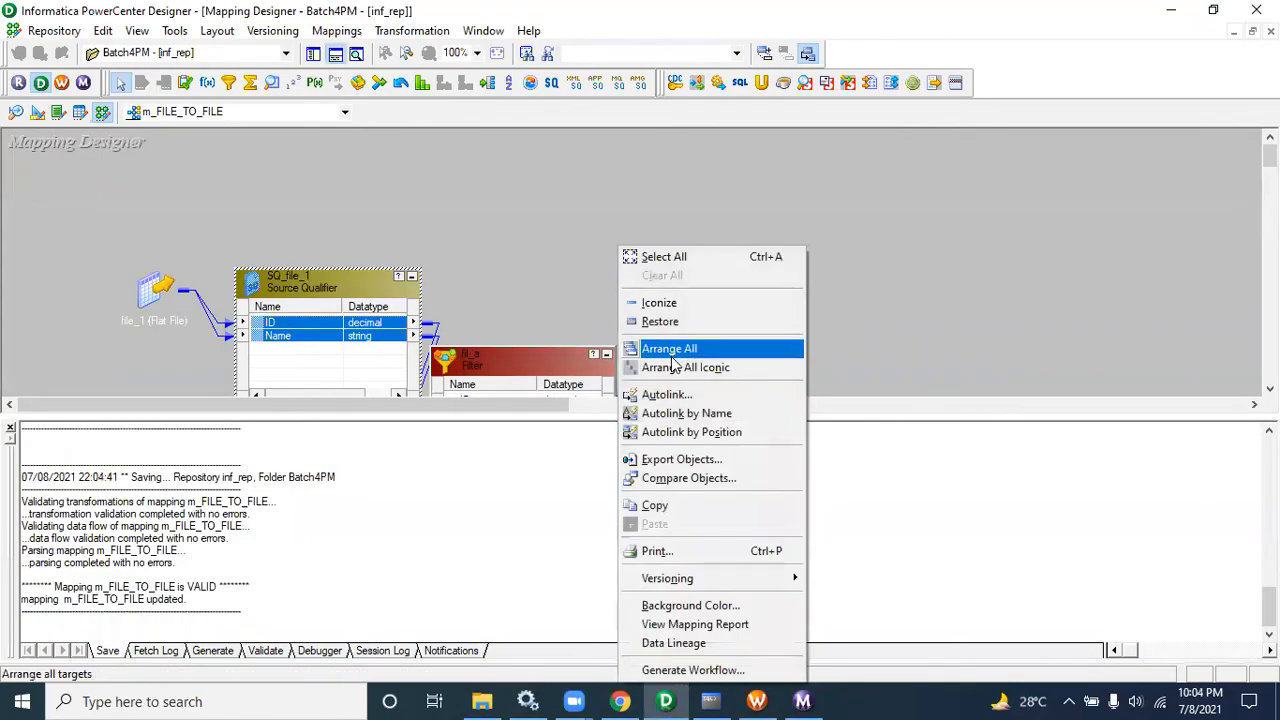
click(676, 367)
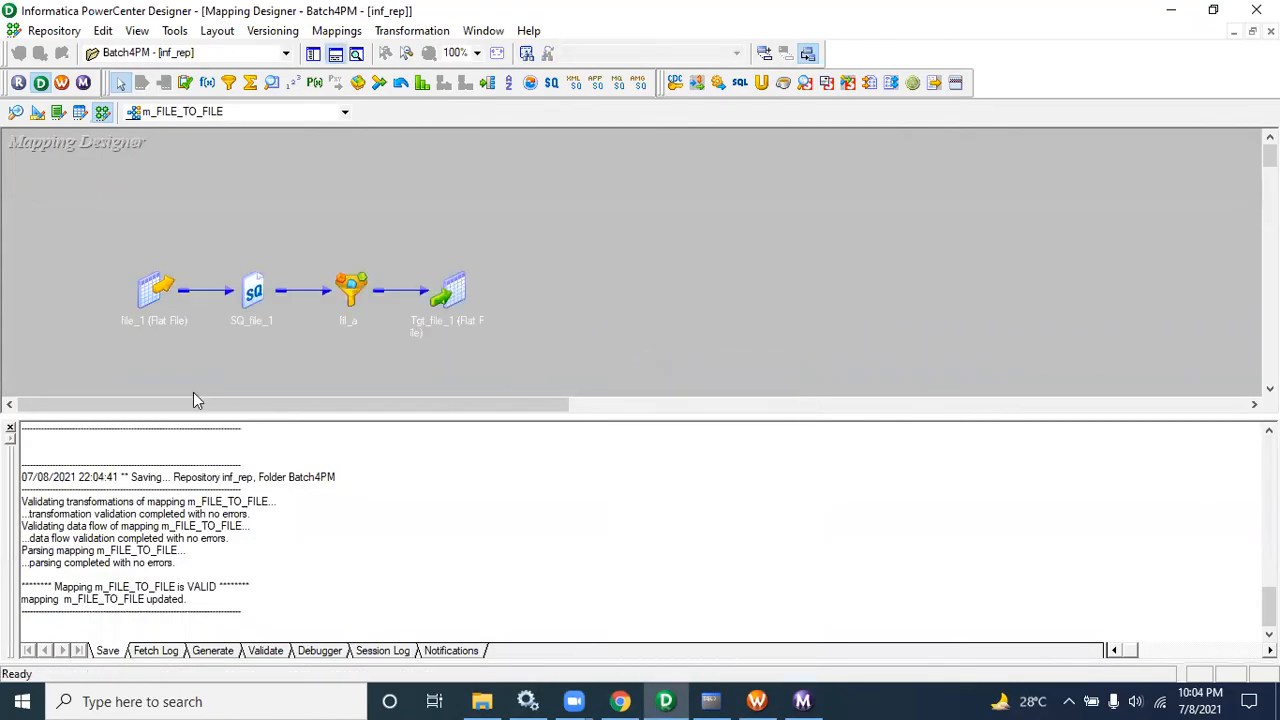
right_click(500, 179)
click(557, 289)
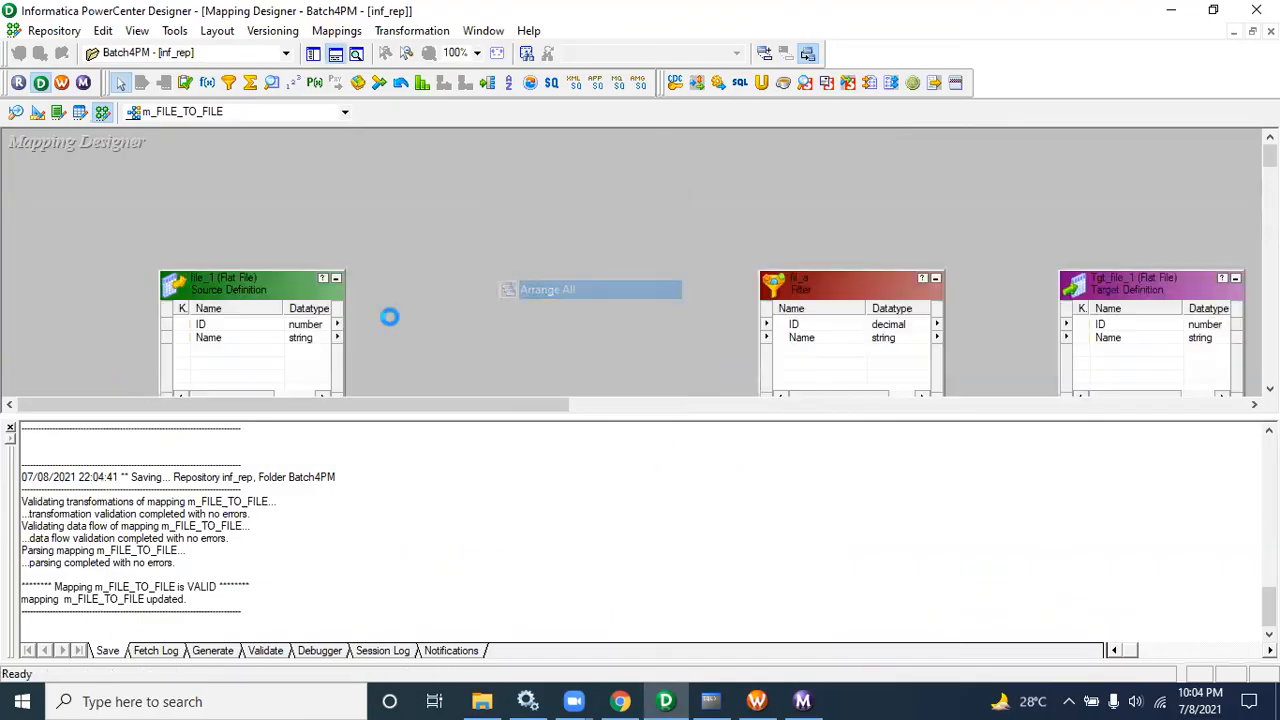
click(10, 428)
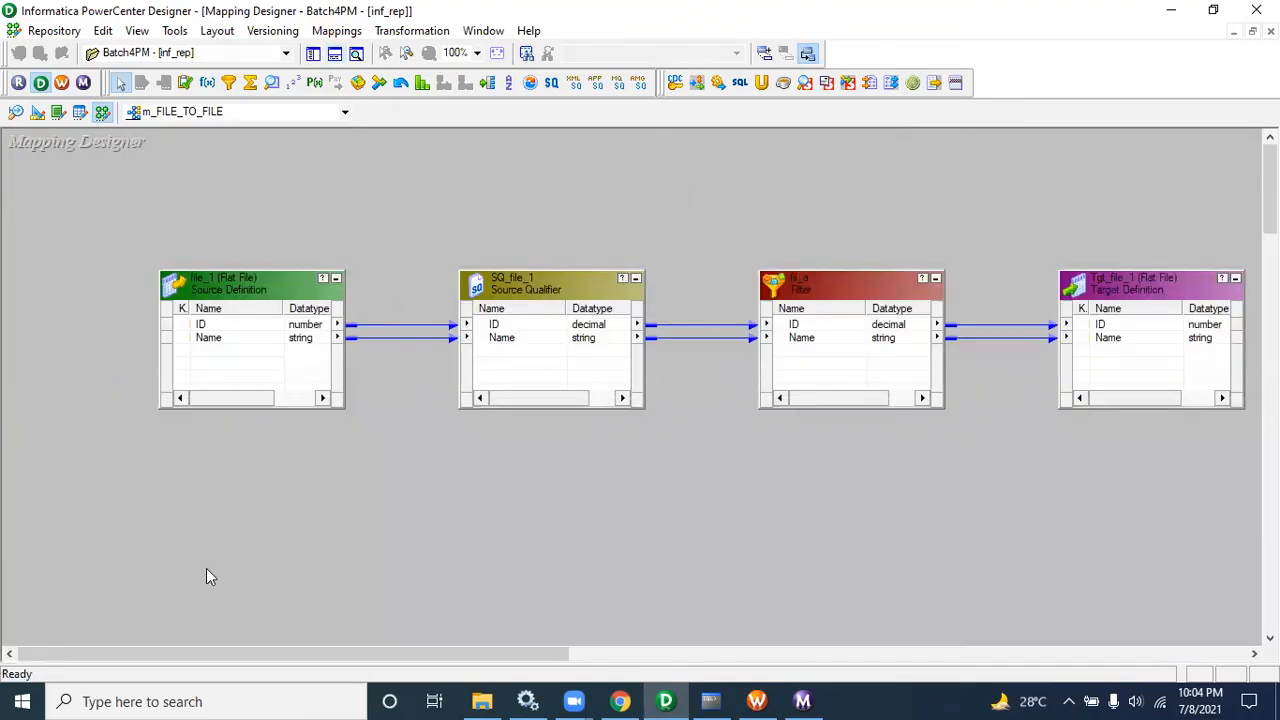
drag(223, 651, 264, 654)
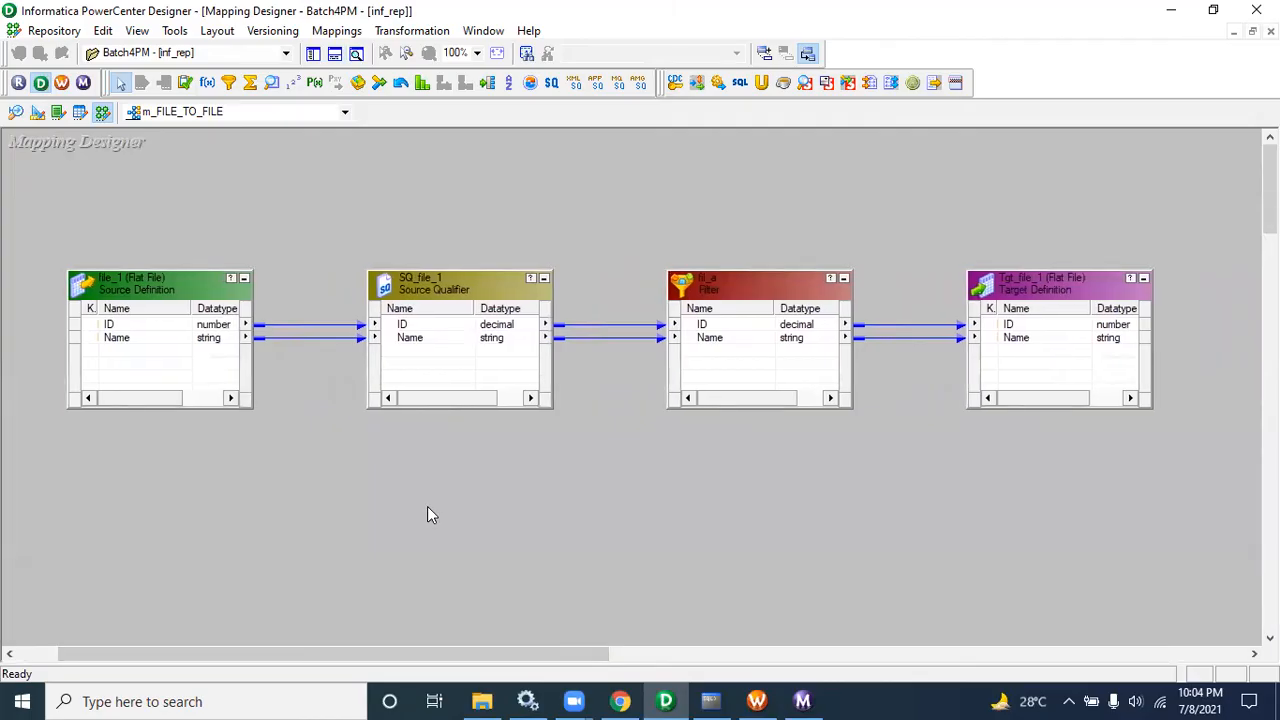
Step: Switch to the browser and open the Gmail Sent mail folder
click(620, 701)
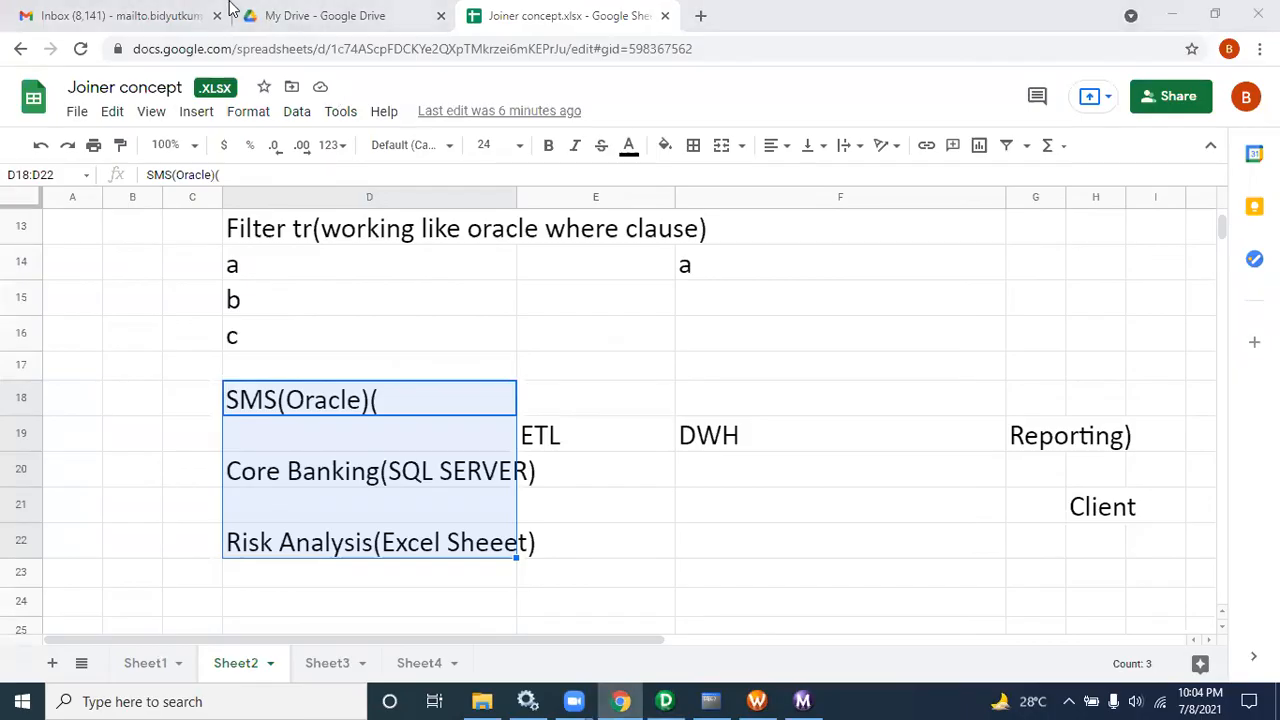
click(231, 10)
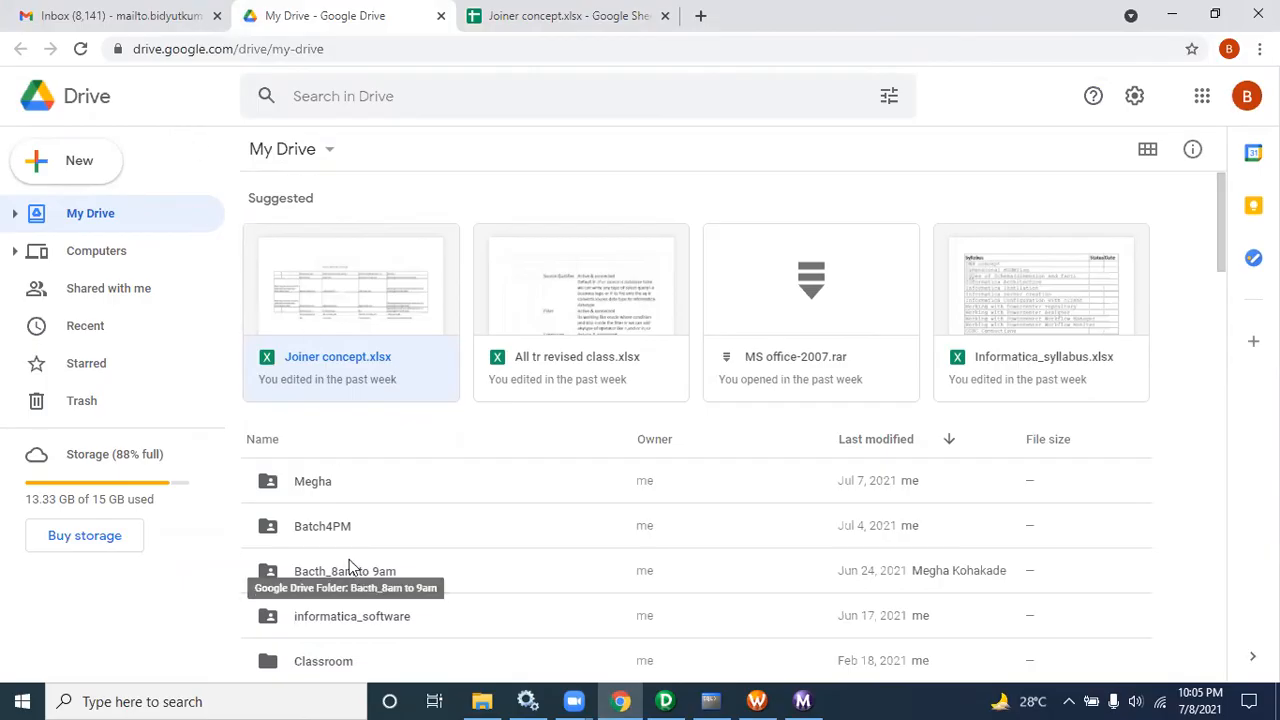
click(57, 10)
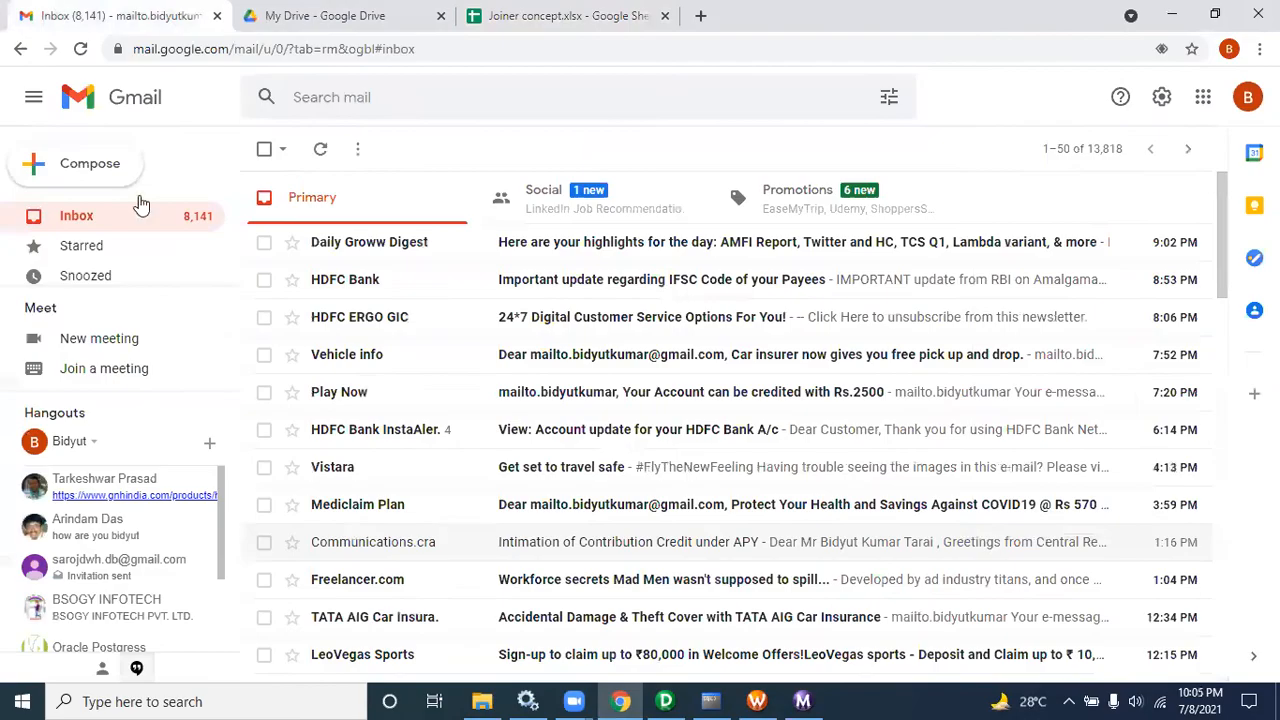
drag(229, 233, 232, 265)
click(128, 264)
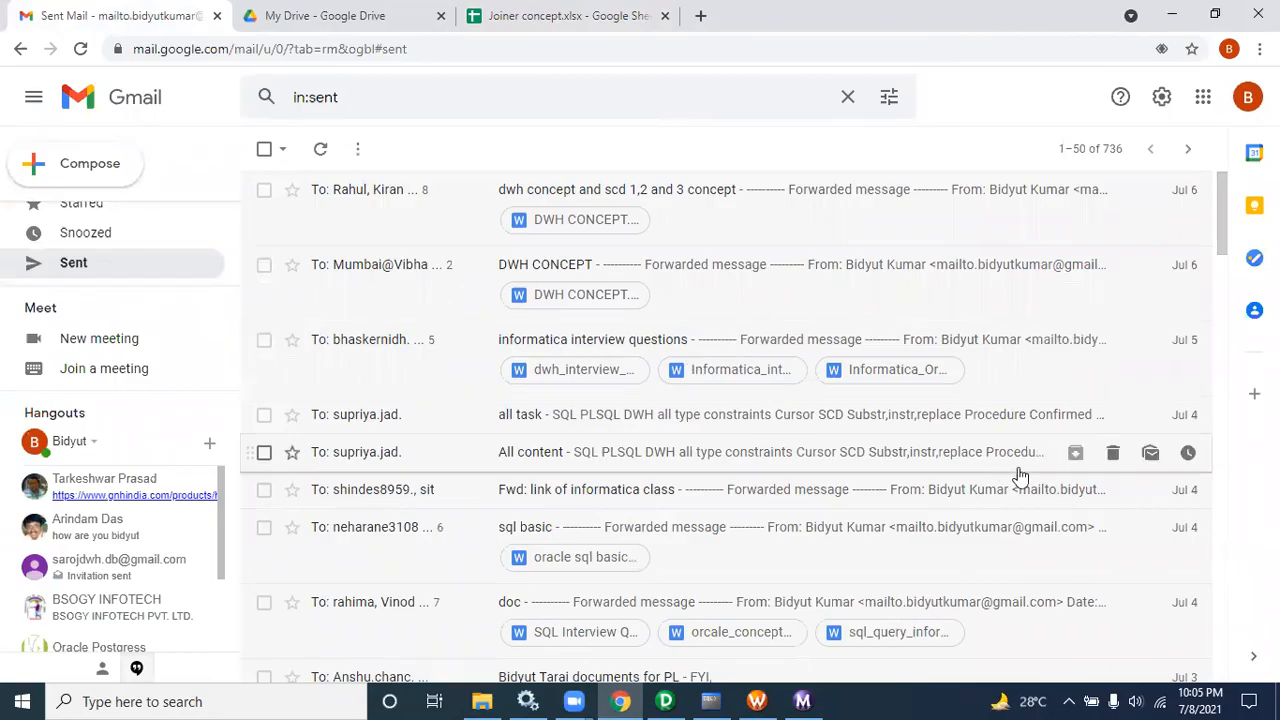
Step: Open the sql basic sent email, start forwarding it, and add a first recipient from the contact suggestions
click(818, 530)
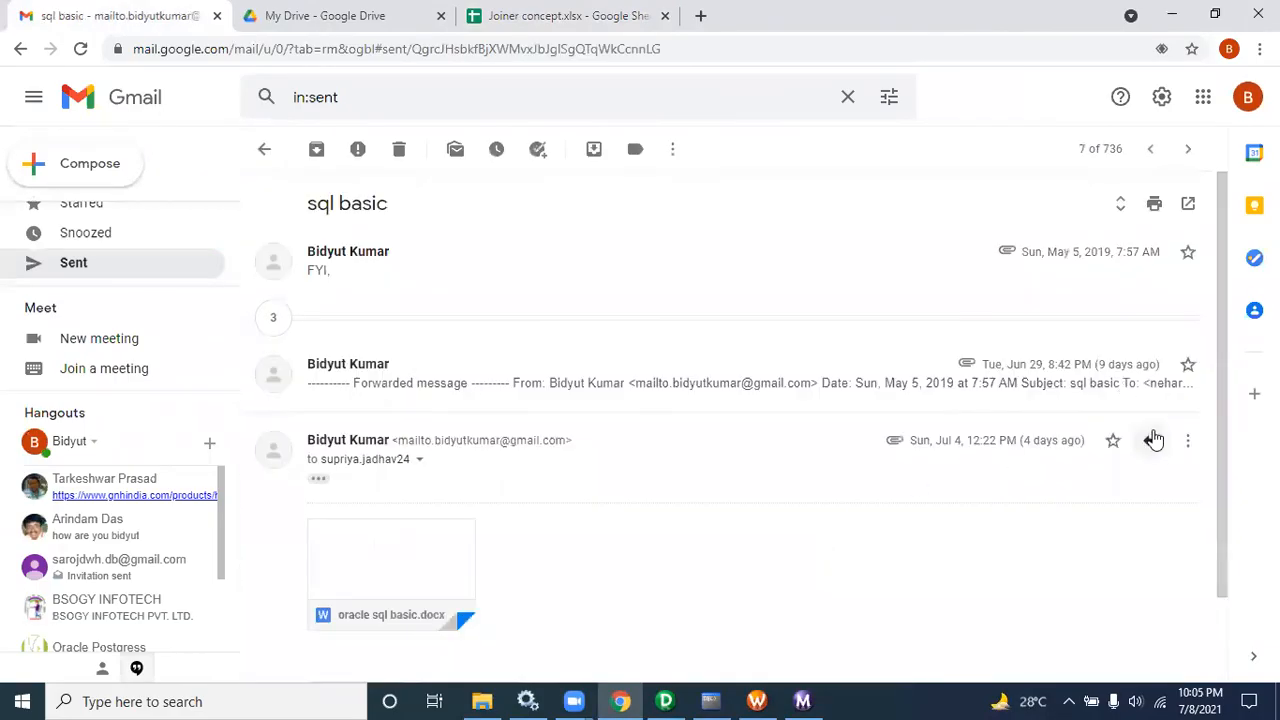
click(1187, 440)
click(1031, 406)
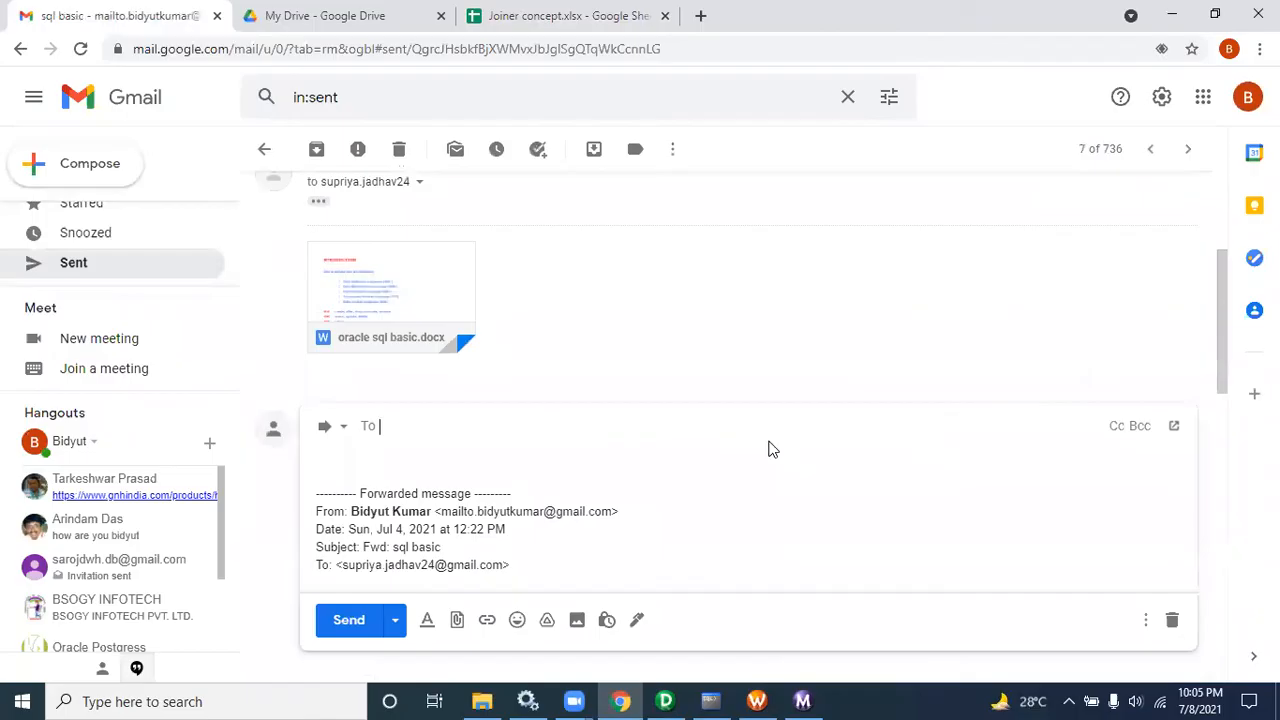
text(p)
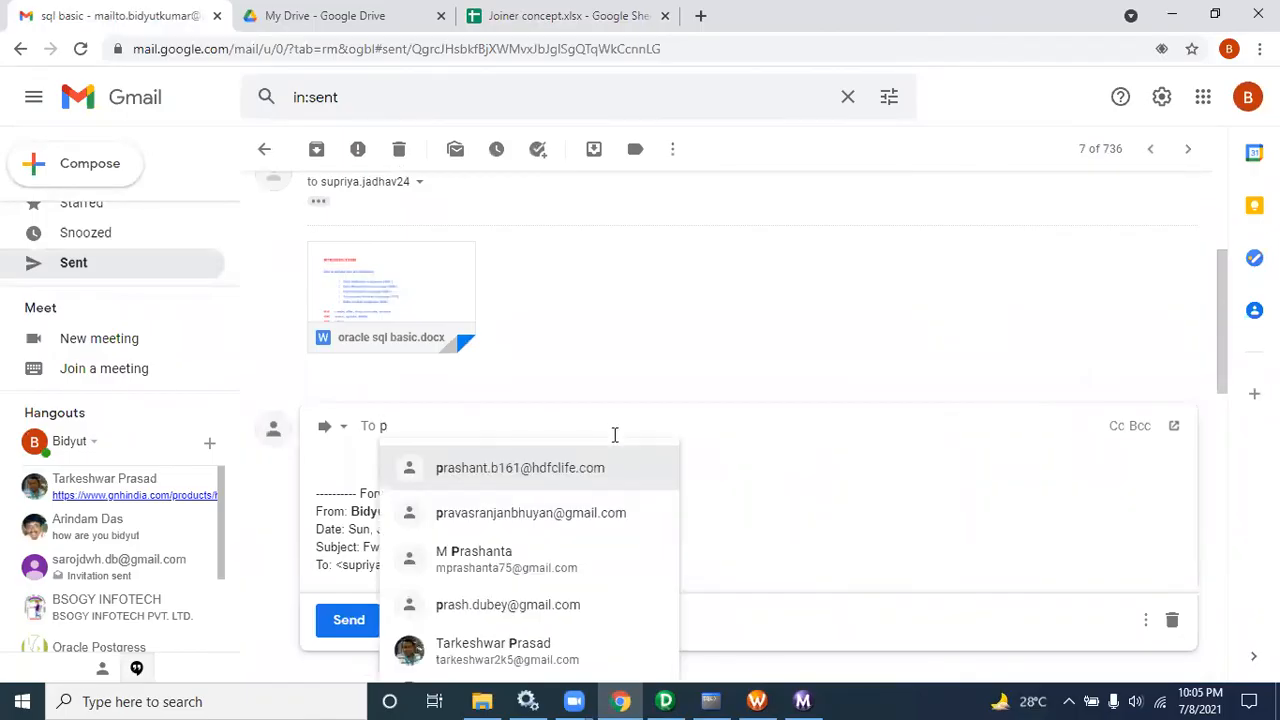
mouse_move(615, 464)
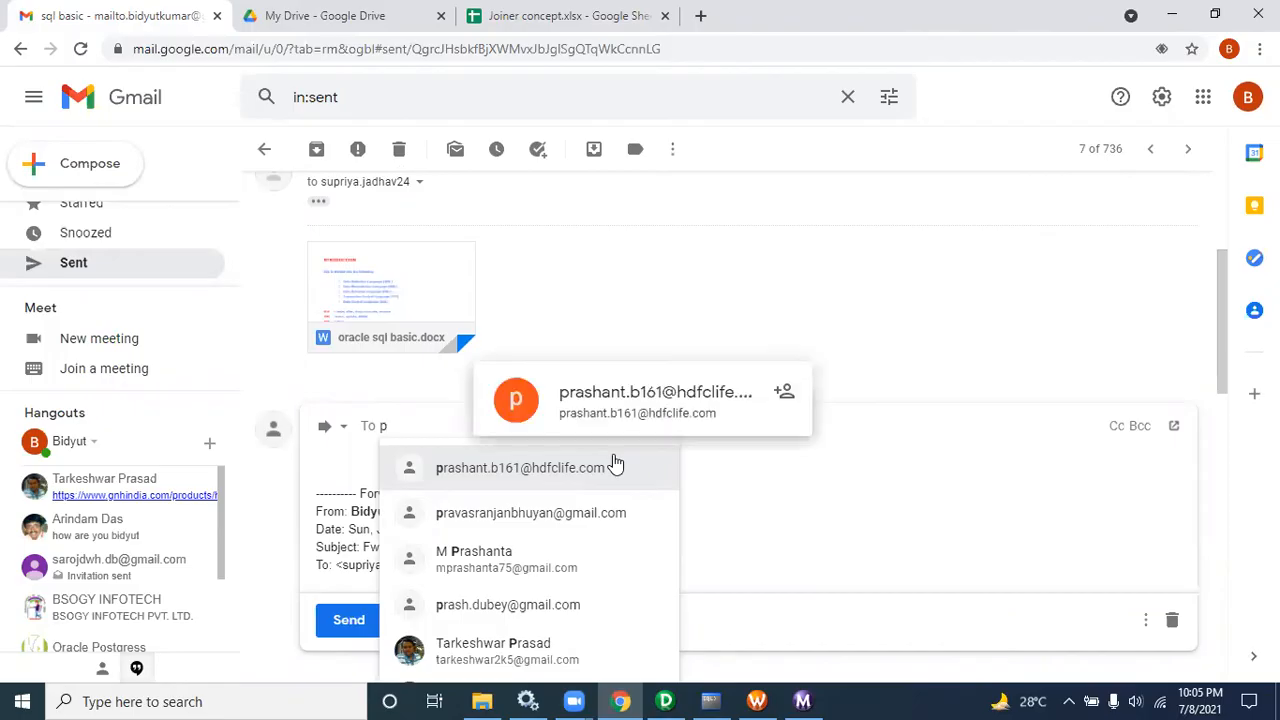
text(r)
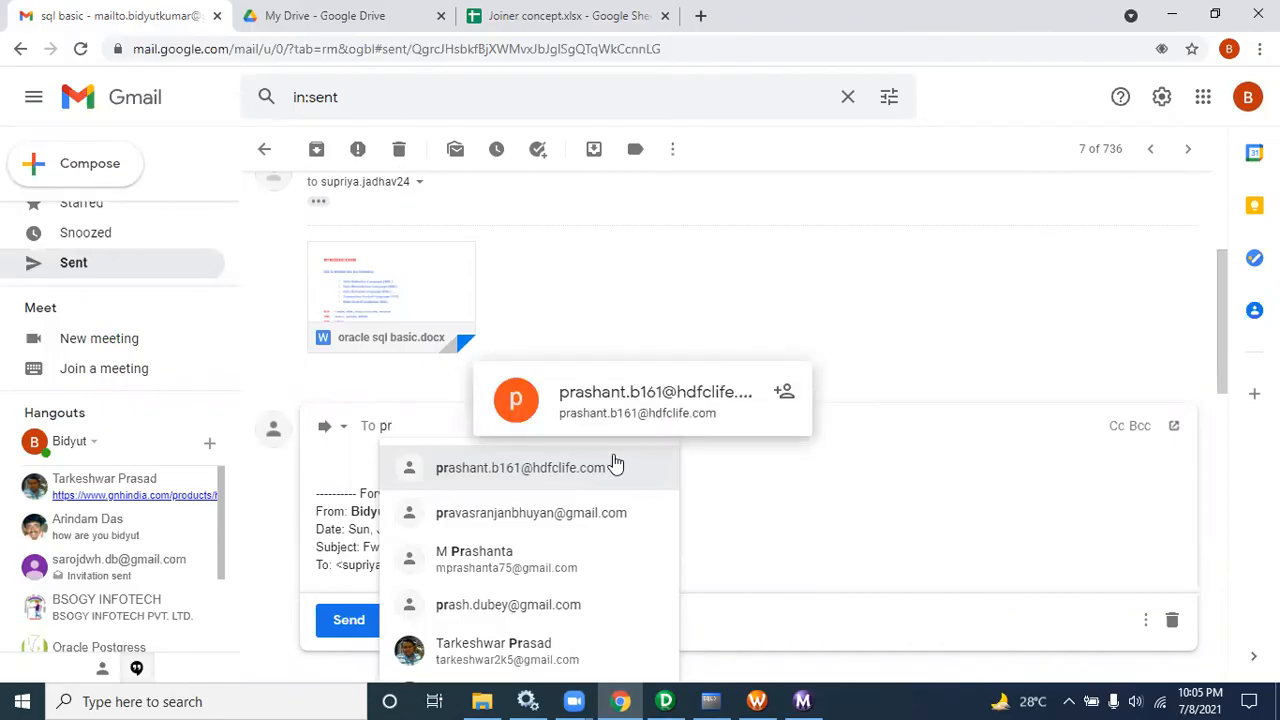
click(563, 605)
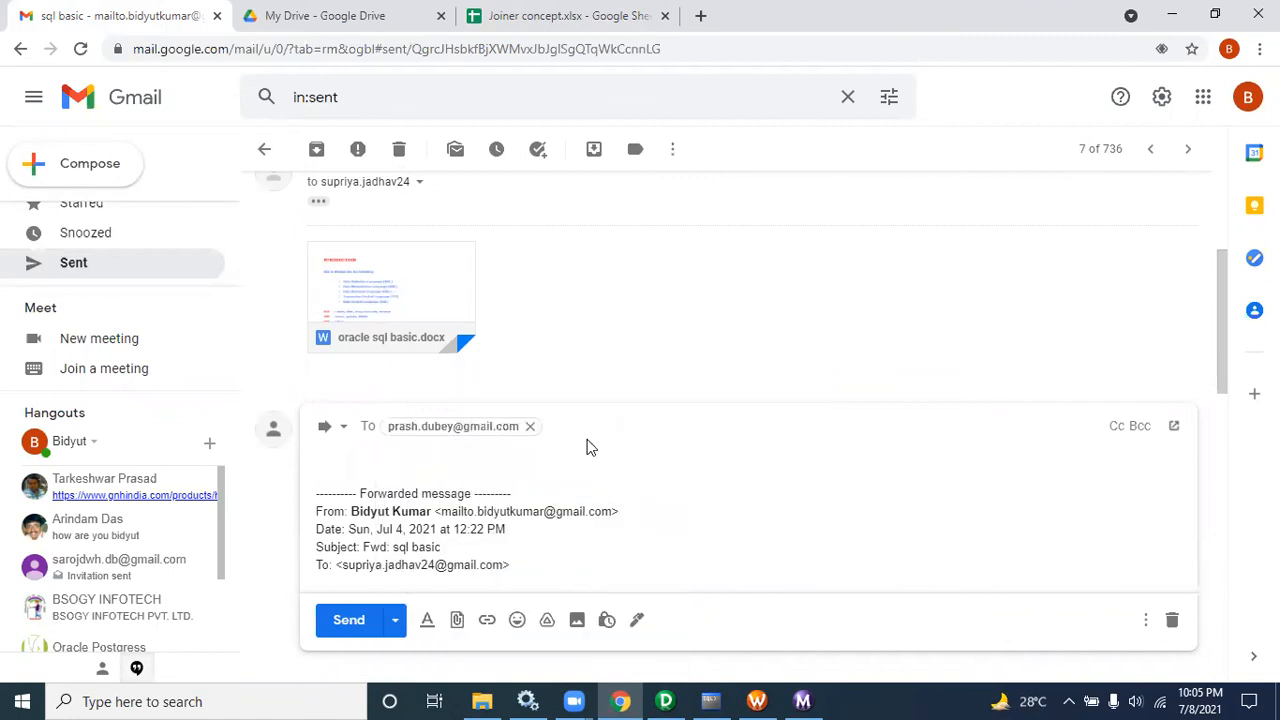
Step: Add two more recipients from the contact suggestions and send the forwarded email
text(ar)
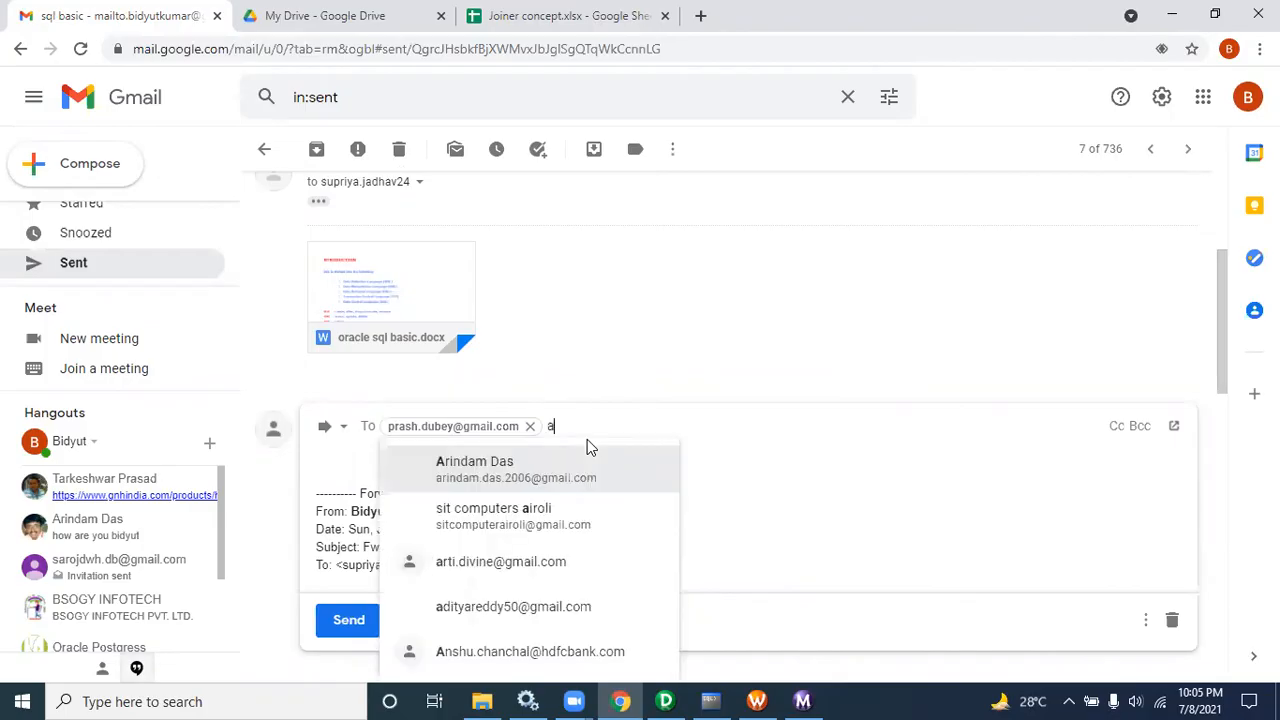
click(557, 472)
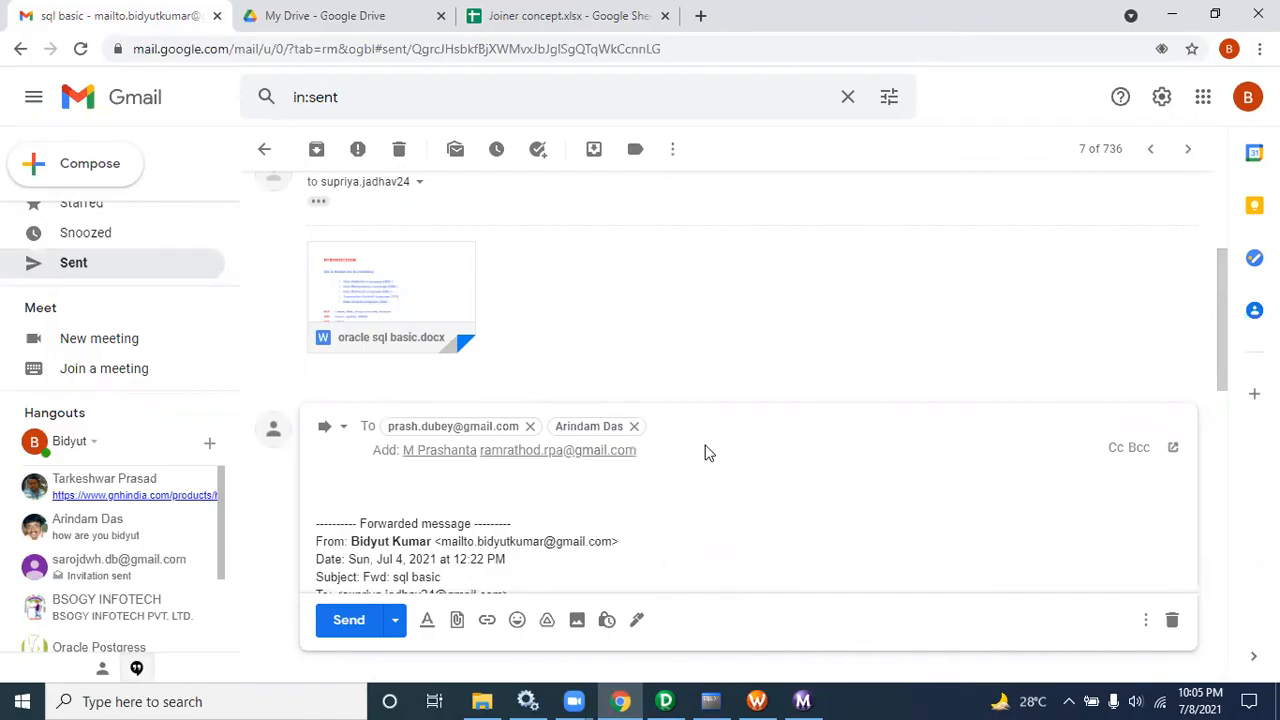
text(ra)
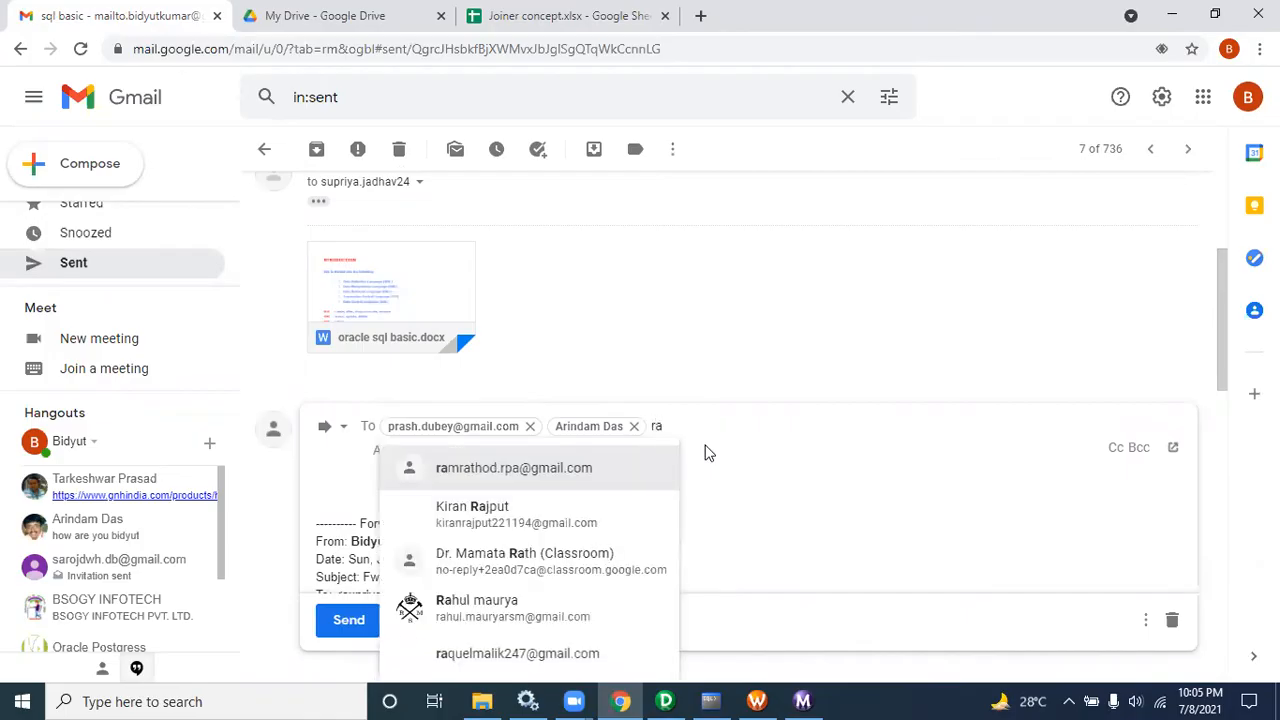
click(581, 474)
click(349, 620)
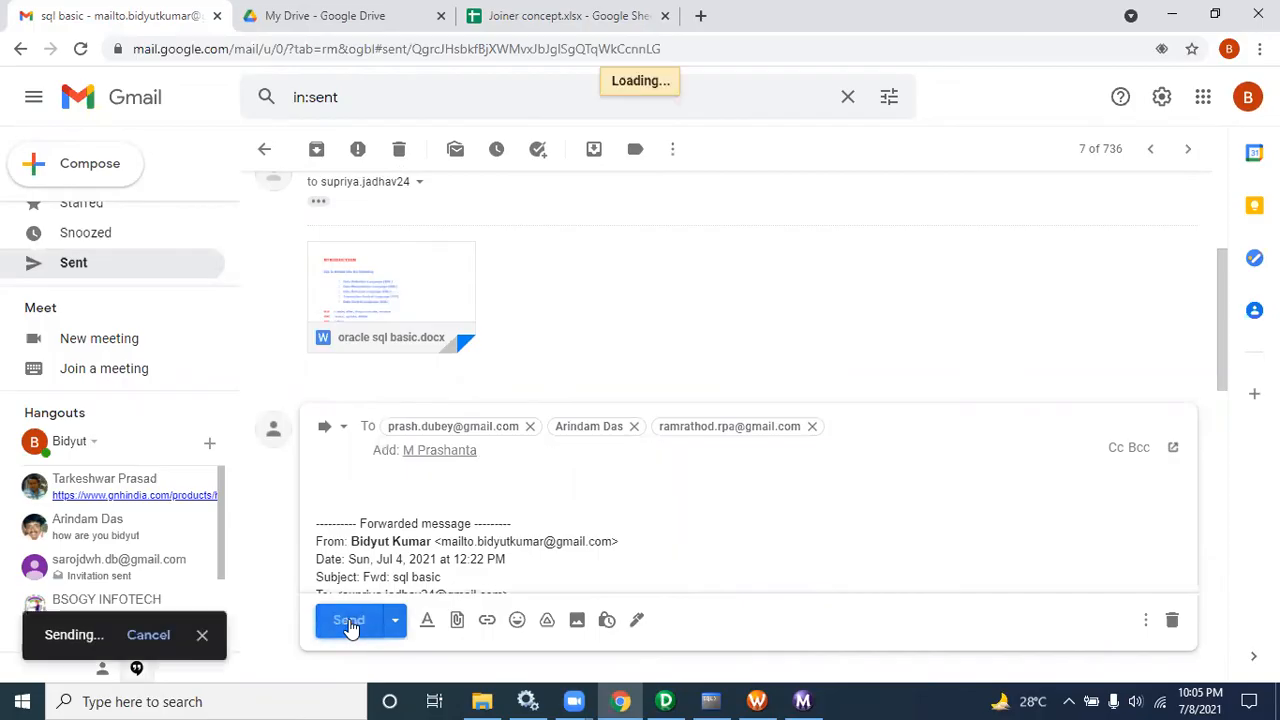
Step: Open the oracle sql basic.docx attachment preview, scroll through its pages, and close it
mouse_move(398, 335)
click(390, 290)
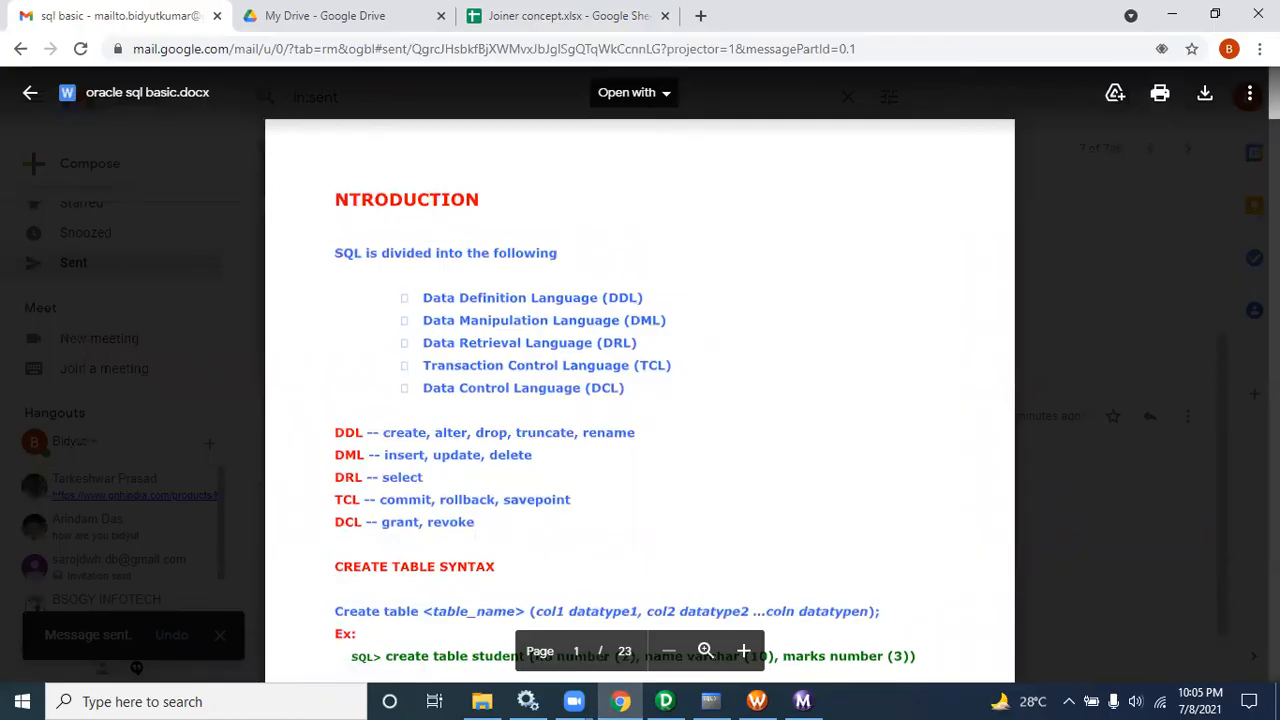
scroll(640, 400, down, 15)
scroll(640, 400, down, 15)
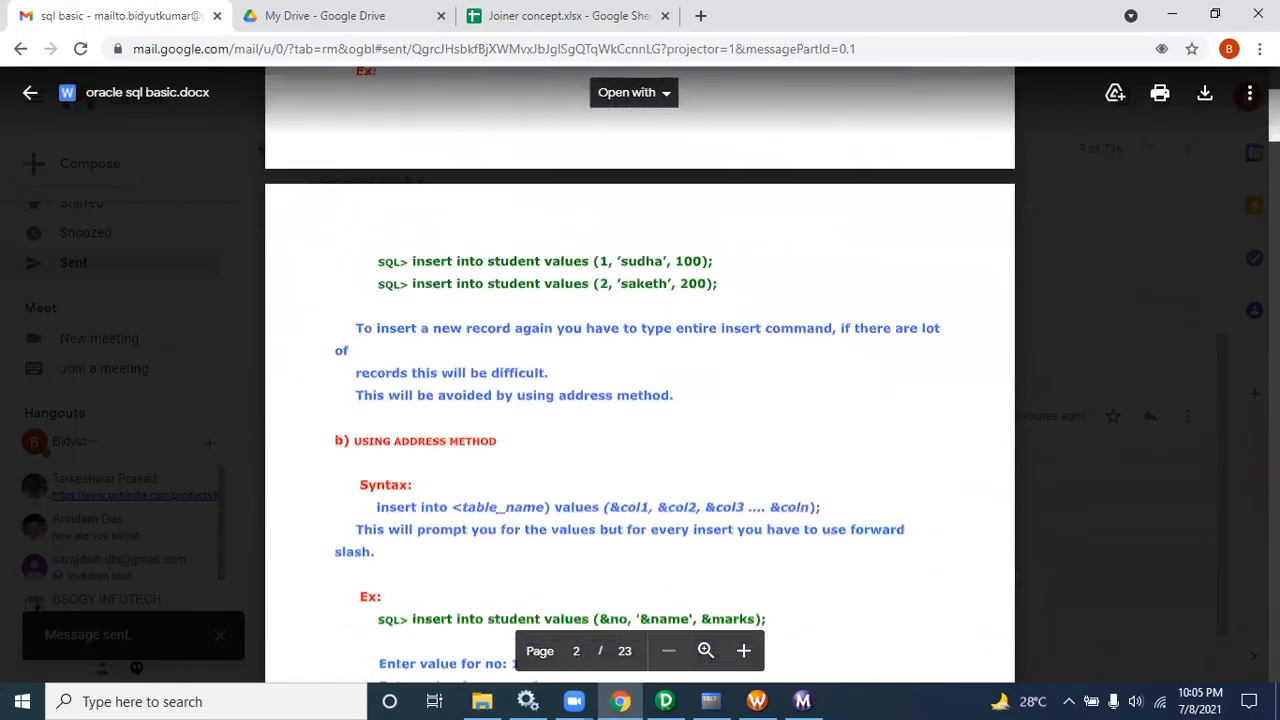
scroll(640, 400, down, 15)
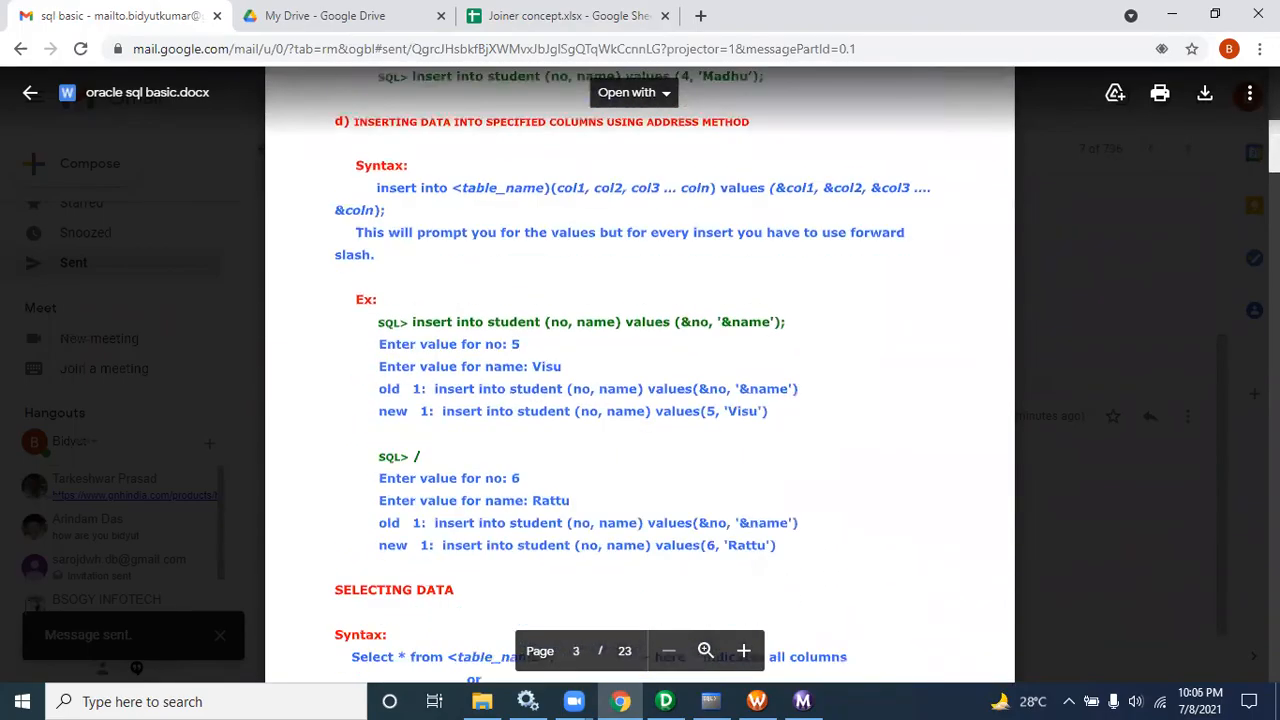
scroll(640, 400, down, 15)
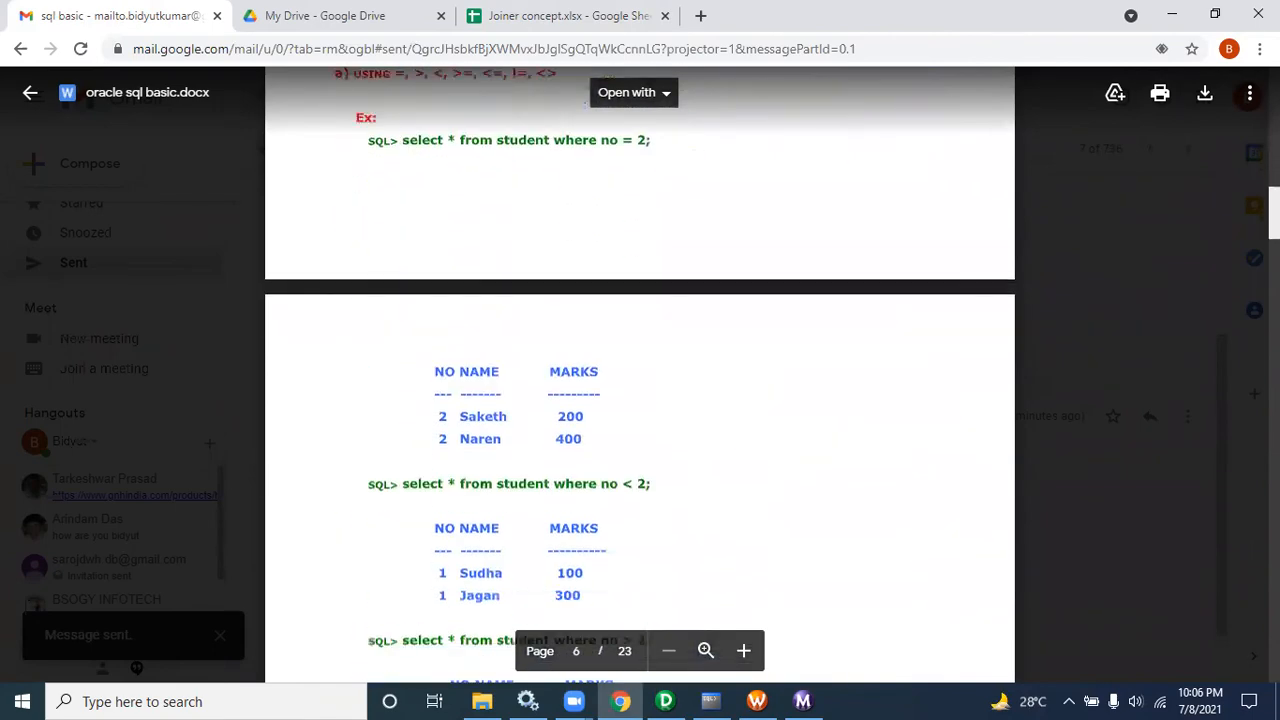
scroll(640, 400, down, 15)
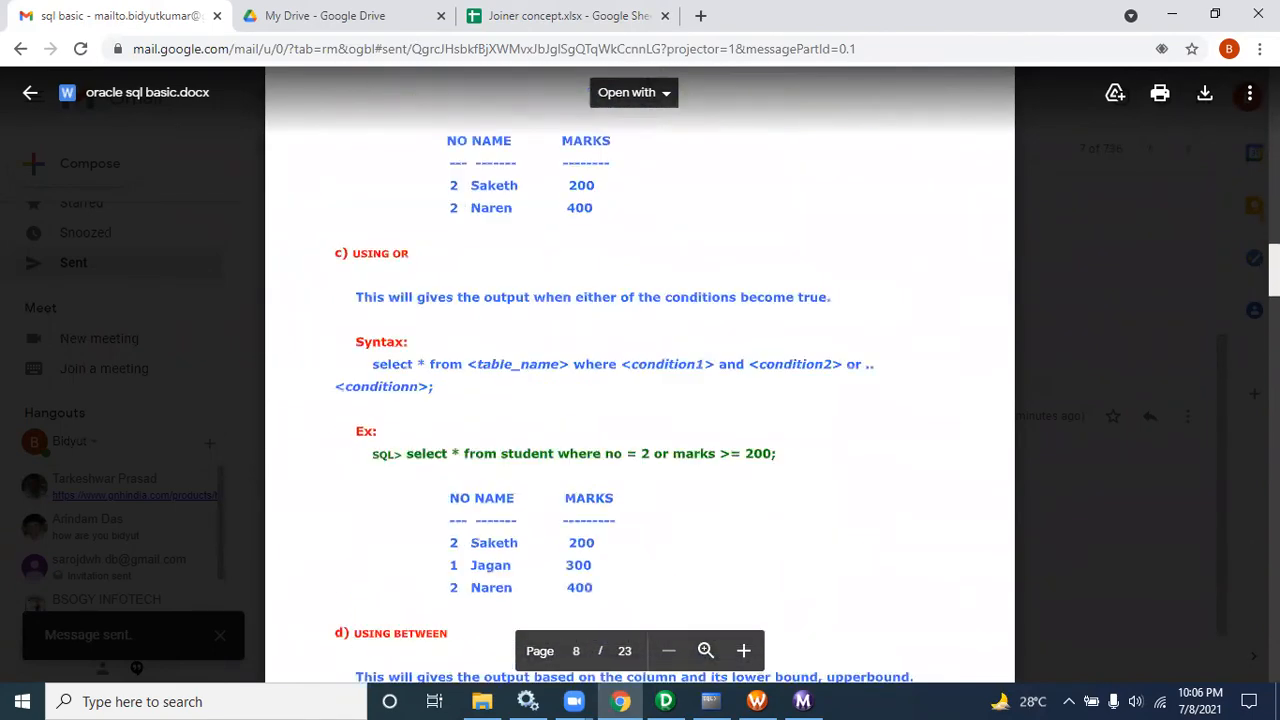
scroll(640, 400, down, 15)
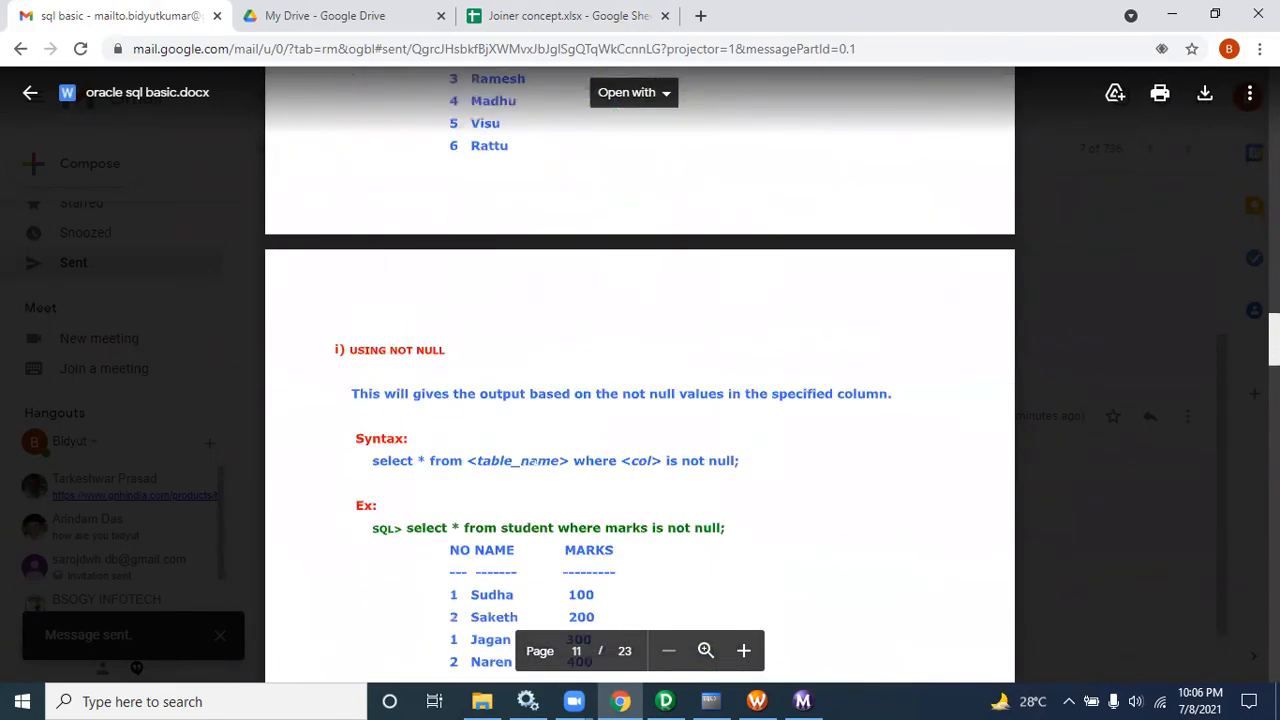
scroll(640, 400, down, 20)
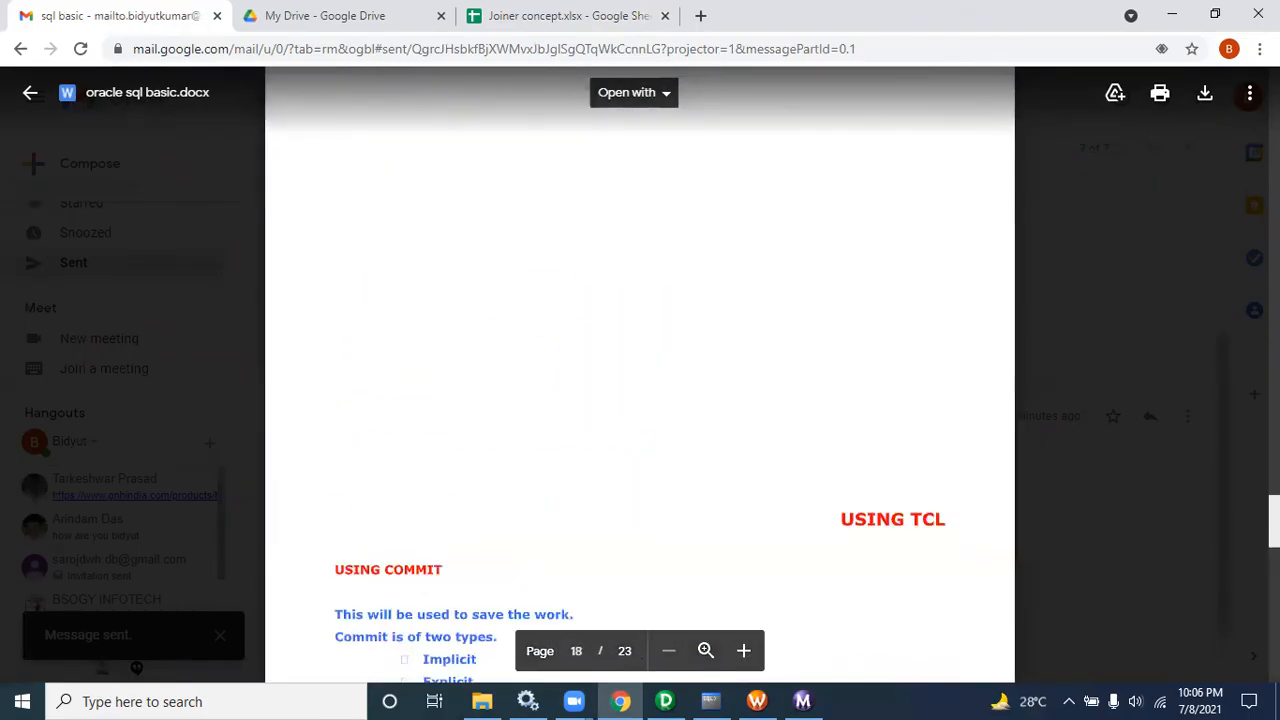
scroll(640, 400, down, 15)
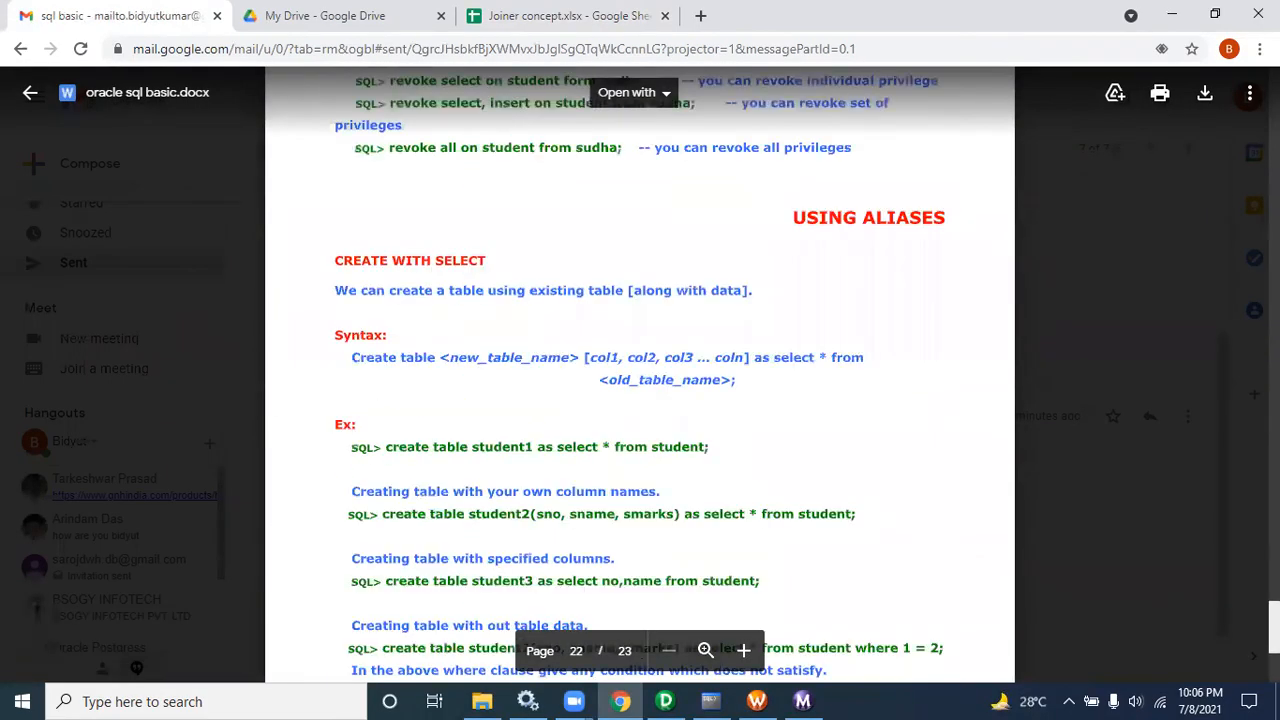
scroll(770, 482, down, 15)
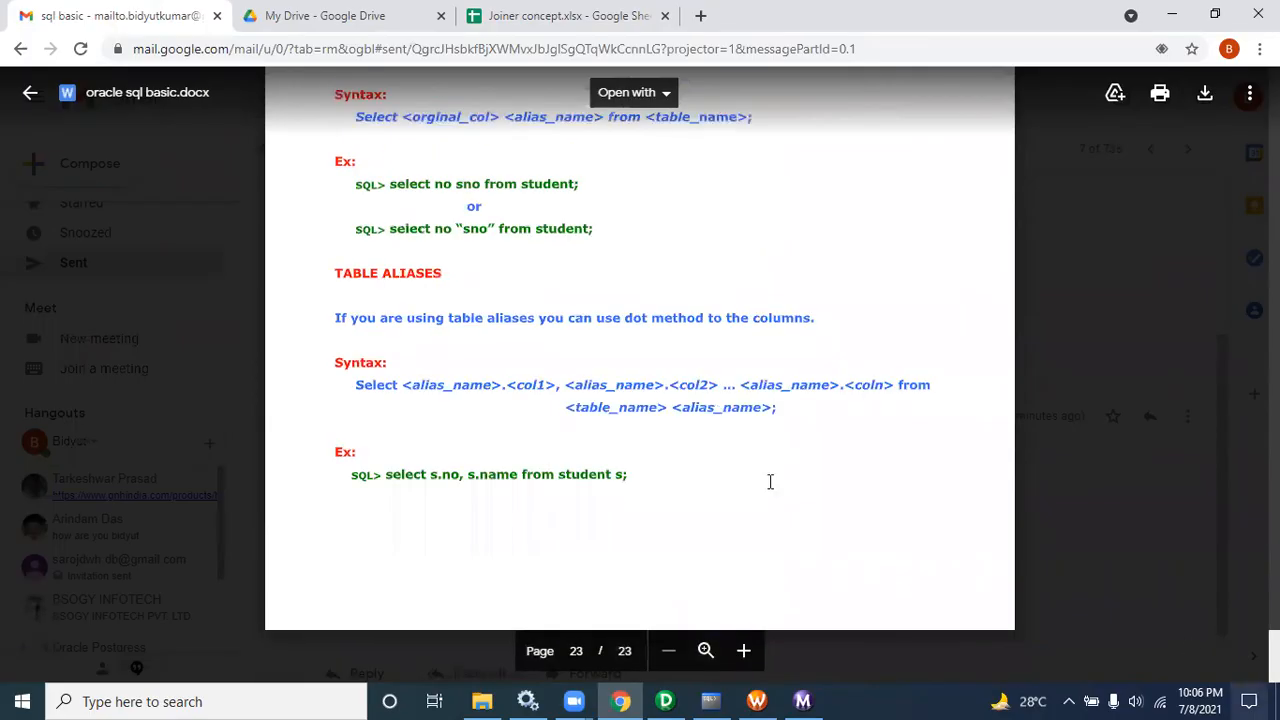
click(30, 92)
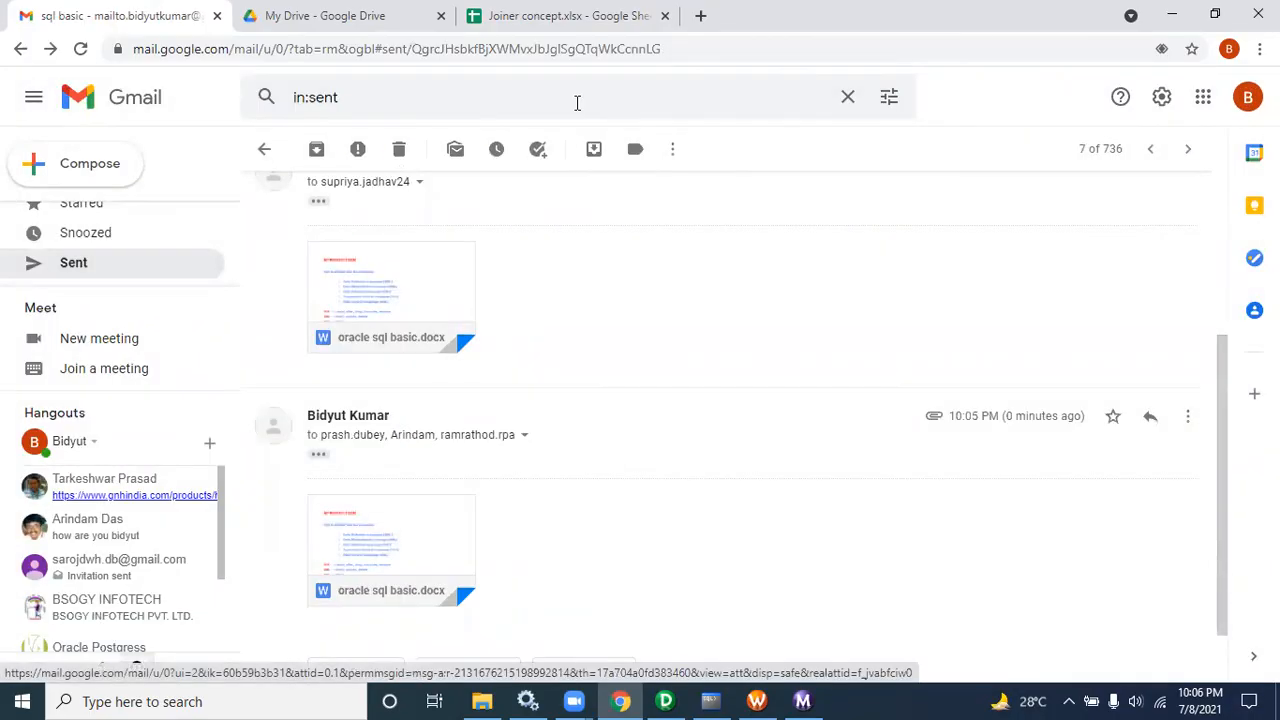
Step: Switch back to PowerCenter Designer and review the links across the m_FILE_TO_FILE mapping
click(412, 28)
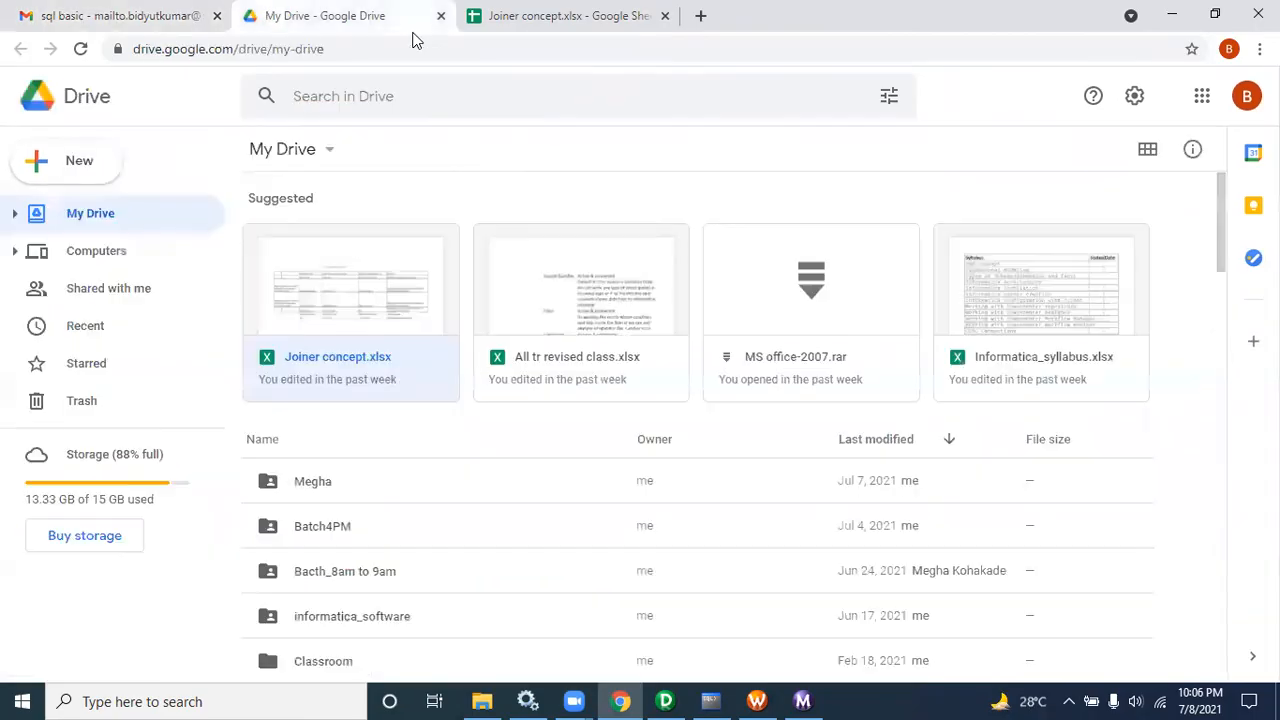
click(505, 20)
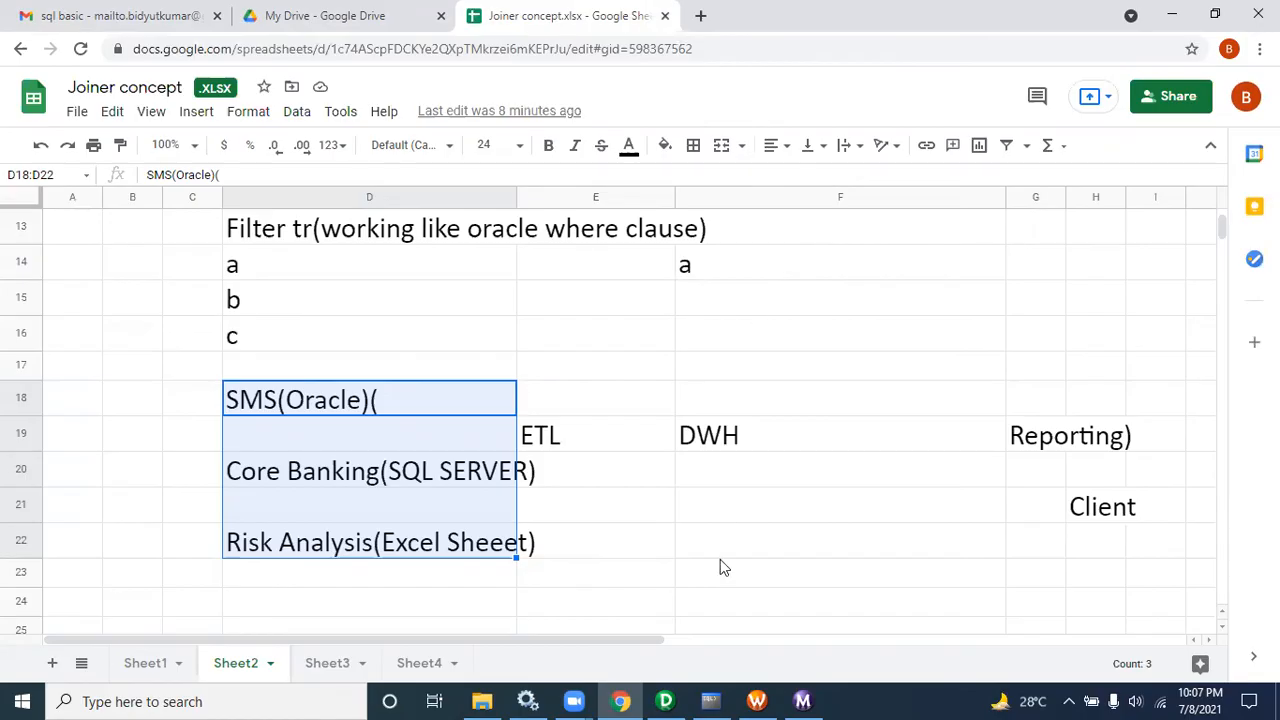
click(665, 701)
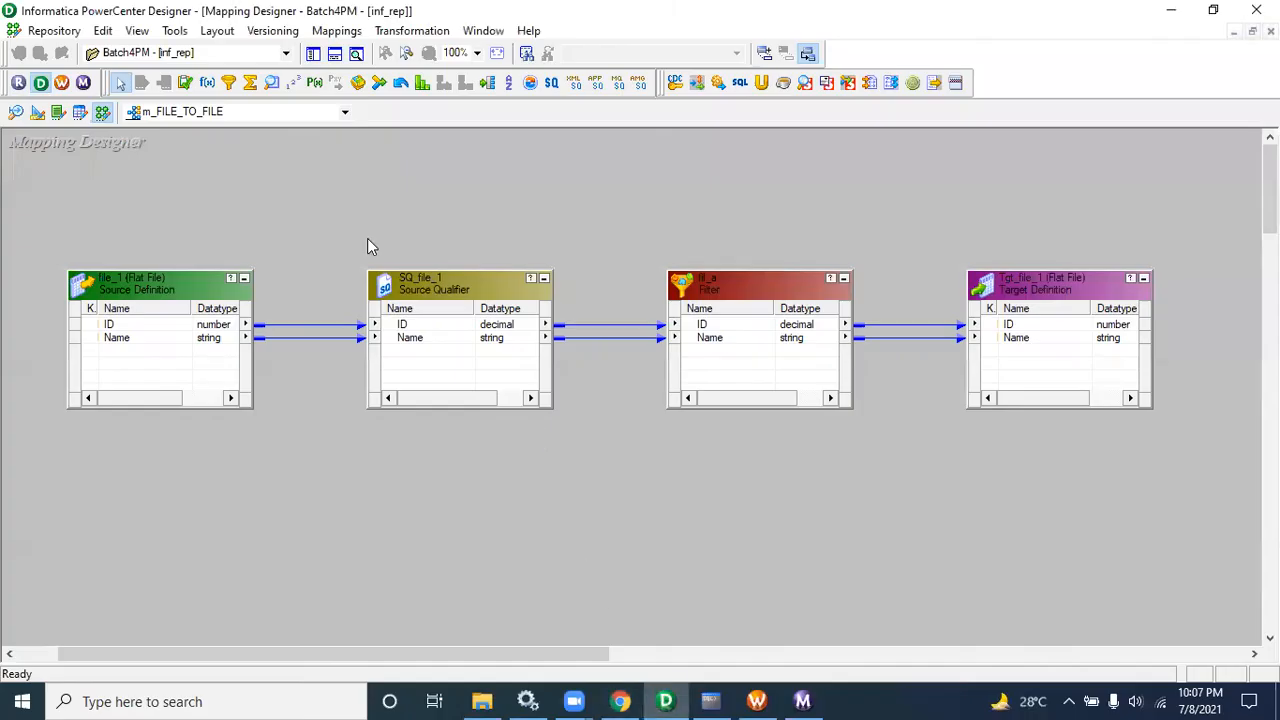
mouse_move(53, 212)
mouse_down()
mouse_move(520, 392)
mouse_move(1145, 475)
mouse_up()
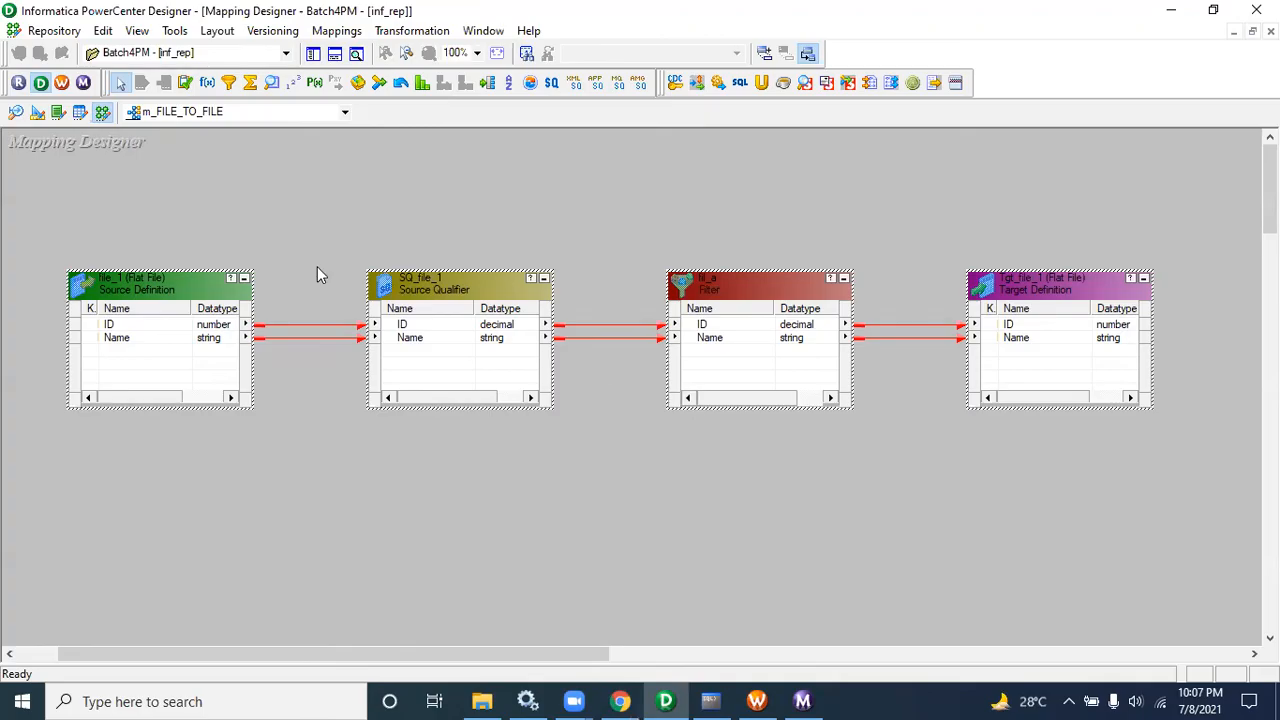
mouse_move(49, 218)
mouse_down()
mouse_move(469, 396)
mouse_move(1034, 534)
mouse_move(1162, 530)
mouse_up()
click(760, 510)
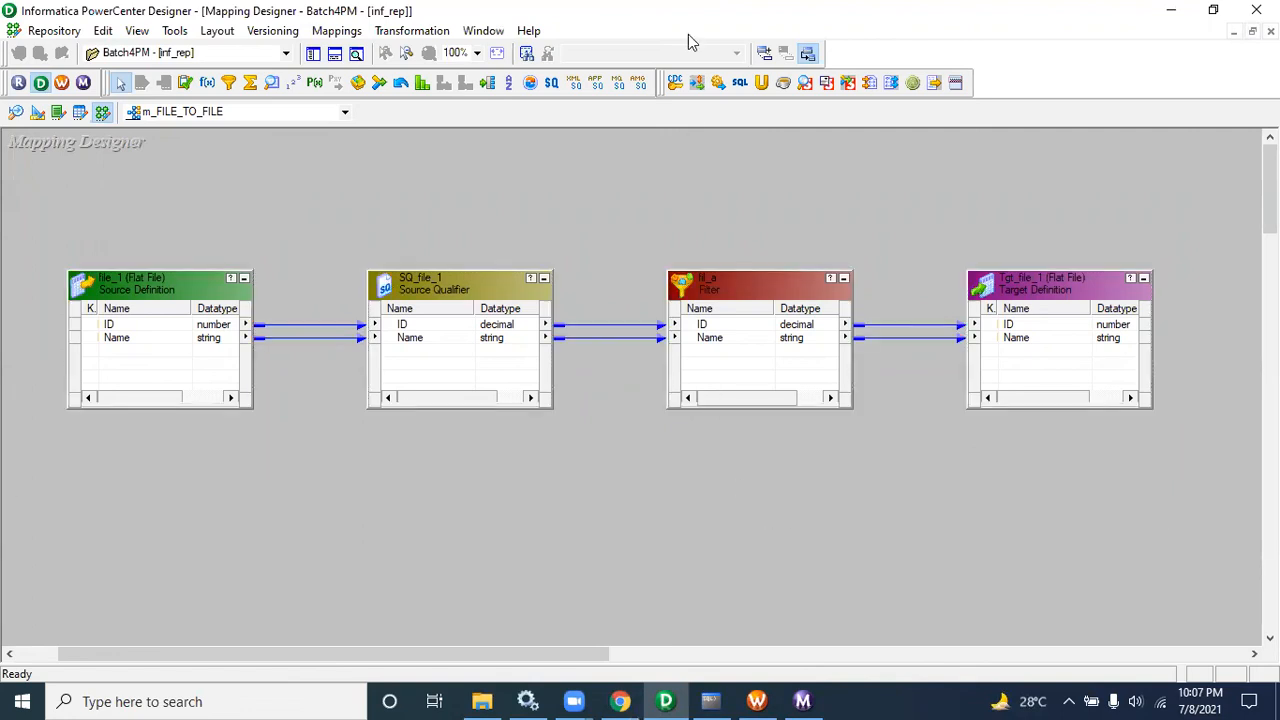
Step: Set the headphone volume to 53
click(695, 82)
click(1160, 701)
click(898, 551)
click(1135, 701)
drag(1106, 656, 1120, 656)
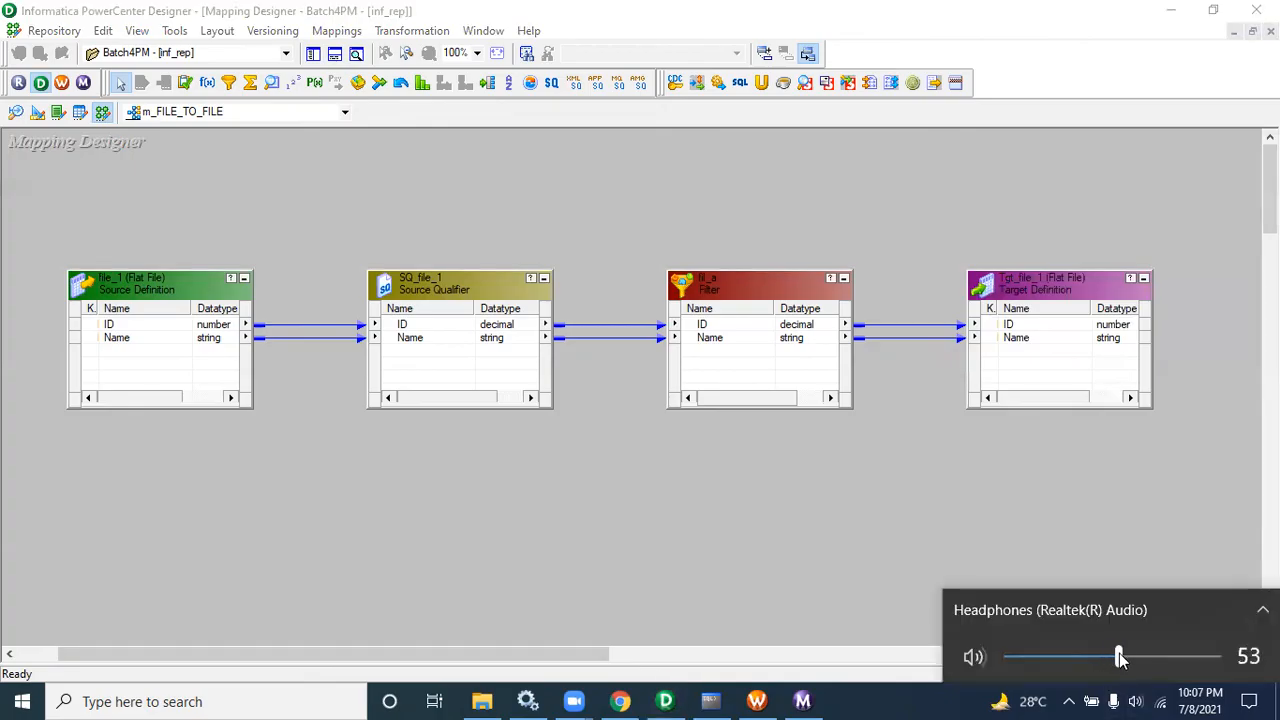
click(898, 700)
Step: Select all transformations and links in the mapping to inspect the flow
mouse_move(18, 205)
mouse_down()
mouse_move(660, 425)
mouse_move(1113, 490)
mouse_move(1170, 484)
mouse_up()
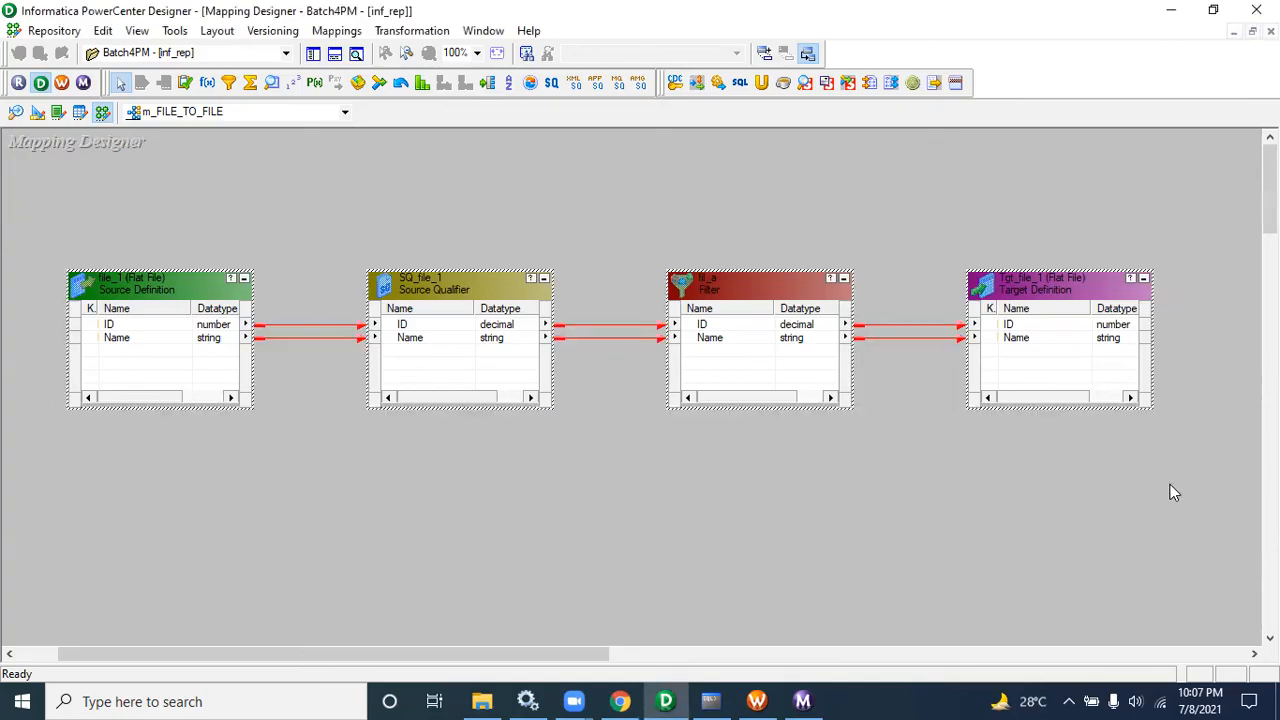
click(457, 560)
mouse_move(26, 243)
mouse_down()
mouse_move(537, 457)
mouse_move(1190, 487)
mouse_up()
Step: Switch to the browser and close the Google Drive tab
click(620, 701)
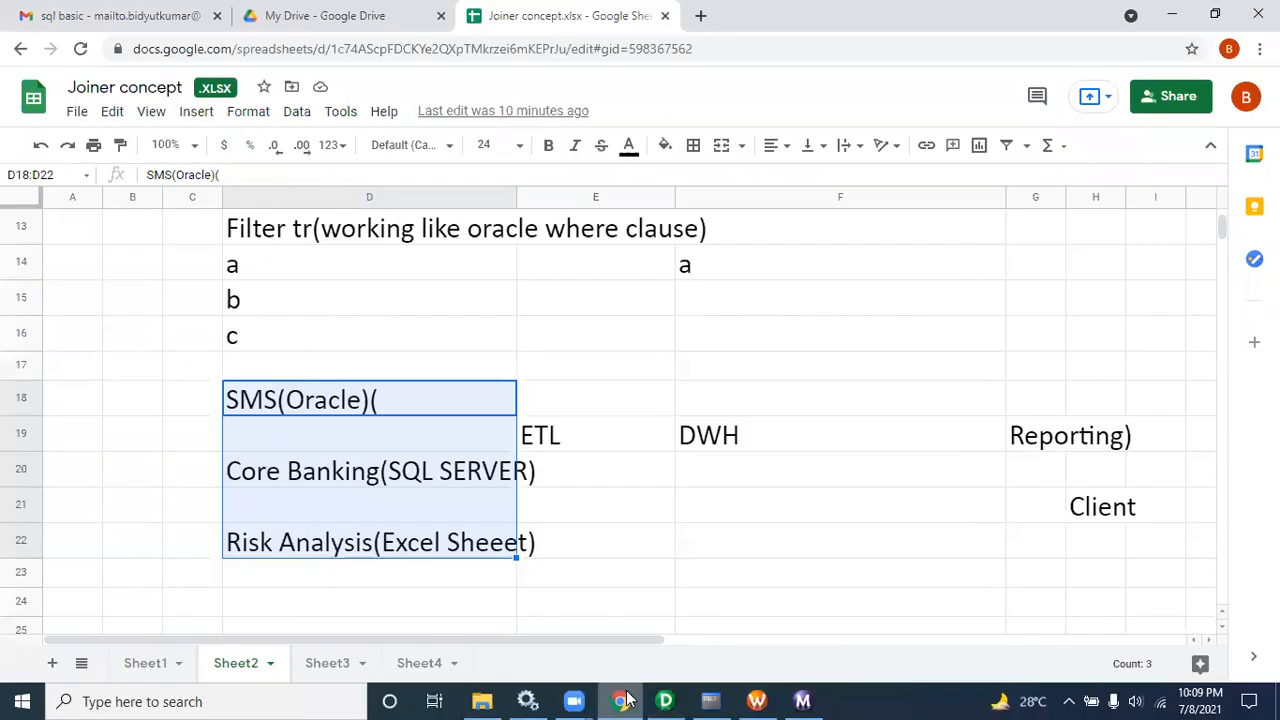
click(299, 30)
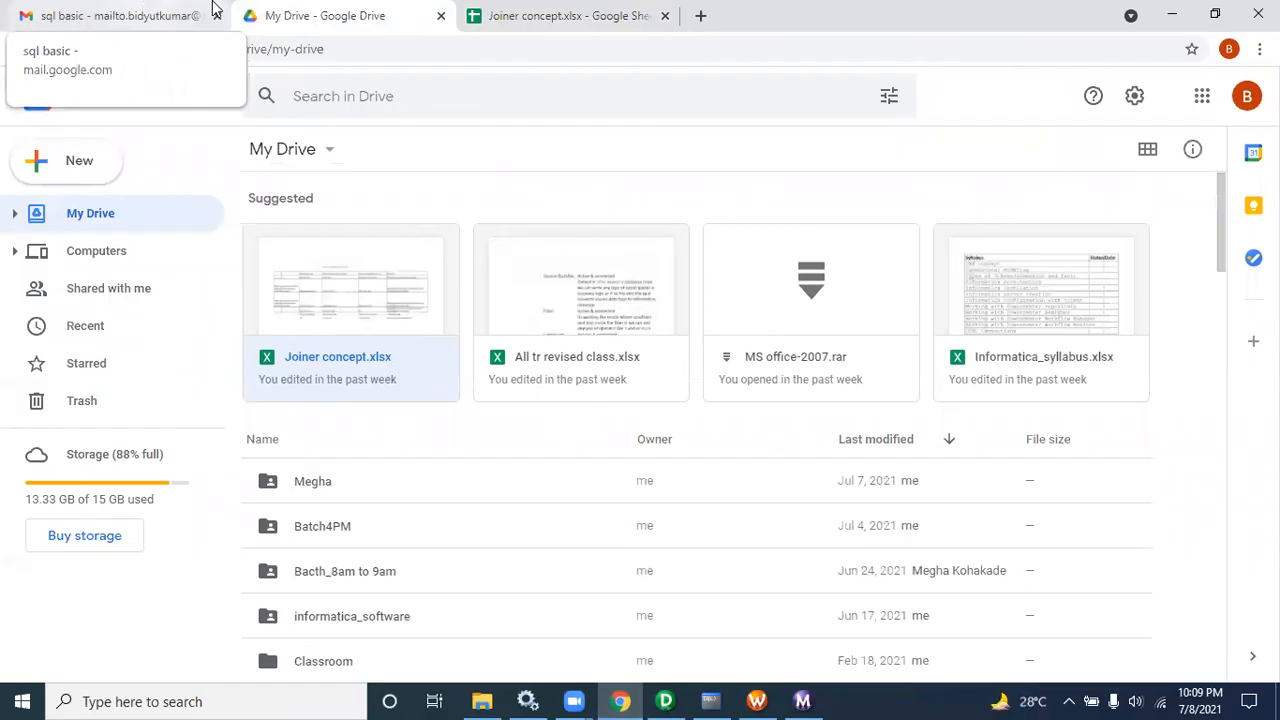
key(ctrl+w)
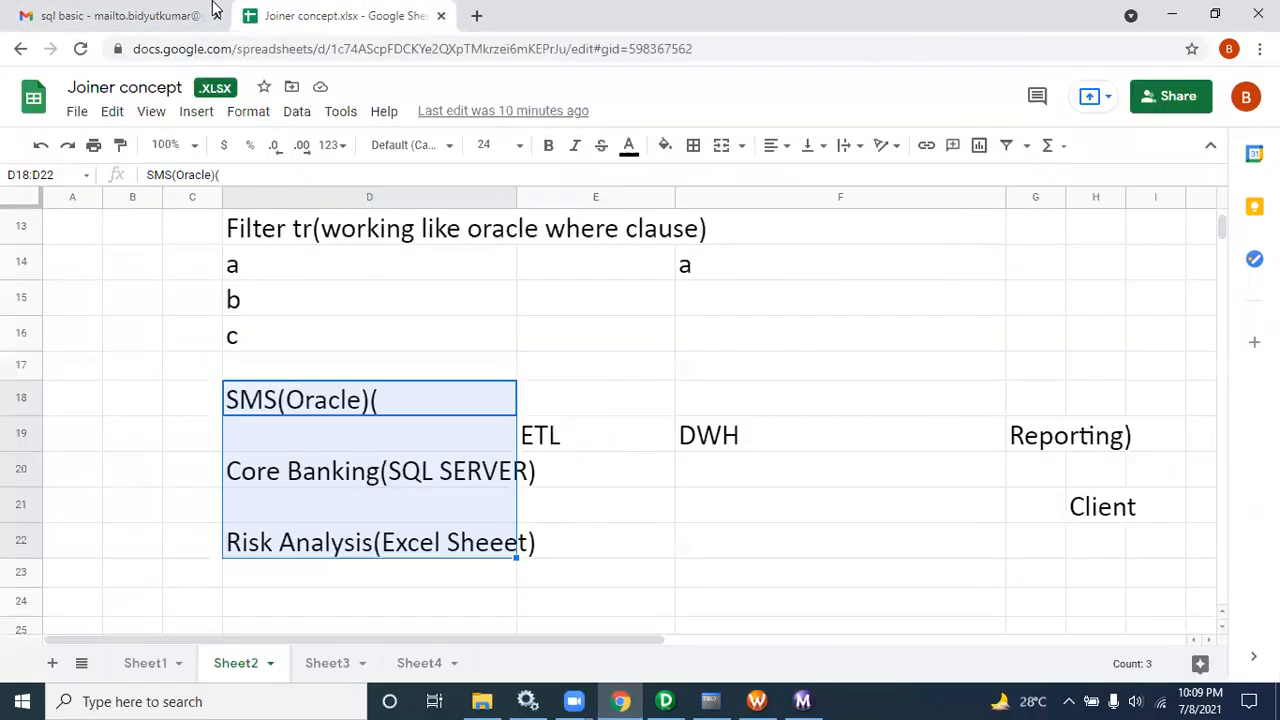